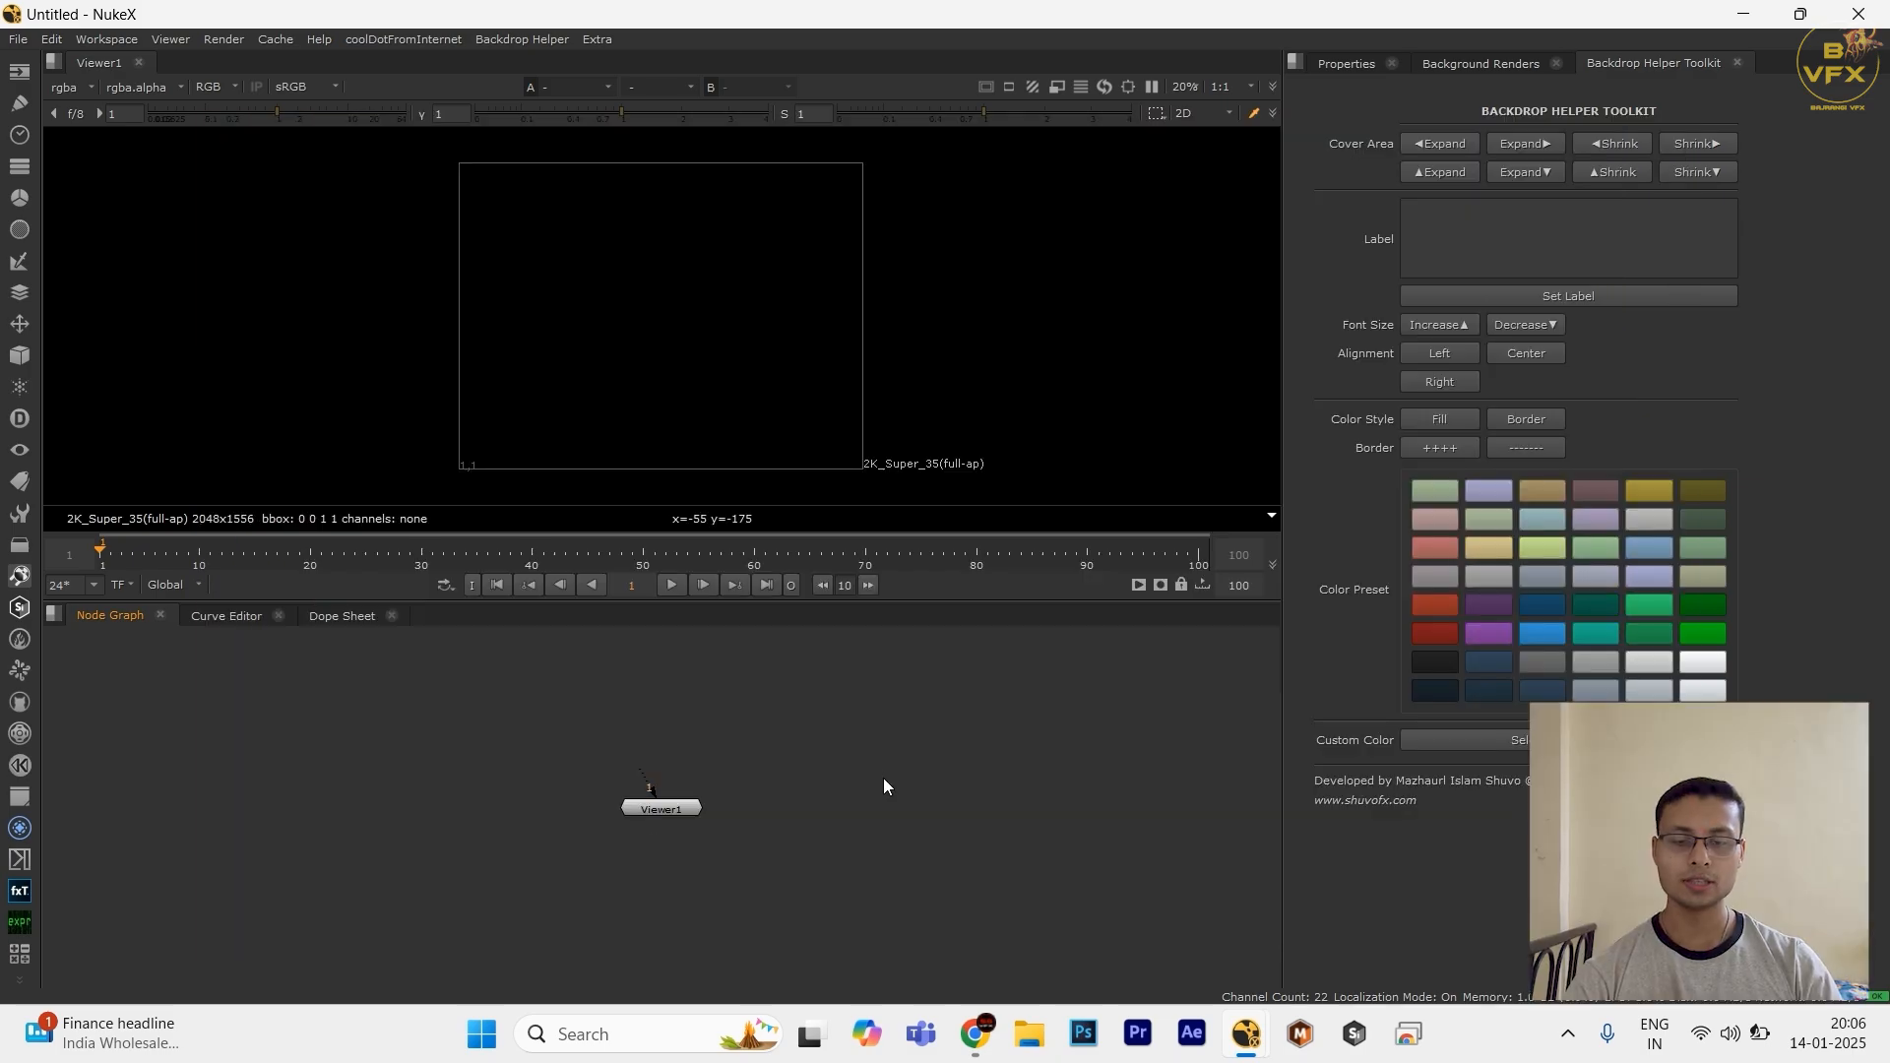
{"action": "left_click_drag", "start_coordinate": [883, 778], "coordinate": [529, 891]}
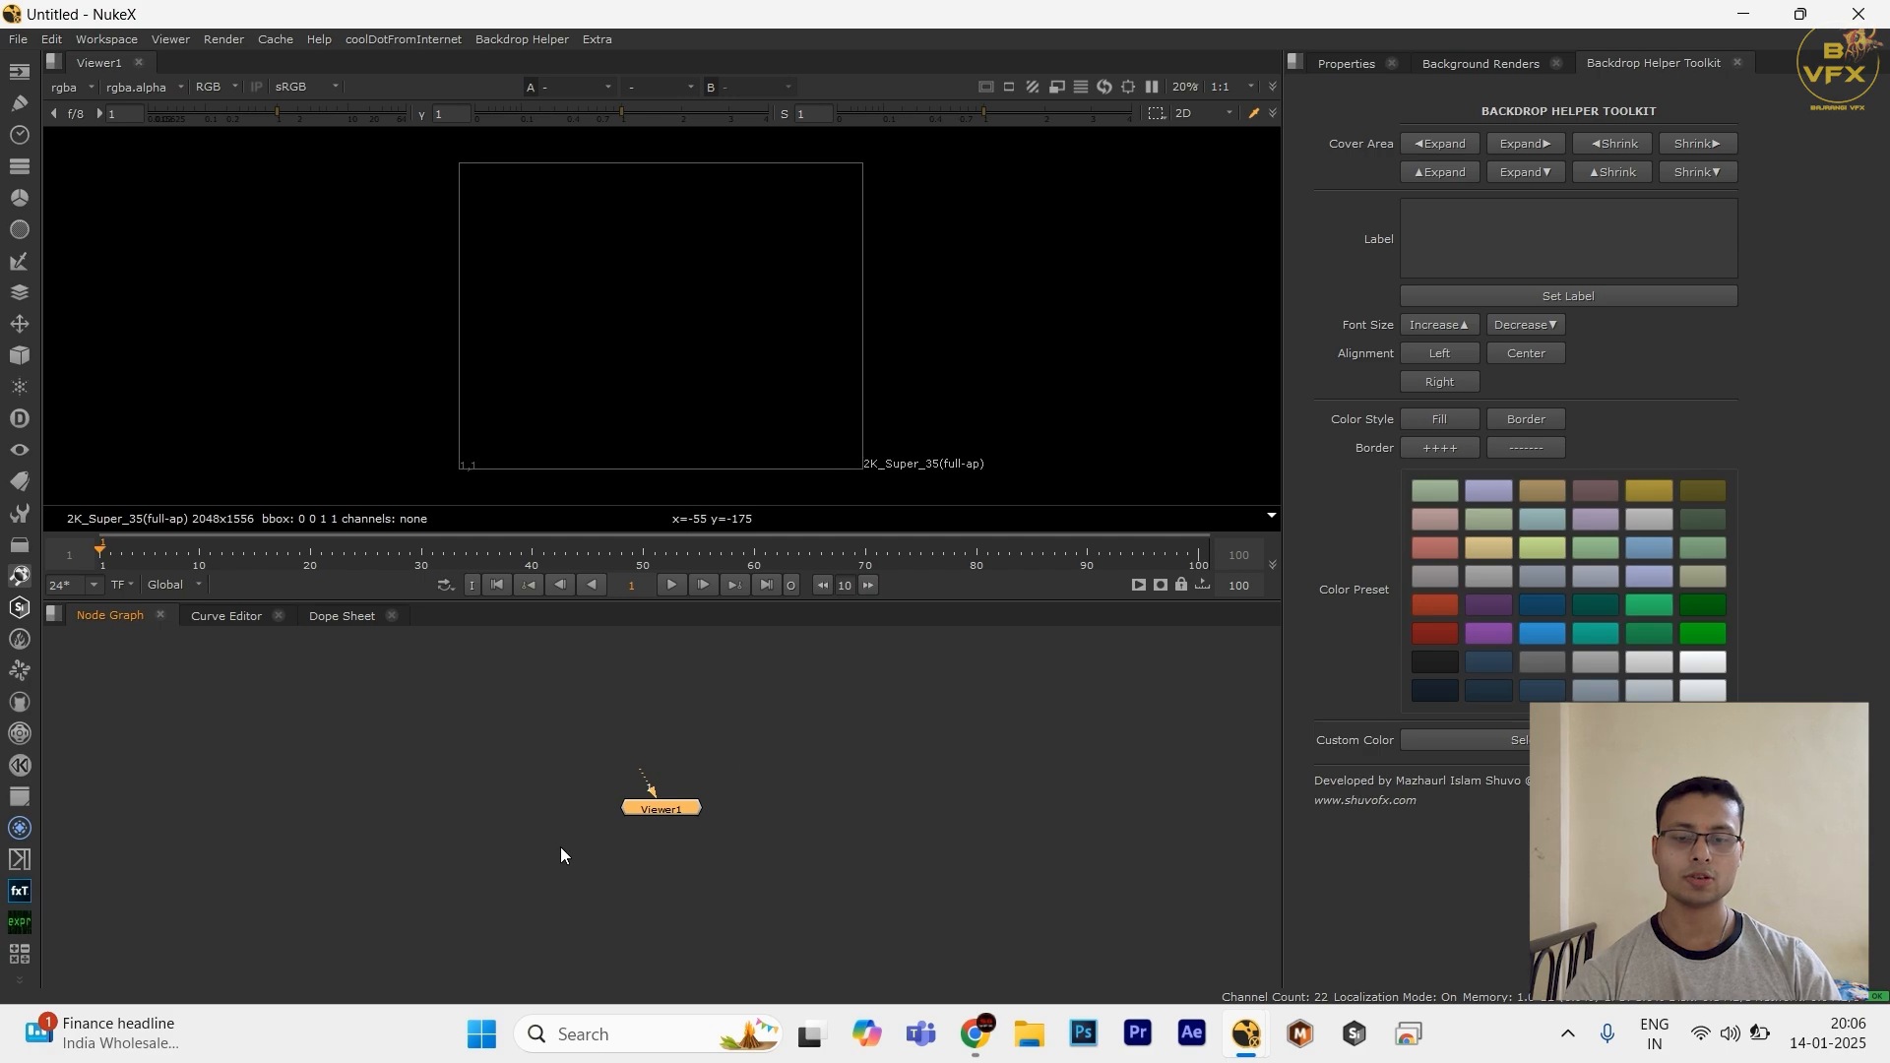
{"action": "left_click_drag", "start_coordinate": [682, 812], "coordinate": [536, 904]}
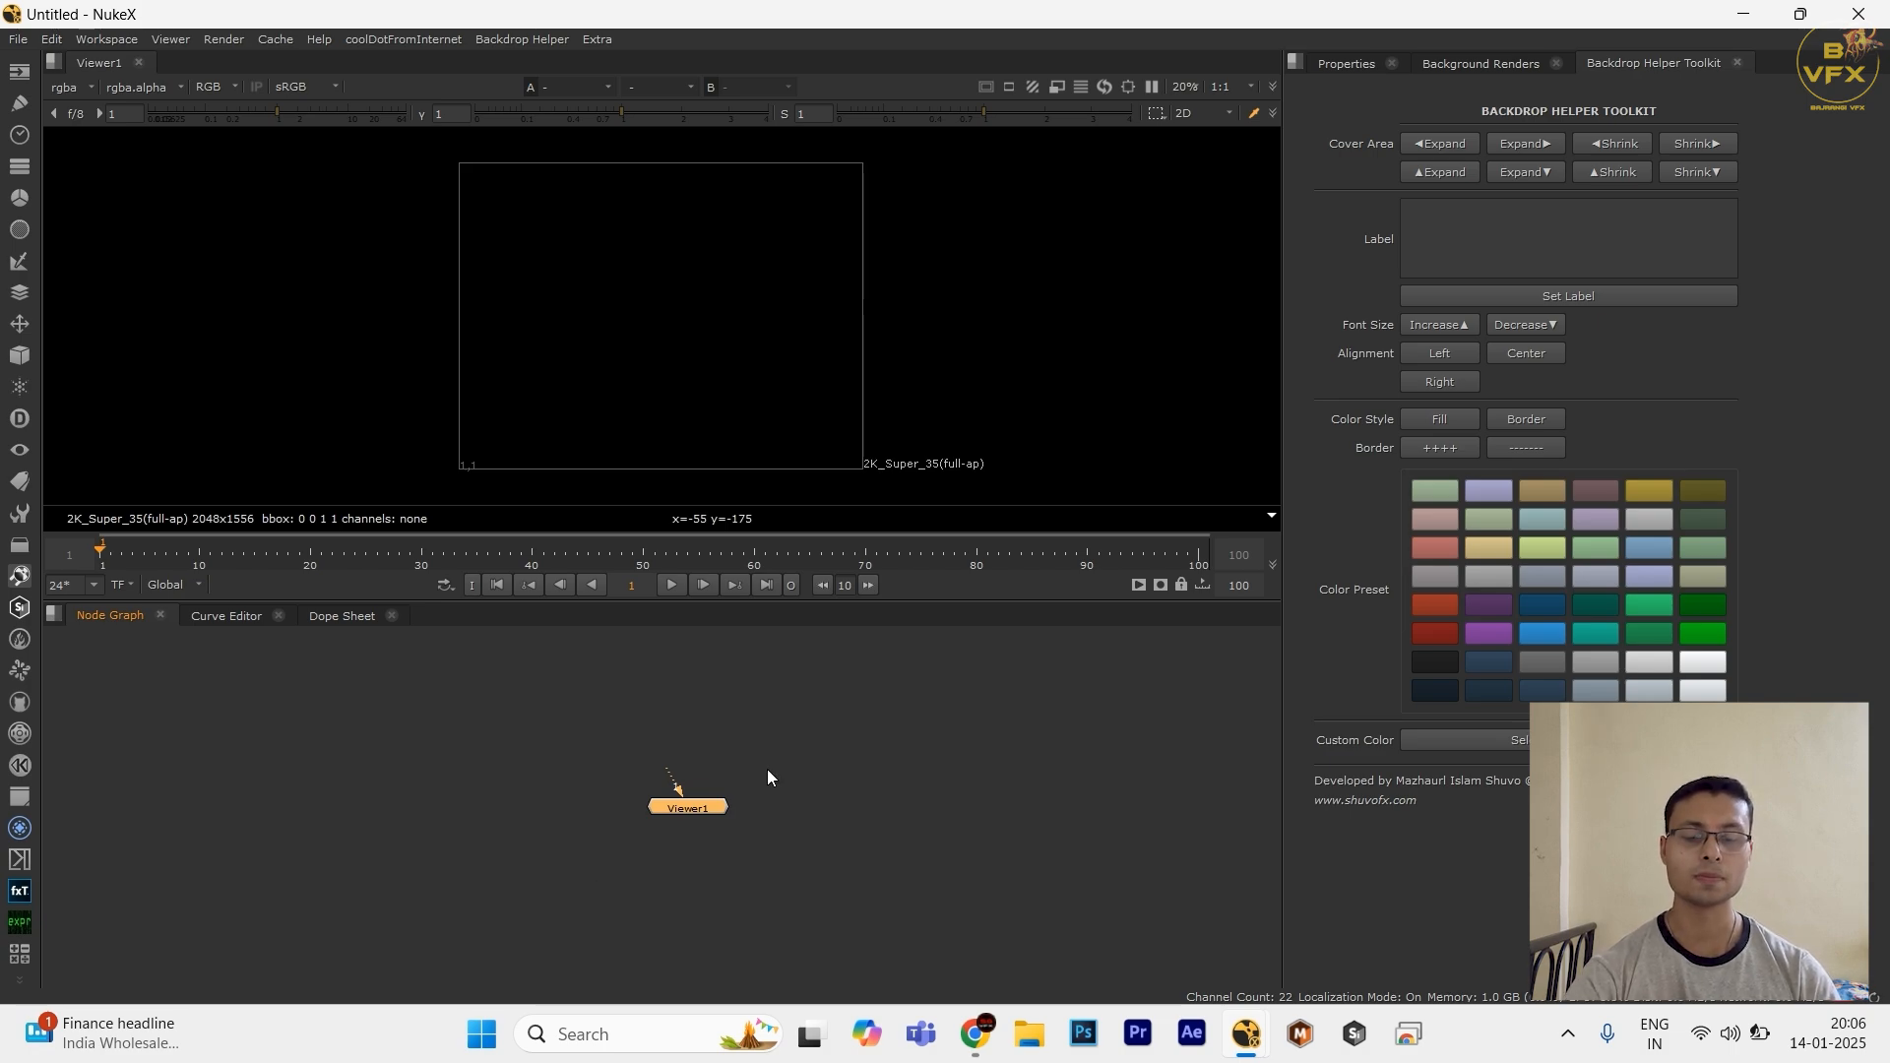
Step: Limit the number of node property panels that can be open at once to 1
{"action": "left_click", "coordinate": [1337, 61]}
{"action": "double_click", "coordinate": [1299, 90]}
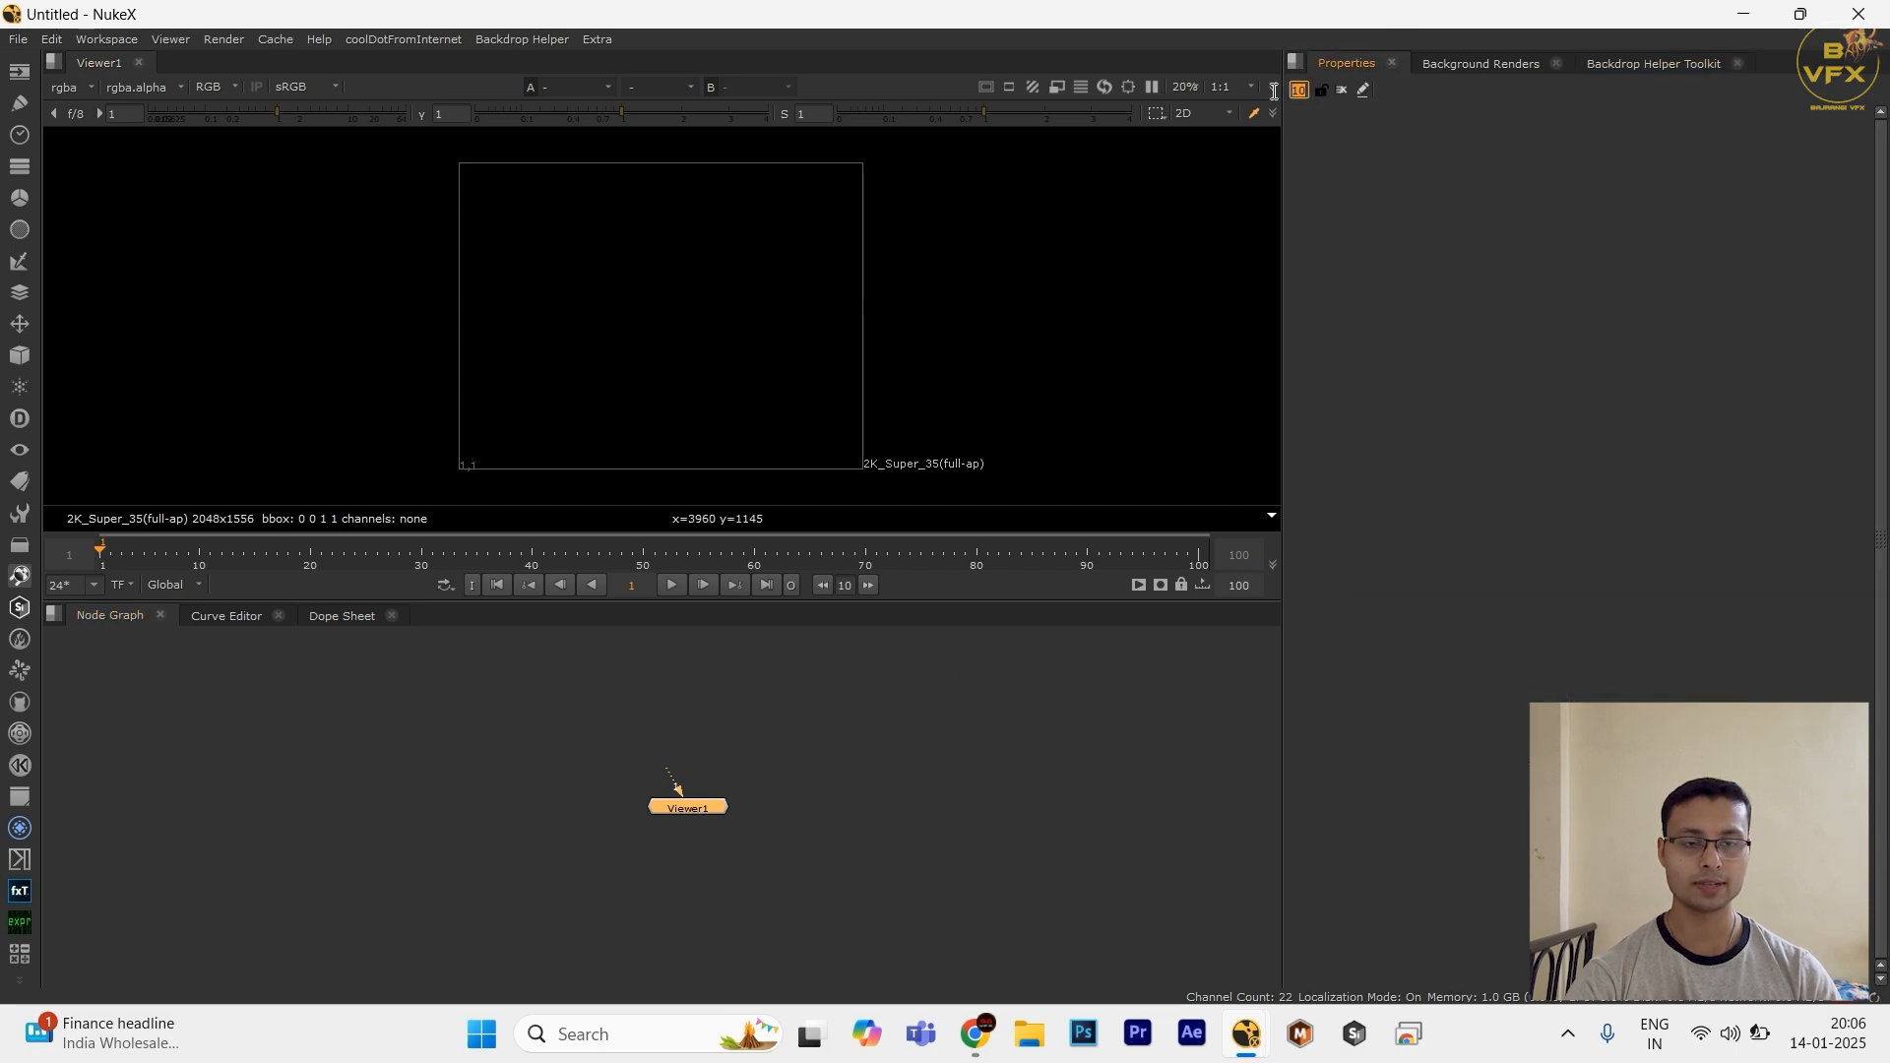
{"action": "type", "text": "1"}
{"action": "left_click", "coordinate": [997, 826]}
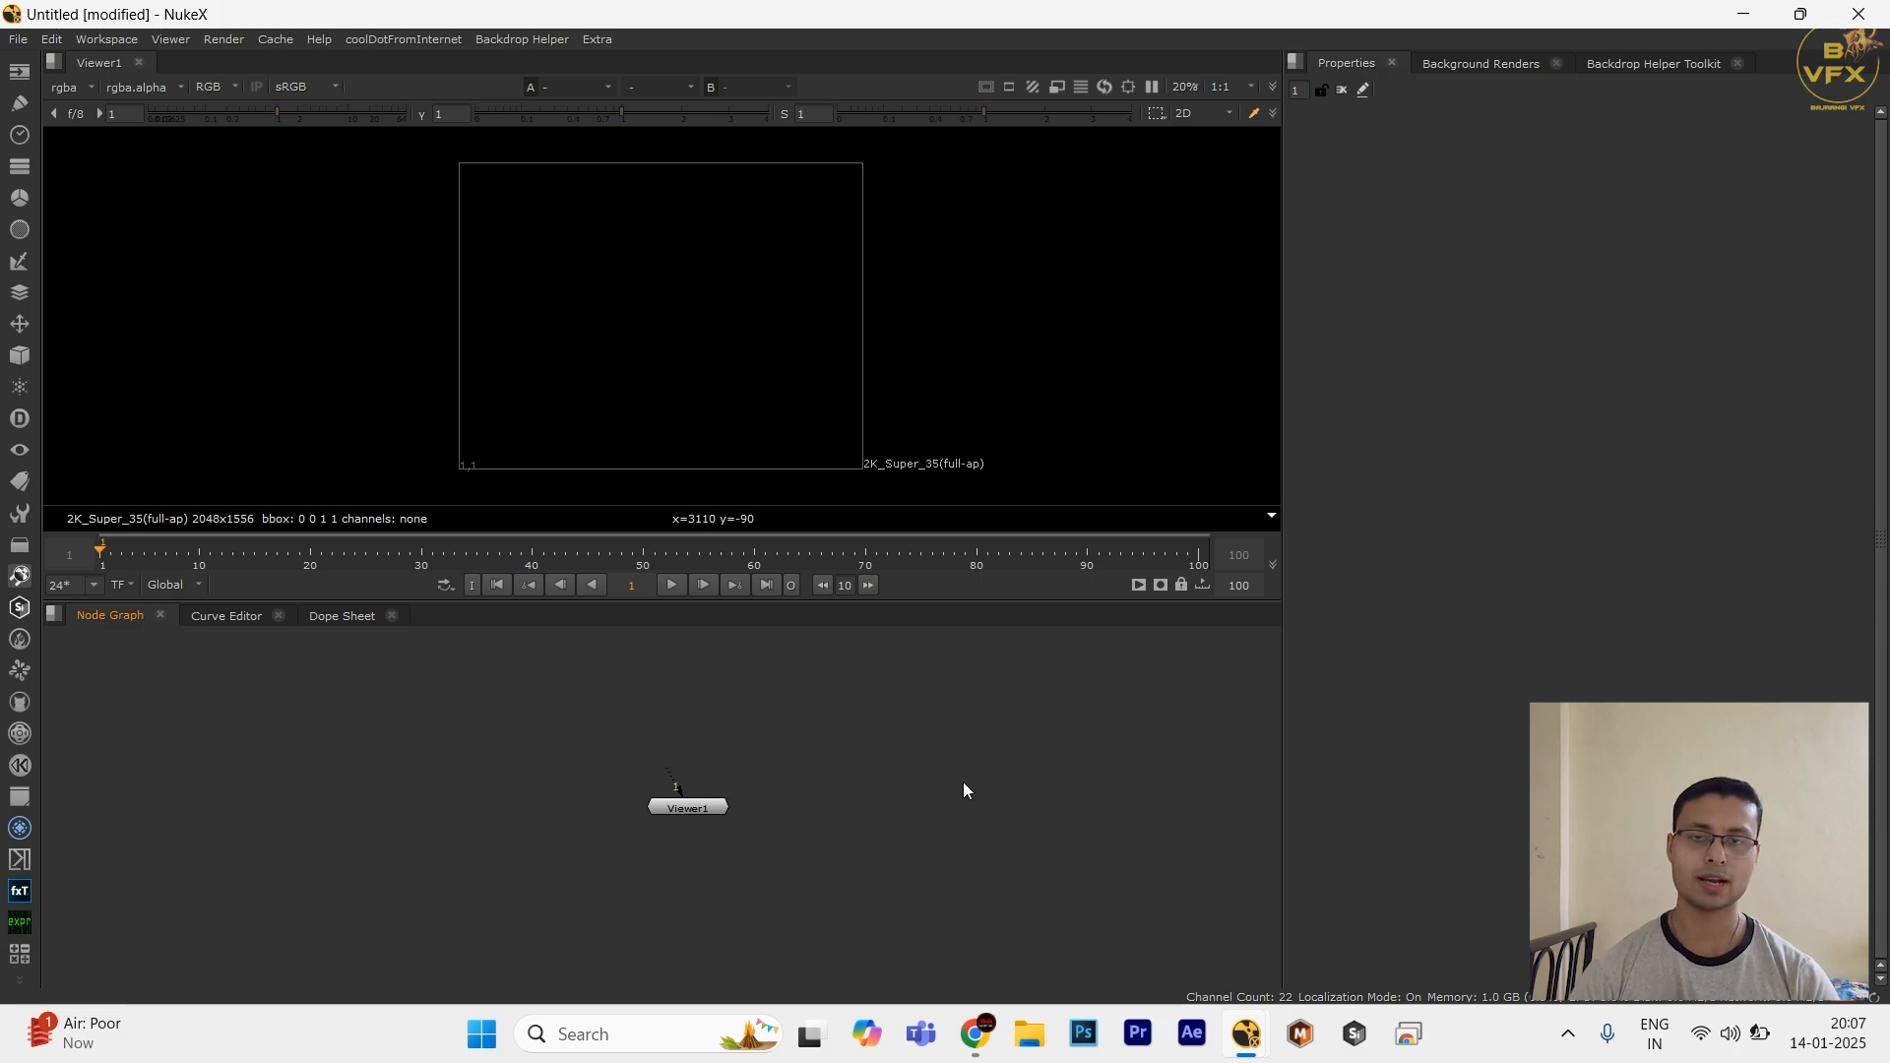
{"action": "left_click_drag", "start_coordinate": [936, 744], "coordinate": [529, 862]}
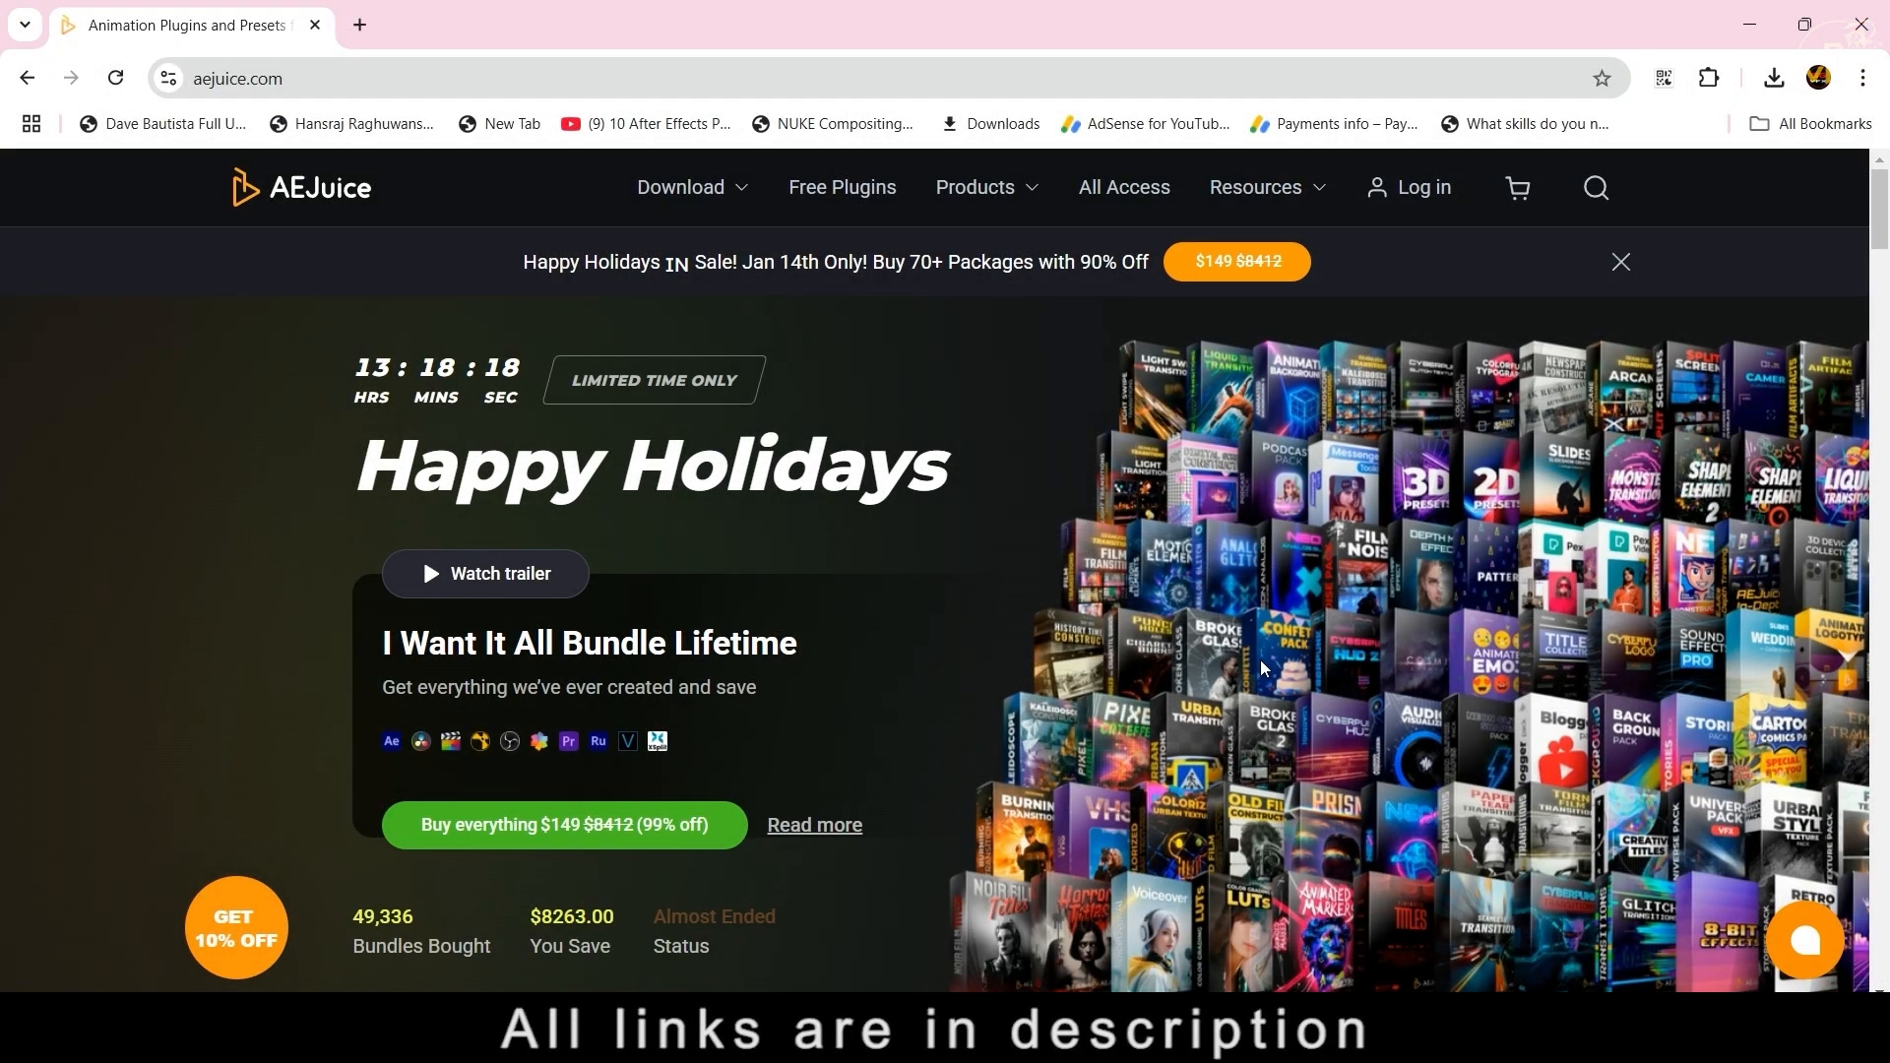
Step: Look over the AEJuice homepage in the browser, including its lifetime bundle offer, supported software and featured products
{"action": "scroll", "coordinate": [1214, 700], "scroll_direction": "down", "scroll_amount": 5}
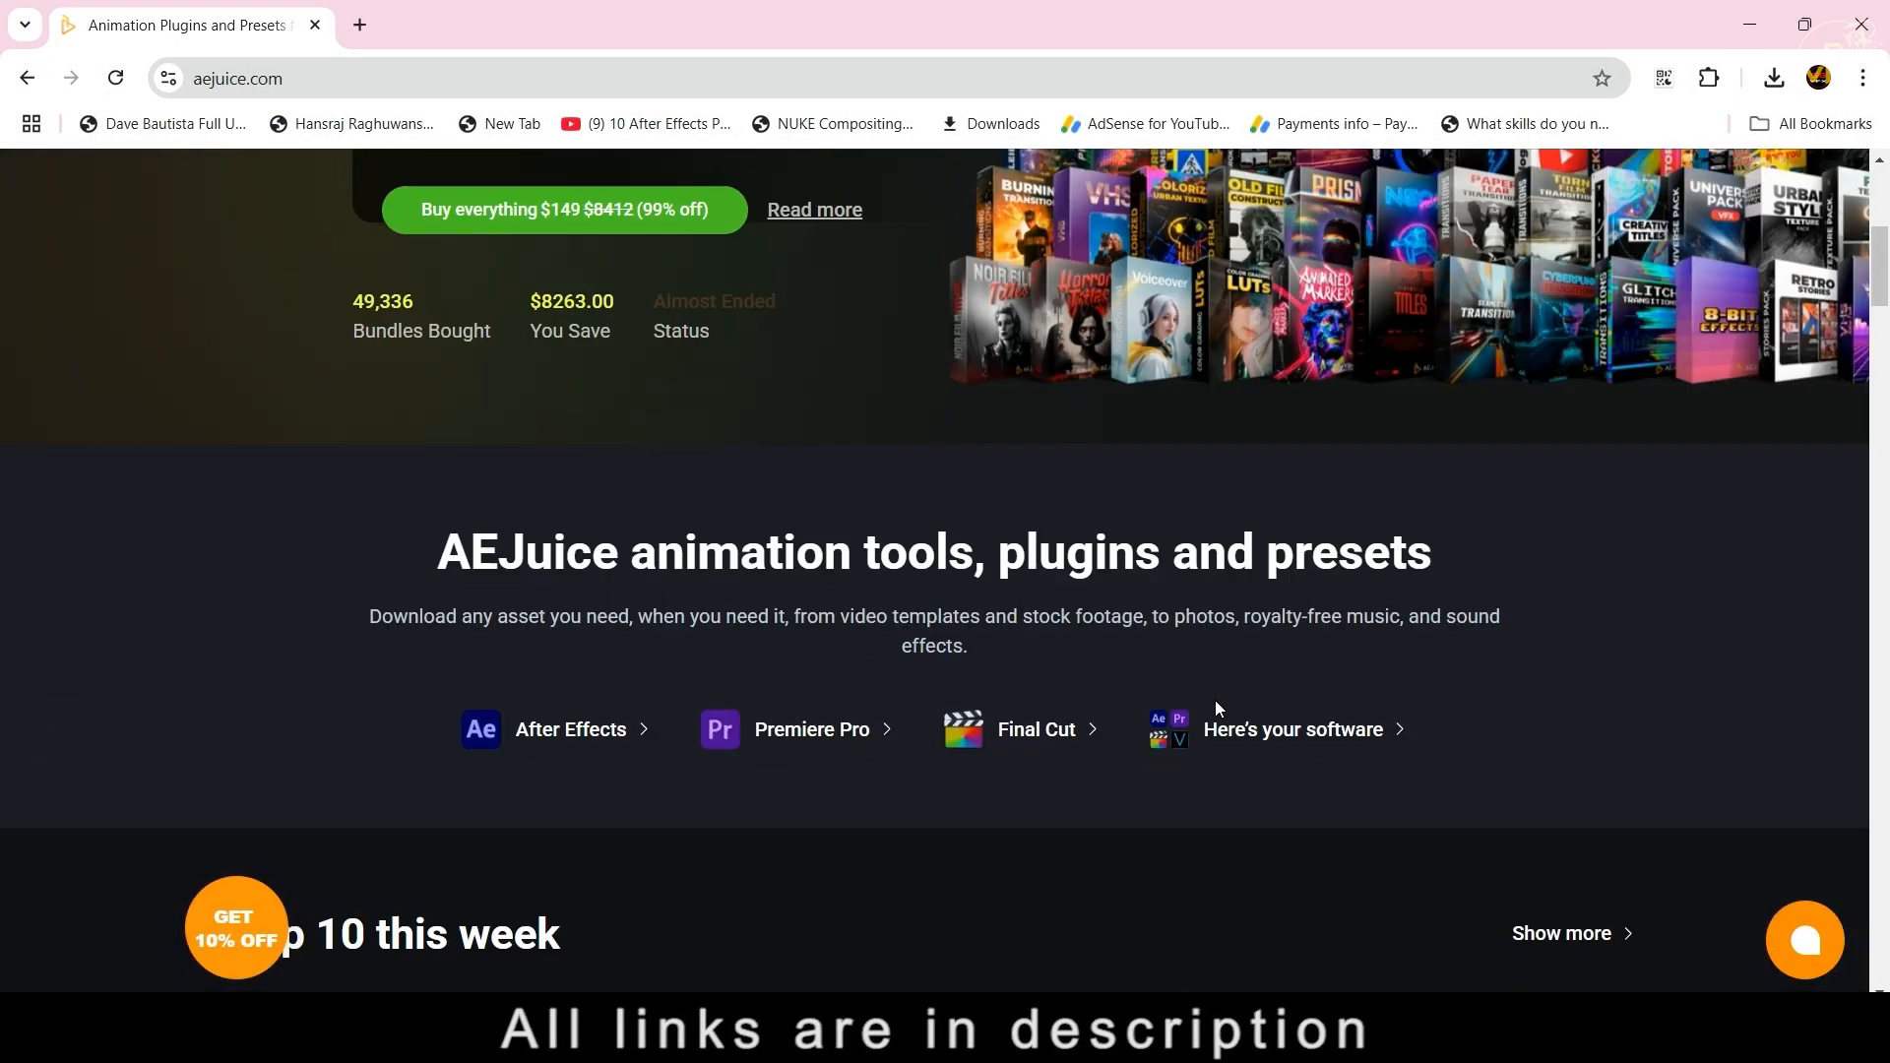
{"action": "scroll", "coordinate": [1214, 697], "scroll_direction": "up", "scroll_amount": 5}
{"action": "scroll", "coordinate": [1223, 689], "scroll_direction": "down", "scroll_amount": 6}
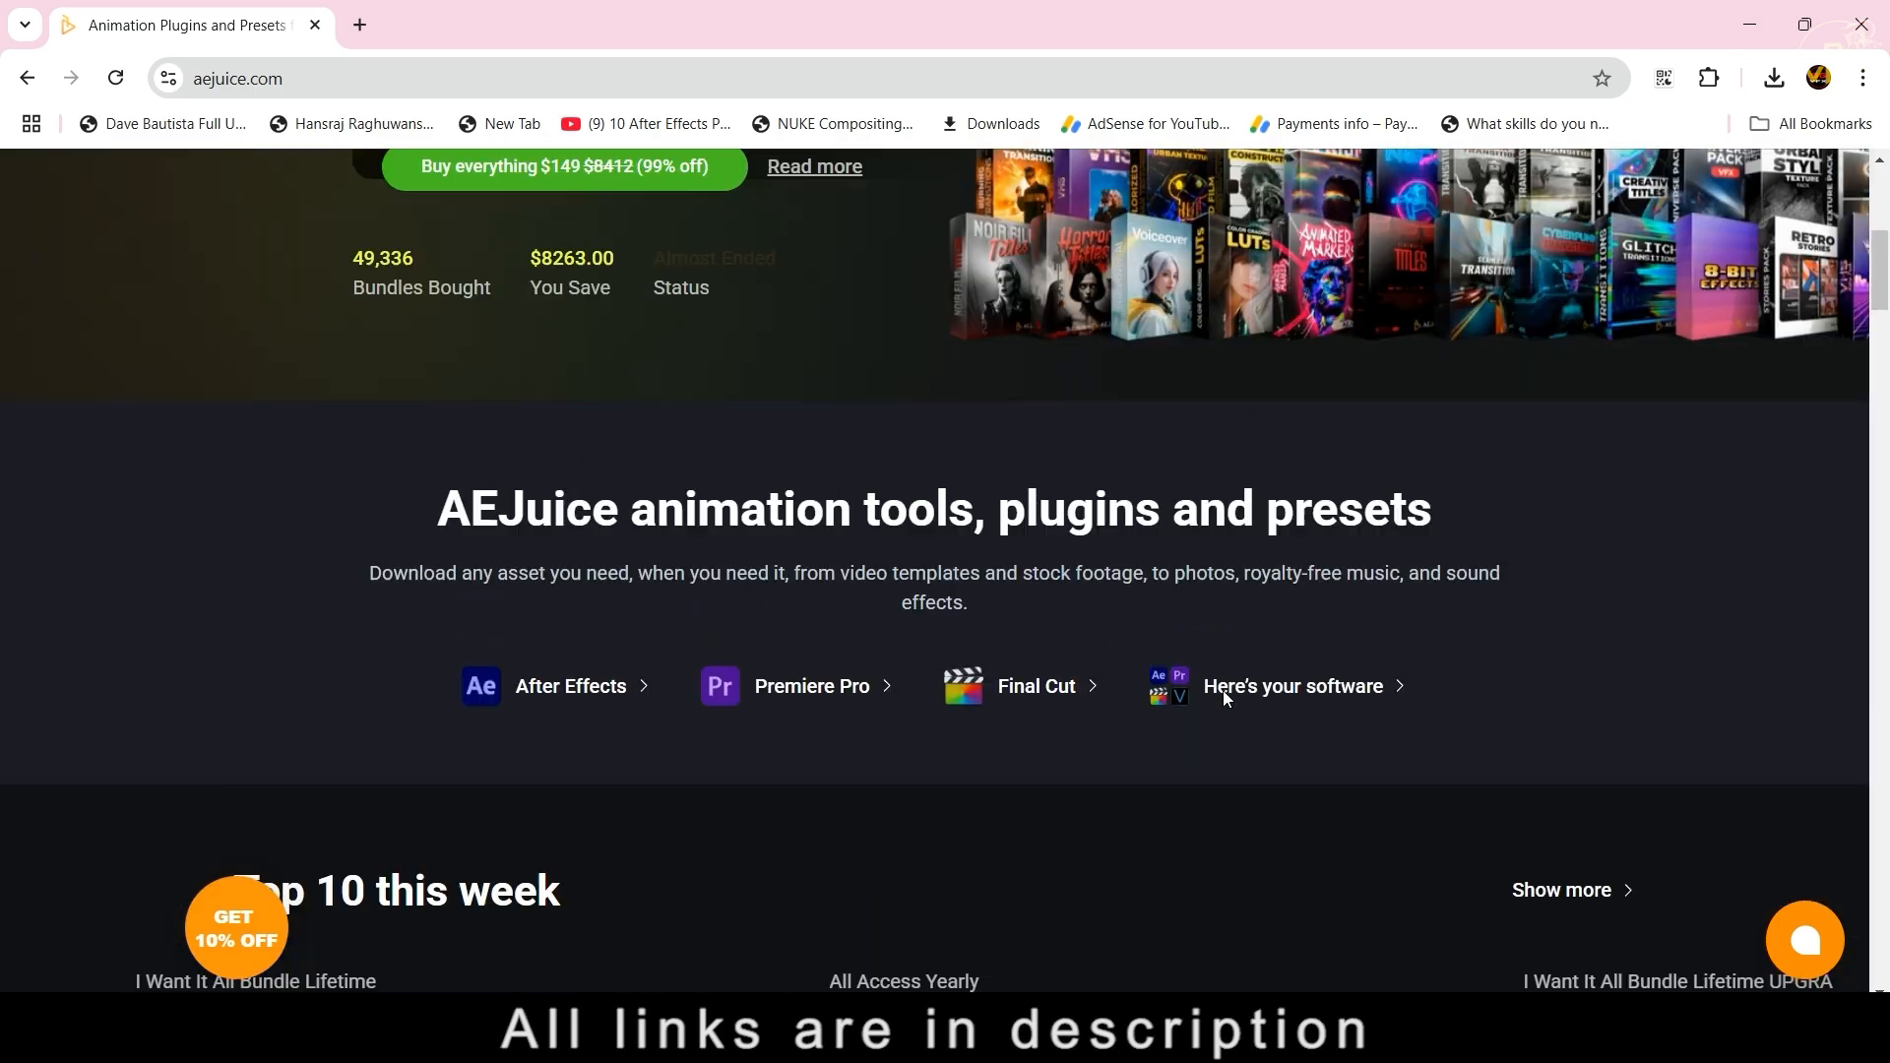
{"action": "scroll", "coordinate": [1222, 688], "scroll_direction": "up", "scroll_amount": 7}
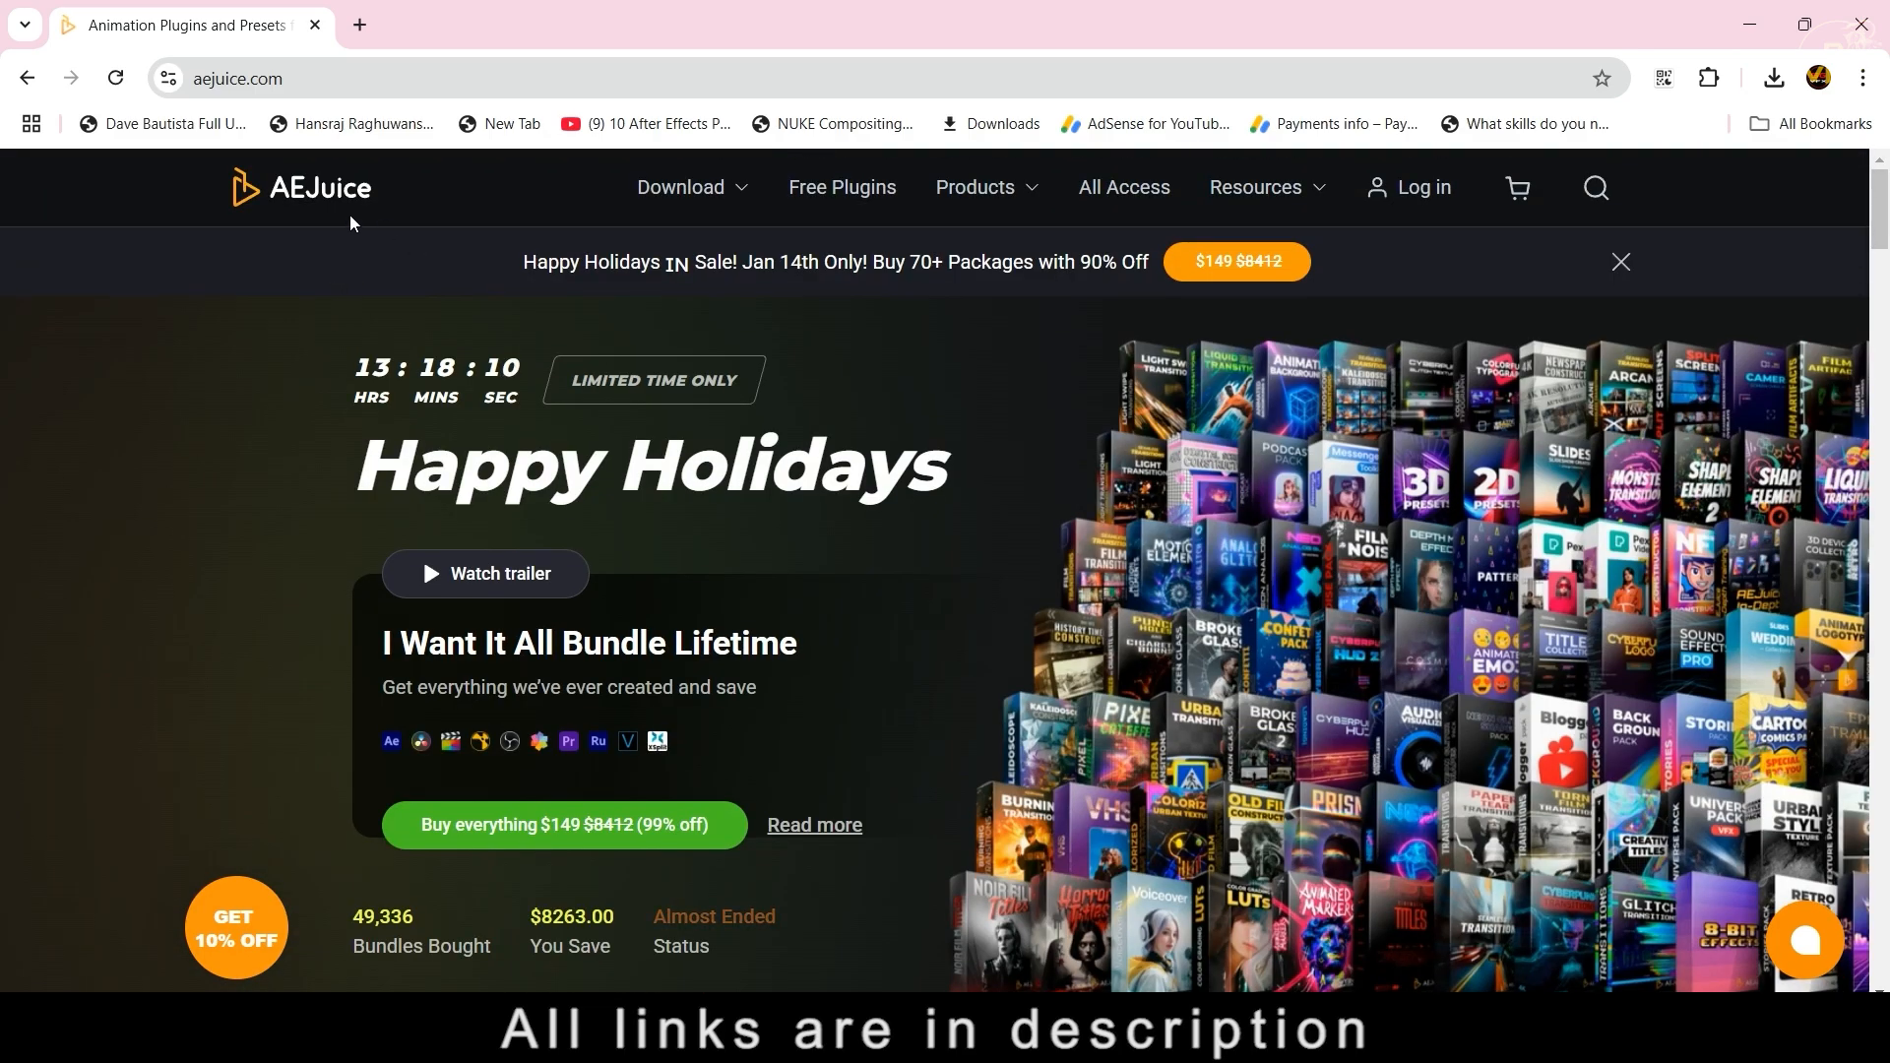
{"action": "scroll", "coordinate": [807, 457], "scroll_direction": "down", "scroll_amount": 3}
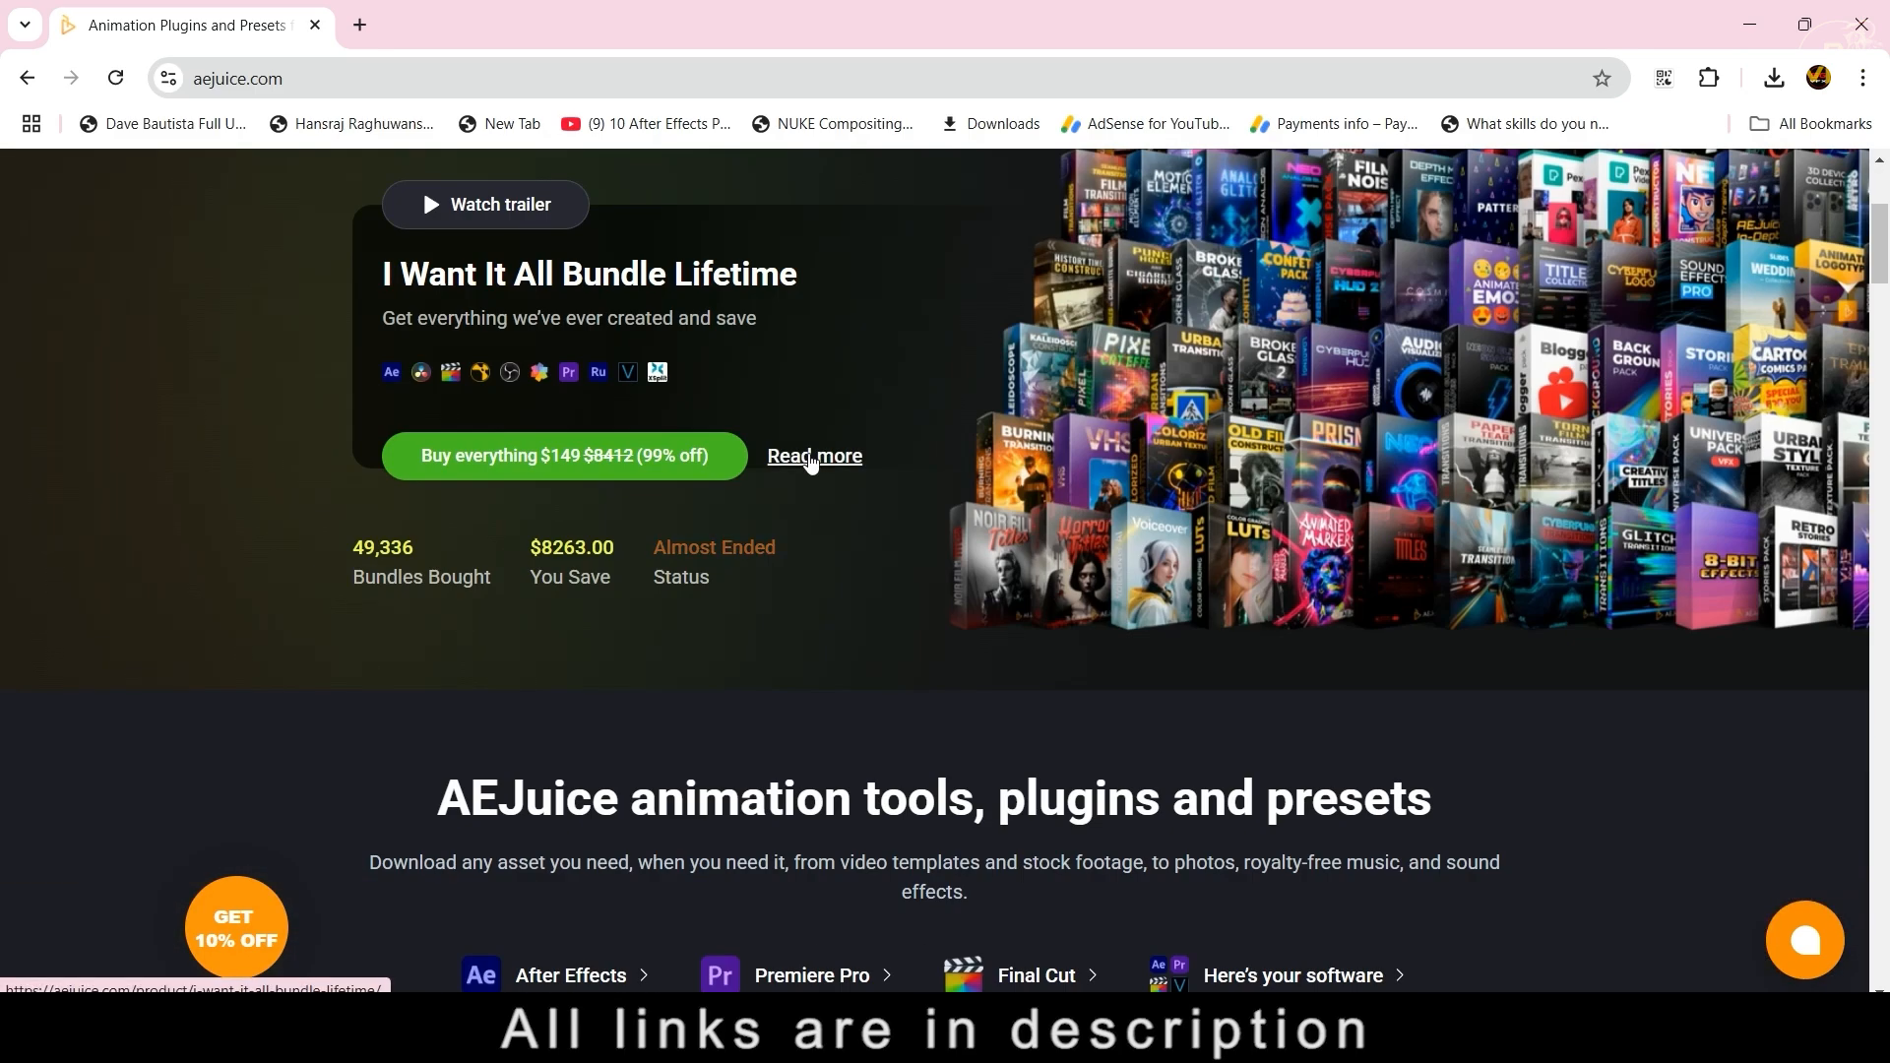
{"action": "scroll", "coordinate": [1004, 624], "scroll_direction": "down", "scroll_amount": 8}
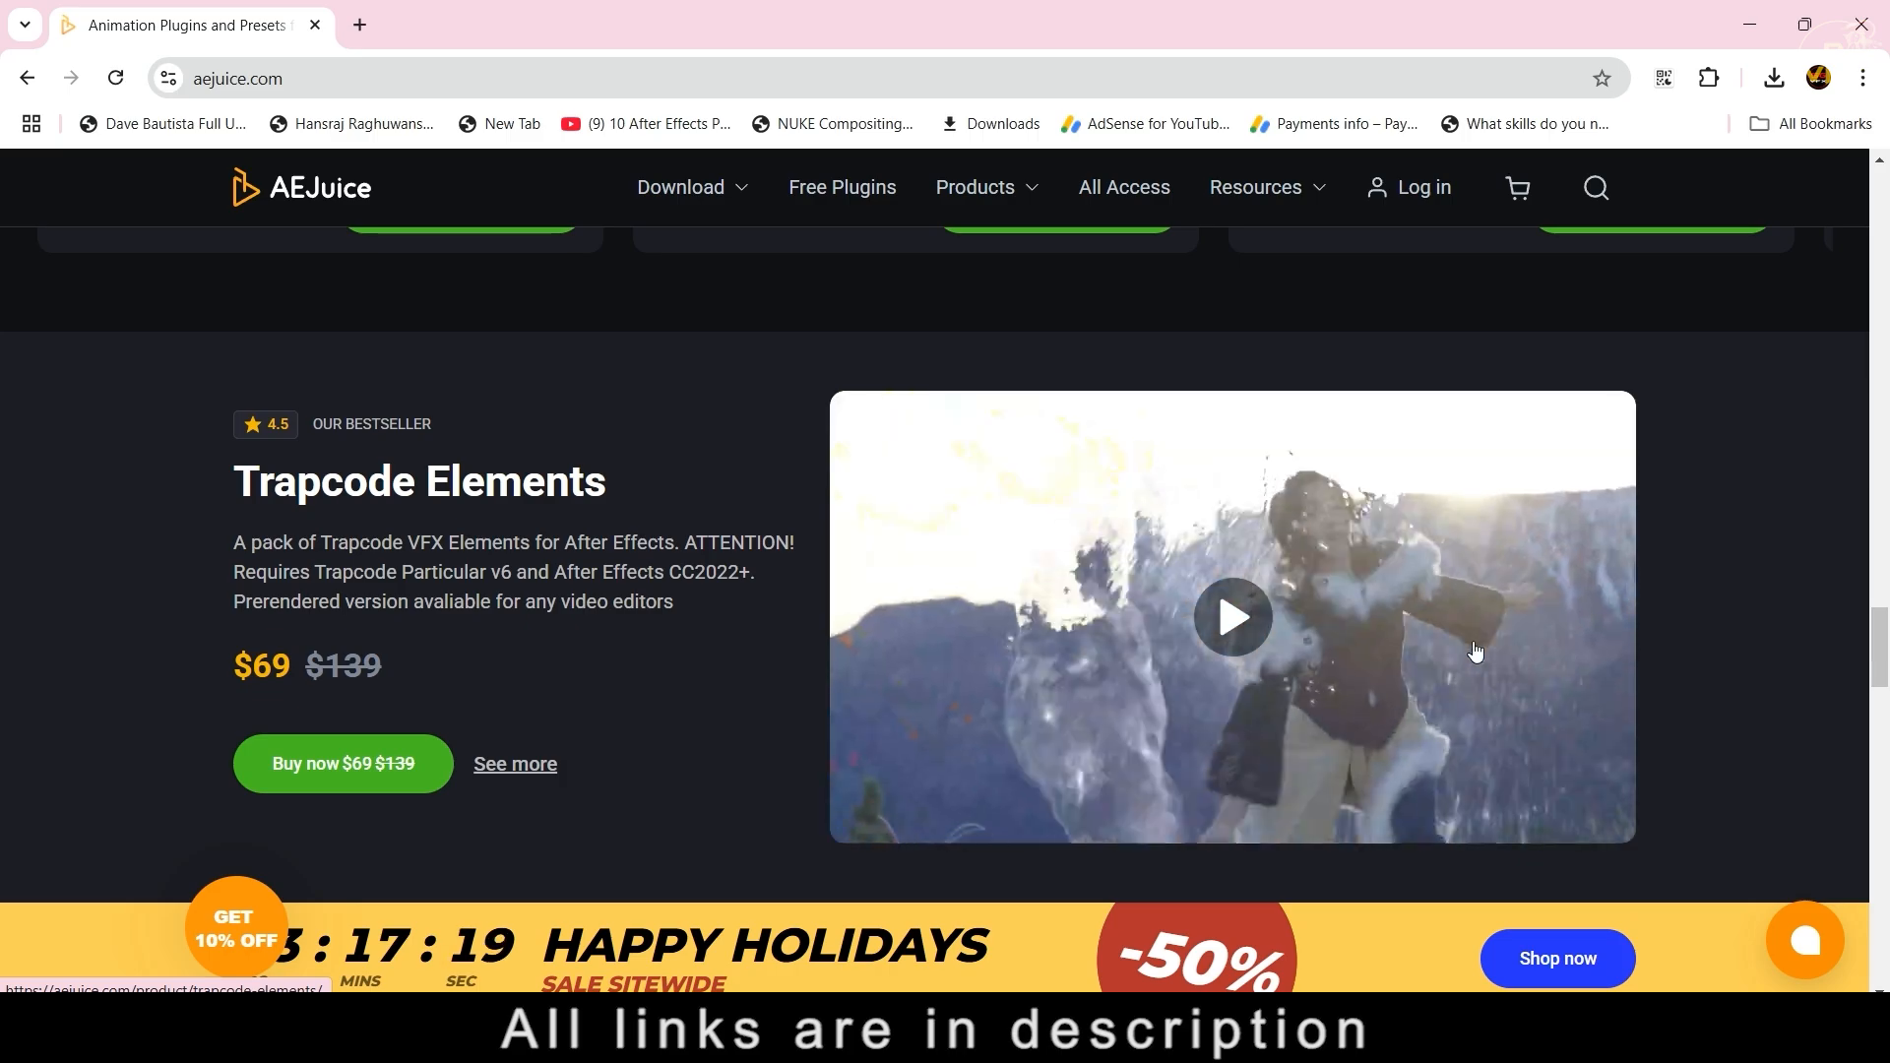
{"action": "scroll", "coordinate": [1473, 645], "scroll_direction": "down", "scroll_amount": 15}
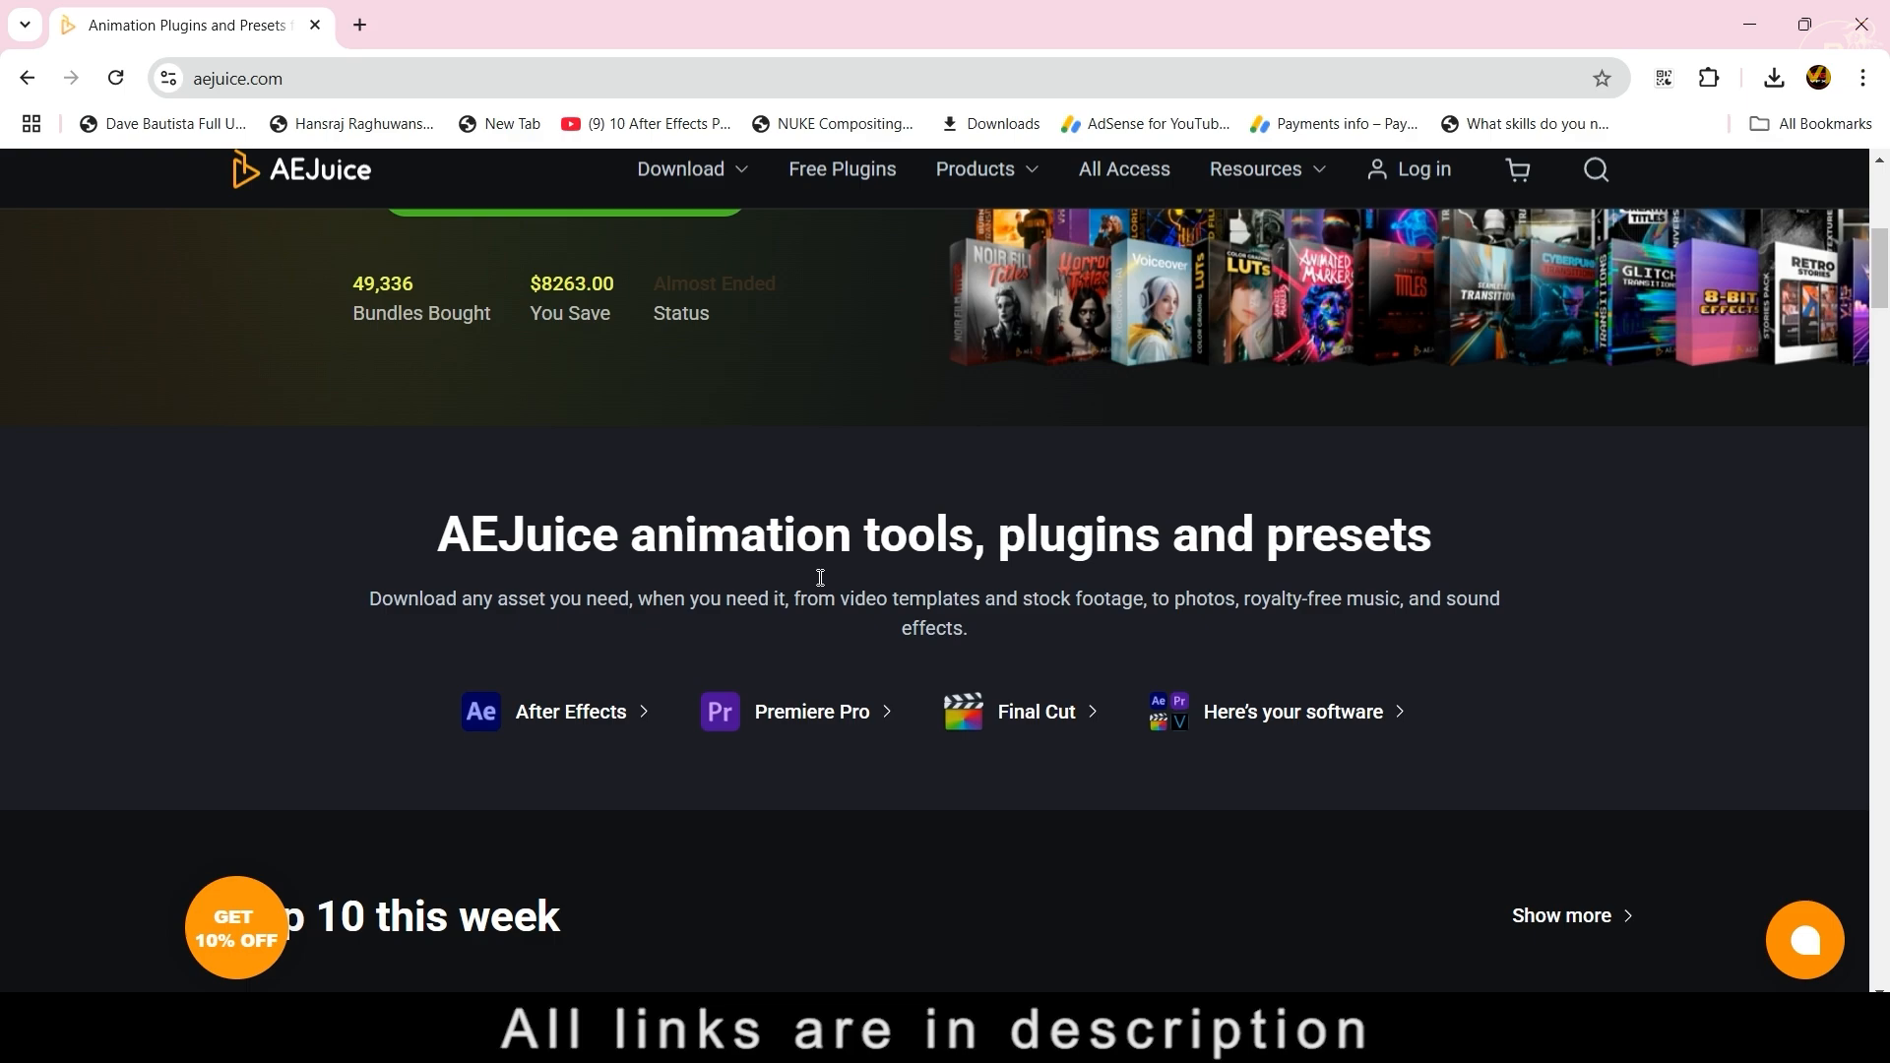
{"action": "scroll", "coordinate": [817, 578], "scroll_direction": "up", "scroll_amount": 1}
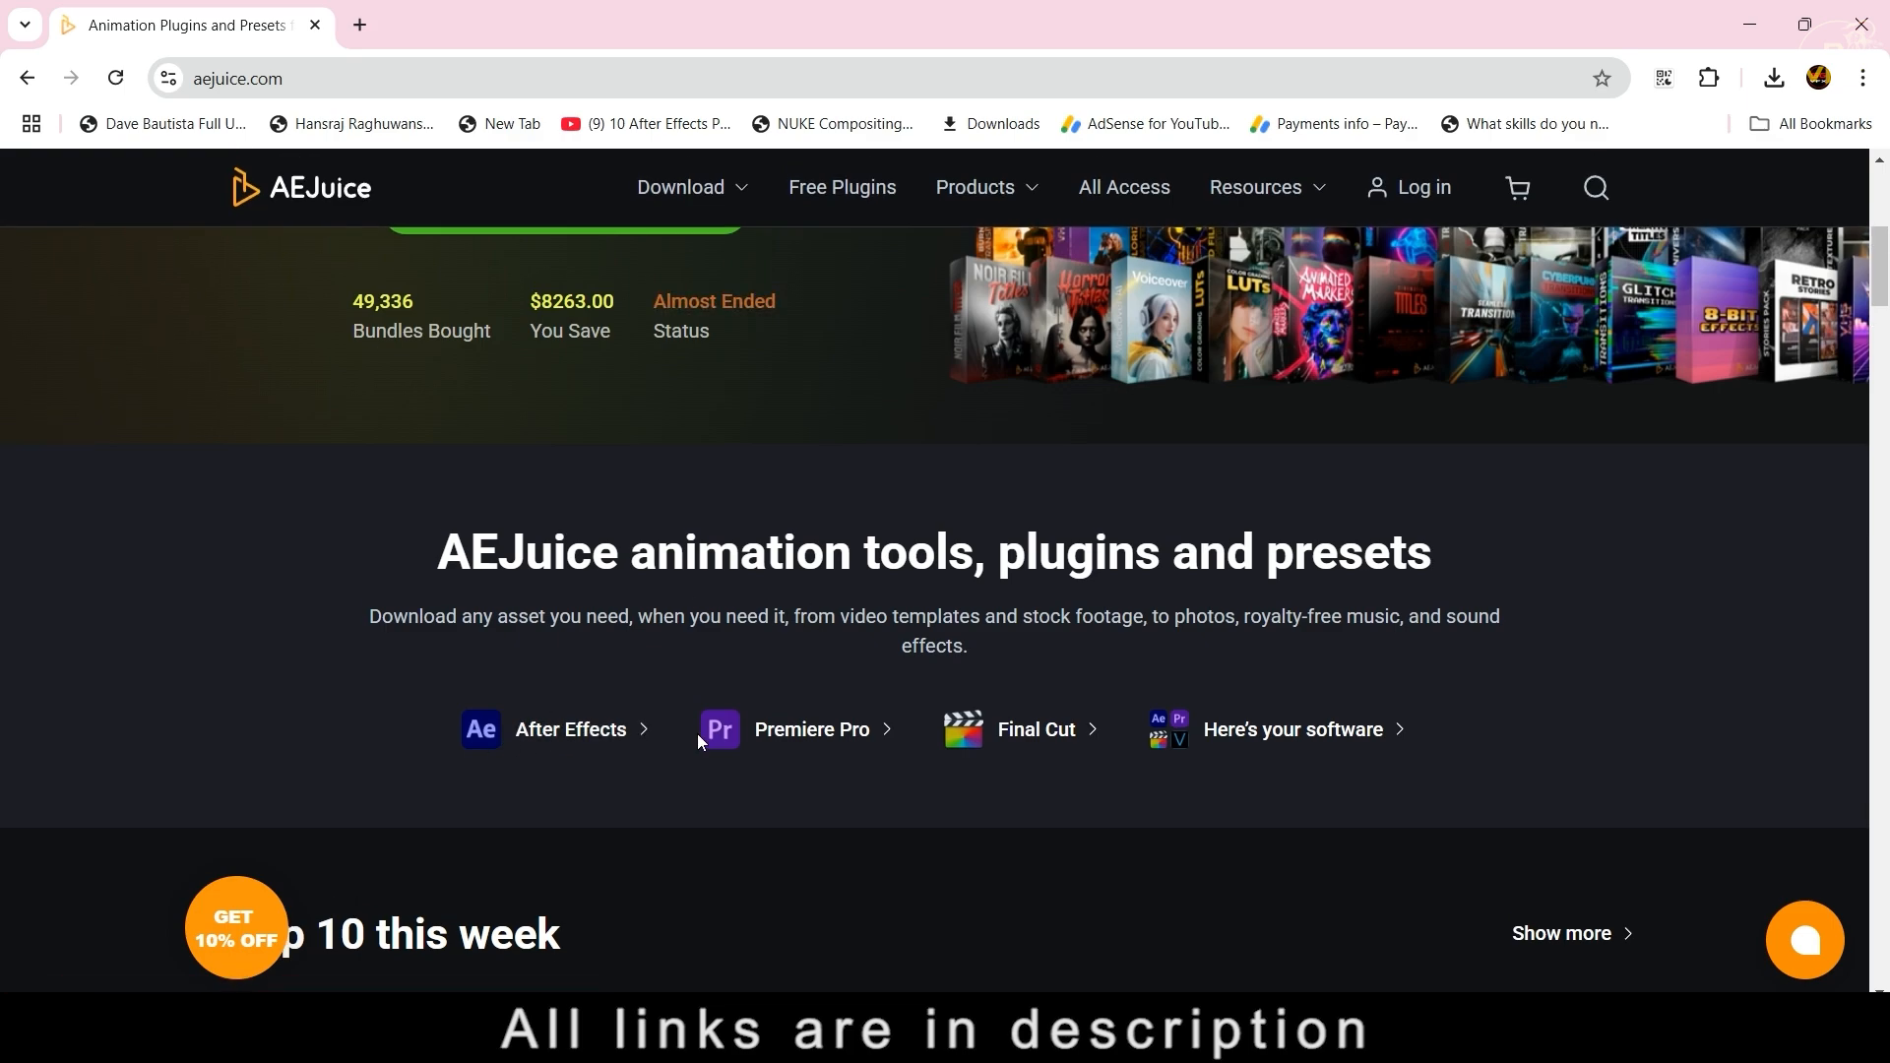
{"action": "scroll", "coordinate": [785, 605], "scroll_direction": "up", "scroll_amount": 6}
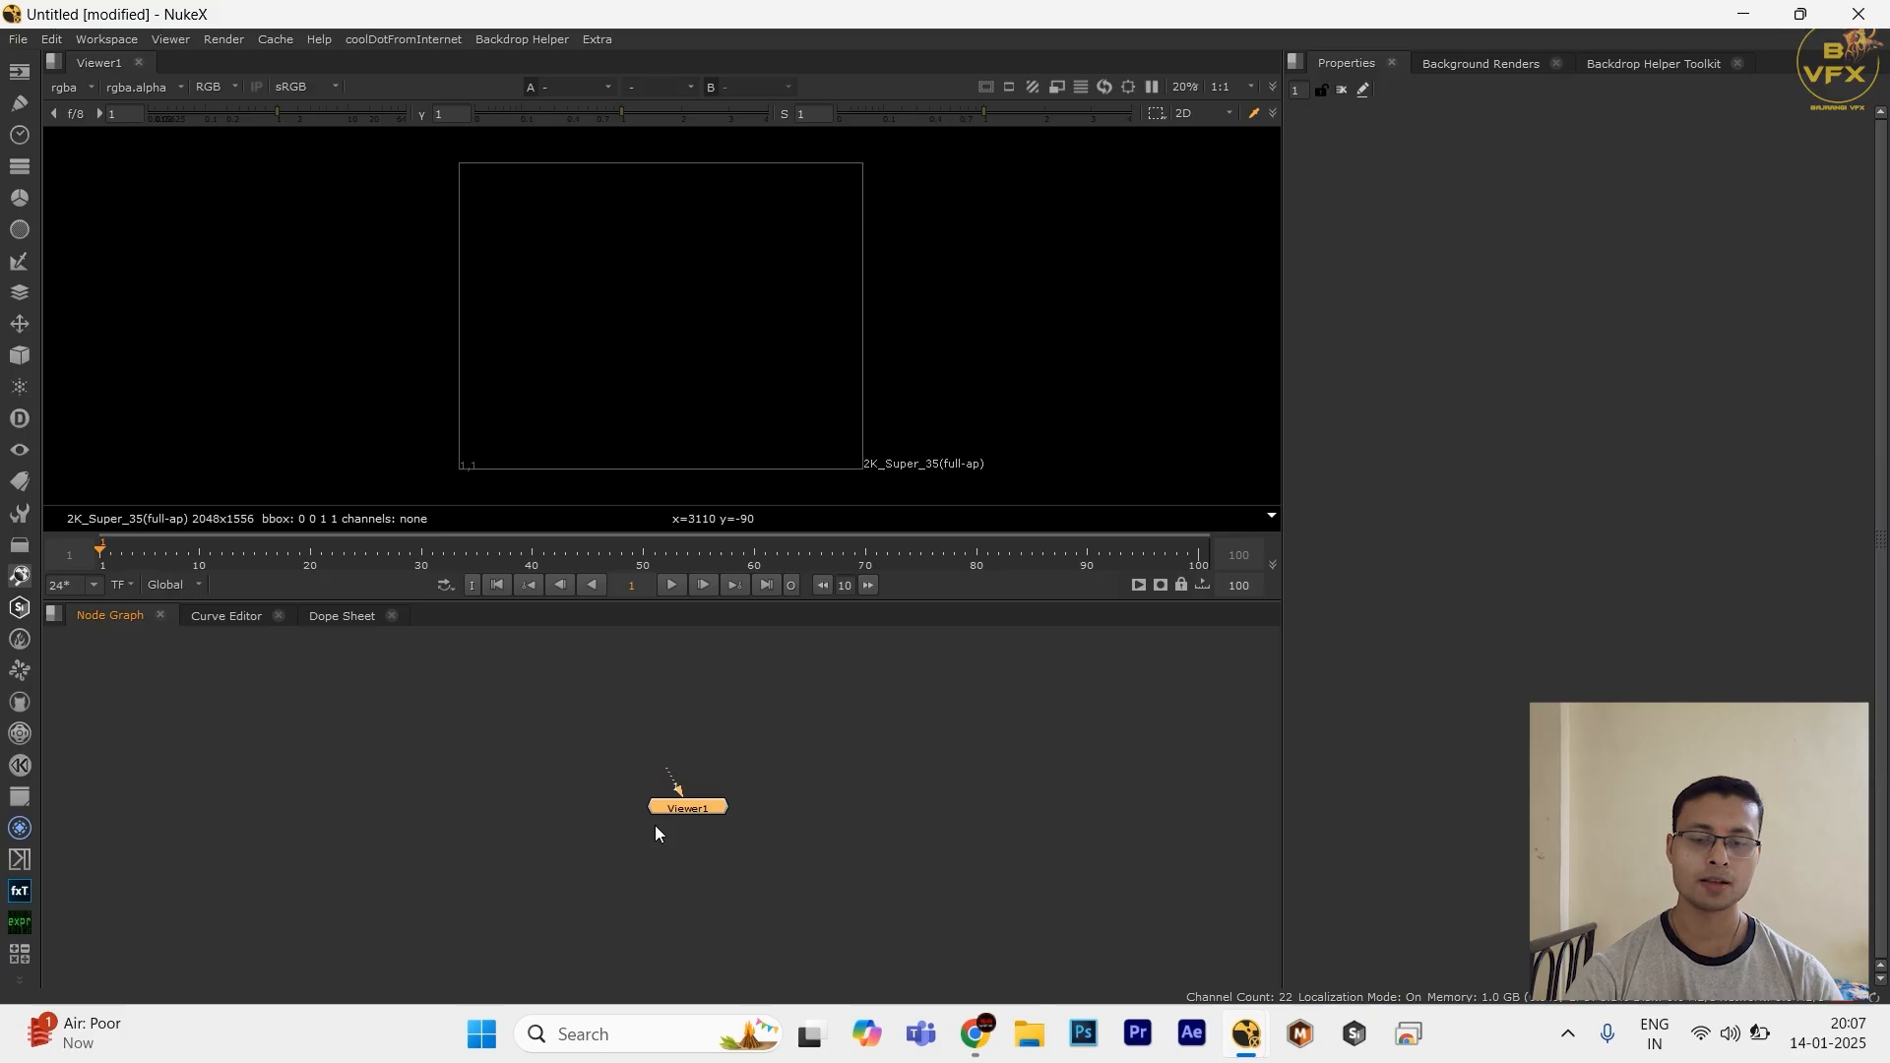
{"action": "left_click", "coordinate": [868, 771]}
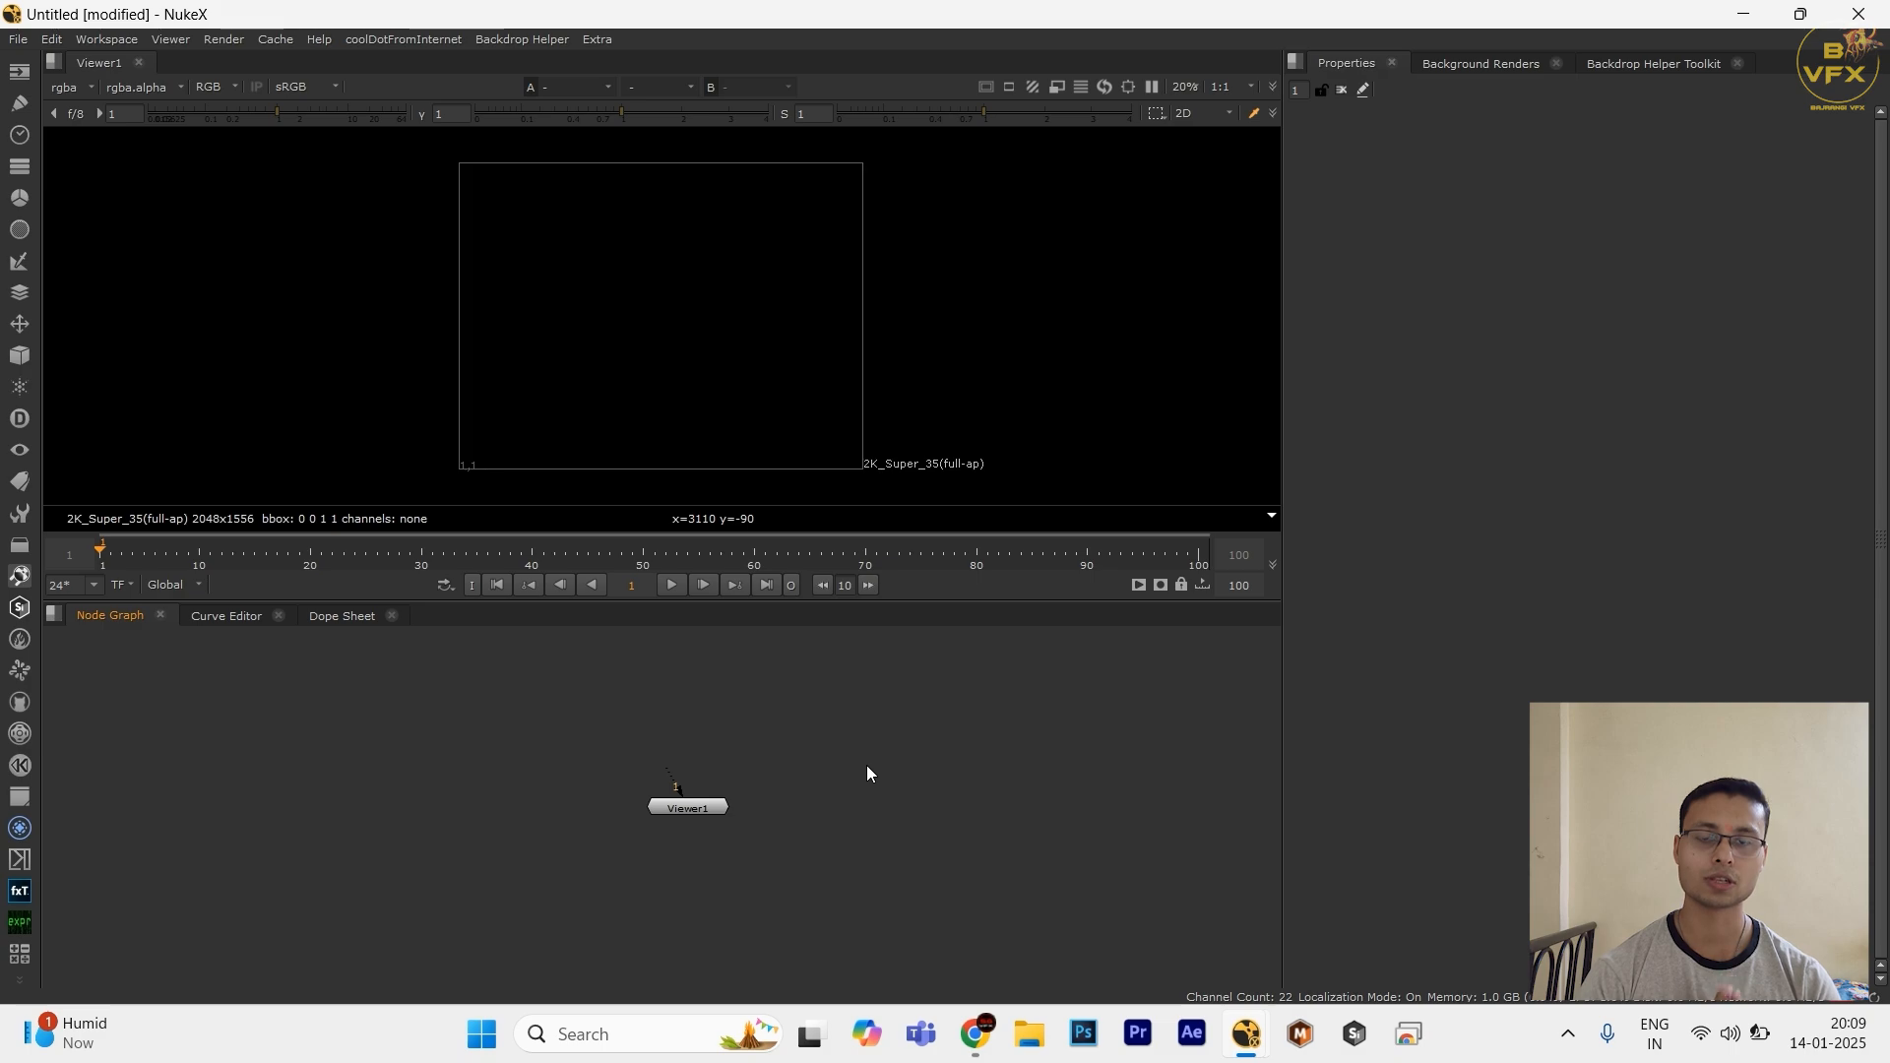
{"action": "left_click_drag", "start_coordinate": [960, 728], "coordinate": [457, 923]}
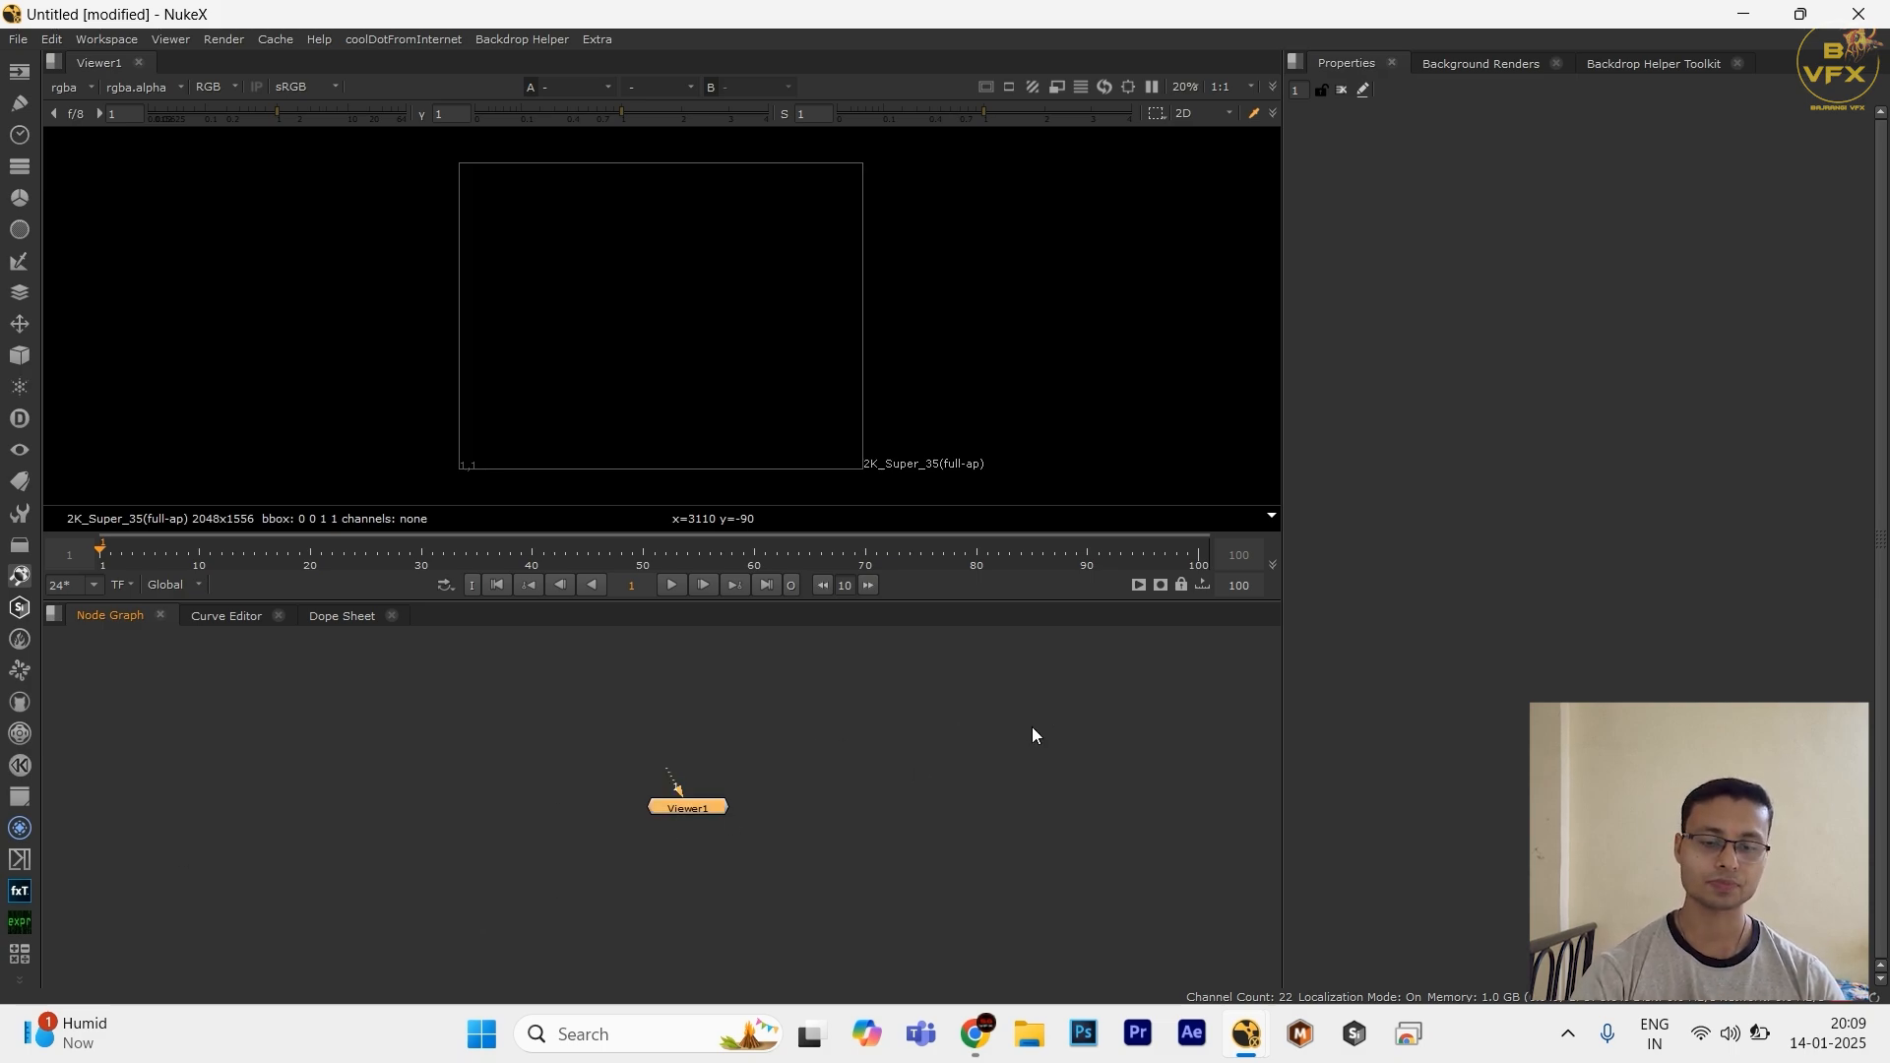
{"action": "left_click", "coordinate": [1003, 730]}
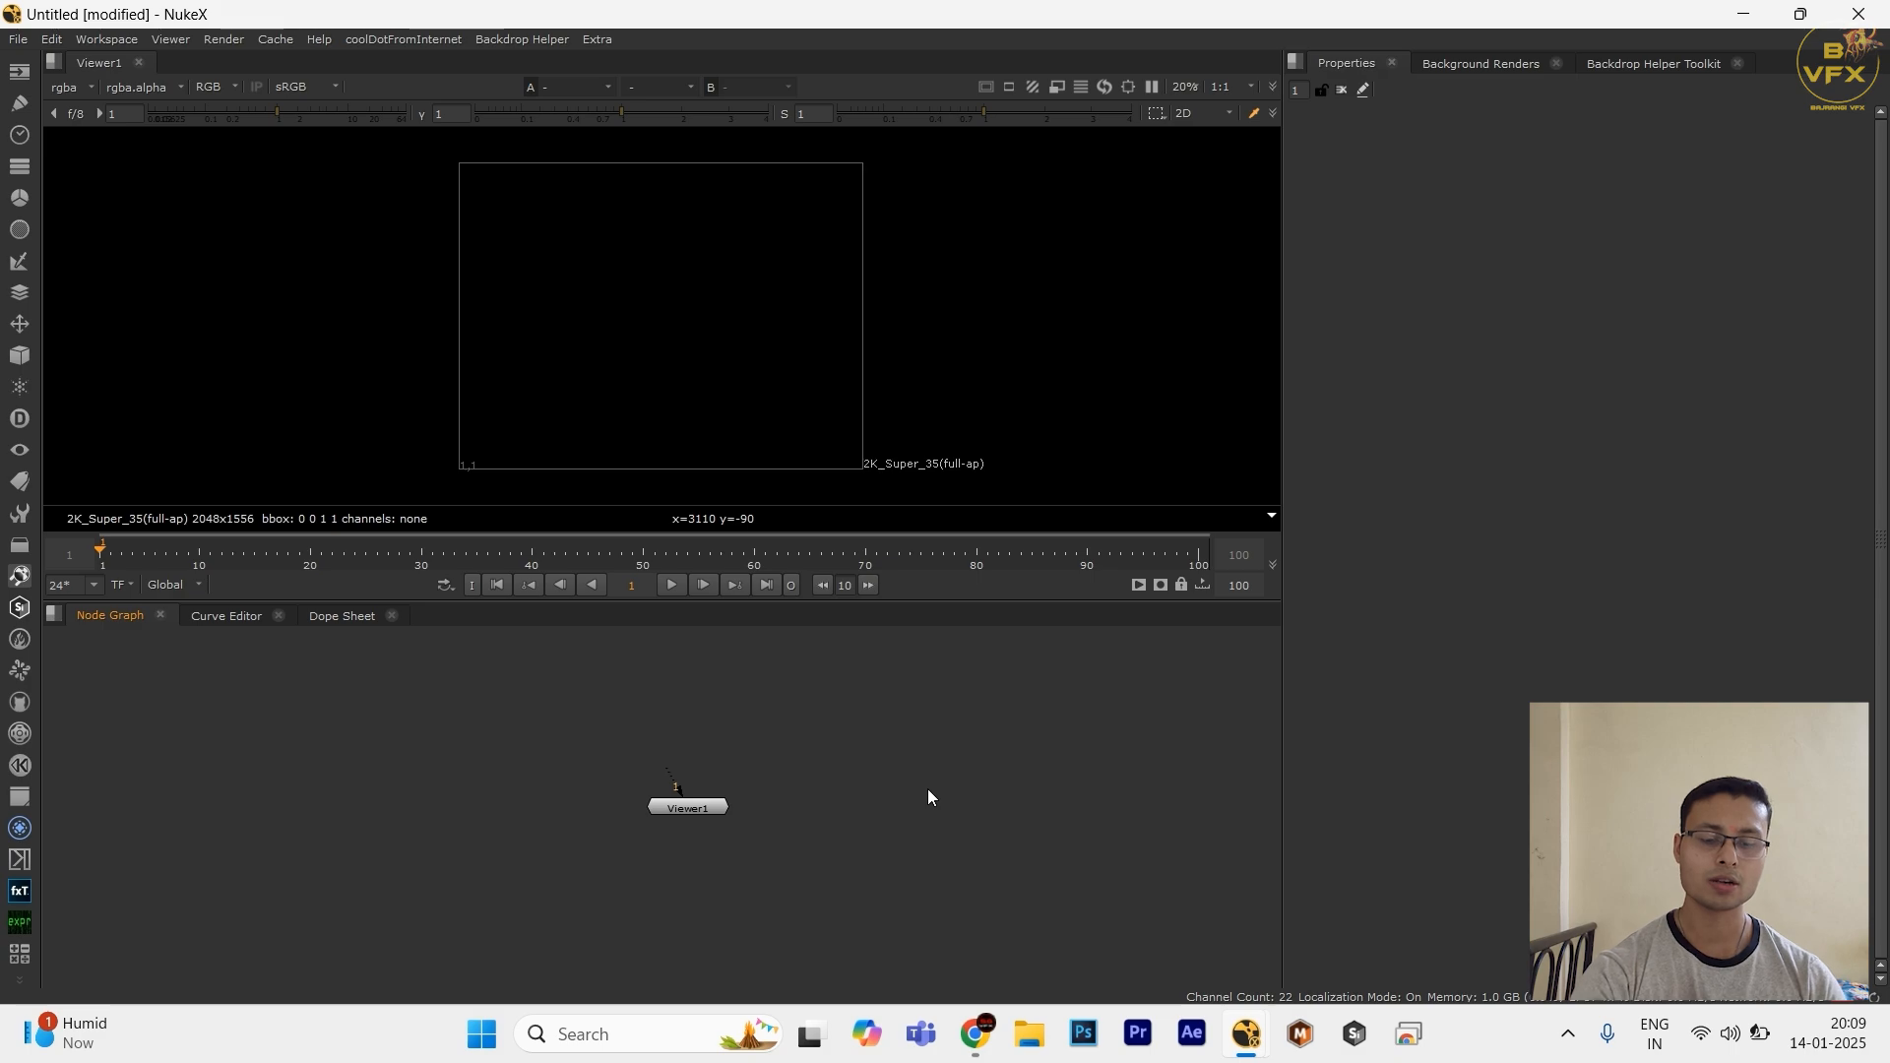
Step: Add a Roto node to the empty area of the node graph beside the viewer node
{"action": "key", "text": "o"}
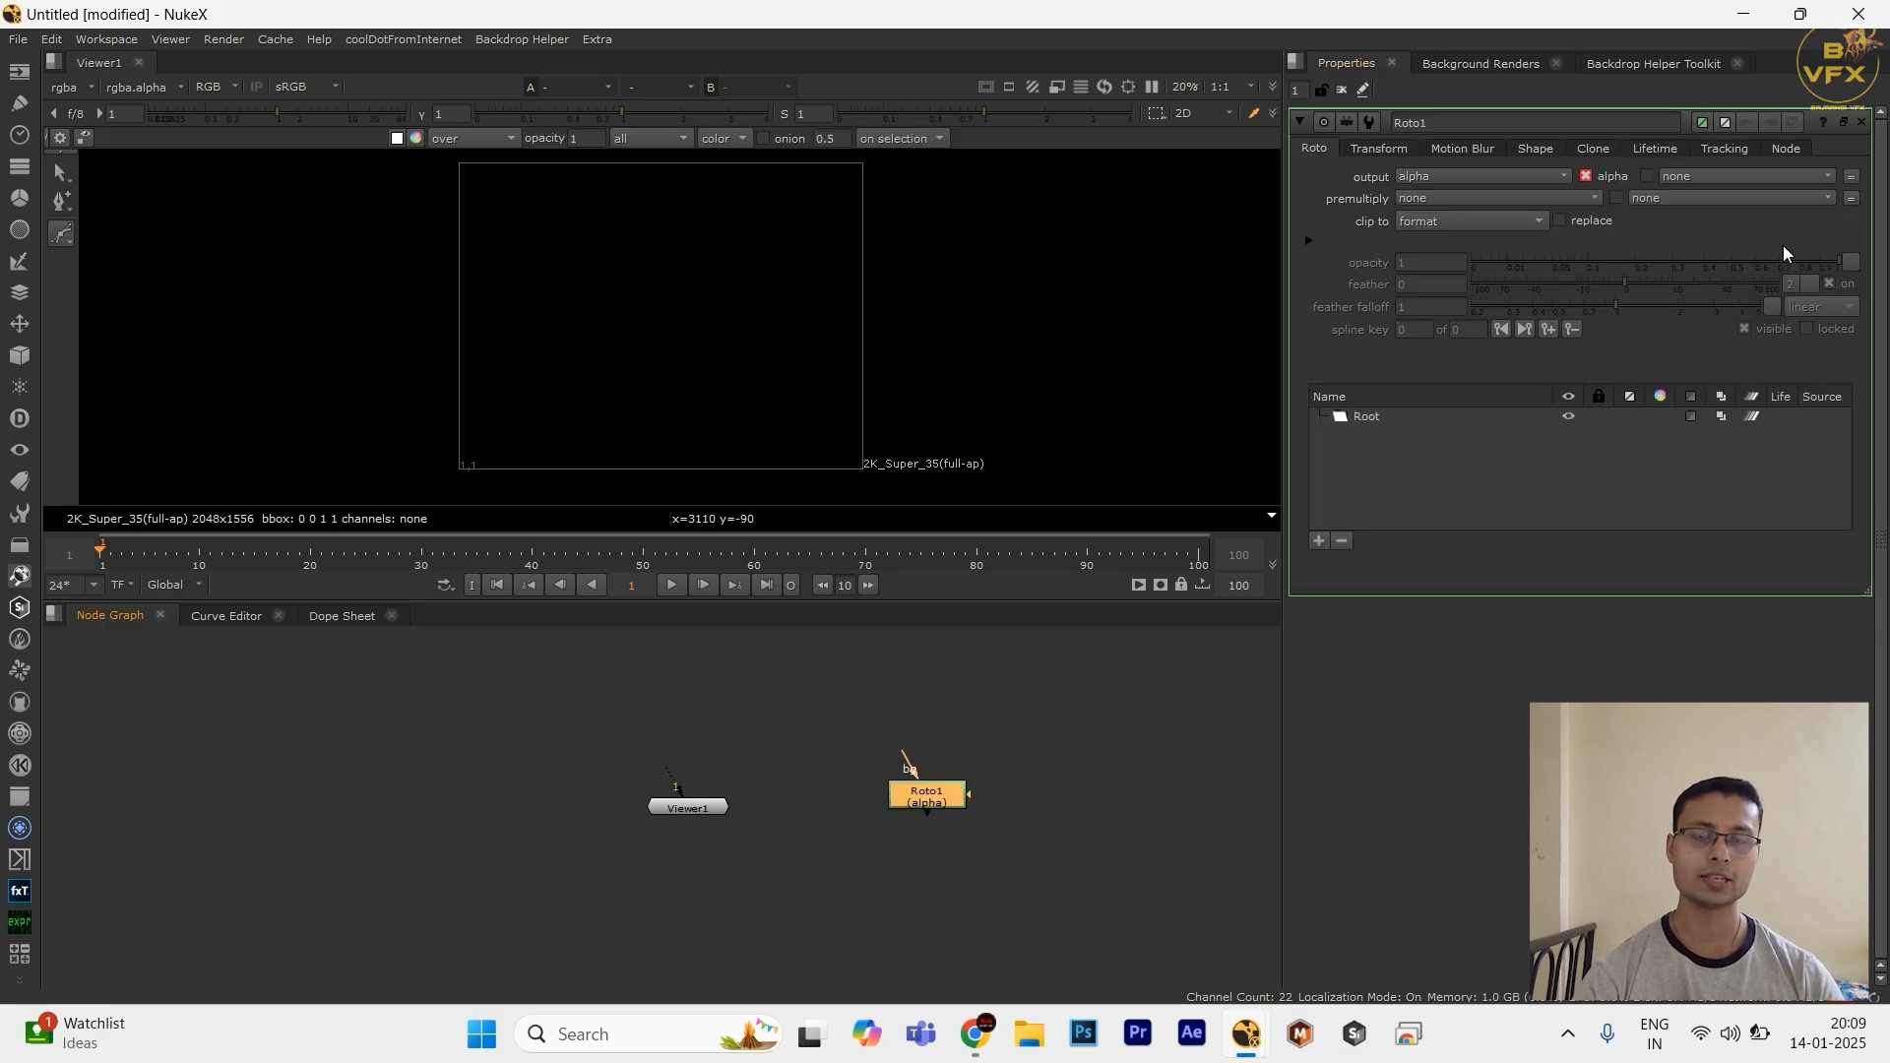
{"action": "left_click", "coordinate": [1054, 729]}
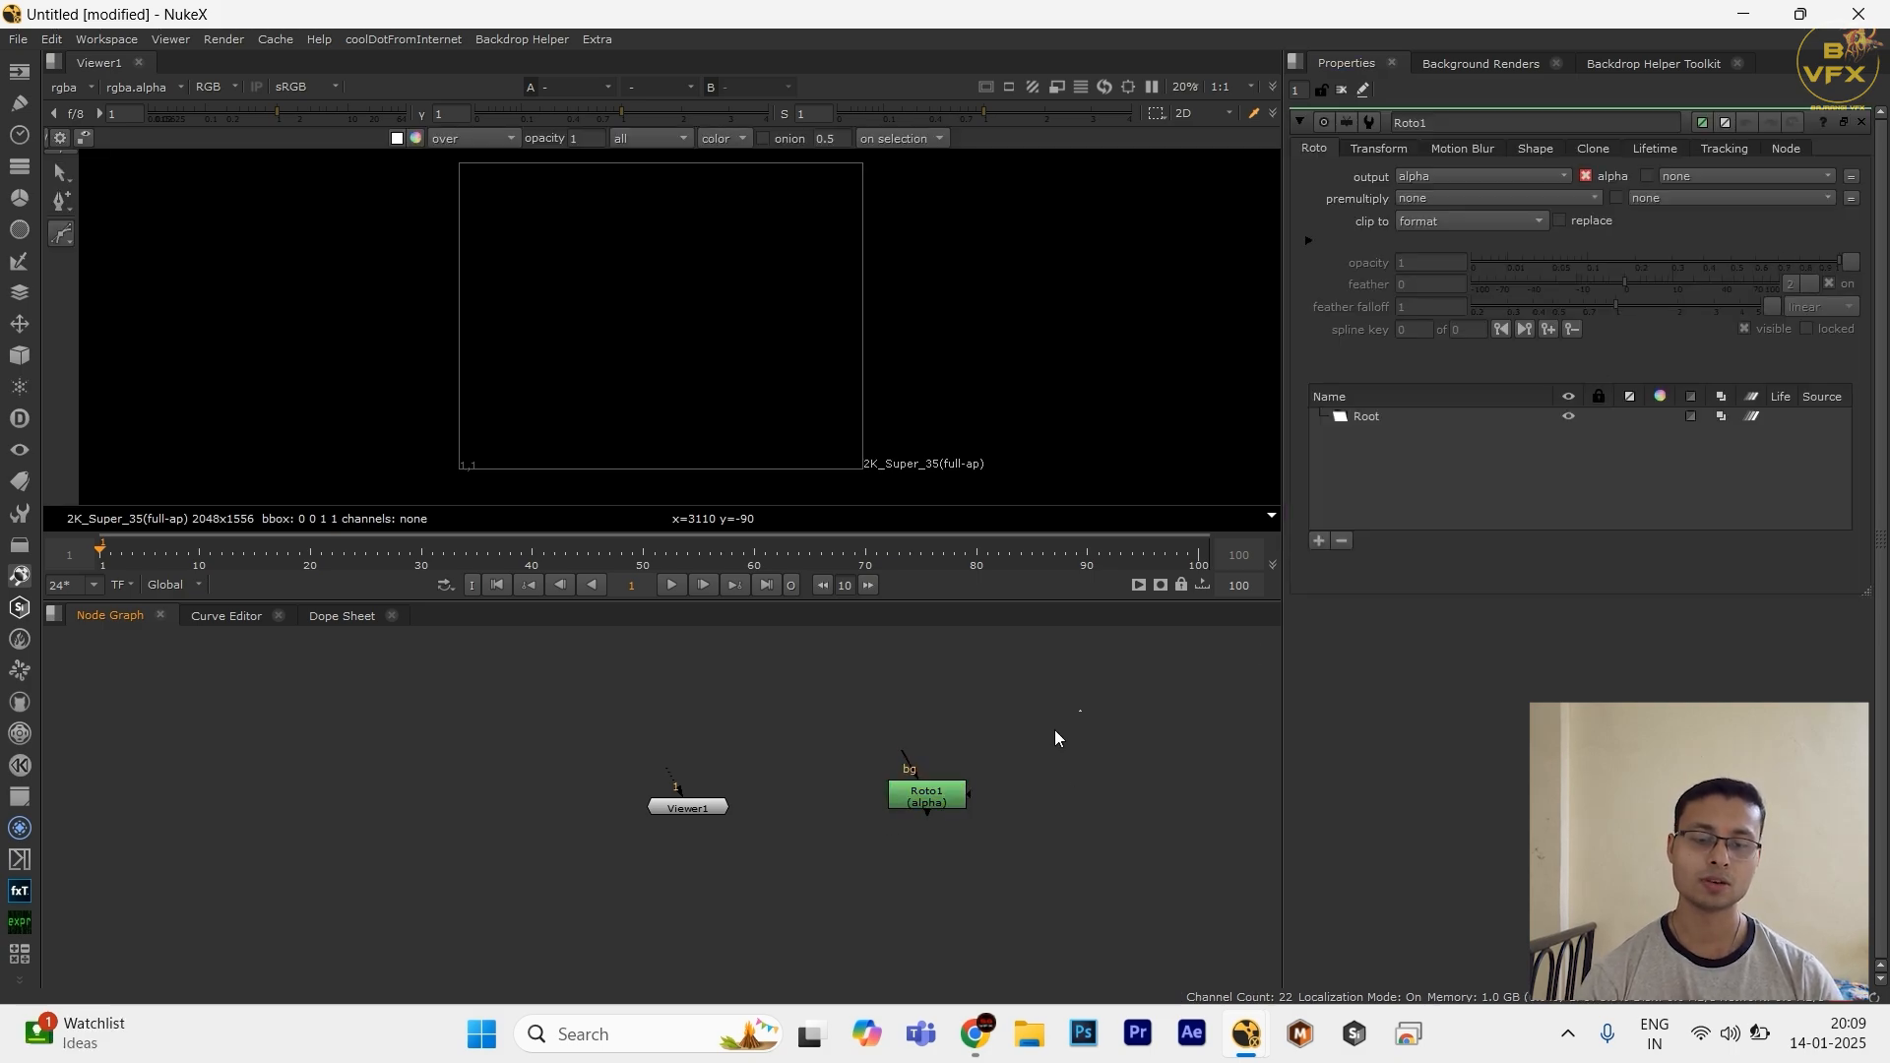
{"action": "left_click_drag", "start_coordinate": [1055, 729], "coordinate": [852, 856]}
{"action": "left_click", "coordinate": [1067, 719]}
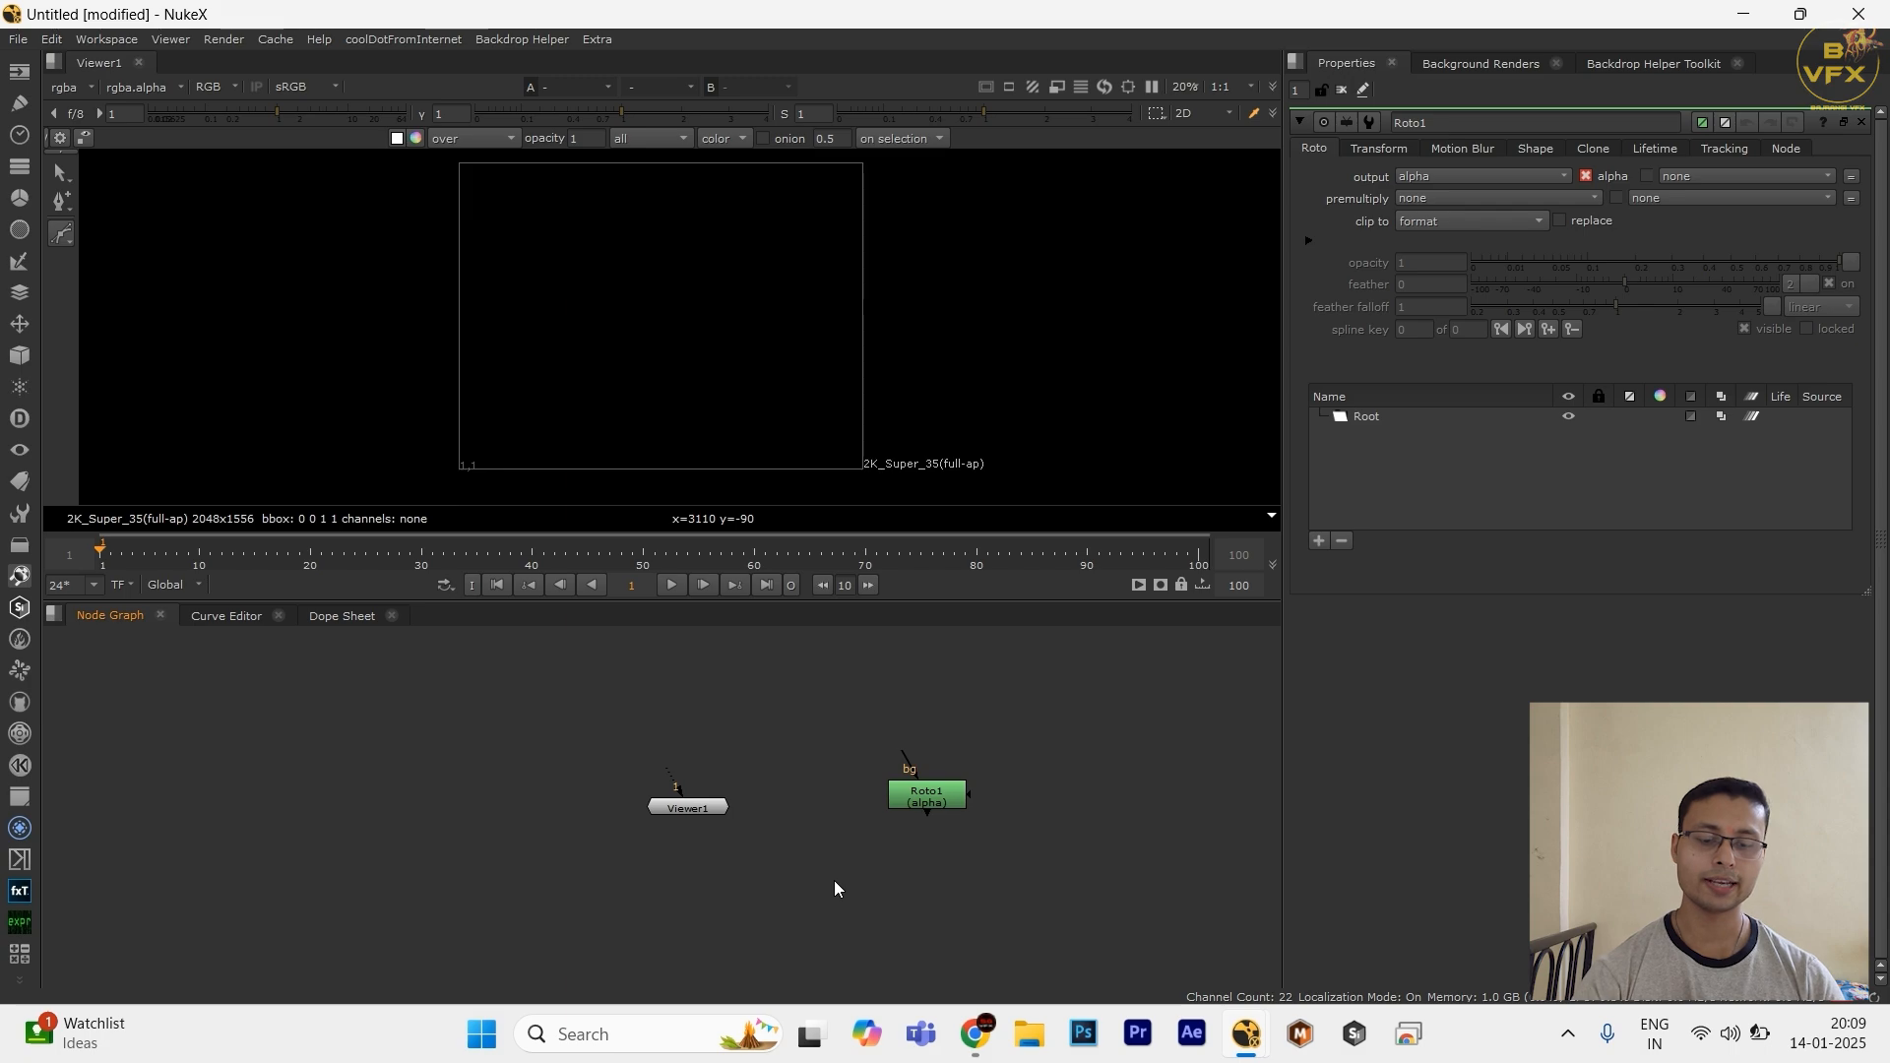
Step: Add a PxF_KillSpill node below the Roto node in the node graph
{"action": "key", "text": "Tab"}
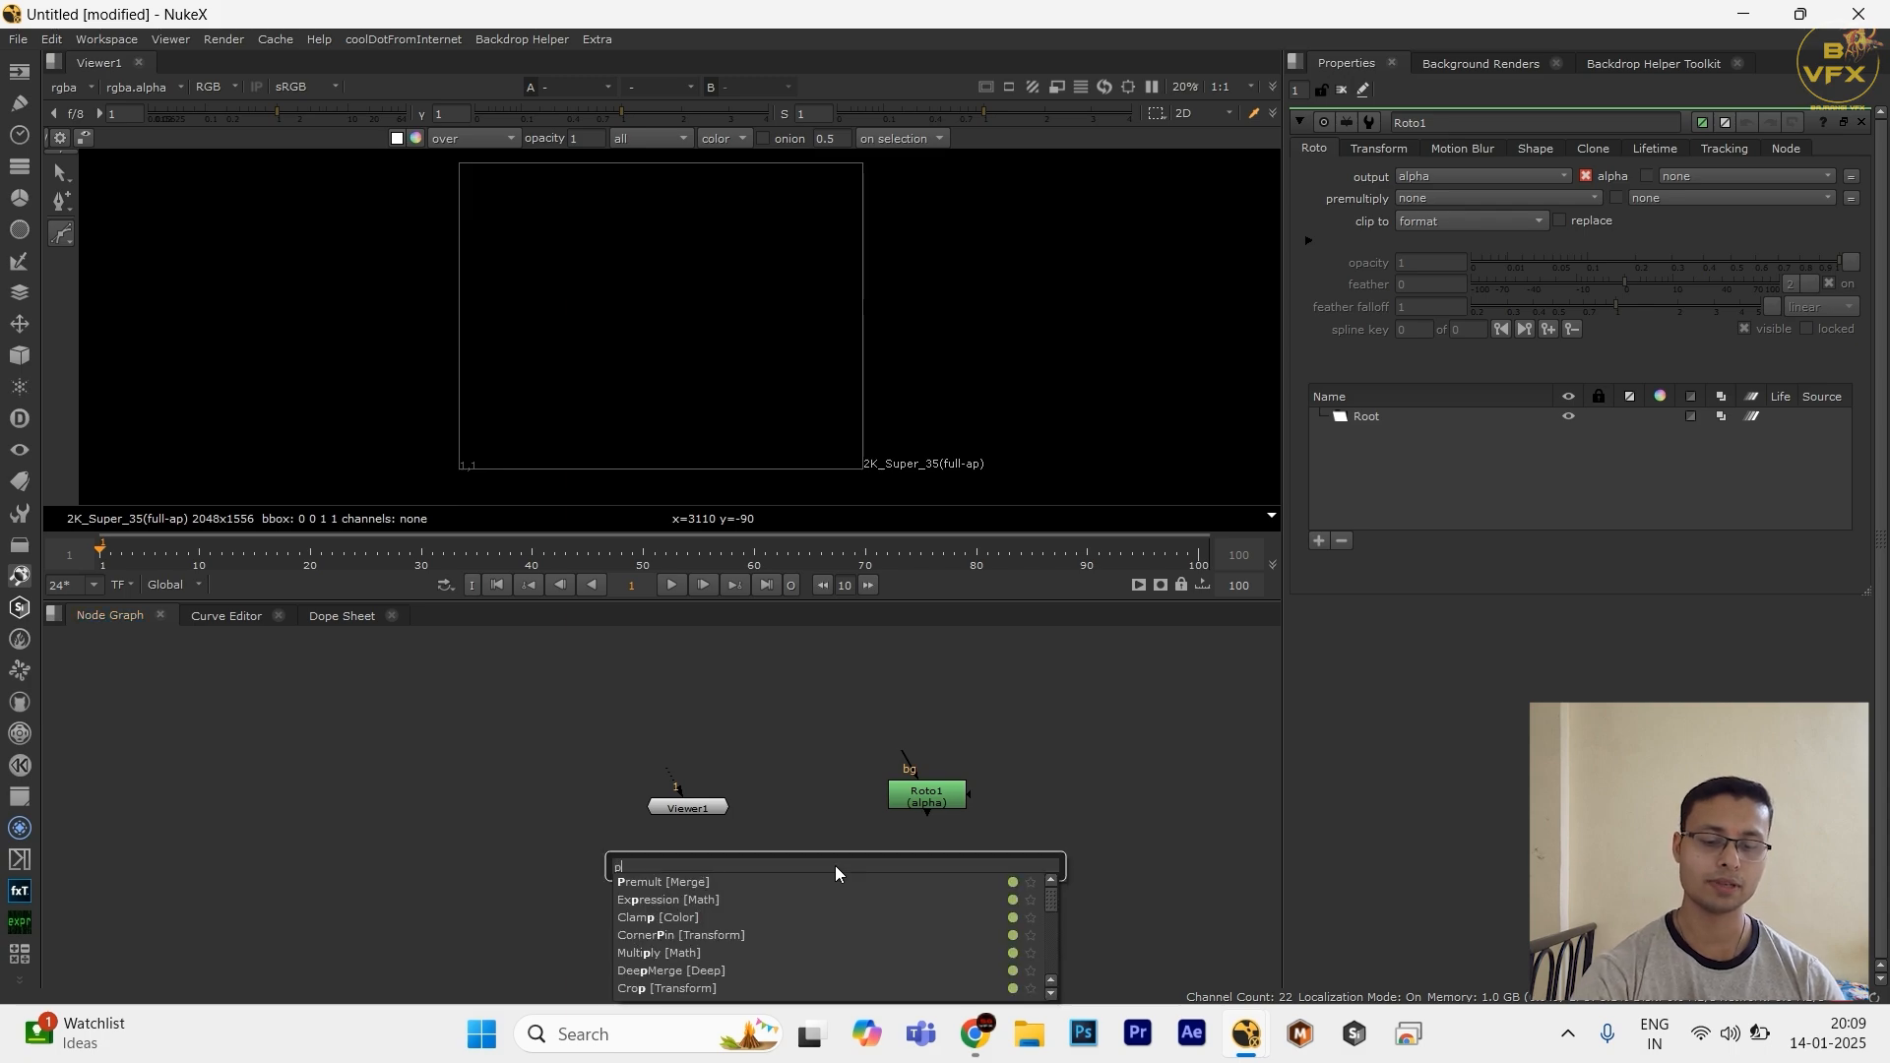
{"action": "type", "text": "pxf"}
{"action": "key", "text": "Return"}
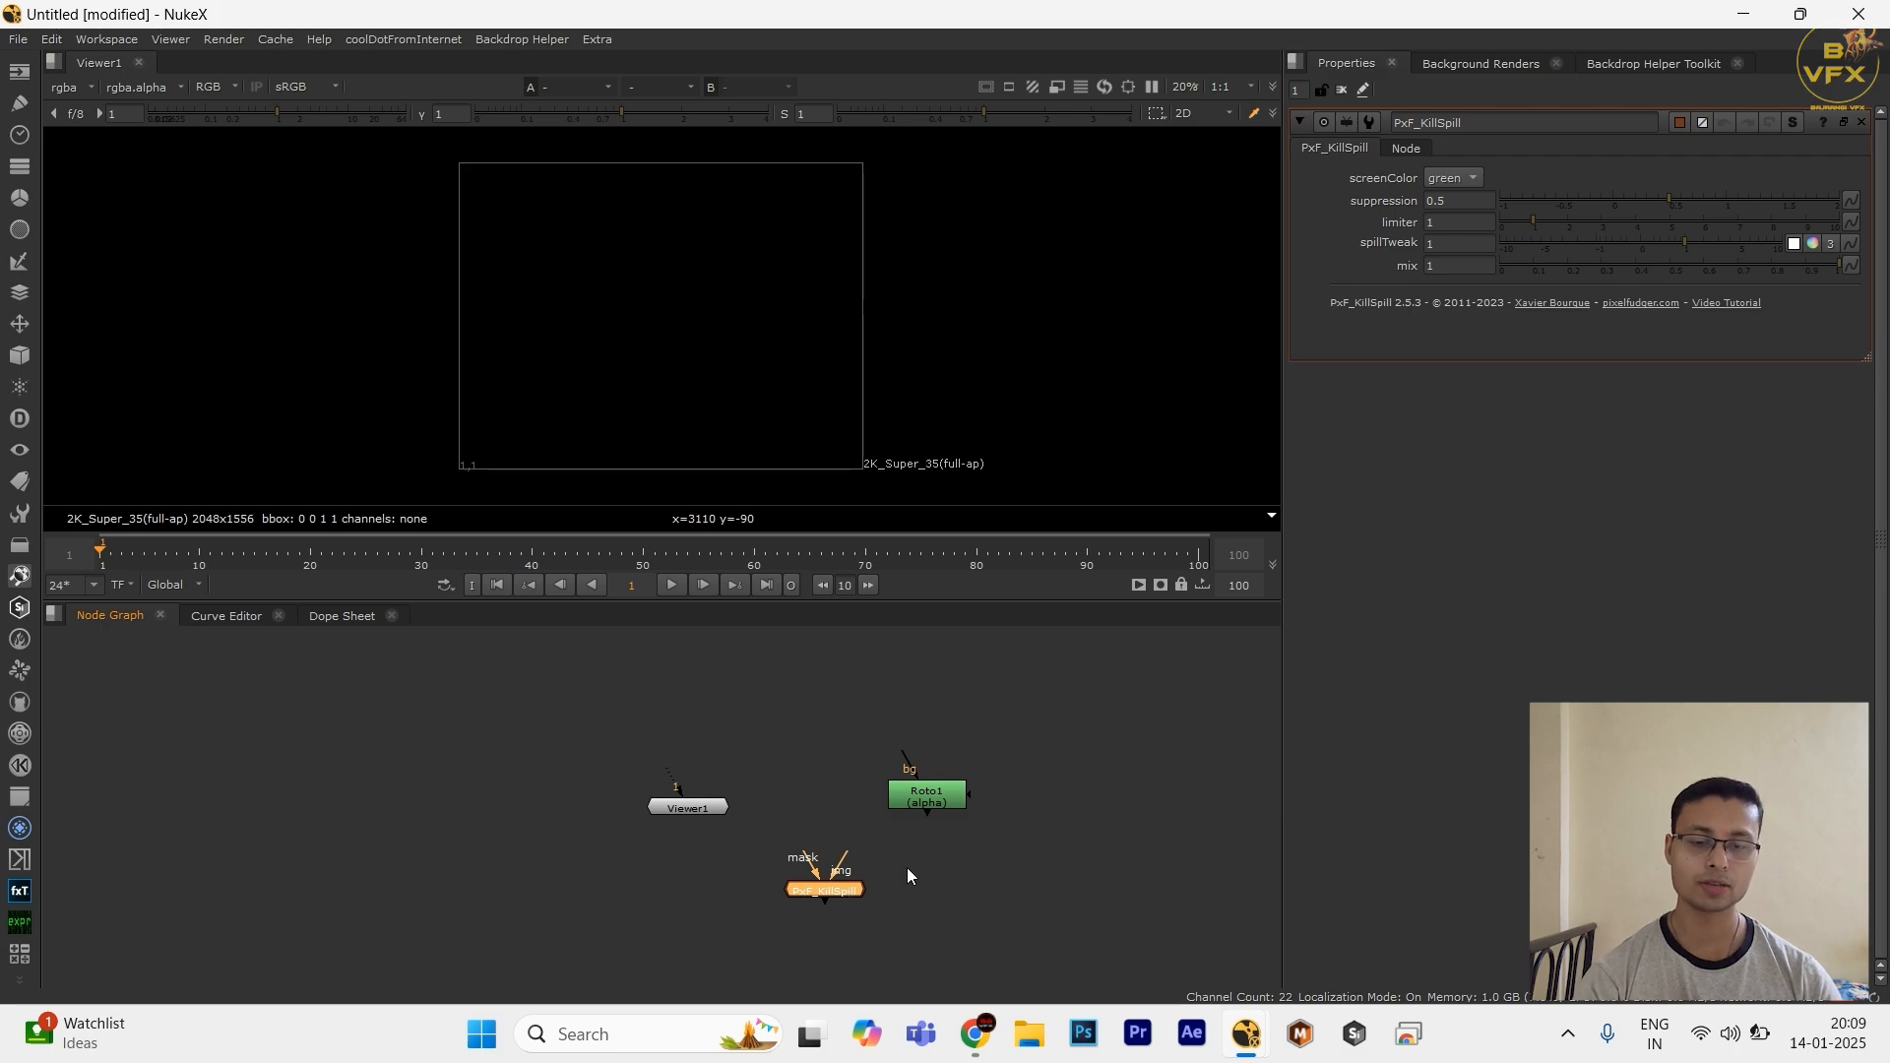
{"action": "left_click_drag", "start_coordinate": [906, 856], "coordinate": [765, 961]}
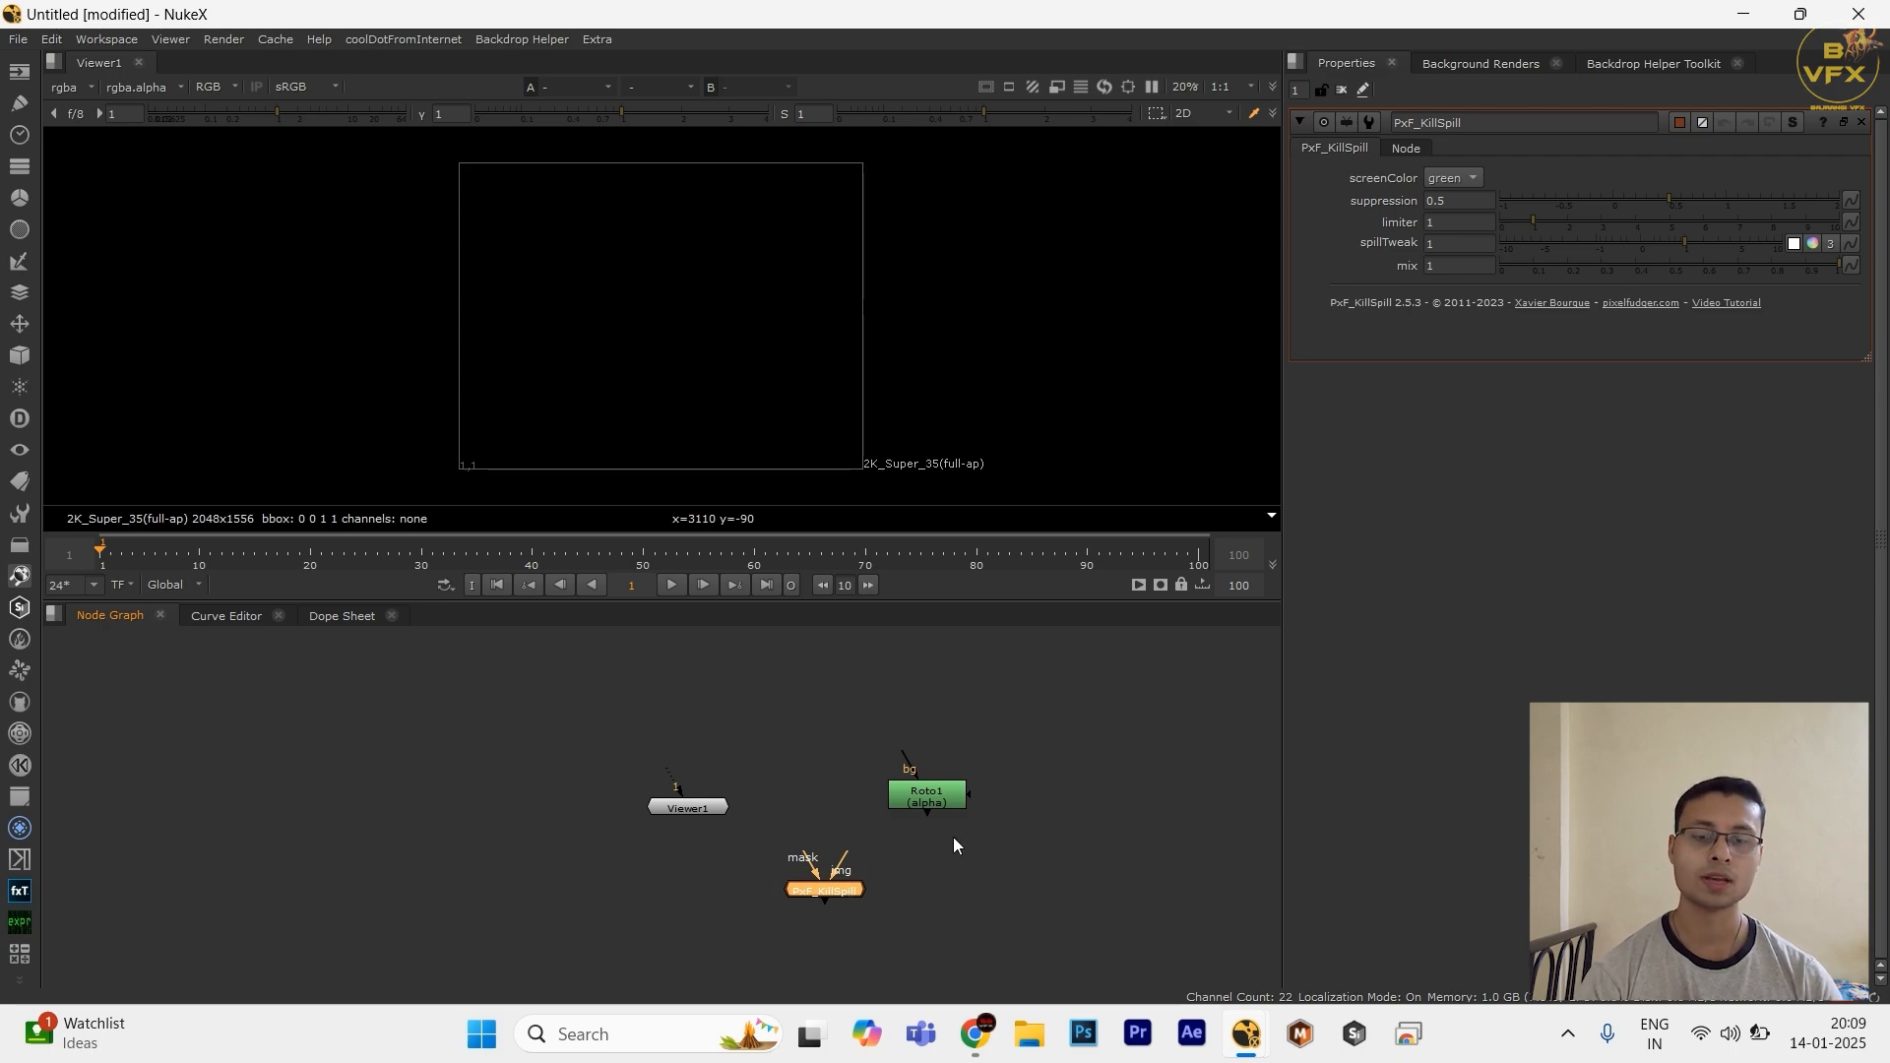
Step: Examine the properties of the Roto node and of the PxF_KillSpill node to compare them
{"action": "left_click_drag", "start_coordinate": [1007, 854], "coordinate": [873, 752]}
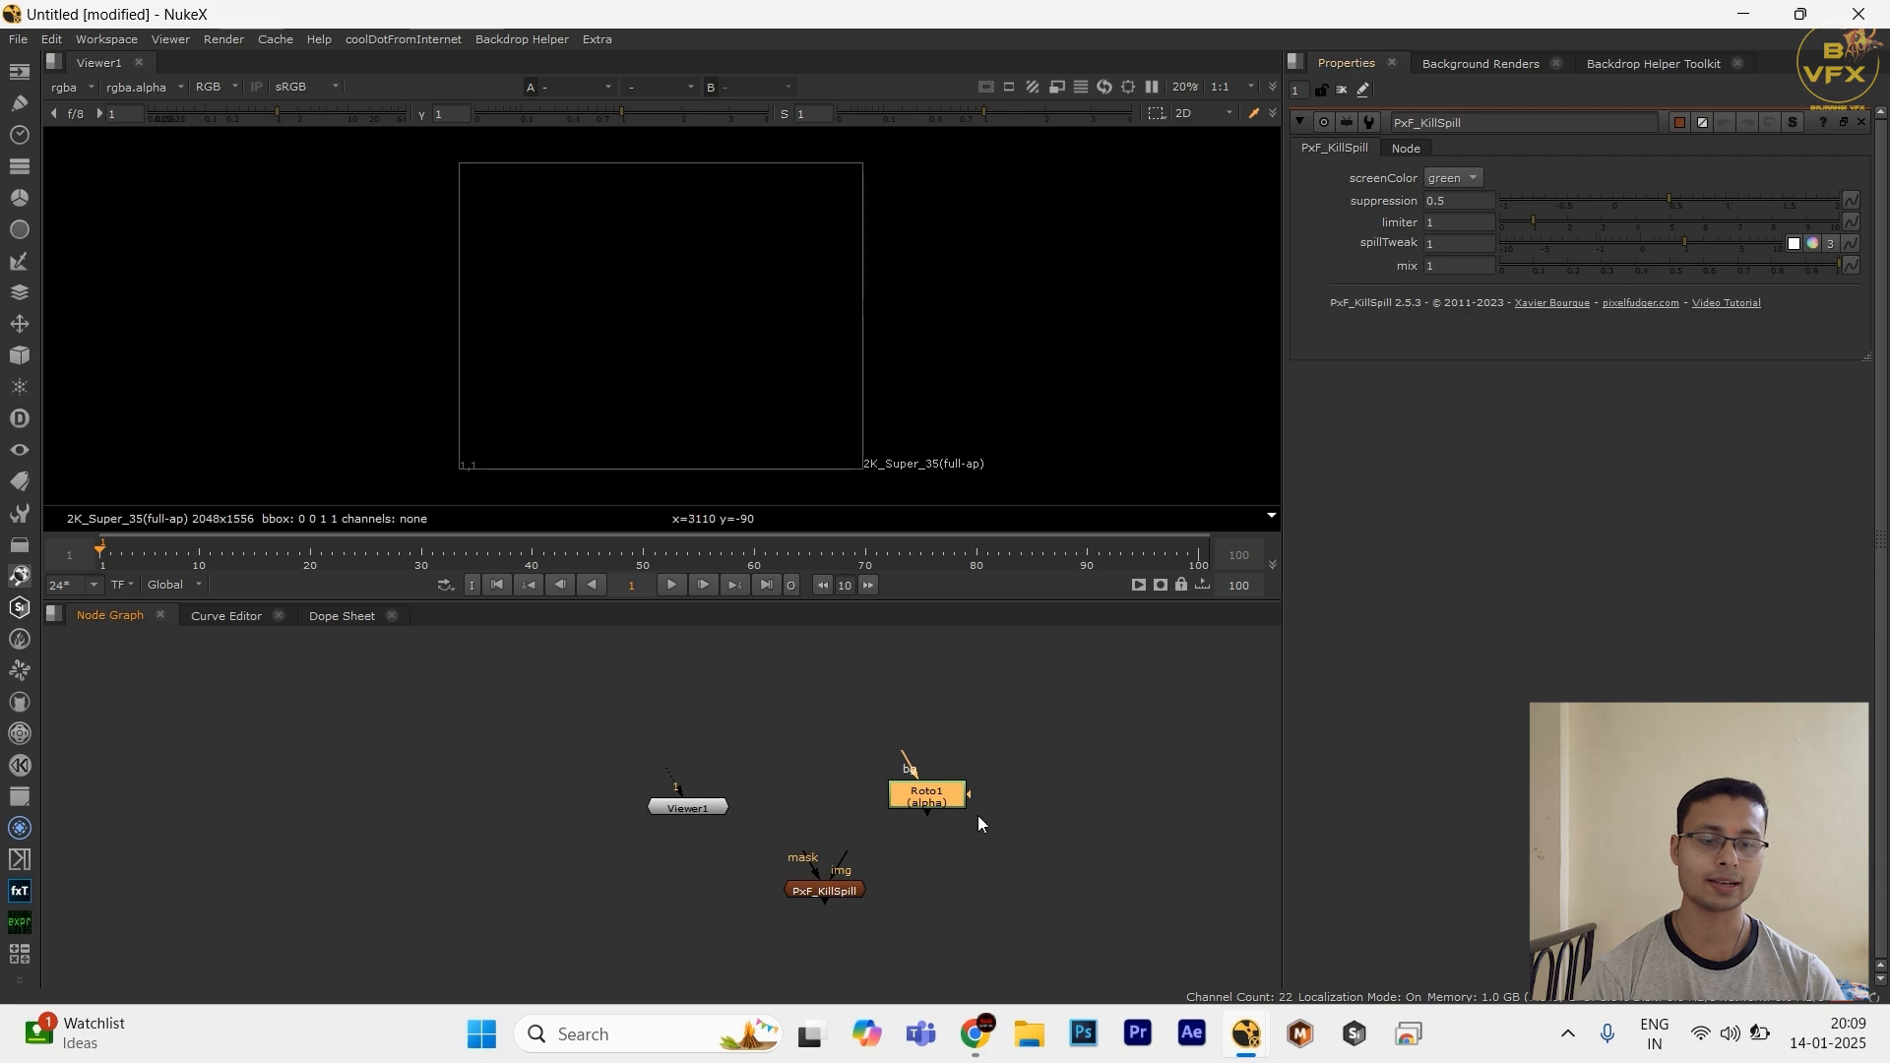
{"action": "double_click", "coordinate": [936, 792]}
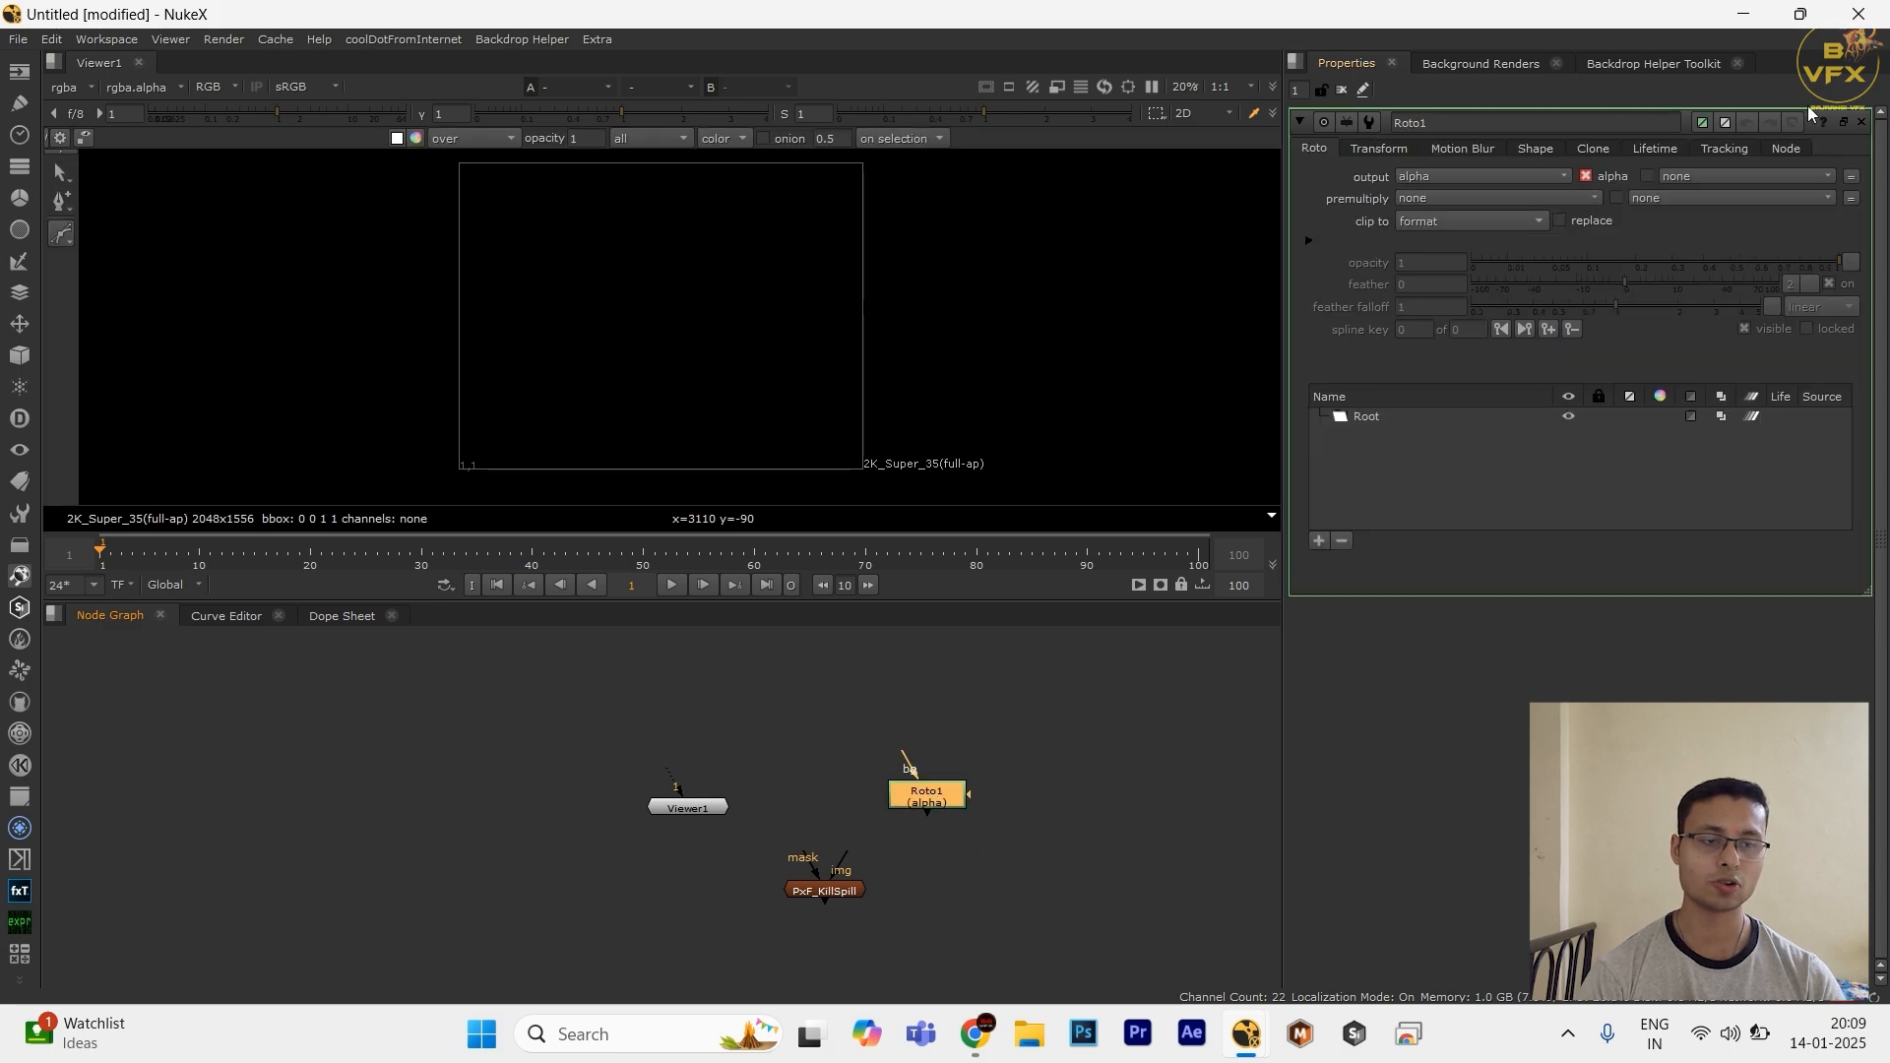
{"action": "double_click", "coordinate": [832, 890]}
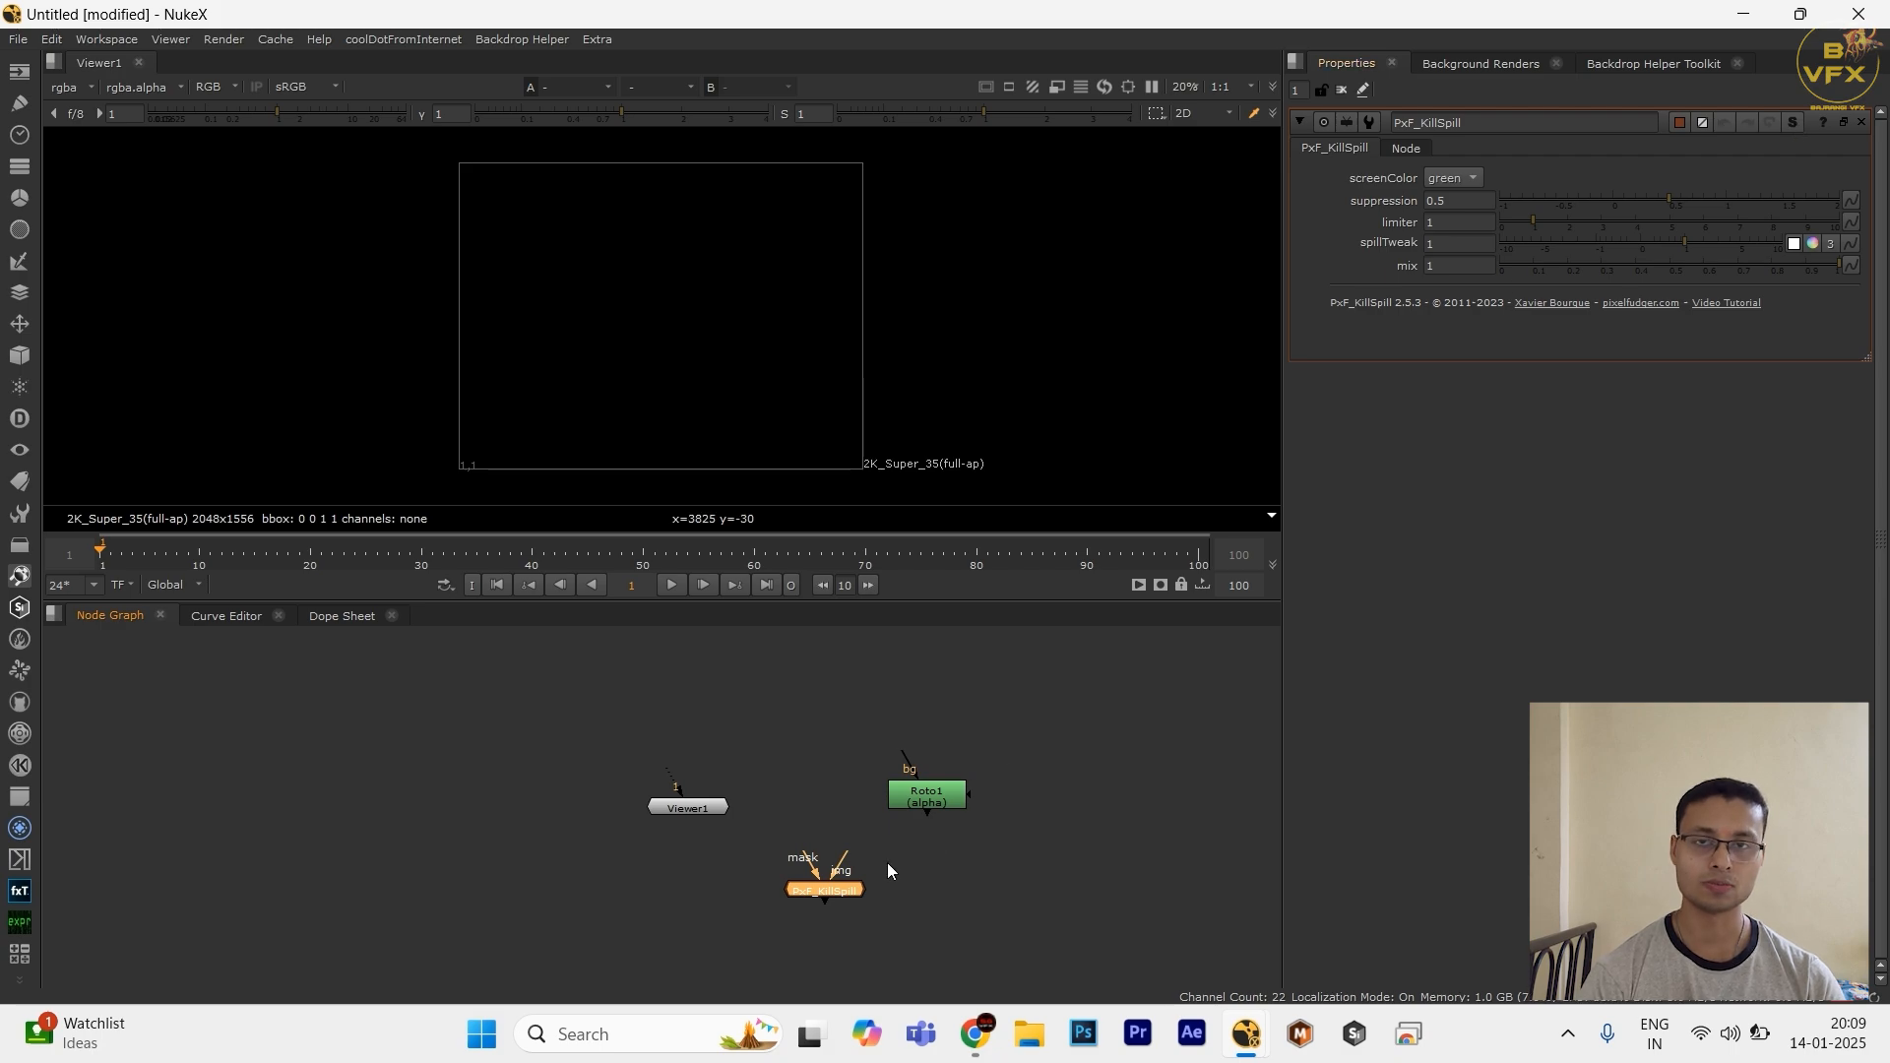
Step: Delete the PxF_KillSpill and Roto nodes from the node graph
{"action": "left_click_drag", "start_coordinate": [937, 853], "coordinate": [795, 935]}
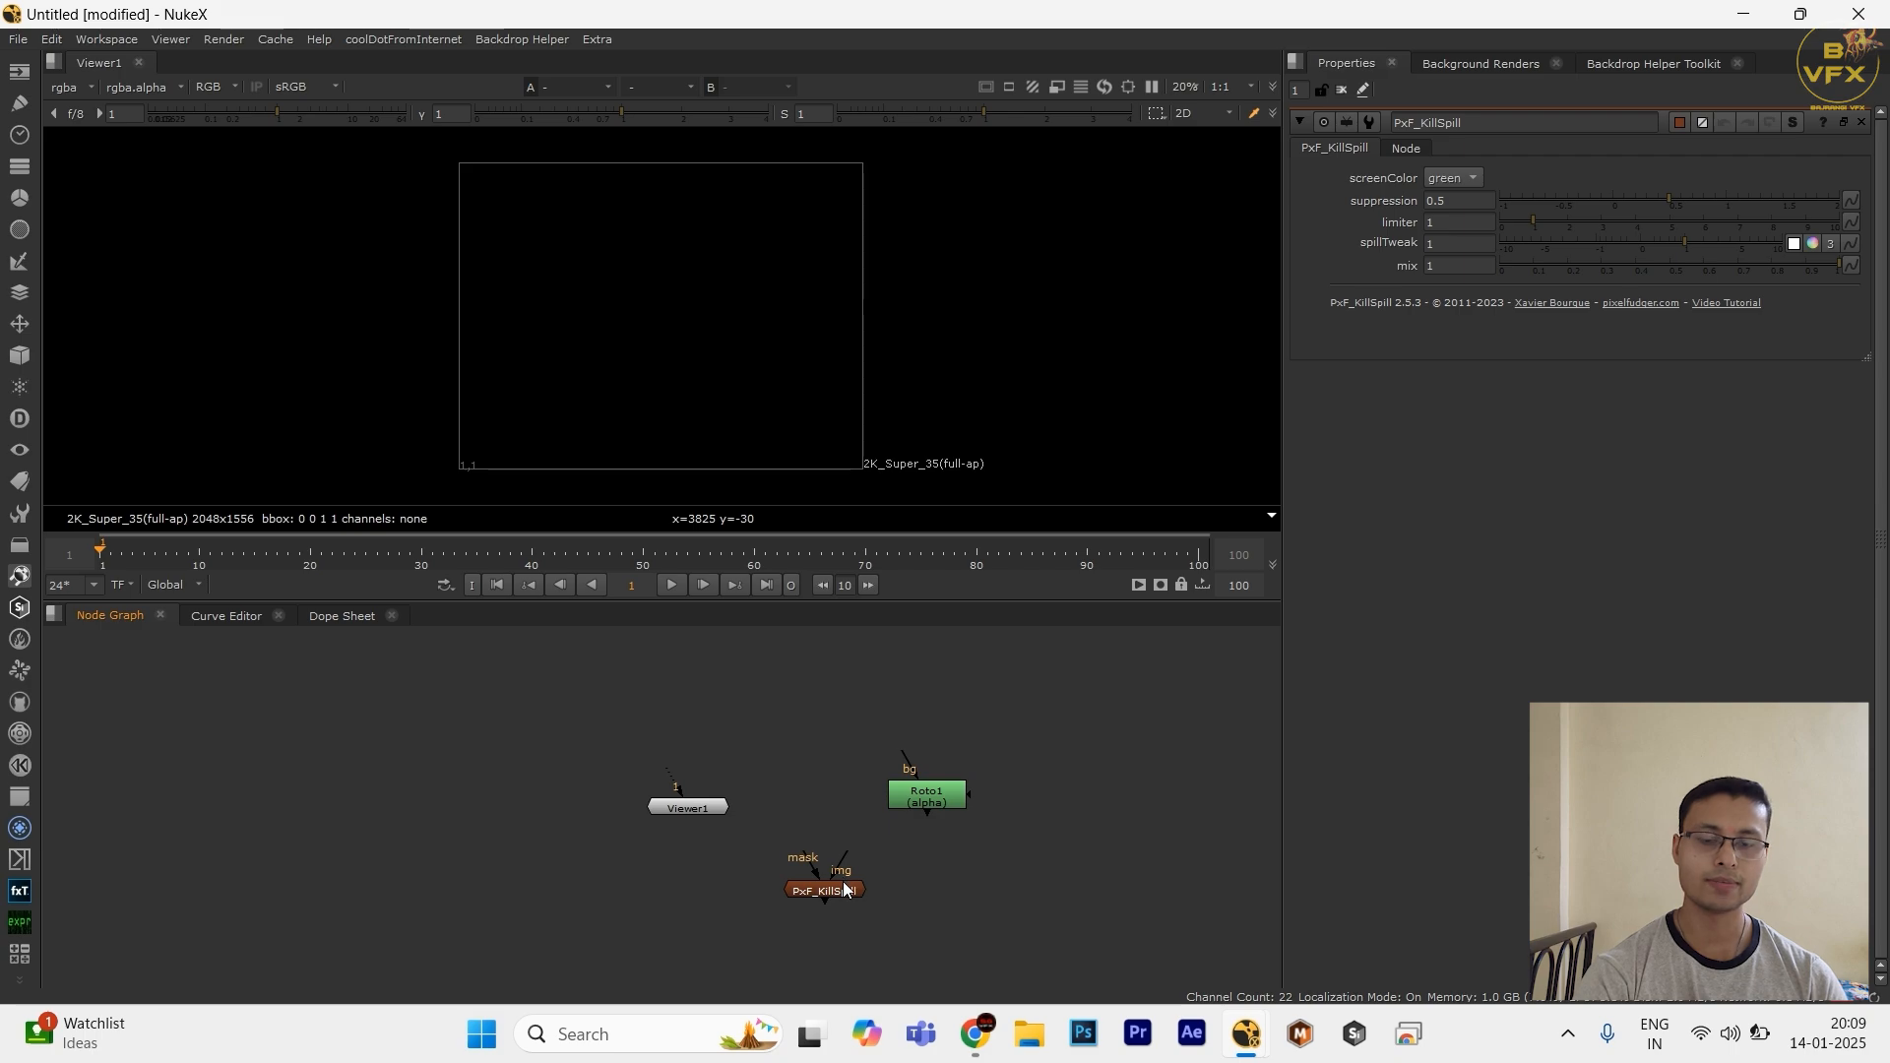
{"action": "key", "text": "Delete"}
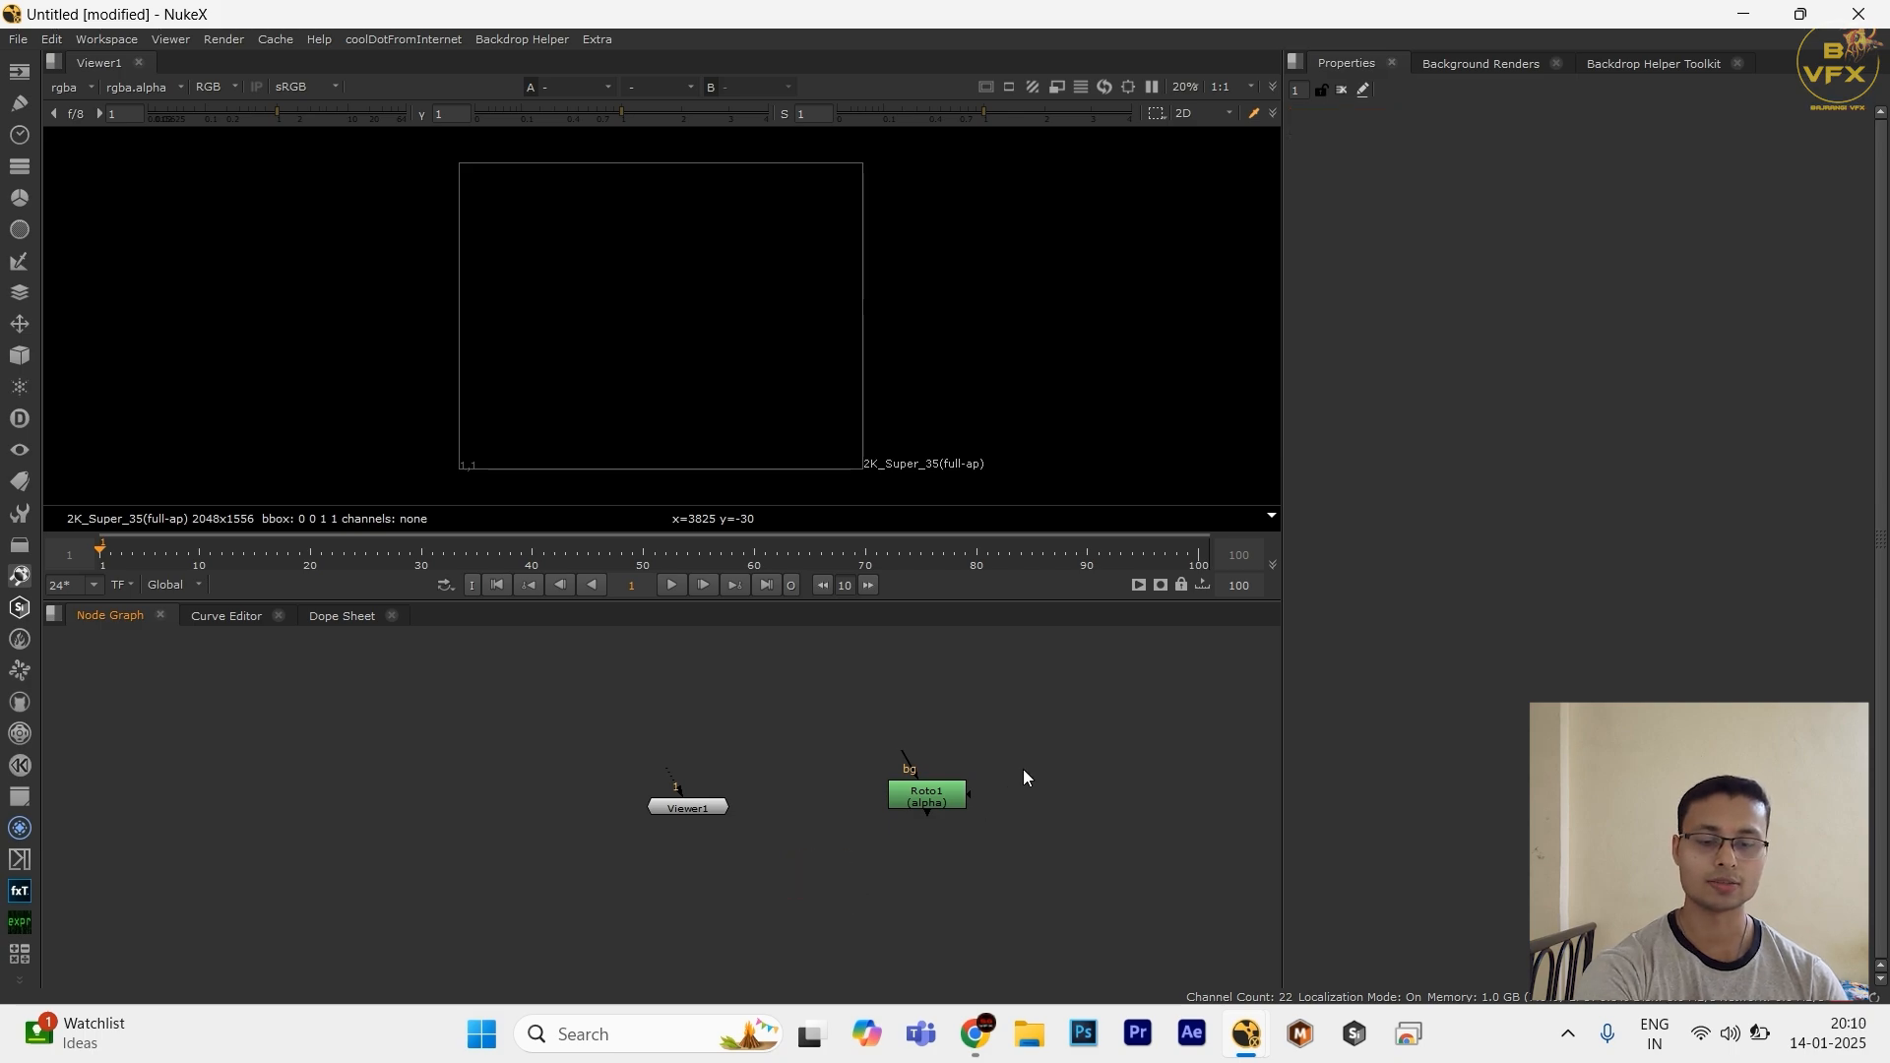
{"action": "left_click_drag", "start_coordinate": [1045, 732], "coordinate": [882, 842]}
{"action": "key", "text": "Delete"}
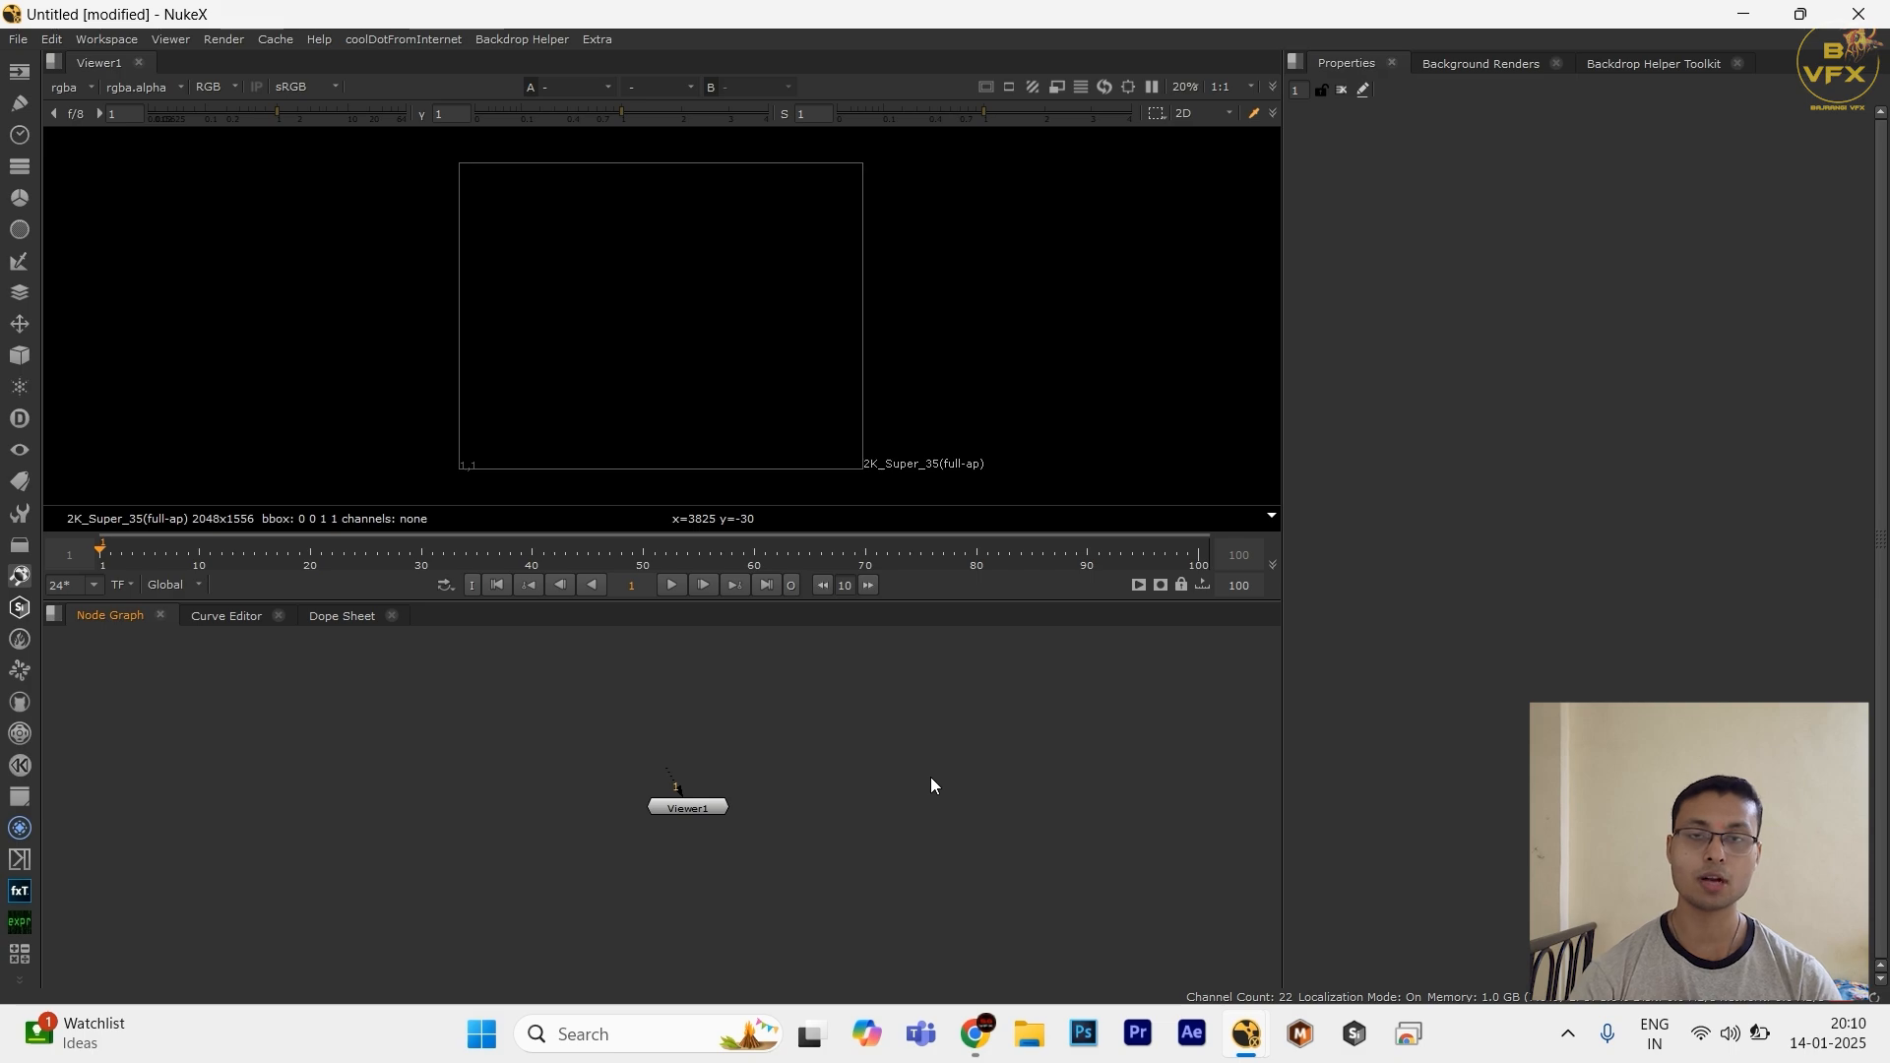
Step: Add a Group node to the node graph beside the viewer node
{"action": "key", "text": "Tab"}
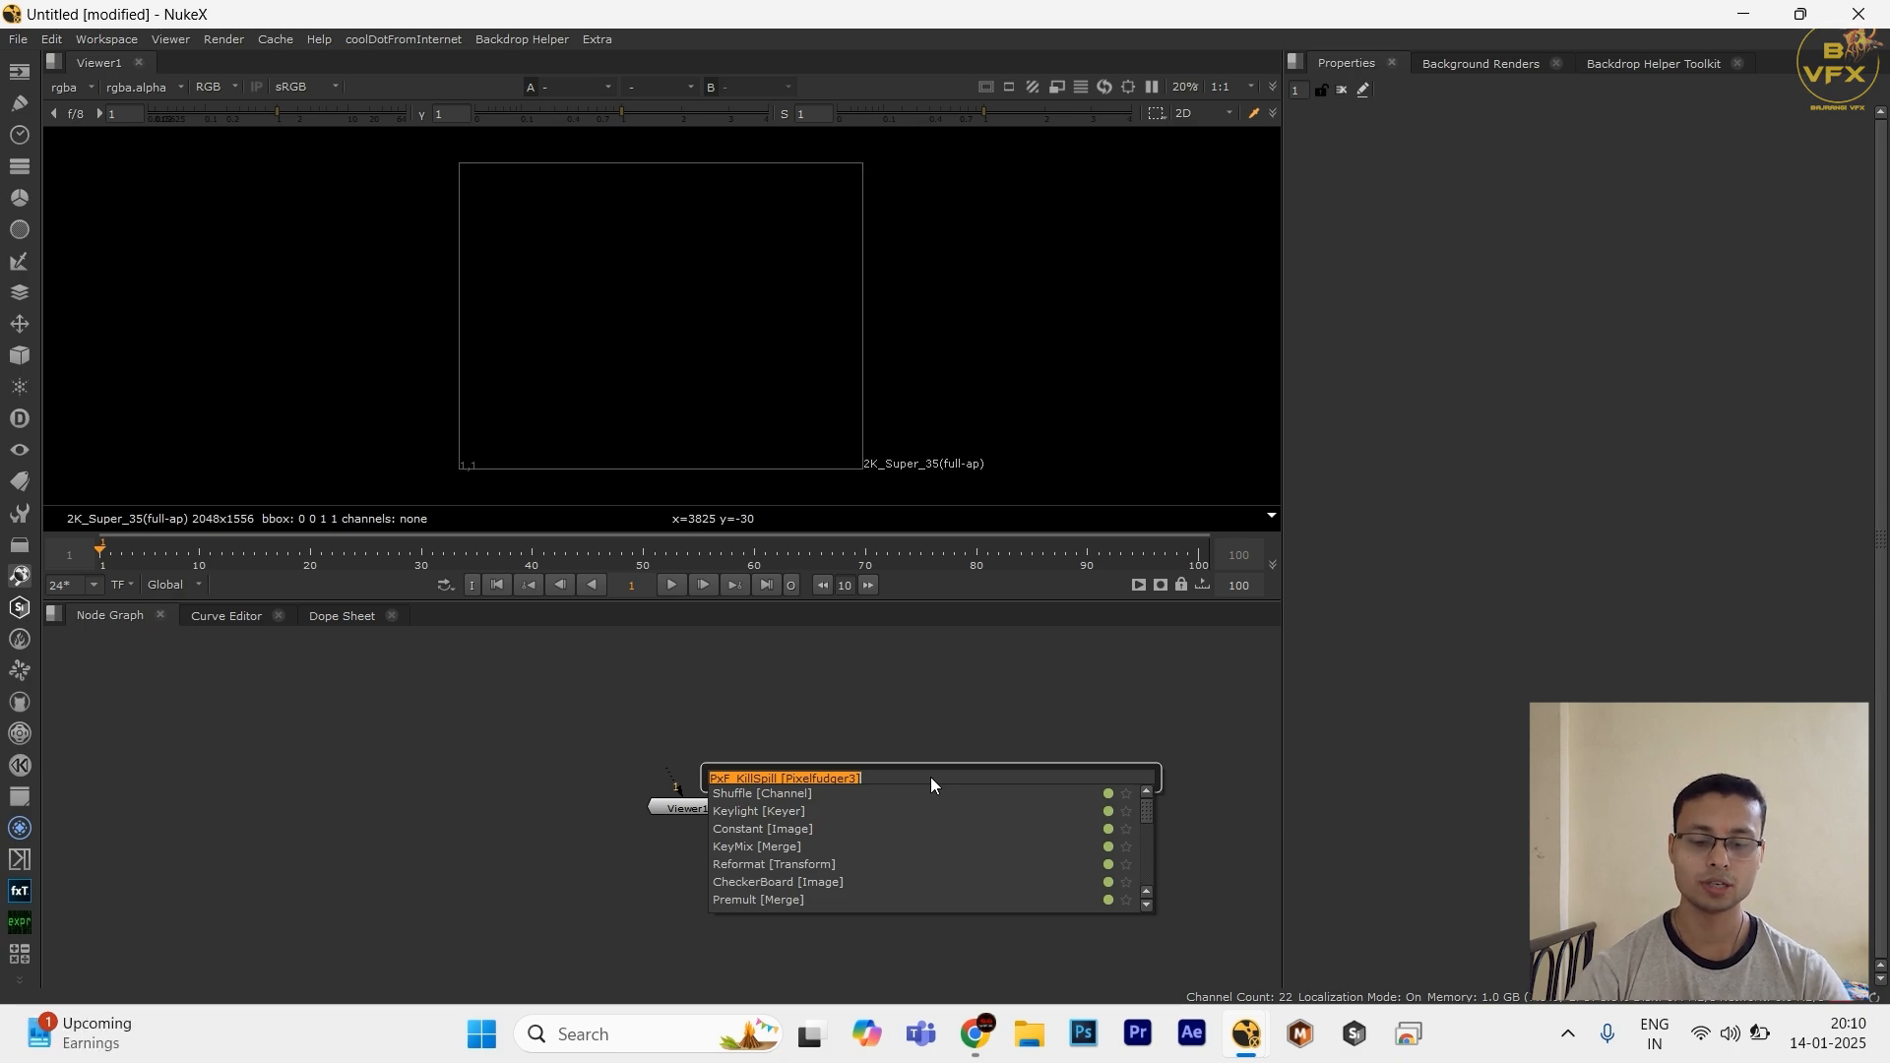
{"action": "type", "text": "gorup"}
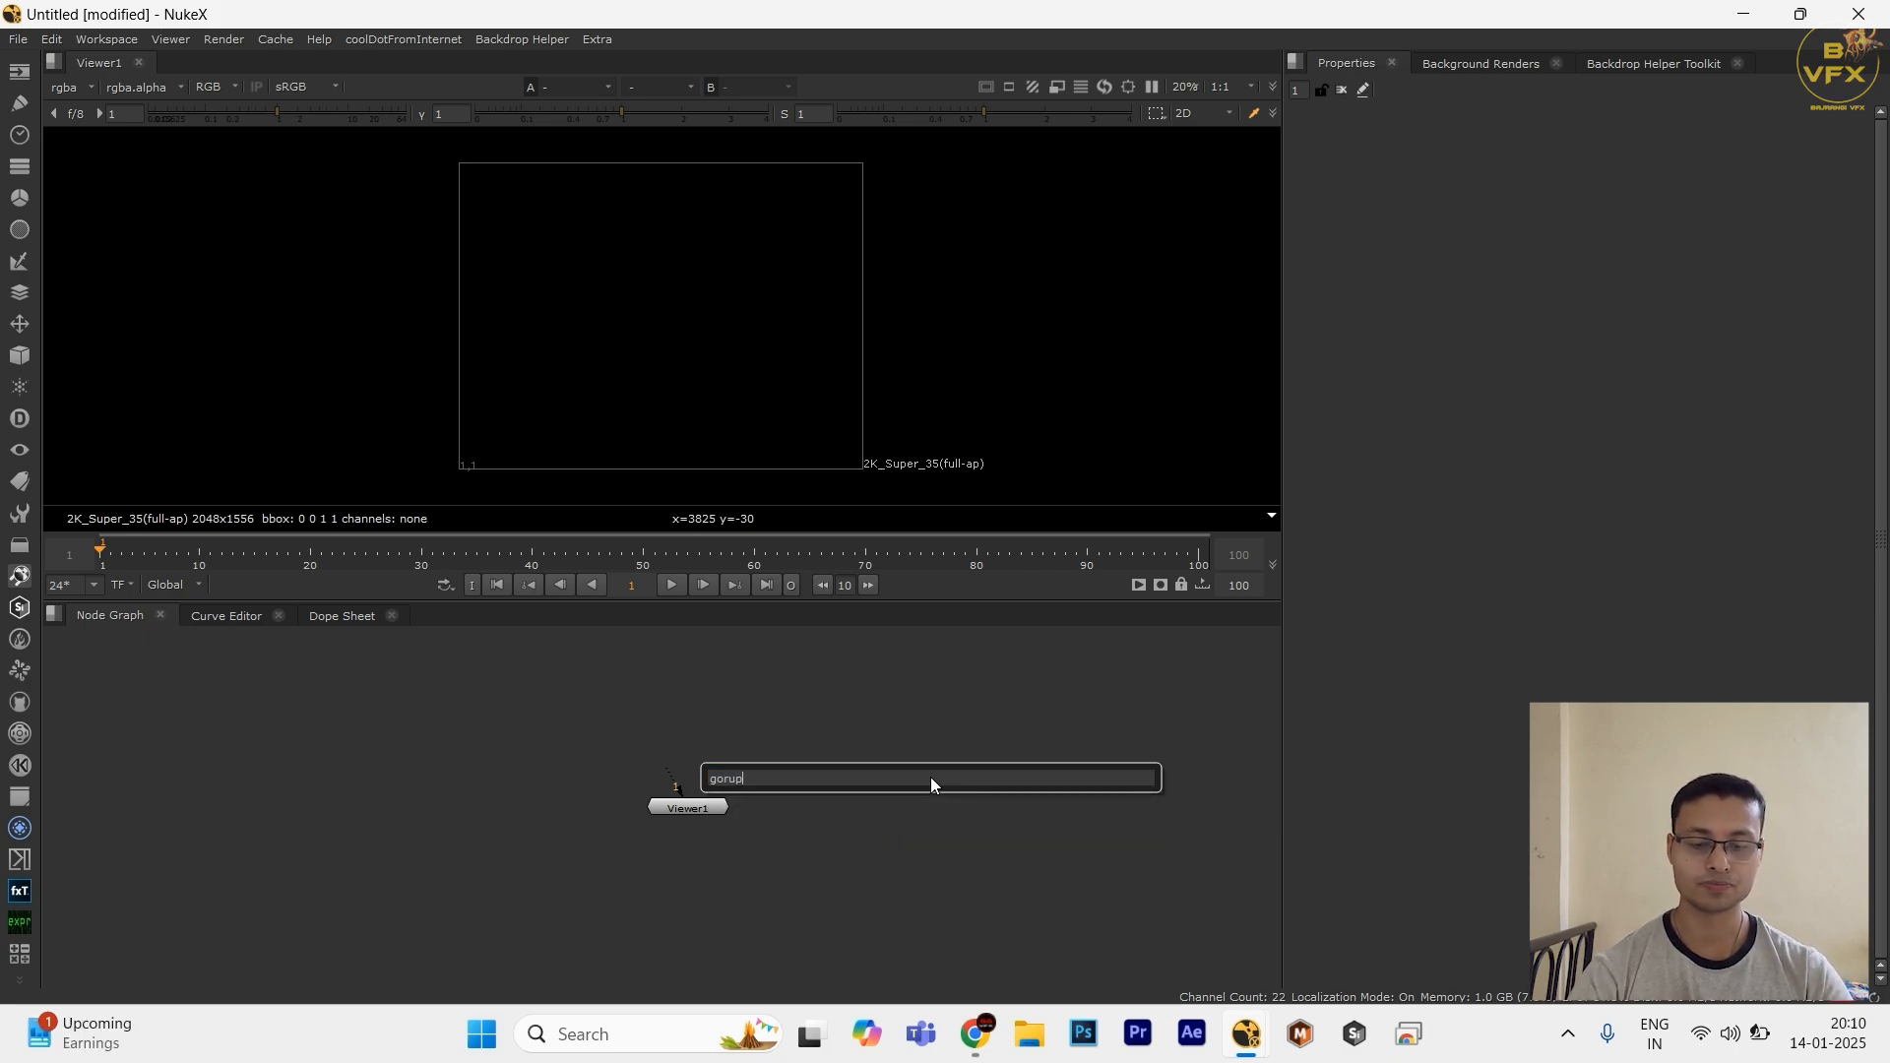
{"action": "key", "text": "ctrl+a"}
{"action": "type", "text": "grou"}
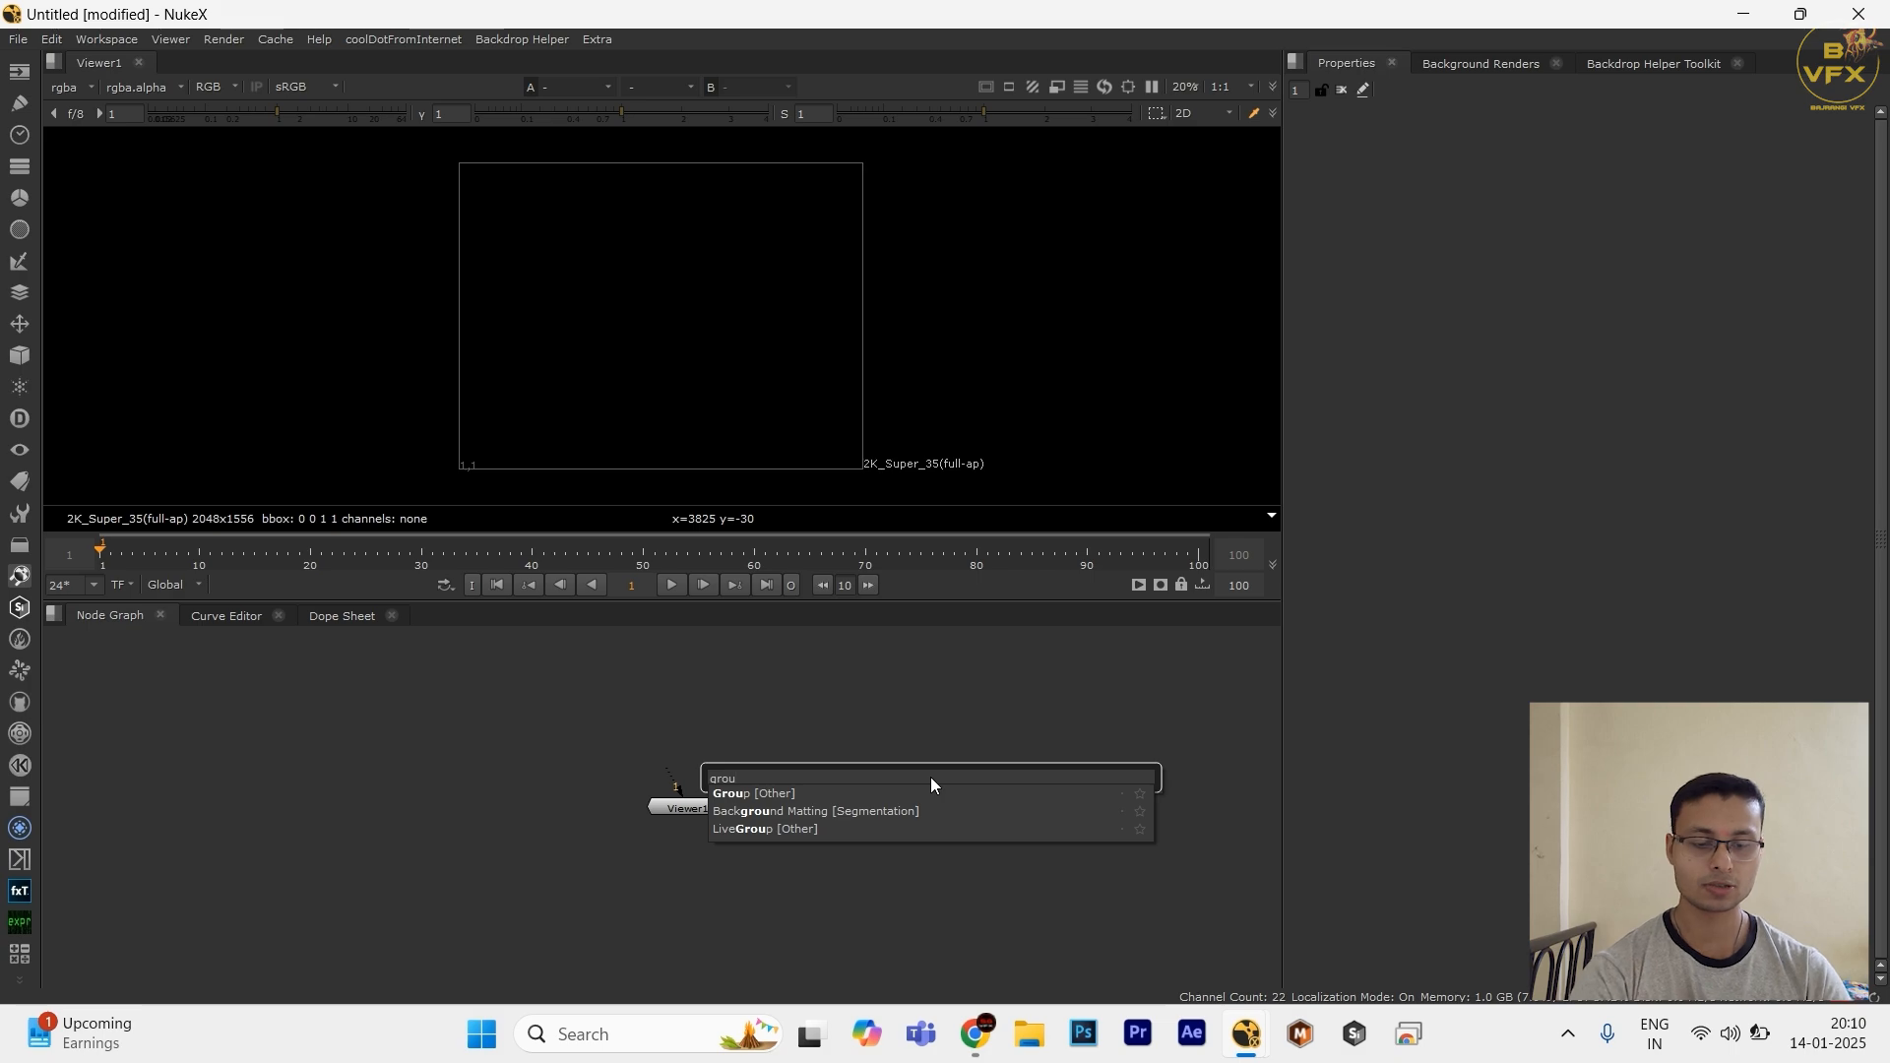
{"action": "key", "text": "Return"}
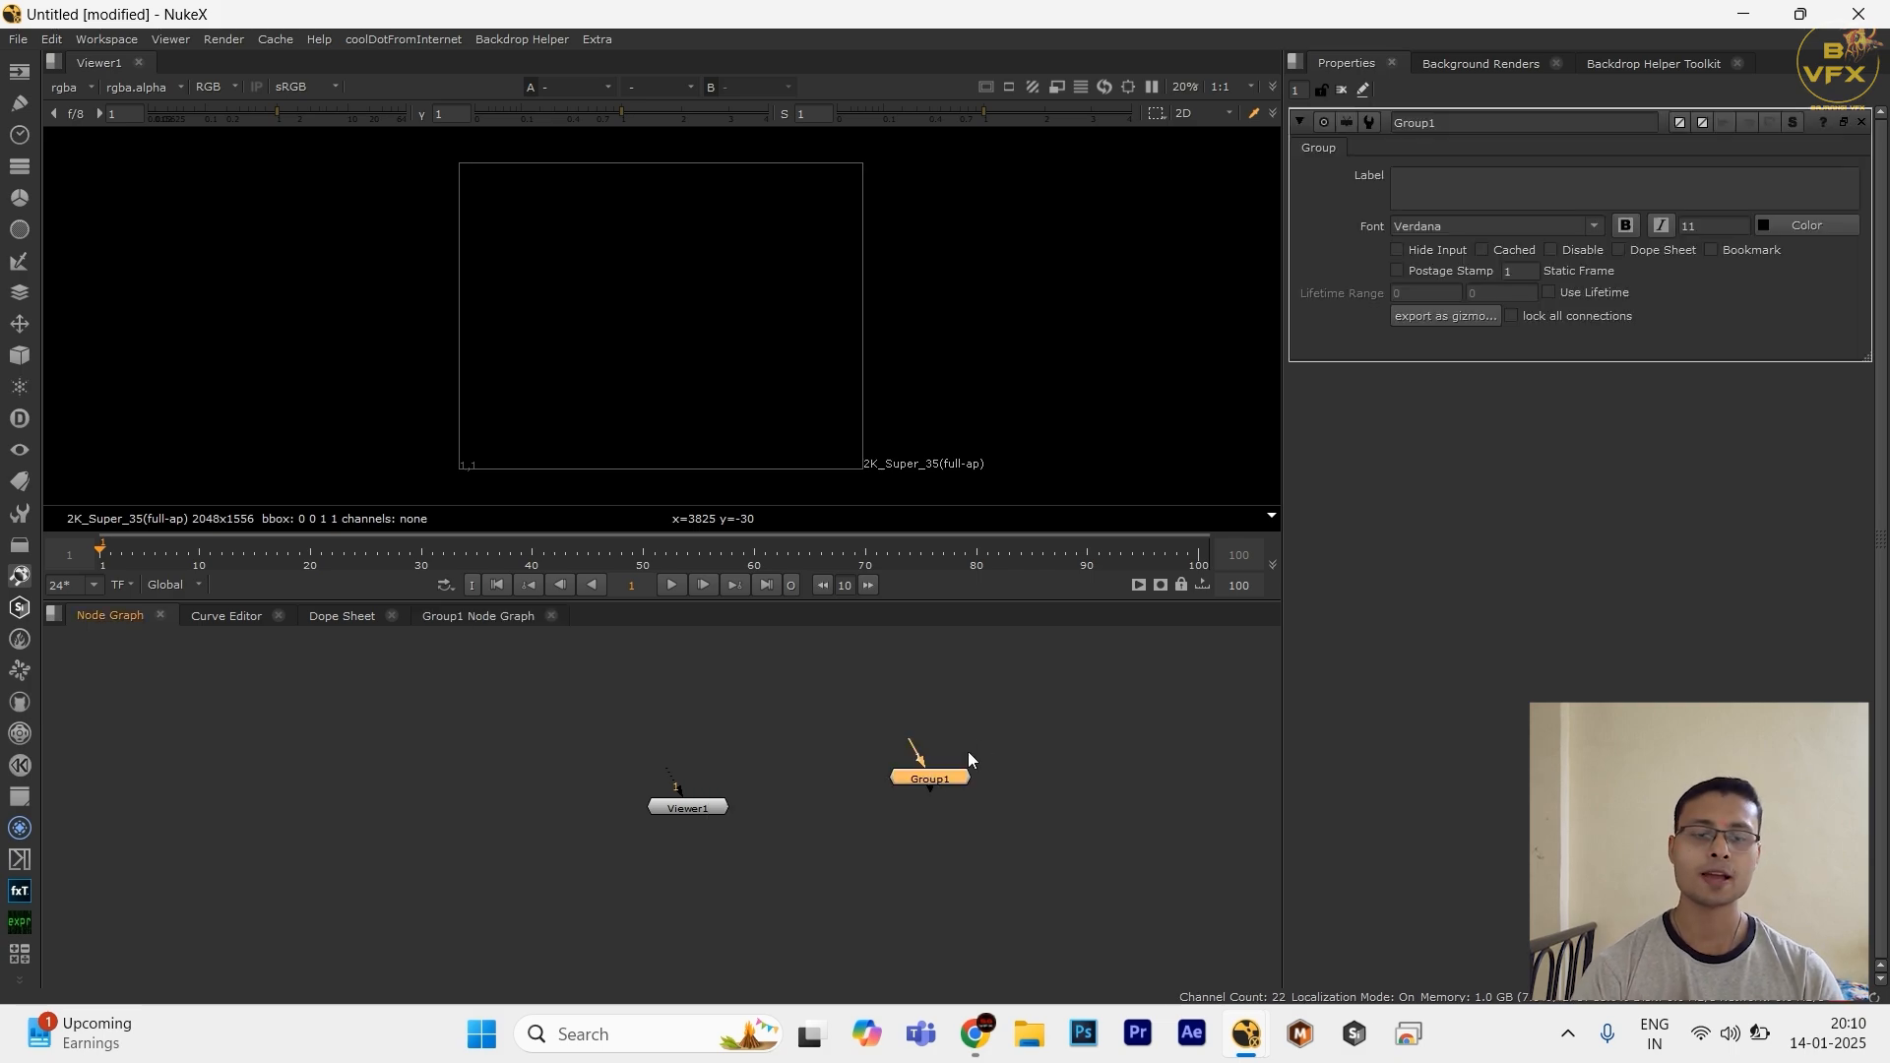
Step: Rearrange the nodes so the viewer sits below the Group node, and open the group's internal node graph
{"action": "scroll", "coordinate": [894, 806], "scroll_direction": "up", "scroll_amount": 2}
{"action": "left_click_drag", "start_coordinate": [935, 769], "coordinate": [717, 729]}
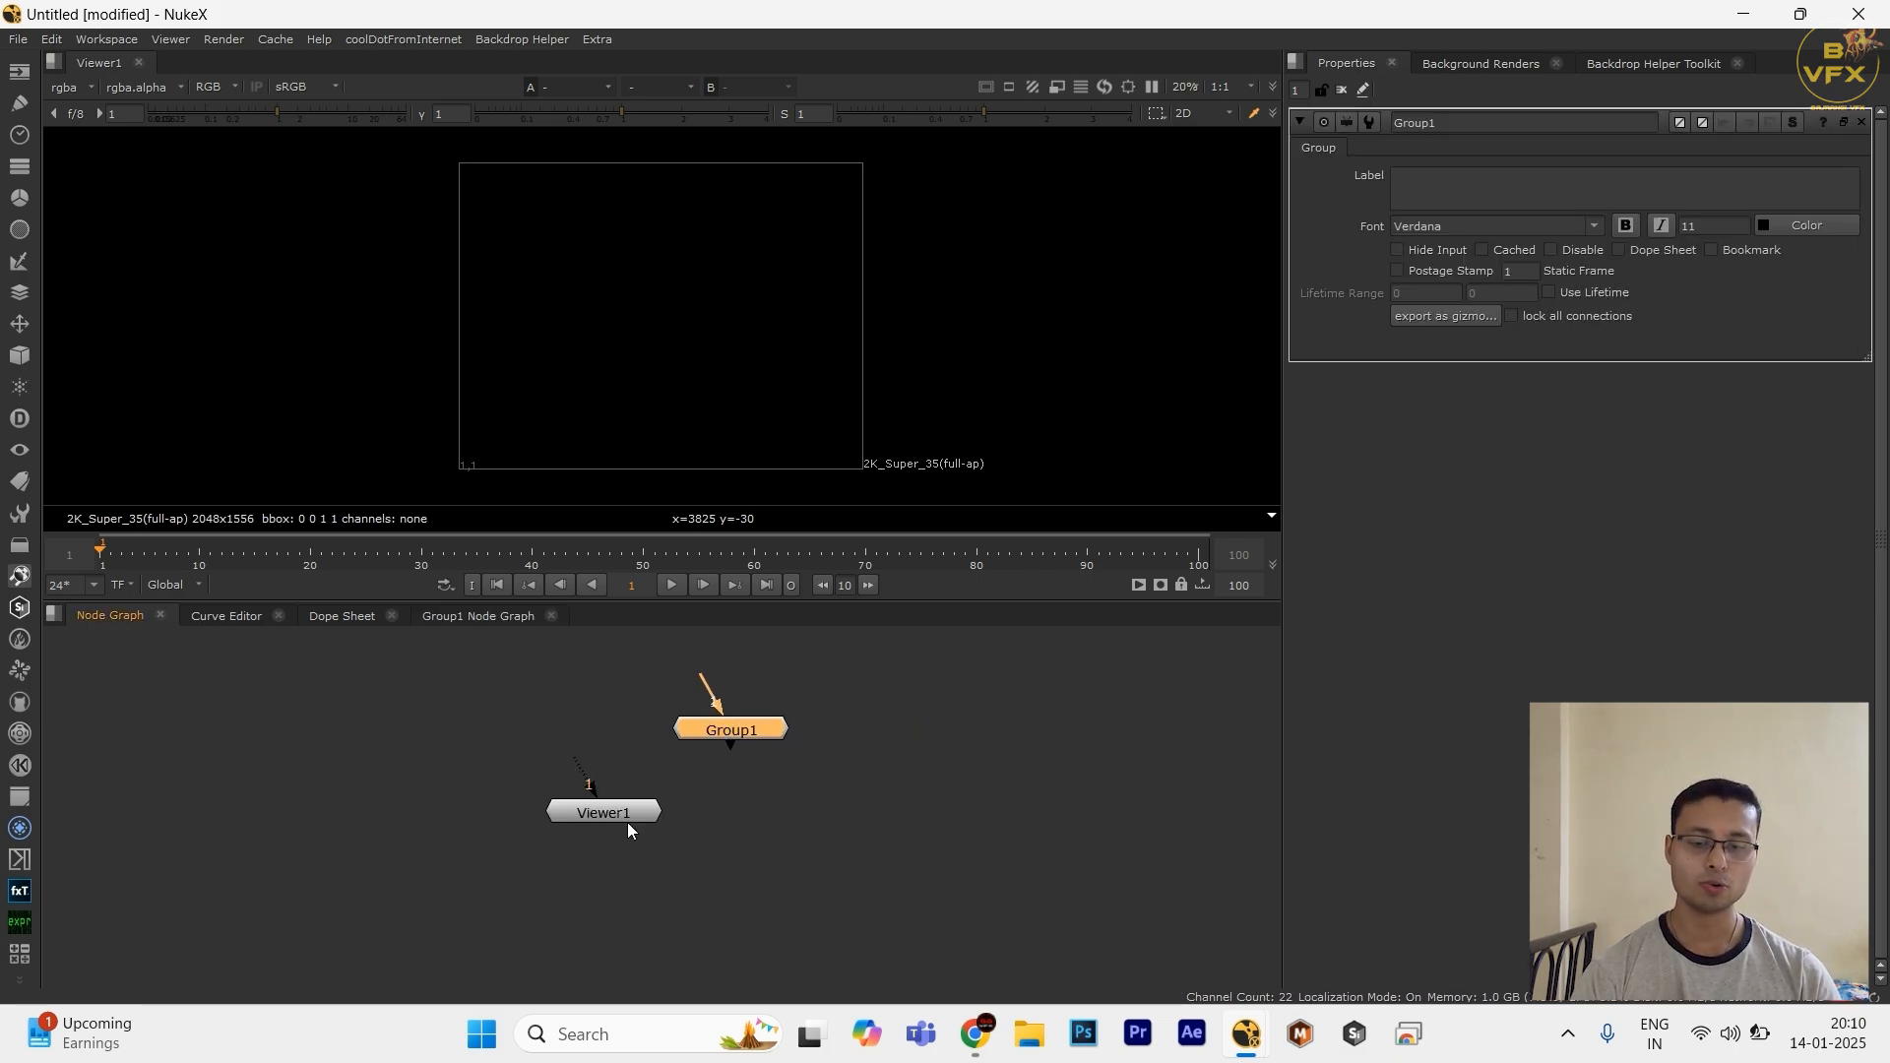
{"action": "left_click_drag", "start_coordinate": [628, 823], "coordinate": [648, 909]}
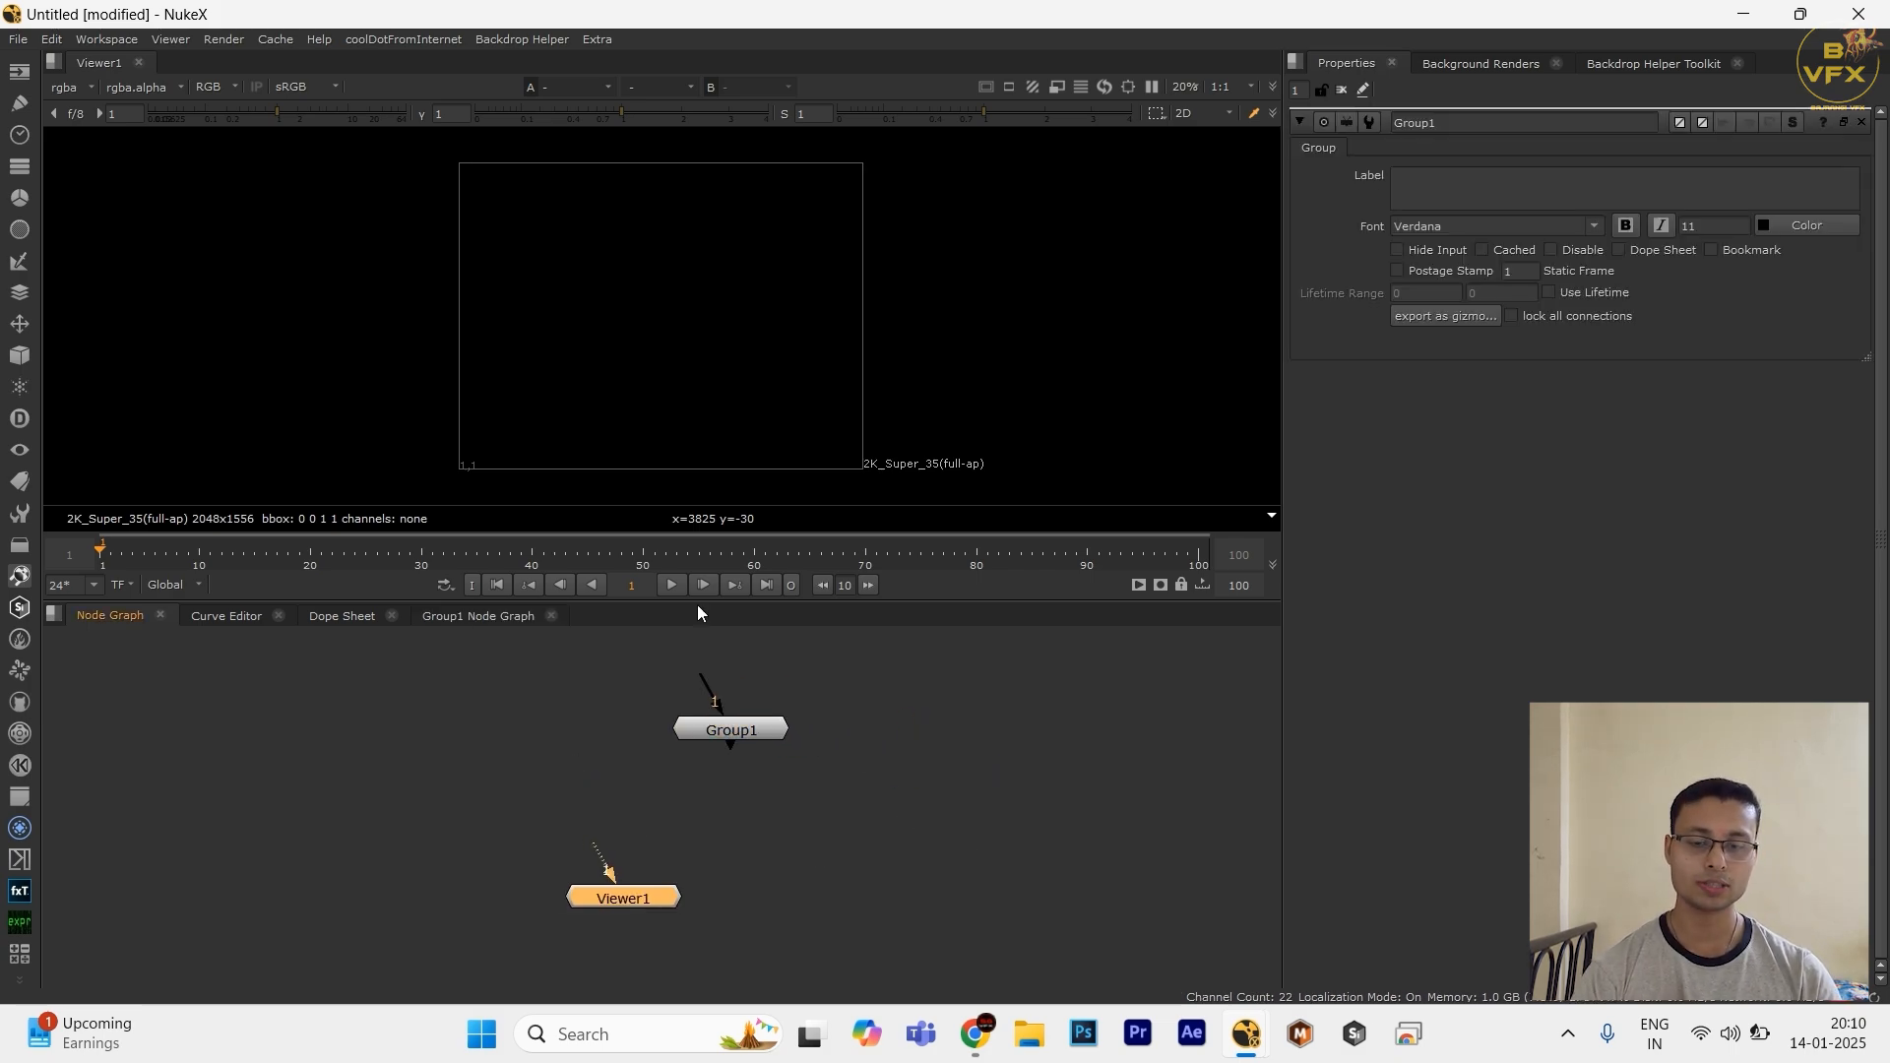
{"action": "left_click", "coordinate": [482, 616]}
{"action": "left_click_drag", "start_coordinate": [806, 682], "coordinate": [448, 836]}
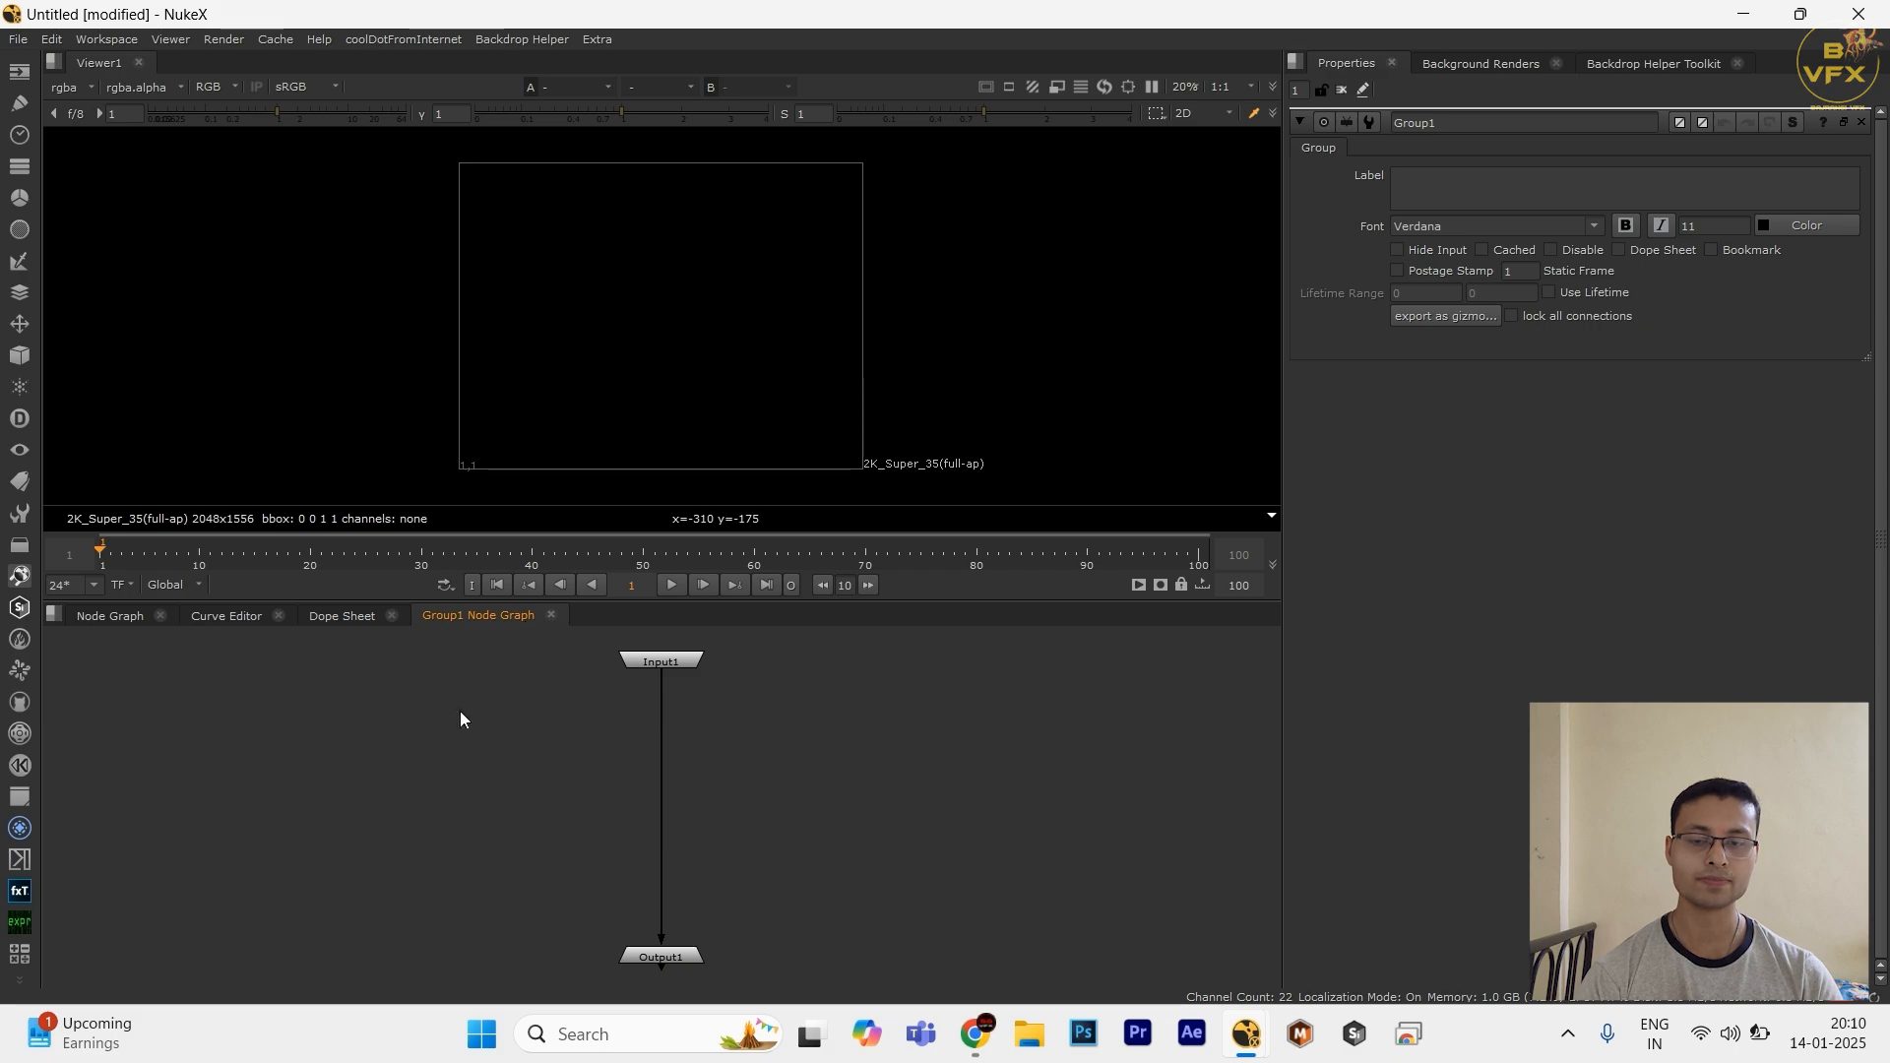
Step: Examine the connected Input and Output nodes inside the group's internal node graph
{"action": "scroll", "coordinate": [531, 812], "scroll_direction": "down", "scroll_amount": 3}
{"action": "scroll", "coordinate": [644, 728], "scroll_direction": "up", "scroll_amount": 3}
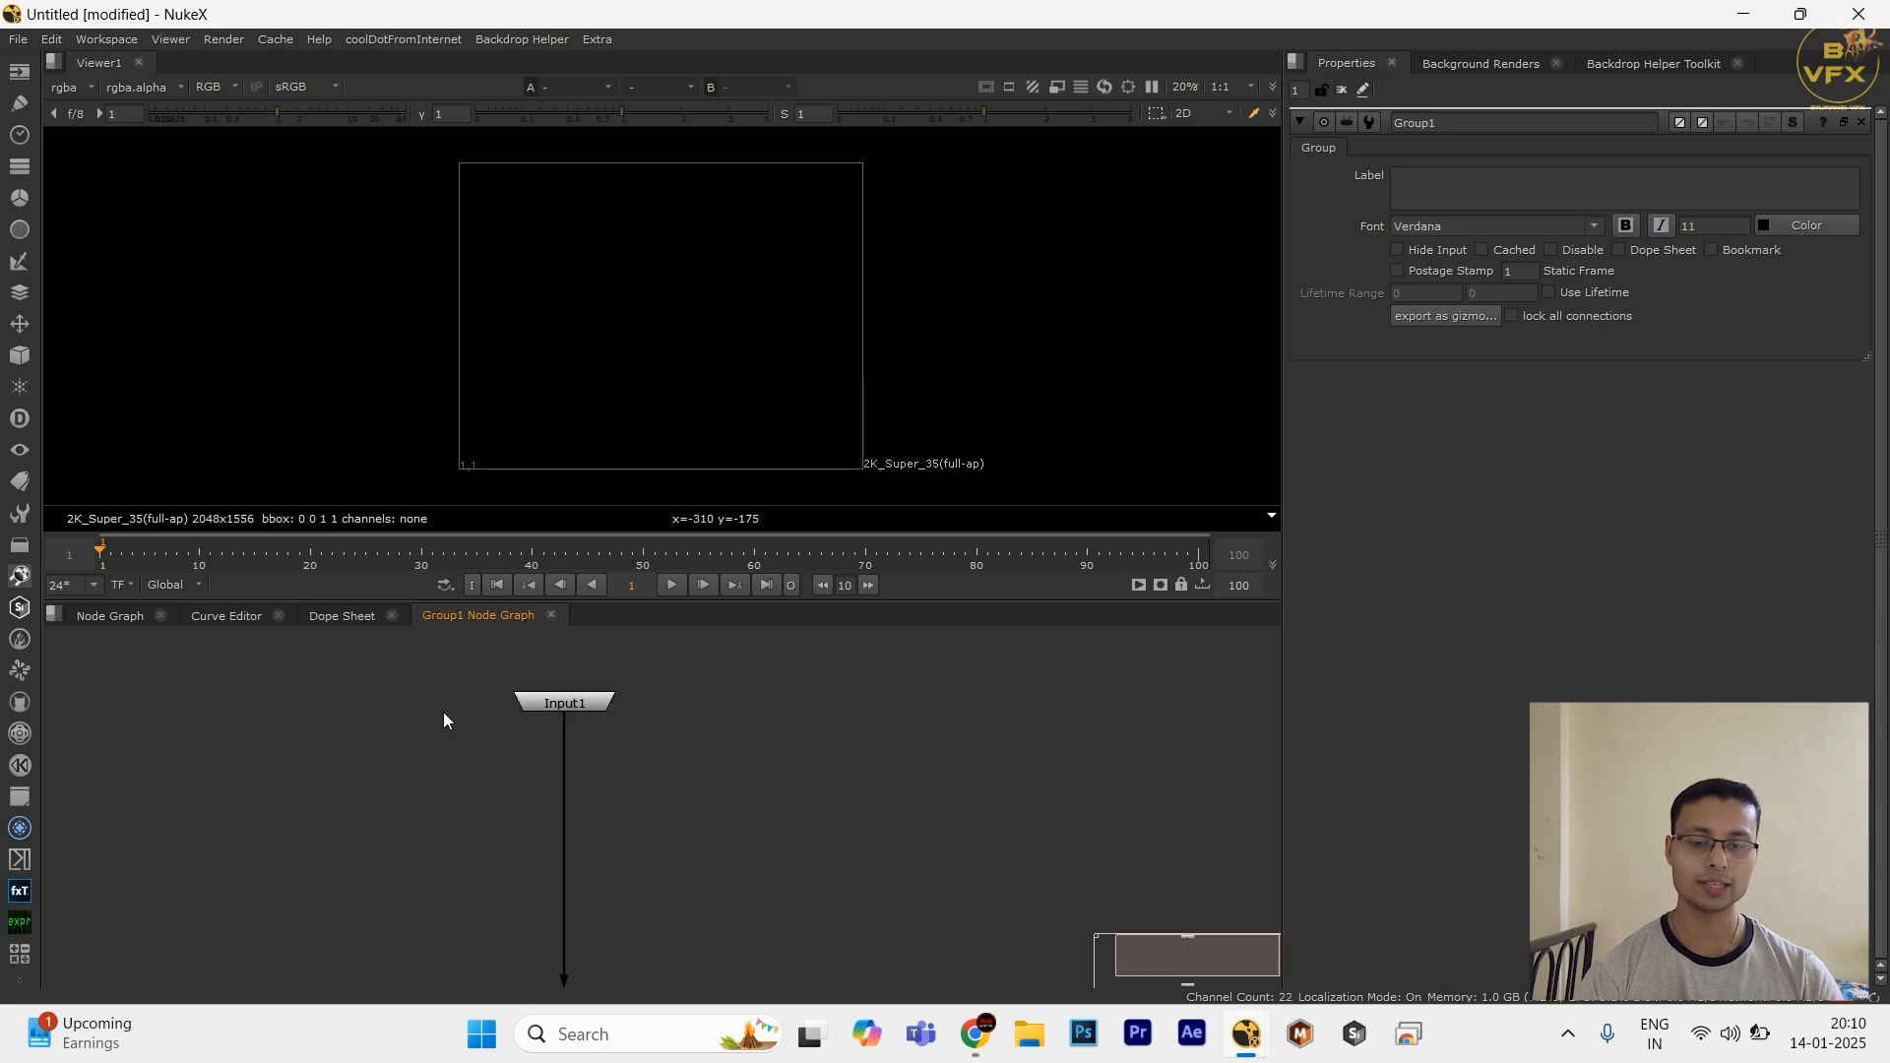
{"action": "scroll", "coordinate": [504, 744], "scroll_direction": "down", "scroll_amount": 3}
{"action": "scroll", "coordinate": [578, 886], "scroll_direction": "up", "scroll_amount": 2}
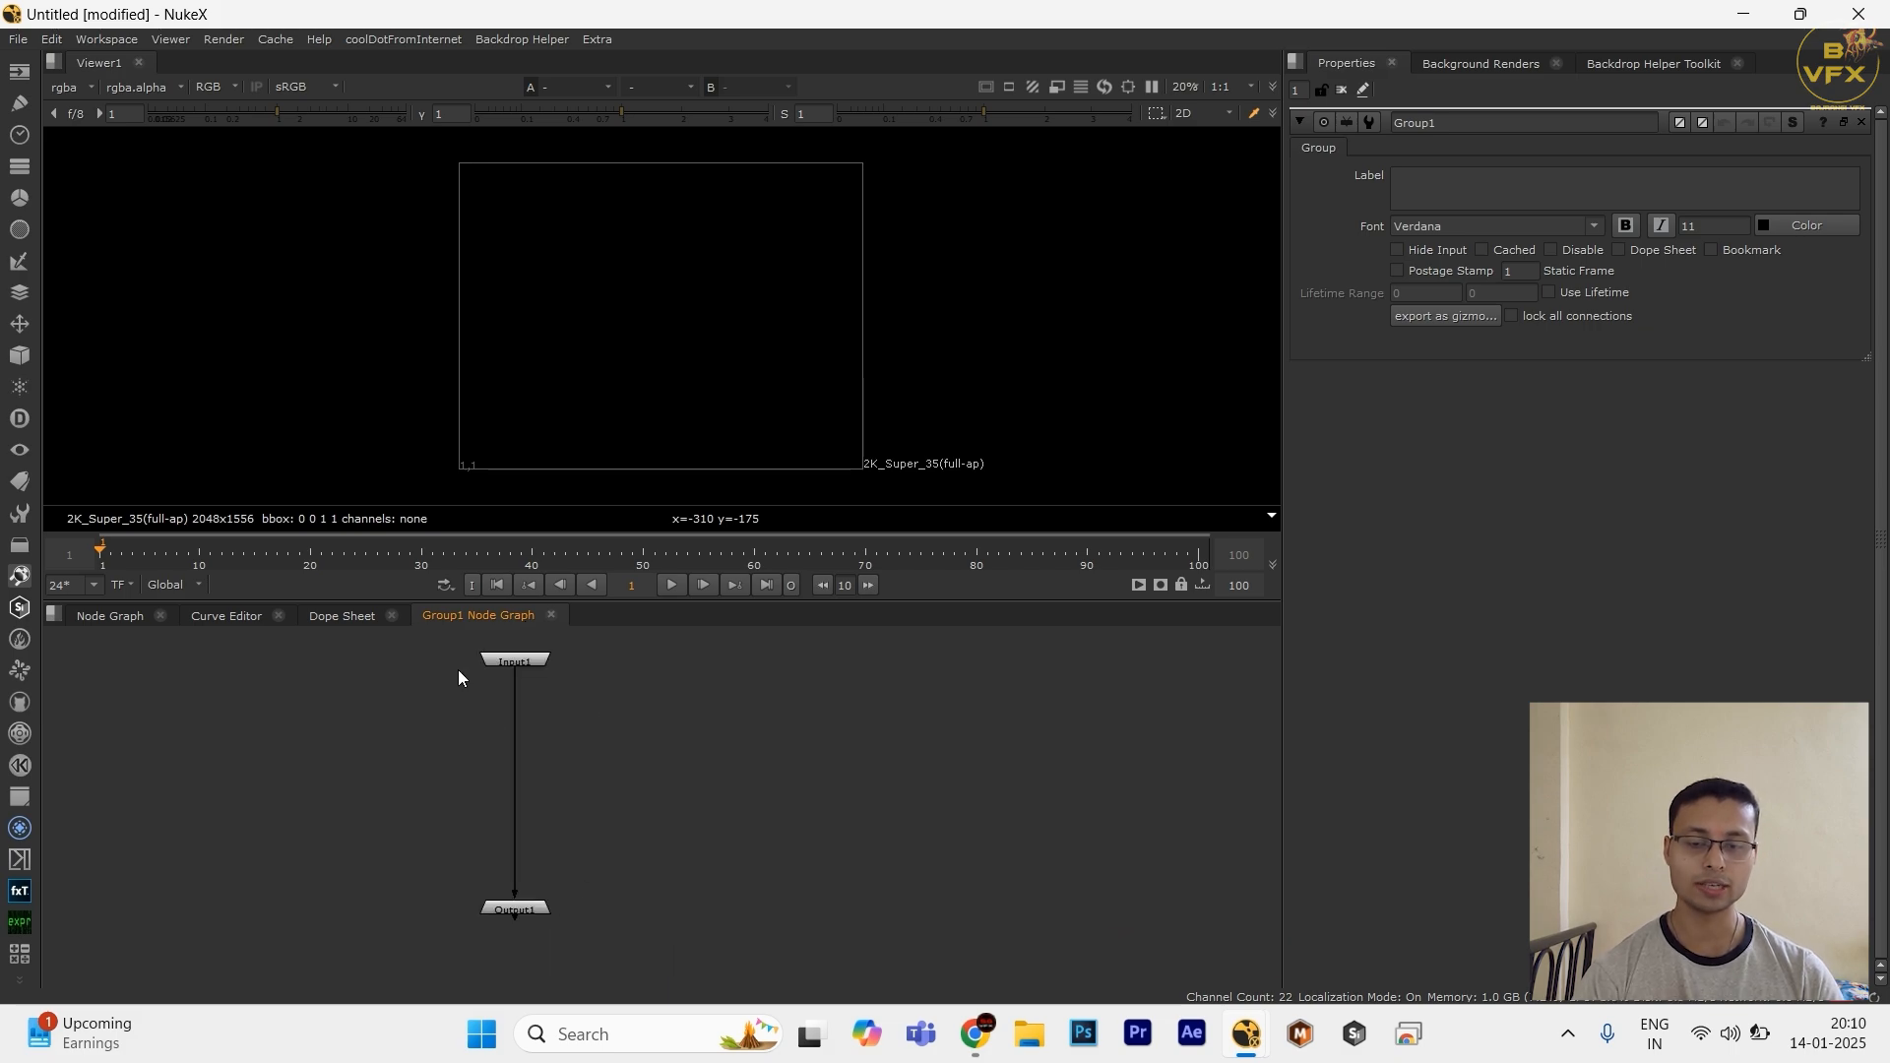
{"action": "left_click_drag", "start_coordinate": [380, 830], "coordinate": [822, 985]}
{"action": "scroll", "coordinate": [728, 763], "scroll_direction": "down", "scroll_amount": 2}
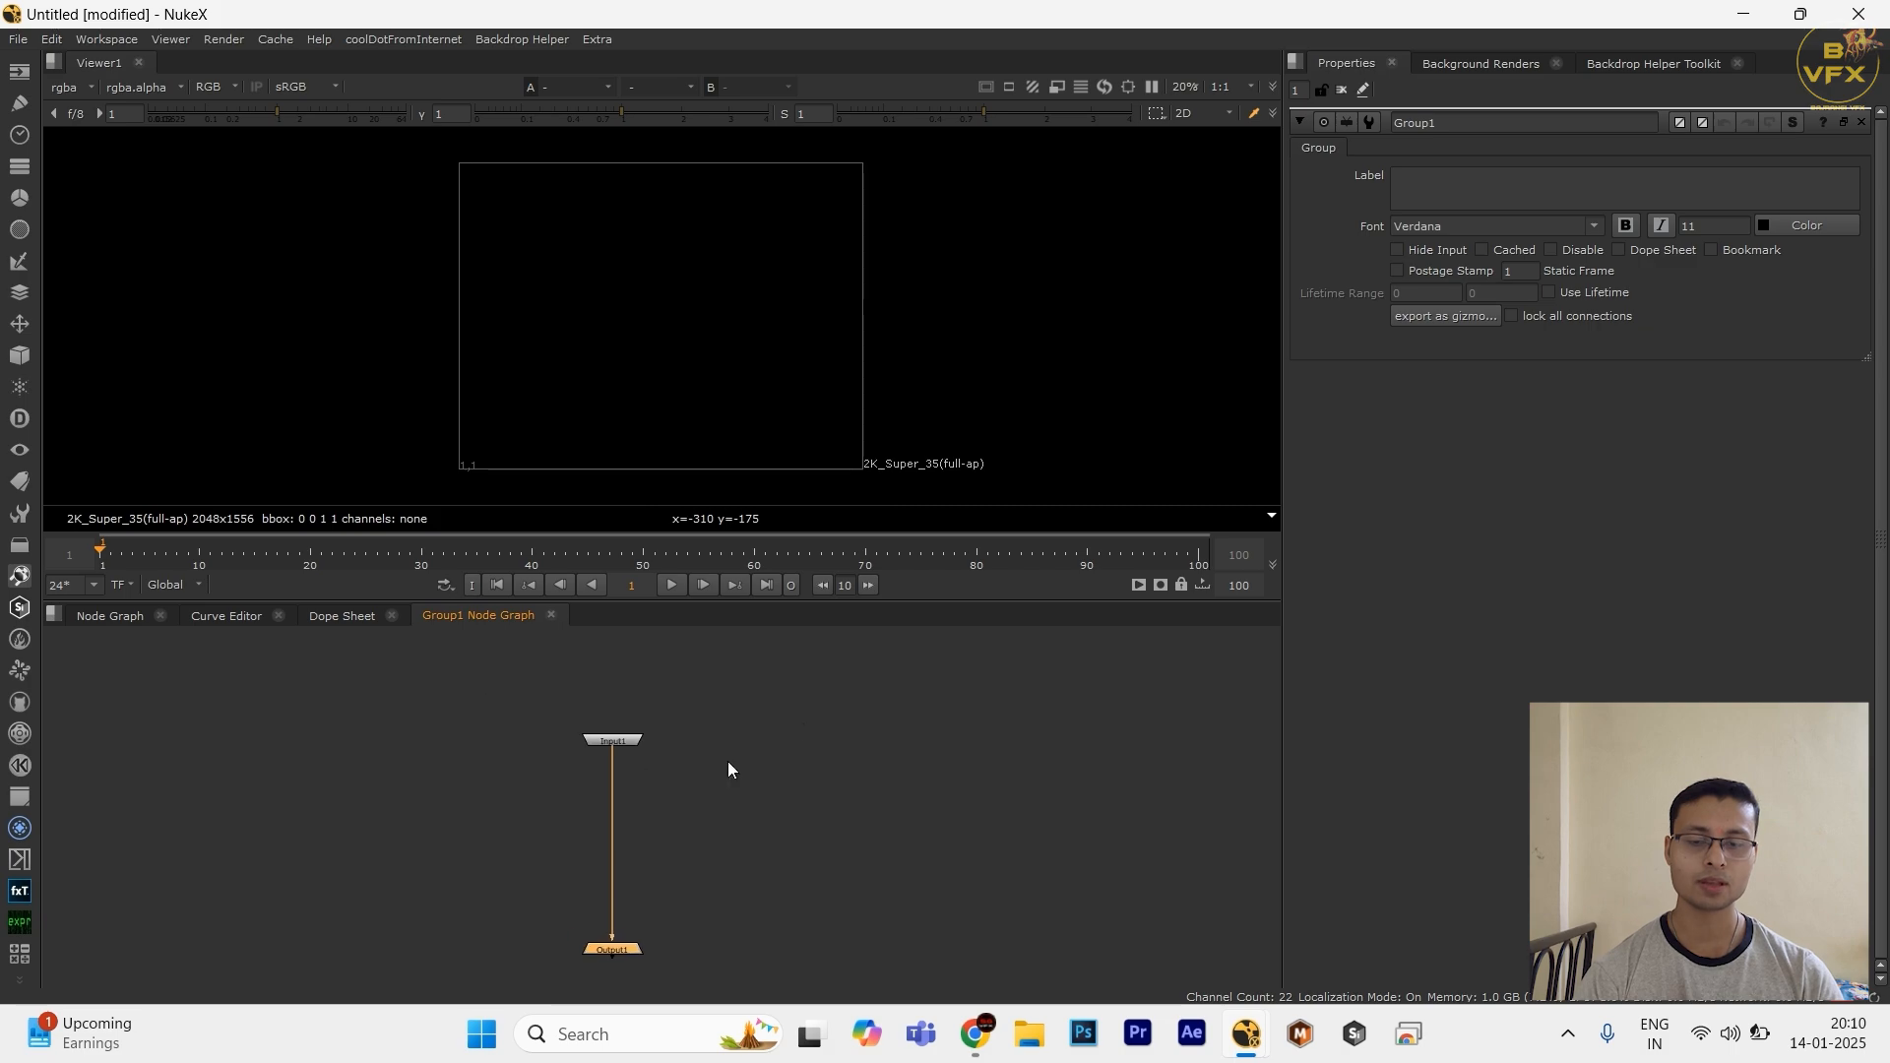
{"action": "left_click_drag", "start_coordinate": [861, 686], "coordinate": [441, 825]}
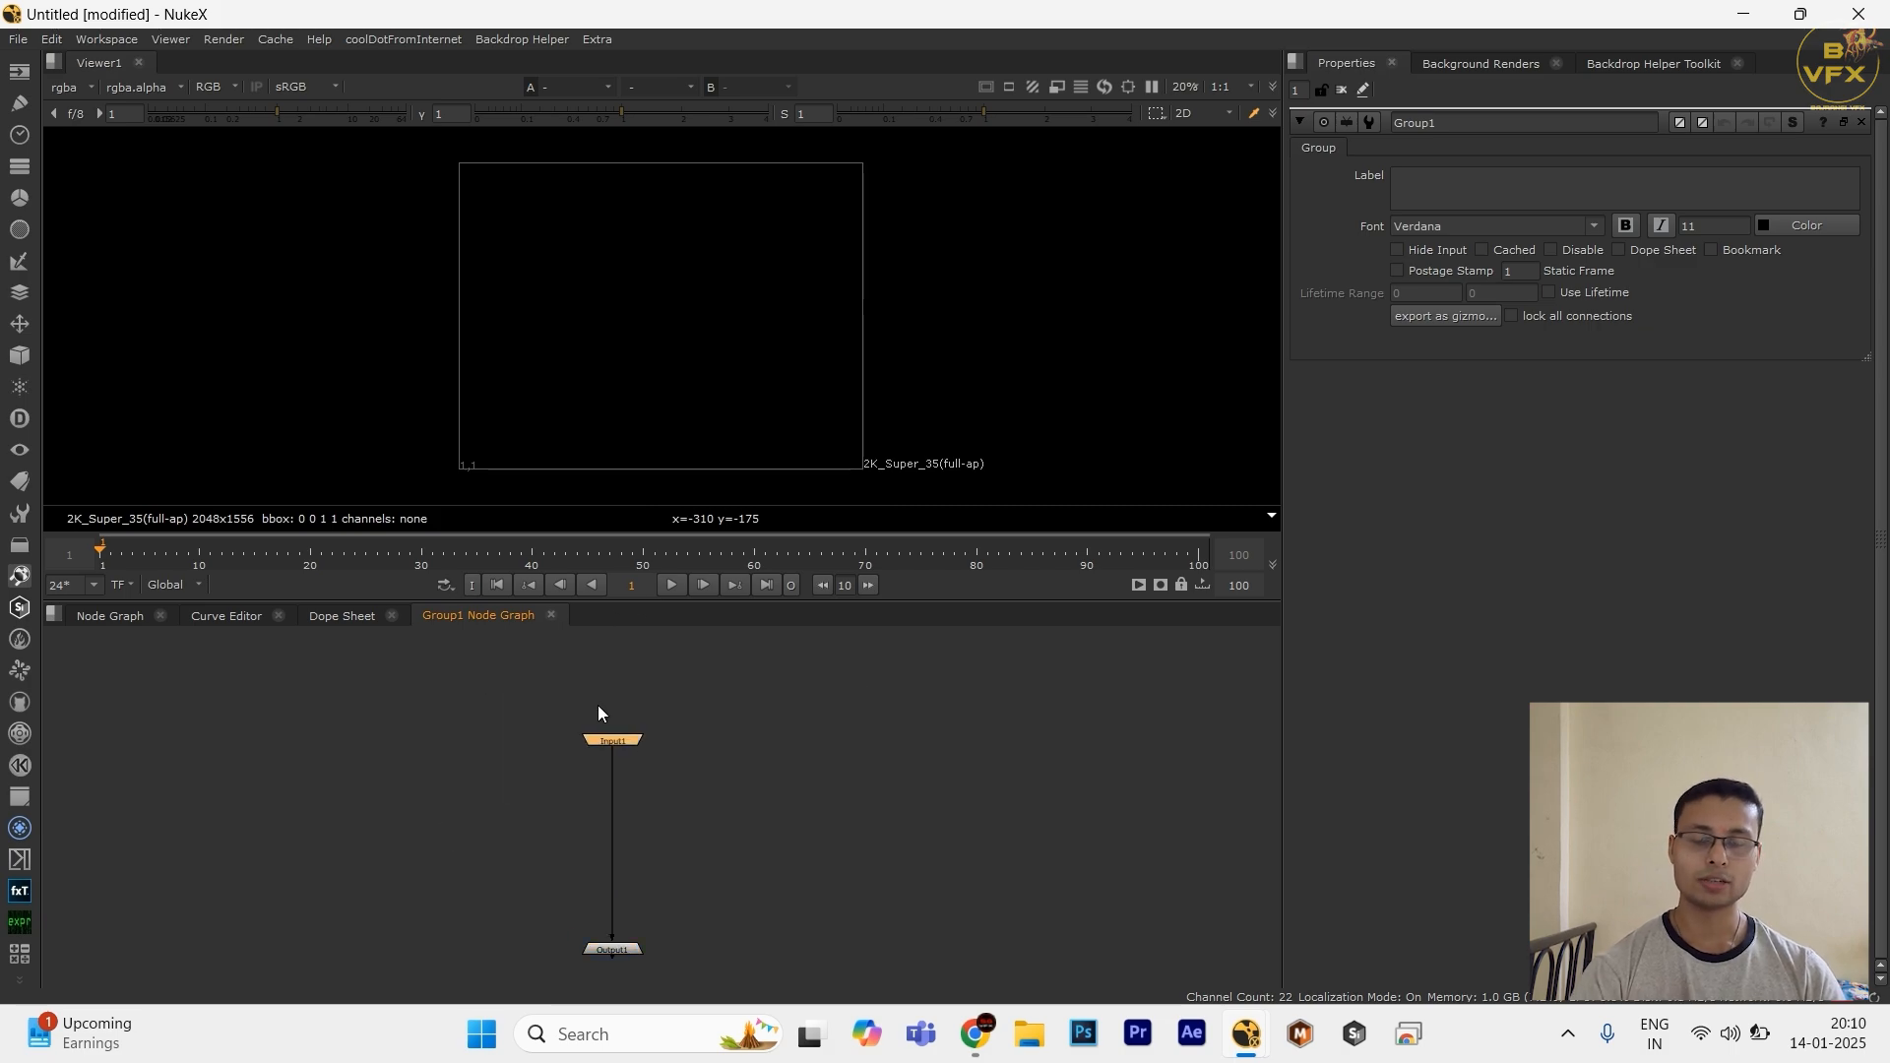
{"action": "left_click_drag", "start_coordinate": [540, 889], "coordinate": [738, 945]}
{"action": "left_click_drag", "start_coordinate": [717, 703], "coordinate": [504, 824]}
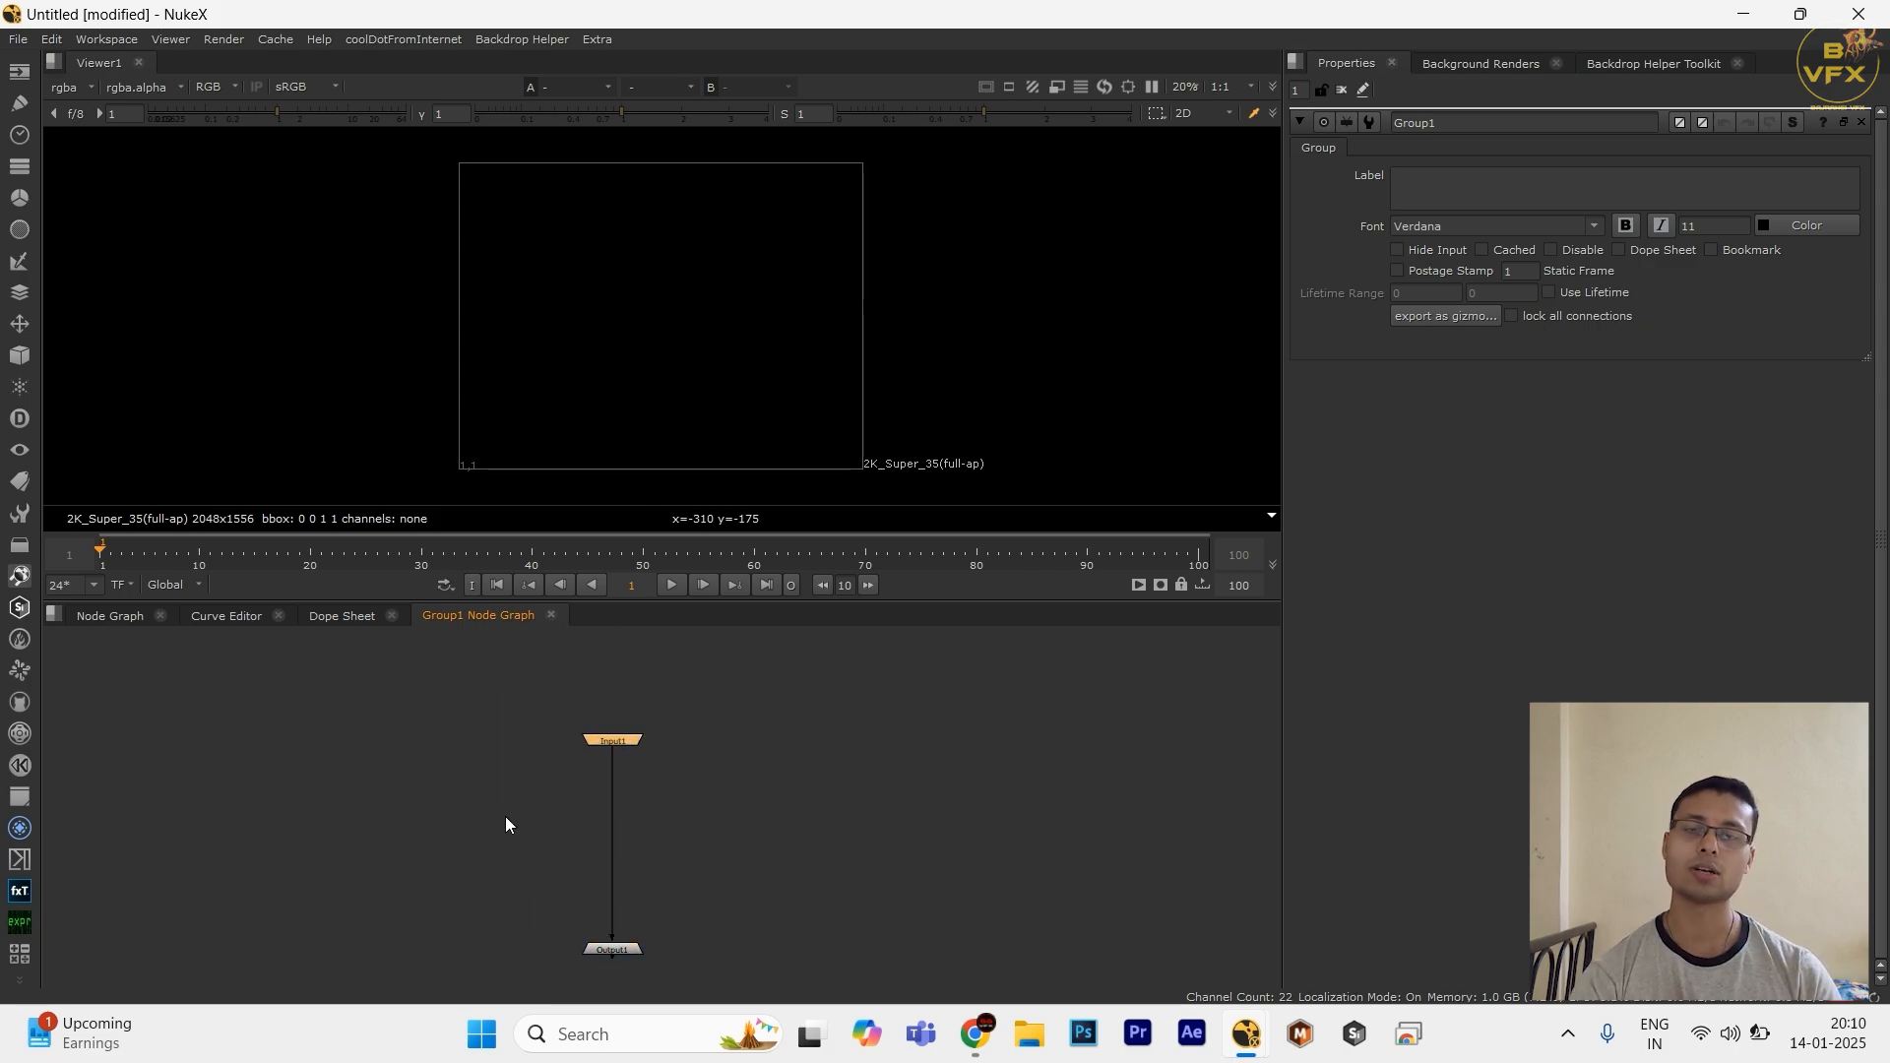
{"action": "left_click_drag", "start_coordinate": [507, 717], "coordinate": [752, 983]}
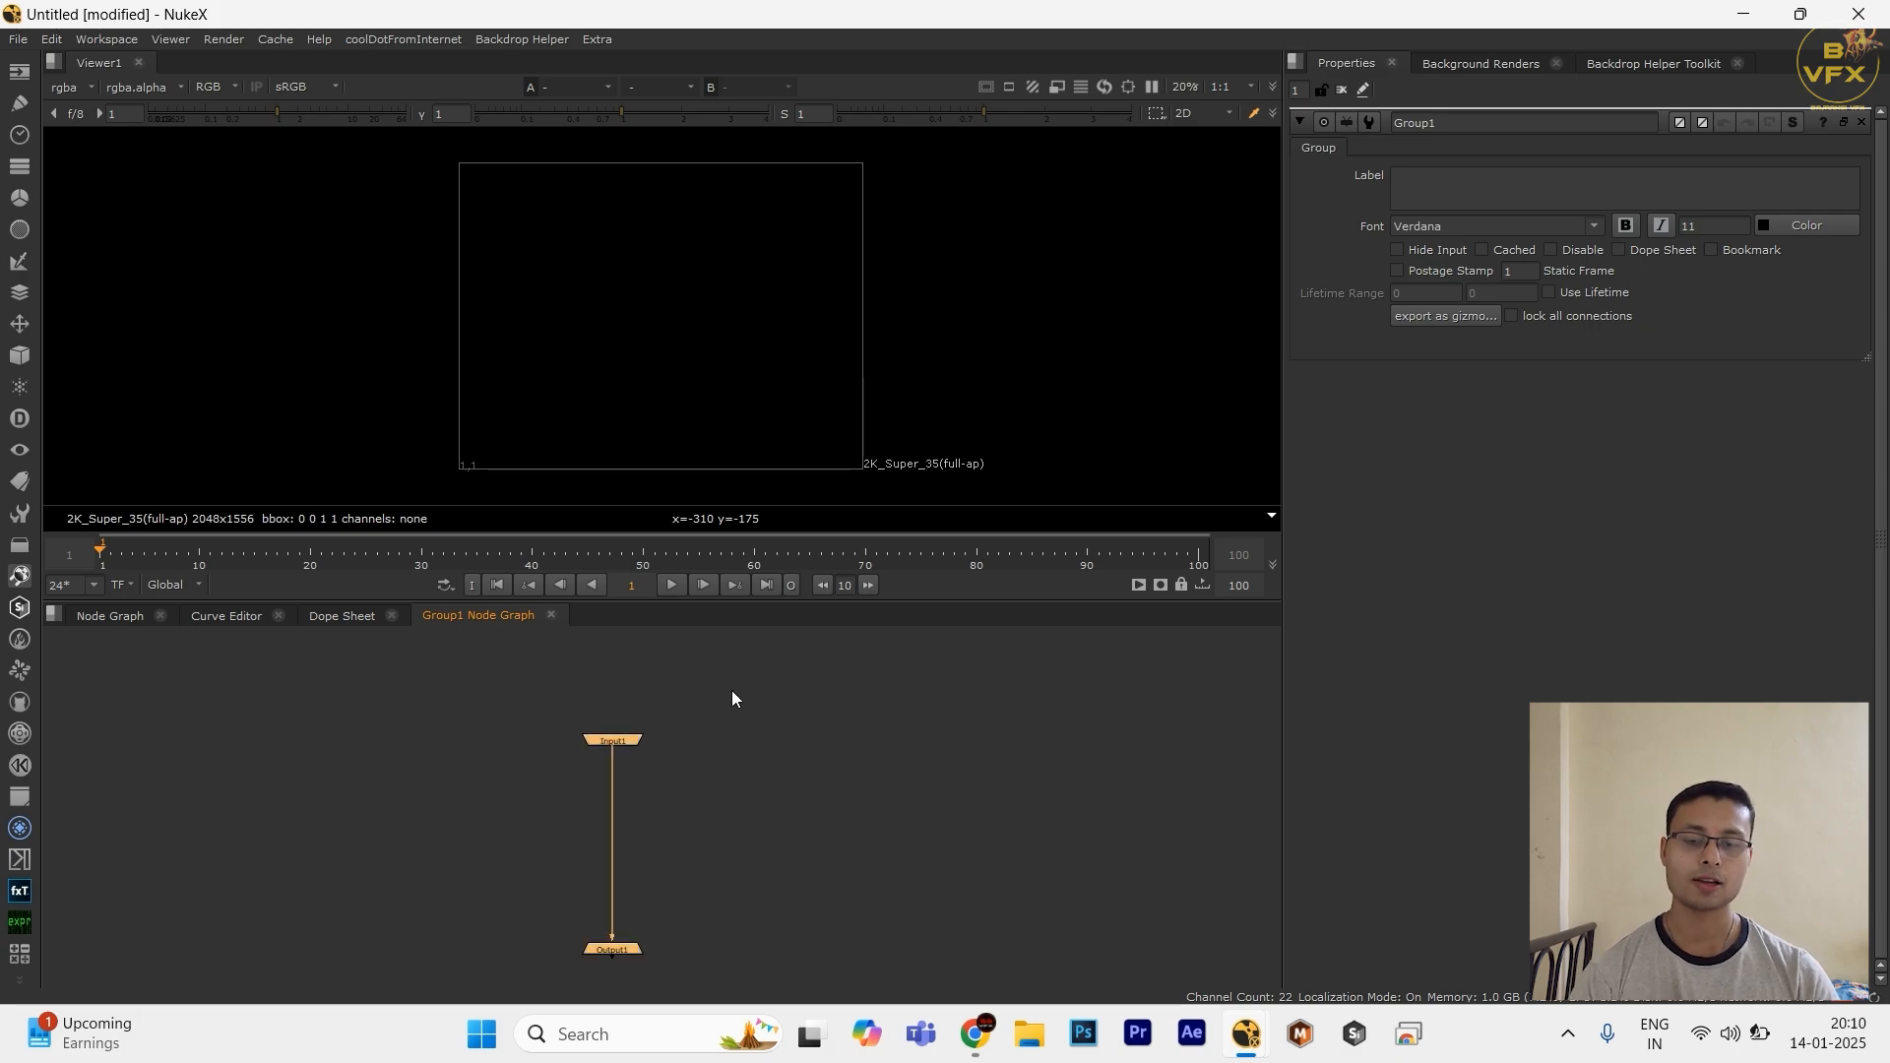
{"action": "left_click_drag", "start_coordinate": [730, 694], "coordinate": [479, 795]}
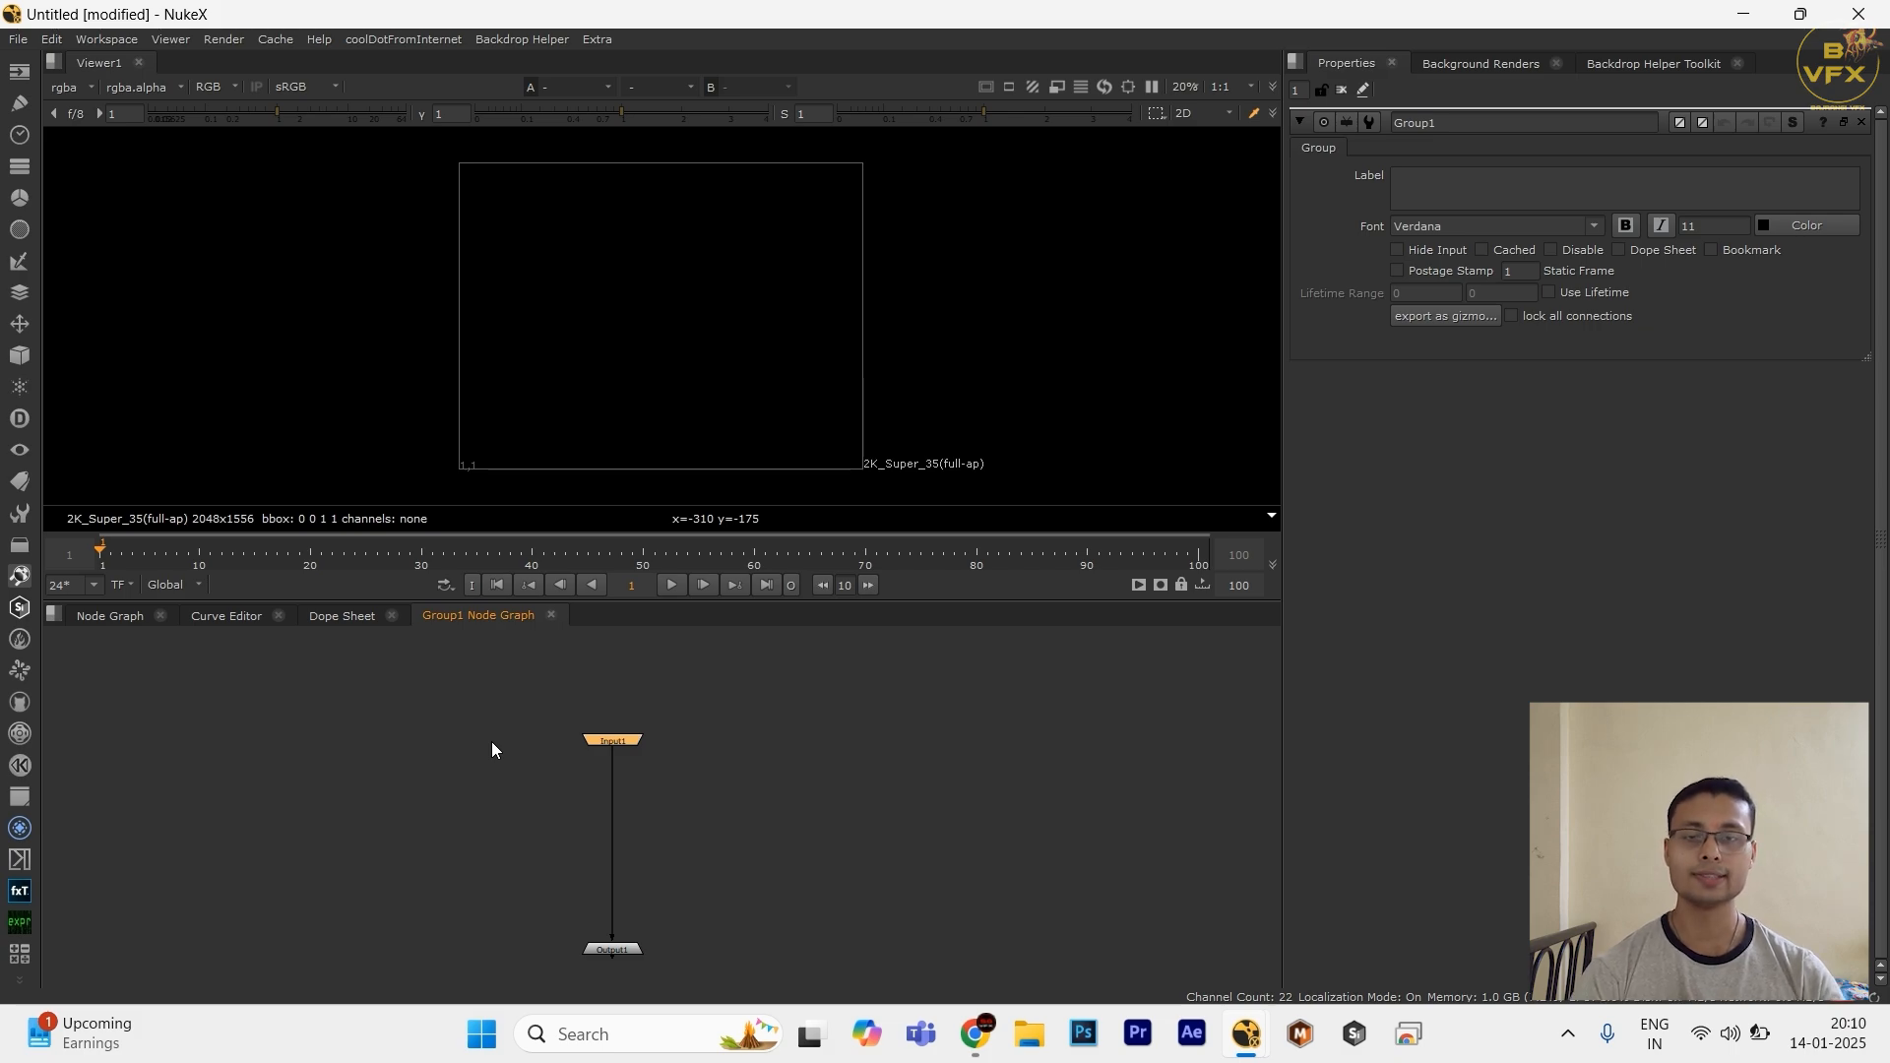
{"action": "scroll", "coordinate": [730, 773], "scroll_direction": "up", "scroll_amount": 2}
{"action": "left_click_drag", "start_coordinate": [753, 661], "coordinate": [621, 983]}
{"action": "scroll", "coordinate": [408, 836], "scroll_direction": "down", "scroll_amount": 4}
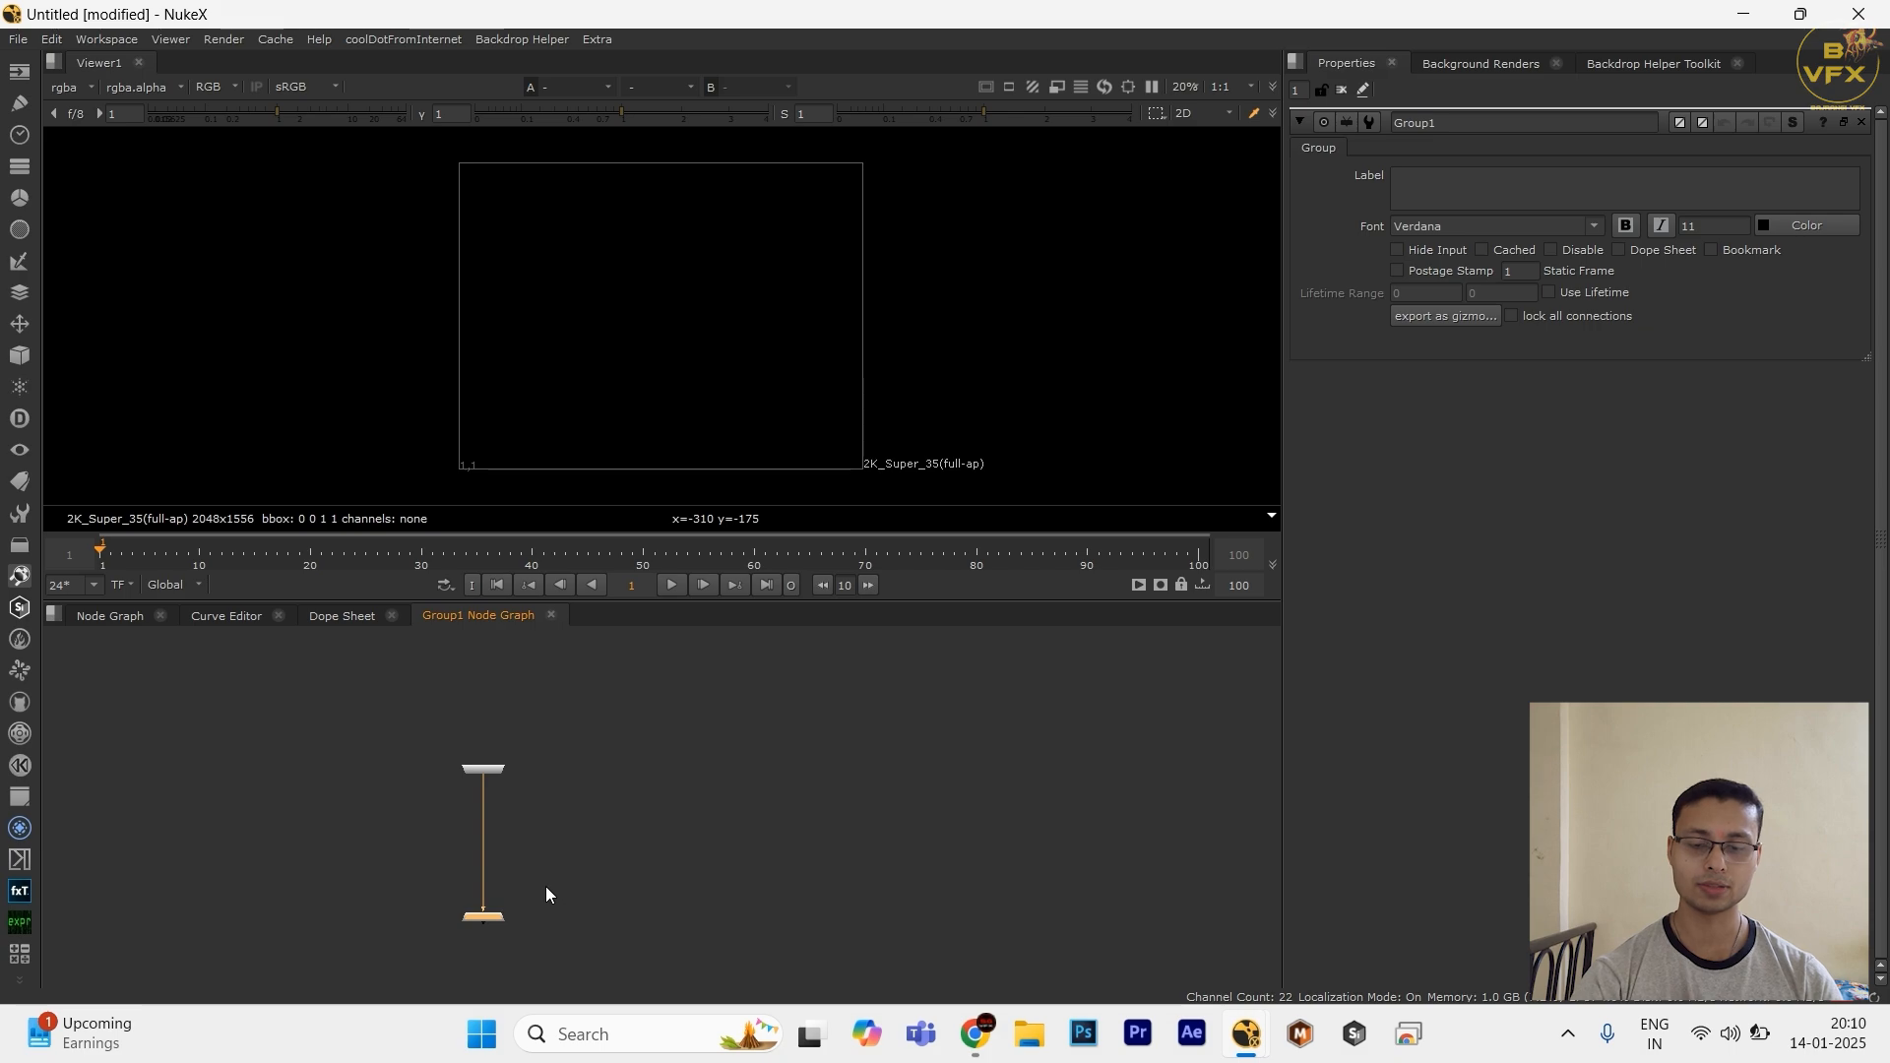
{"action": "scroll", "coordinate": [457, 898], "scroll_direction": "up", "scroll_amount": 3}
{"action": "scroll", "coordinate": [545, 894], "scroll_direction": "up", "scroll_amount": 2}
{"action": "left_click_drag", "start_coordinate": [446, 676], "coordinate": [764, 776]}
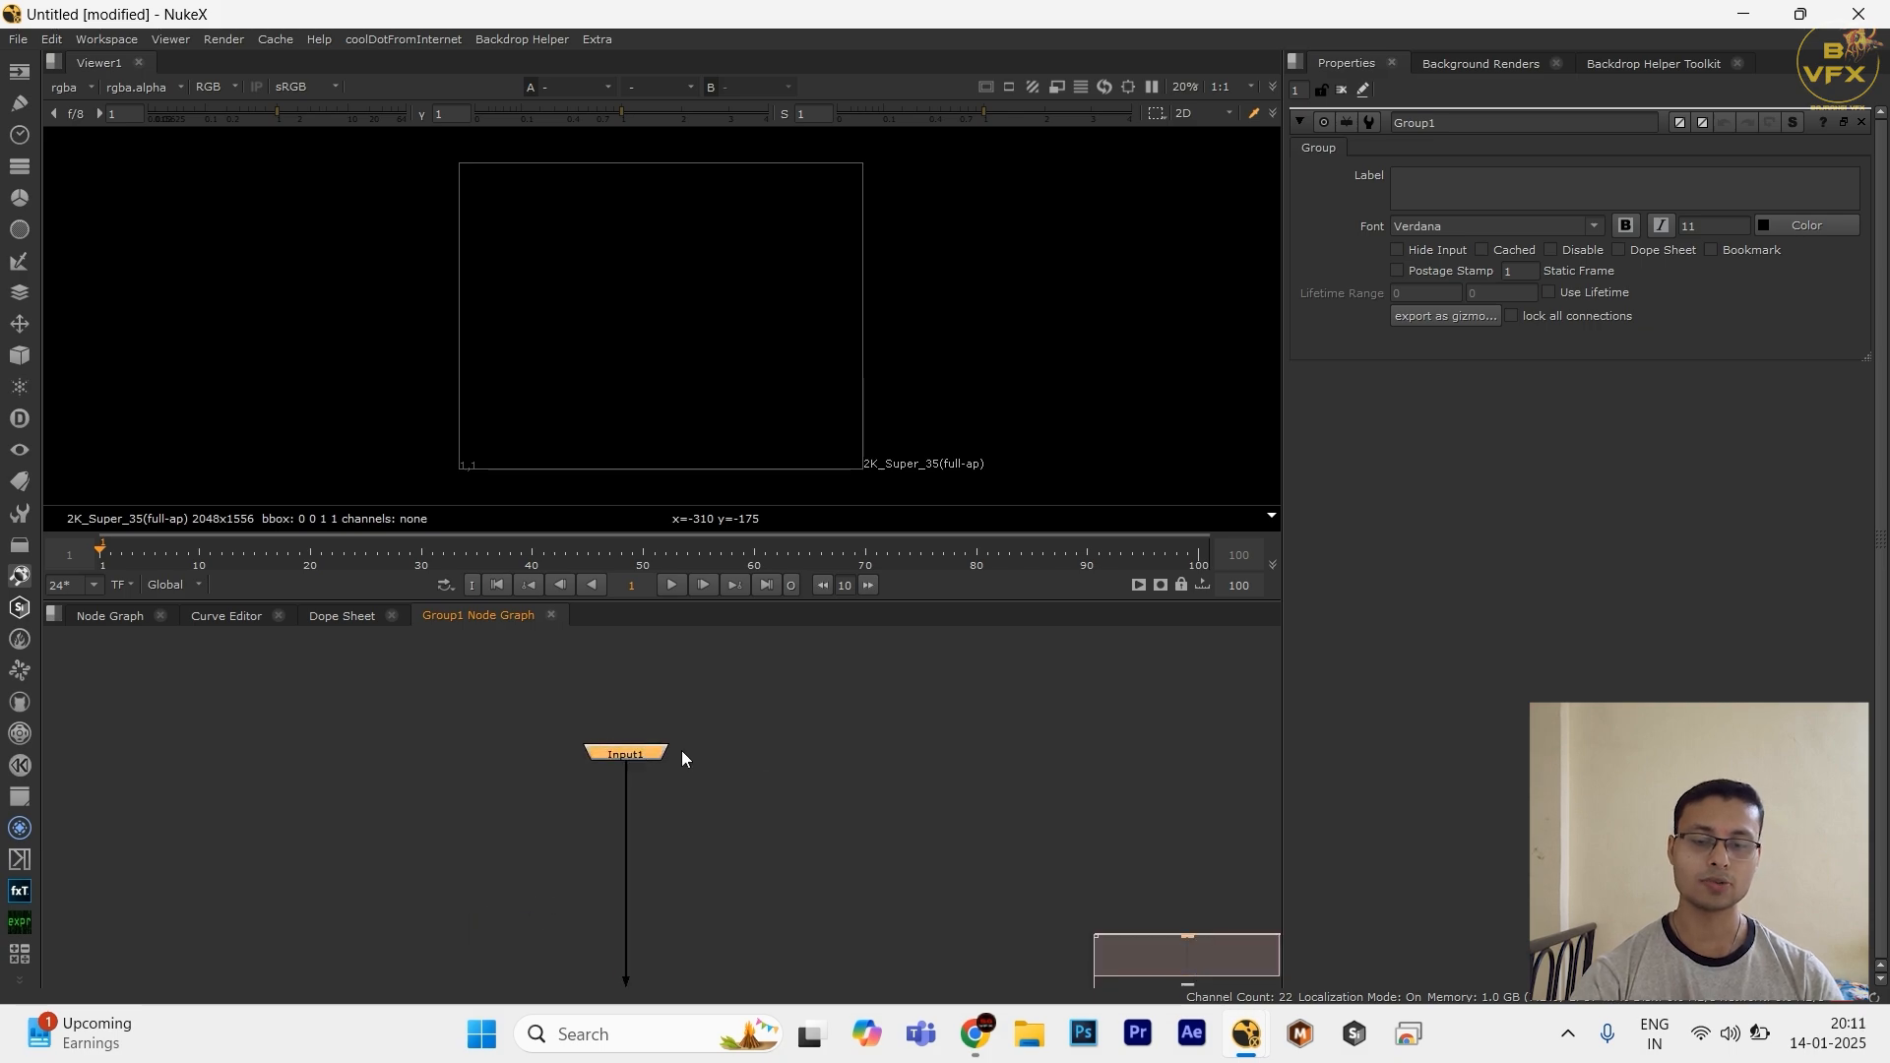
Step: Compare the Group node's input and output connectors in the main node graph with the Input and Output nodes inside the group
{"action": "left_click", "coordinate": [134, 614]}
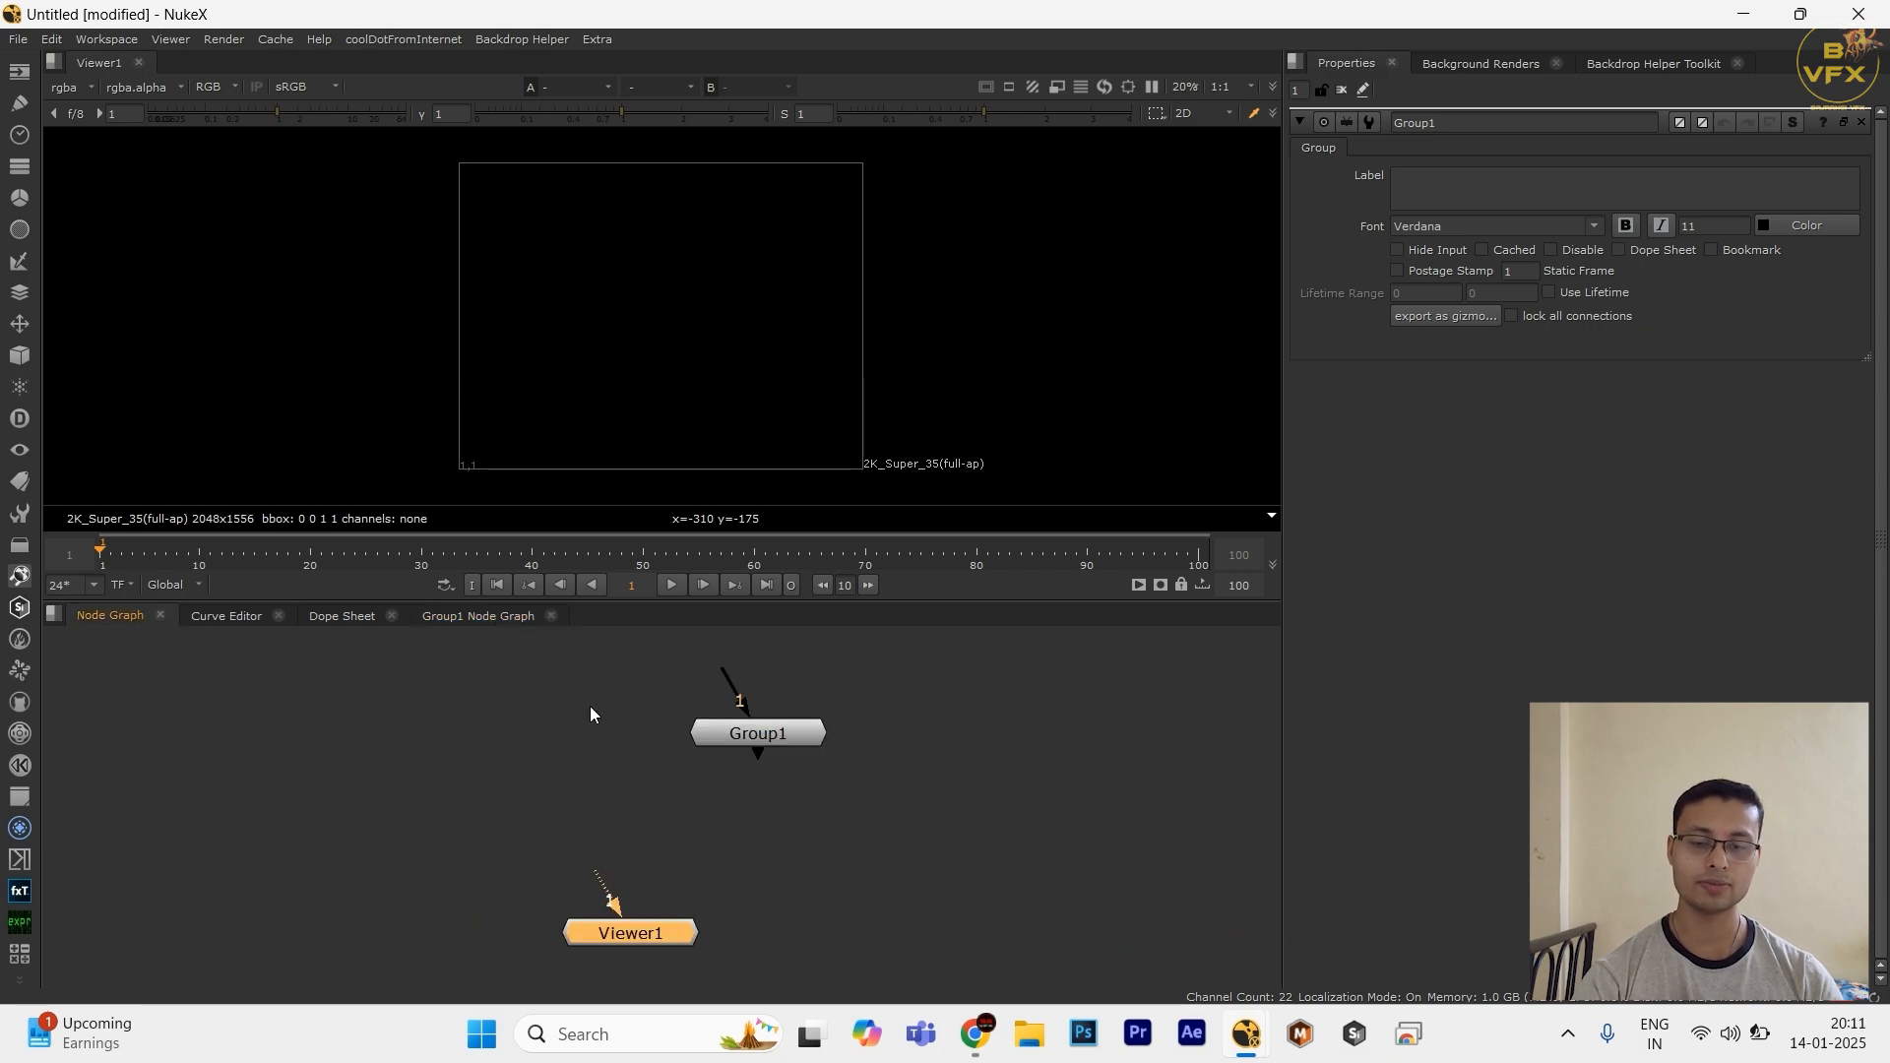
{"action": "scroll", "coordinate": [689, 778], "scroll_direction": "up", "scroll_amount": 2}
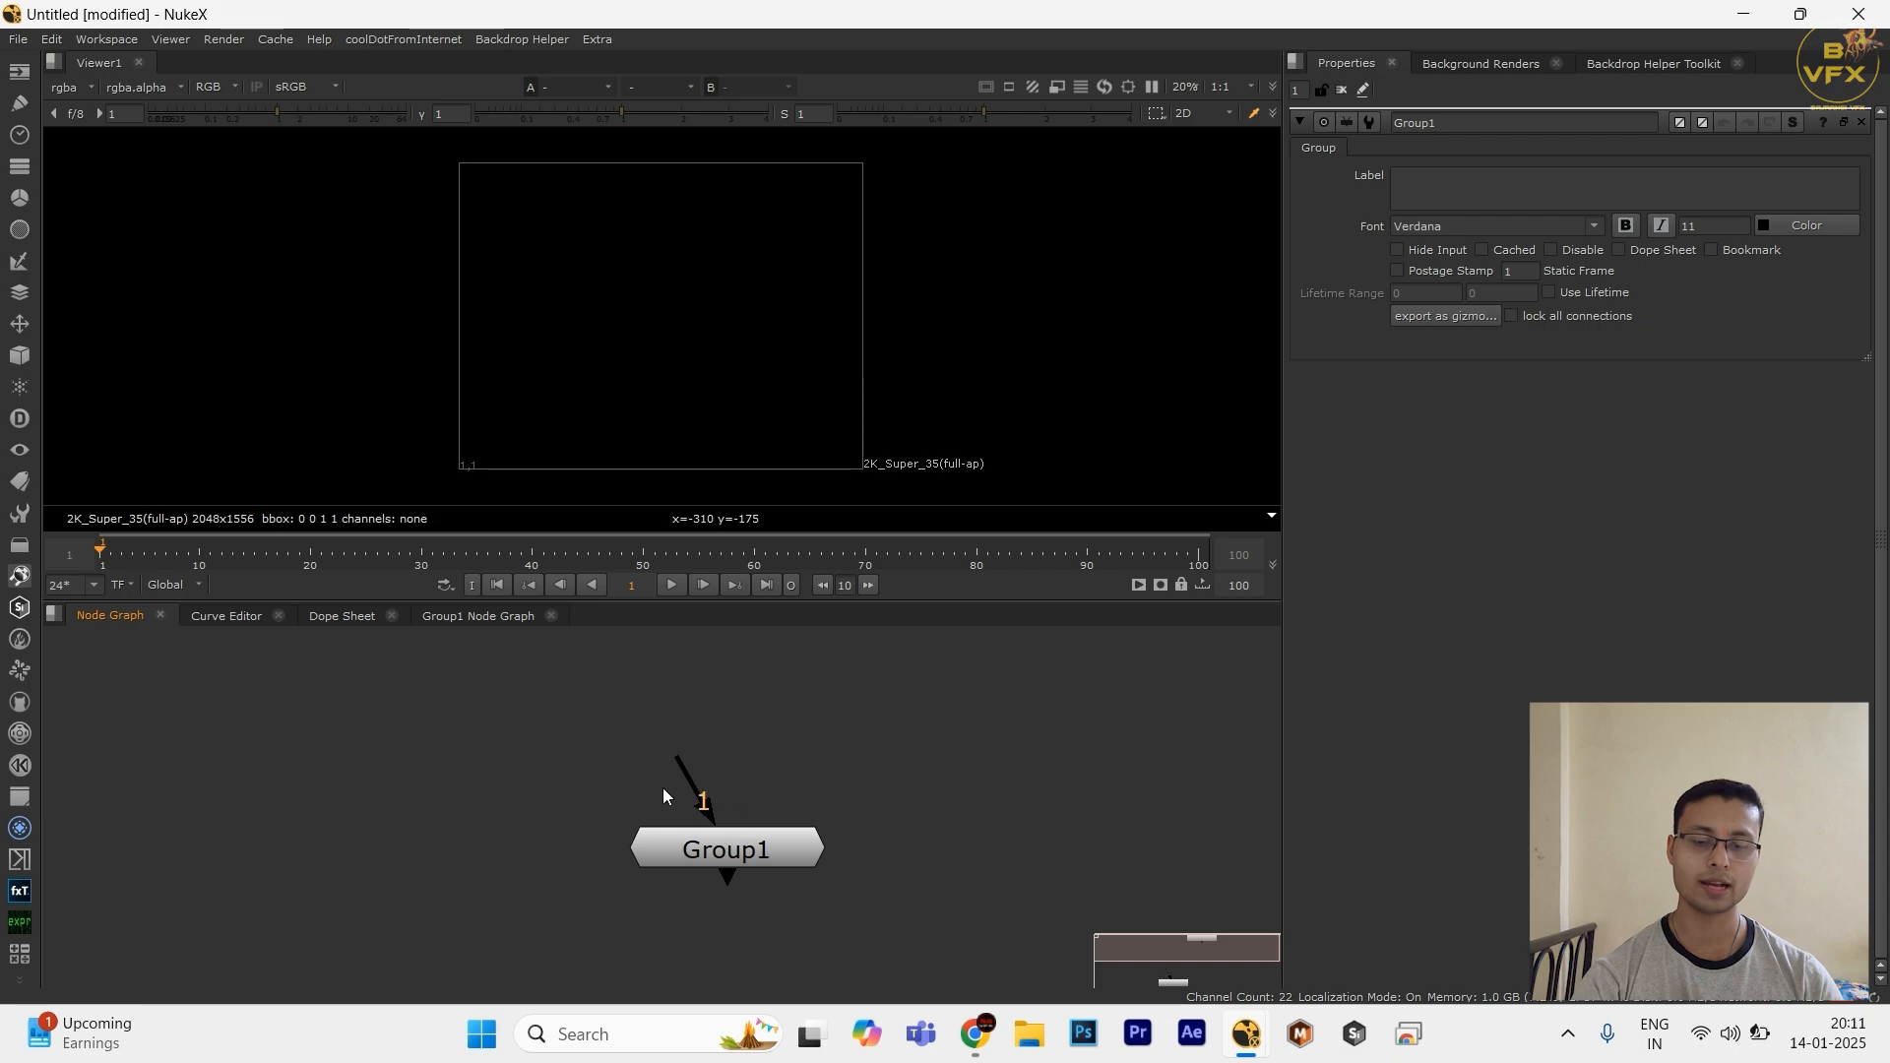
{"action": "left_click_drag", "start_coordinate": [679, 763], "coordinate": [742, 930]}
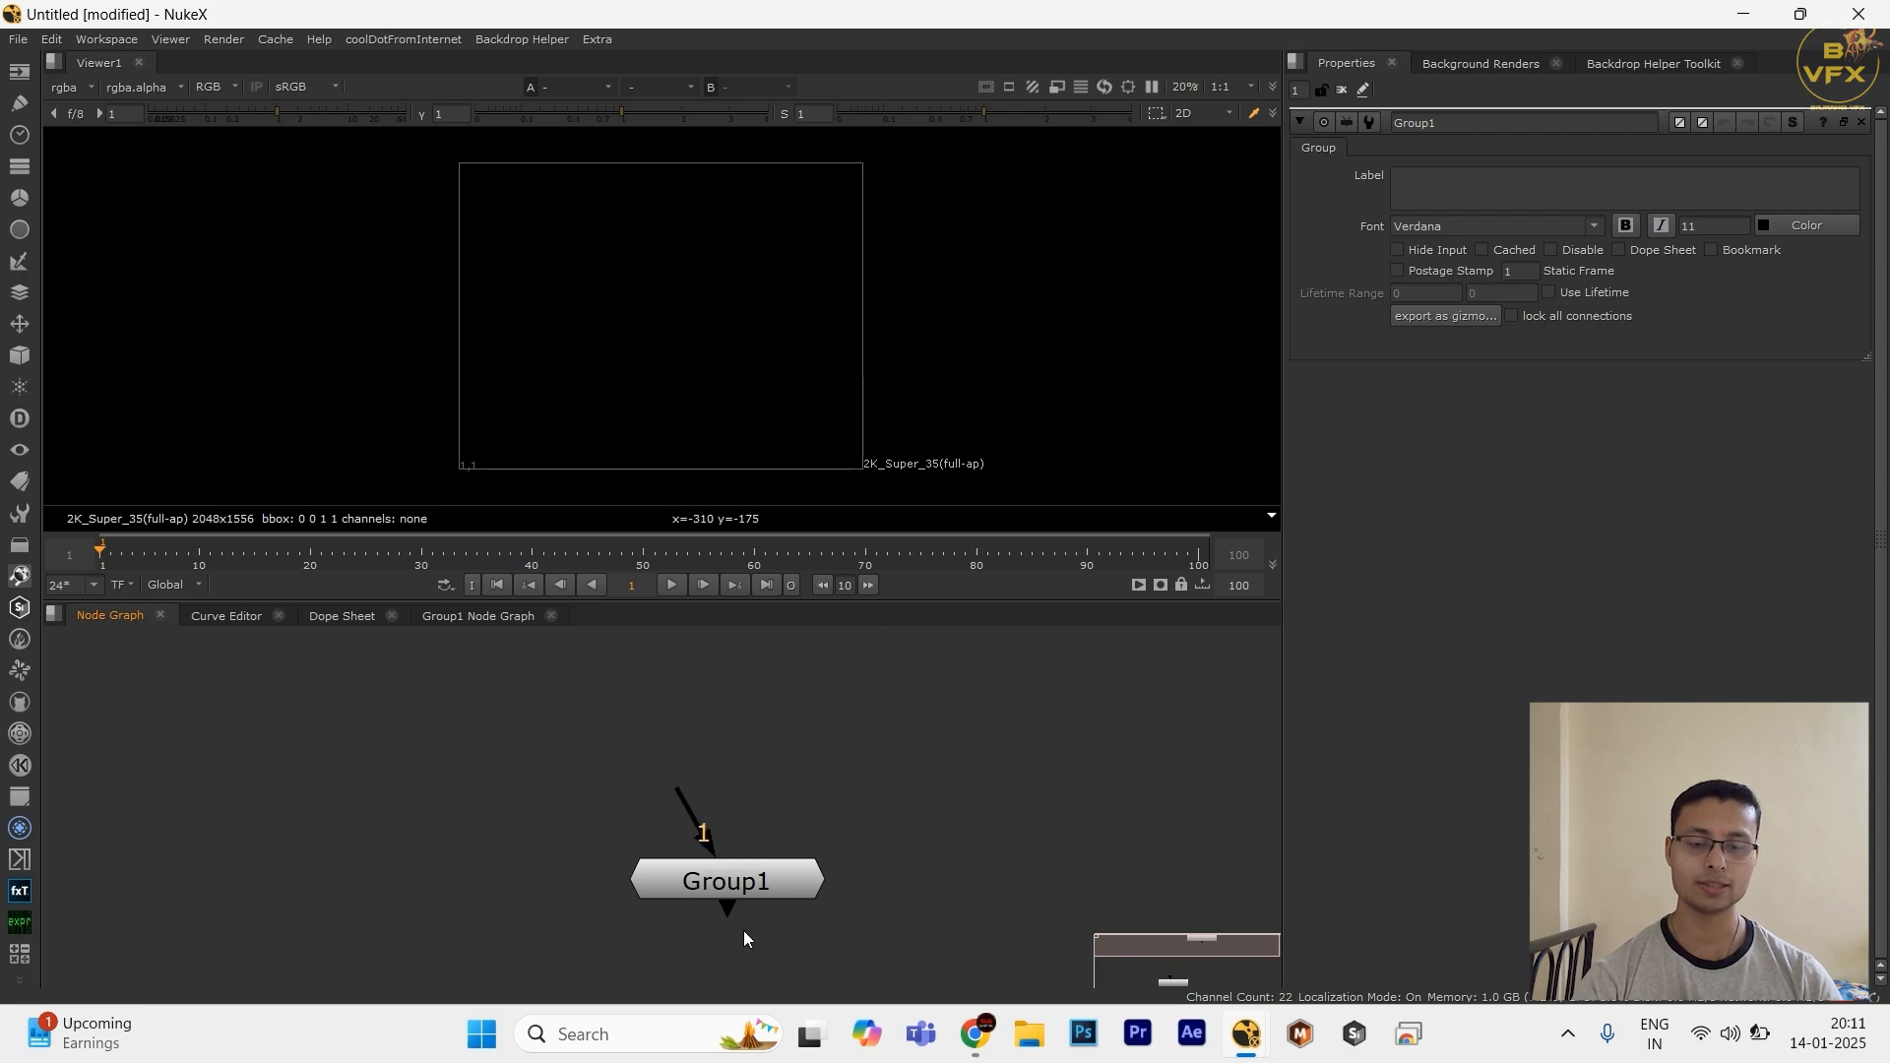
{"action": "left_click", "coordinate": [489, 623]}
{"action": "mouse_move", "coordinate": [761, 682]}
{"action": "left_mouse_down"}
{"action": "mouse_move", "coordinate": [419, 831]}
{"action": "mouse_move", "coordinate": [617, 937]}
{"action": "left_mouse_up"}
{"action": "scroll", "coordinate": [599, 746], "scroll_direction": "down", "scroll_amount": 3}
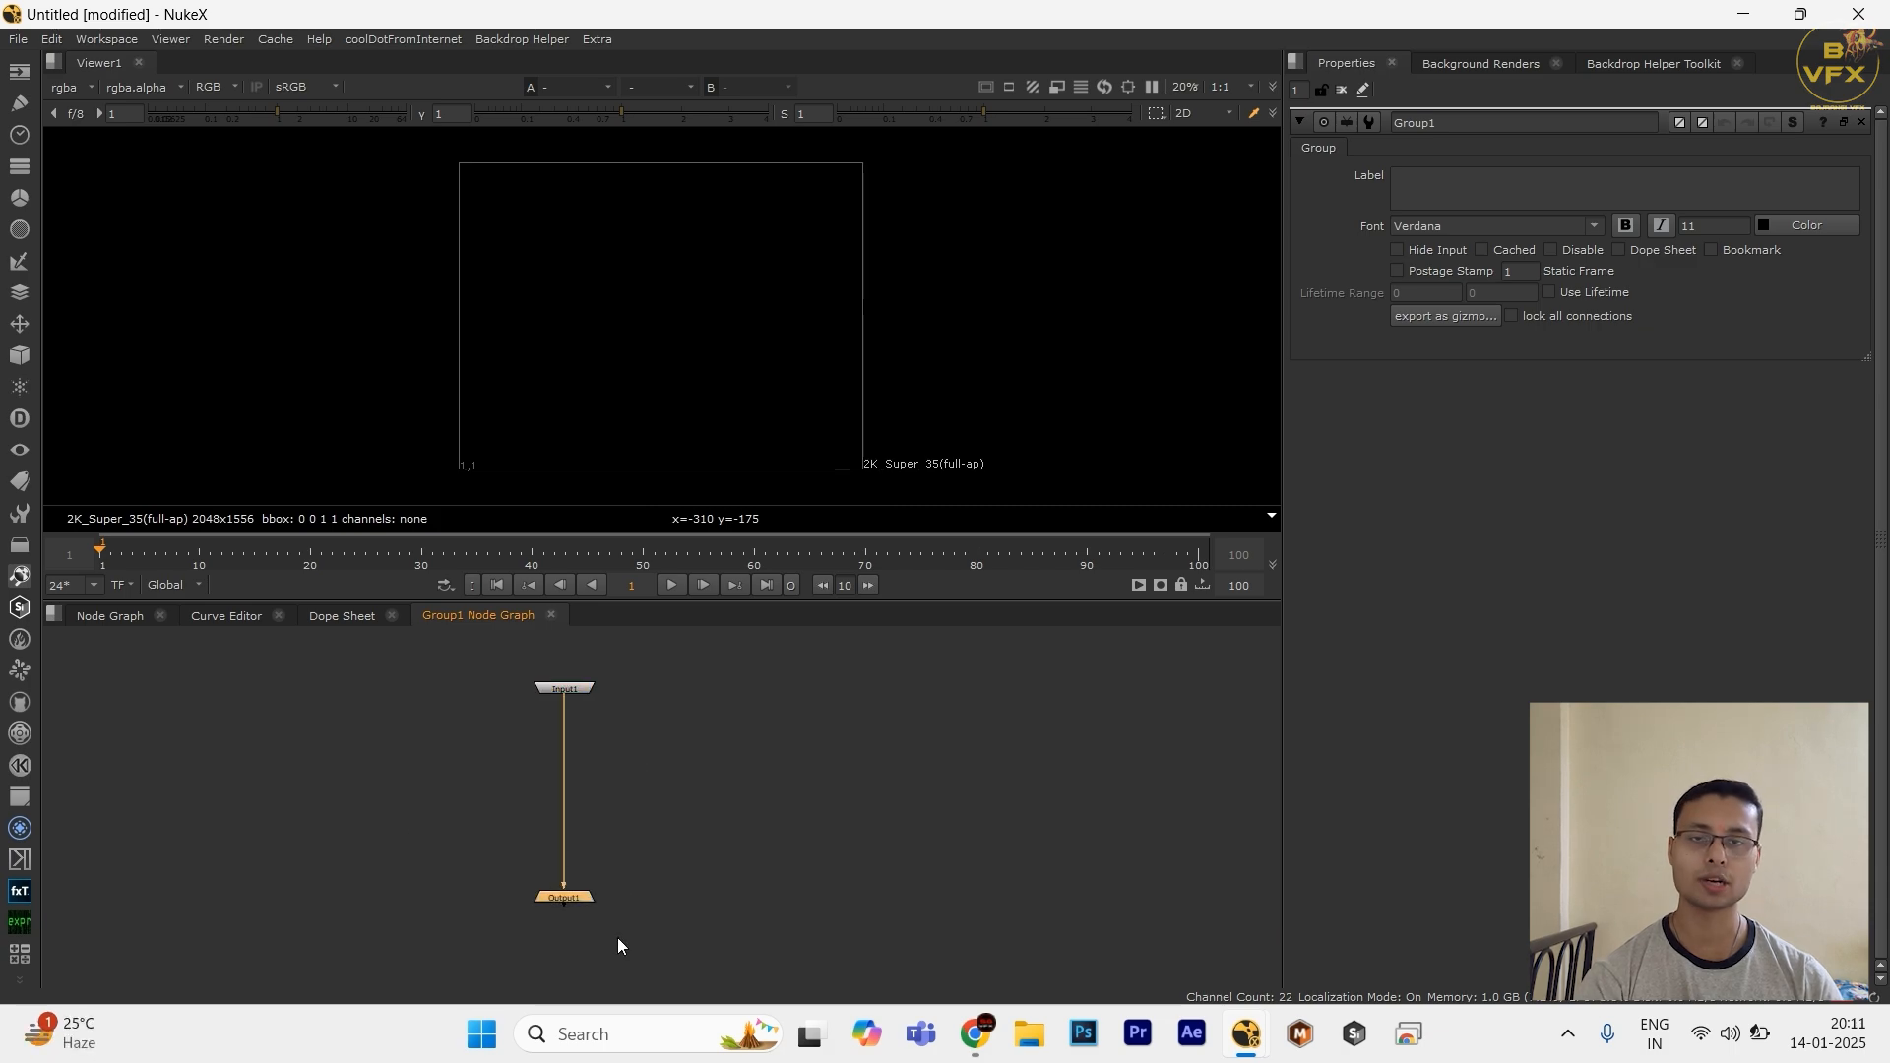
{"action": "left_click_drag", "start_coordinate": [485, 659], "coordinate": [635, 715]}
{"action": "left_click_drag", "start_coordinate": [711, 822], "coordinate": [494, 947]}
{"action": "left_click_drag", "start_coordinate": [405, 718], "coordinate": [718, 795]}
{"action": "left_click_drag", "start_coordinate": [582, 825], "coordinate": [744, 882]}
{"action": "scroll", "coordinate": [744, 882], "scroll_direction": "down", "scroll_amount": 1}
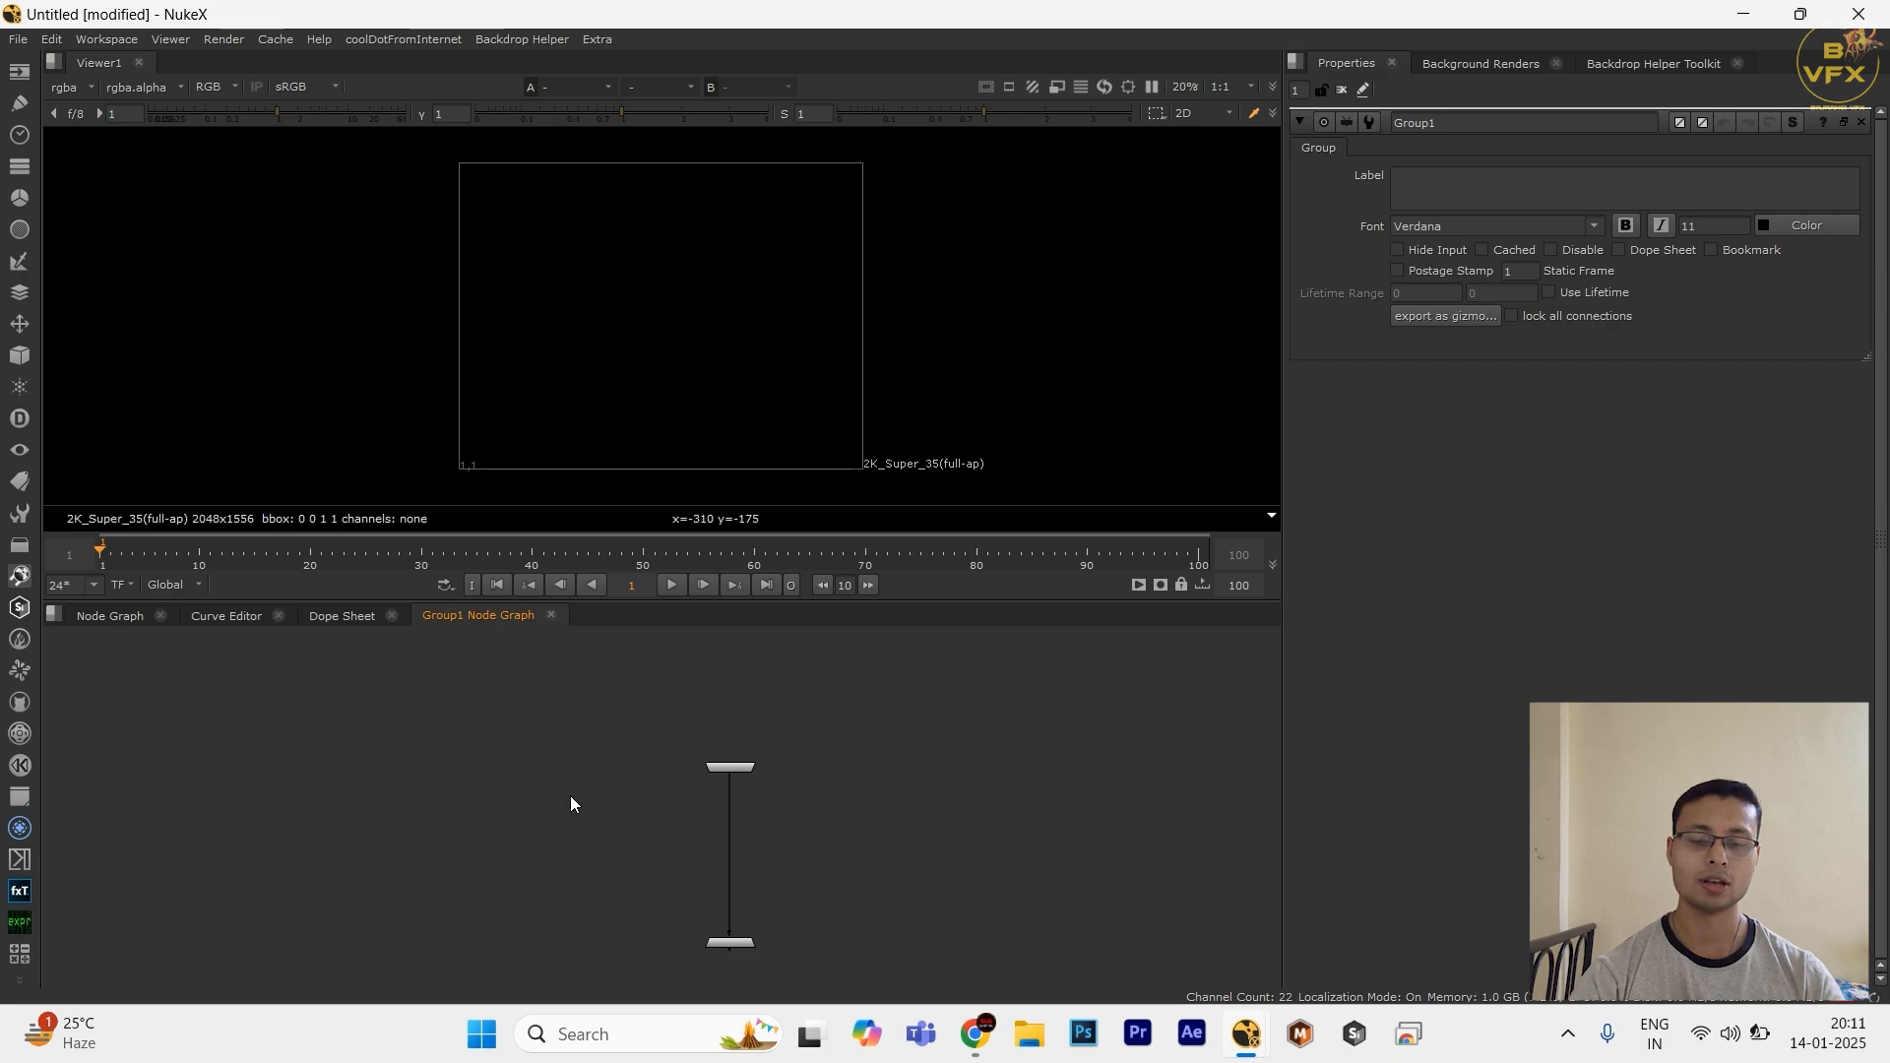
Step: Add a Blur node inside the group and insert it into the connection between the Input and Output nodes
{"action": "scroll", "coordinate": [777, 782], "scroll_direction": "up", "scroll_amount": 3}
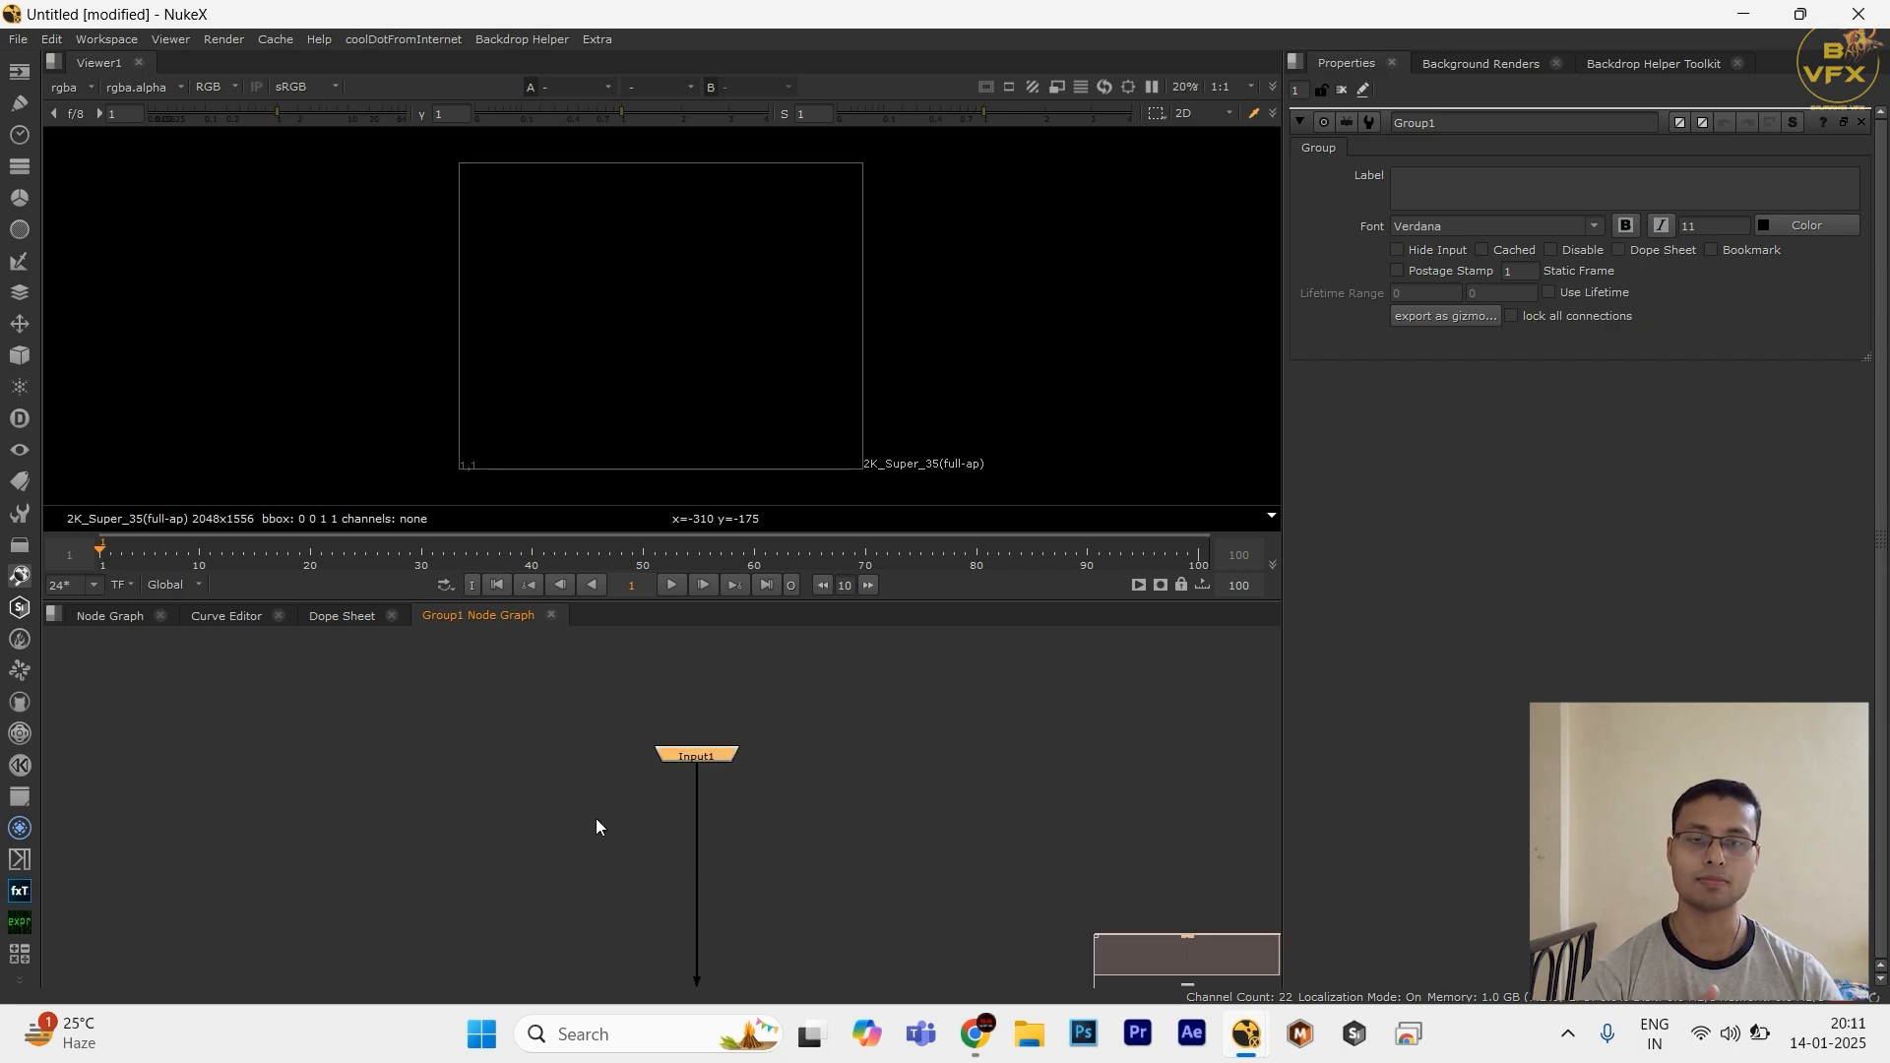
{"action": "left_click", "coordinate": [573, 829]}
{"action": "key", "text": "b"}
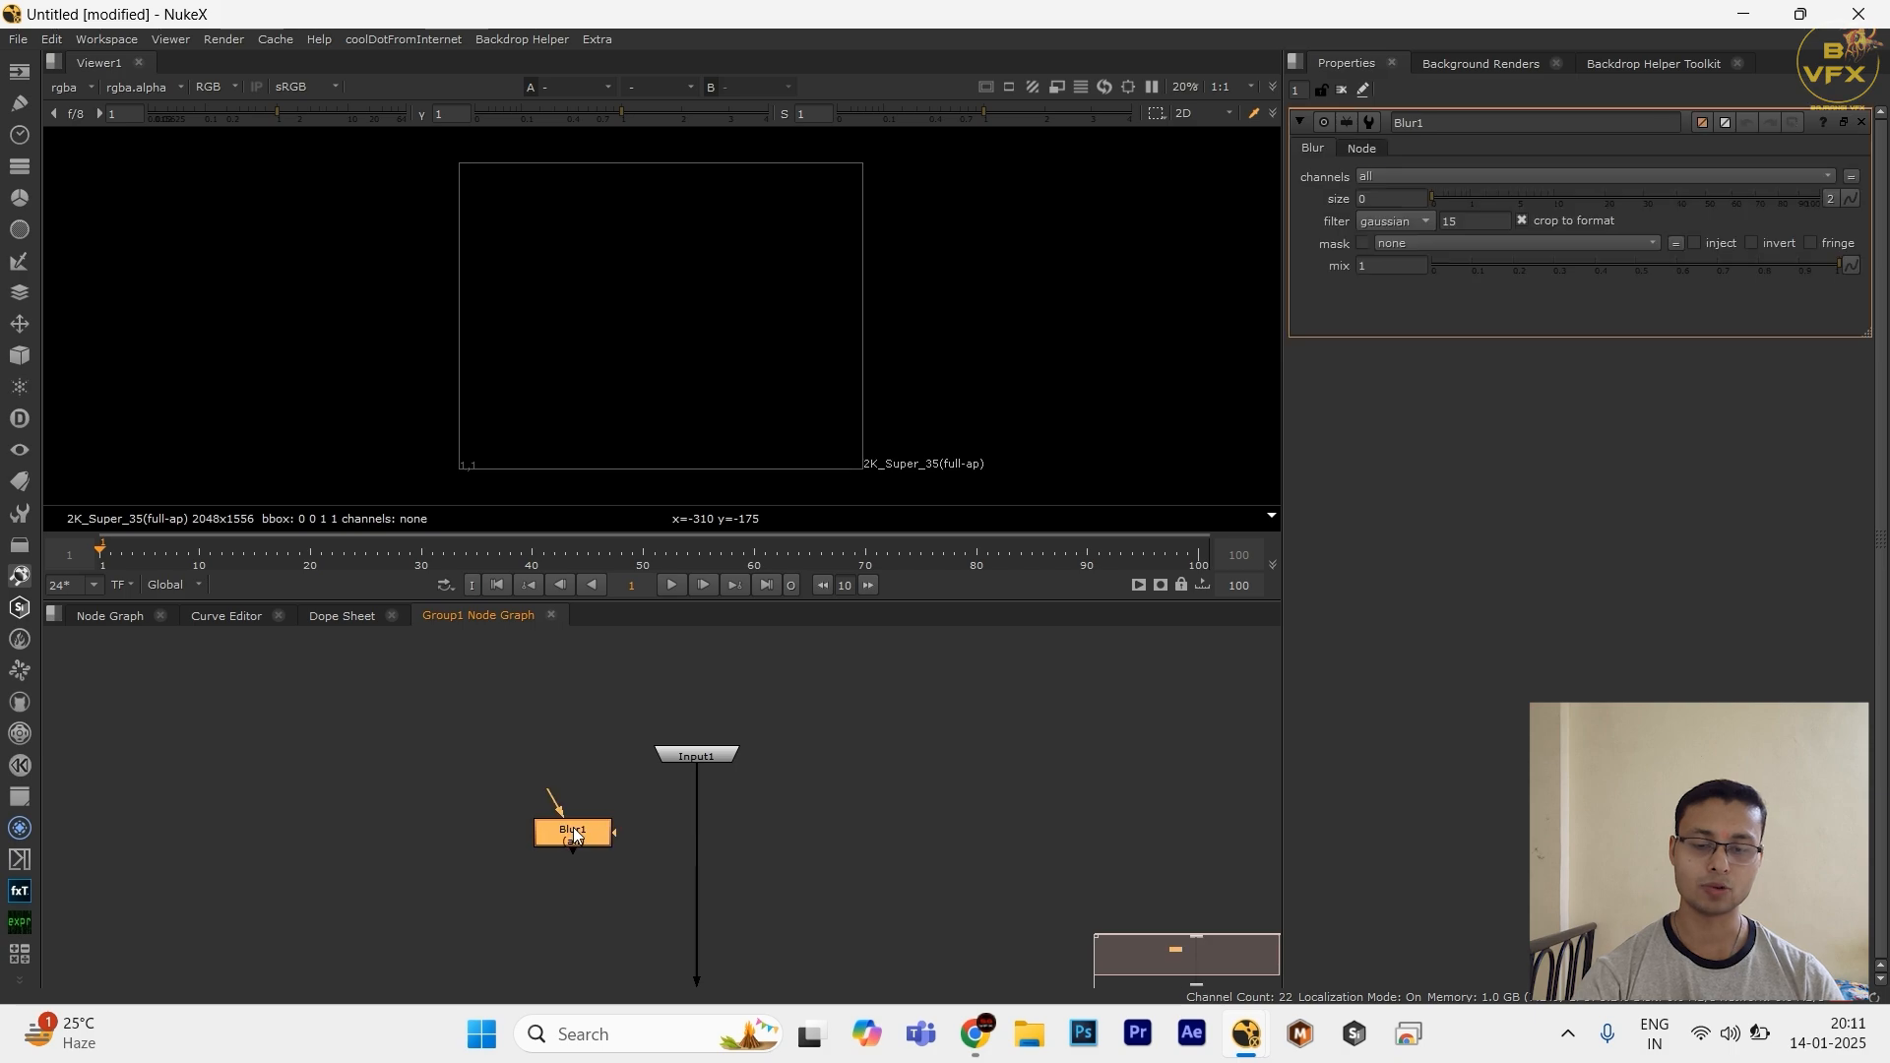
{"action": "left_click_drag", "start_coordinate": [572, 827], "coordinate": [641, 784]}
{"action": "scroll", "coordinate": [576, 828], "scroll_direction": "up", "scroll_amount": 3}
{"action": "left_click", "coordinate": [478, 836]}
{"action": "scroll", "coordinate": [482, 832], "scroll_direction": "down", "scroll_amount": 3}
{"action": "left_click", "coordinate": [669, 823]}
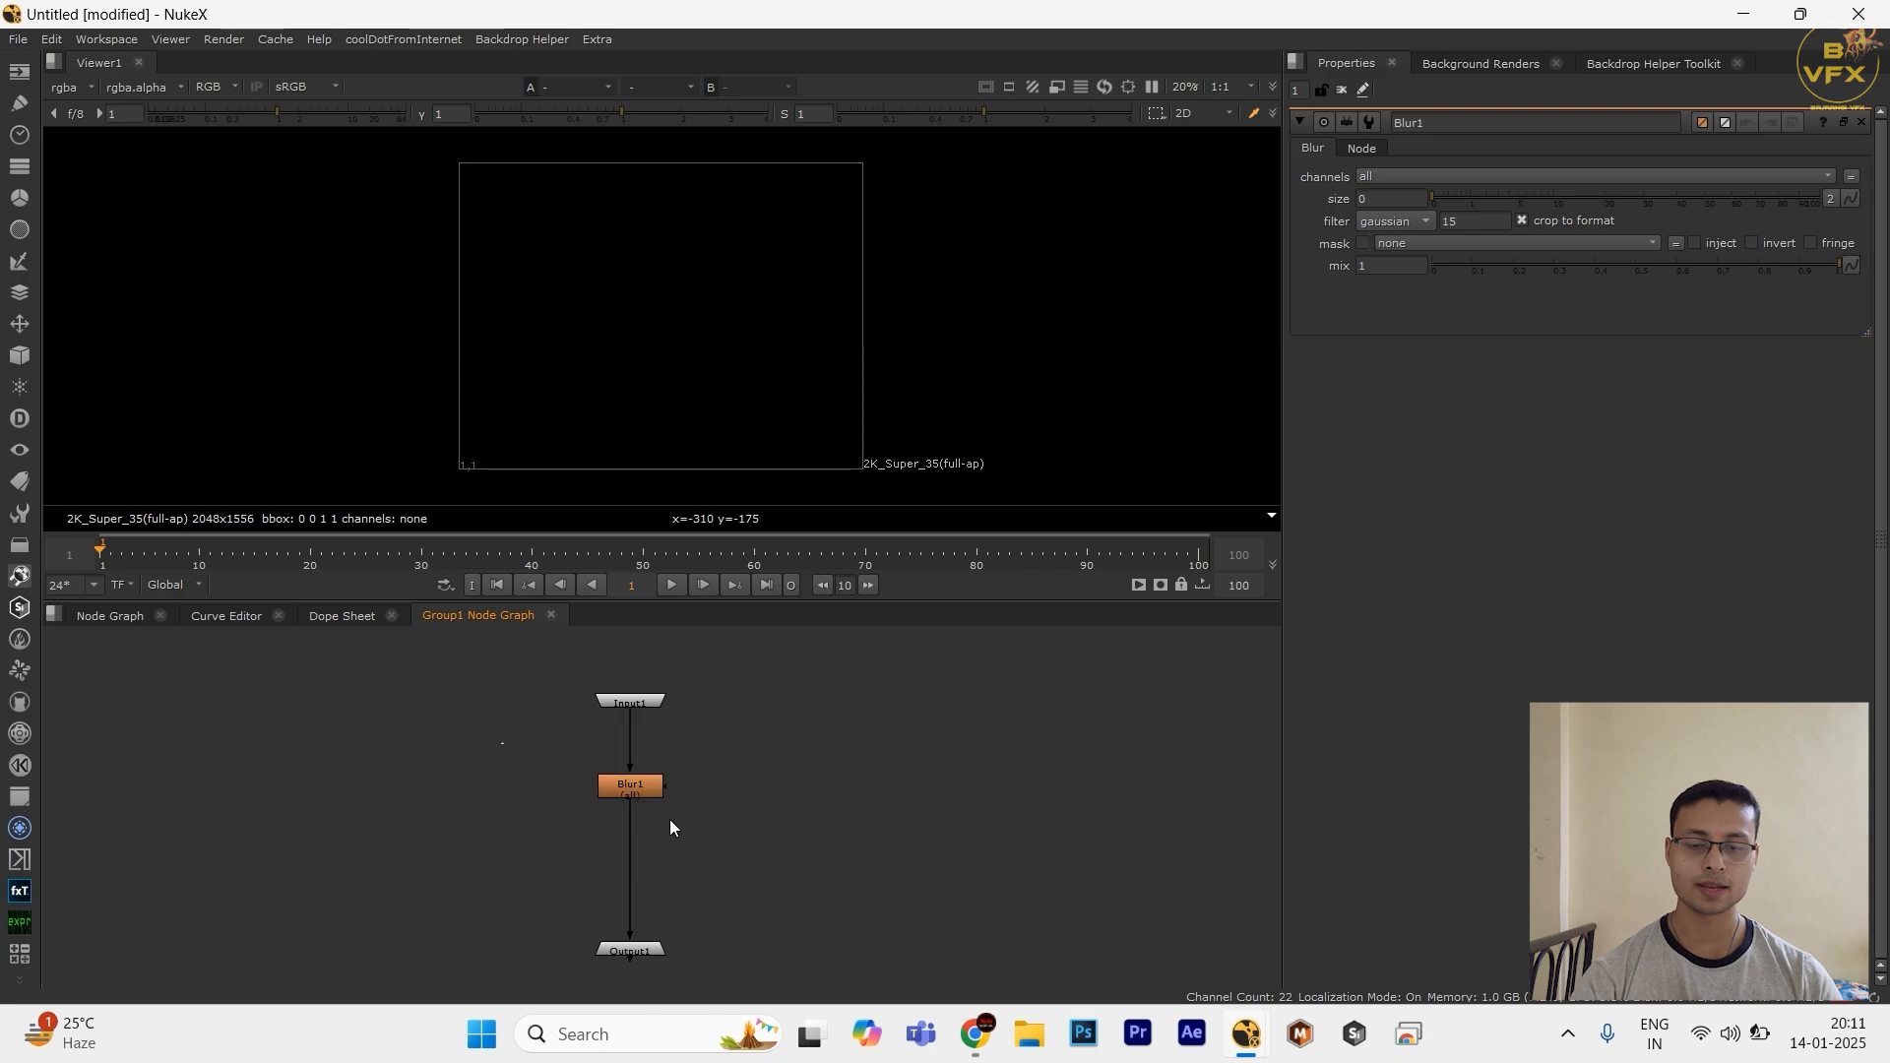
Step: Add a Grade node after the Blur node and place it midway between the Blur and Output nodes
{"action": "left_click", "coordinate": [645, 791]}
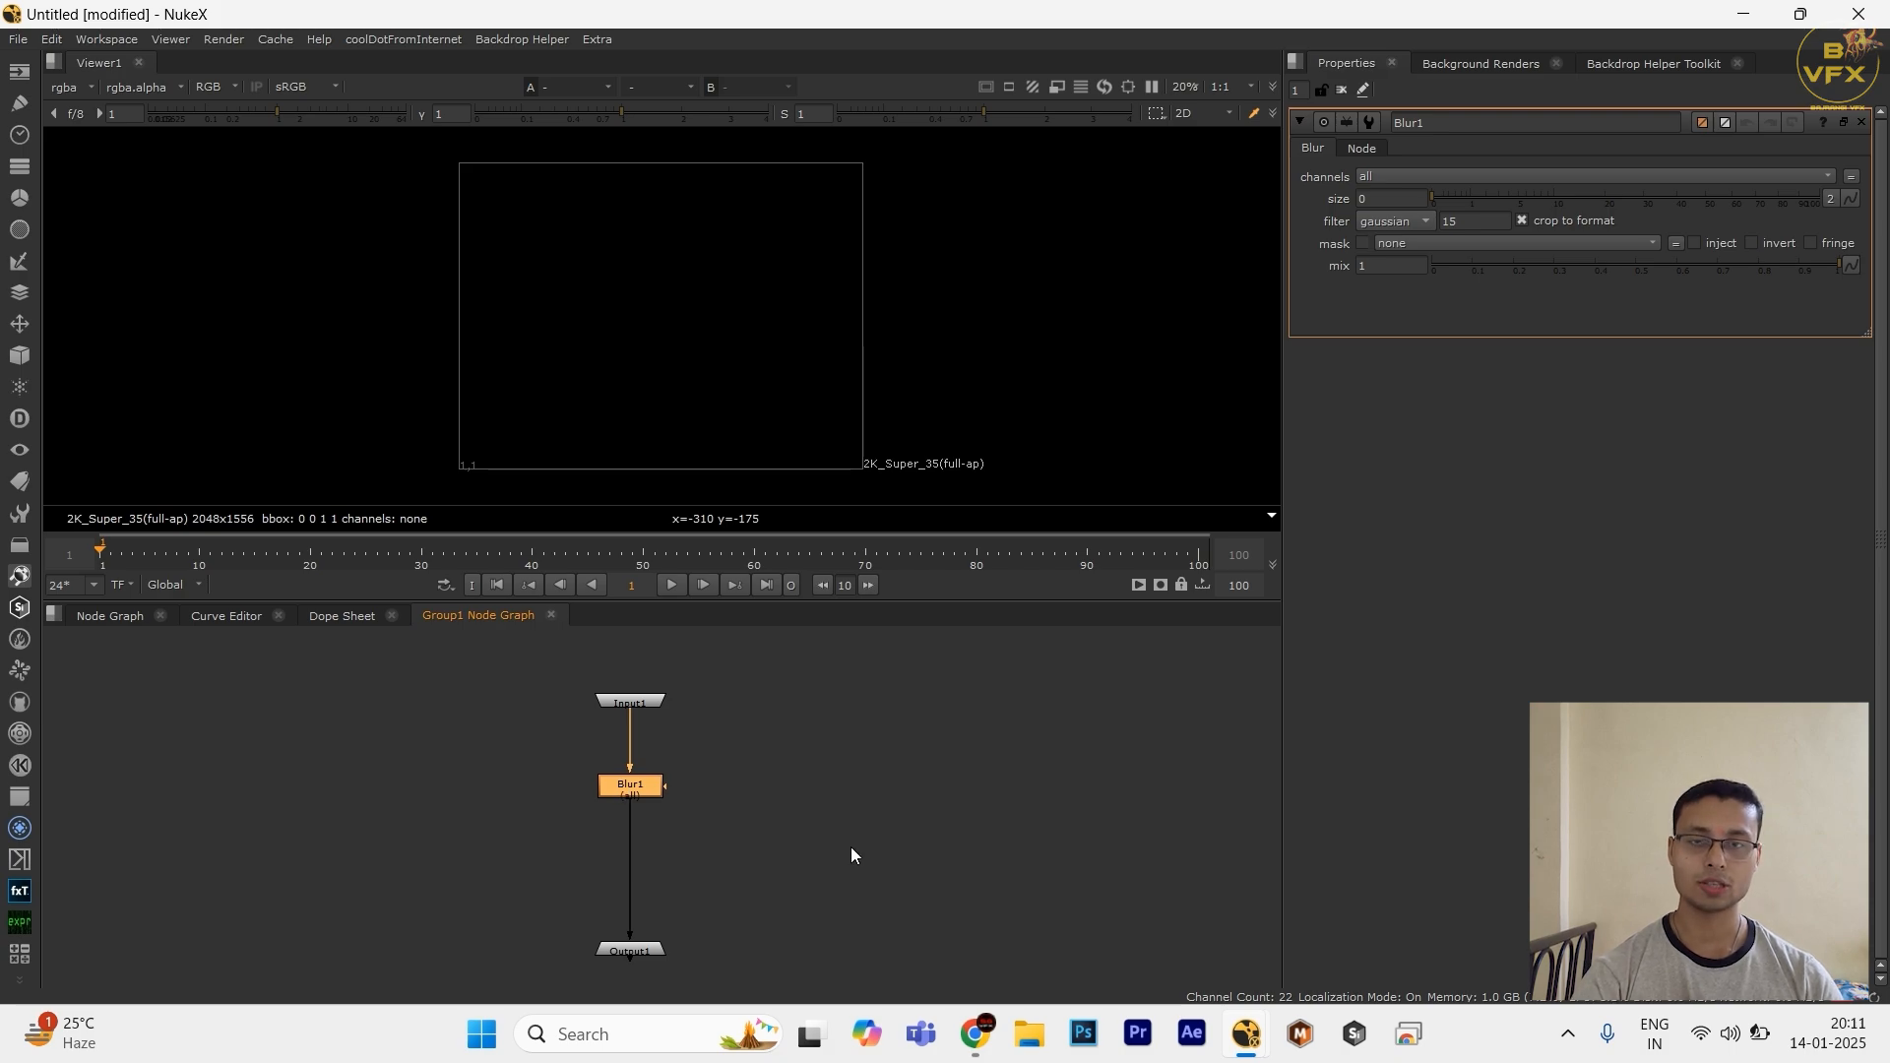
{"action": "key", "text": "g"}
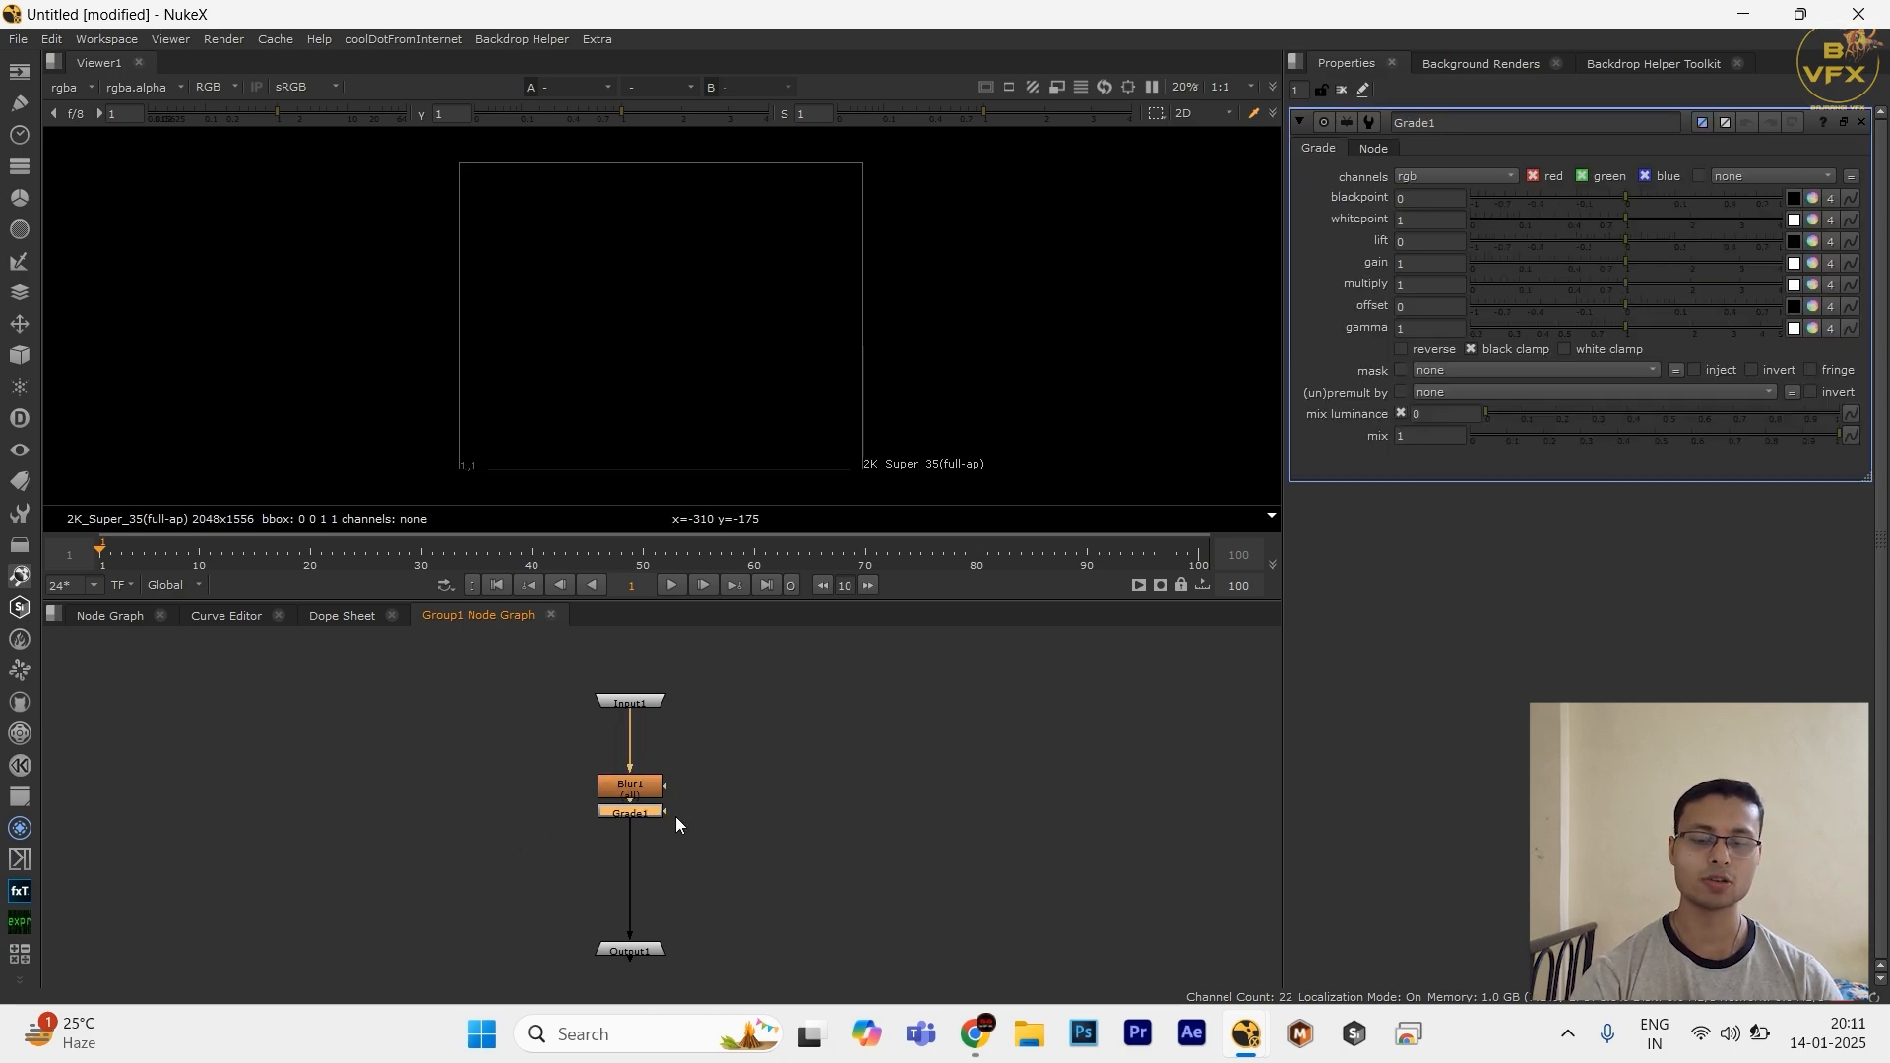
{"action": "left_click_drag", "start_coordinate": [658, 872], "coordinate": [646, 868]}
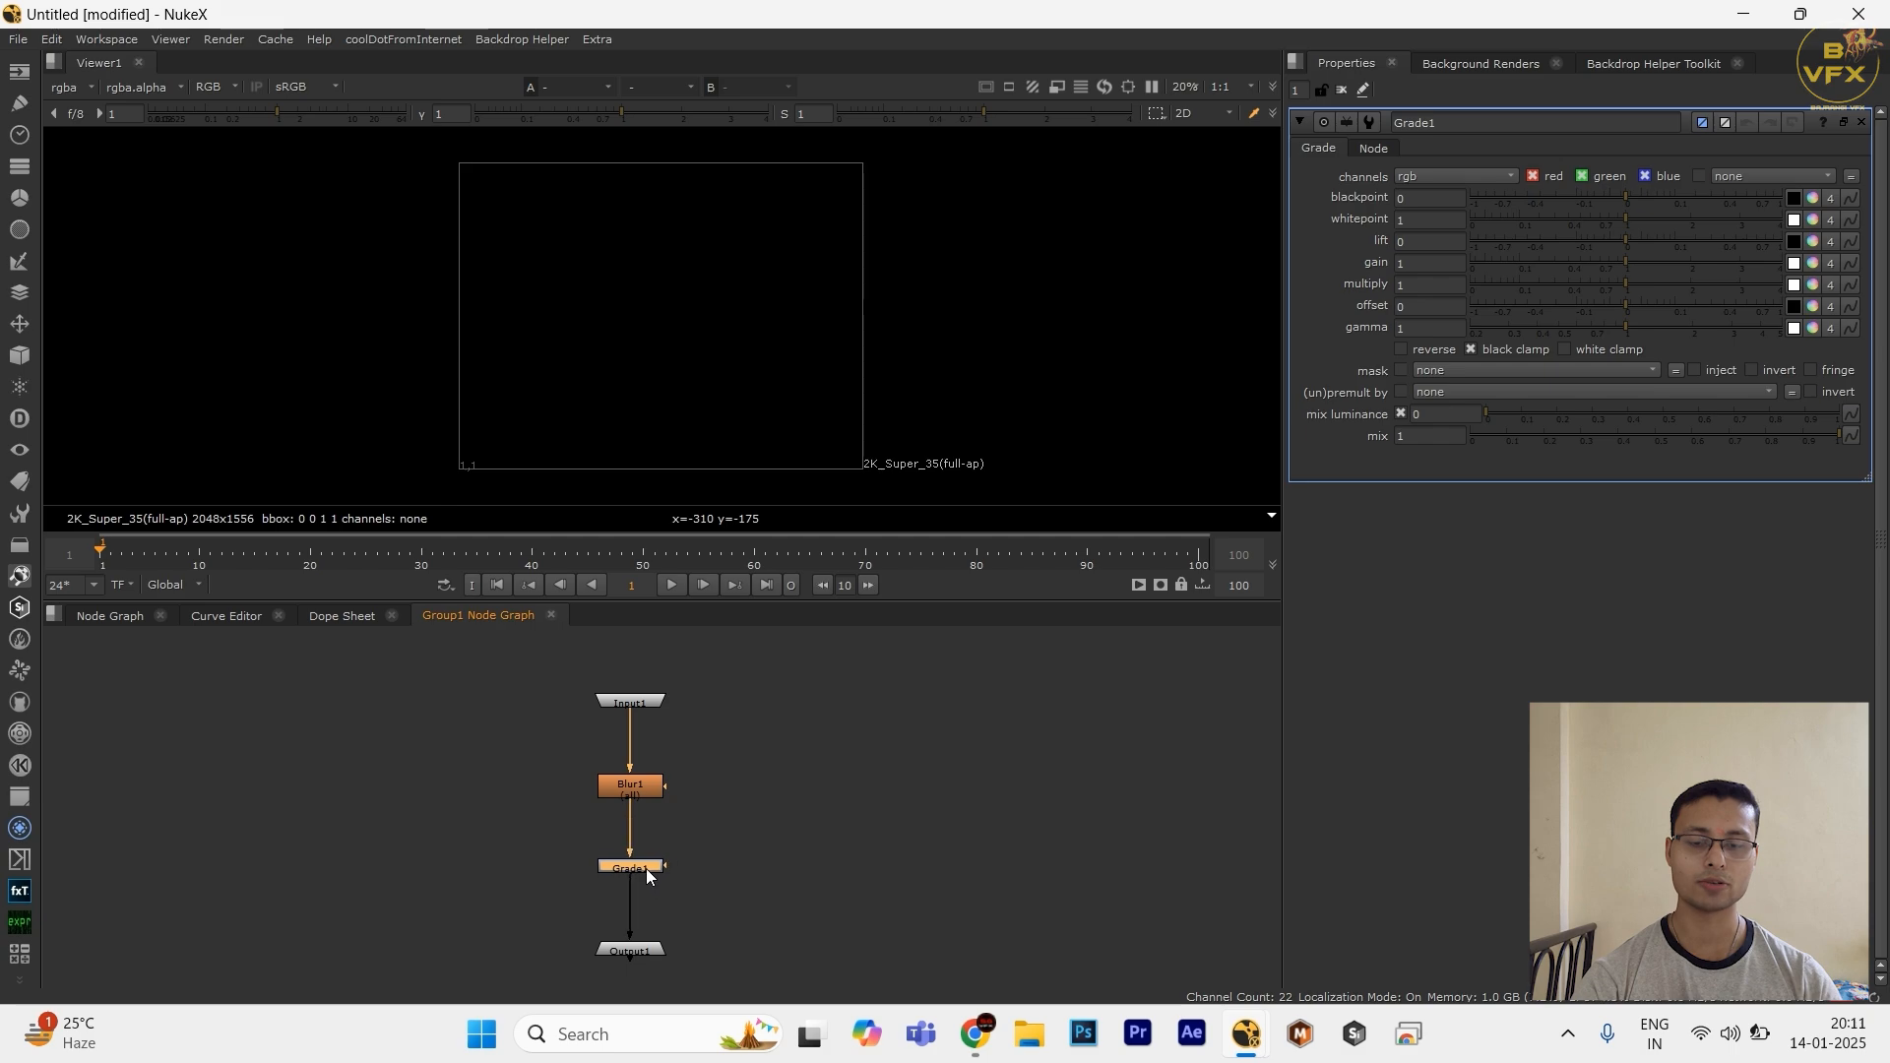
{"action": "left_click_drag", "start_coordinate": [853, 694], "coordinate": [558, 895]}
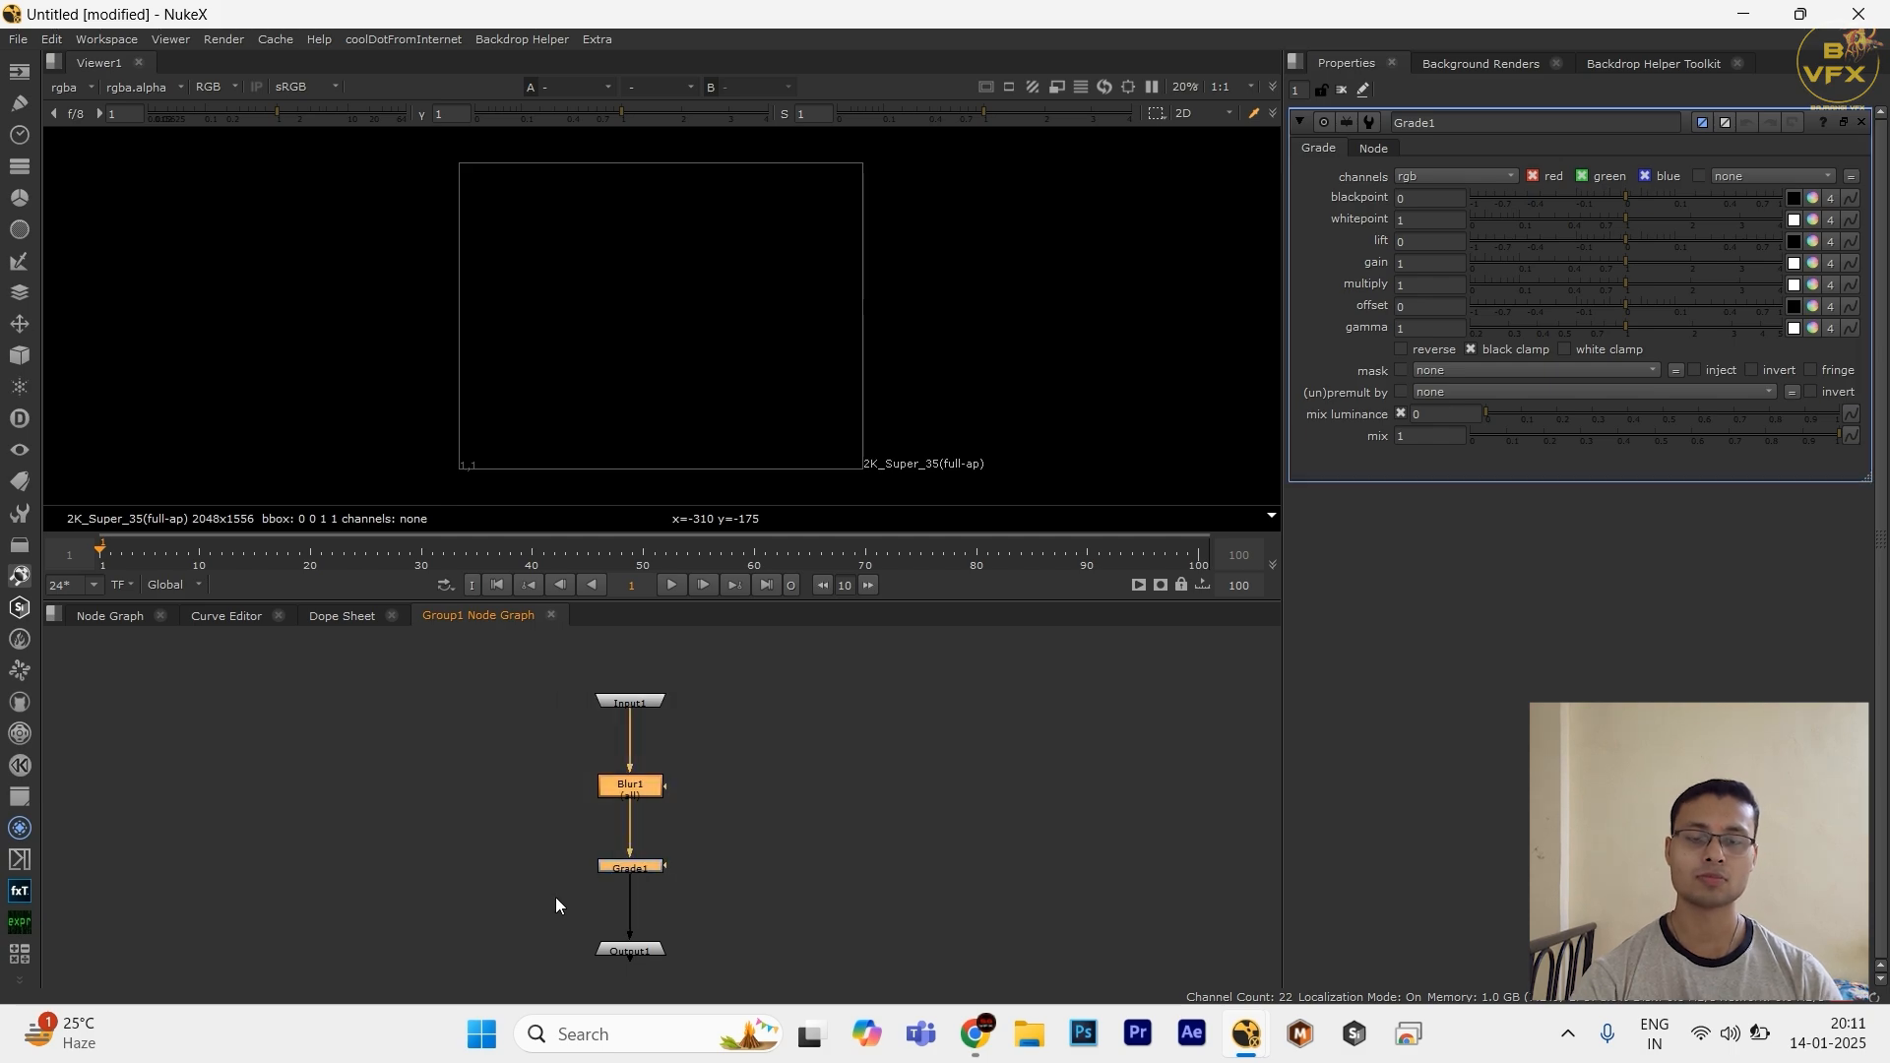
Step: Check the Group node's properties from the main node graph, then return to the group's internal nodes
{"action": "left_click", "coordinate": [111, 615]}
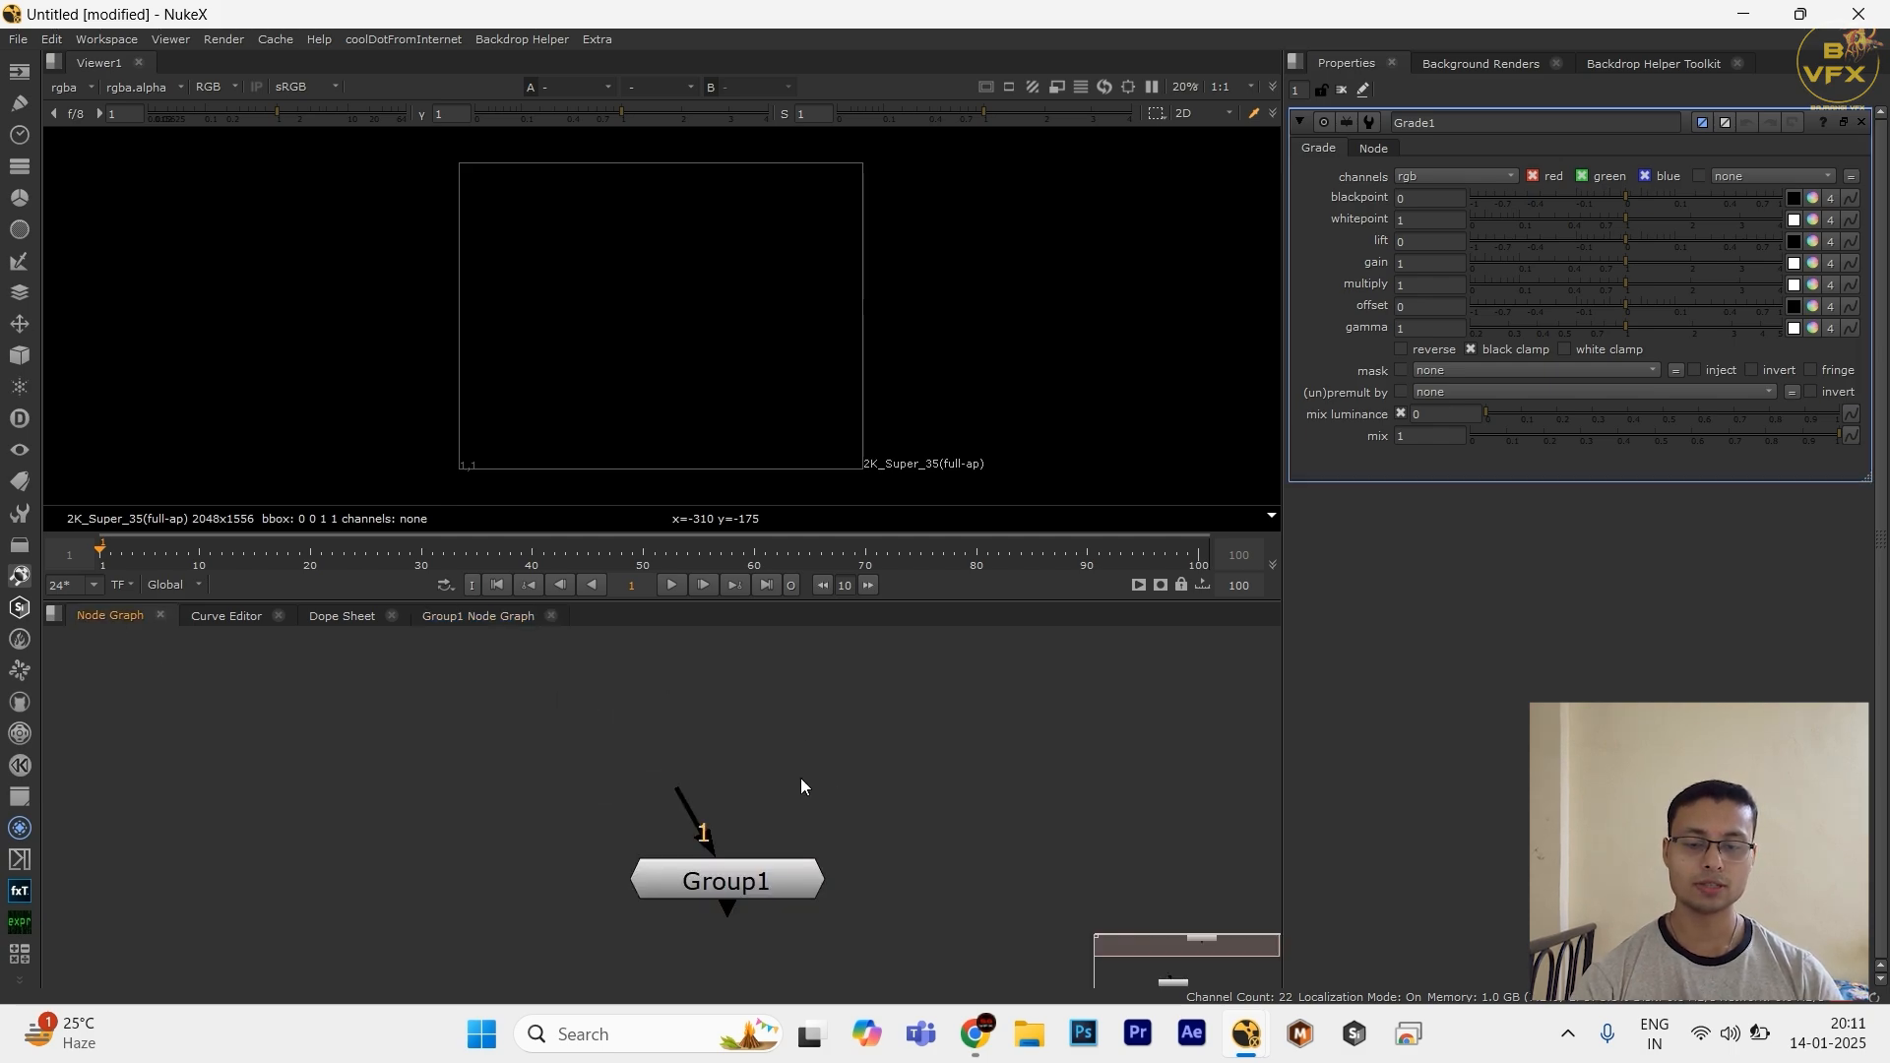
{"action": "left_click", "coordinate": [730, 882]}
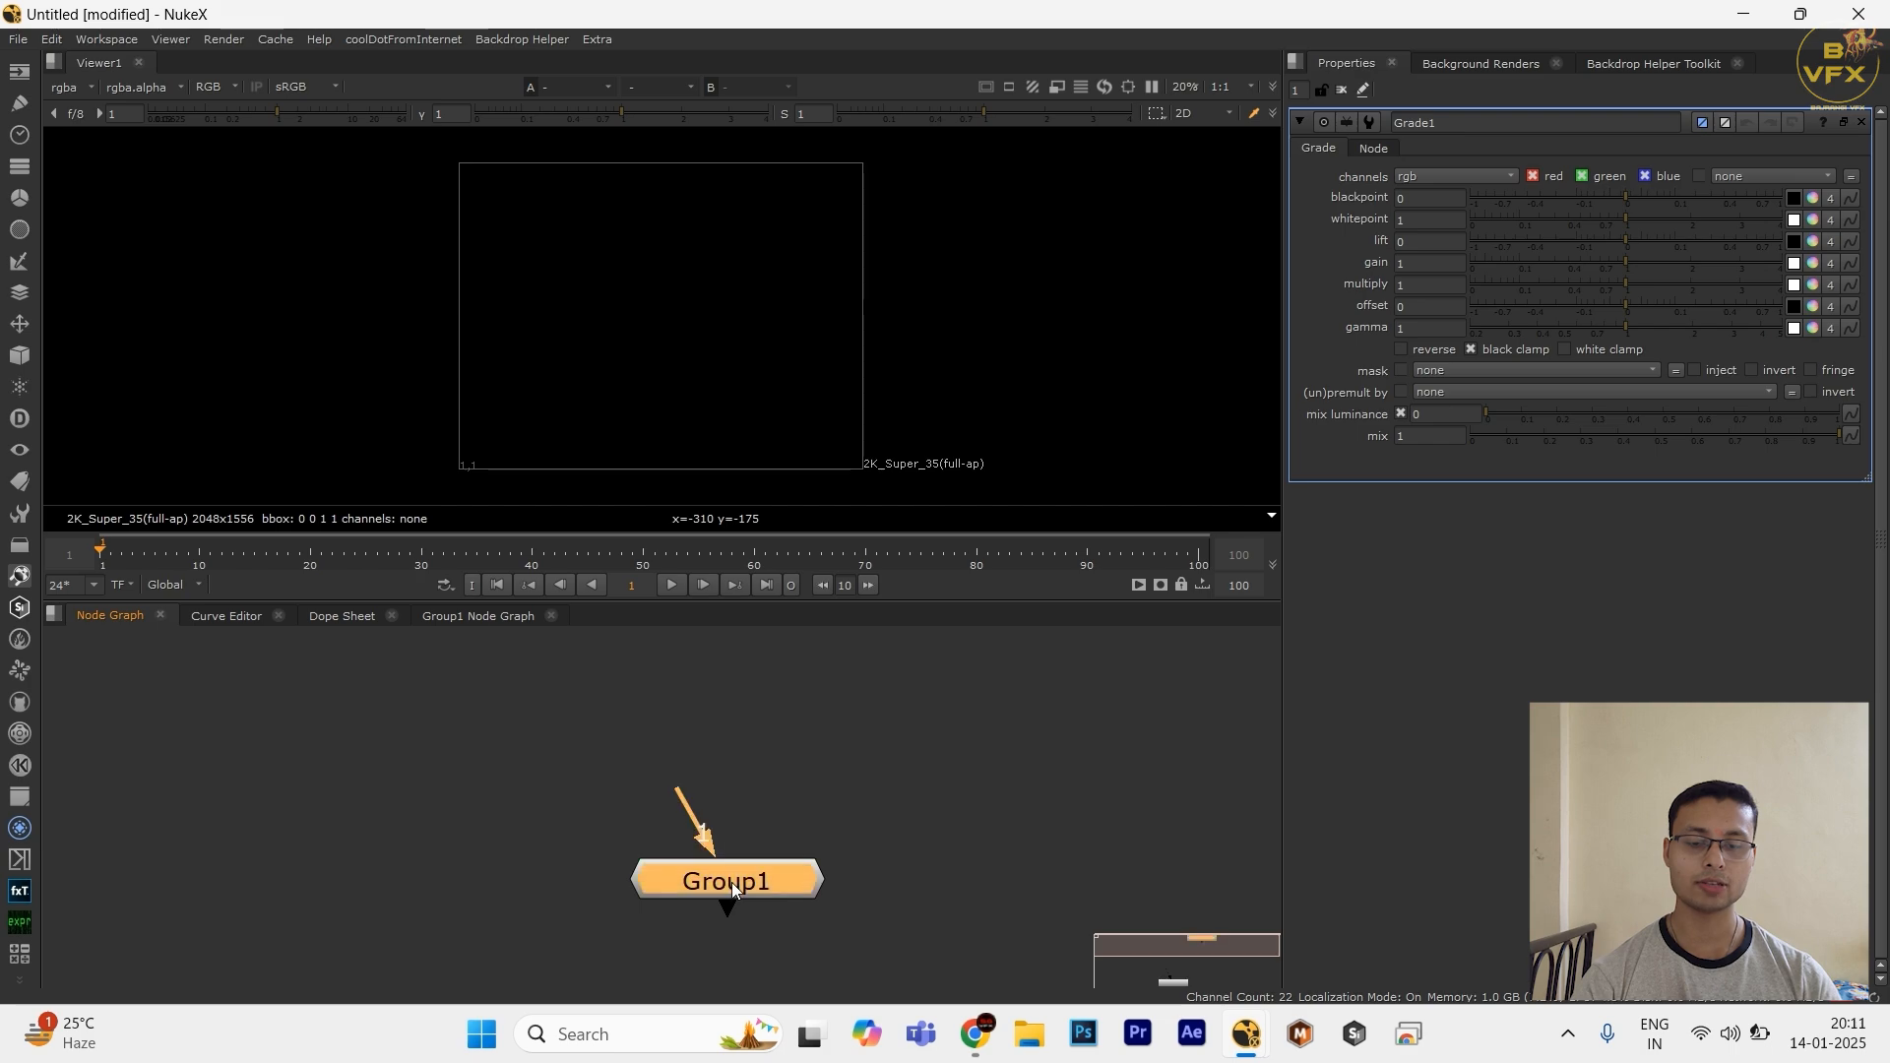
{"action": "double_click", "coordinate": [730, 882]}
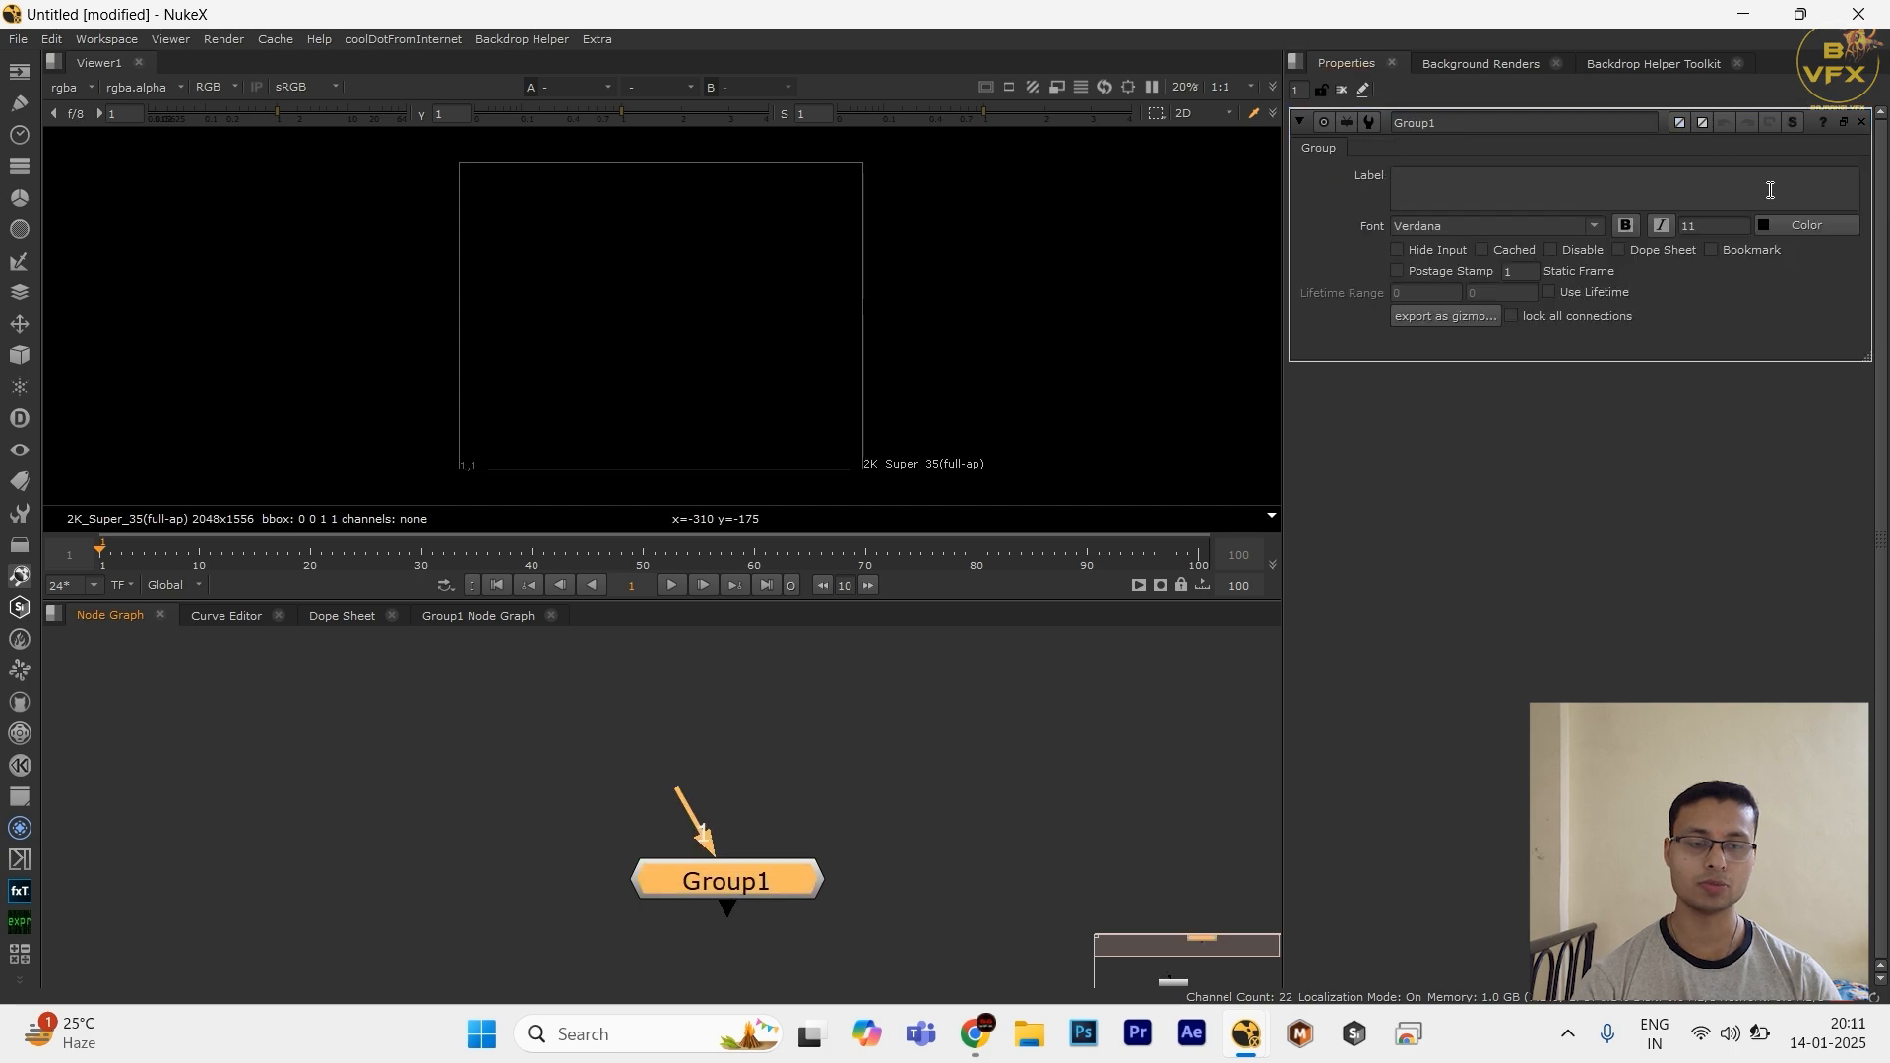
{"action": "left_click", "coordinate": [461, 616]}
{"action": "left_click_drag", "start_coordinate": [913, 705], "coordinate": [380, 888]}
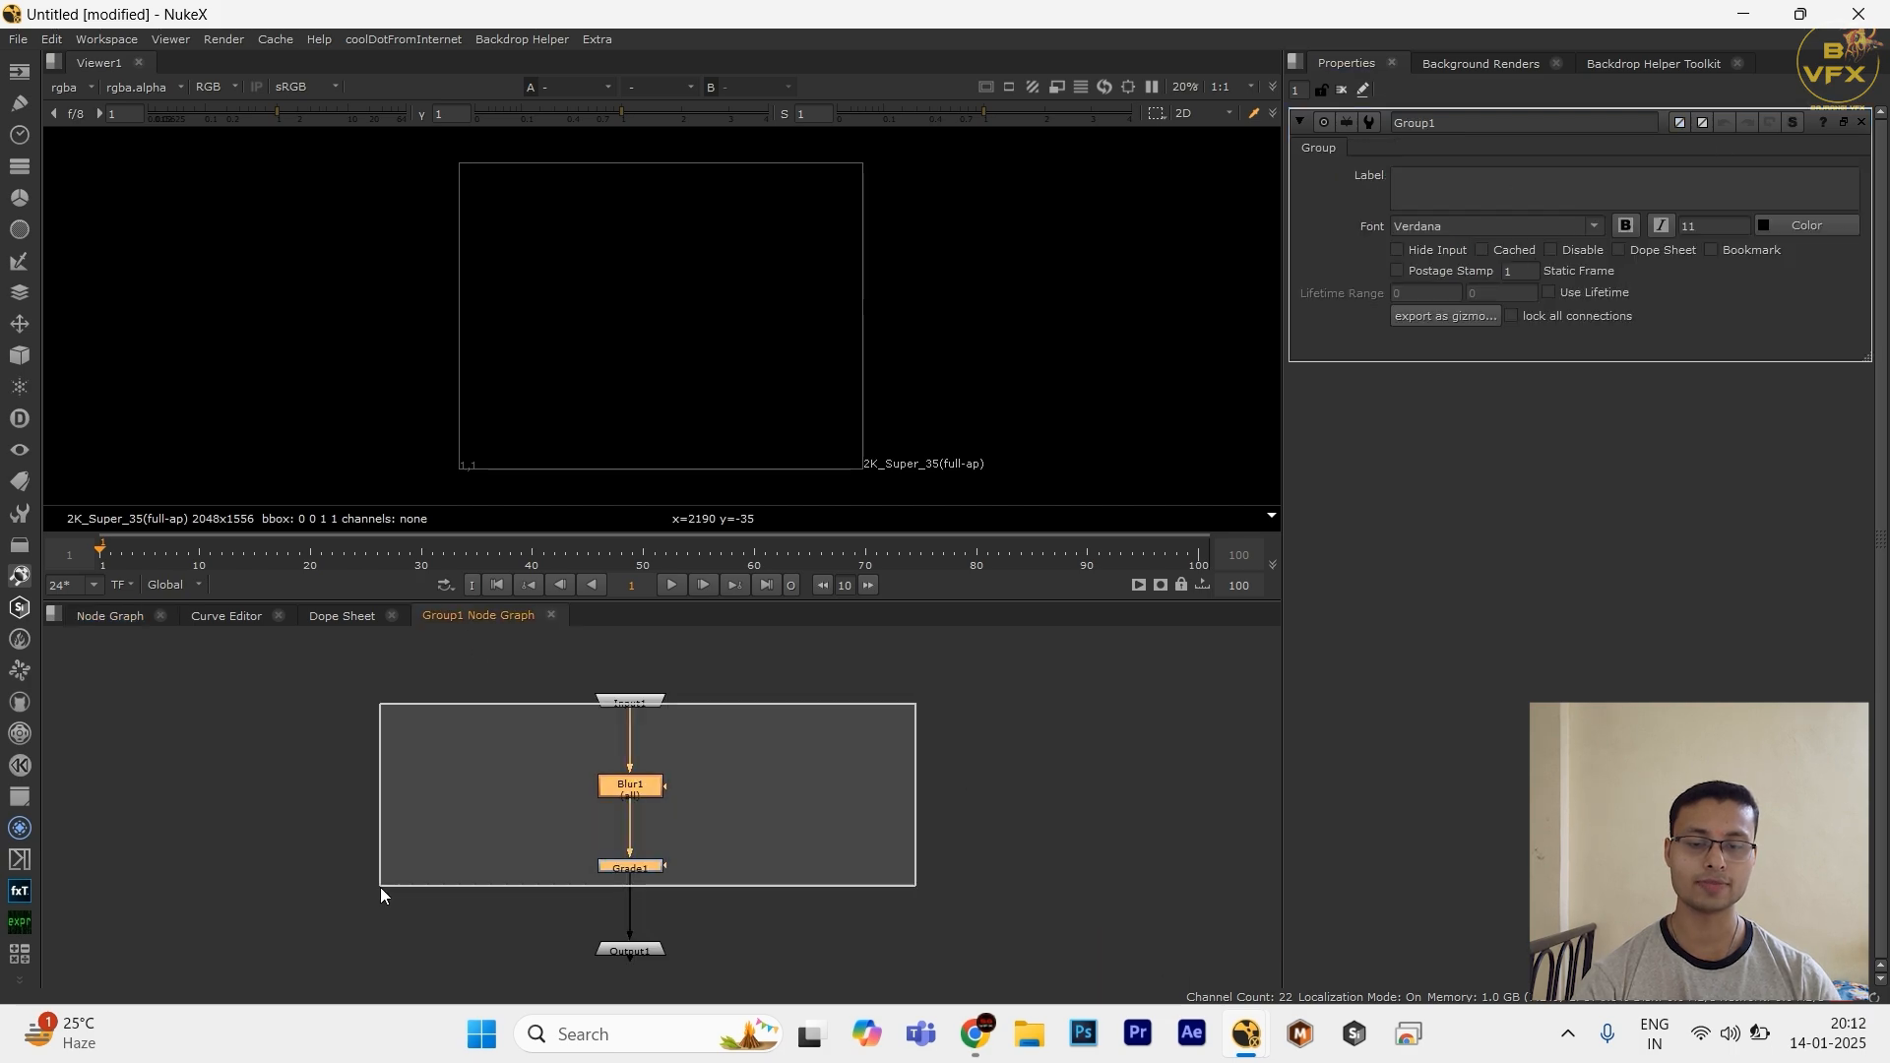
Step: Rename the group's Input node as Src and check the Group node's input arrow in the main node graph
{"action": "double_click", "coordinate": [609, 703]}
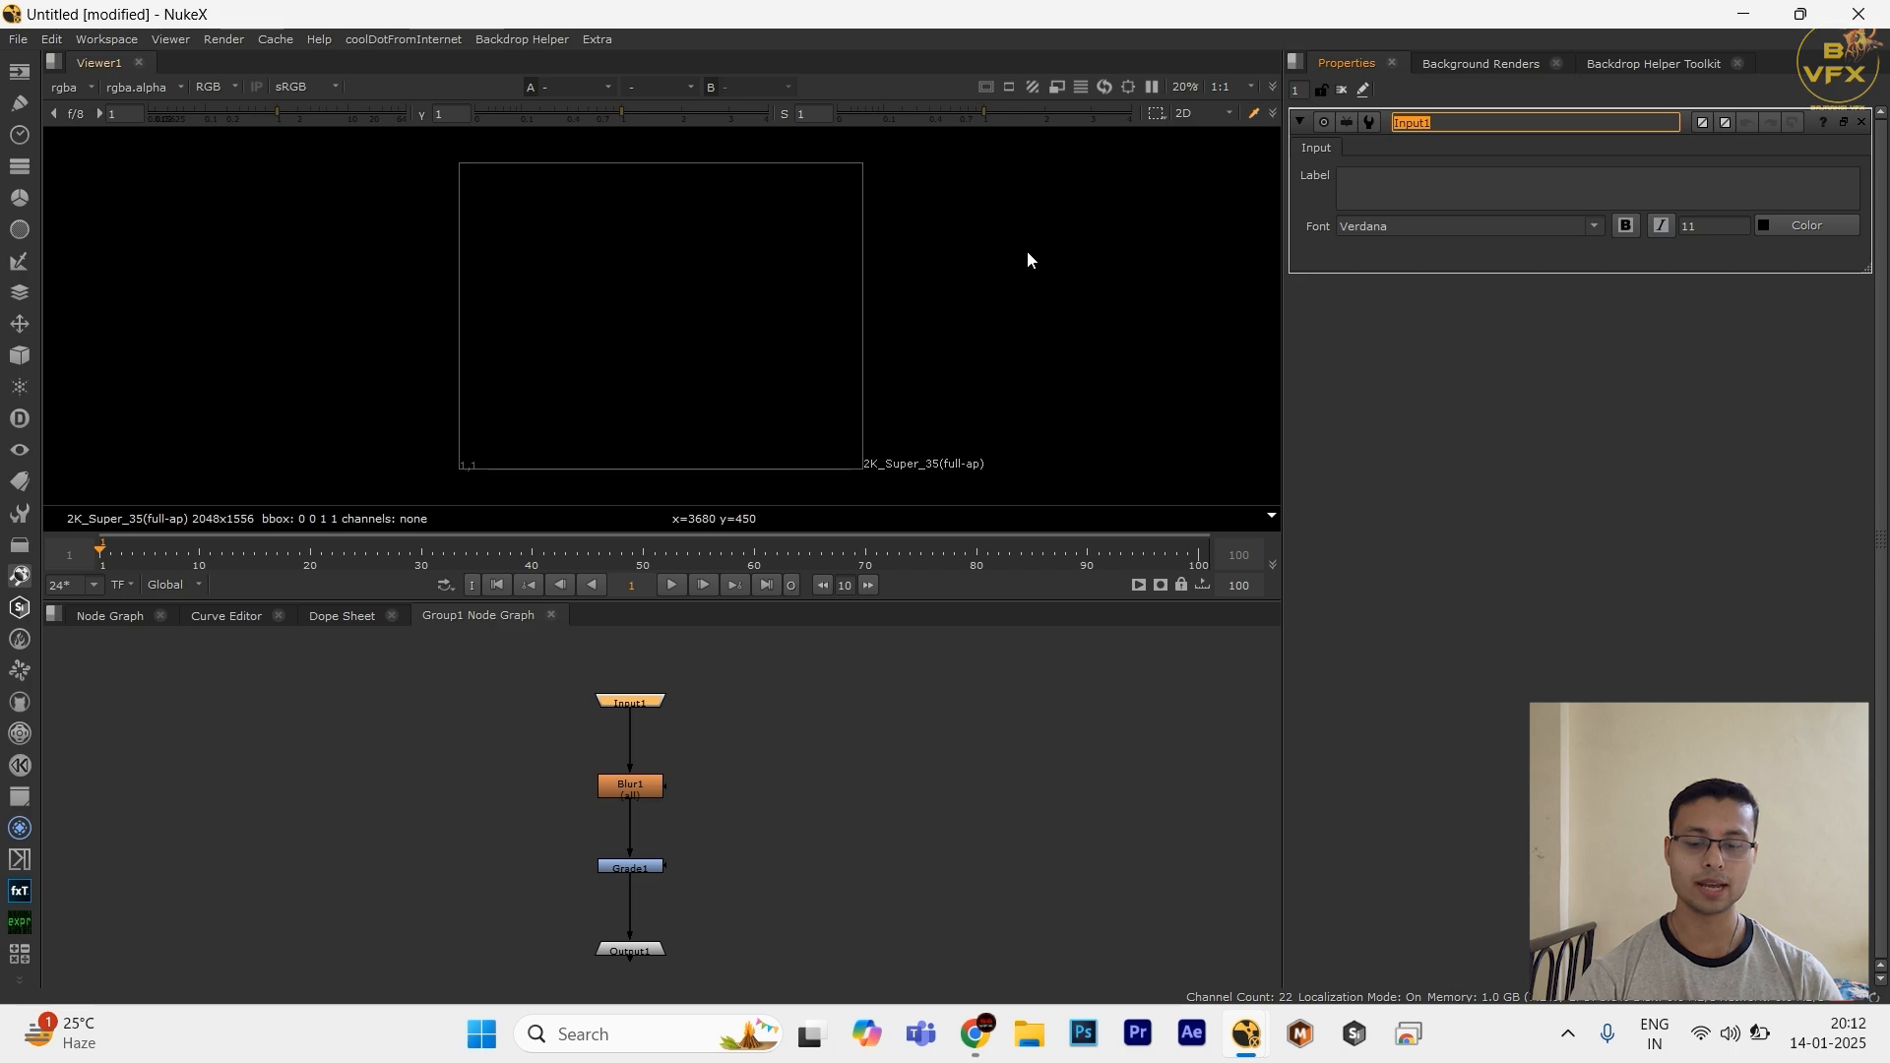
{"action": "type", "text": "Src"}
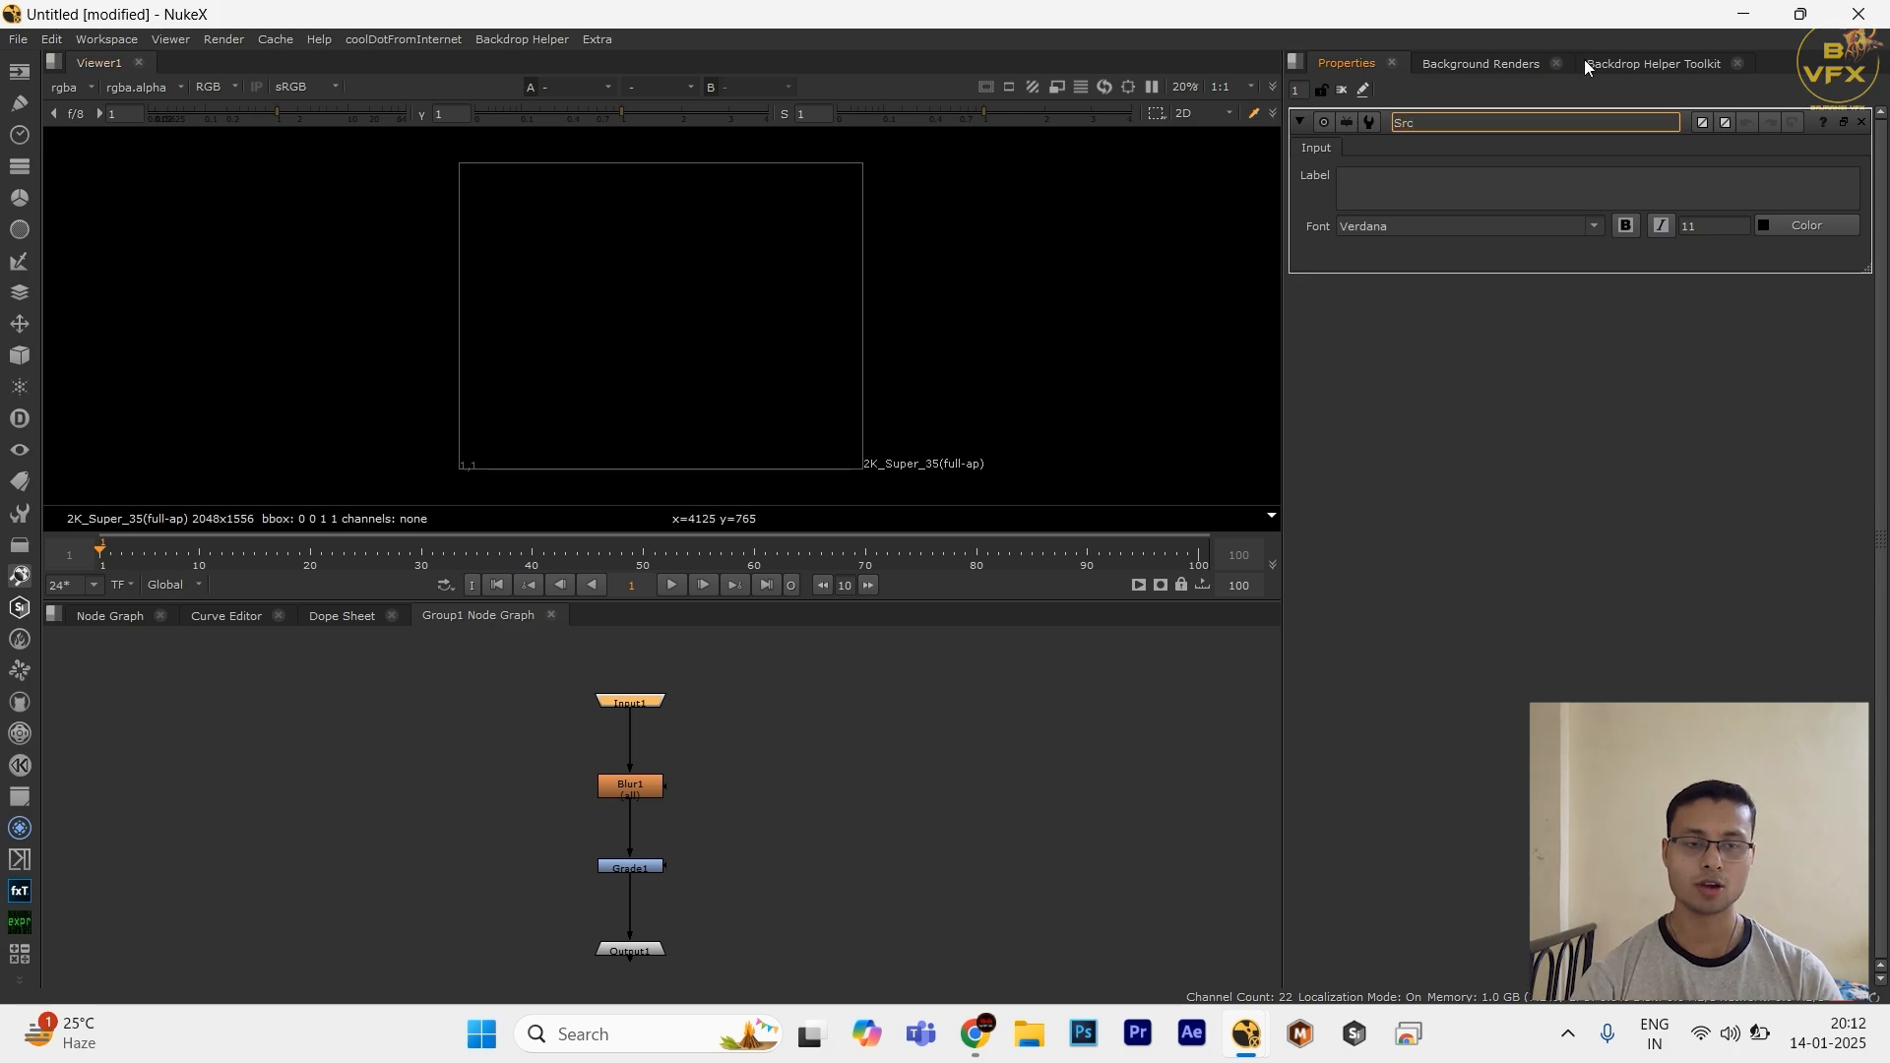
{"action": "left_click", "coordinate": [327, 832]}
{"action": "left_click", "coordinate": [70, 616]}
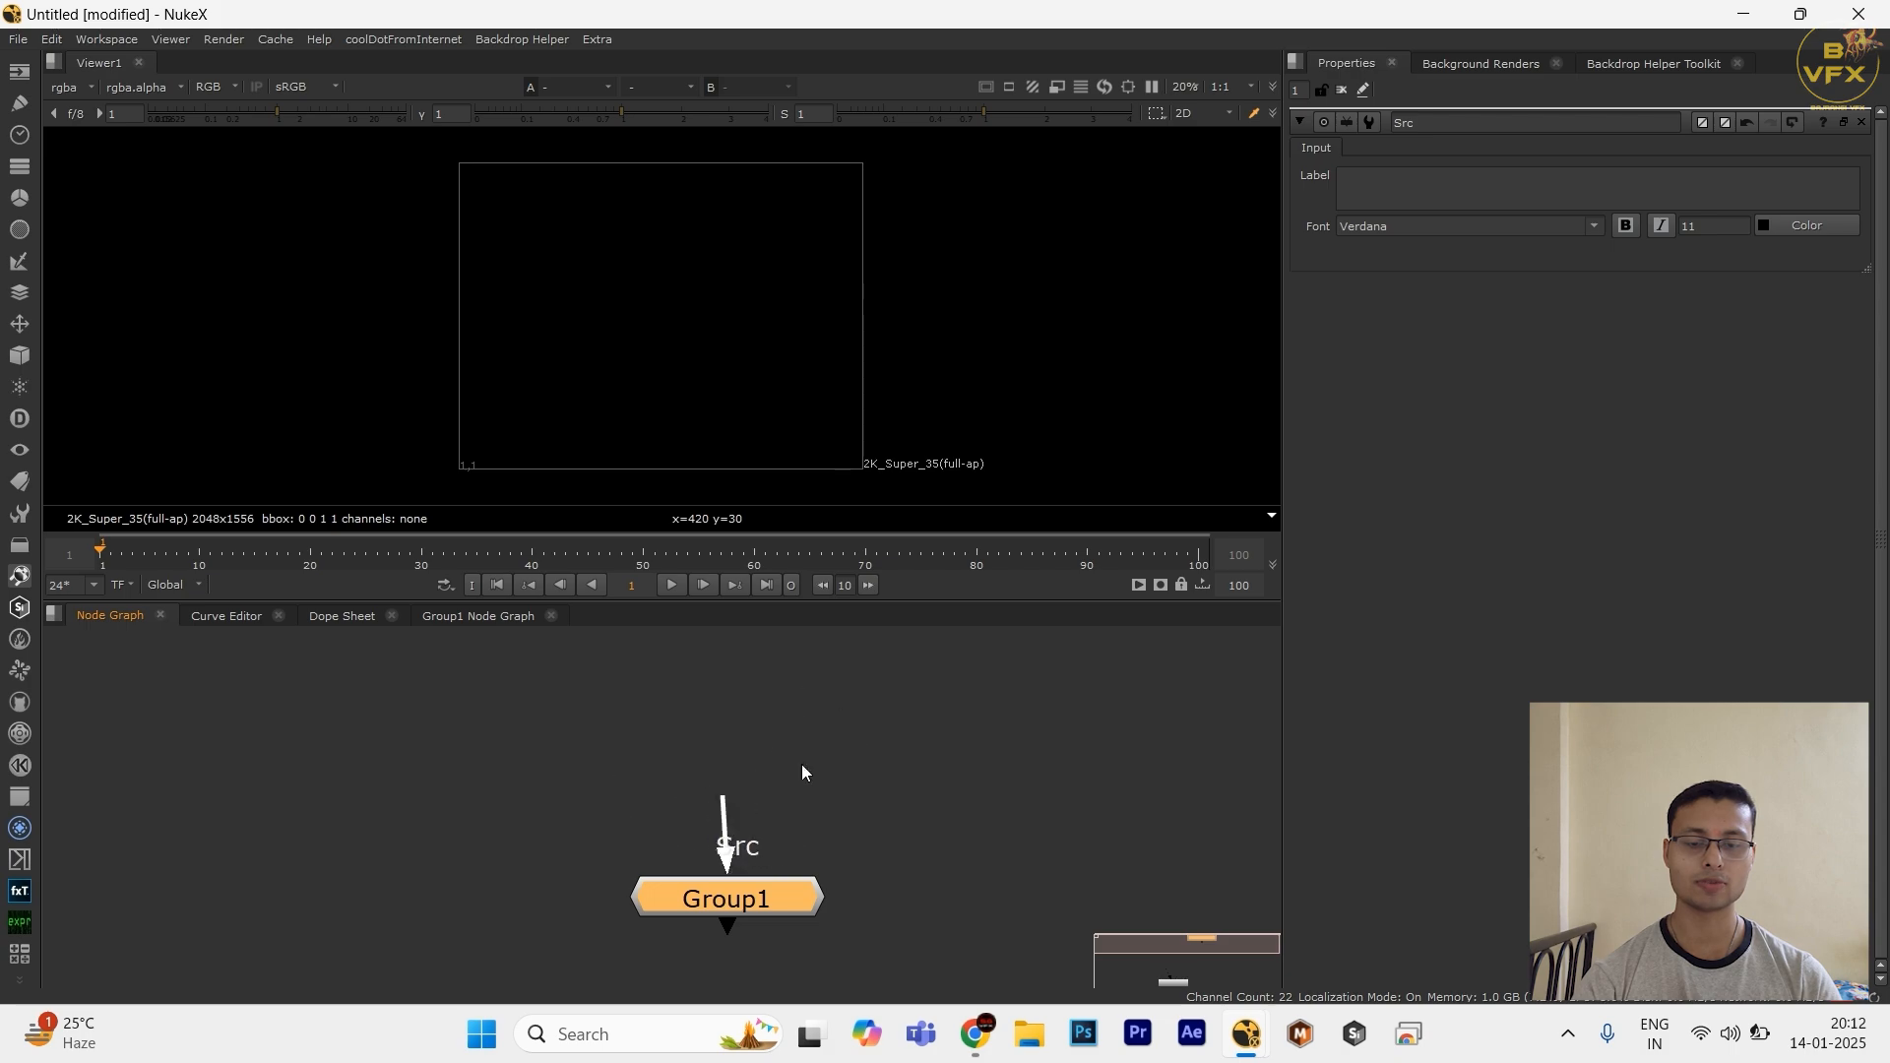
{"action": "left_click_drag", "start_coordinate": [727, 753], "coordinate": [761, 694]}
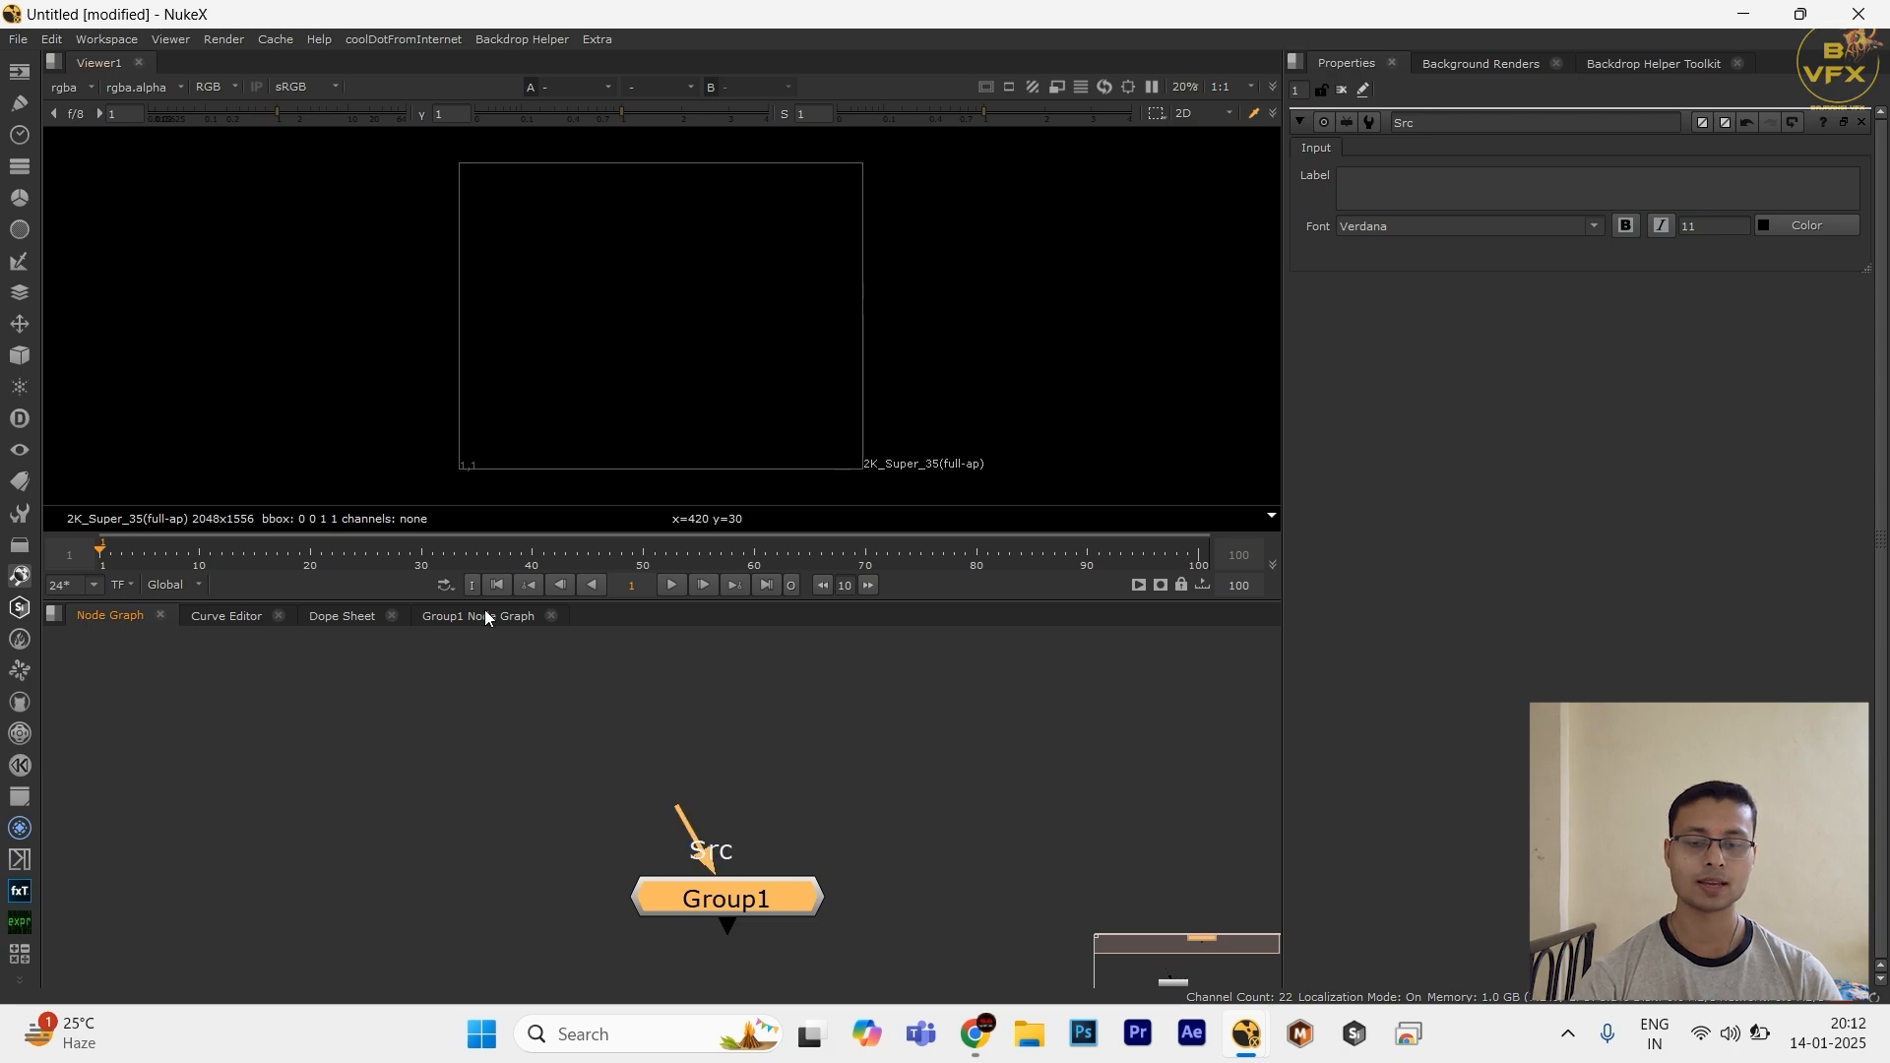
Step: Review the Blur and Grade nodes inside the group, then the Group node that contains them in the main node graph
{"action": "left_click", "coordinate": [485, 611]}
{"action": "left_click", "coordinate": [617, 788]}
{"action": "left_click_drag", "start_coordinate": [362, 728], "coordinate": [872, 885]}
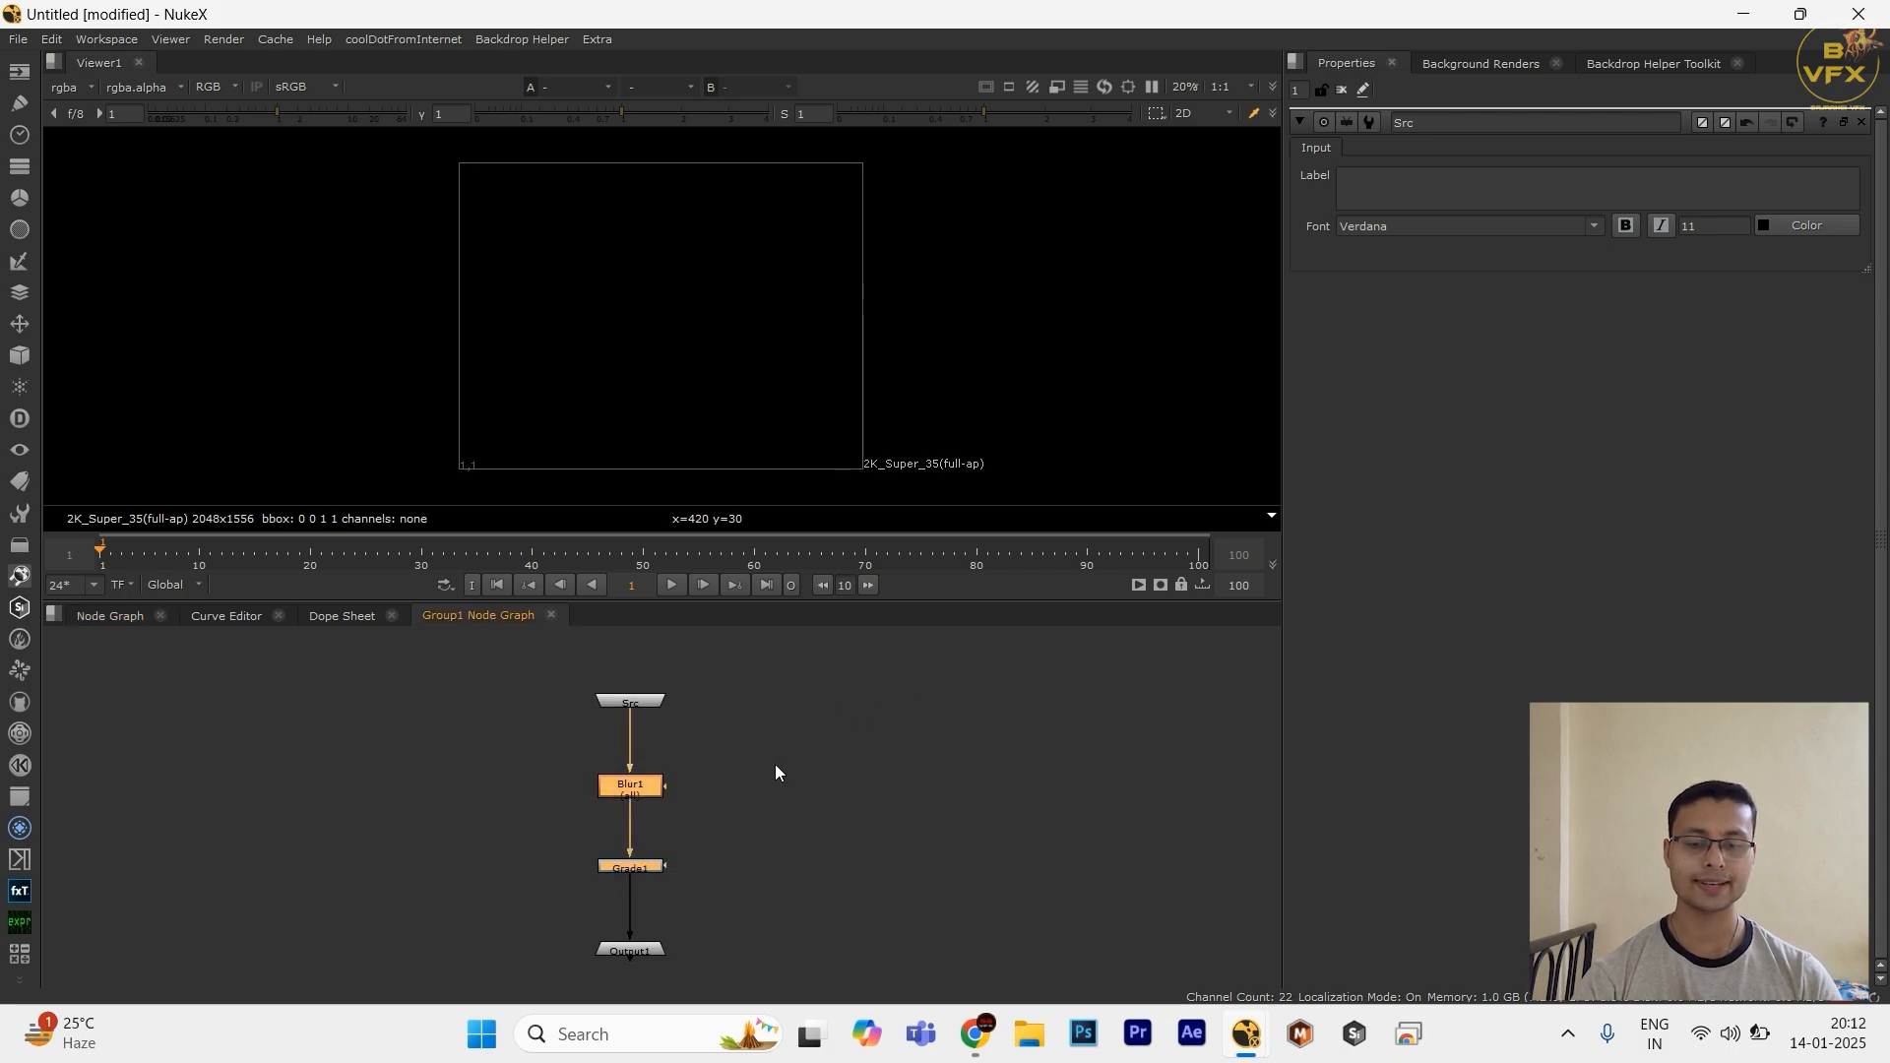
{"action": "left_click", "coordinate": [122, 611]}
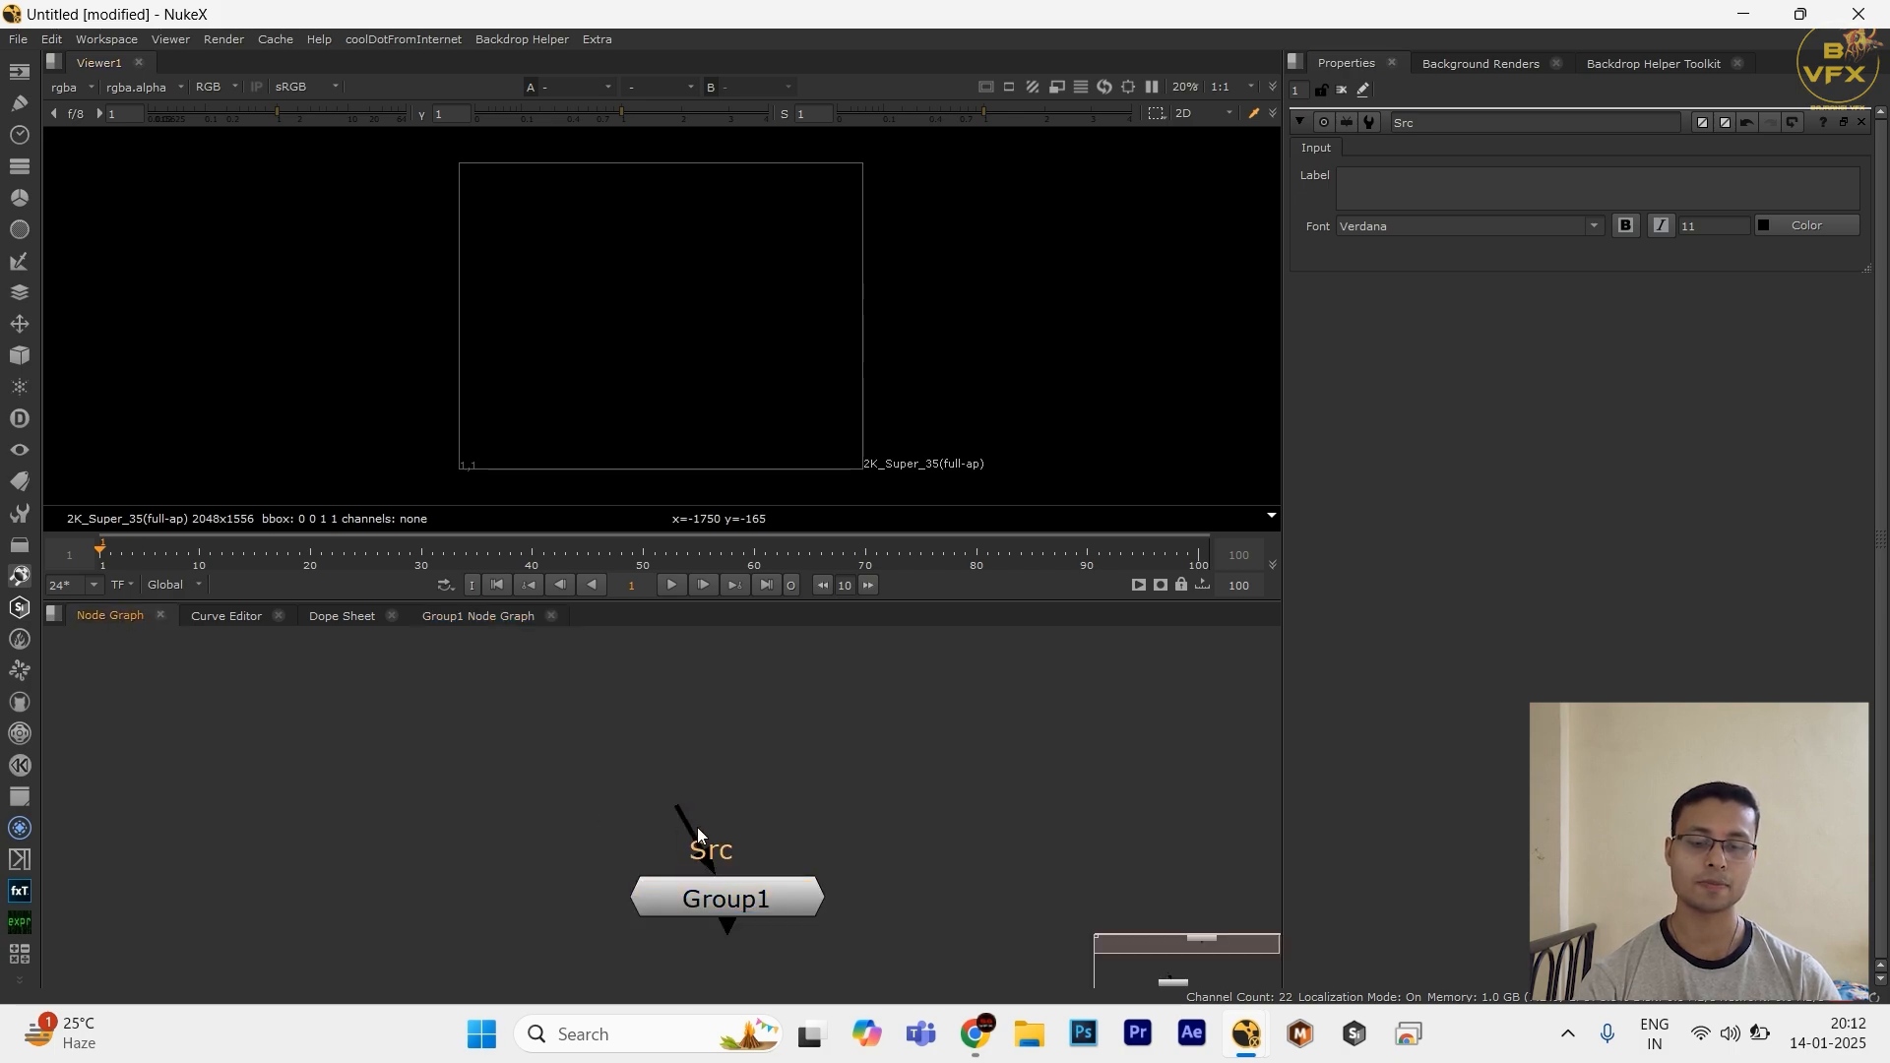
{"action": "scroll", "coordinate": [626, 852], "scroll_direction": "down", "scroll_amount": 3}
{"action": "scroll", "coordinate": [626, 858], "scroll_direction": "down", "scroll_amount": 1}
{"action": "left_click_drag", "start_coordinate": [538, 780], "coordinate": [787, 894]}
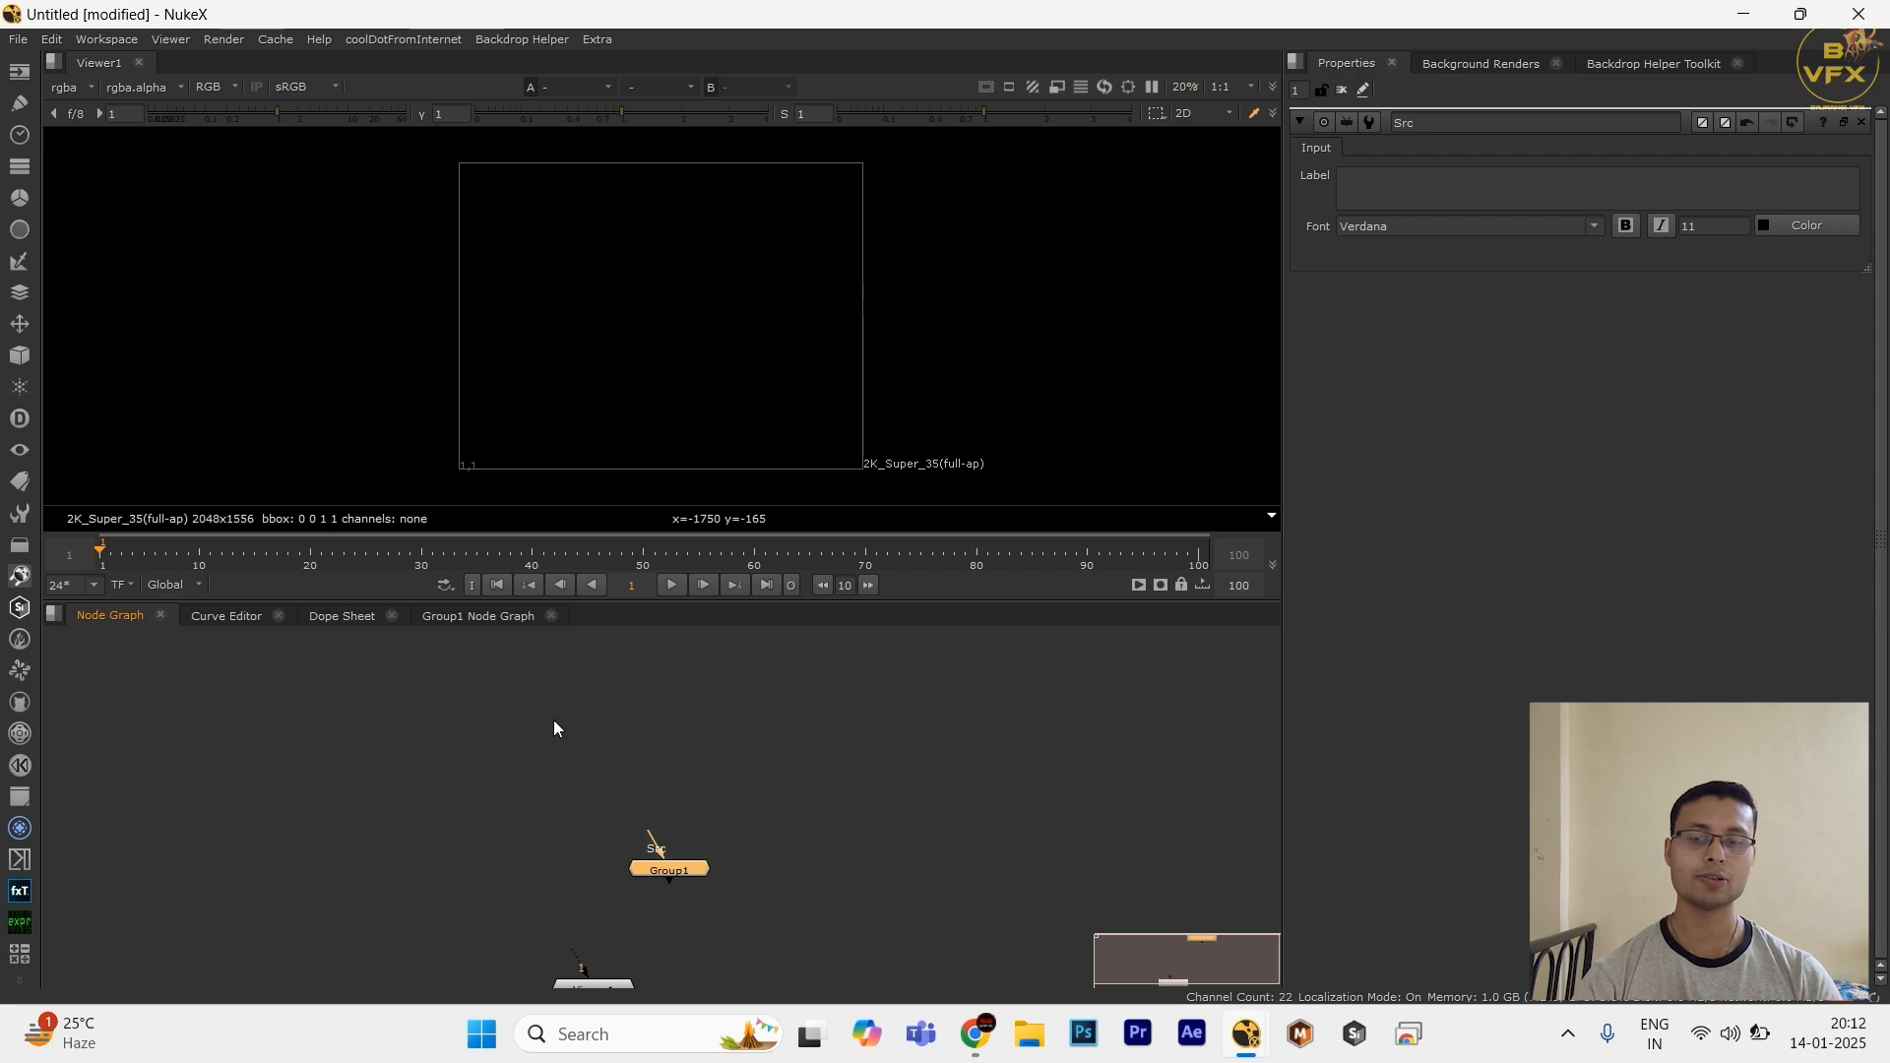
Step: Move the Blur and Grade nodes together further down inside the group, leaving more space below the Src node
{"action": "left_click", "coordinate": [483, 620]}
{"action": "left_click_drag", "start_coordinate": [469, 767], "coordinate": [817, 887]}
{"action": "left_click_drag", "start_coordinate": [502, 734], "coordinate": [757, 900]}
{"action": "left_click_drag", "start_coordinate": [624, 785], "coordinate": [626, 817]}
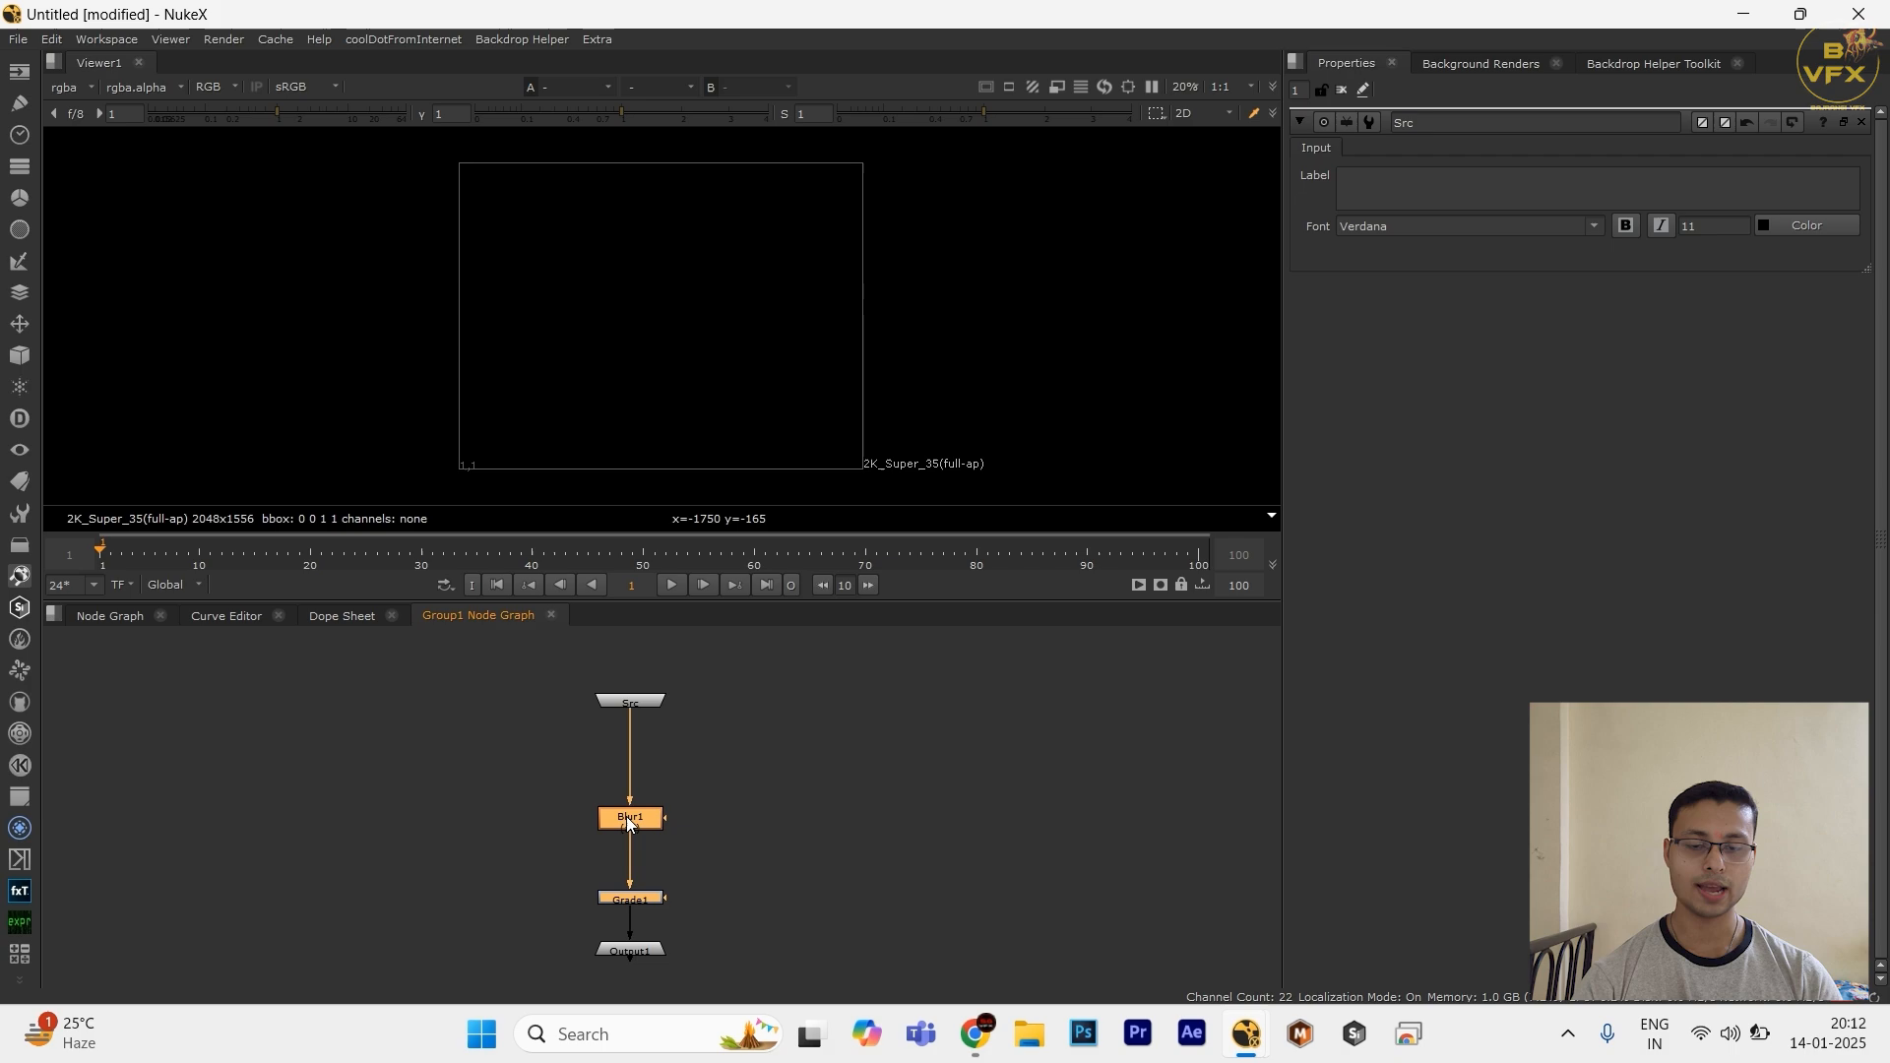
Step: Add an unconnected Roto node and a Copy node beside the Src node inside the group
{"action": "left_click", "coordinate": [445, 732]}
{"action": "key", "text": "o"}
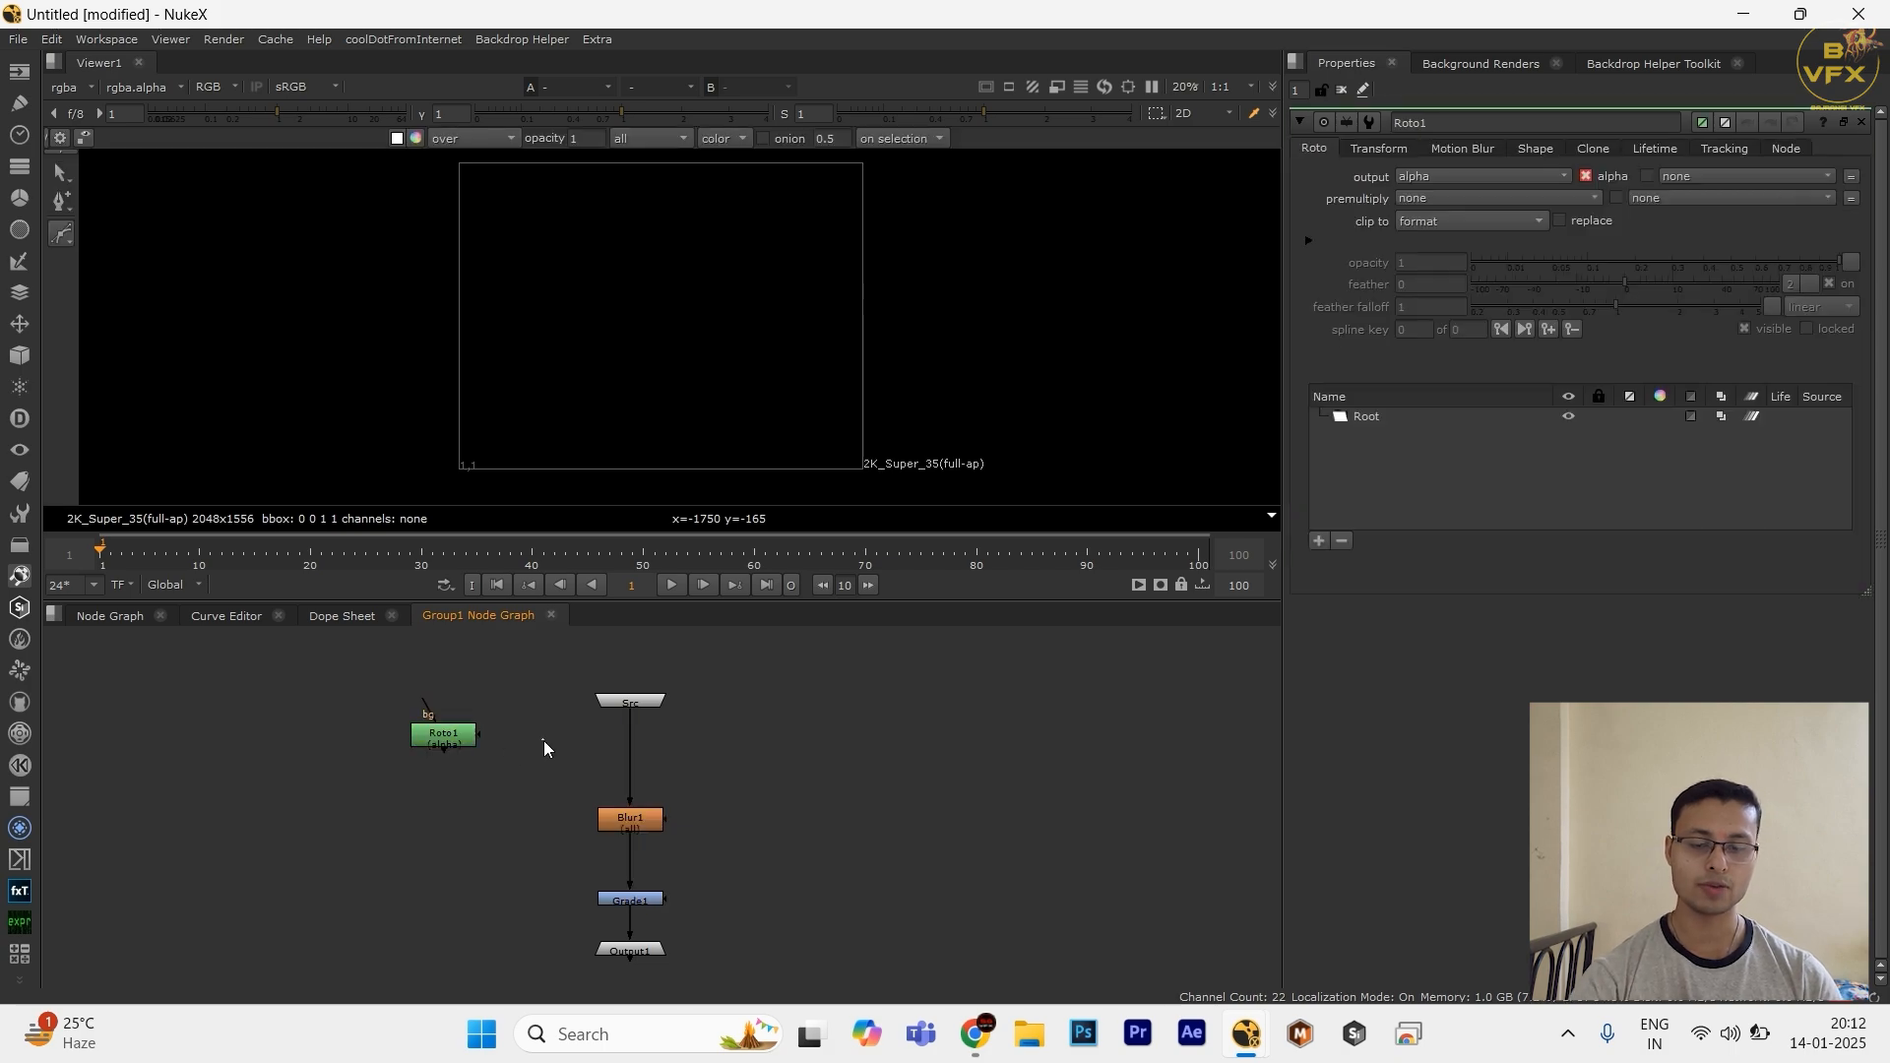
{"action": "key", "text": "k"}
{"action": "scroll", "coordinate": [547, 751], "scroll_direction": "up", "scroll_amount": 2}
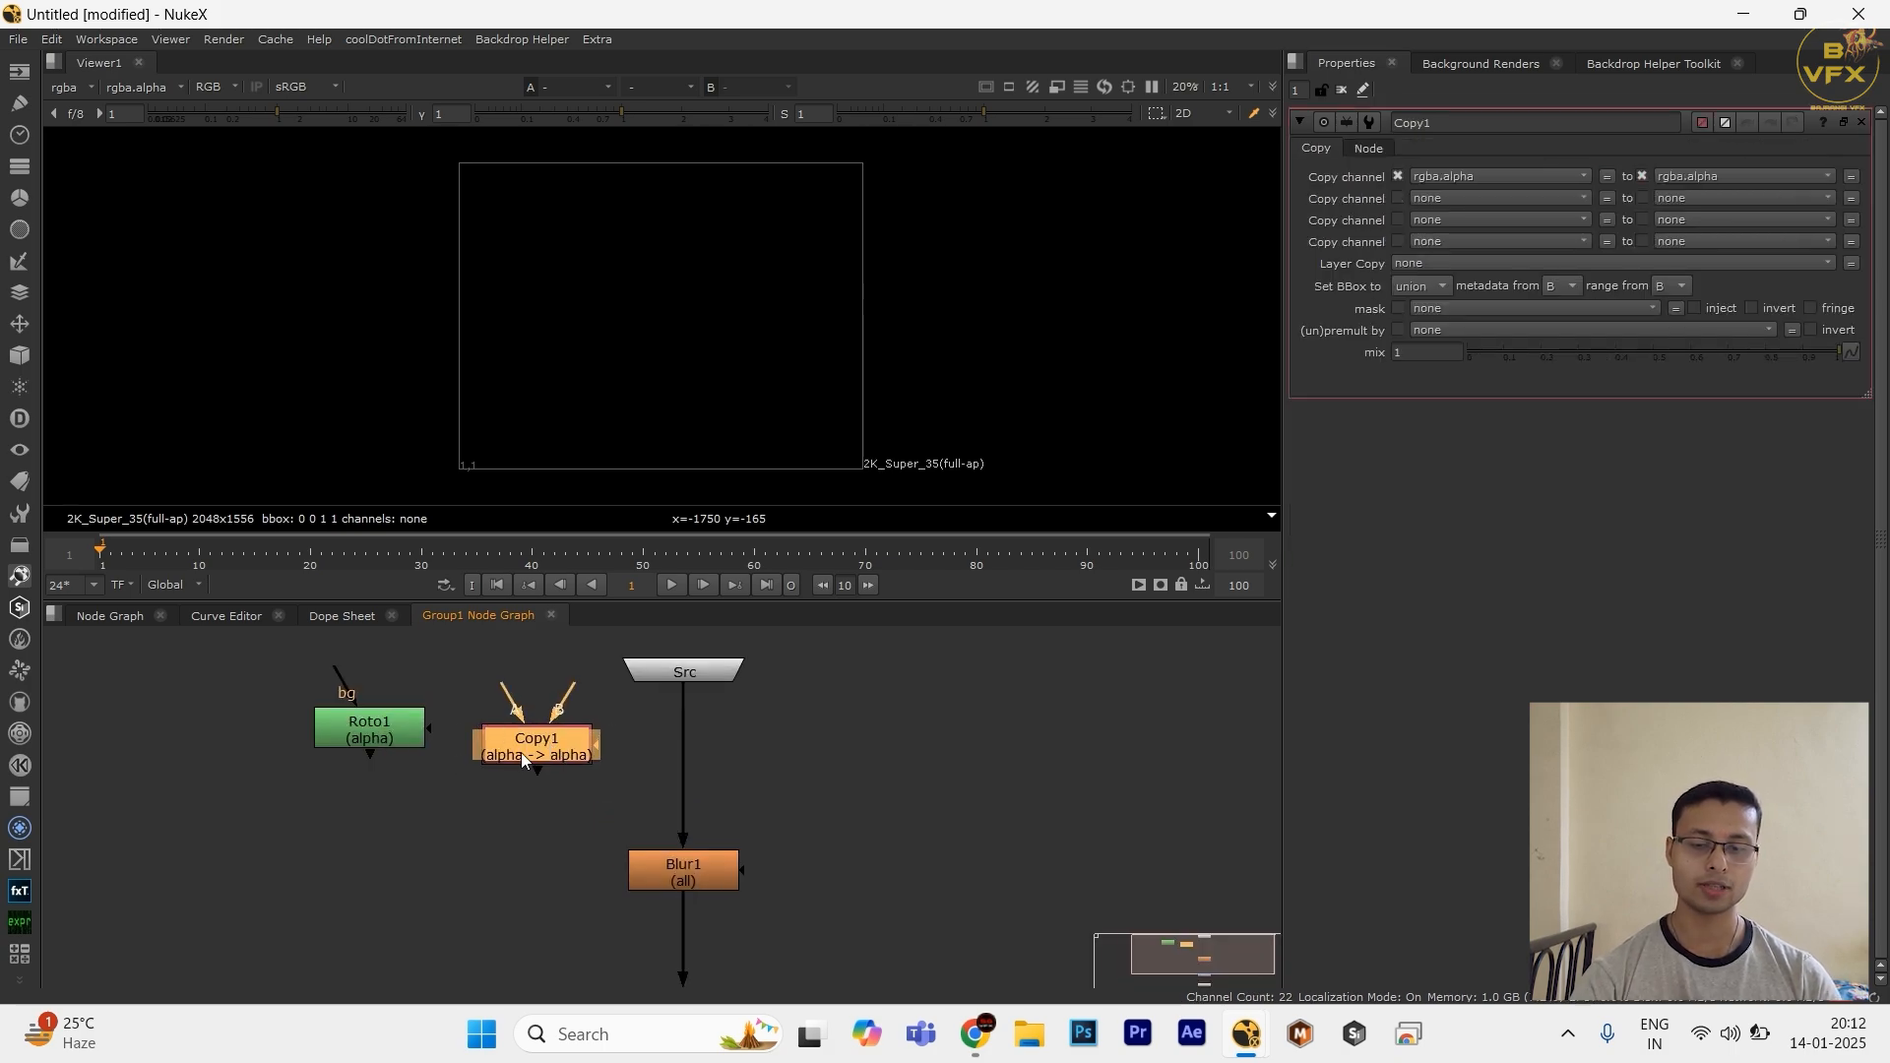
Step: Insert the Copy node between Src and Blur, connect the Roto node to its A input, and check the Group node in the main graph
{"action": "left_click_drag", "start_coordinate": [521, 752], "coordinate": [385, 787]}
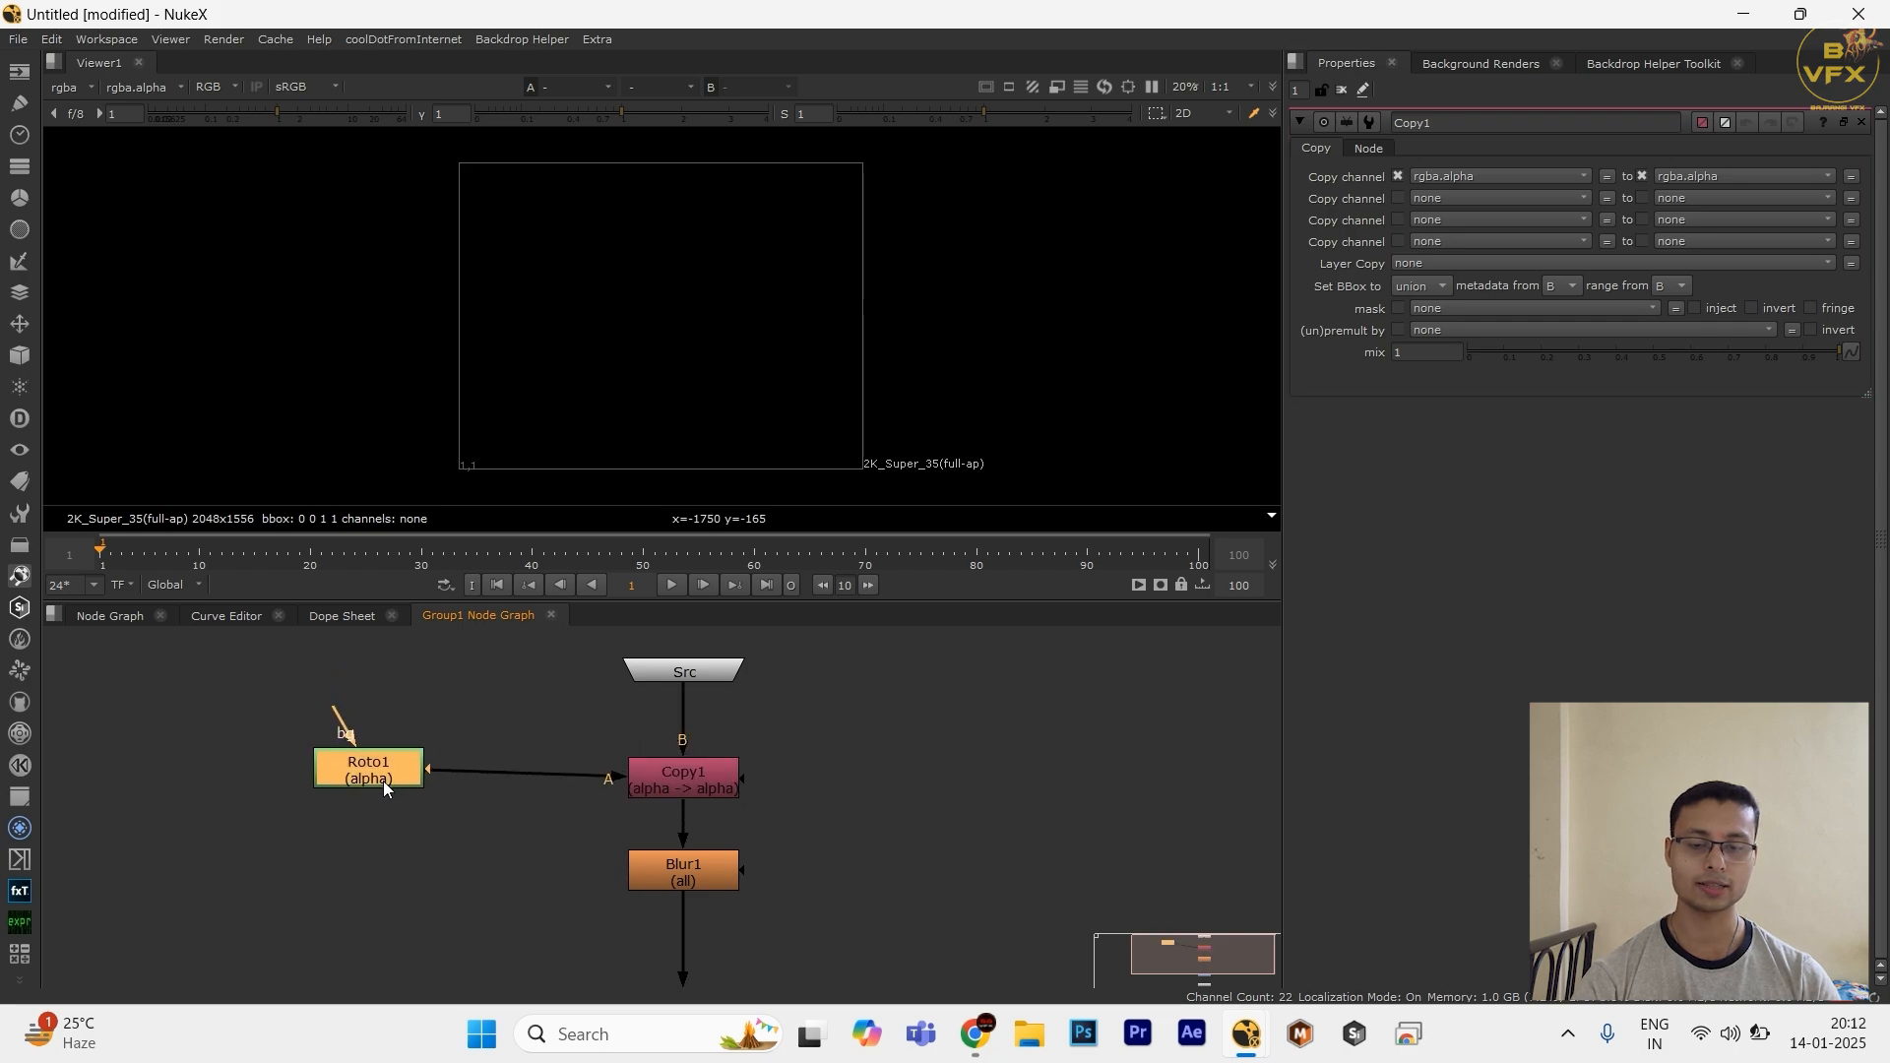
{"action": "left_click", "coordinate": [112, 616]}
{"action": "left_click_drag", "start_coordinate": [654, 838], "coordinate": [469, 651]}
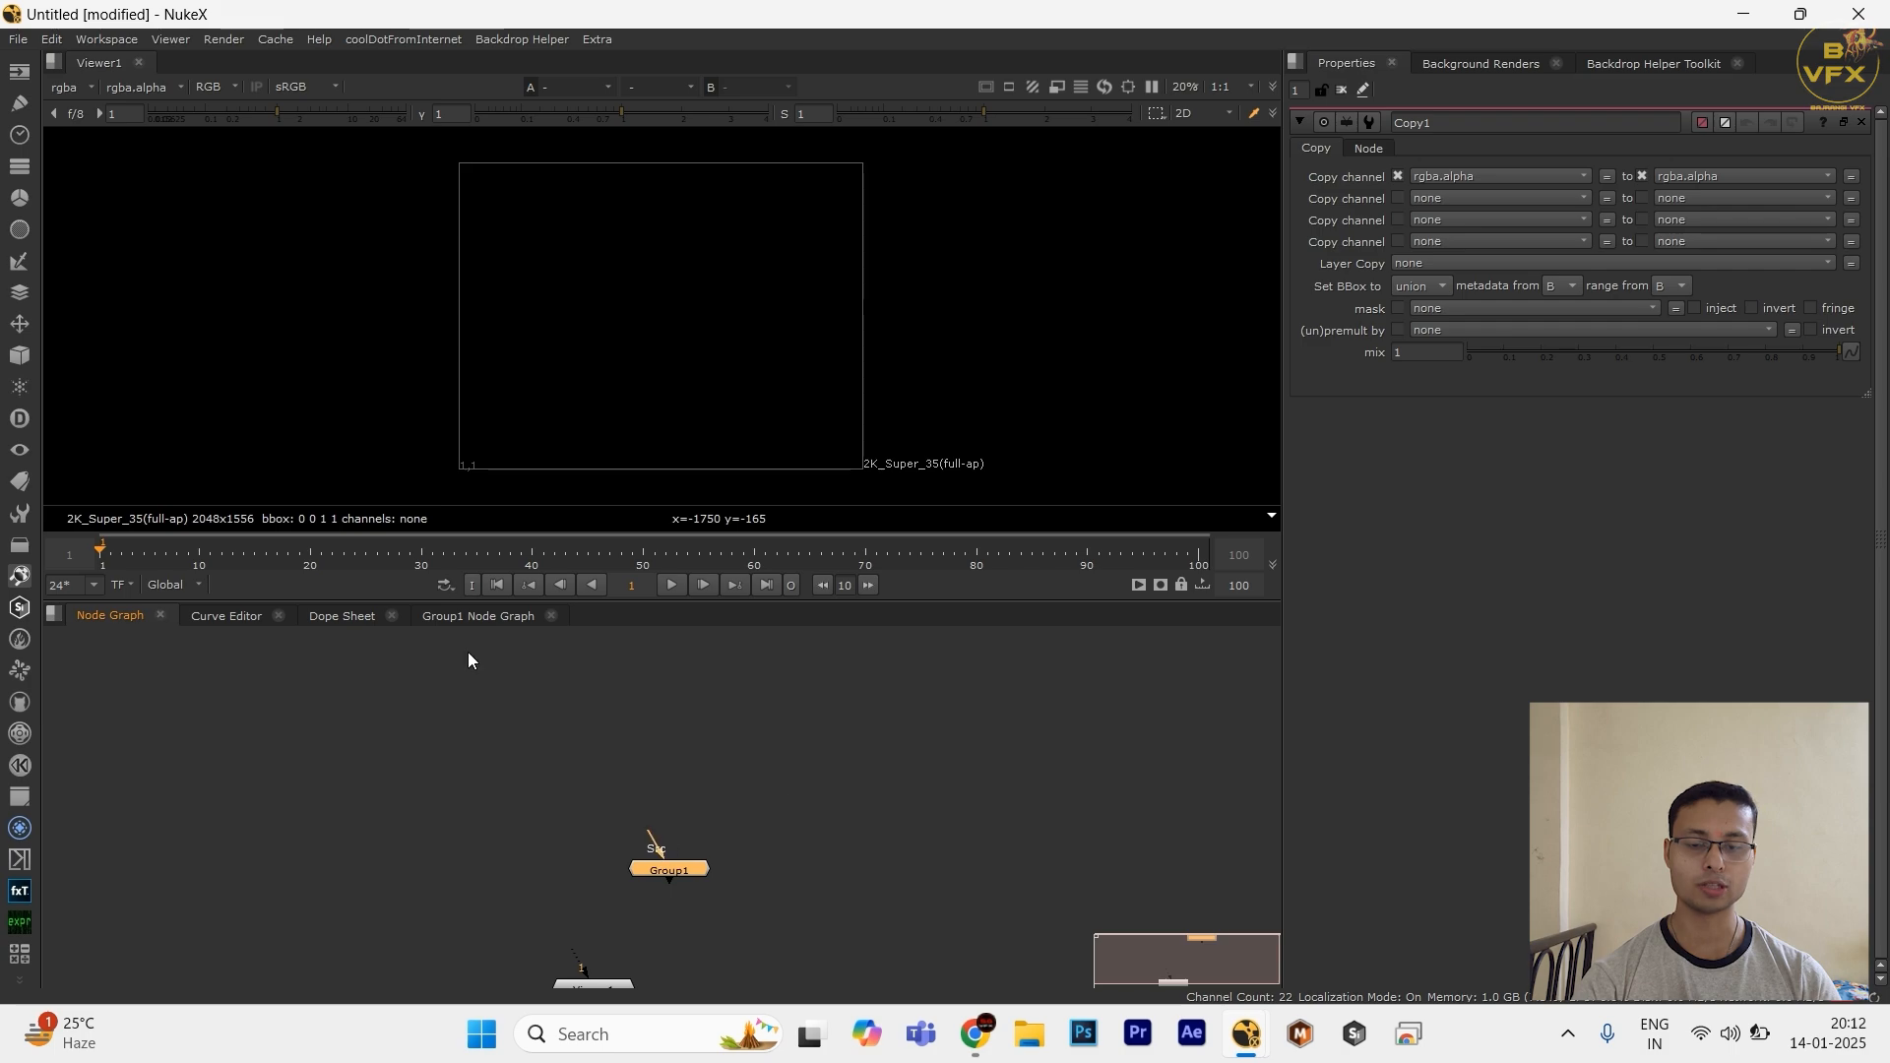
{"action": "left_click", "coordinate": [663, 710]}
{"action": "left_click", "coordinate": [476, 617]}
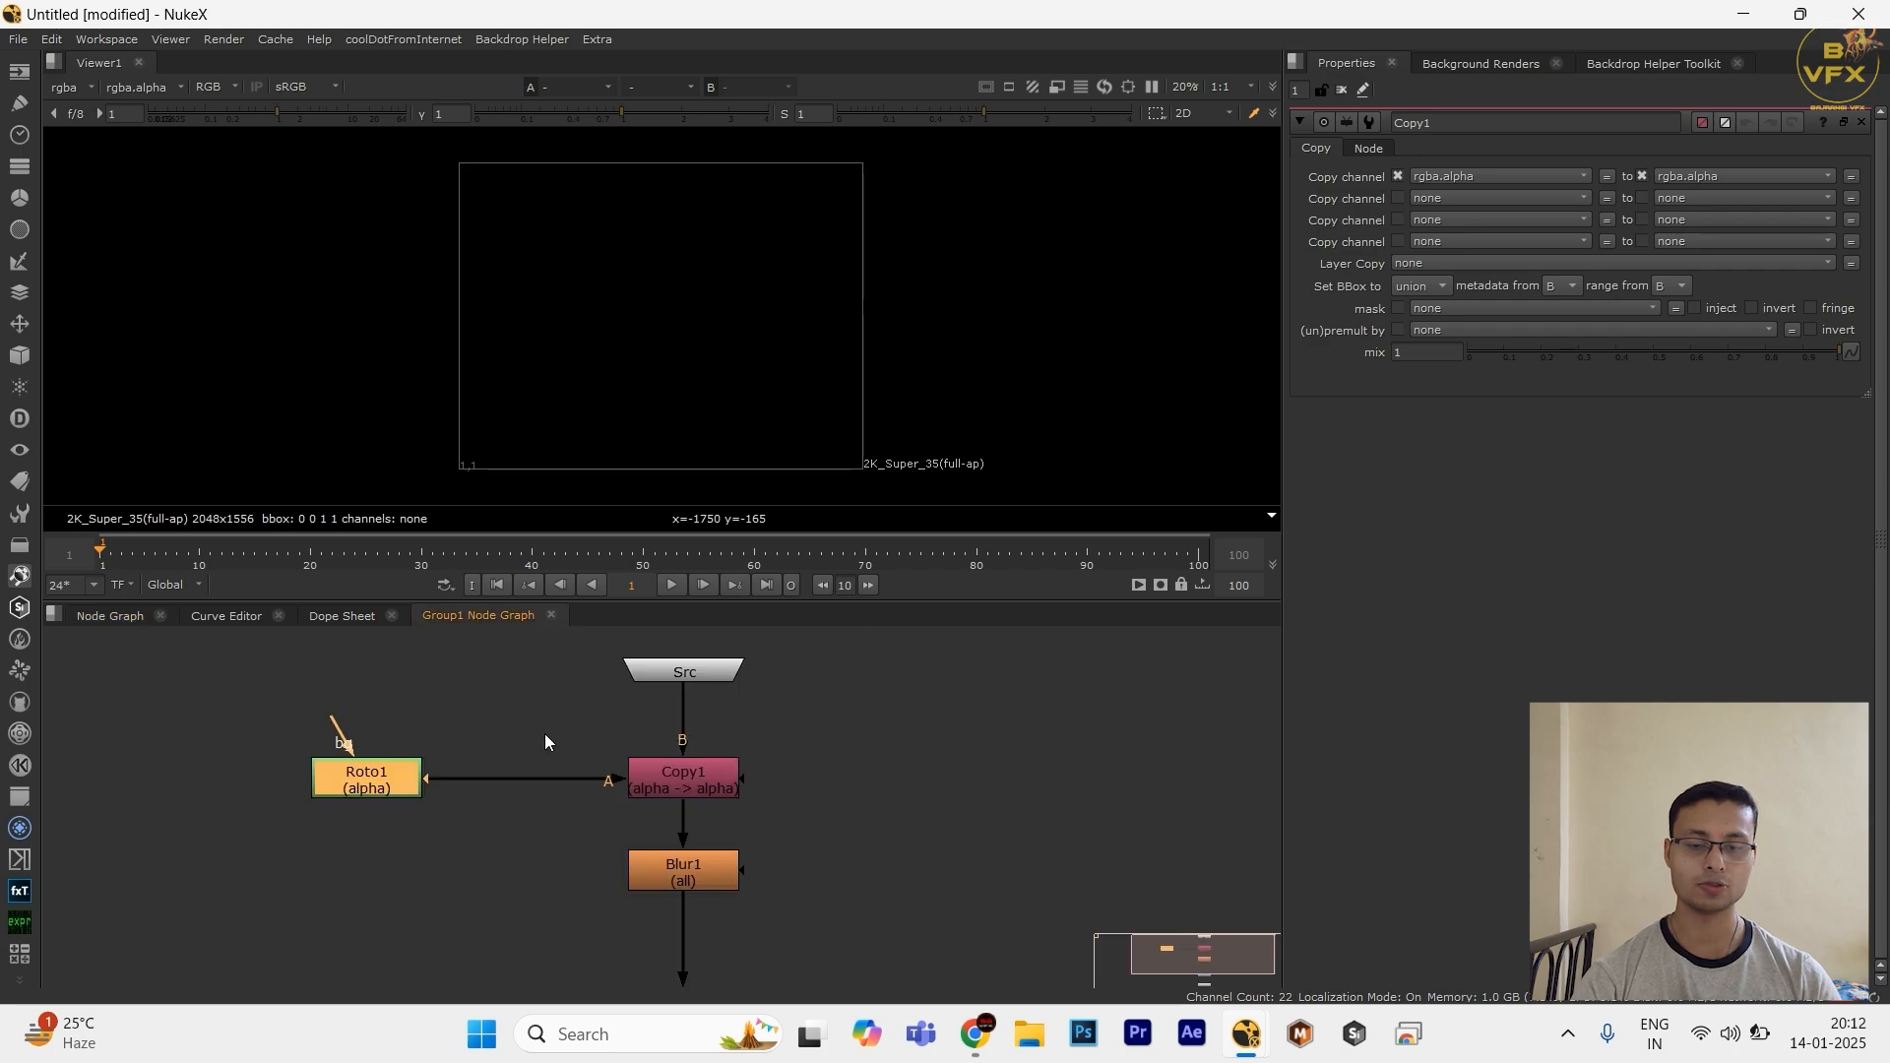
Step: Add a second Input node inside the group and connect it to the Roto node's bg input
{"action": "scroll", "coordinate": [545, 734], "scroll_direction": "down", "scroll_amount": 1}
{"action": "left_click_drag", "start_coordinate": [521, 687], "coordinate": [622, 735]}
{"action": "left_click", "coordinate": [618, 735]}
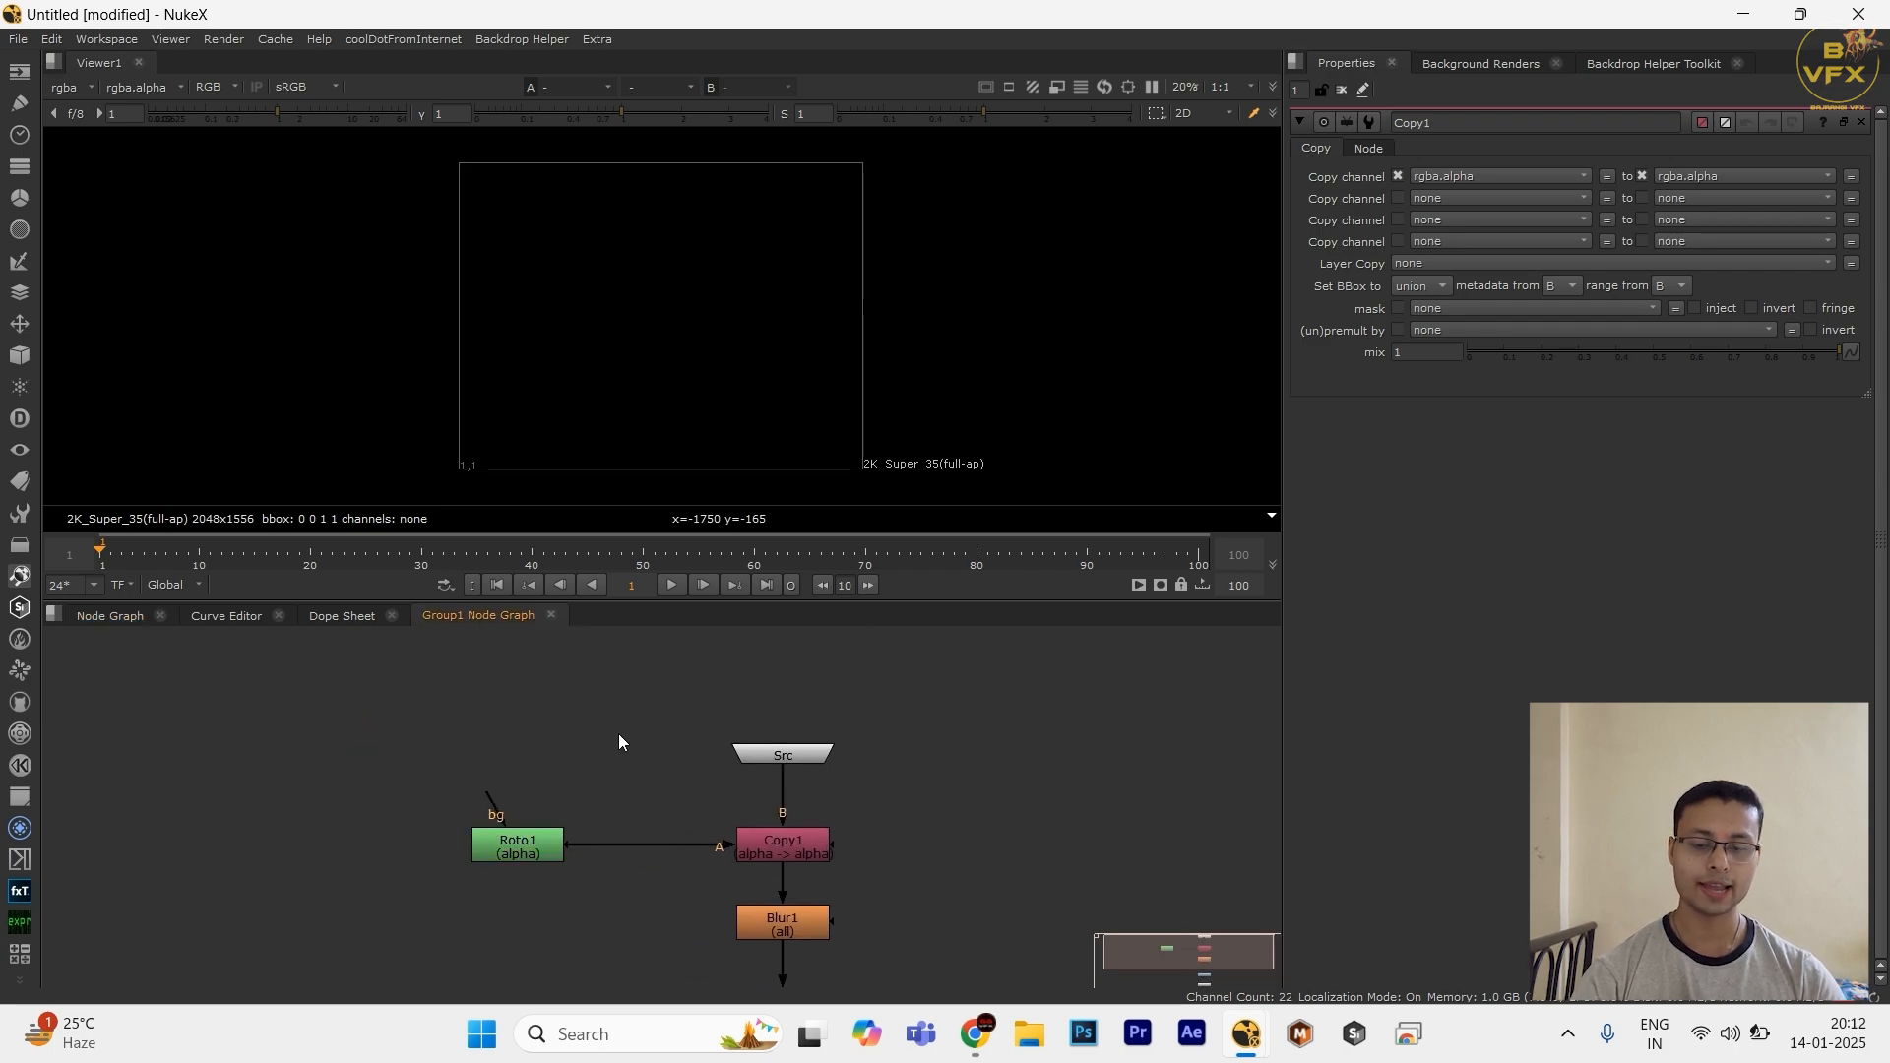
{"action": "key", "text": "Tab"}
{"action": "type", "text": "inp"}
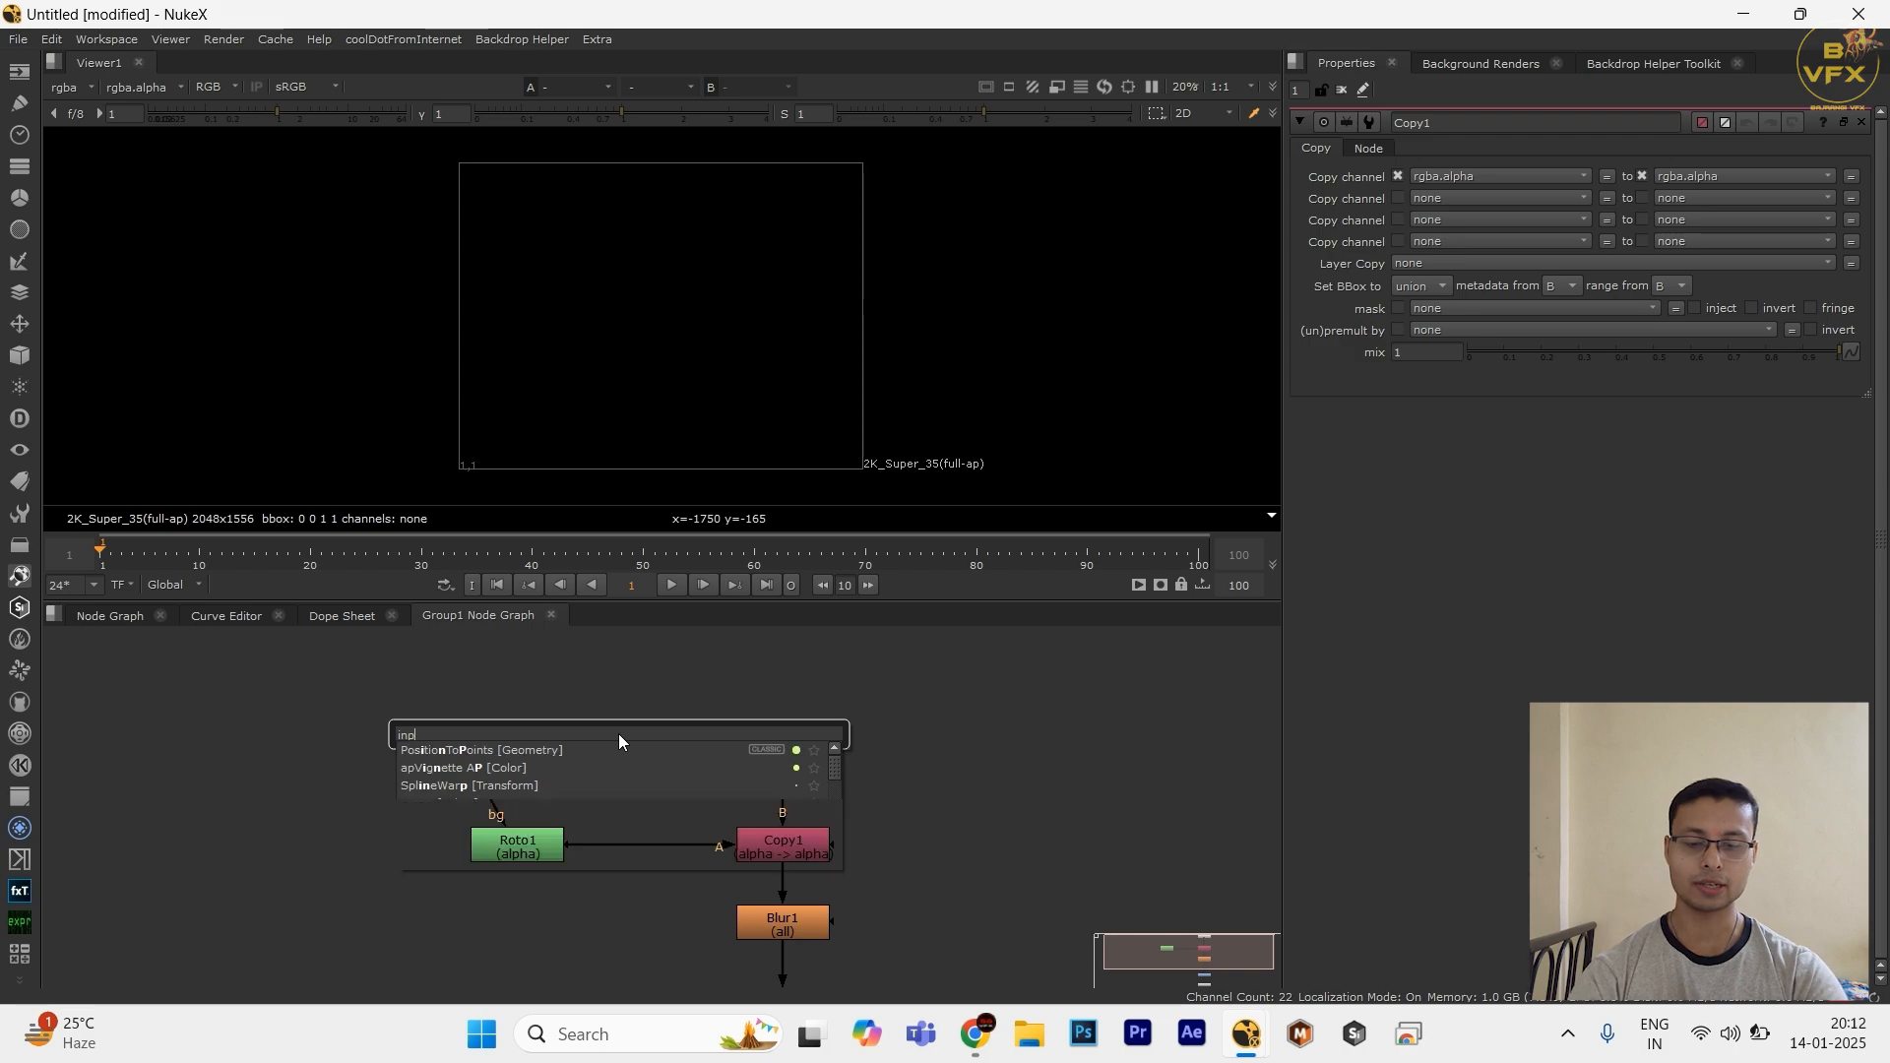
{"action": "type", "text": "ut"}
{"action": "key", "text": "Return"}
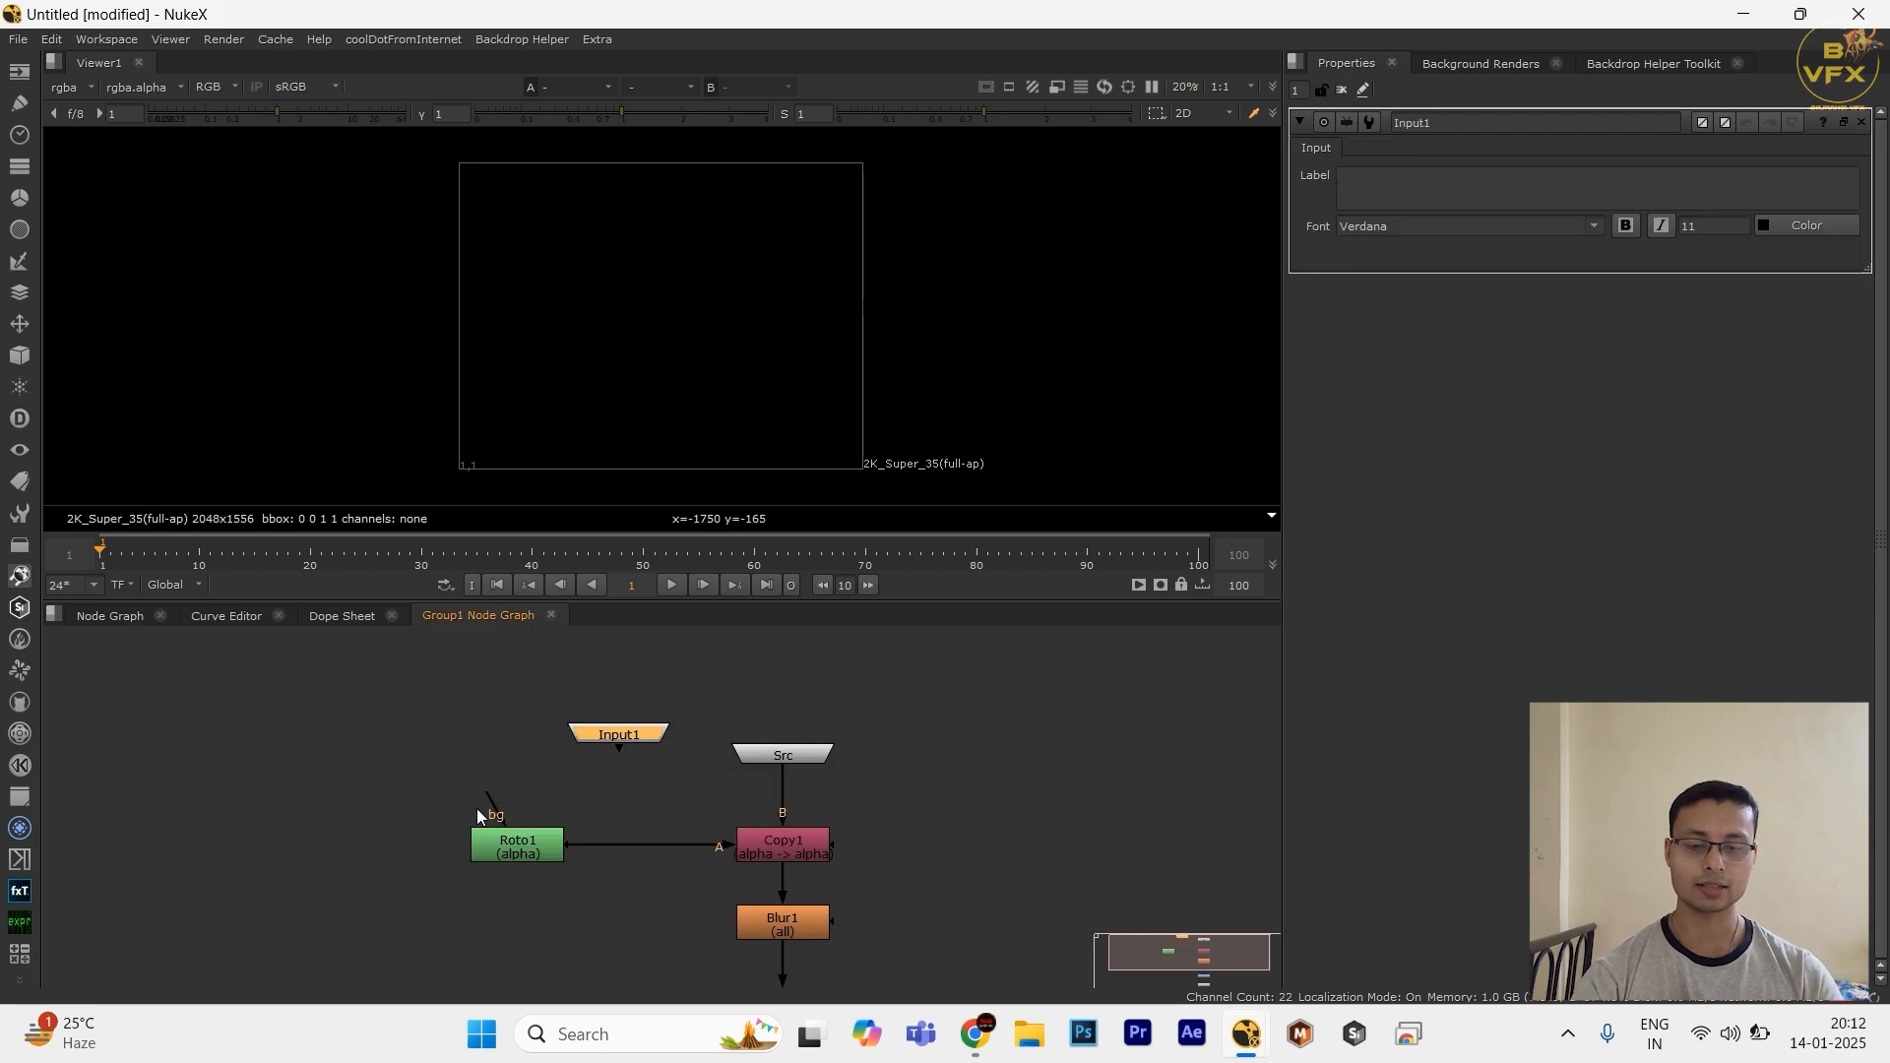
{"action": "left_click_drag", "start_coordinate": [479, 815], "coordinate": [514, 764]}
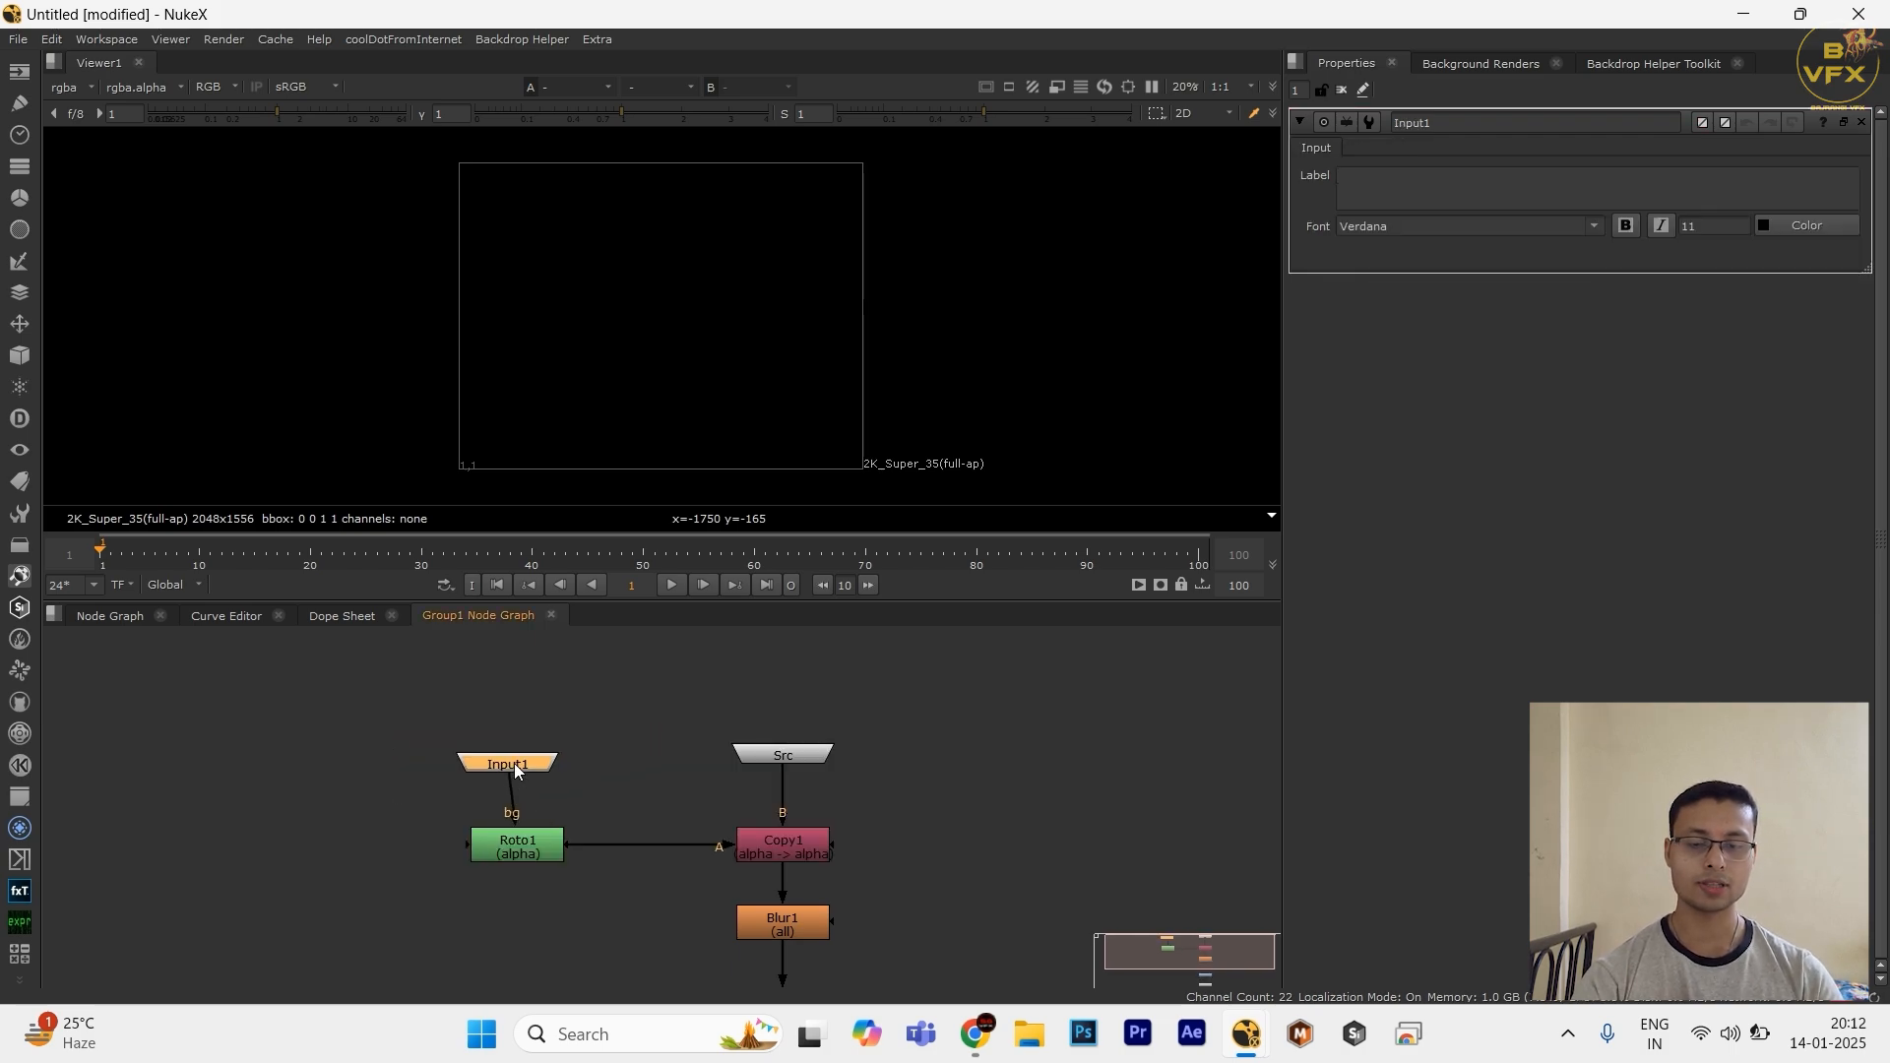
Step: Rename the new Input node as mask and check the Group node's input arrows in the main node graph
{"action": "double_click", "coordinate": [1417, 122]}
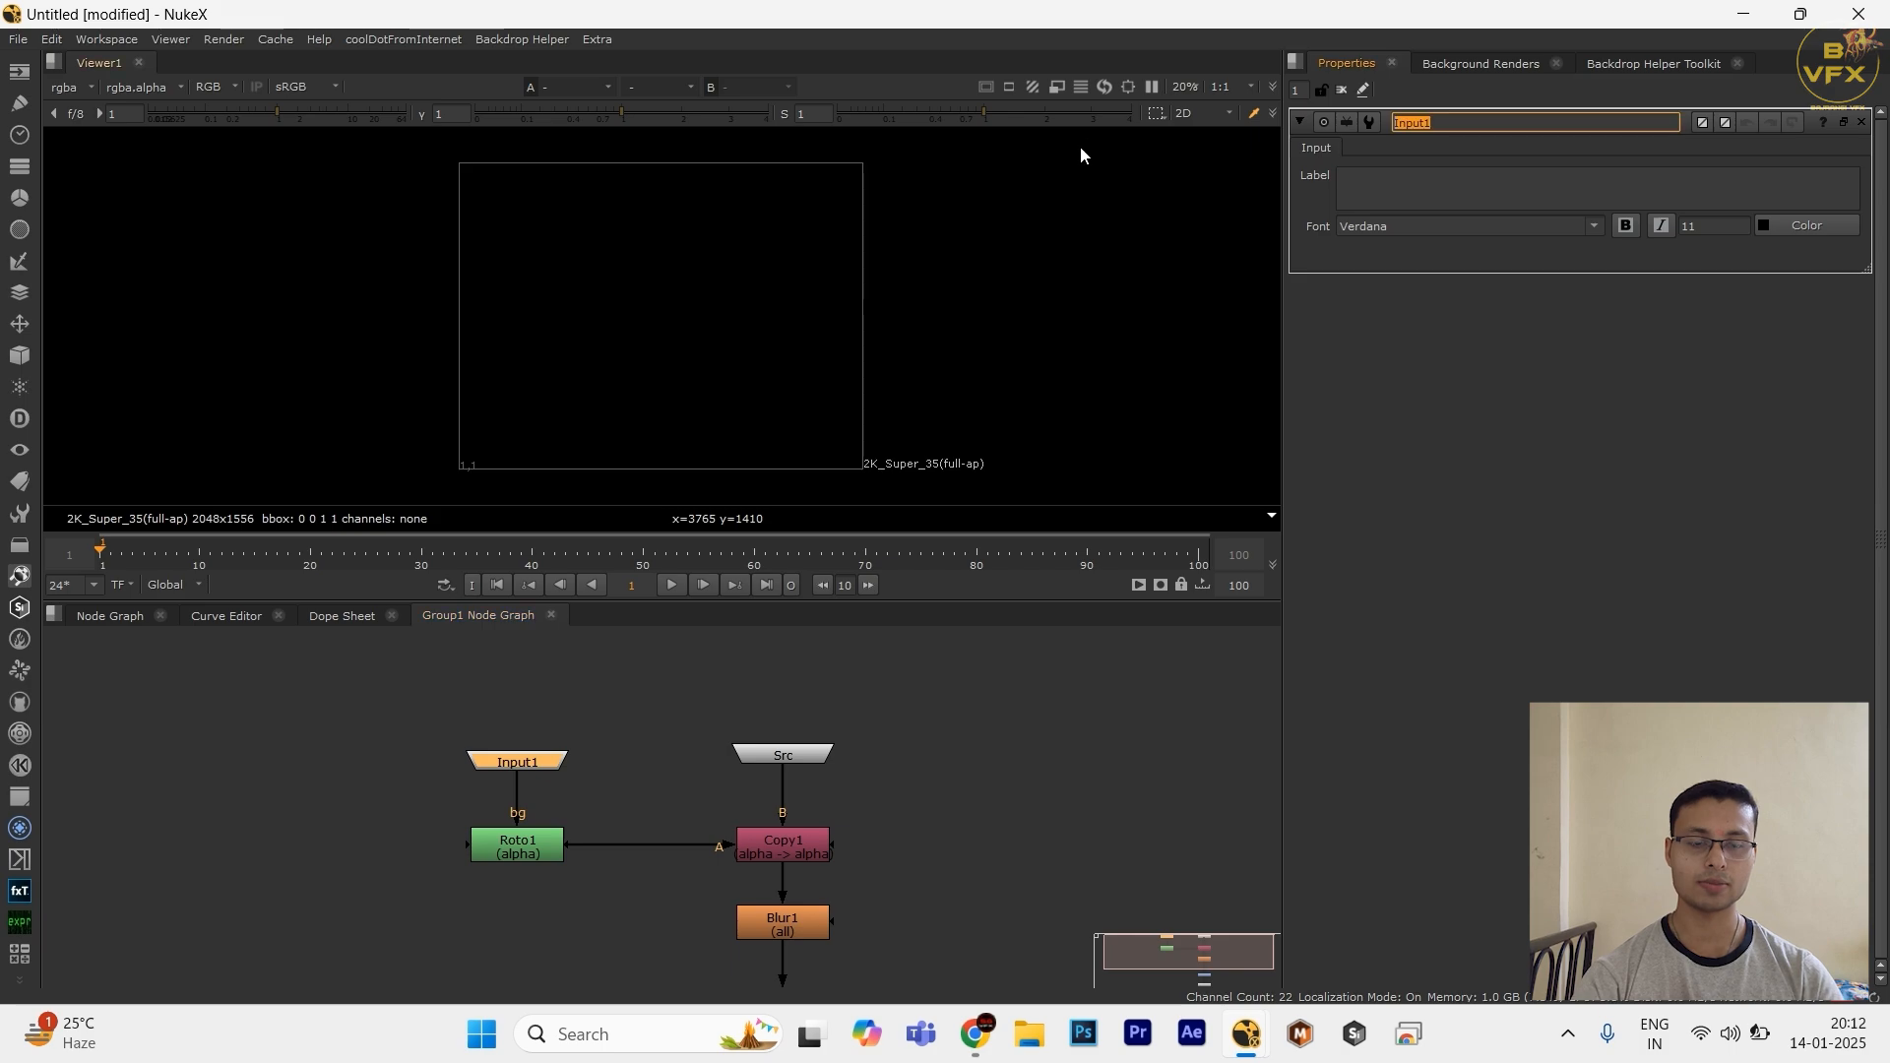
{"action": "type", "text": "mask"}
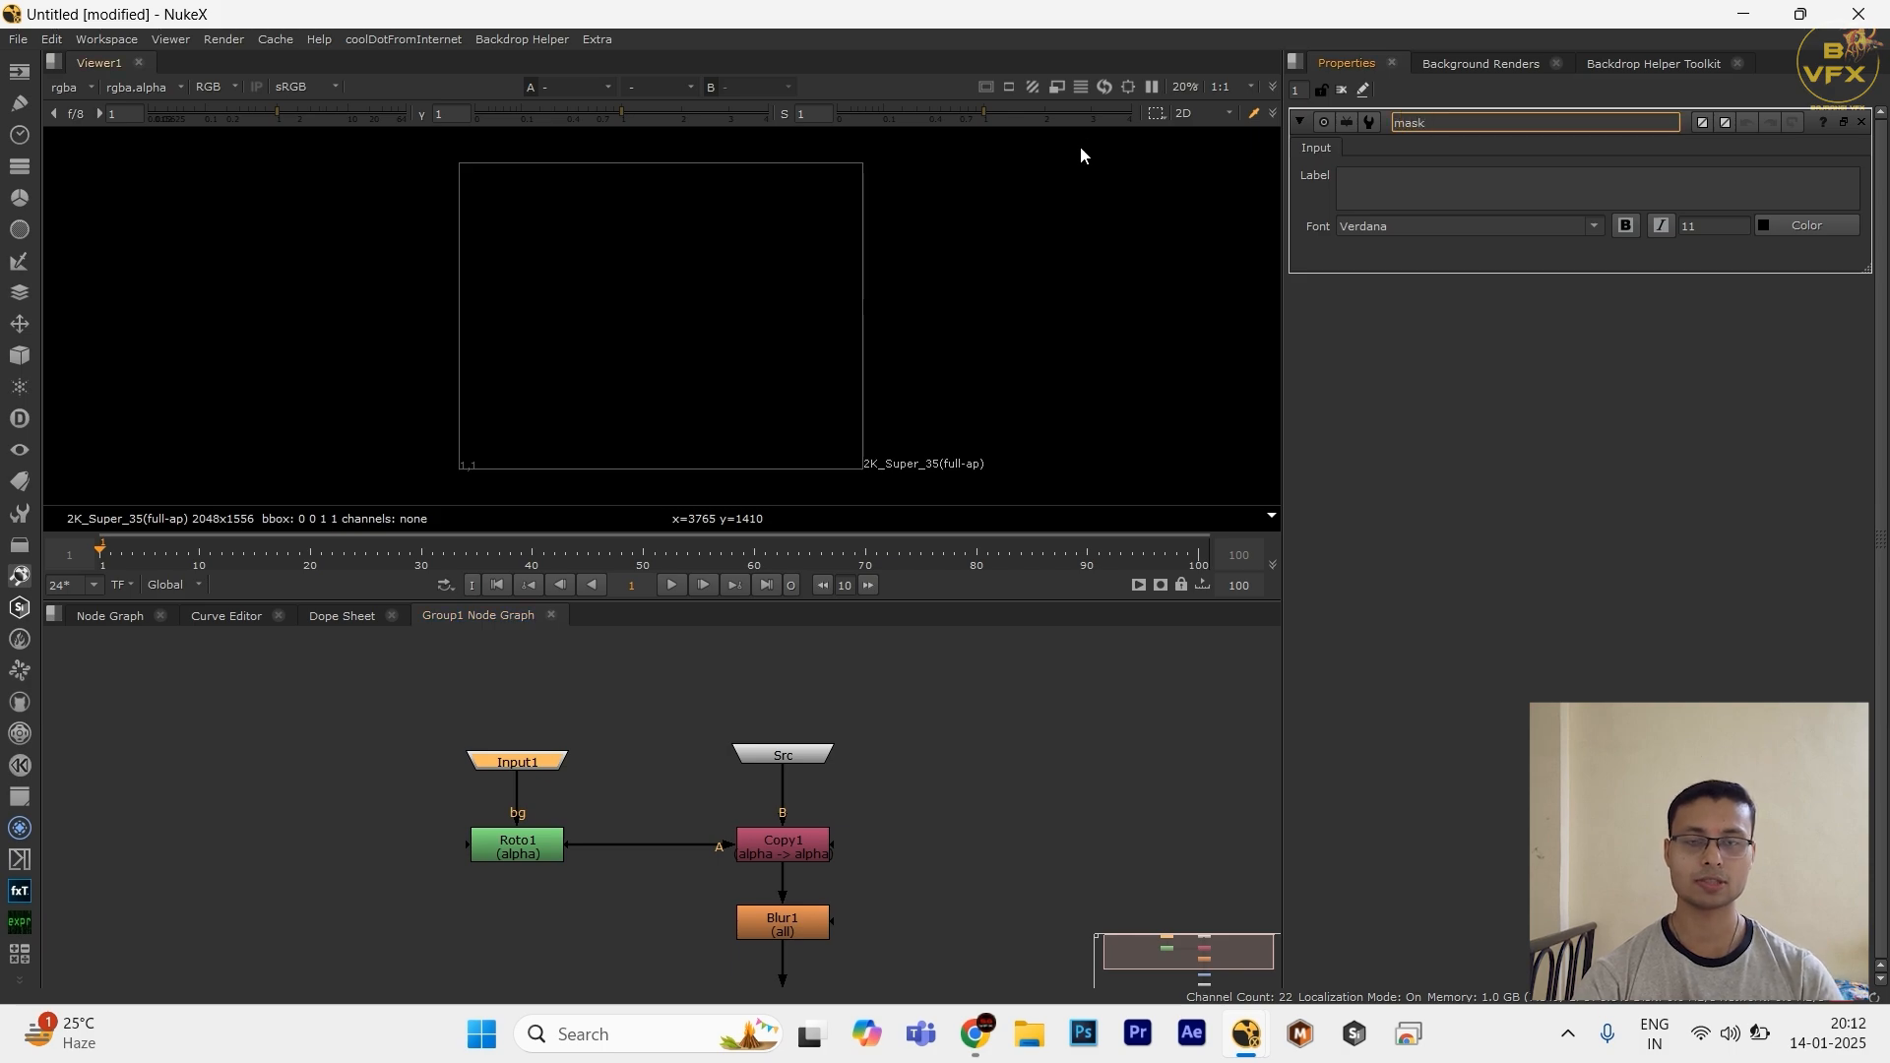
{"action": "left_click", "coordinate": [136, 616]}
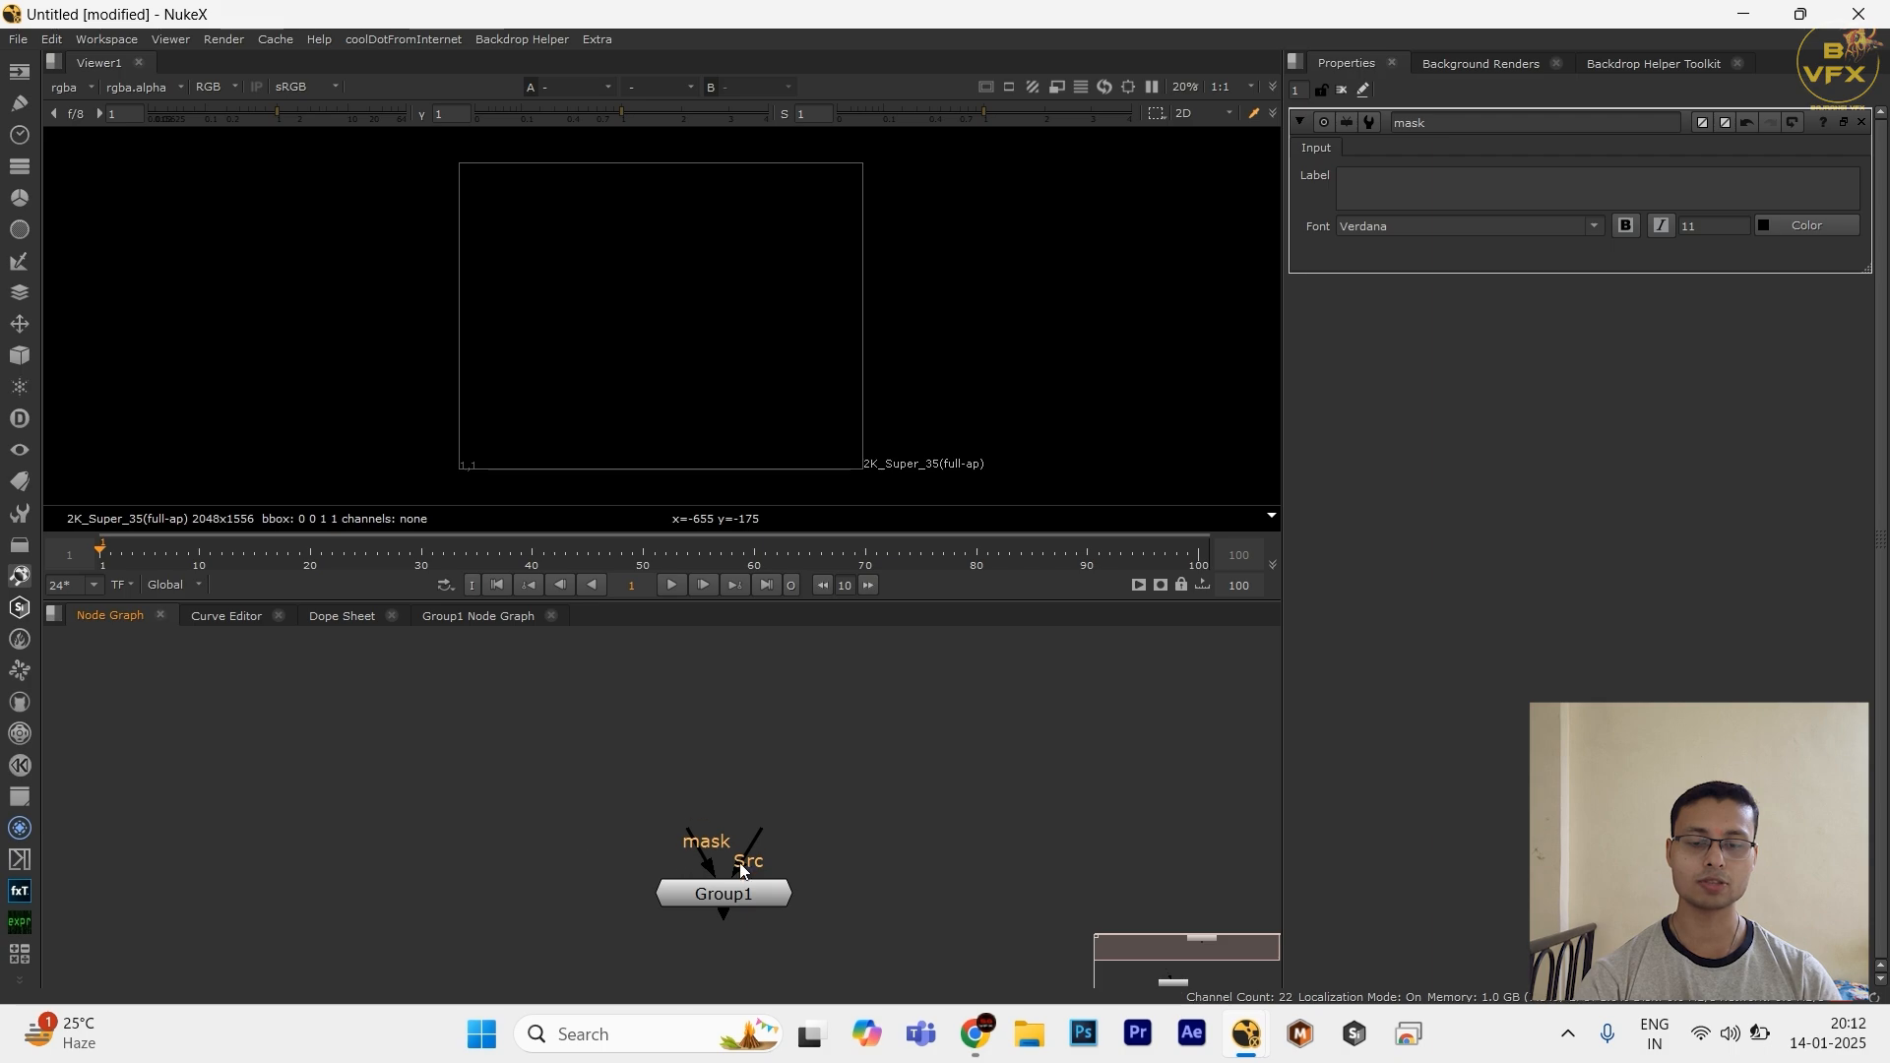
{"action": "left_click", "coordinate": [475, 618]}
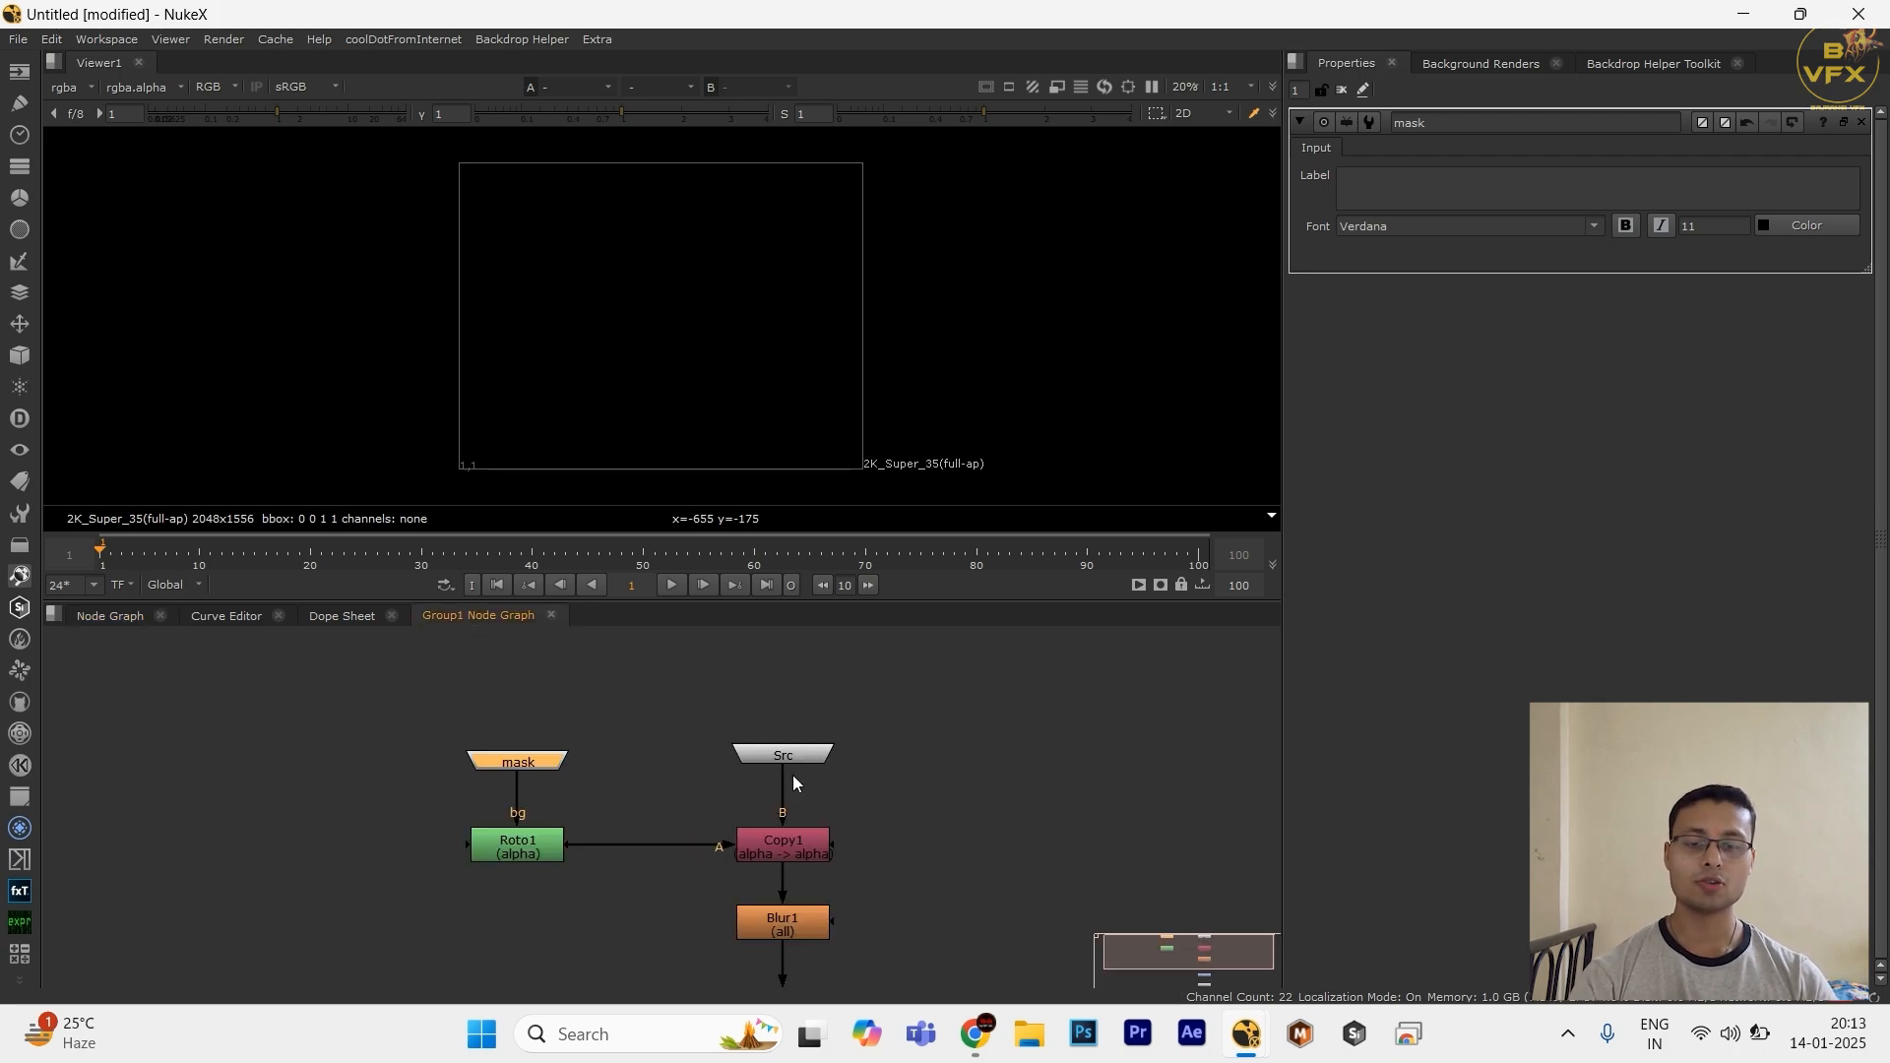
Step: Reconnect the Copy node's A input directly to the mask input and detach the Roto node from the mask
{"action": "left_click_drag", "start_coordinate": [662, 801], "coordinate": [933, 873]}
{"action": "left_click_drag", "start_coordinate": [618, 742], "coordinate": [288, 958]}
{"action": "scroll", "coordinate": [474, 842], "scroll_direction": "down", "scroll_amount": 2}
{"action": "left_click", "coordinate": [476, 842]}
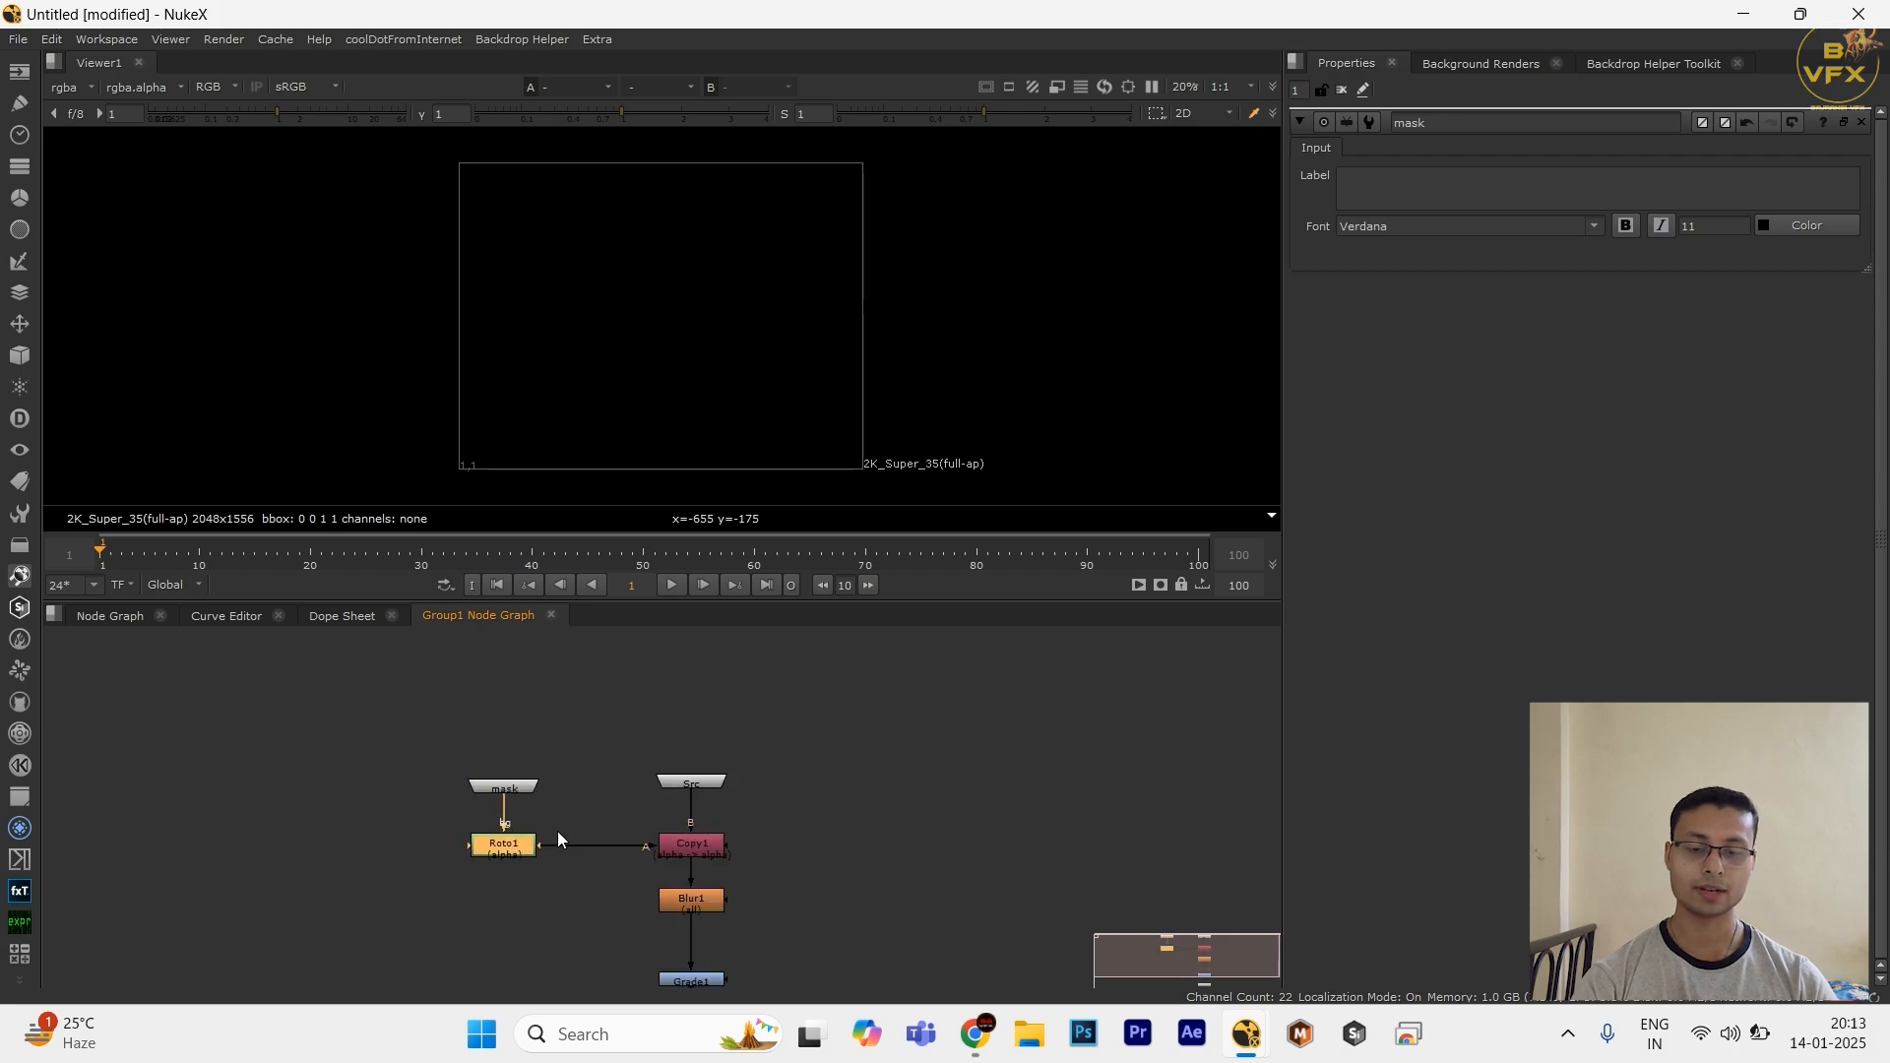
{"action": "scroll", "coordinate": [557, 831], "scroll_direction": "up", "scroll_amount": 3}
{"action": "left_click_drag", "start_coordinate": [610, 787], "coordinate": [333, 927]}
{"action": "left_click_drag", "start_coordinate": [459, 858], "coordinate": [472, 856]}
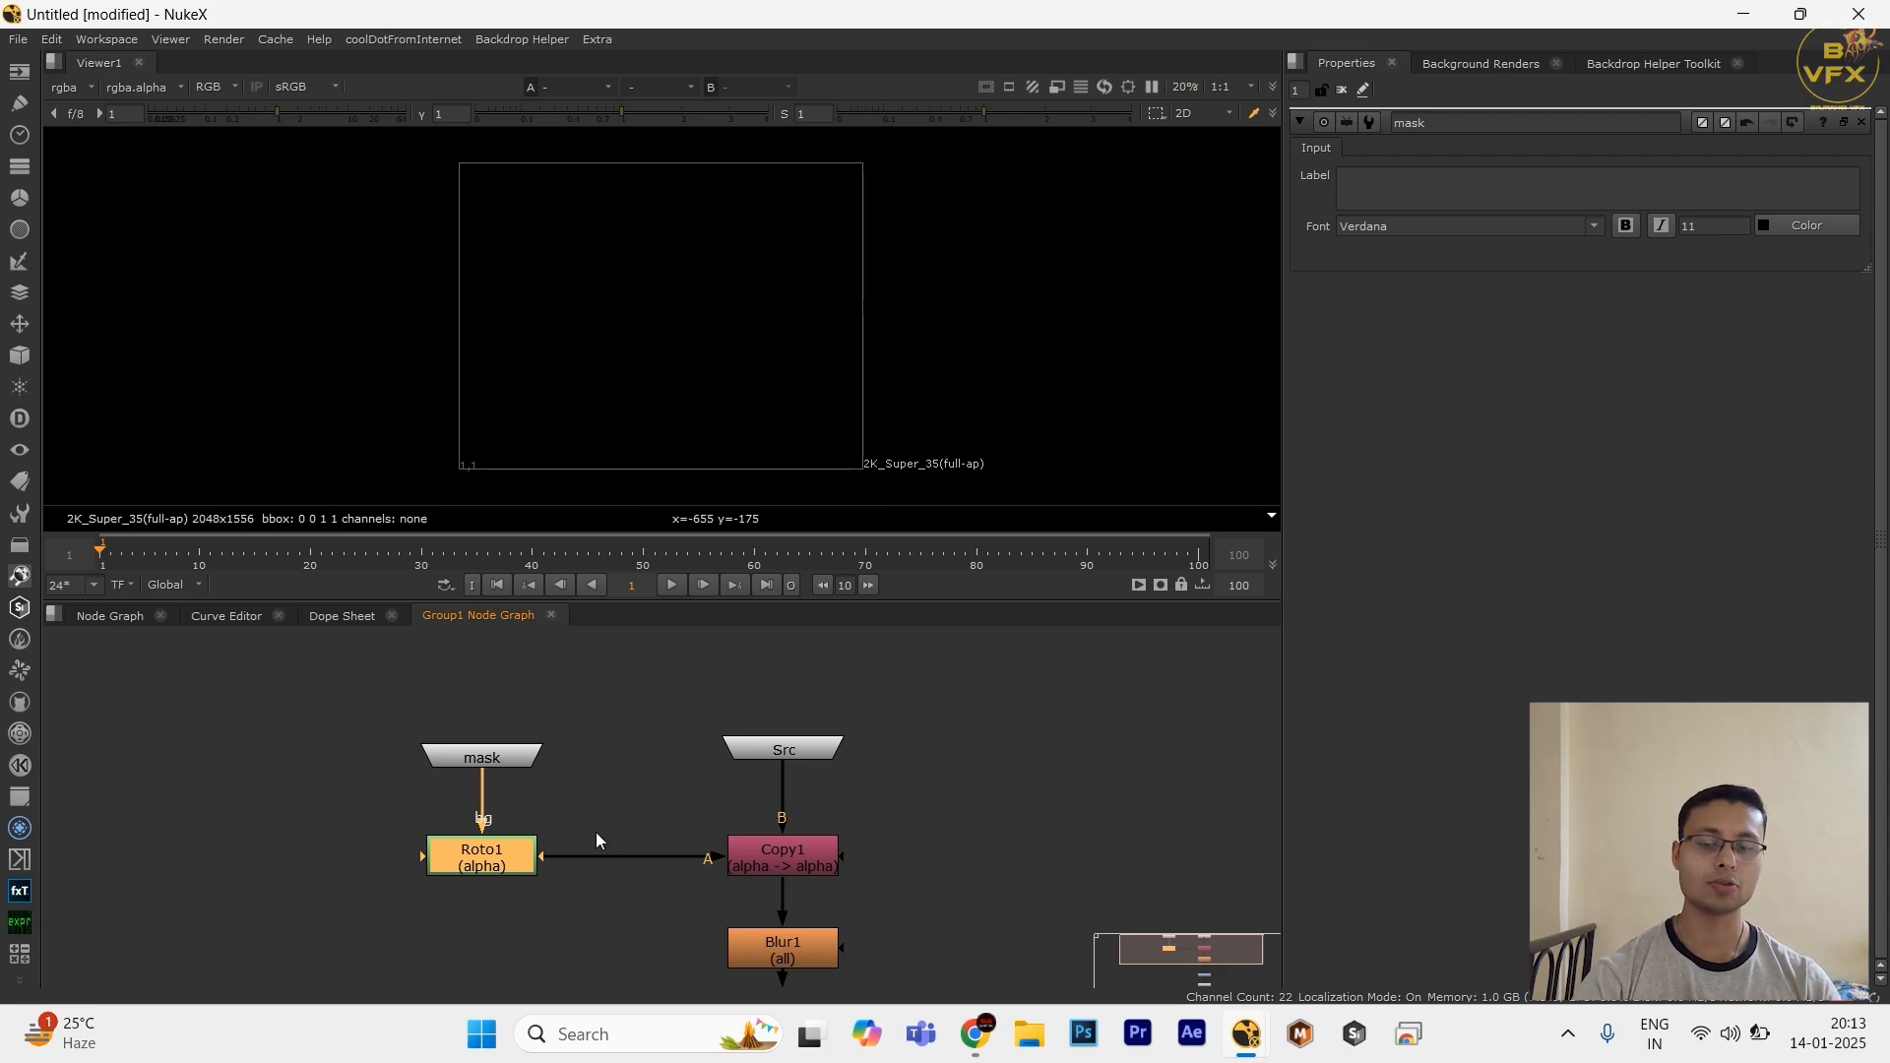
{"action": "left_click_drag", "start_coordinate": [565, 858], "coordinate": [500, 755]}
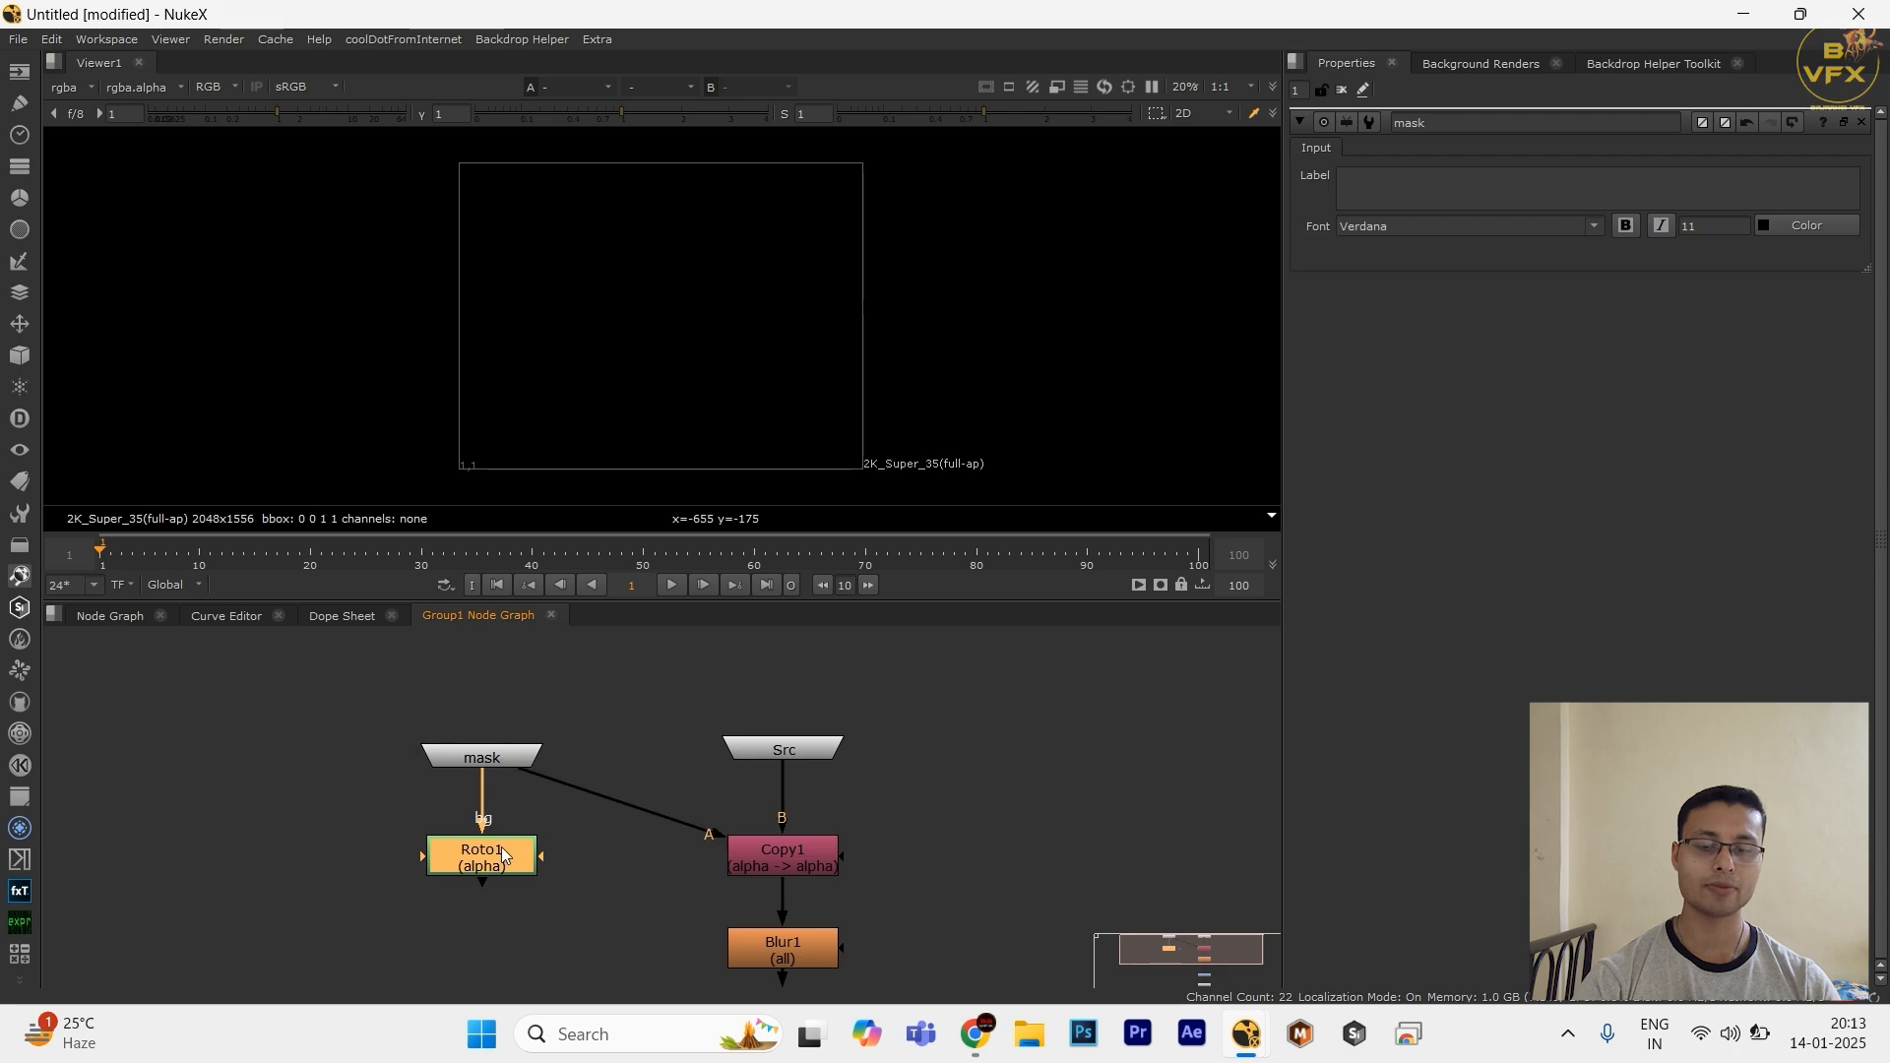
{"action": "mouse_move", "coordinate": [499, 846]}
{"action": "left_mouse_down"}
{"action": "mouse_move", "coordinate": [497, 892]}
{"action": "mouse_move", "coordinate": [472, 854]}
{"action": "left_mouse_up"}
Step: Make room below Src, insert the Roto node between Src and Copy, and route the mask connection through a Dot
{"action": "left_click_drag", "start_coordinate": [784, 749], "coordinate": [783, 721]}
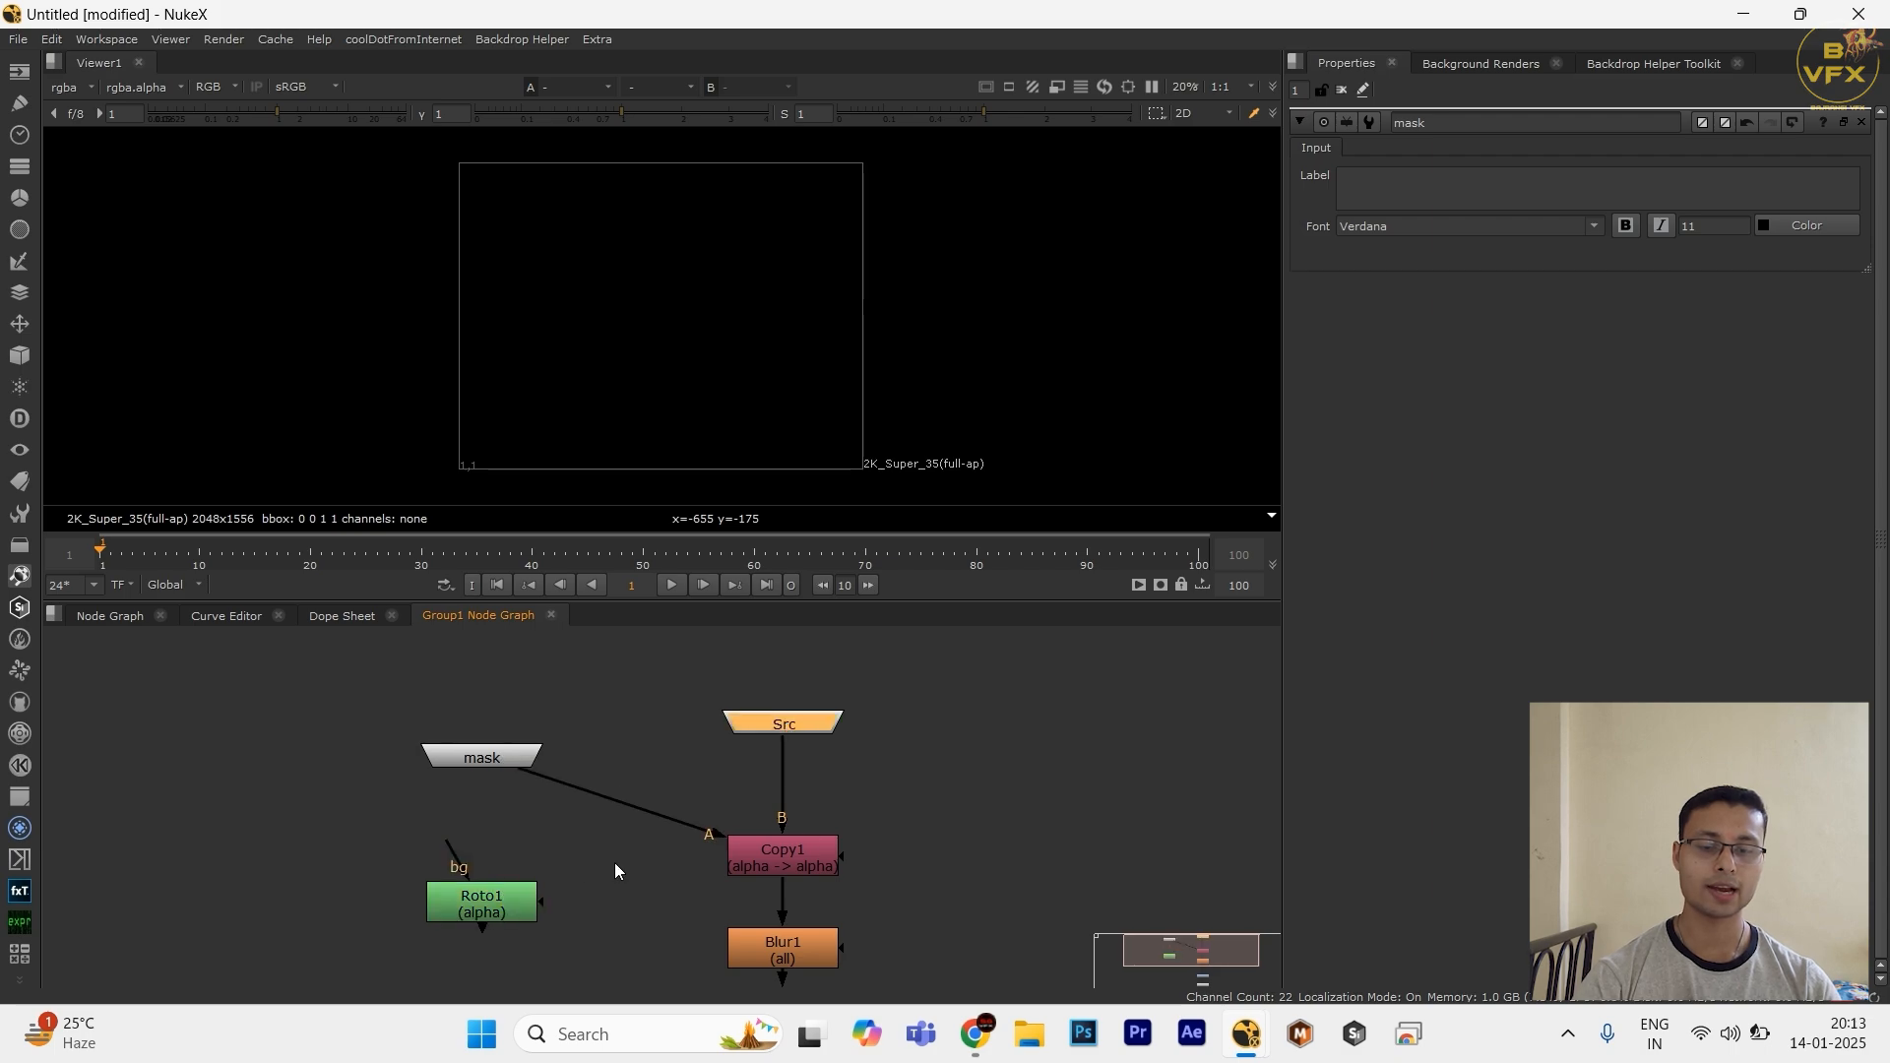
{"action": "left_click", "coordinate": [500, 906]}
{"action": "left_click_drag", "start_coordinate": [500, 906], "coordinate": [800, 794]}
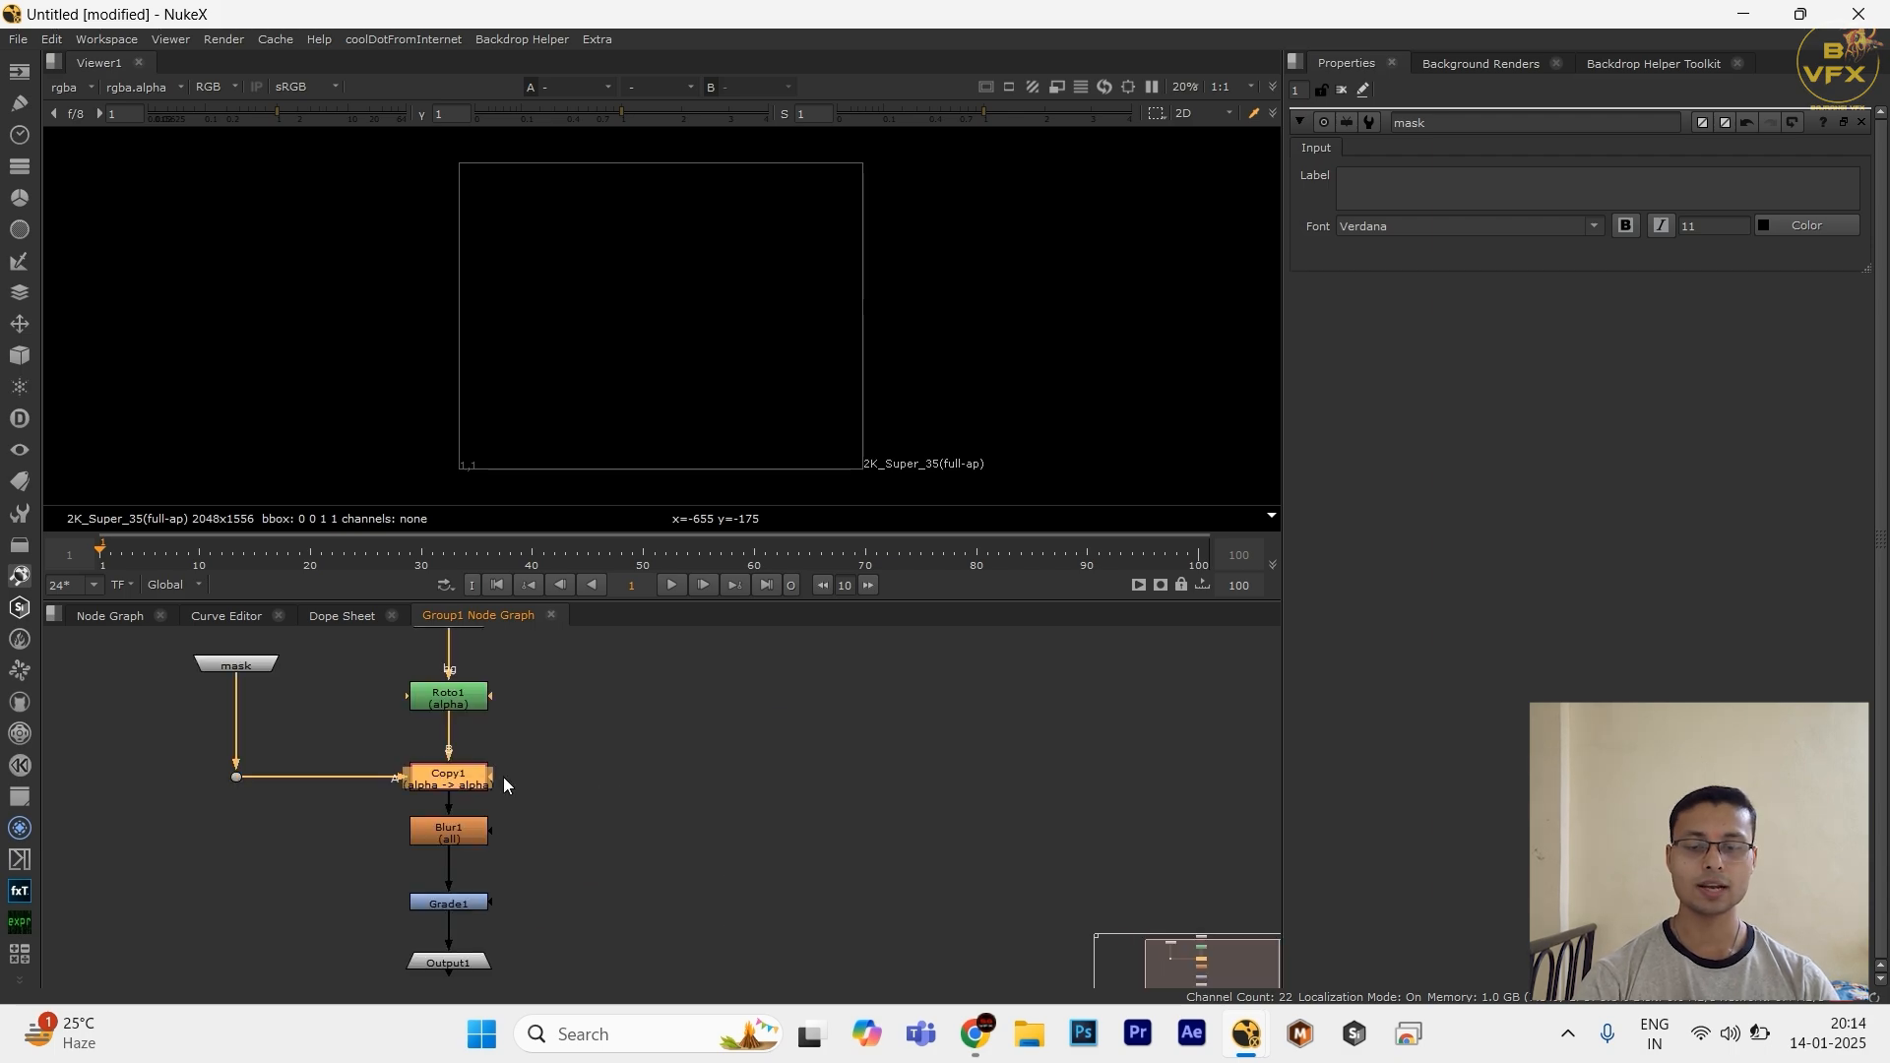
{"action": "left_click", "coordinate": [768, 772]}
Step: Review the rearranged node chain inside the group, from the Src and mask inputs down to the Output node
{"action": "scroll", "coordinate": [824, 750], "scroll_direction": "down", "scroll_amount": 1}
{"action": "left_click_drag", "start_coordinate": [794, 810], "coordinate": [226, 958]}
{"action": "scroll", "coordinate": [335, 854], "scroll_direction": "down", "scroll_amount": 2}
{"action": "left_click_drag", "start_coordinate": [468, 630], "coordinate": [528, 665]}
{"action": "scroll", "coordinate": [527, 666], "scroll_direction": "up", "scroll_amount": 5}
{"action": "left_click_drag", "start_coordinate": [646, 662], "coordinate": [350, 801]}
{"action": "scroll", "coordinate": [351, 800], "scroll_direction": "down", "scroll_amount": 3}
{"action": "left_click_drag", "start_coordinate": [398, 837], "coordinate": [400, 714]}
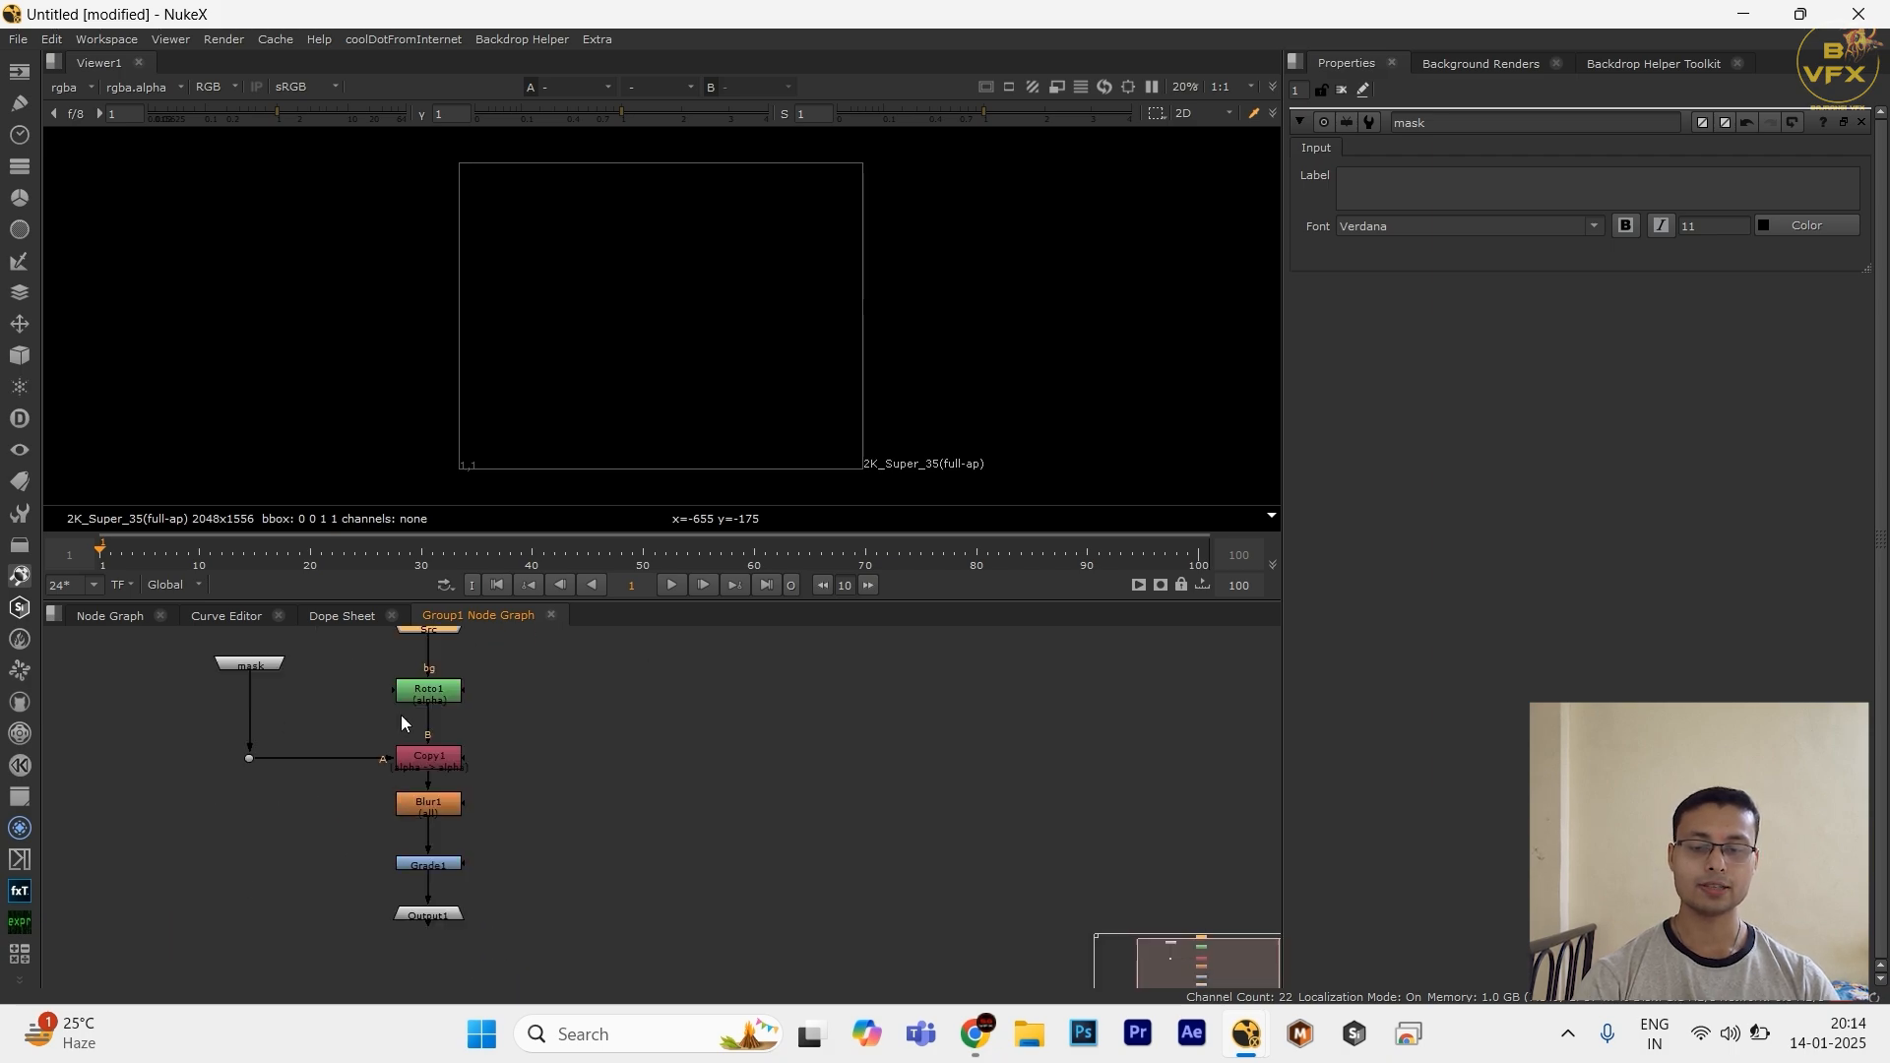
{"action": "left_click_drag", "start_coordinate": [418, 980], "coordinate": [355, 894]}
{"action": "scroll", "coordinate": [344, 867], "scroll_direction": "down", "scroll_amount": 2}
{"action": "left_click_drag", "start_coordinate": [283, 836], "coordinate": [354, 864]}
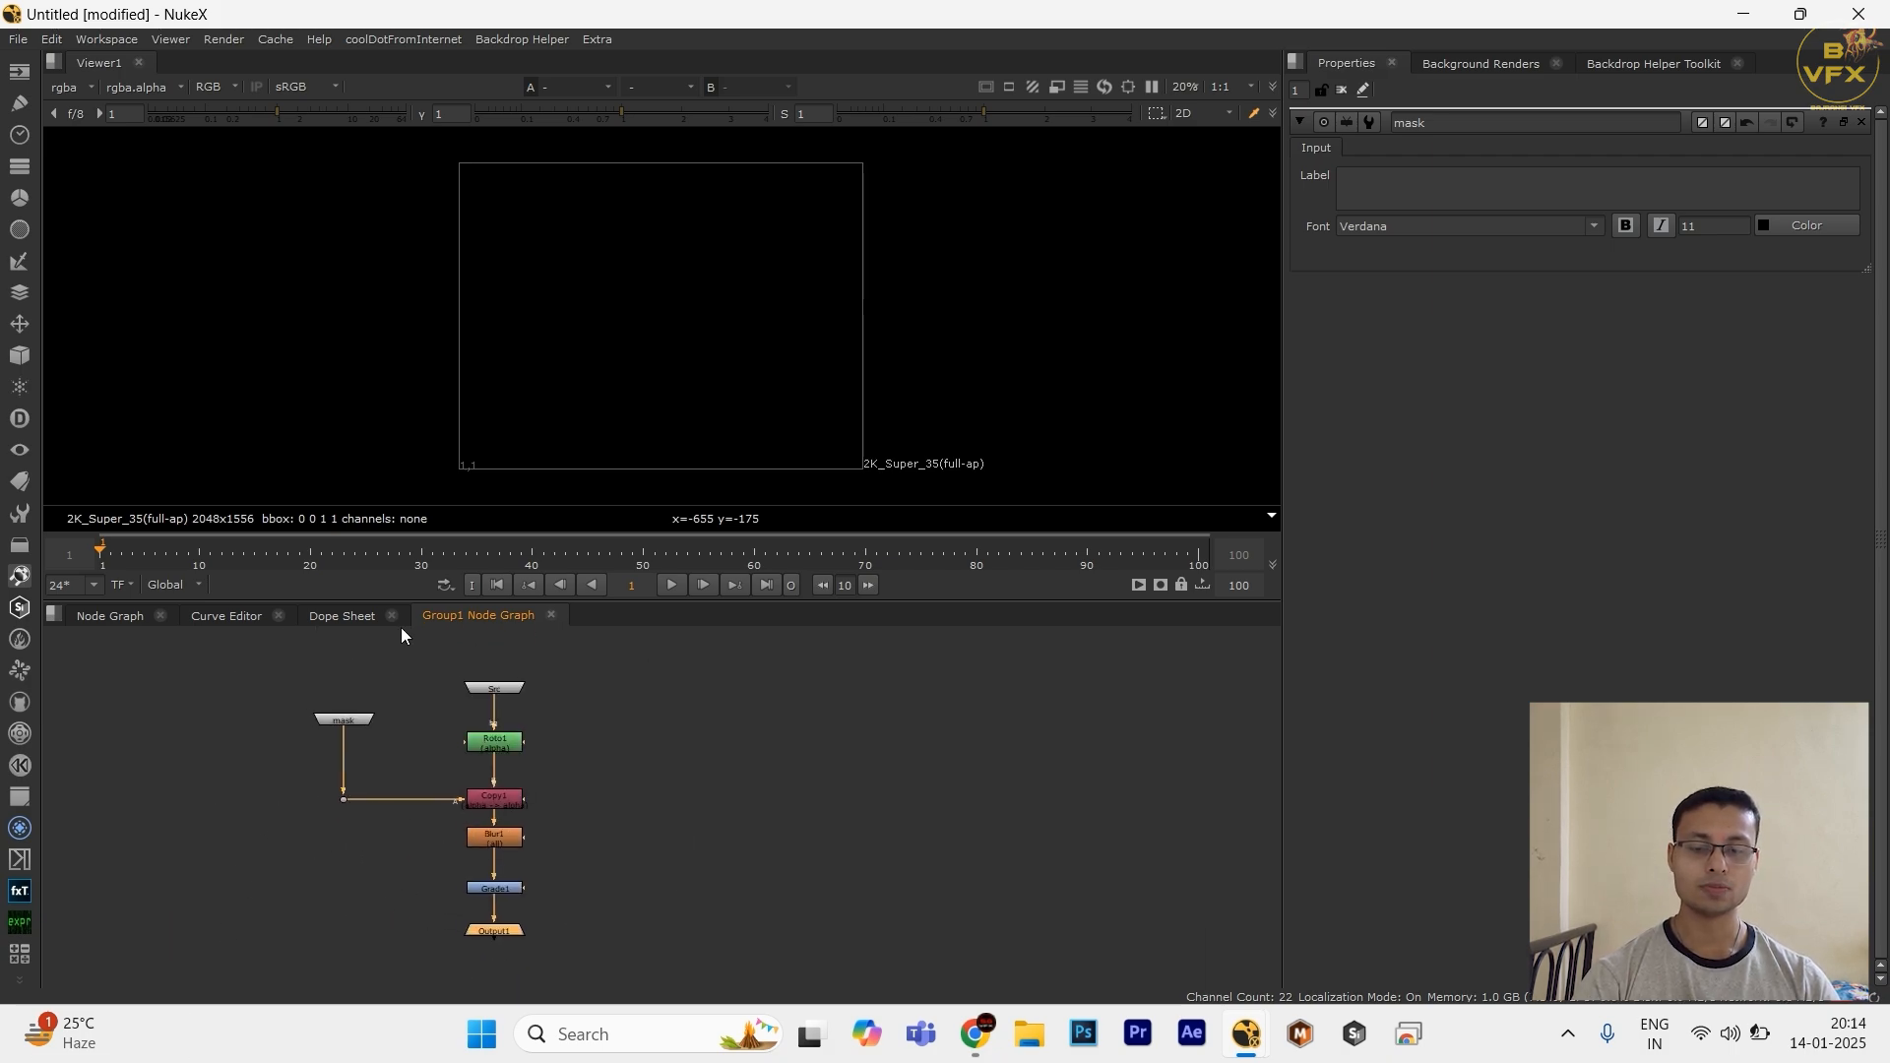
Step: Open the Group node's user knob manager from its properties and begin adding a Tab knob
{"action": "left_click", "coordinate": [110, 615]}
{"action": "double_click", "coordinate": [659, 904]}
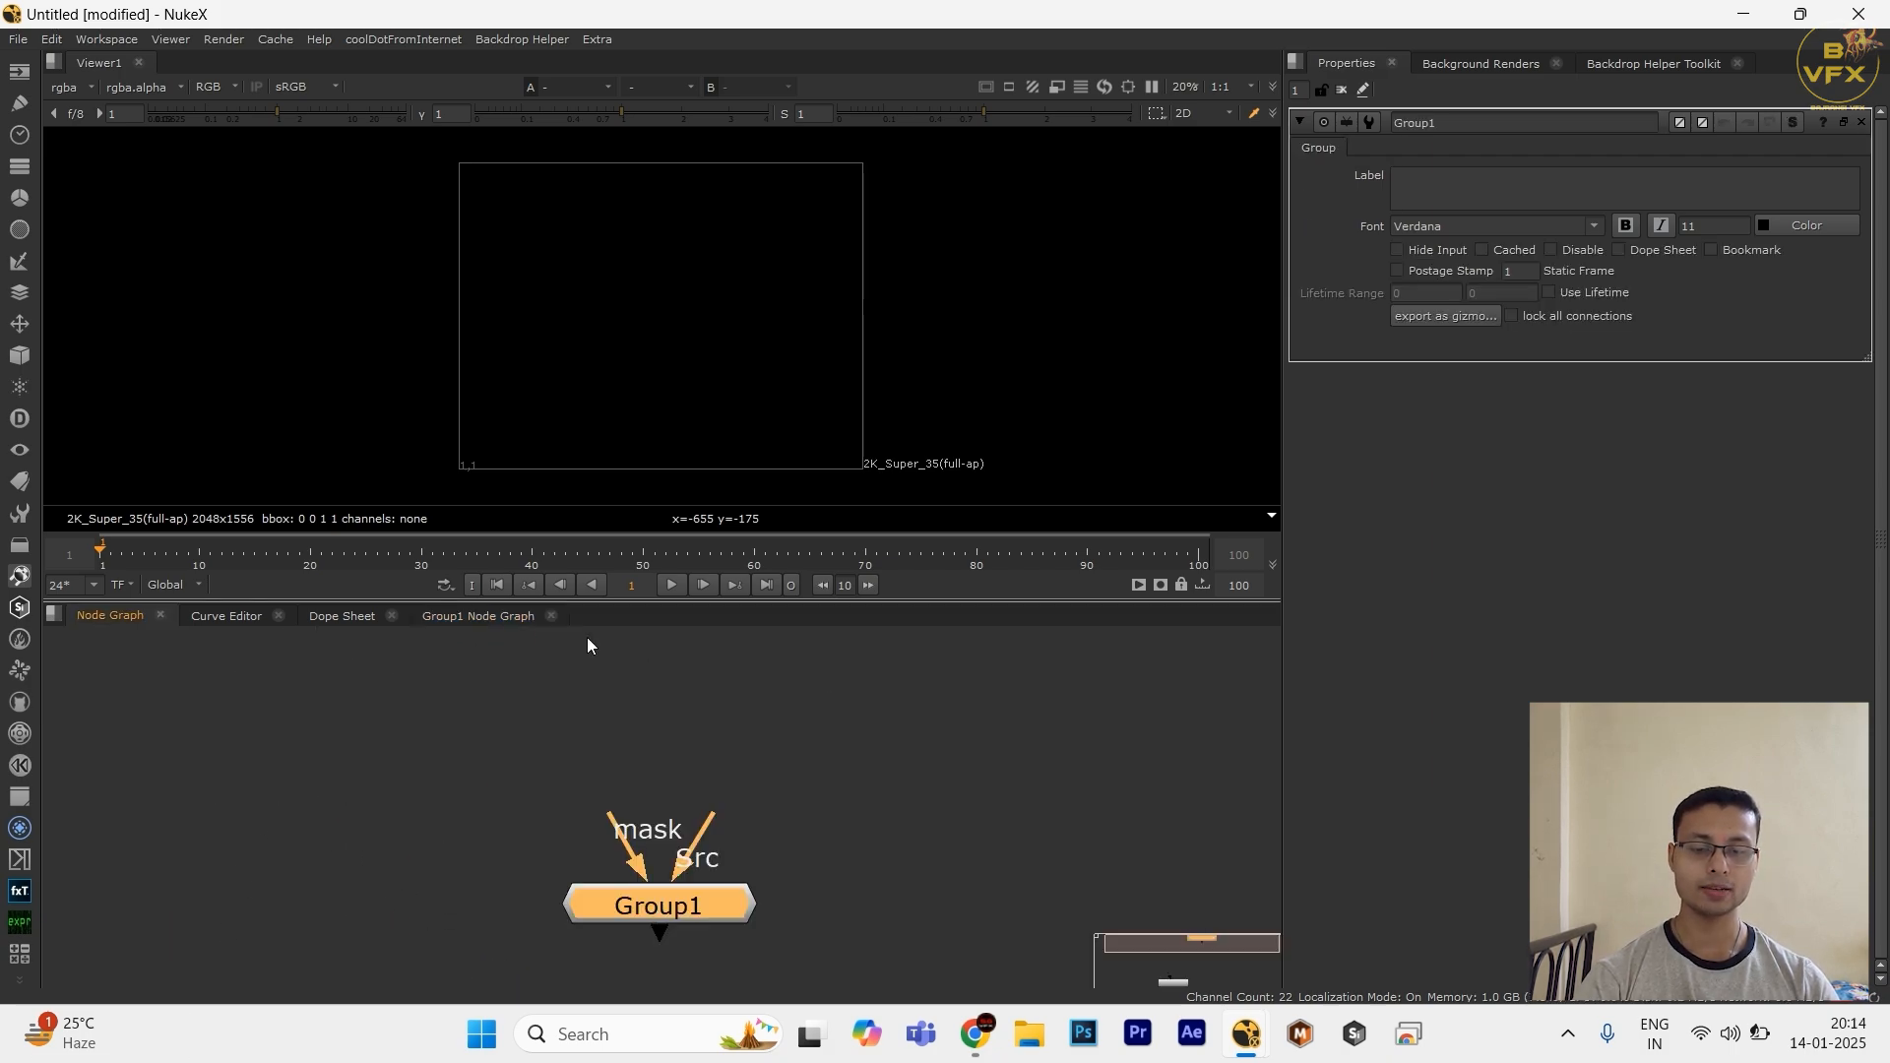
{"action": "right_click", "coordinate": [1775, 295]}
{"action": "left_click", "coordinate": [1728, 309]}
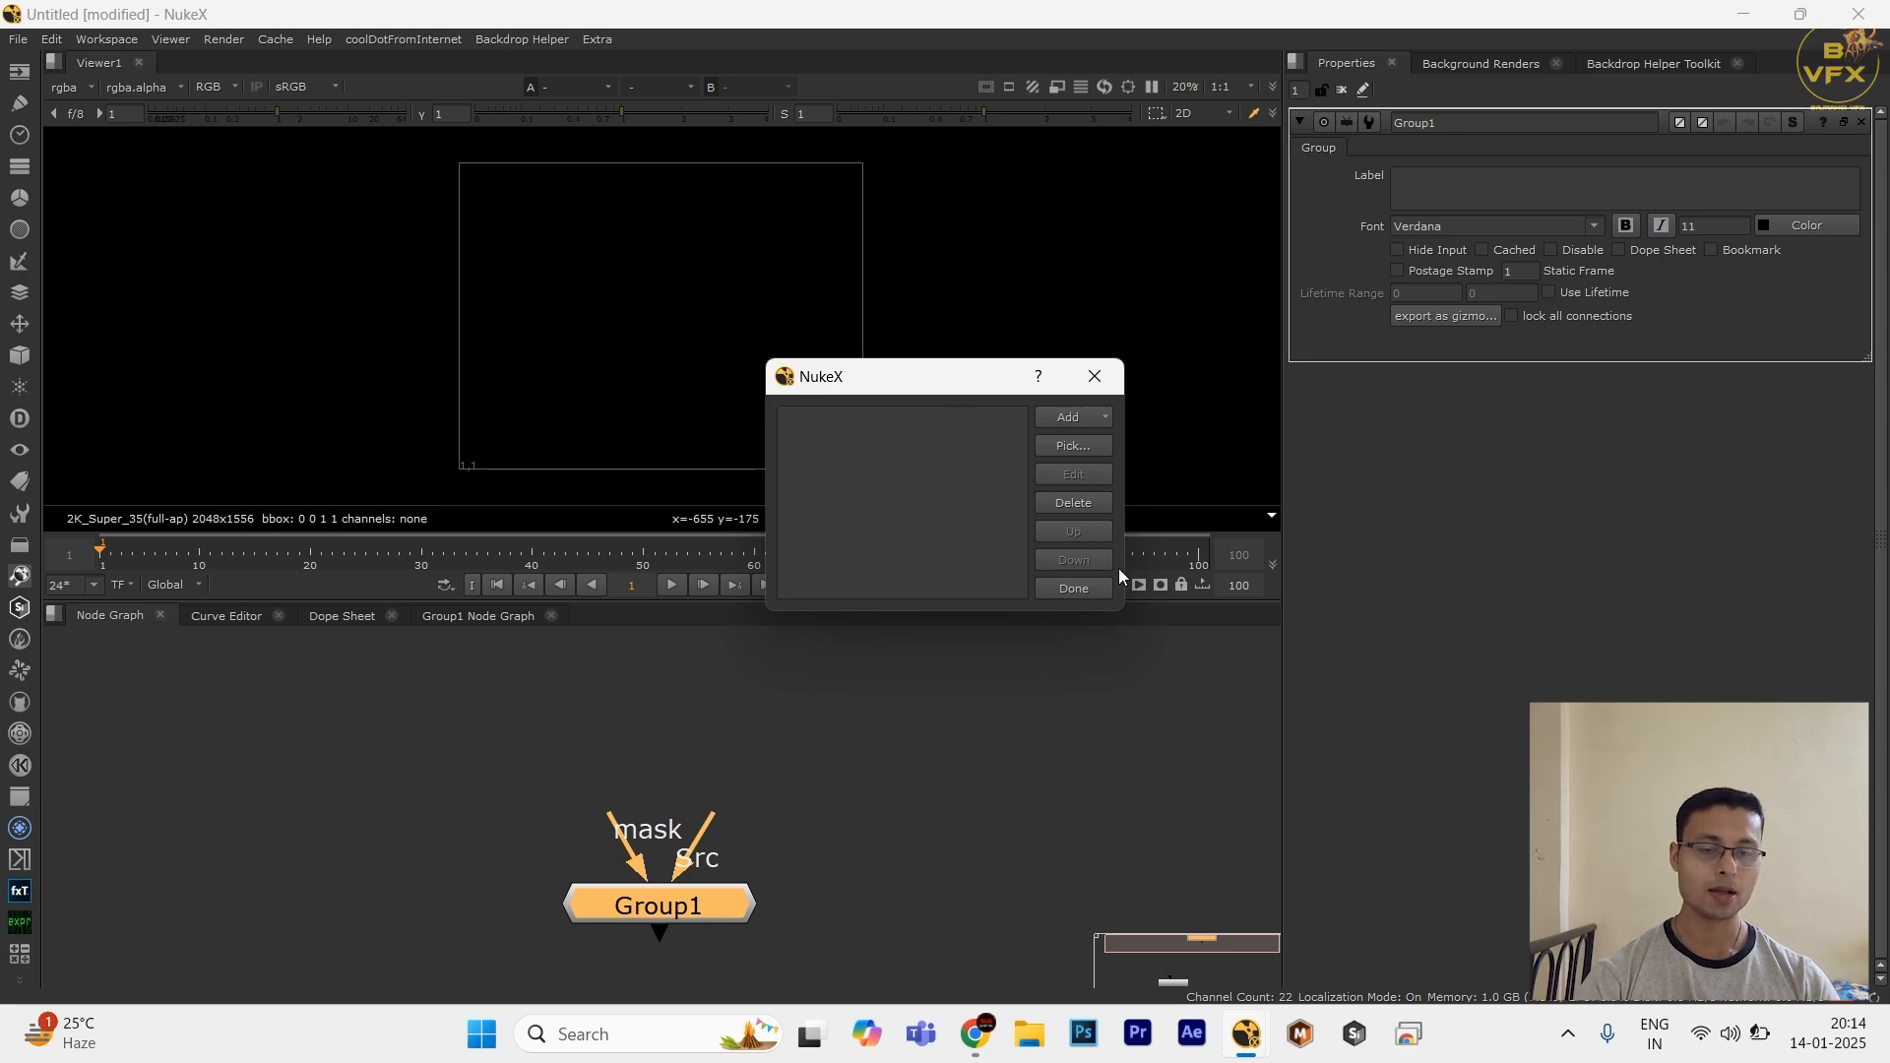
{"action": "left_click", "coordinate": [1077, 419]}
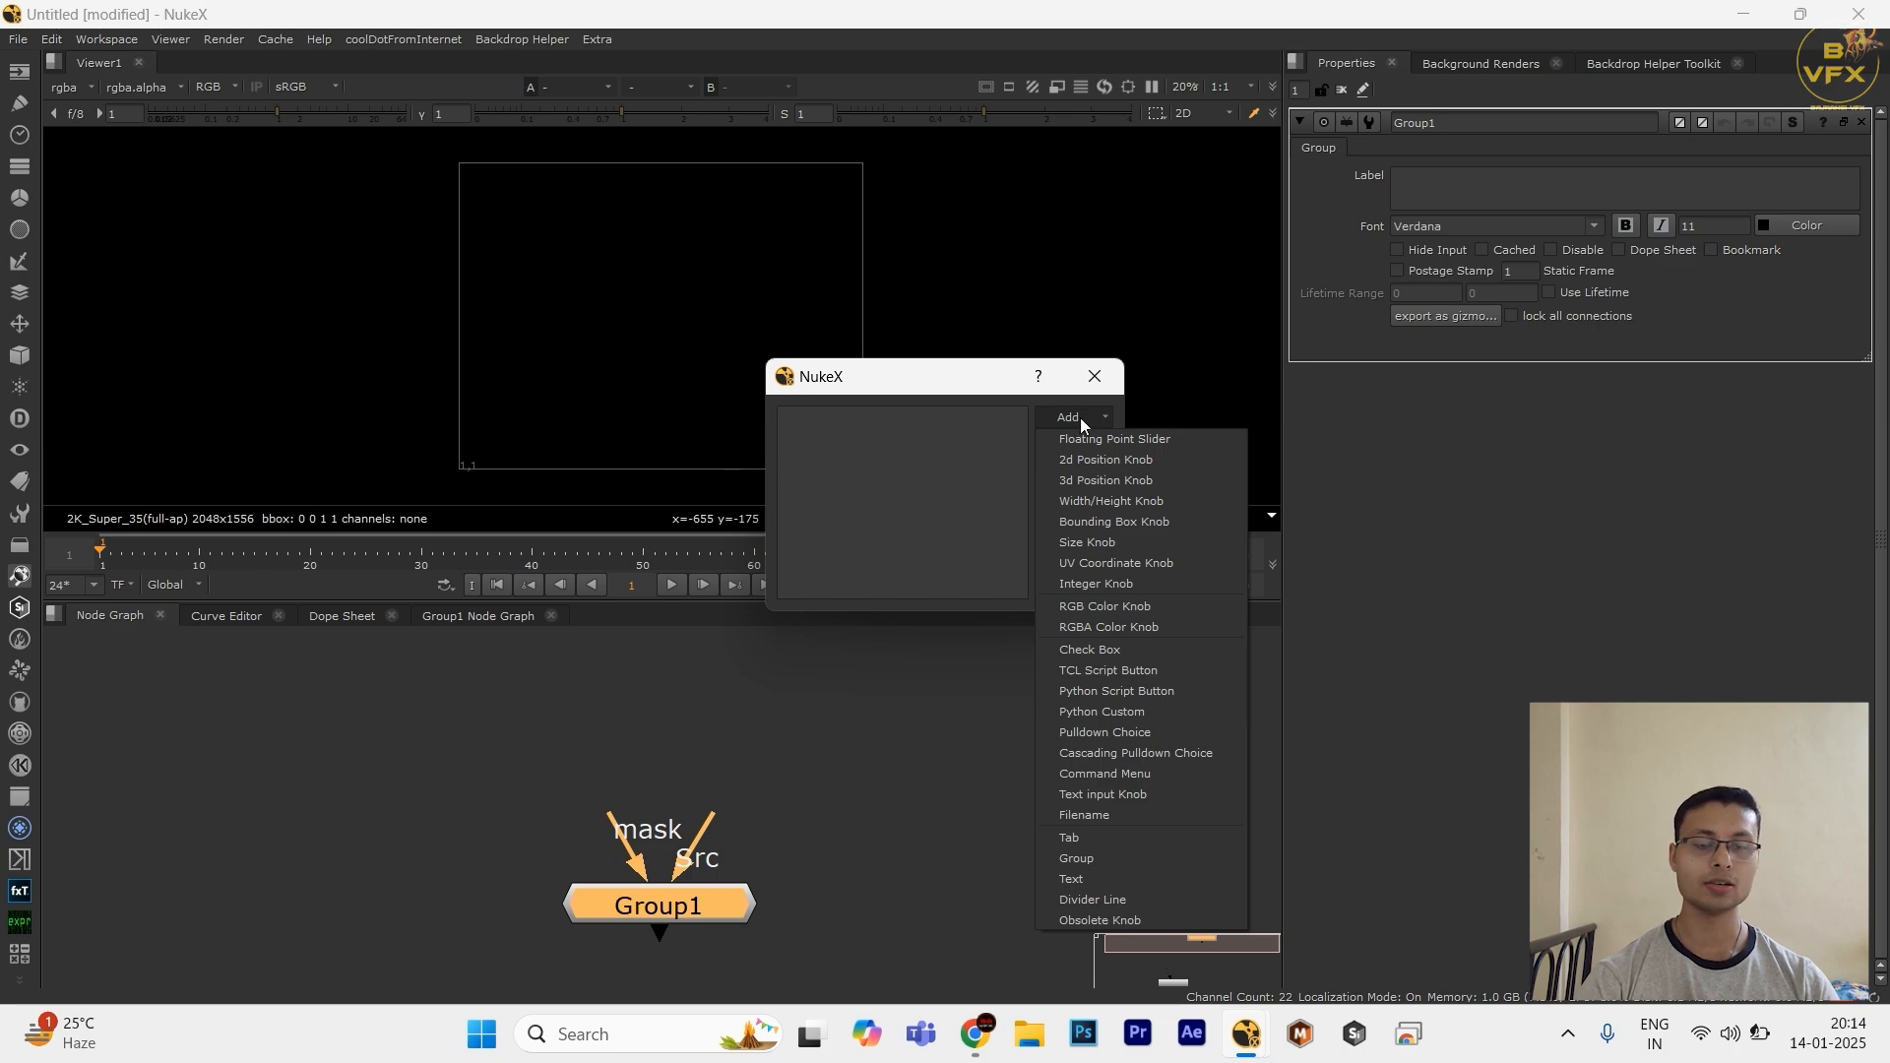
{"action": "left_click", "coordinate": [1081, 834]}
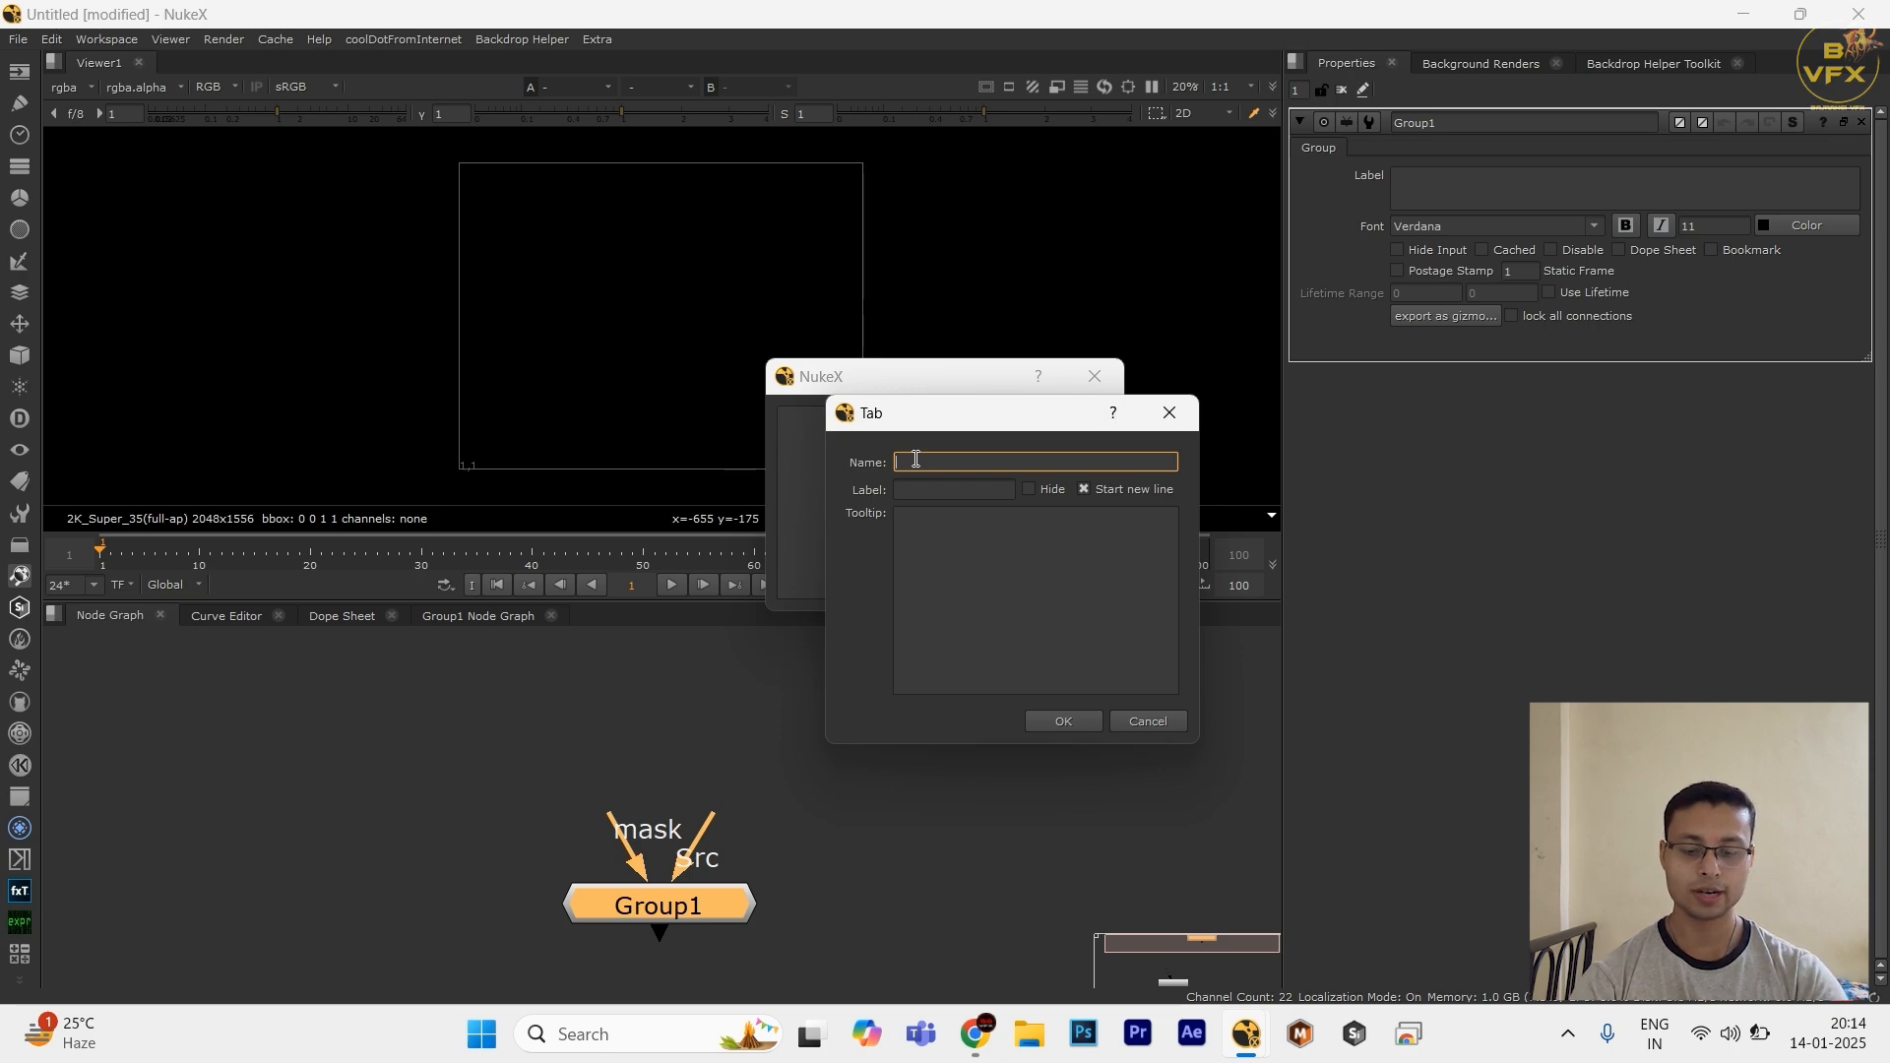
{"action": "type", "text": "Blu"}
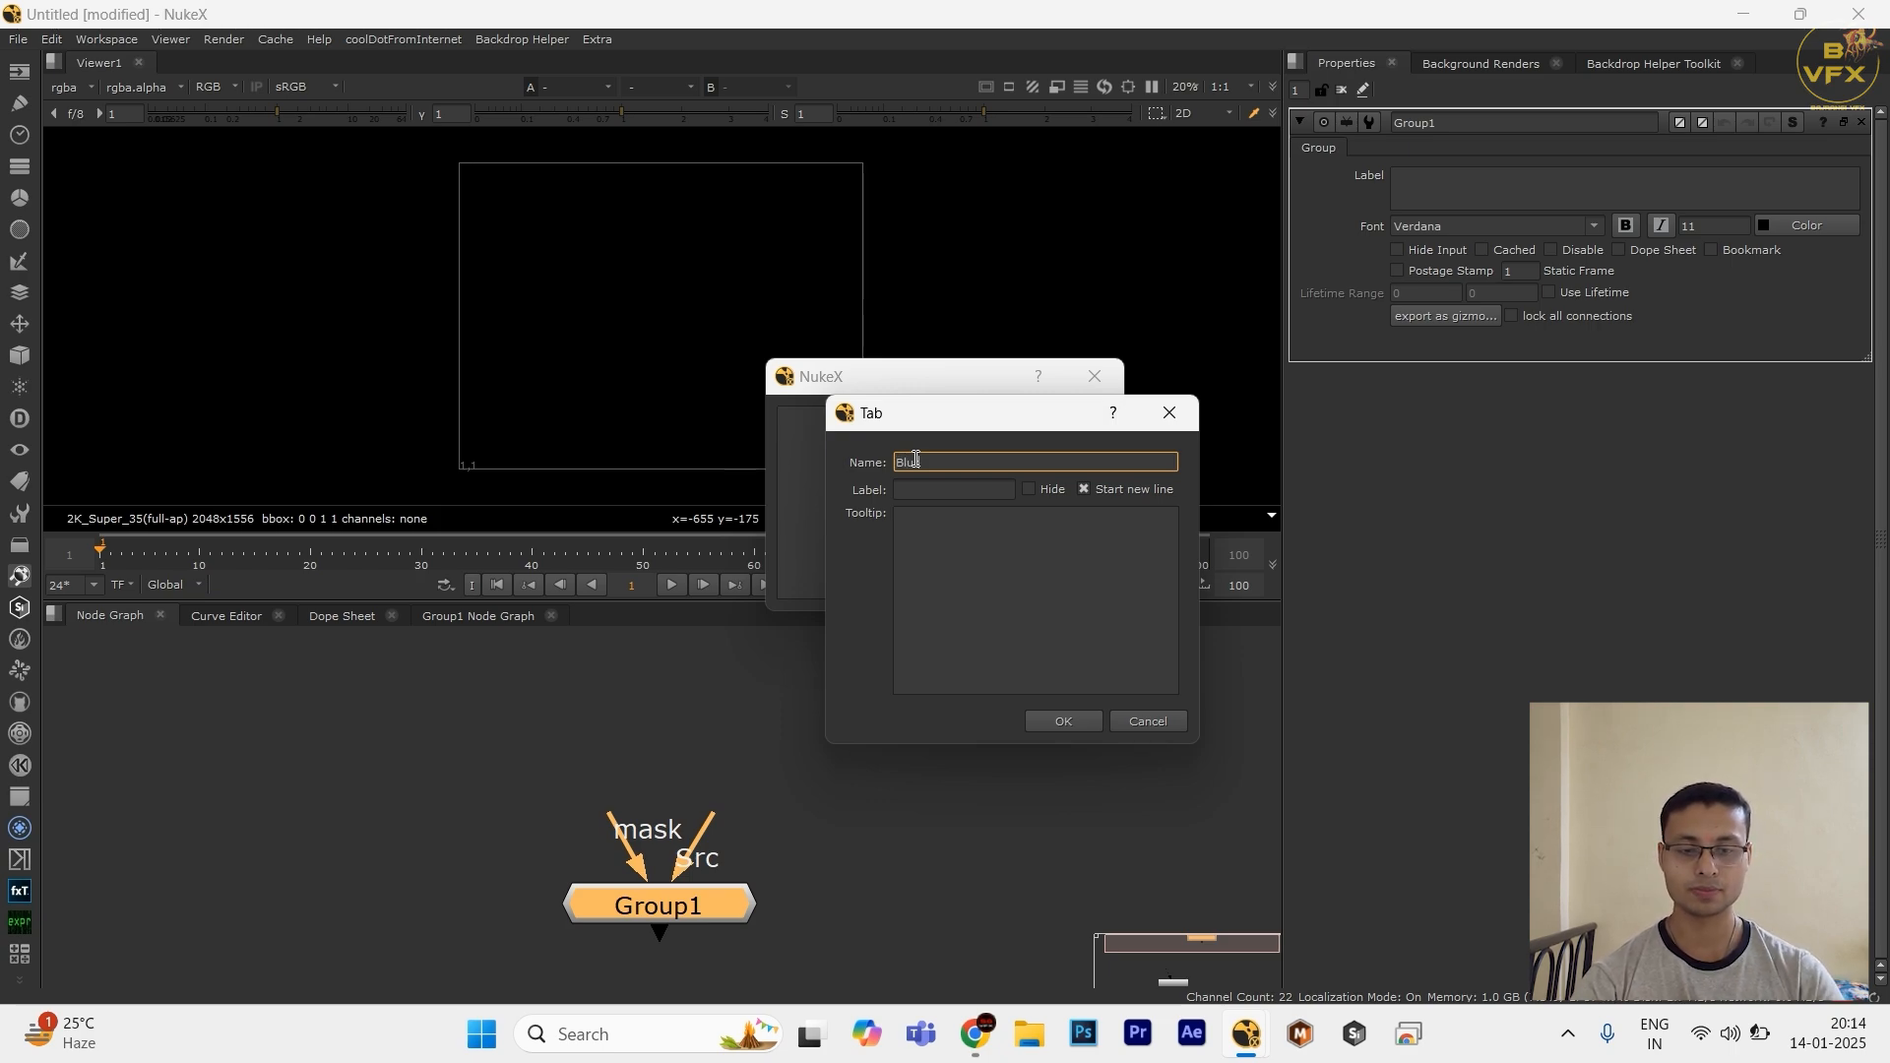
{"action": "type", "text": "r"}
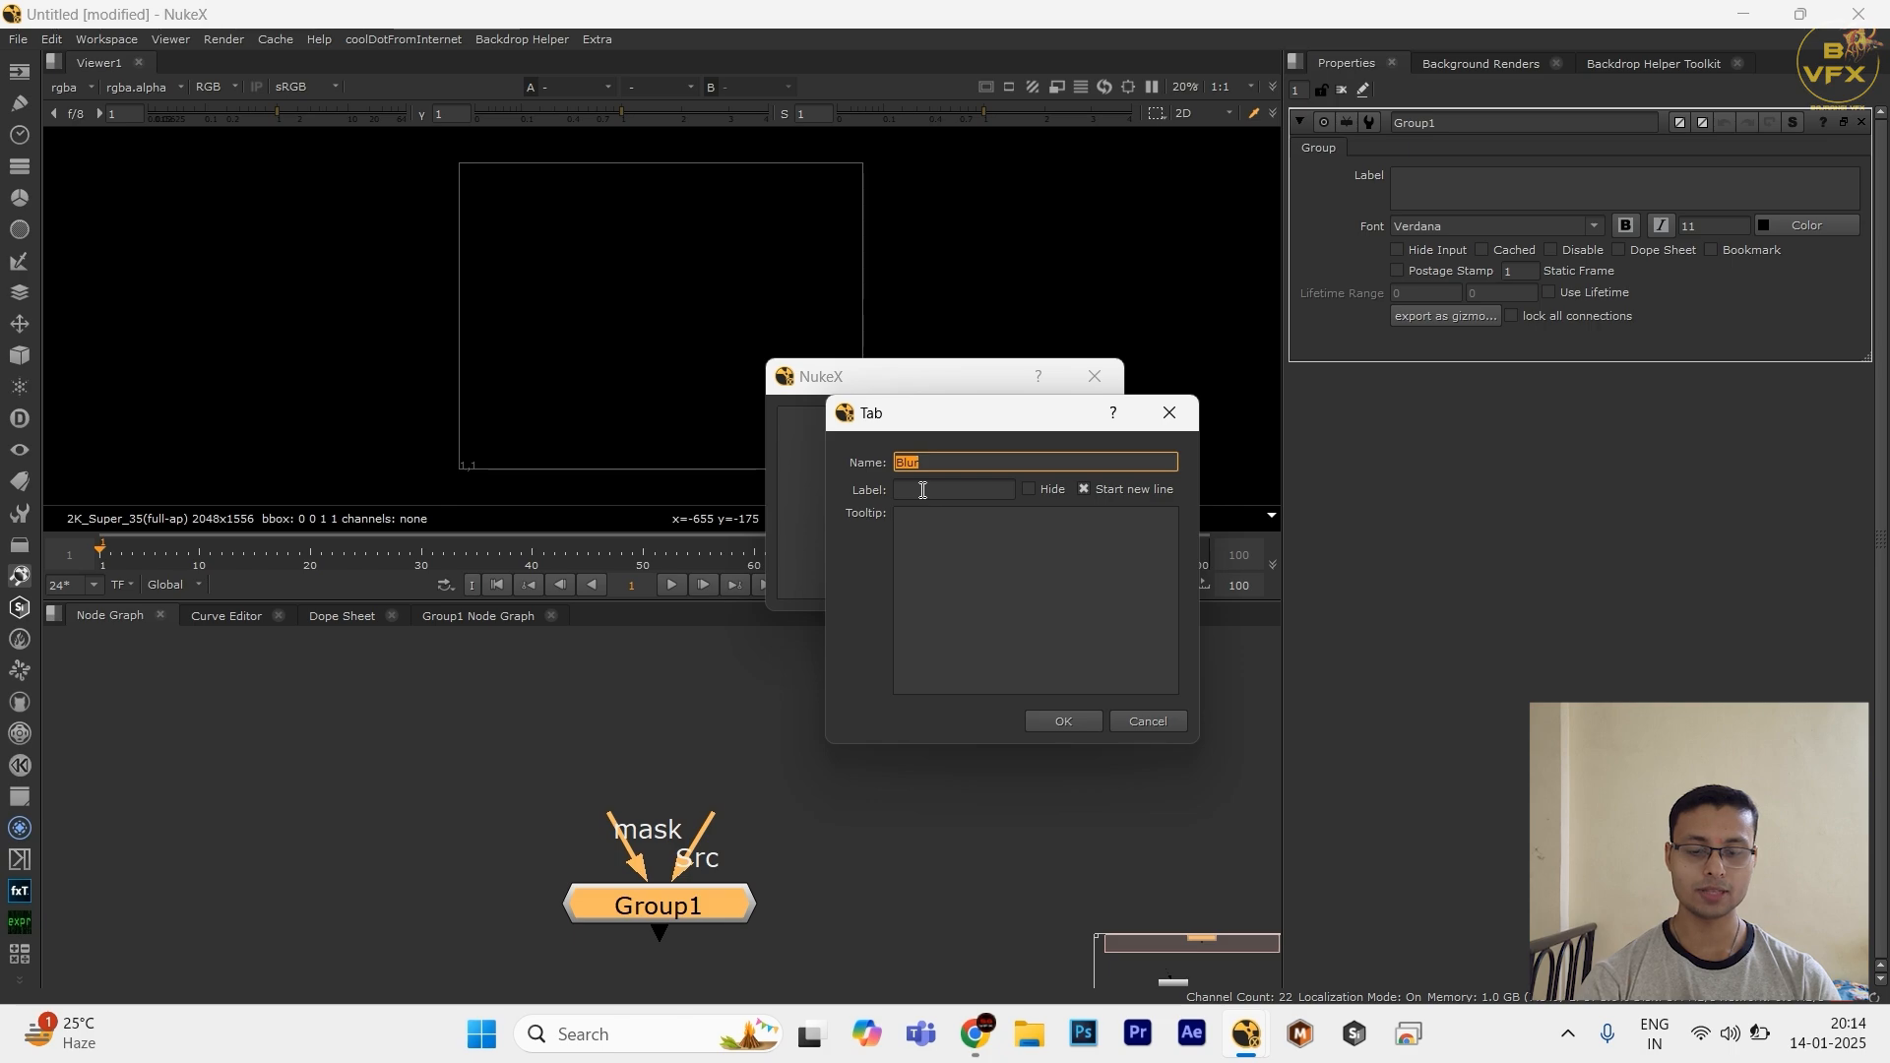
{"action": "left_click", "coordinate": [922, 489]}
{"action": "type", "text": "Blur"}
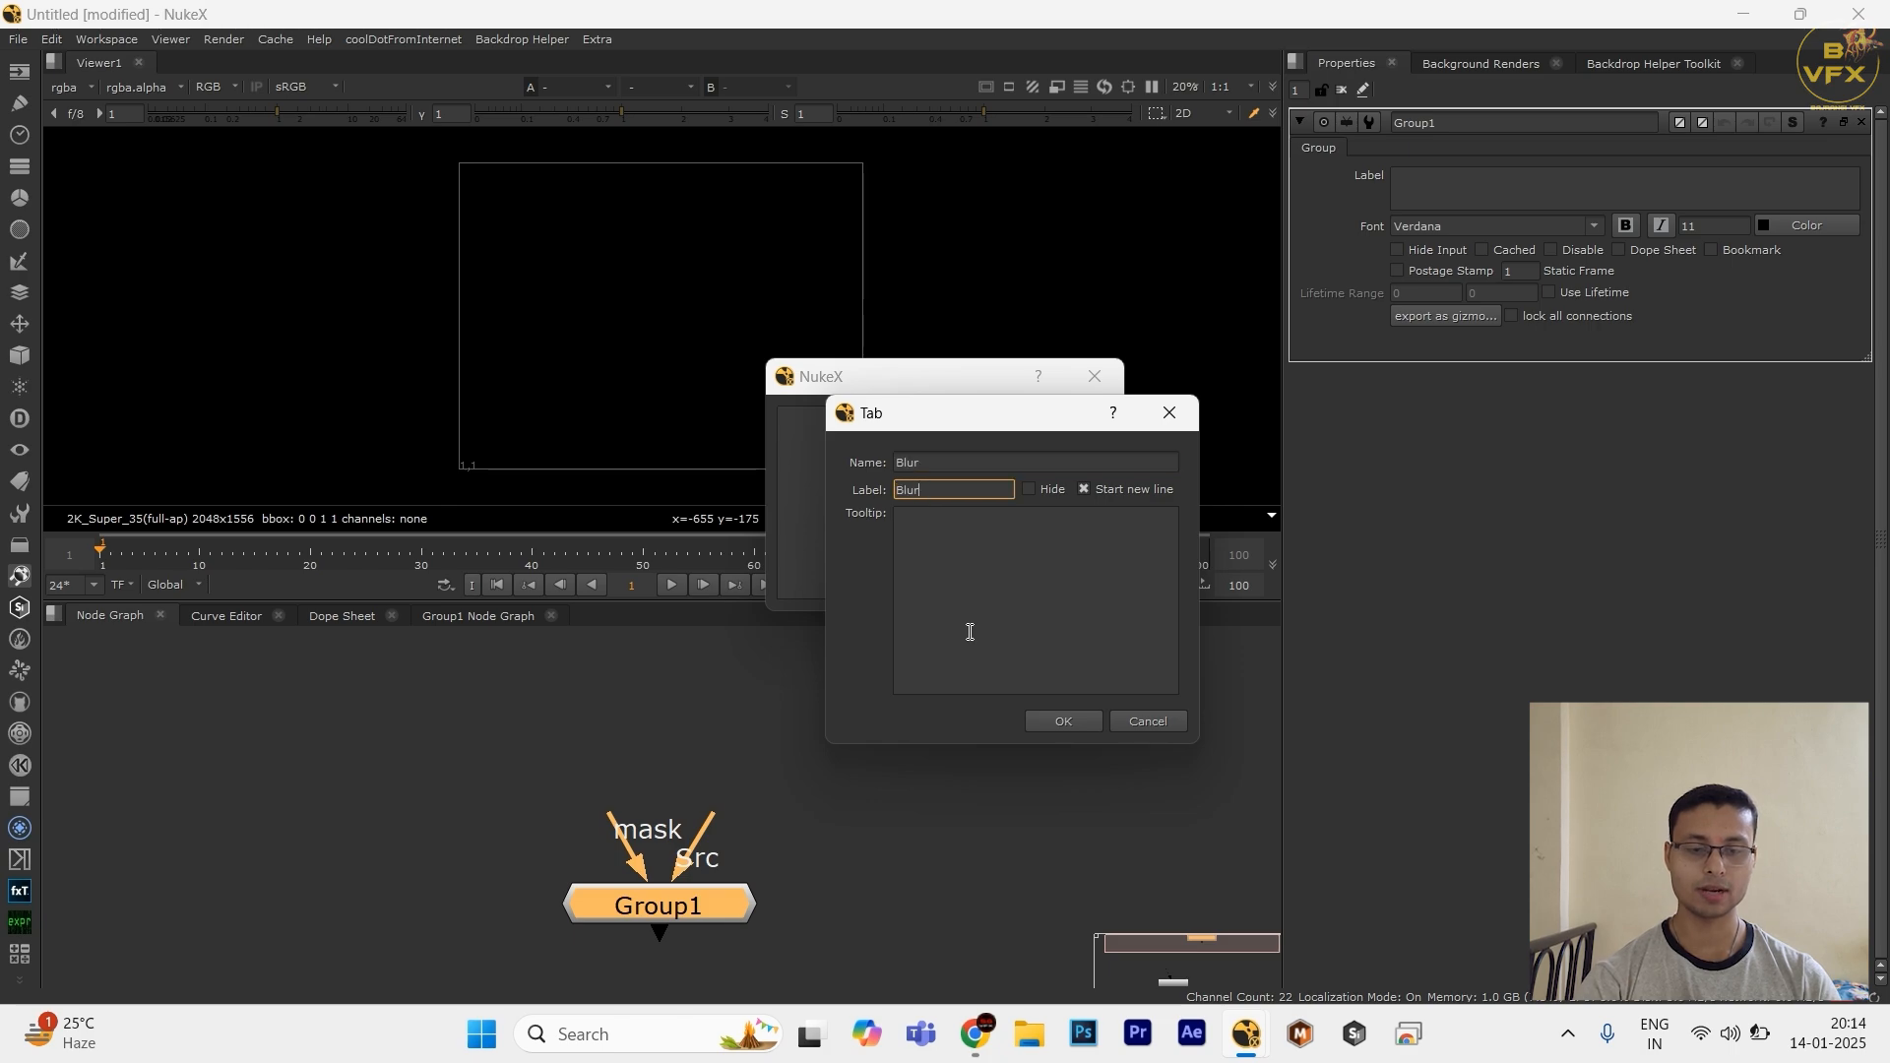
{"action": "double_click", "coordinate": [926, 461]}
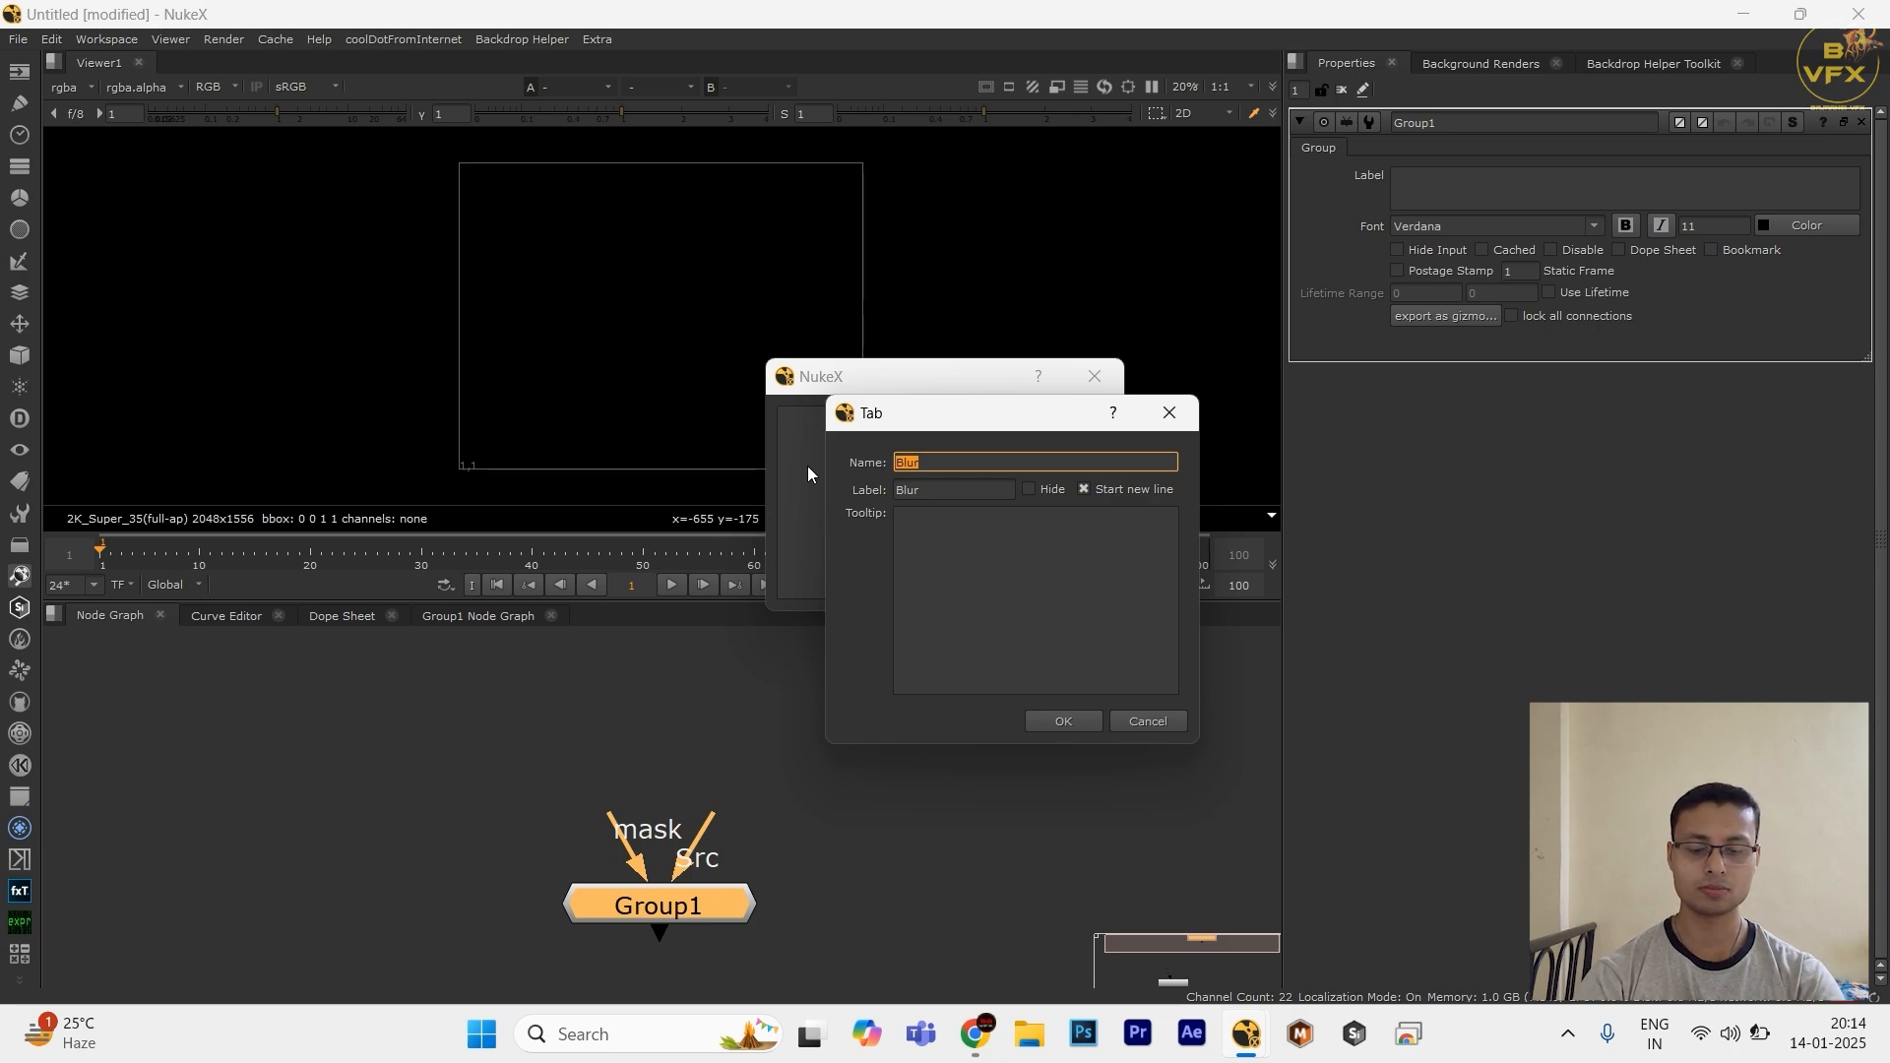
{"action": "type", "text": "Giz"}
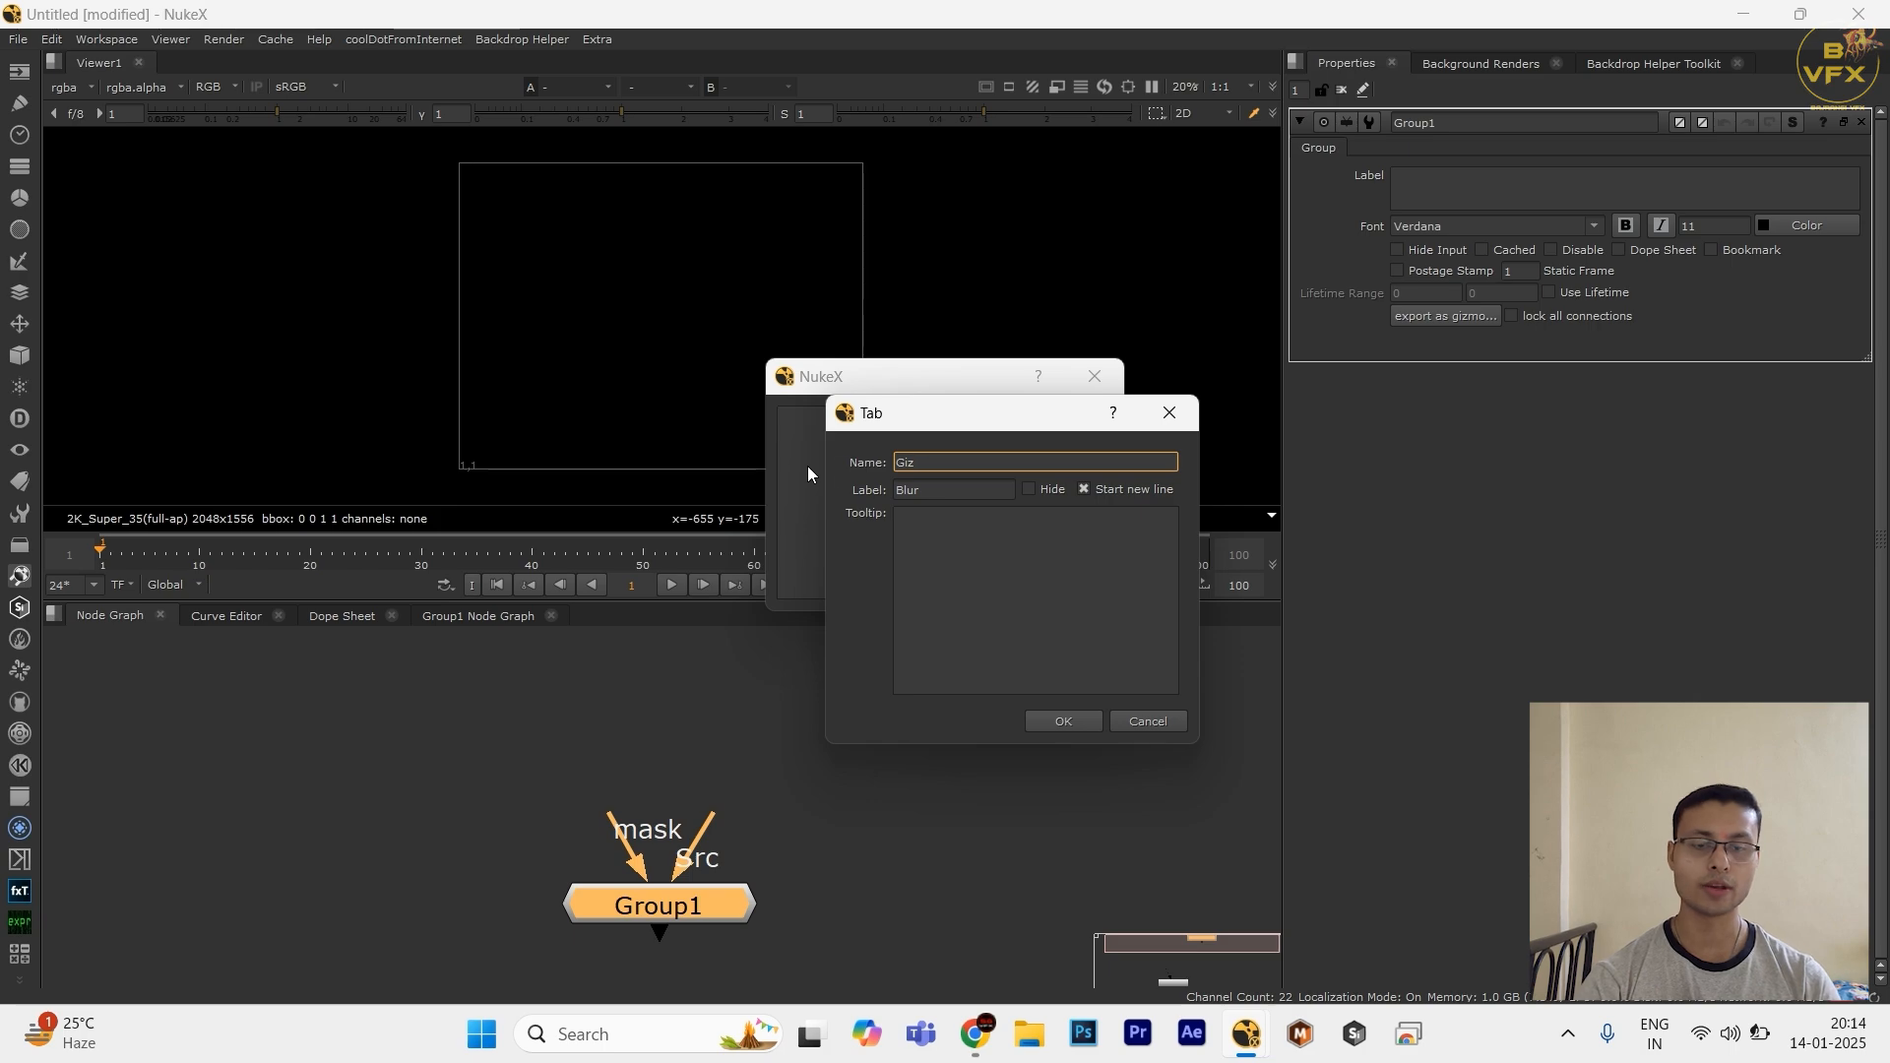
{"action": "left_click_drag", "start_coordinate": [966, 493], "coordinate": [757, 468]}
Step: Set both the name and label of the new Tab knob to Blur_Cc and create it
{"action": "left_click_drag", "start_coordinate": [955, 460], "coordinate": [301, 478]}
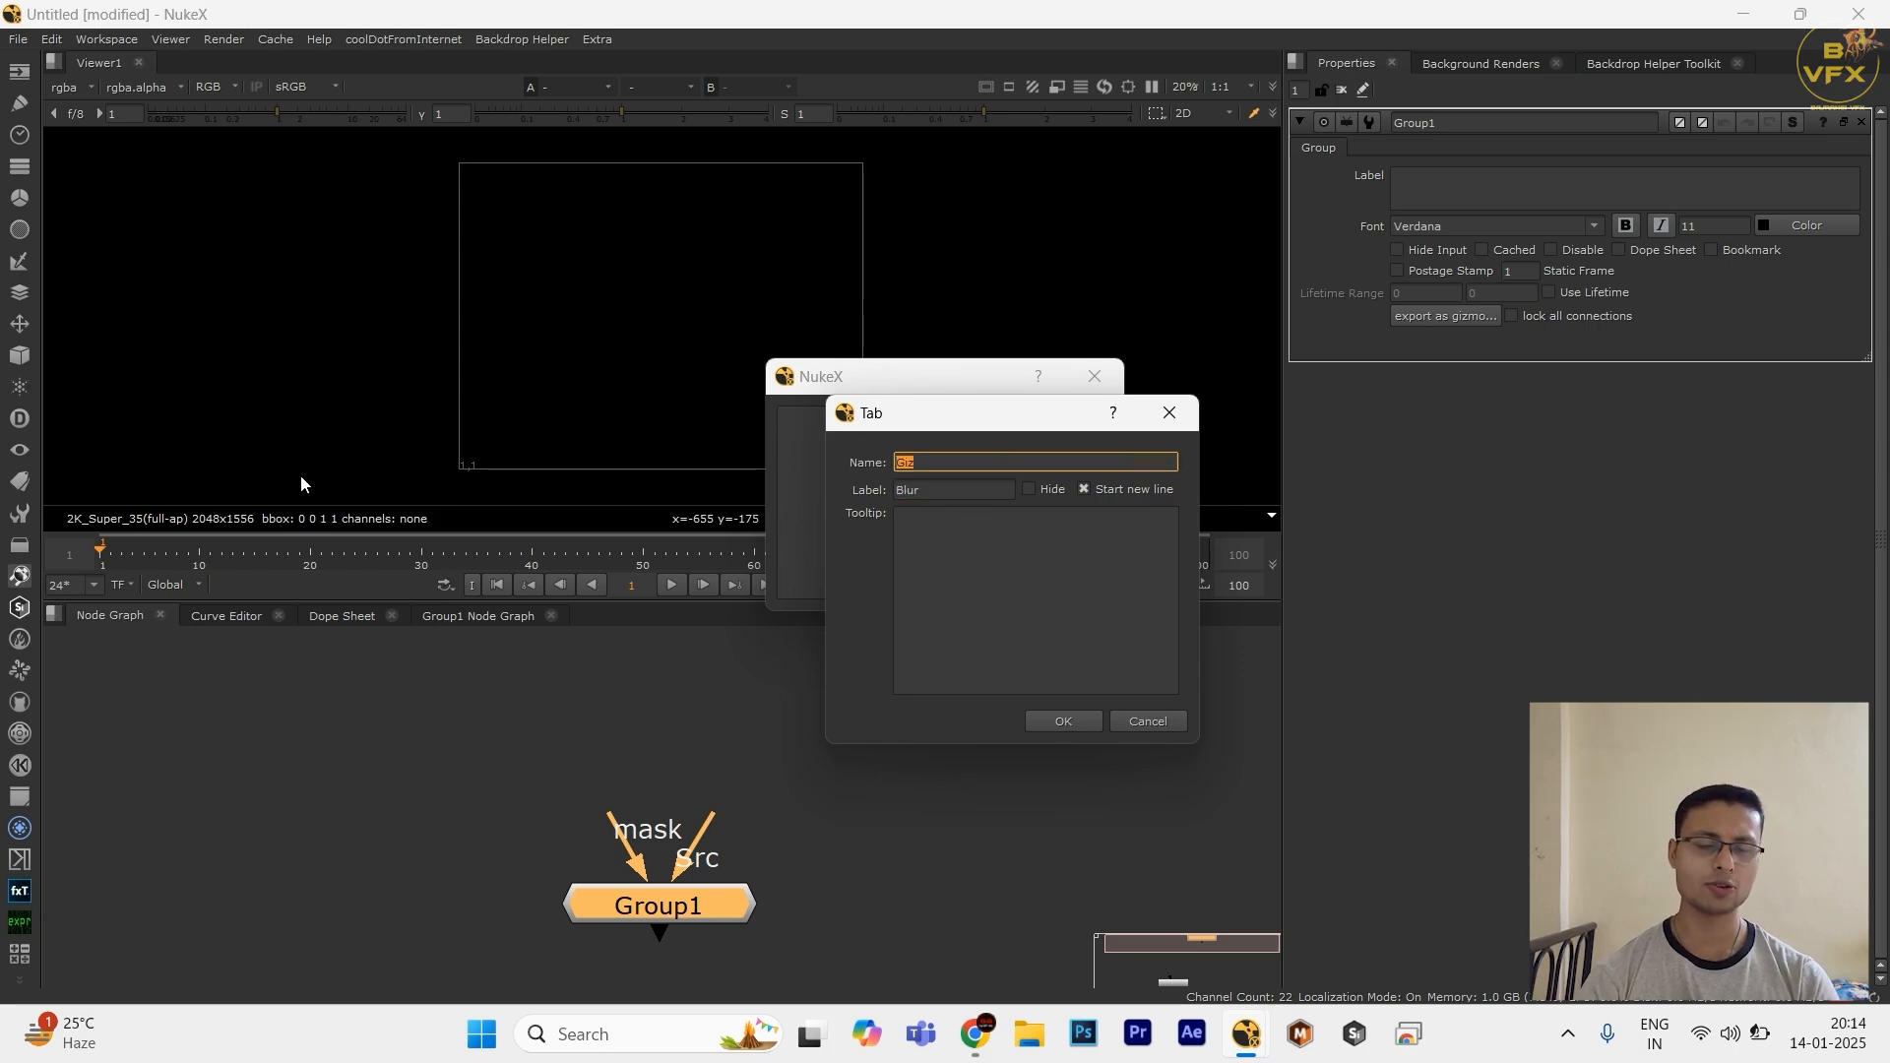
{"action": "type", "text": "B"}
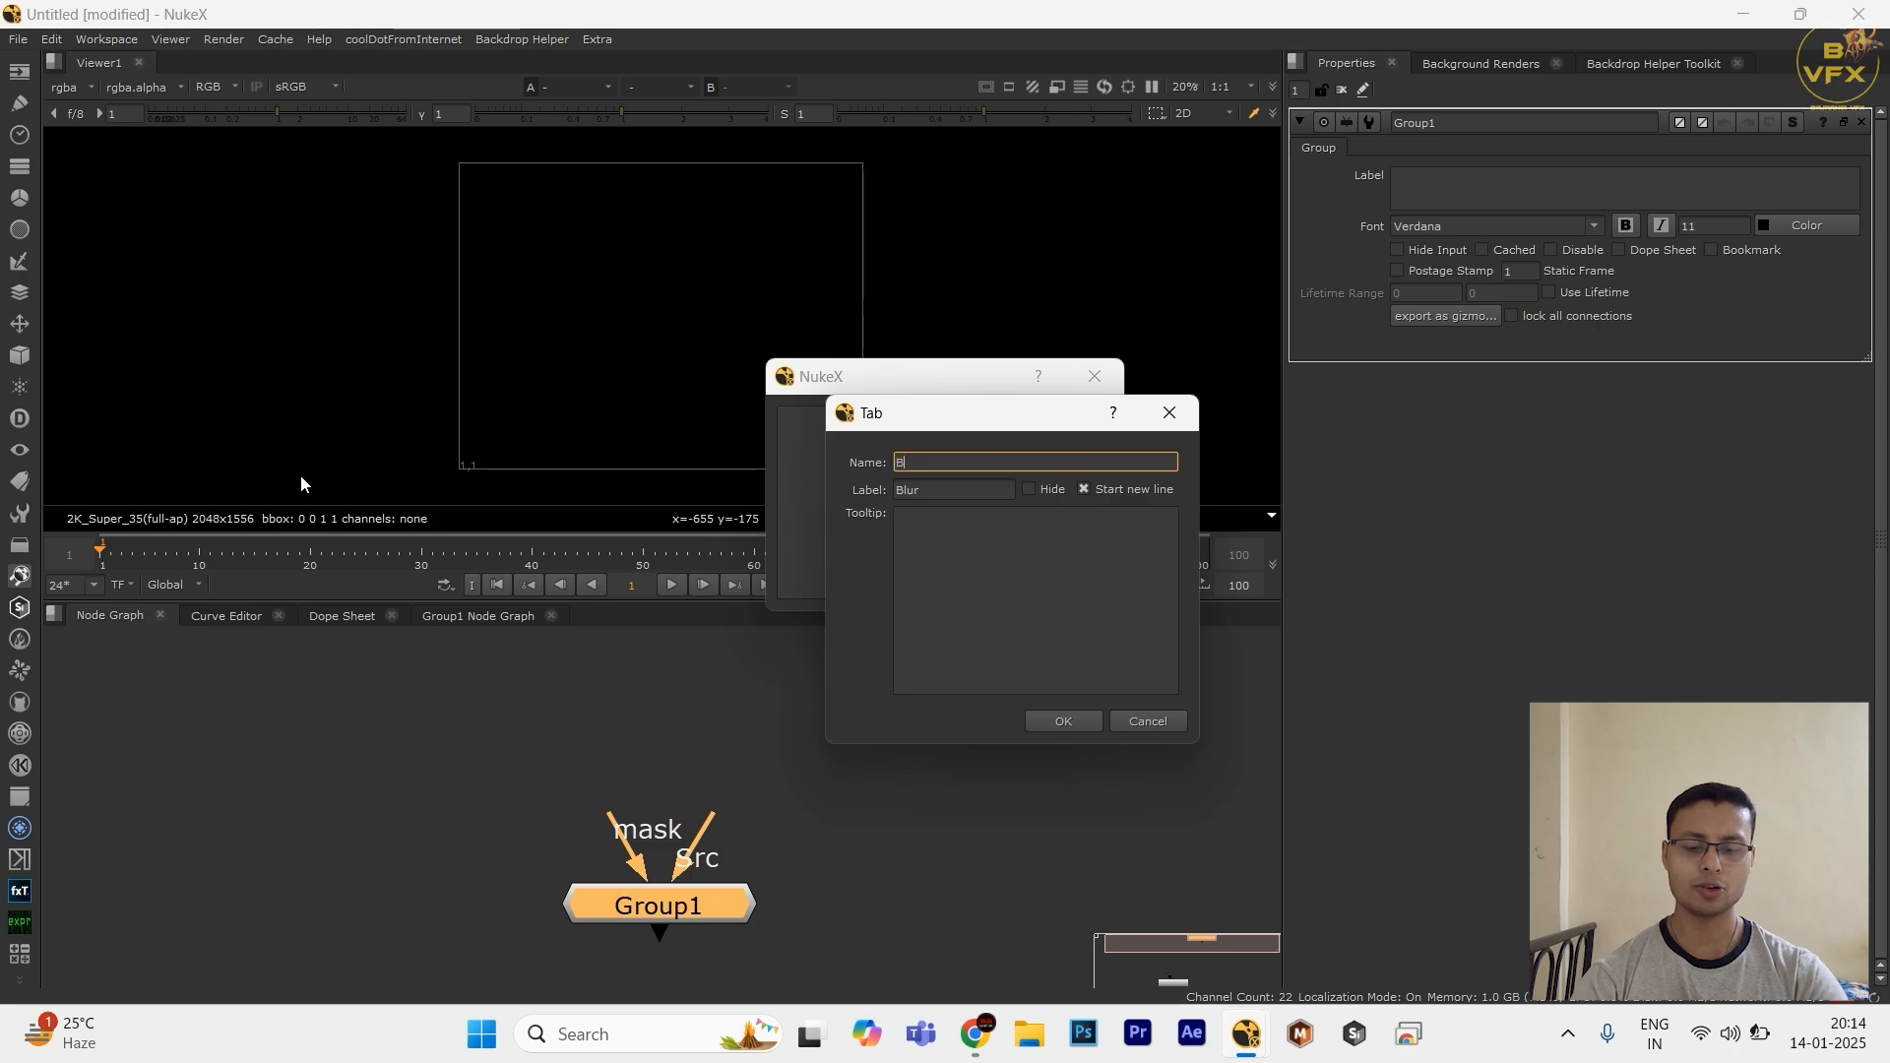
{"action": "type", "text": "lur"}
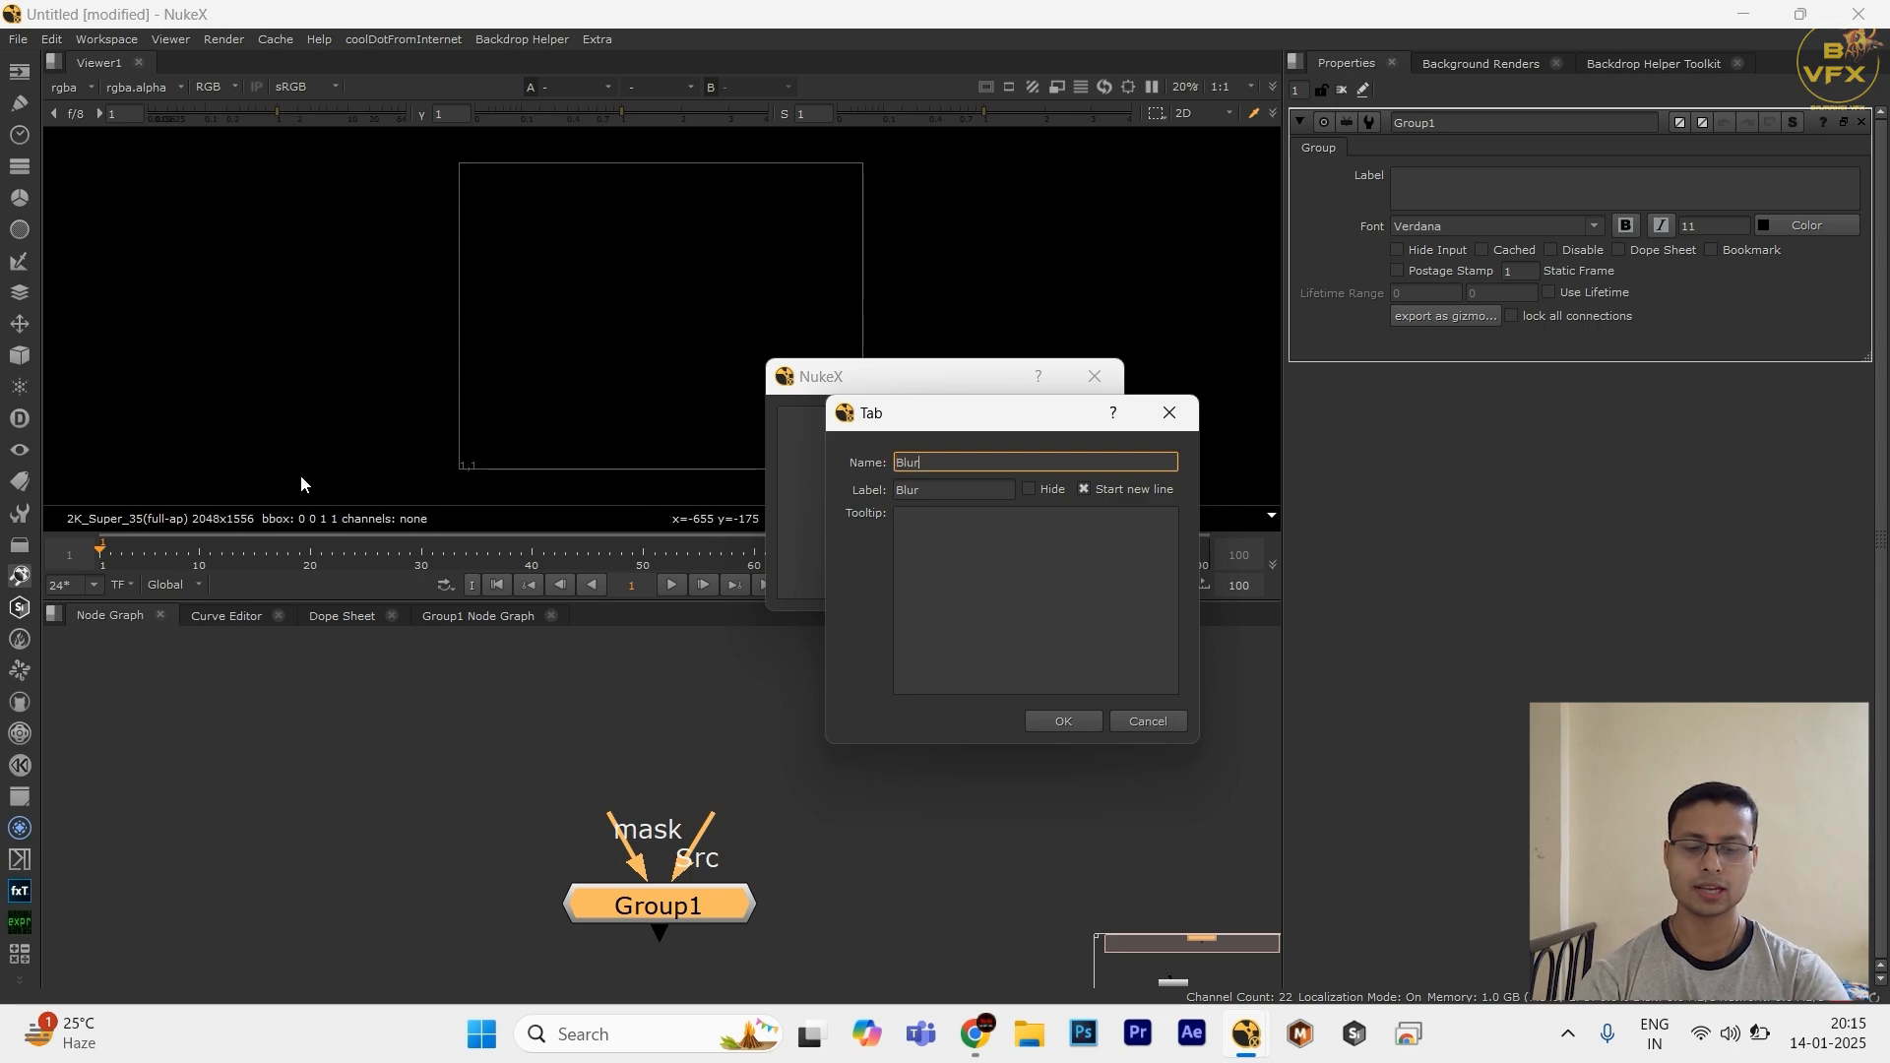
{"action": "type", "text": "_"}
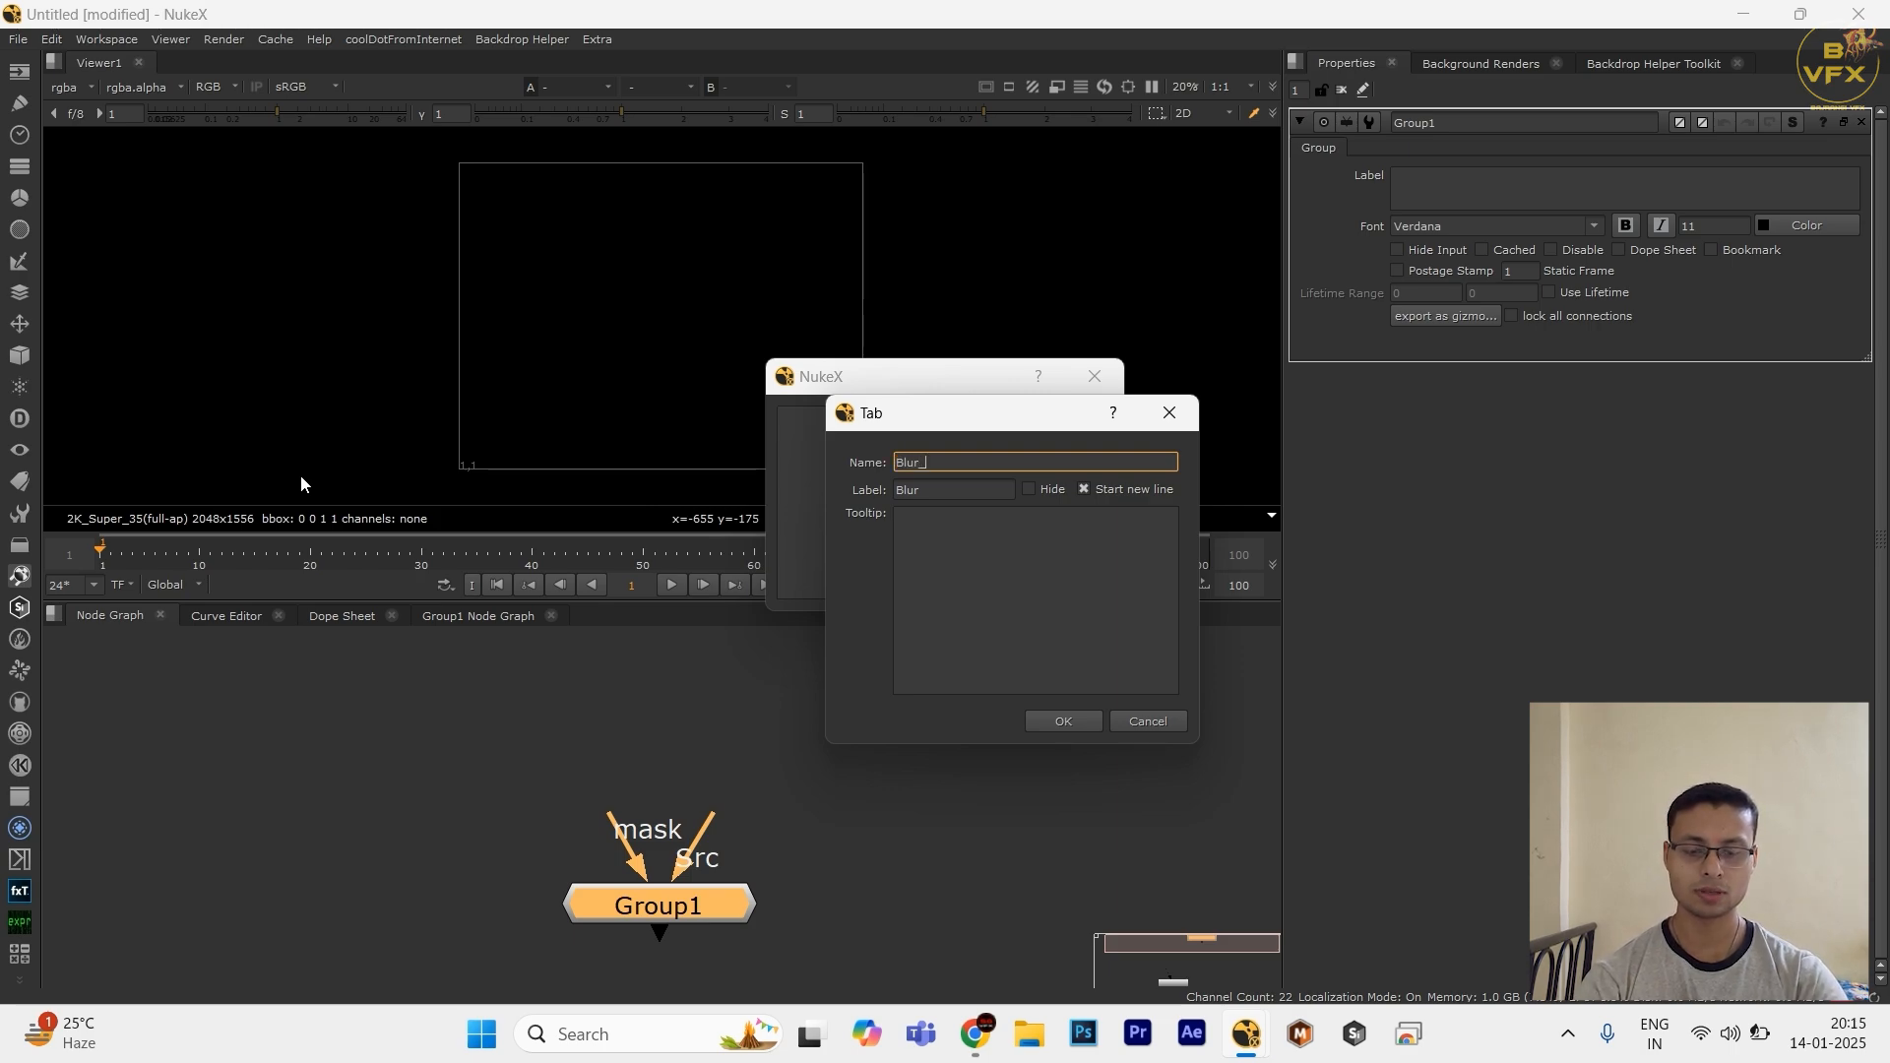
{"action": "type", "text": "Cc"}
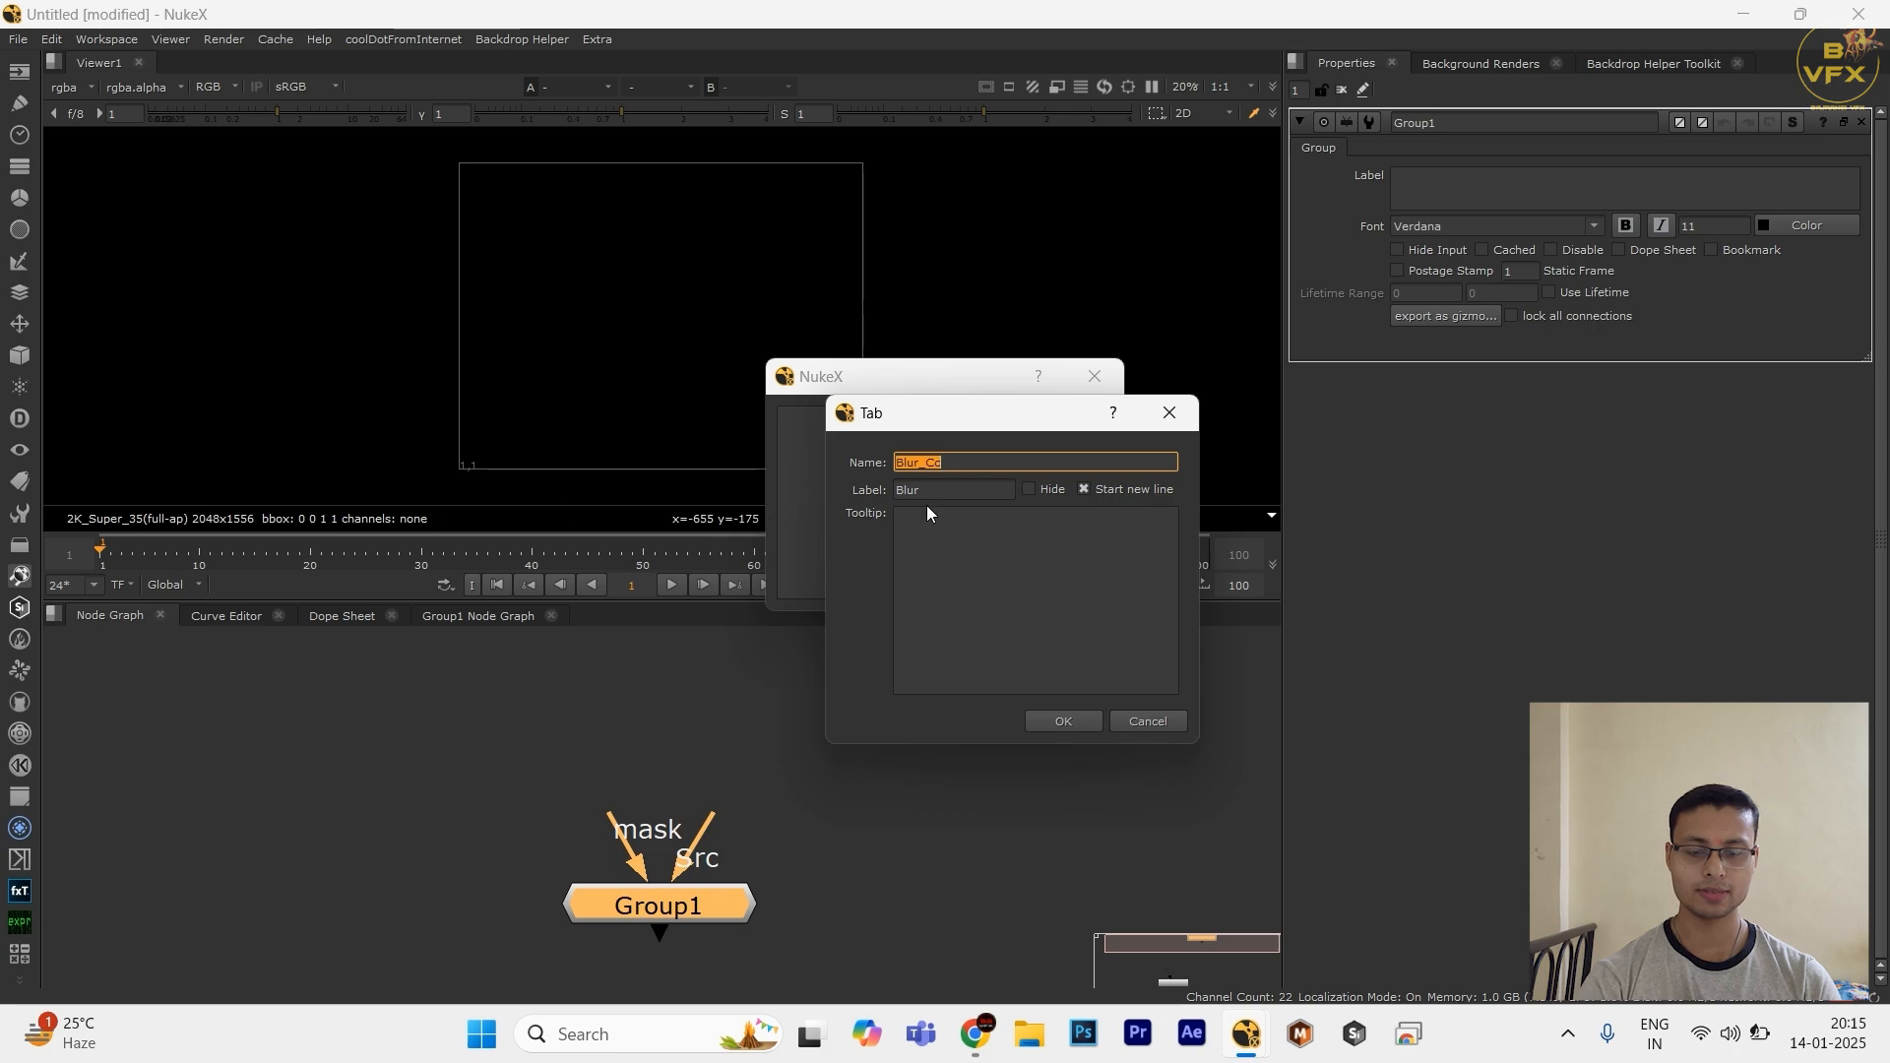
{"action": "key", "text": "Tab"}
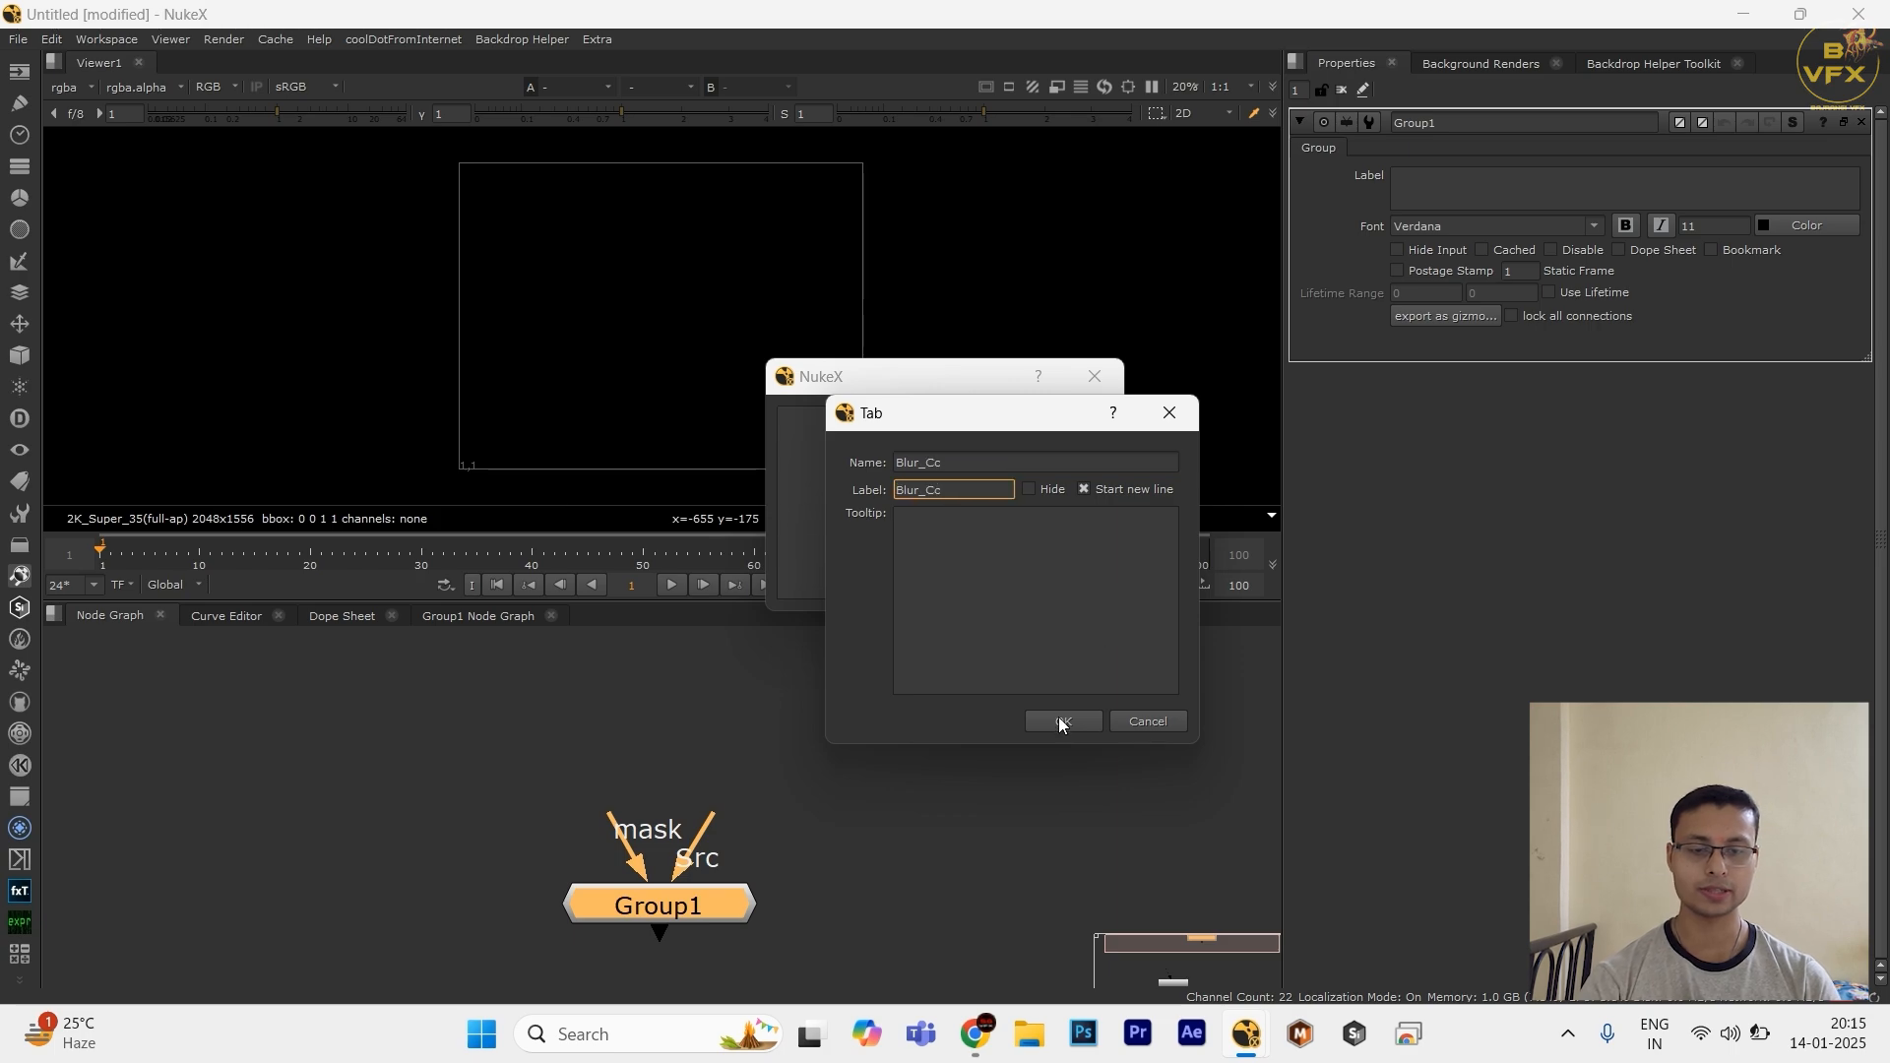
{"action": "left_click", "coordinate": [1061, 719]}
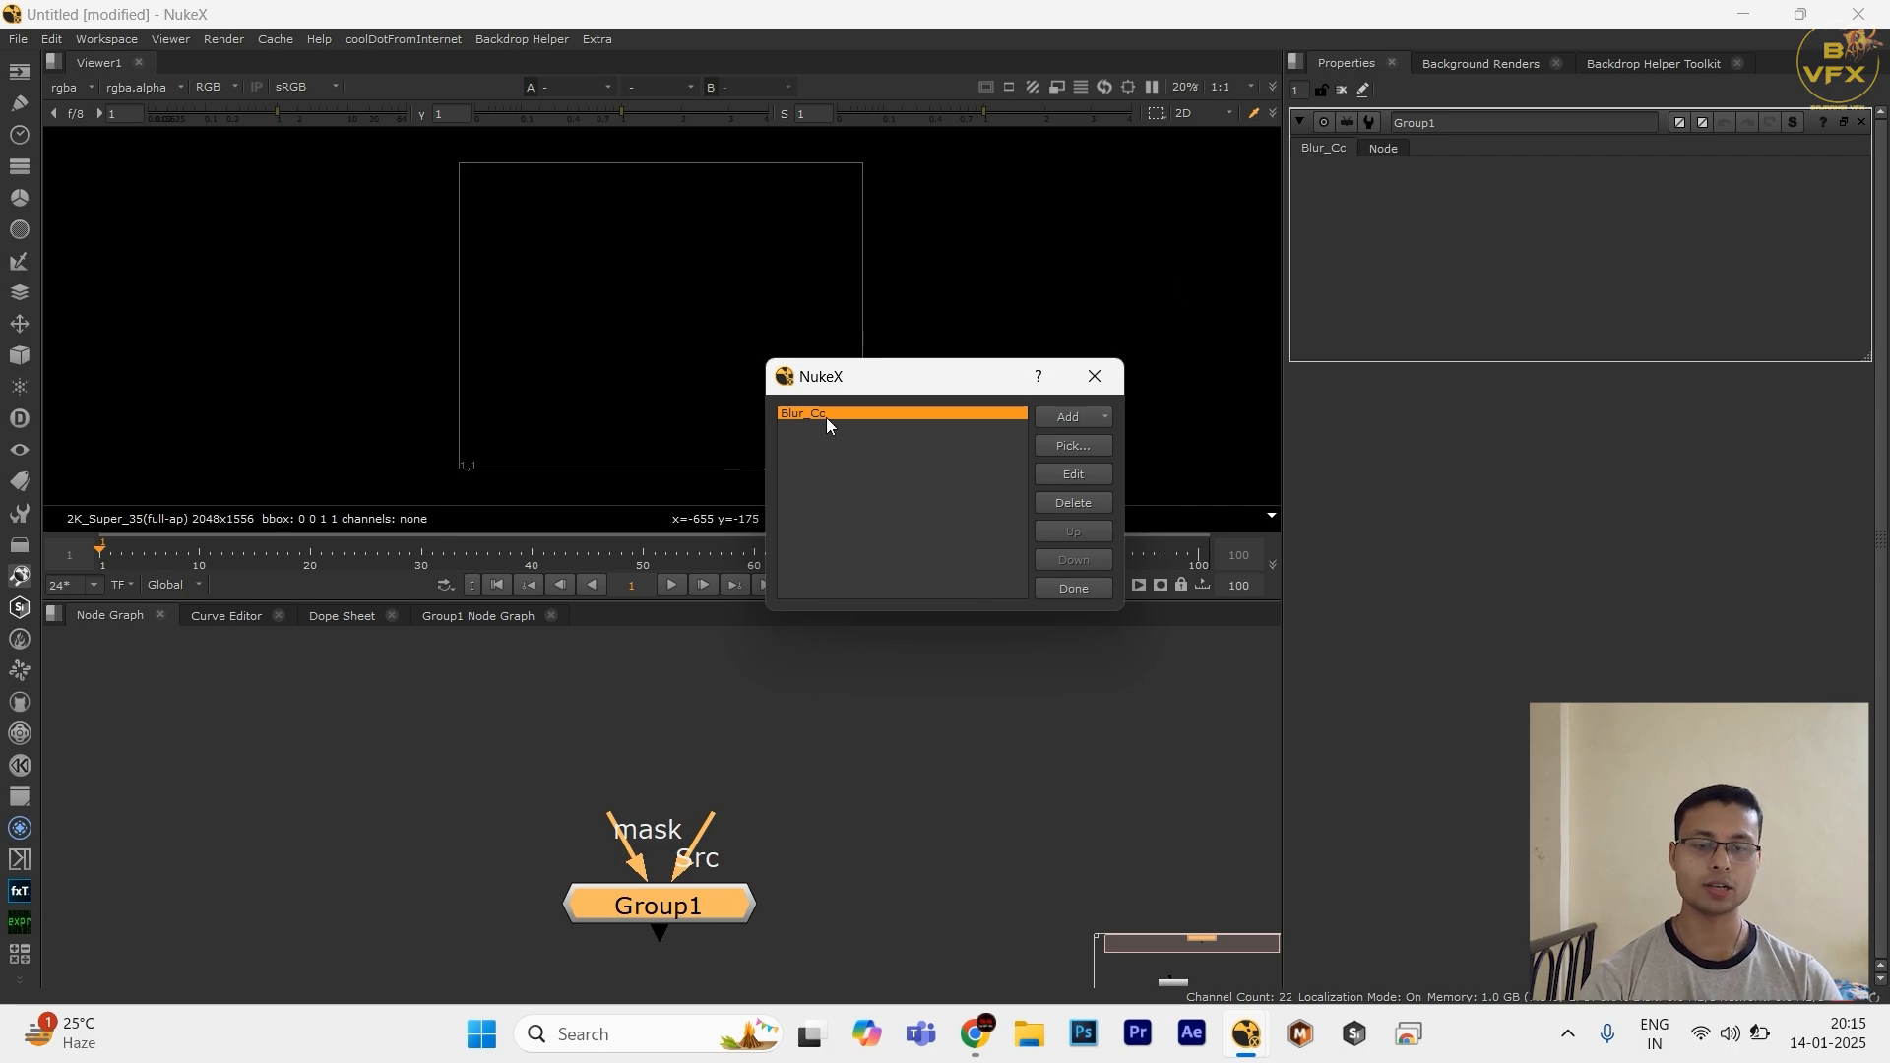
Step: Pick the size, filter and quality knobs from the Blur1 node and add them to the Blur_Cc tab
{"action": "left_click", "coordinate": [1047, 445]}
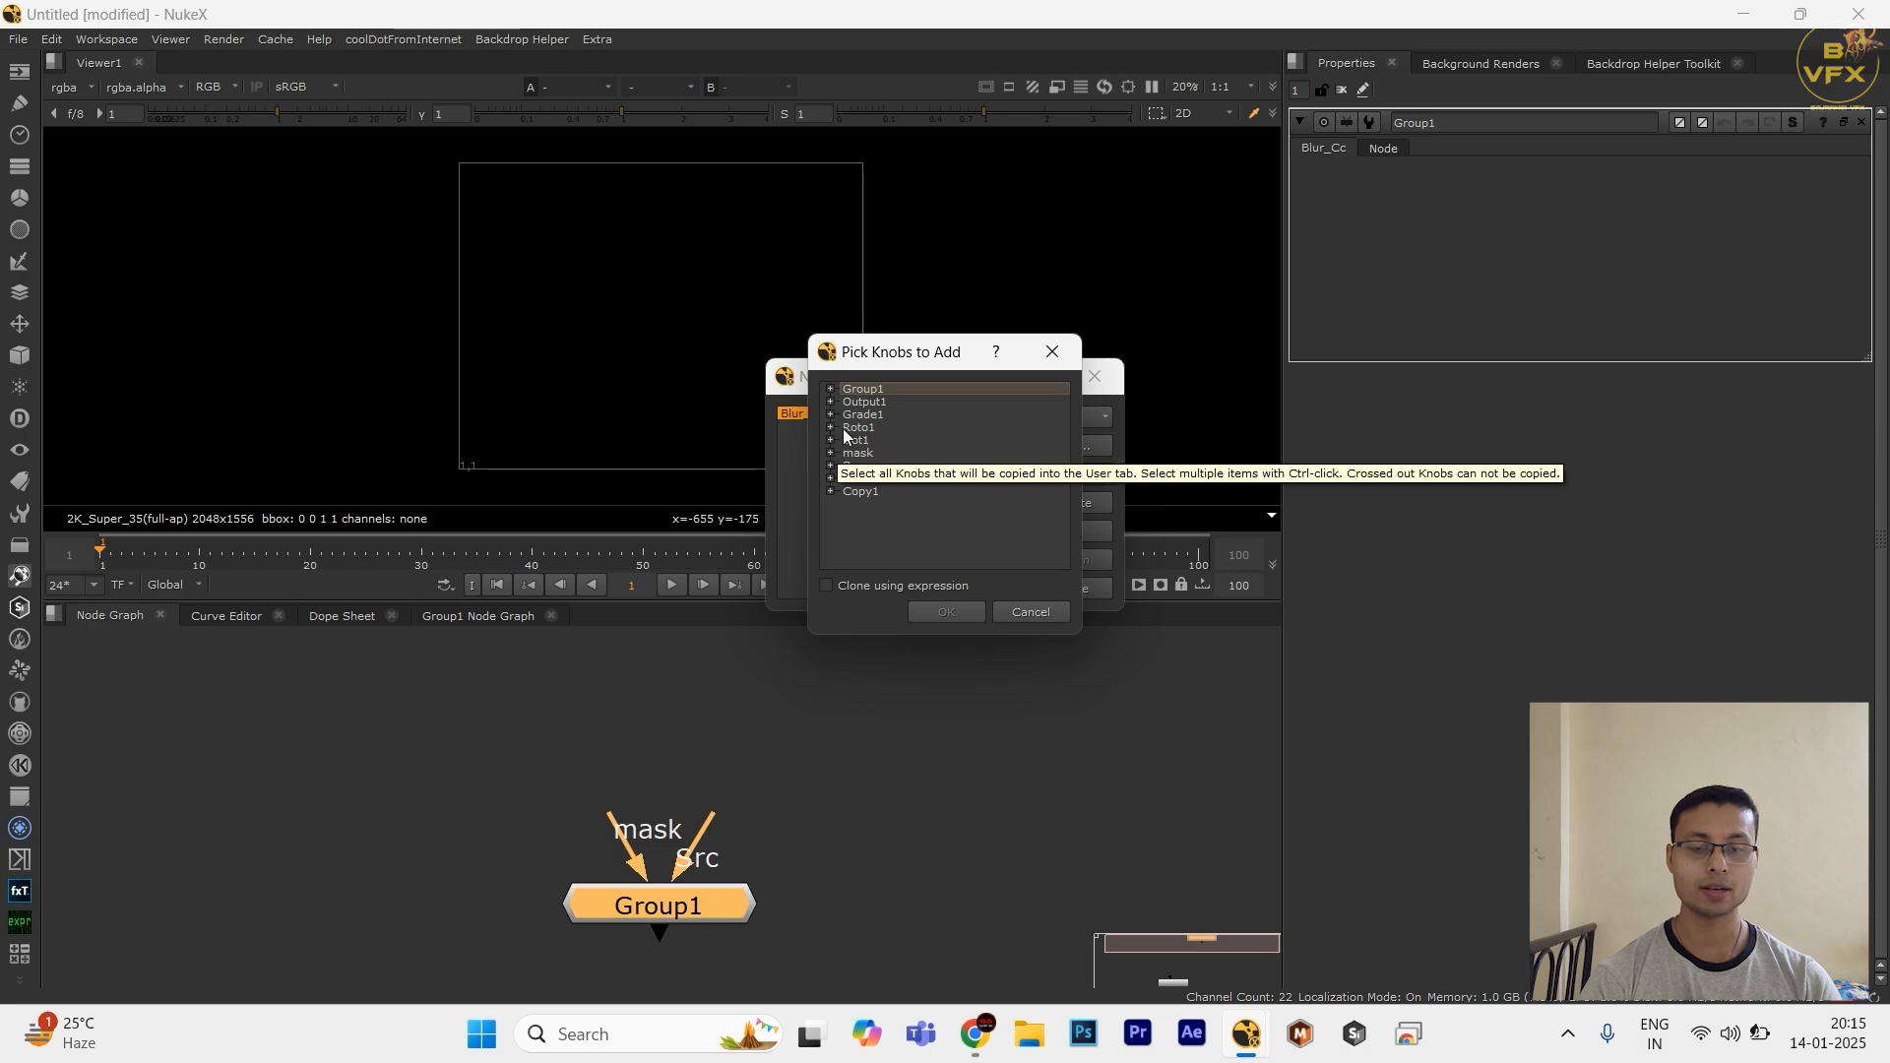
{"action": "left_click", "coordinate": [830, 478]}
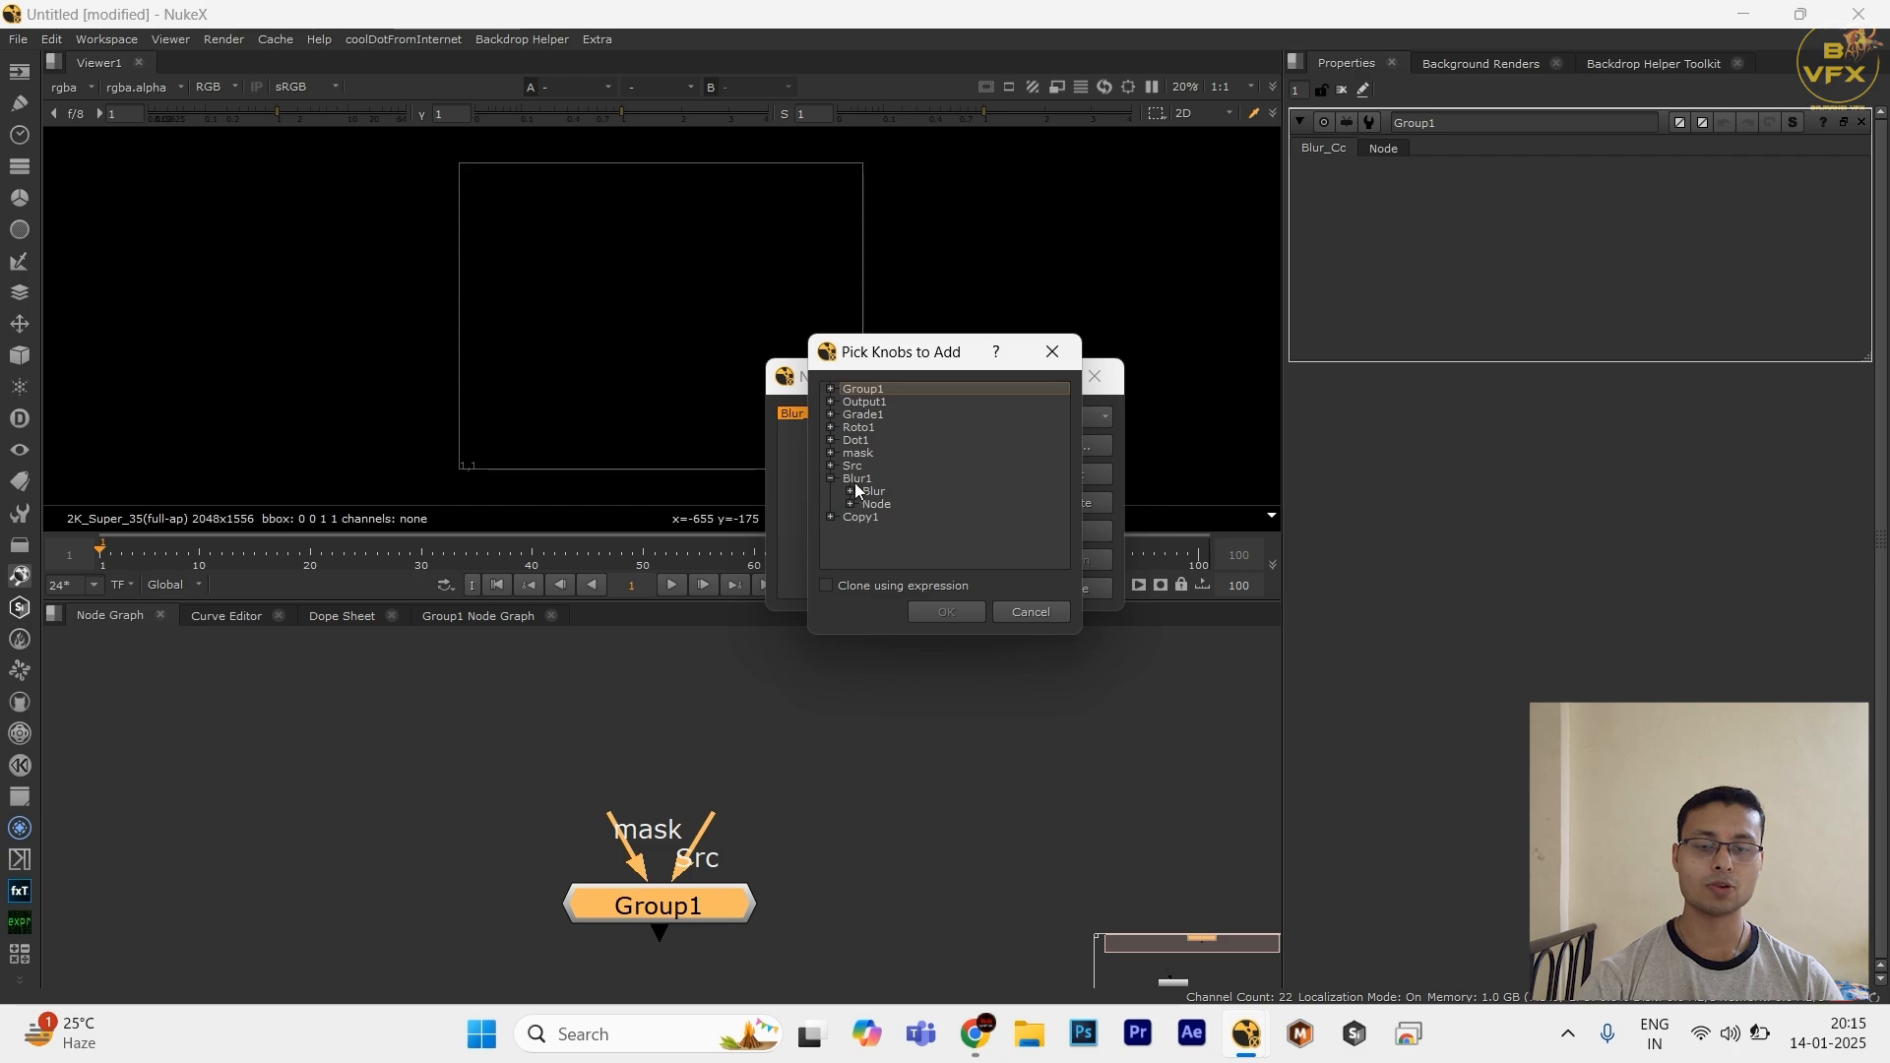
{"action": "left_click", "coordinate": [851, 492]}
{"action": "scroll", "coordinate": [925, 511], "scroll_direction": "down", "scroll_amount": 1}
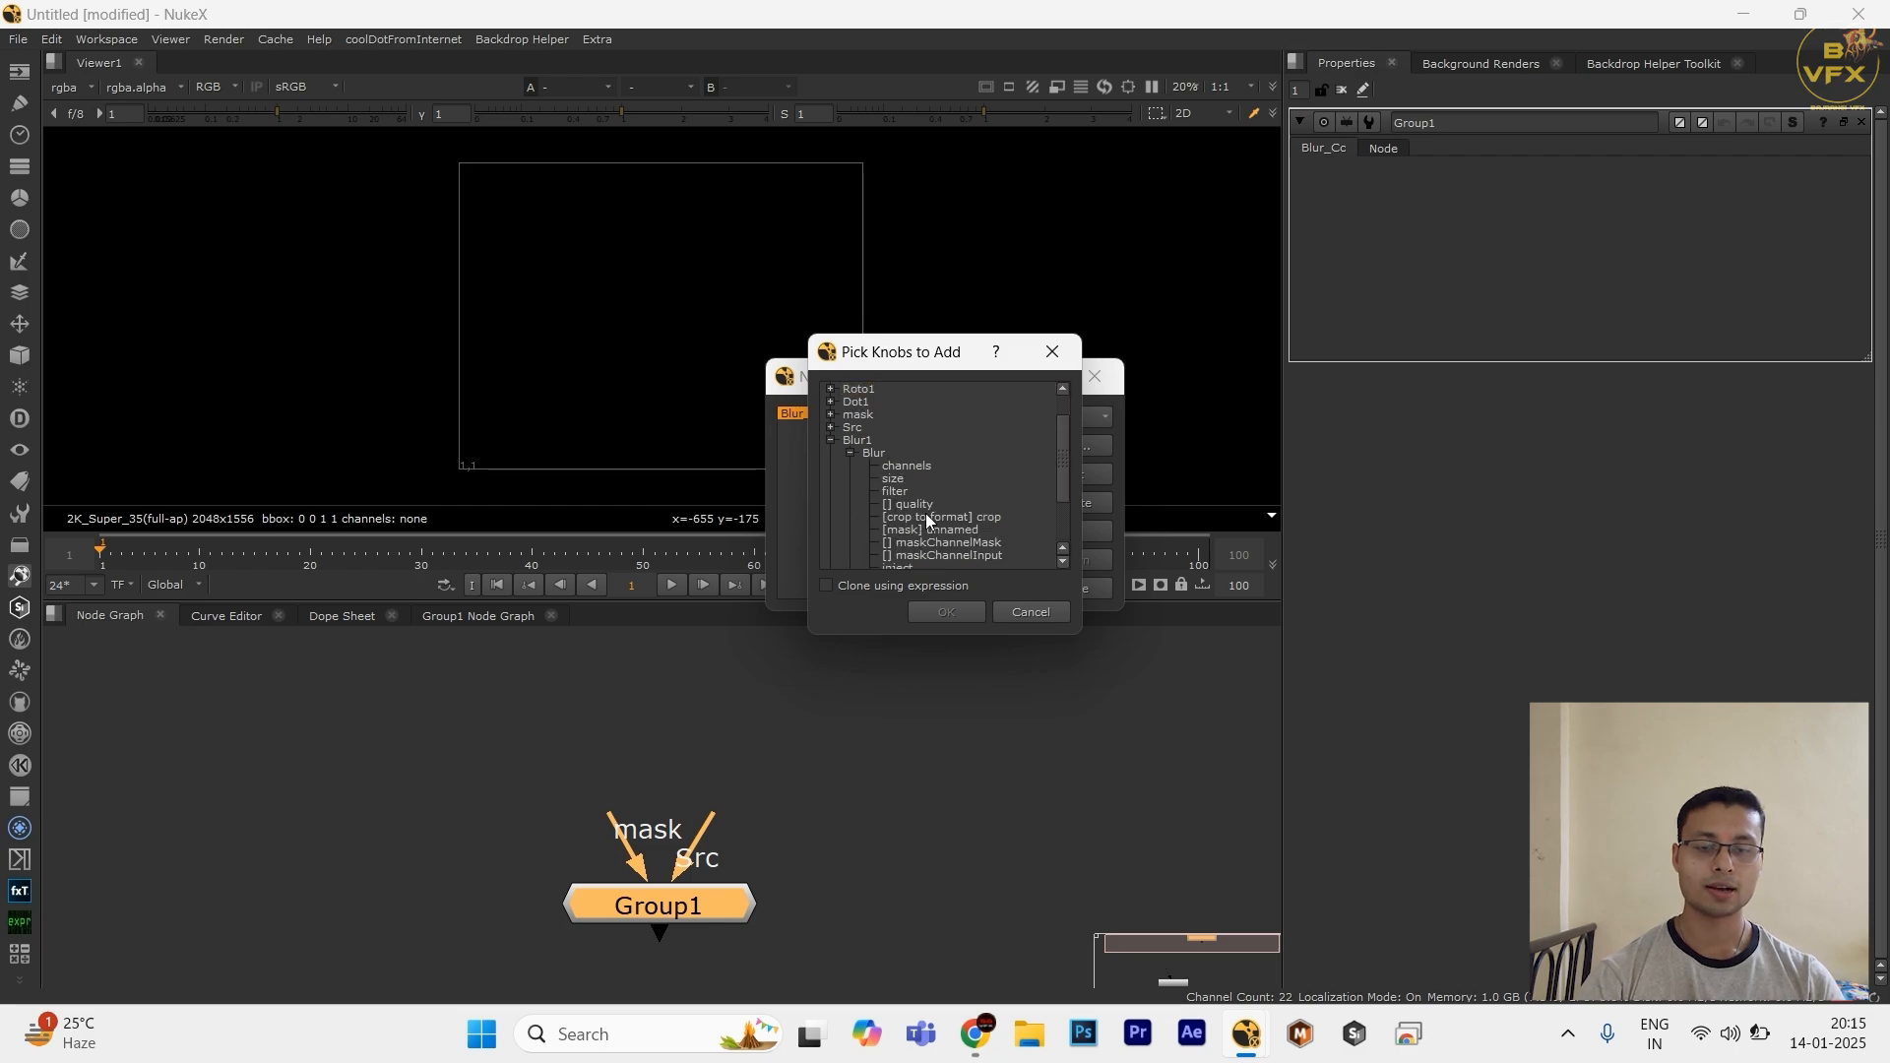
{"action": "left_click", "coordinate": [891, 478]}
{"action": "left_click", "coordinate": [894, 489], "text": "shift"}
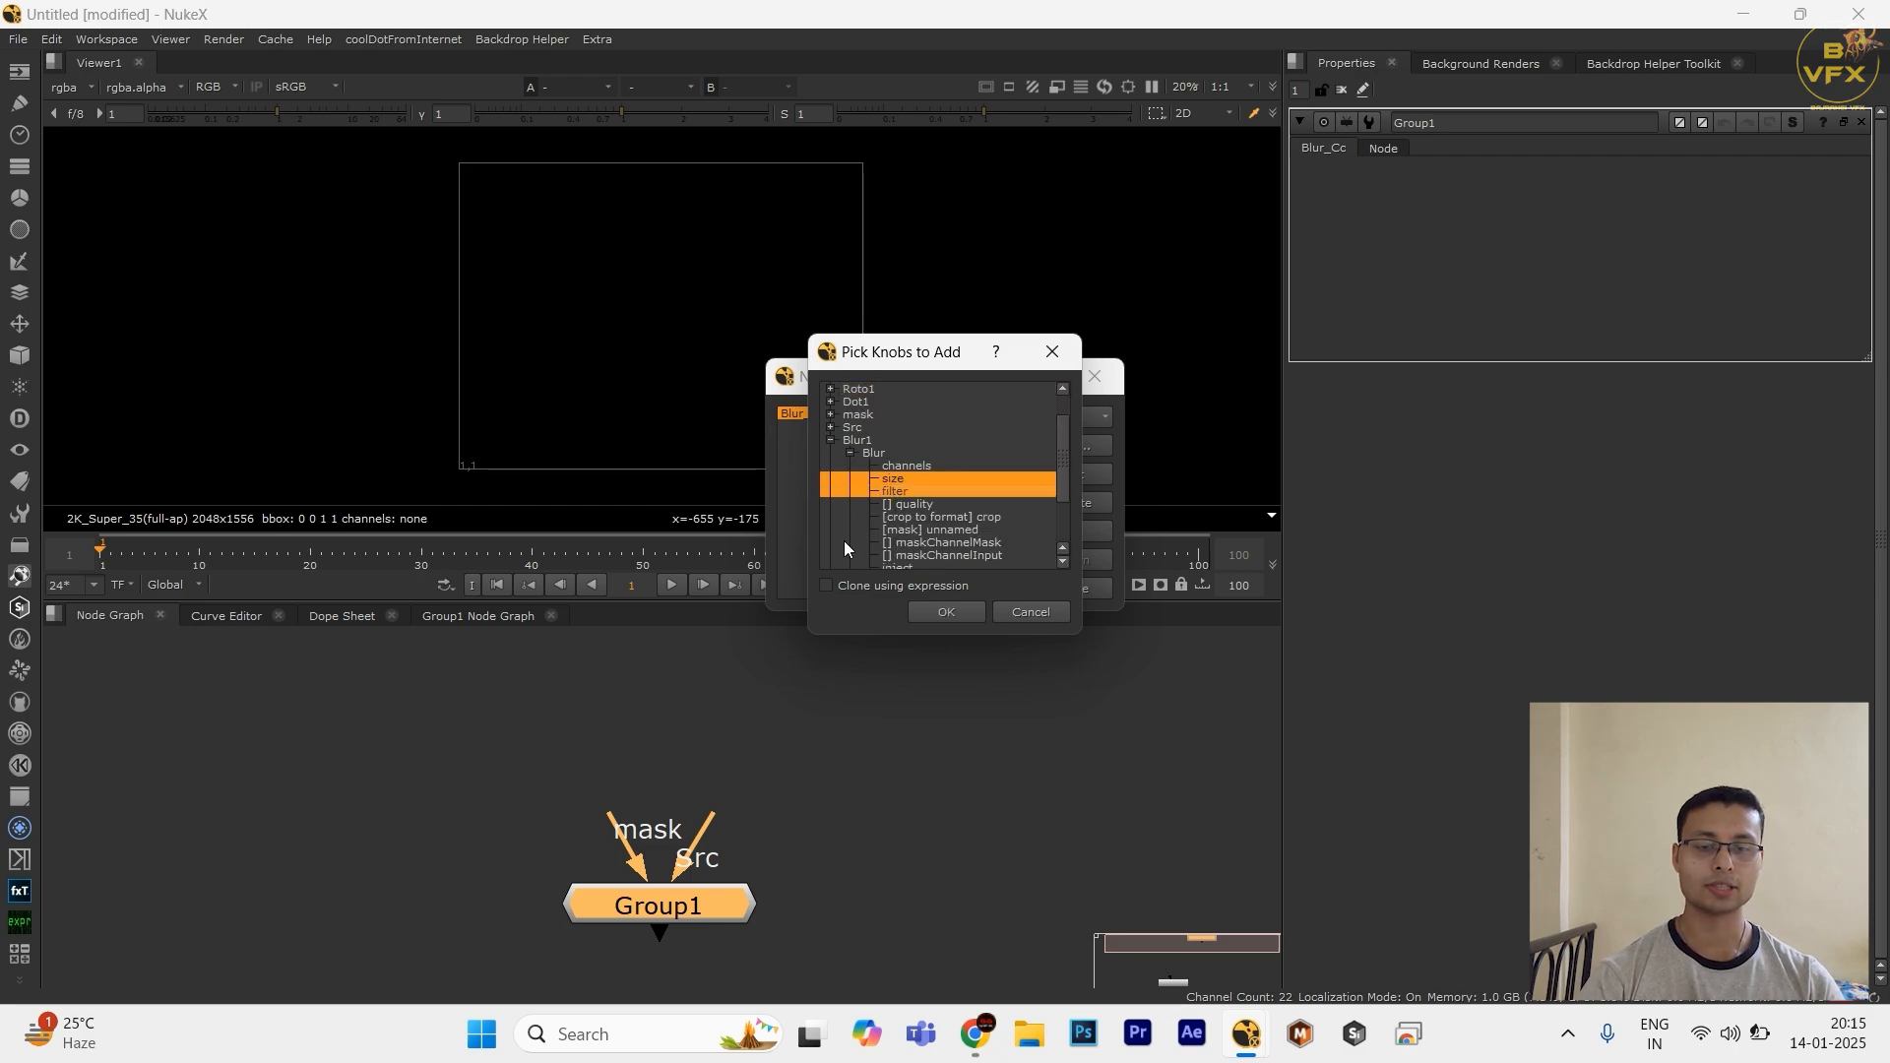
{"action": "left_click", "coordinate": [947, 614]}
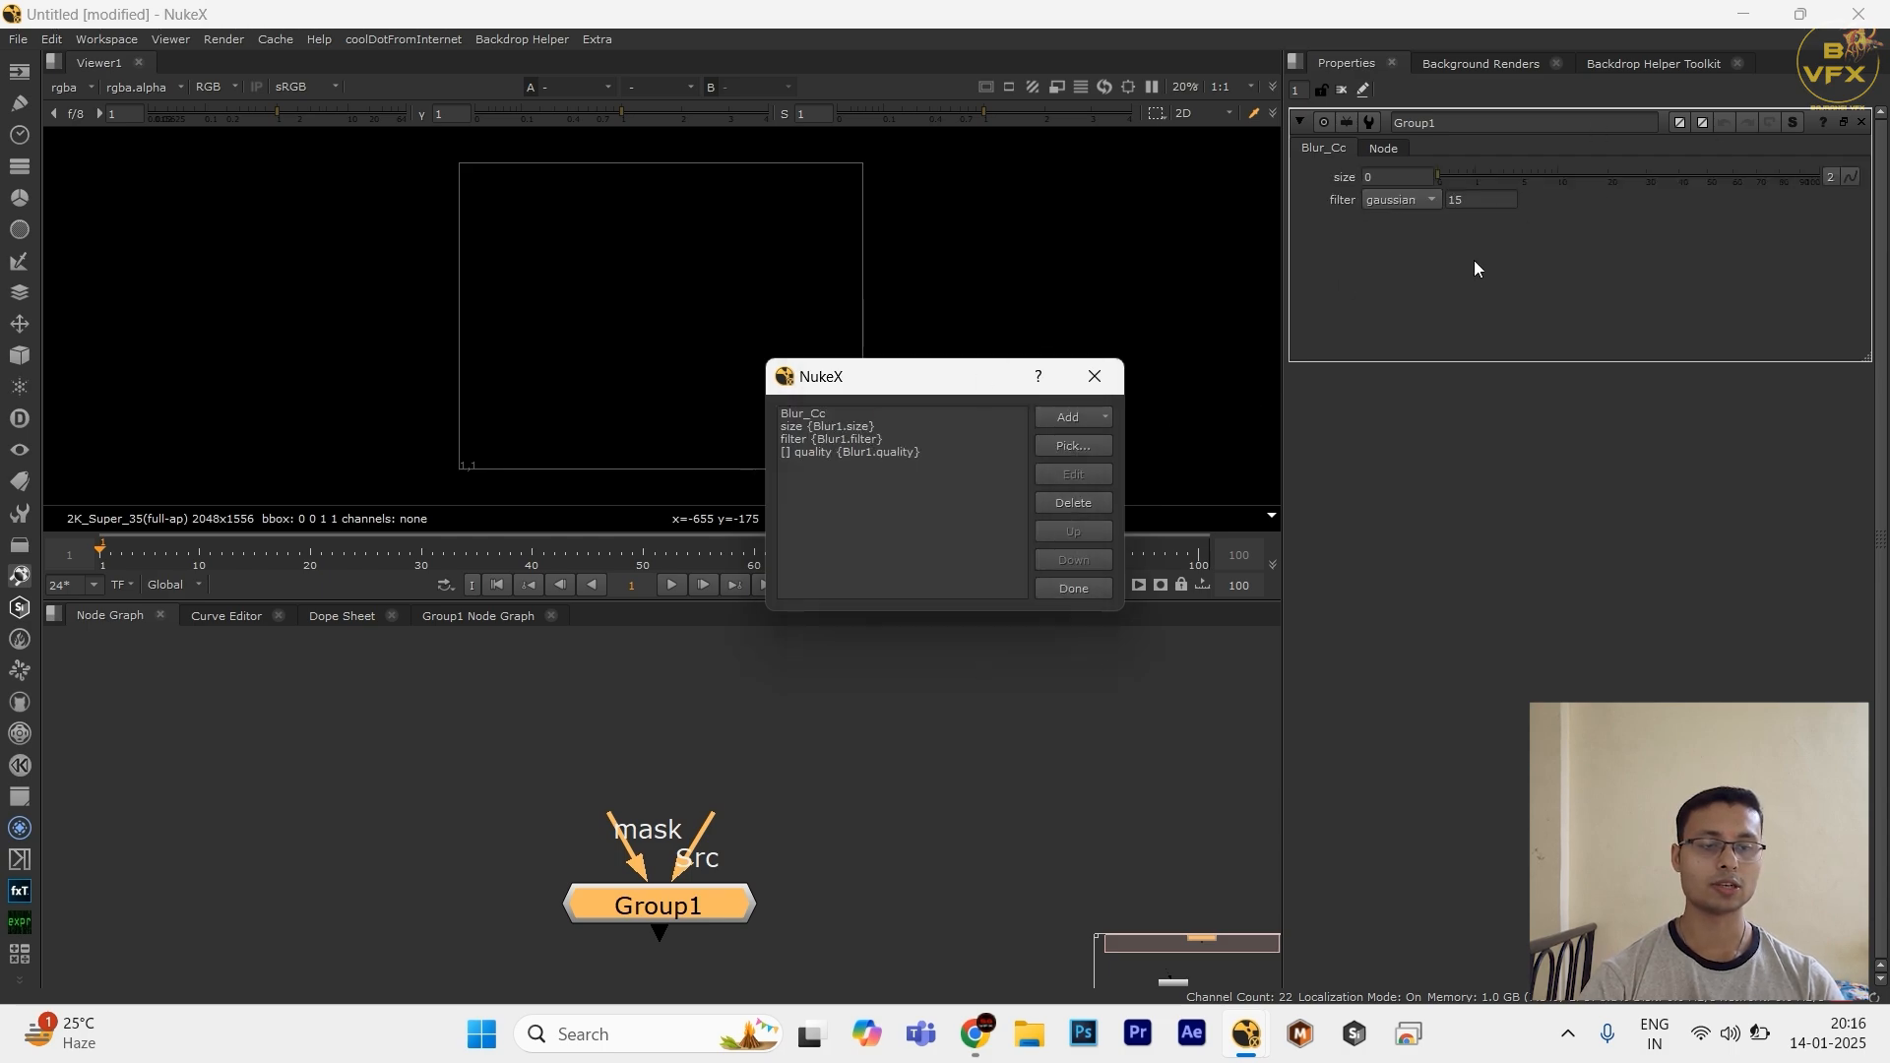
Step: Move the Blur1 quality knob above the filter knob and finish editing the user knobs
{"action": "left_click", "coordinate": [807, 450]}
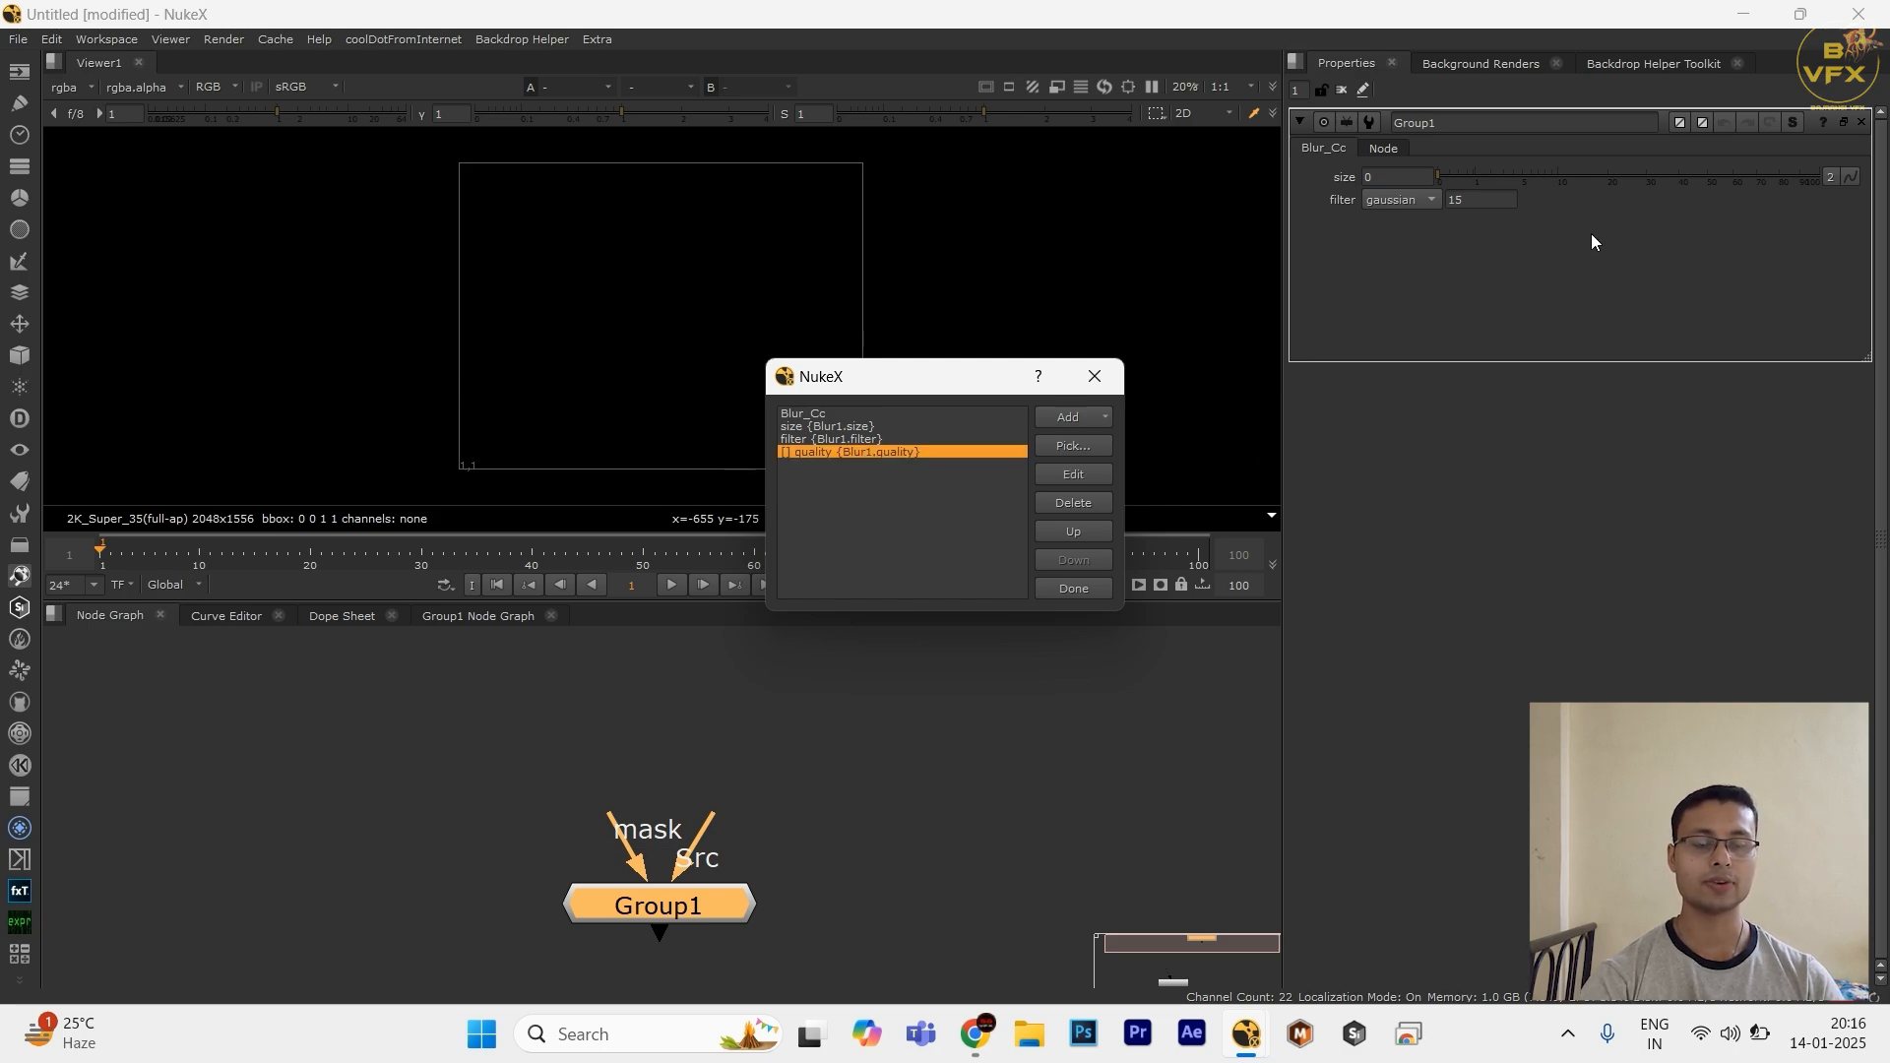
{"action": "left_click", "coordinate": [1079, 415]}
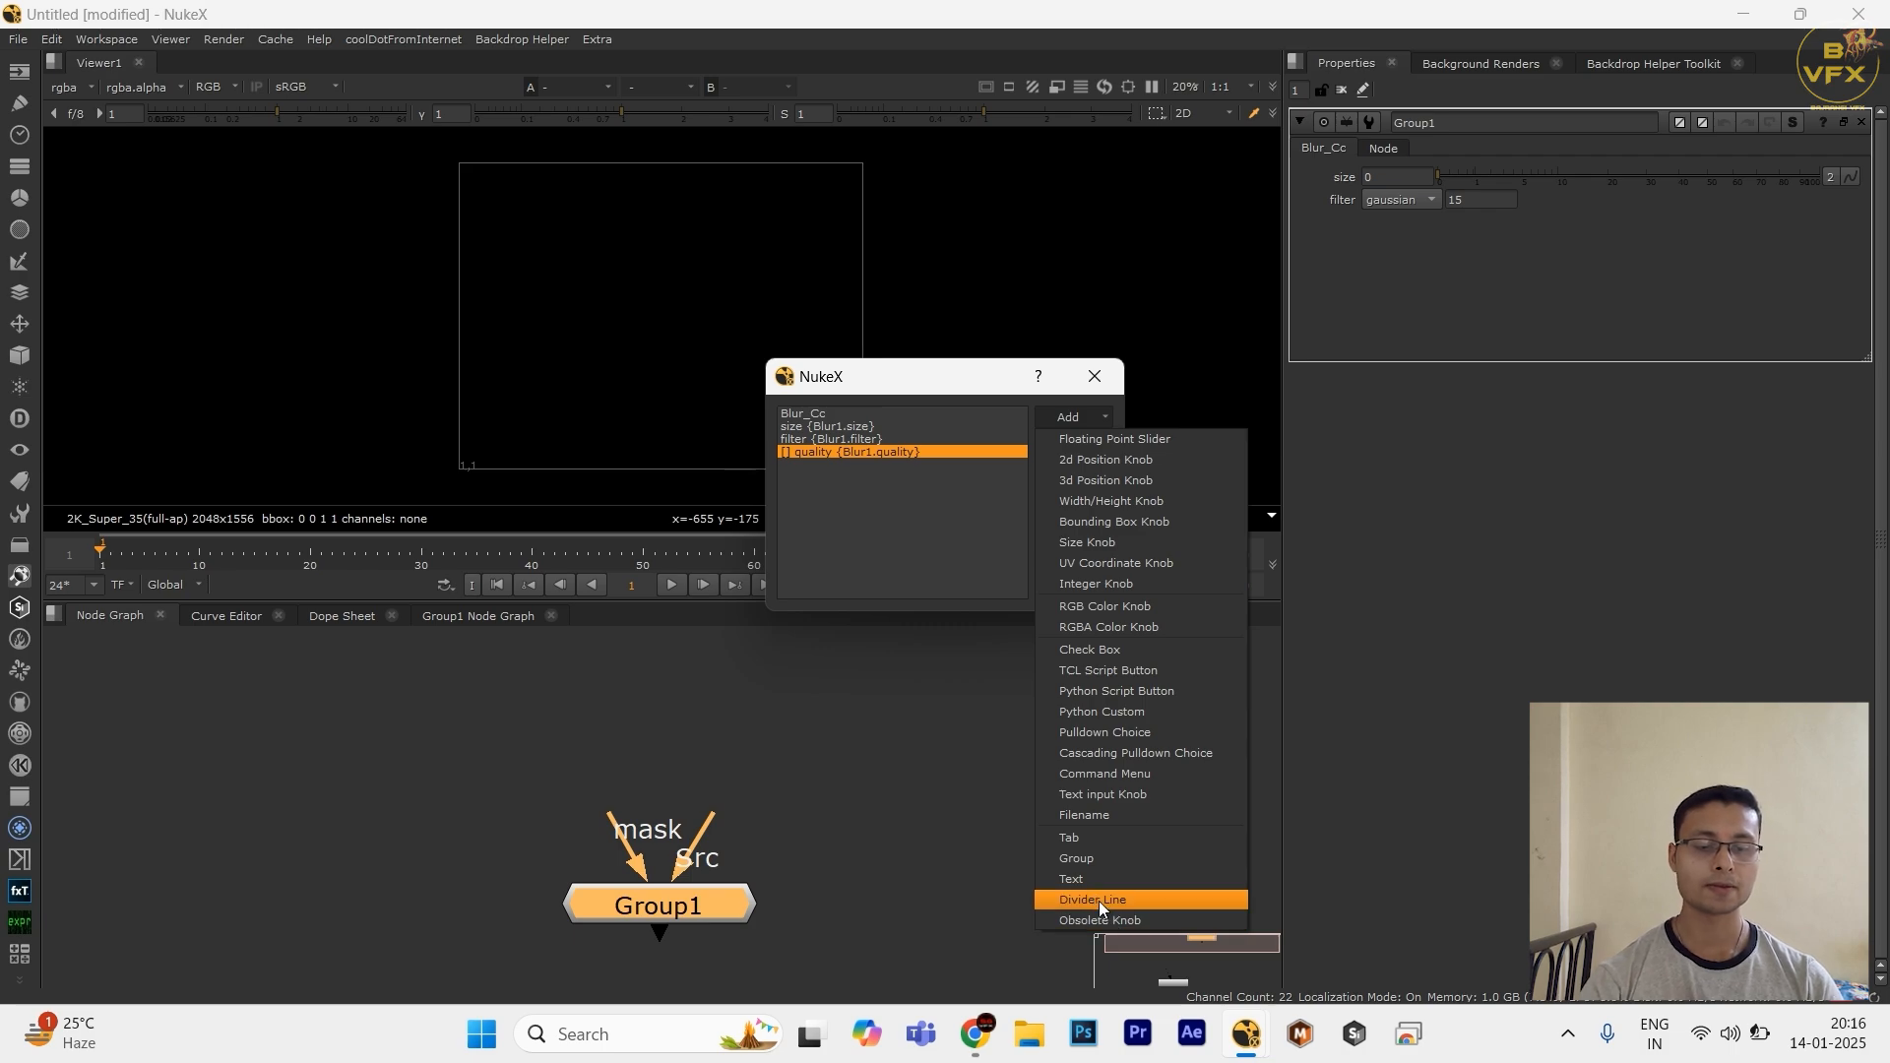
{"action": "left_click", "coordinate": [843, 476]}
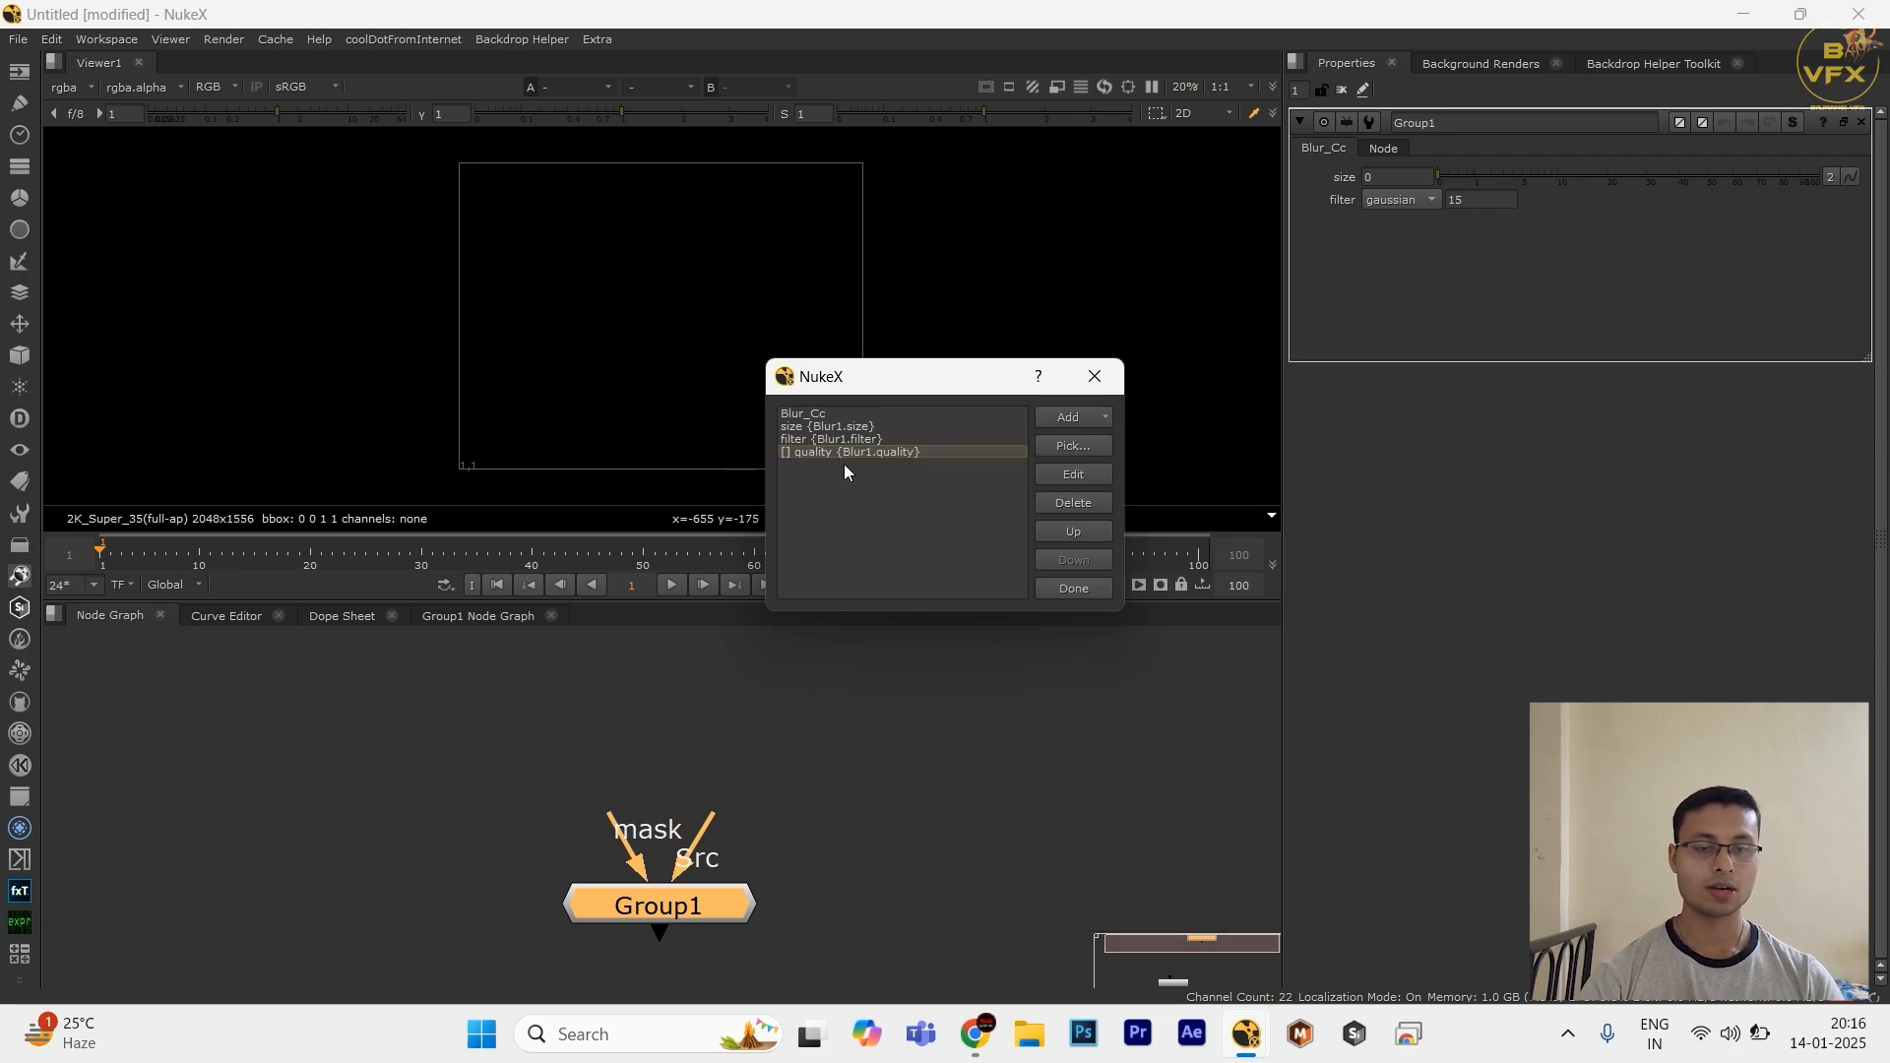
{"action": "left_click", "coordinate": [888, 453]}
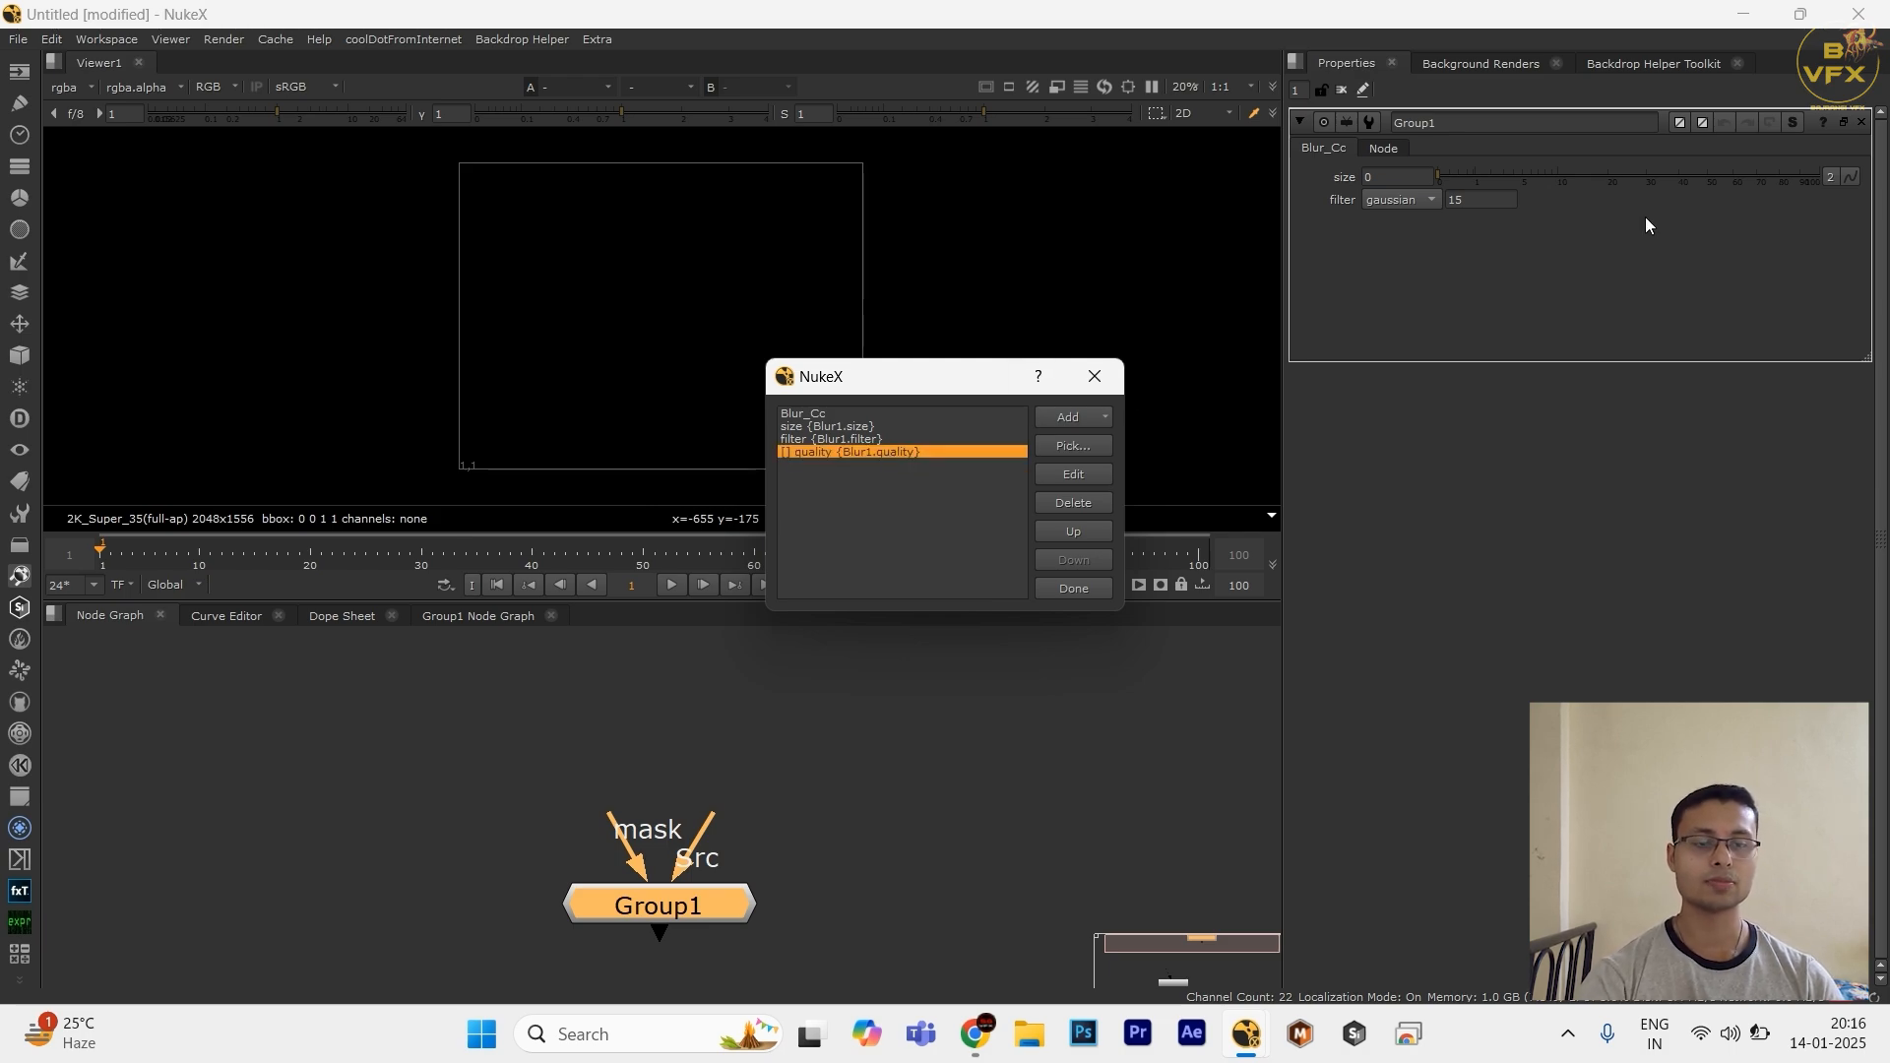
{"action": "left_click", "coordinate": [1071, 535]}
{"action": "left_click", "coordinate": [1071, 583]}
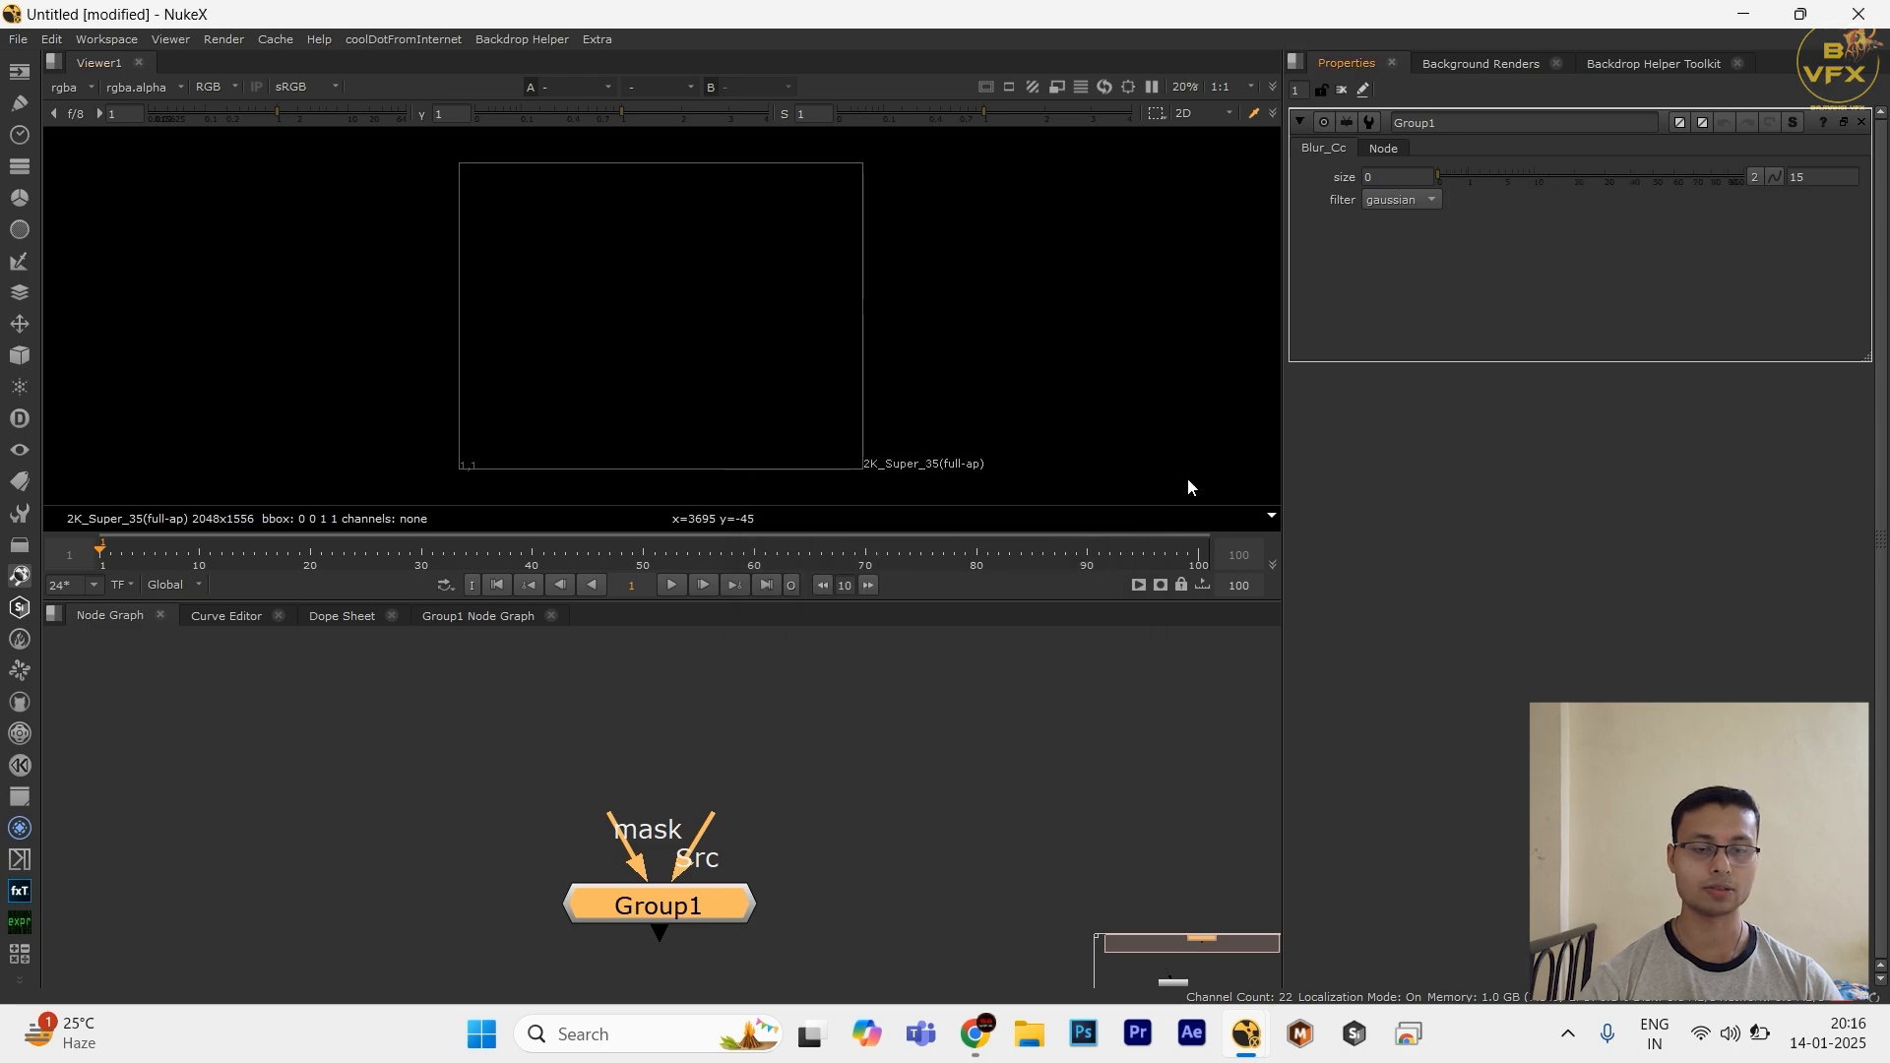
Step: Reopen the user knob manager for Group1 and move the quality knob back below the filter knob
{"action": "right_click", "coordinate": [1492, 278]}
{"action": "left_click", "coordinate": [1527, 288]}
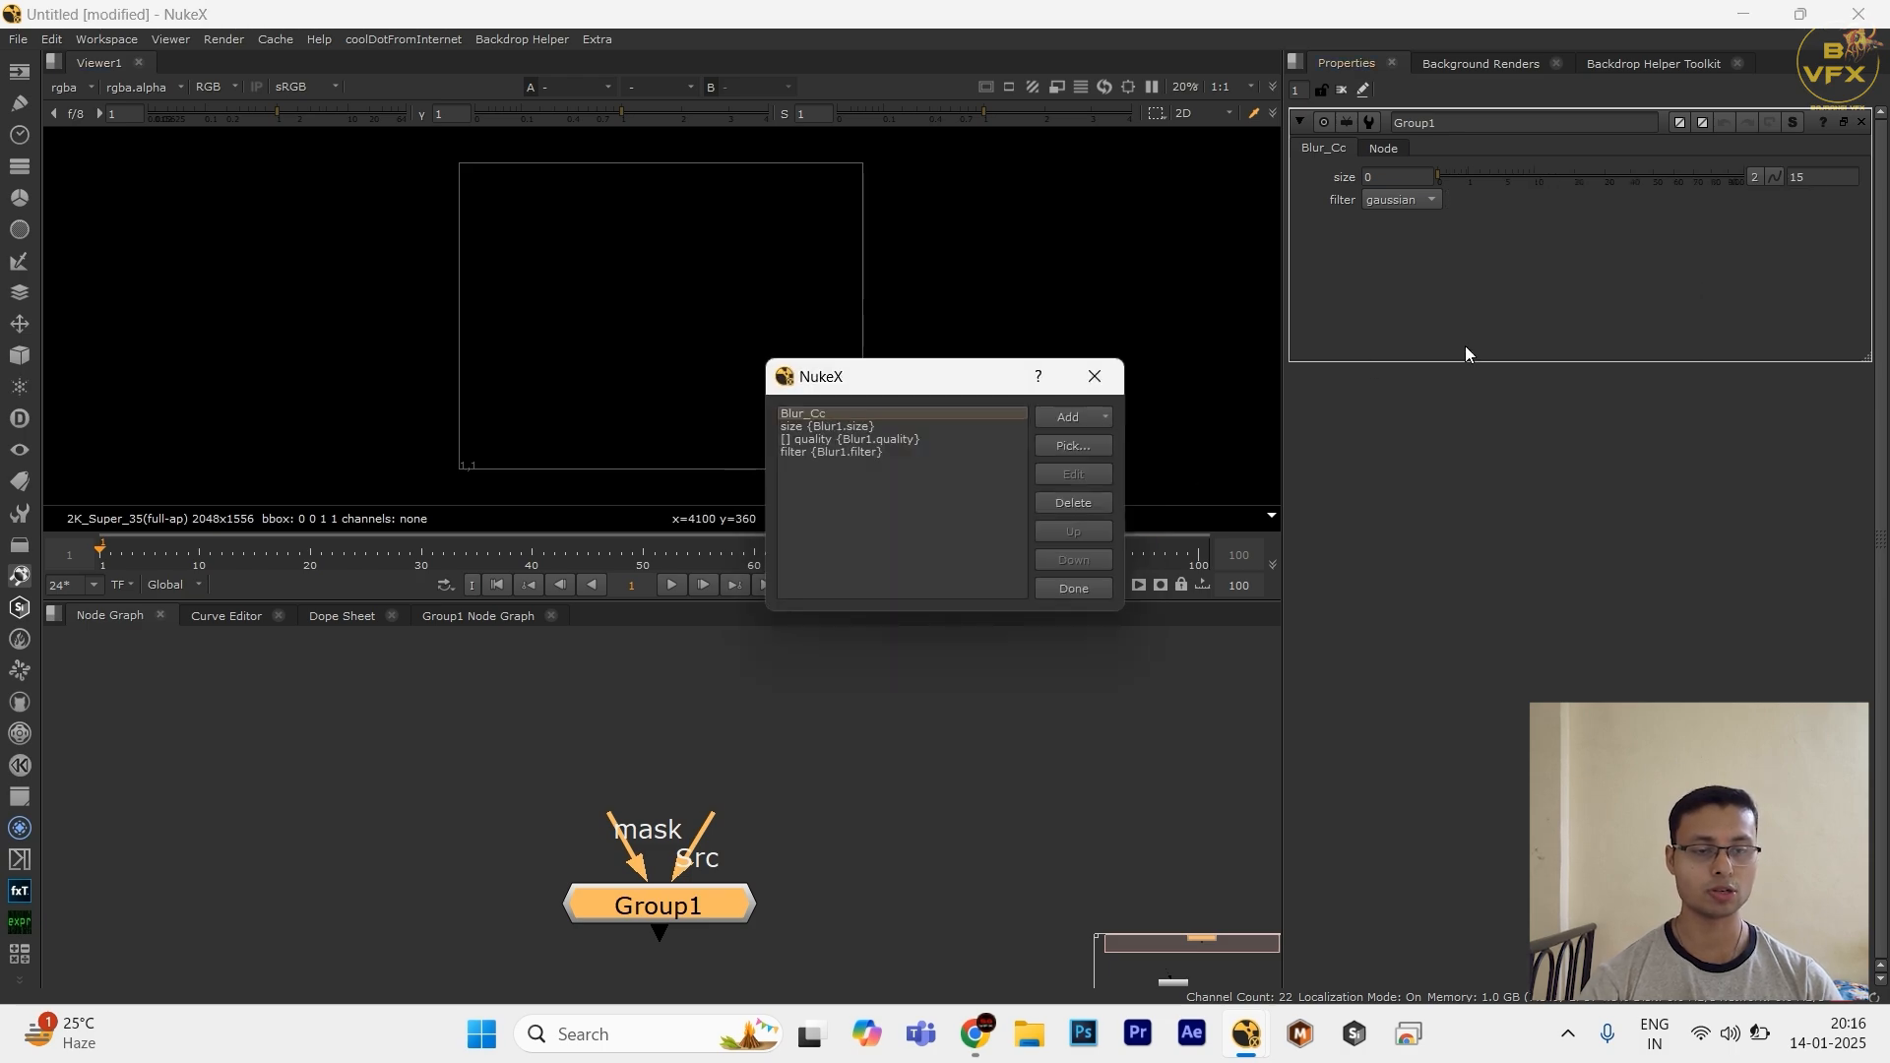
{"action": "left_click", "coordinate": [870, 452]}
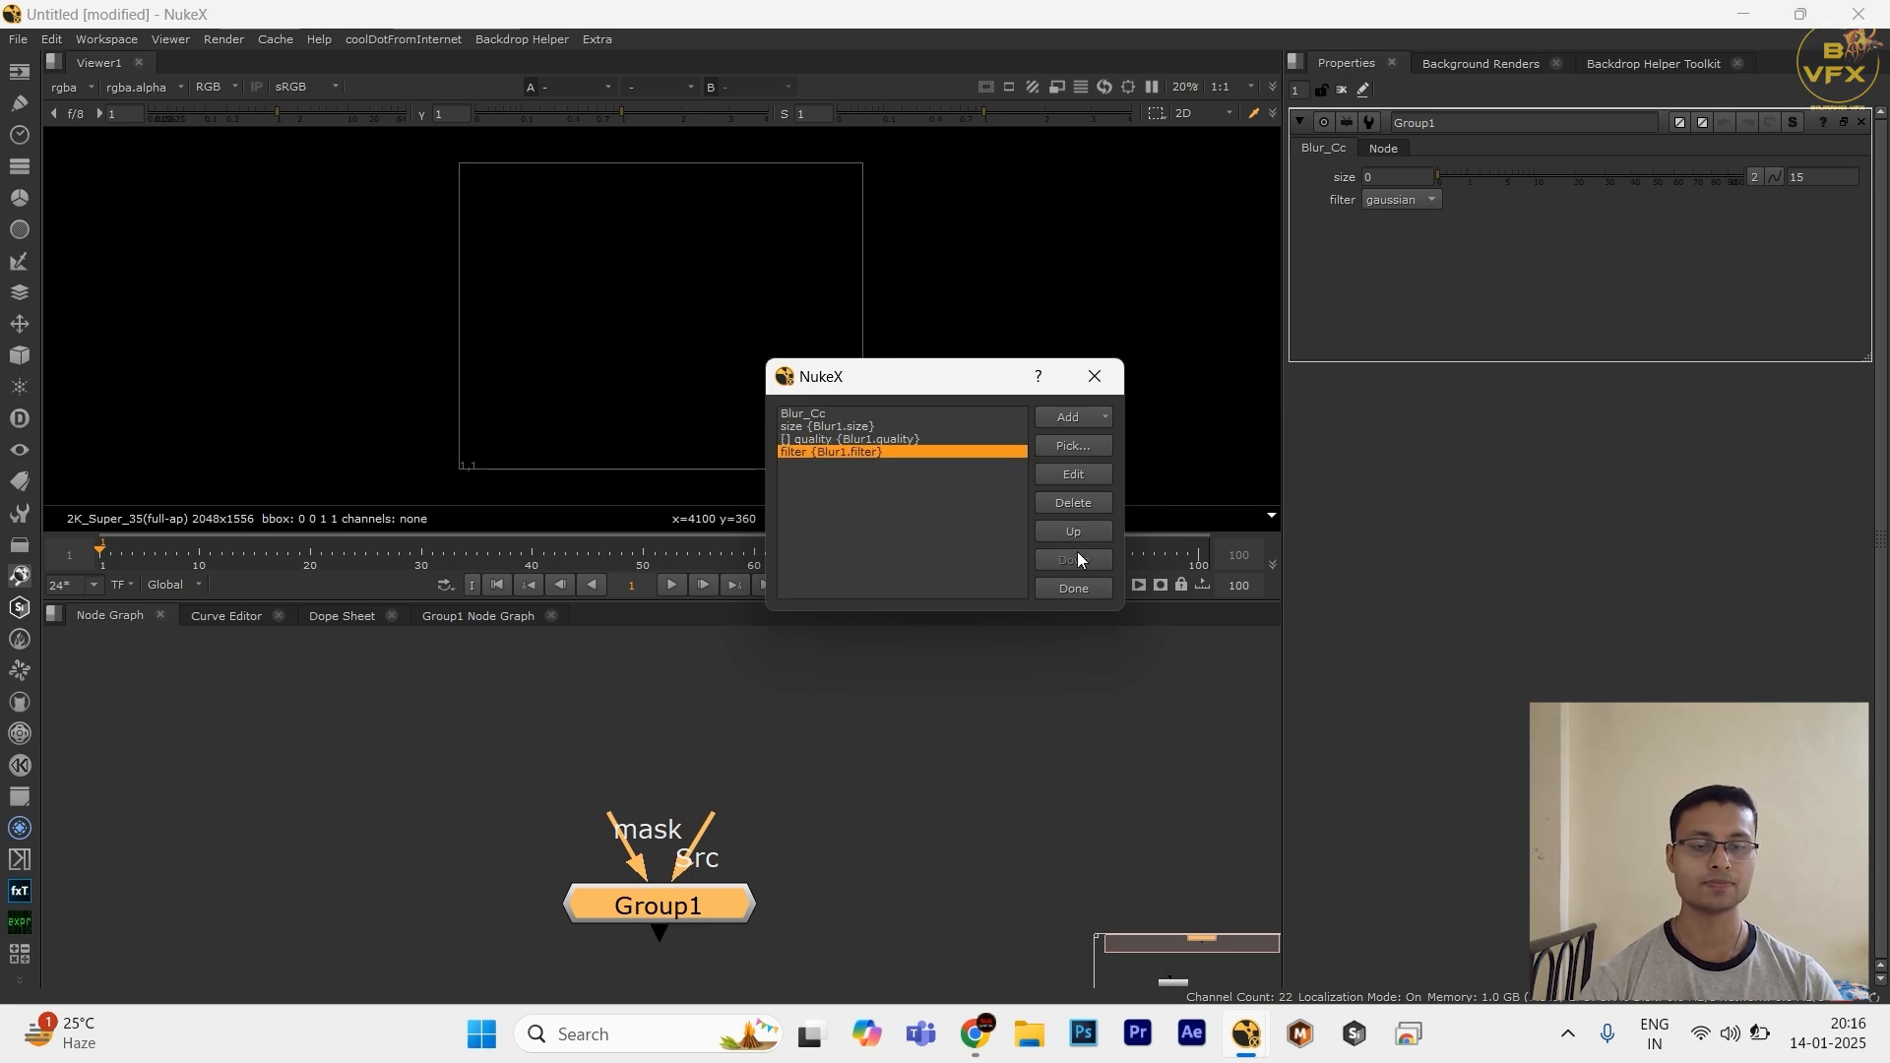
{"action": "left_click", "coordinate": [883, 439]}
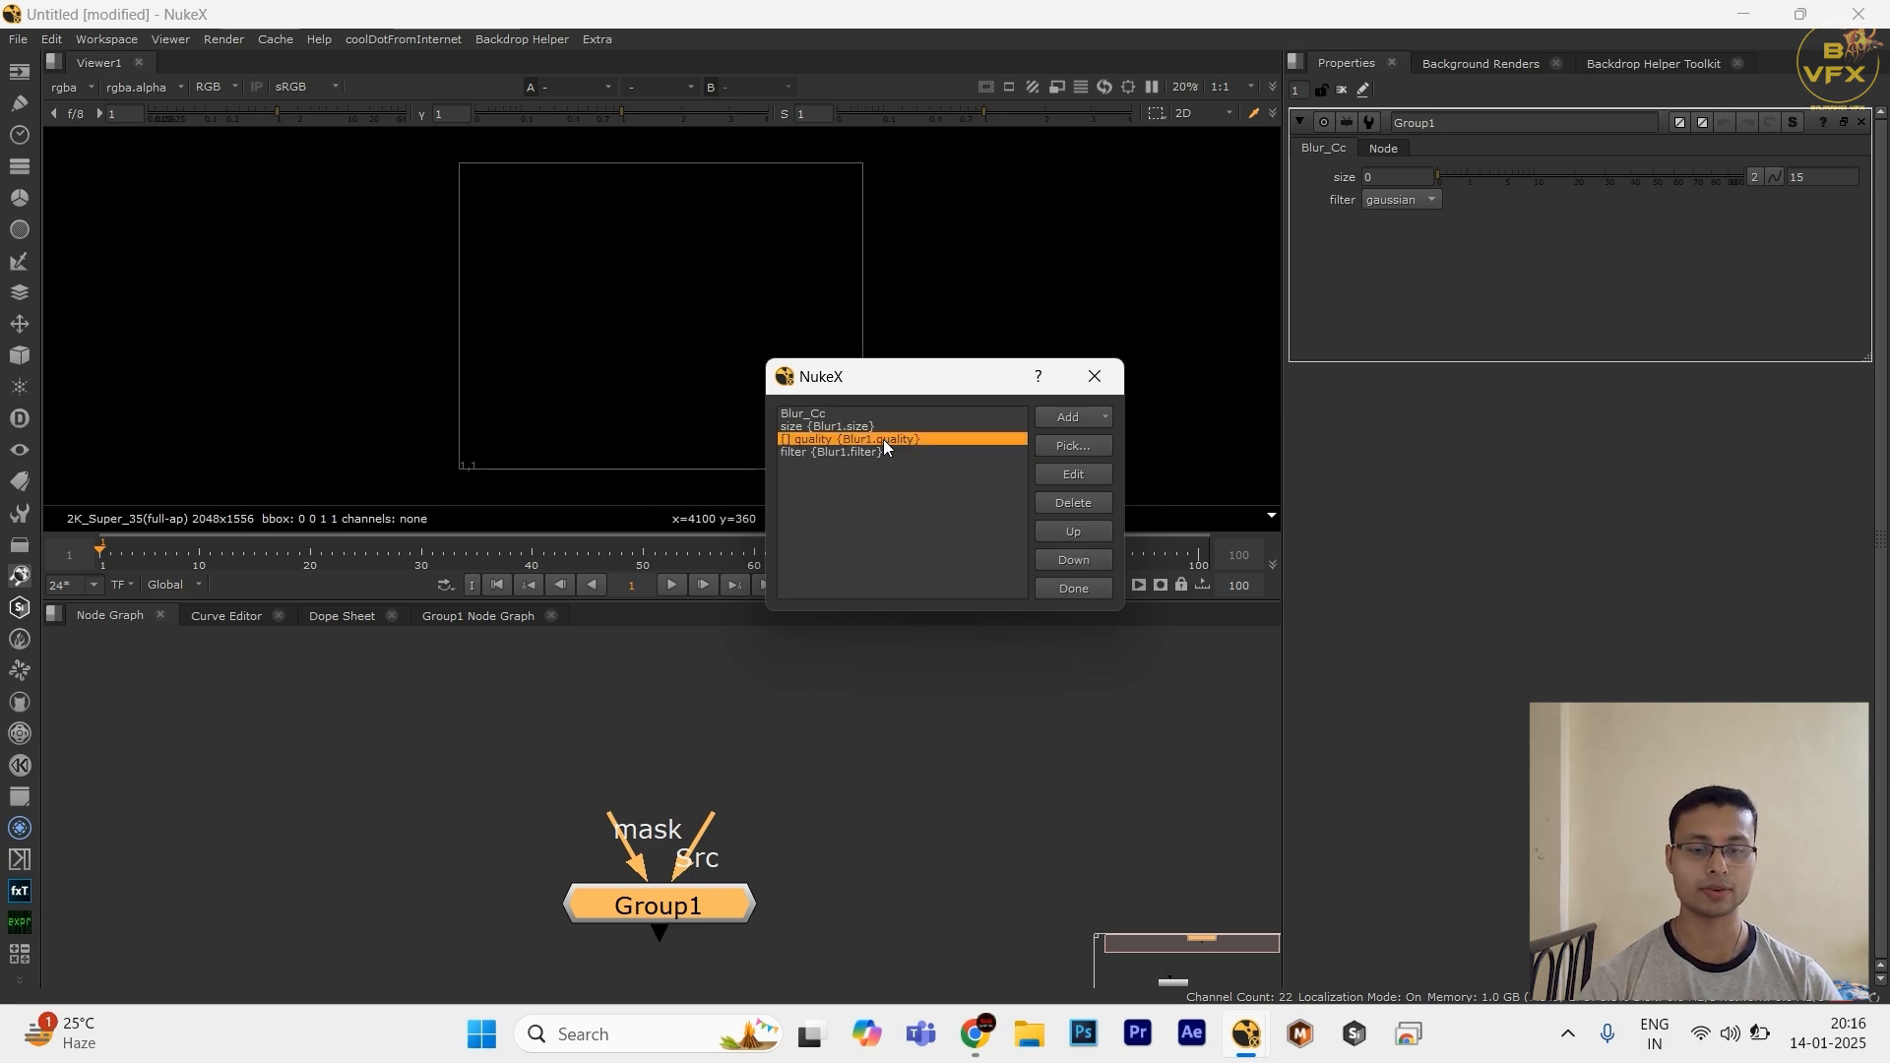
{"action": "left_click", "coordinate": [1083, 560]}
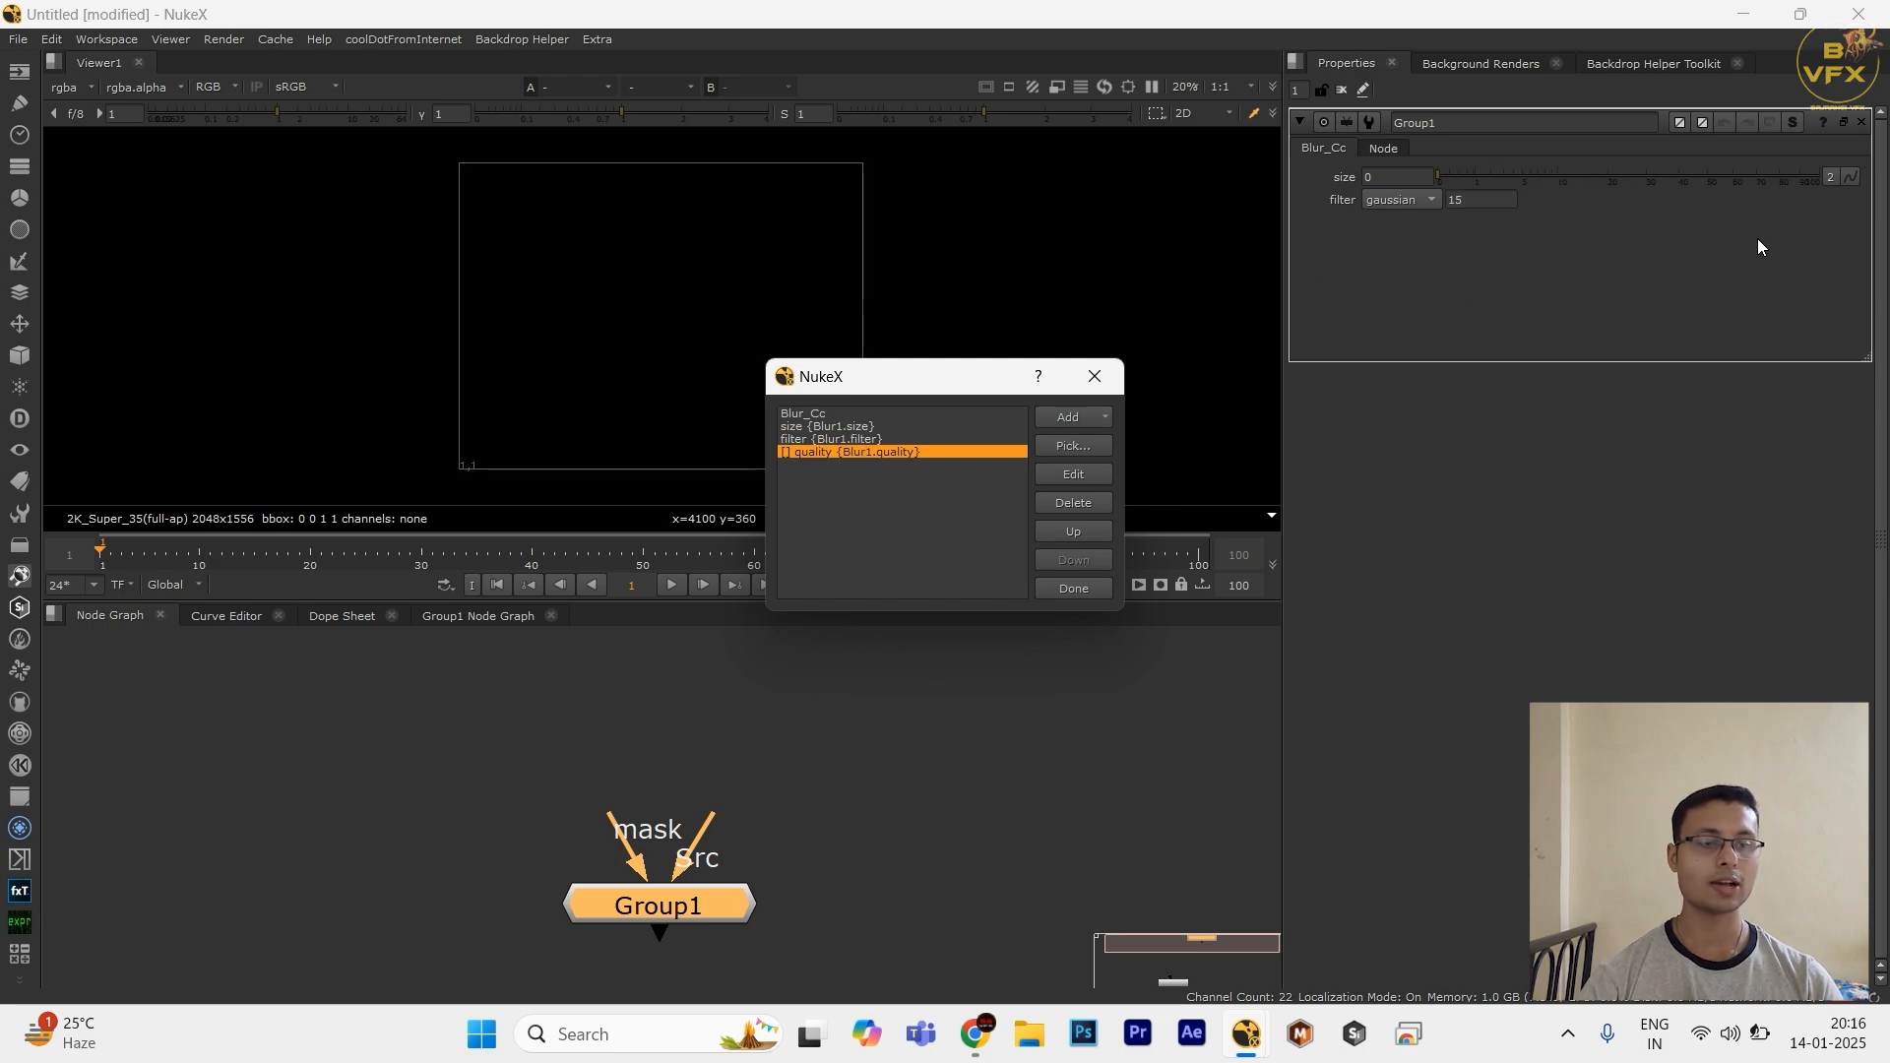
Step: Add a Divider Line below the quality knob and list Grade1's Grade knobs for picking
{"action": "left_click", "coordinate": [1075, 416]}
{"action": "left_click", "coordinate": [1114, 901]}
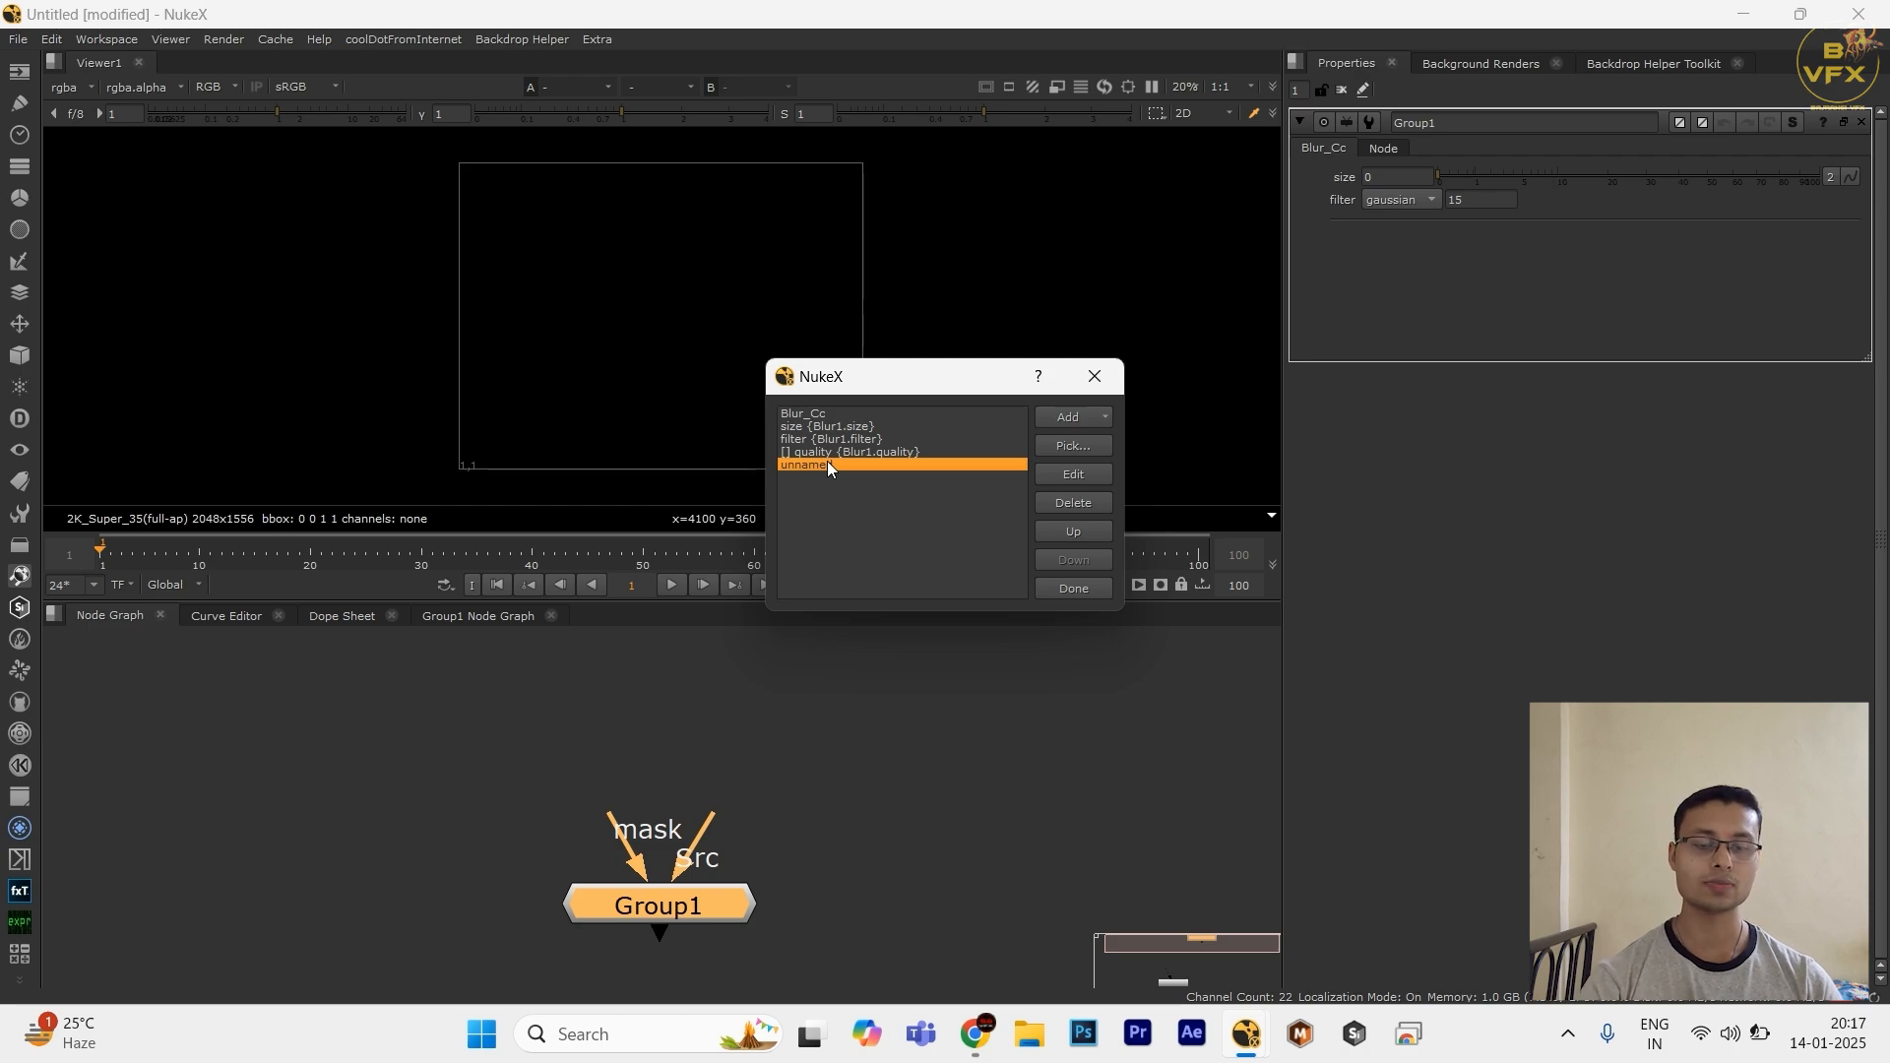
{"action": "left_click", "coordinate": [1059, 446]}
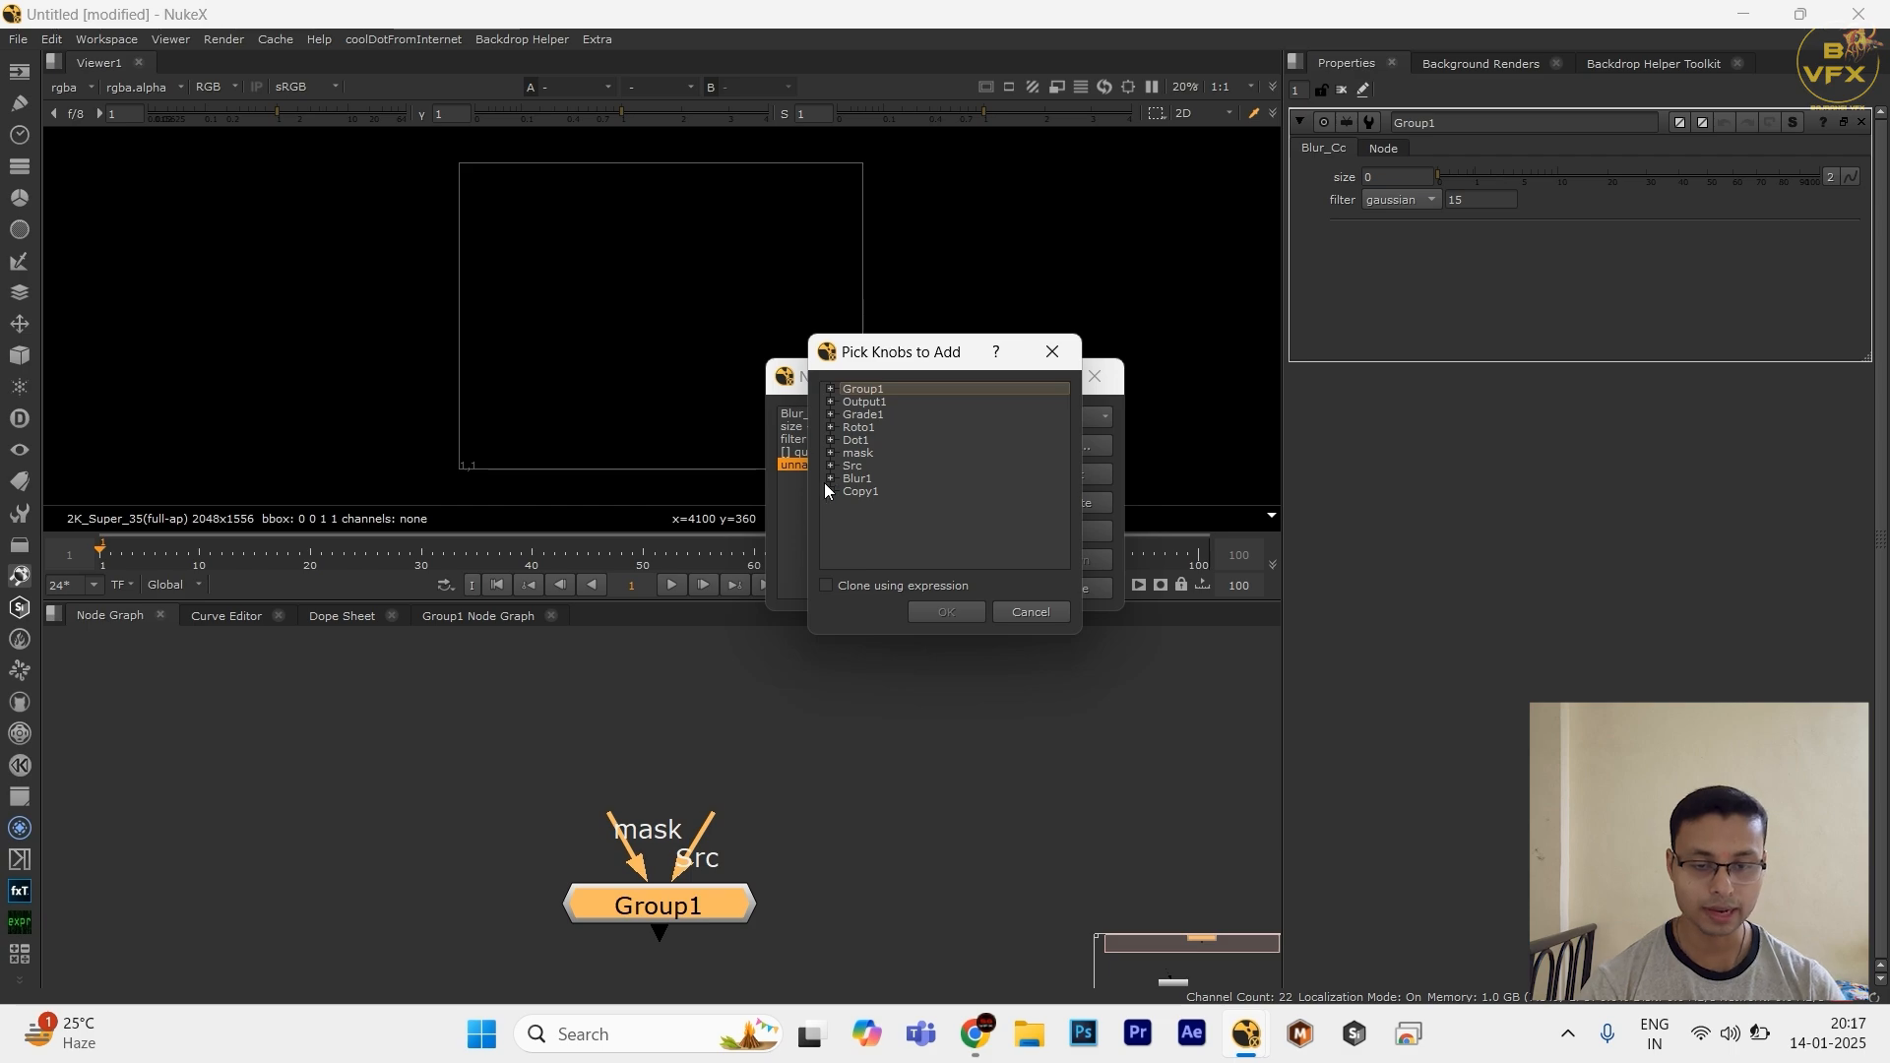
{"action": "left_click", "coordinate": [830, 414]}
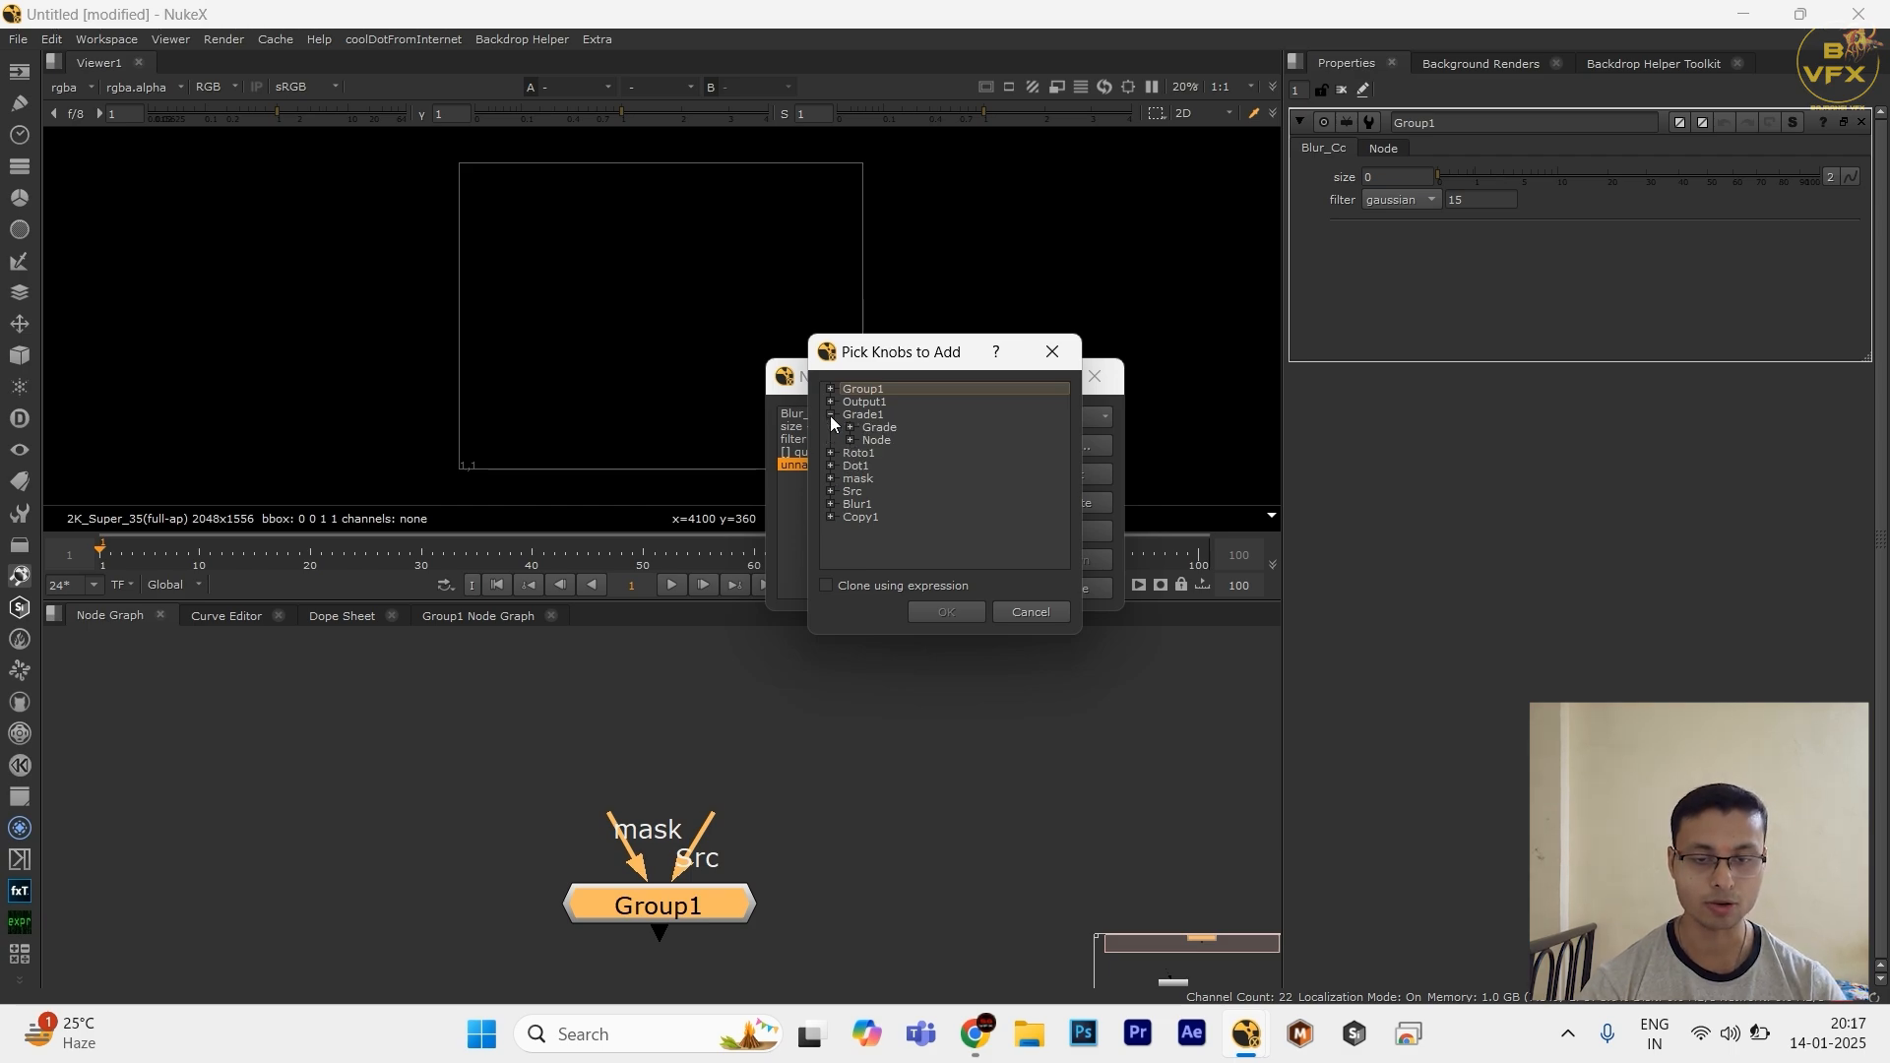
{"action": "left_click", "coordinate": [849, 426]}
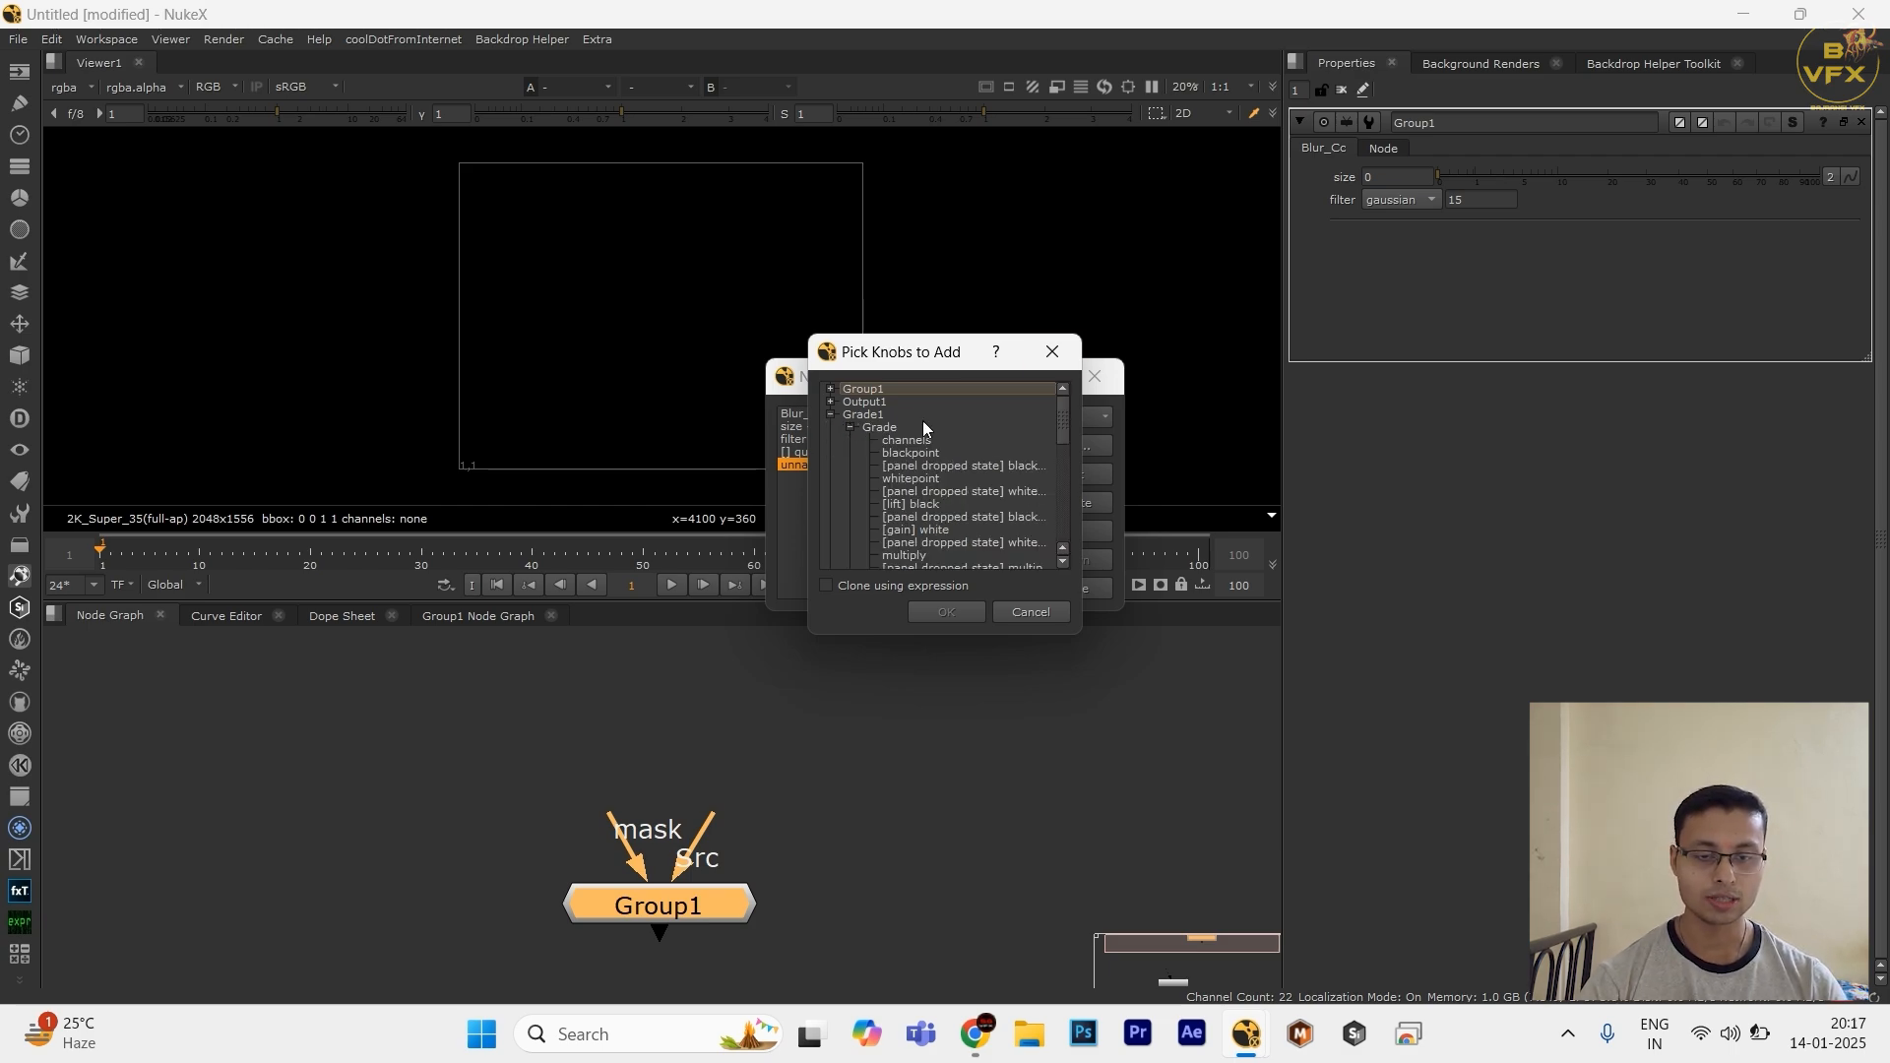
{"action": "scroll", "coordinate": [926, 449], "scroll_direction": "down", "scroll_amount": 2}
{"action": "scroll", "coordinate": [929, 454], "scroll_direction": "up", "scroll_amount": 2}
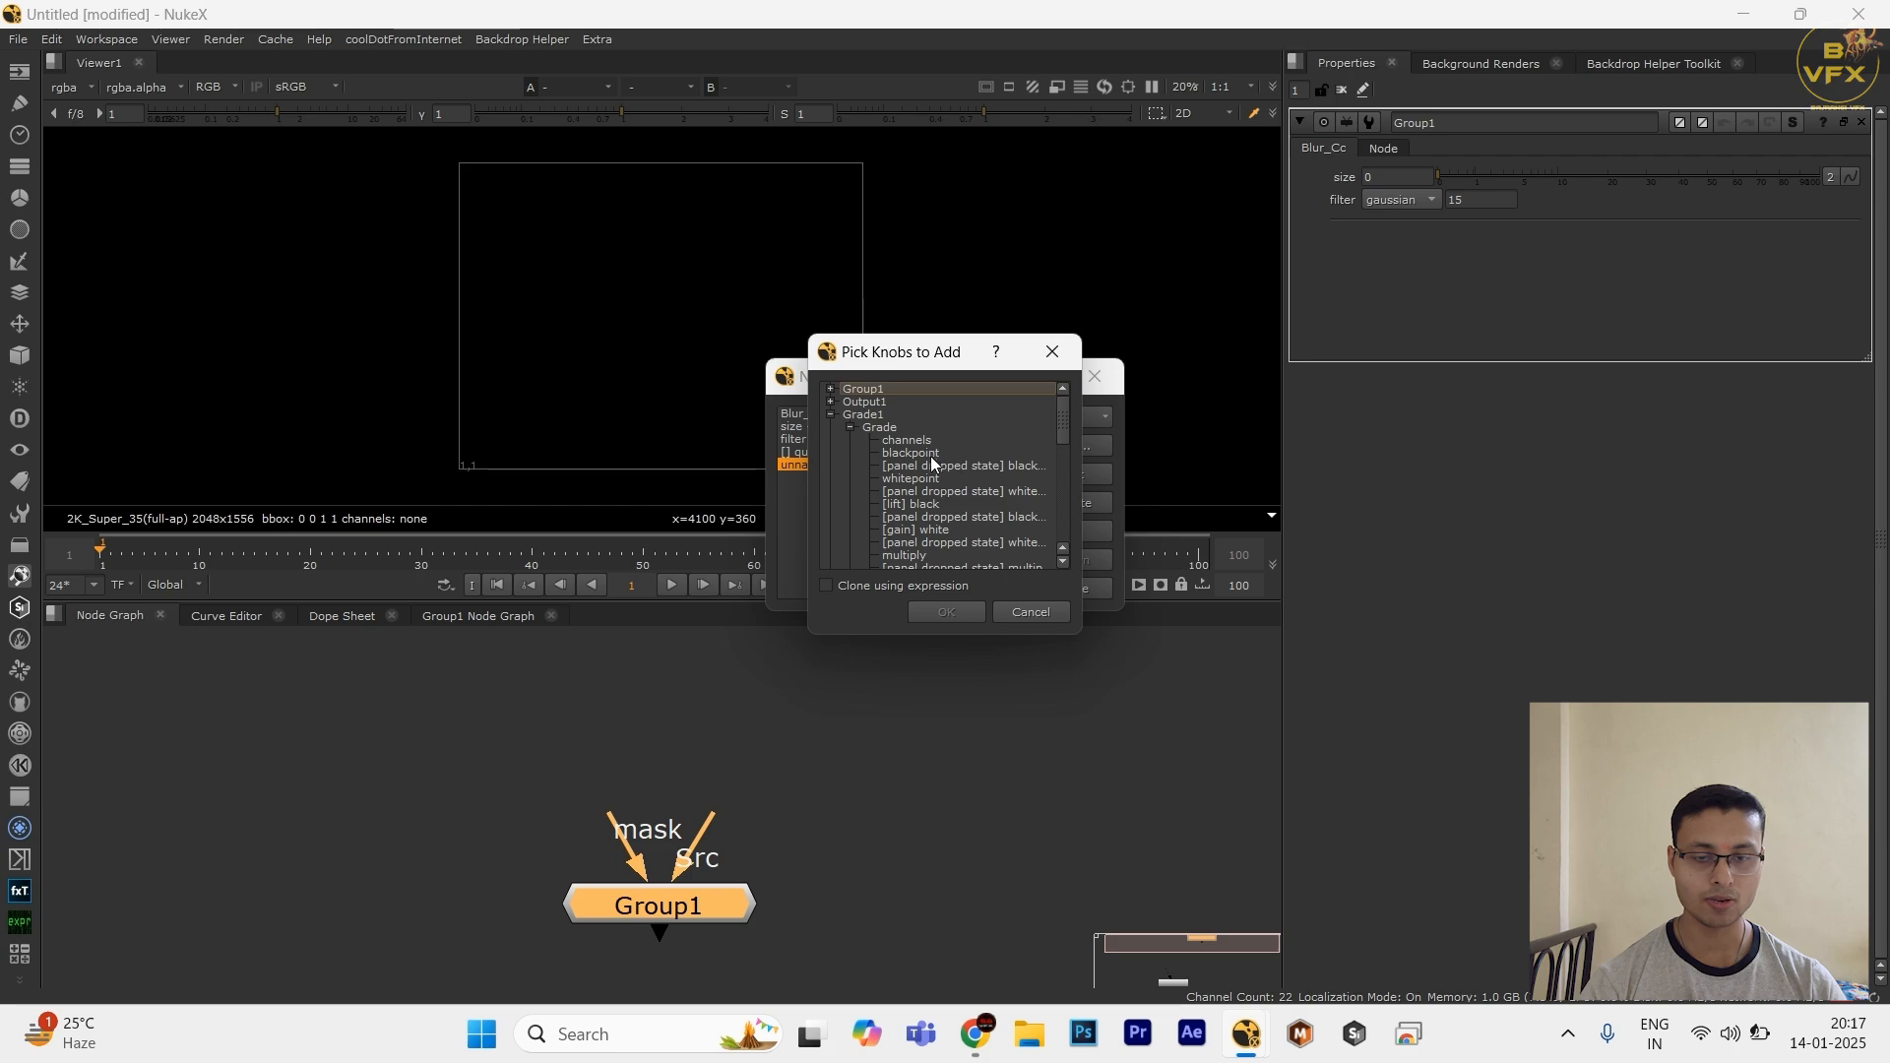
{"action": "scroll", "coordinate": [930, 457], "scroll_direction": "down", "scroll_amount": 2}
{"action": "scroll", "coordinate": [934, 516], "scroll_direction": "down", "scroll_amount": 1}
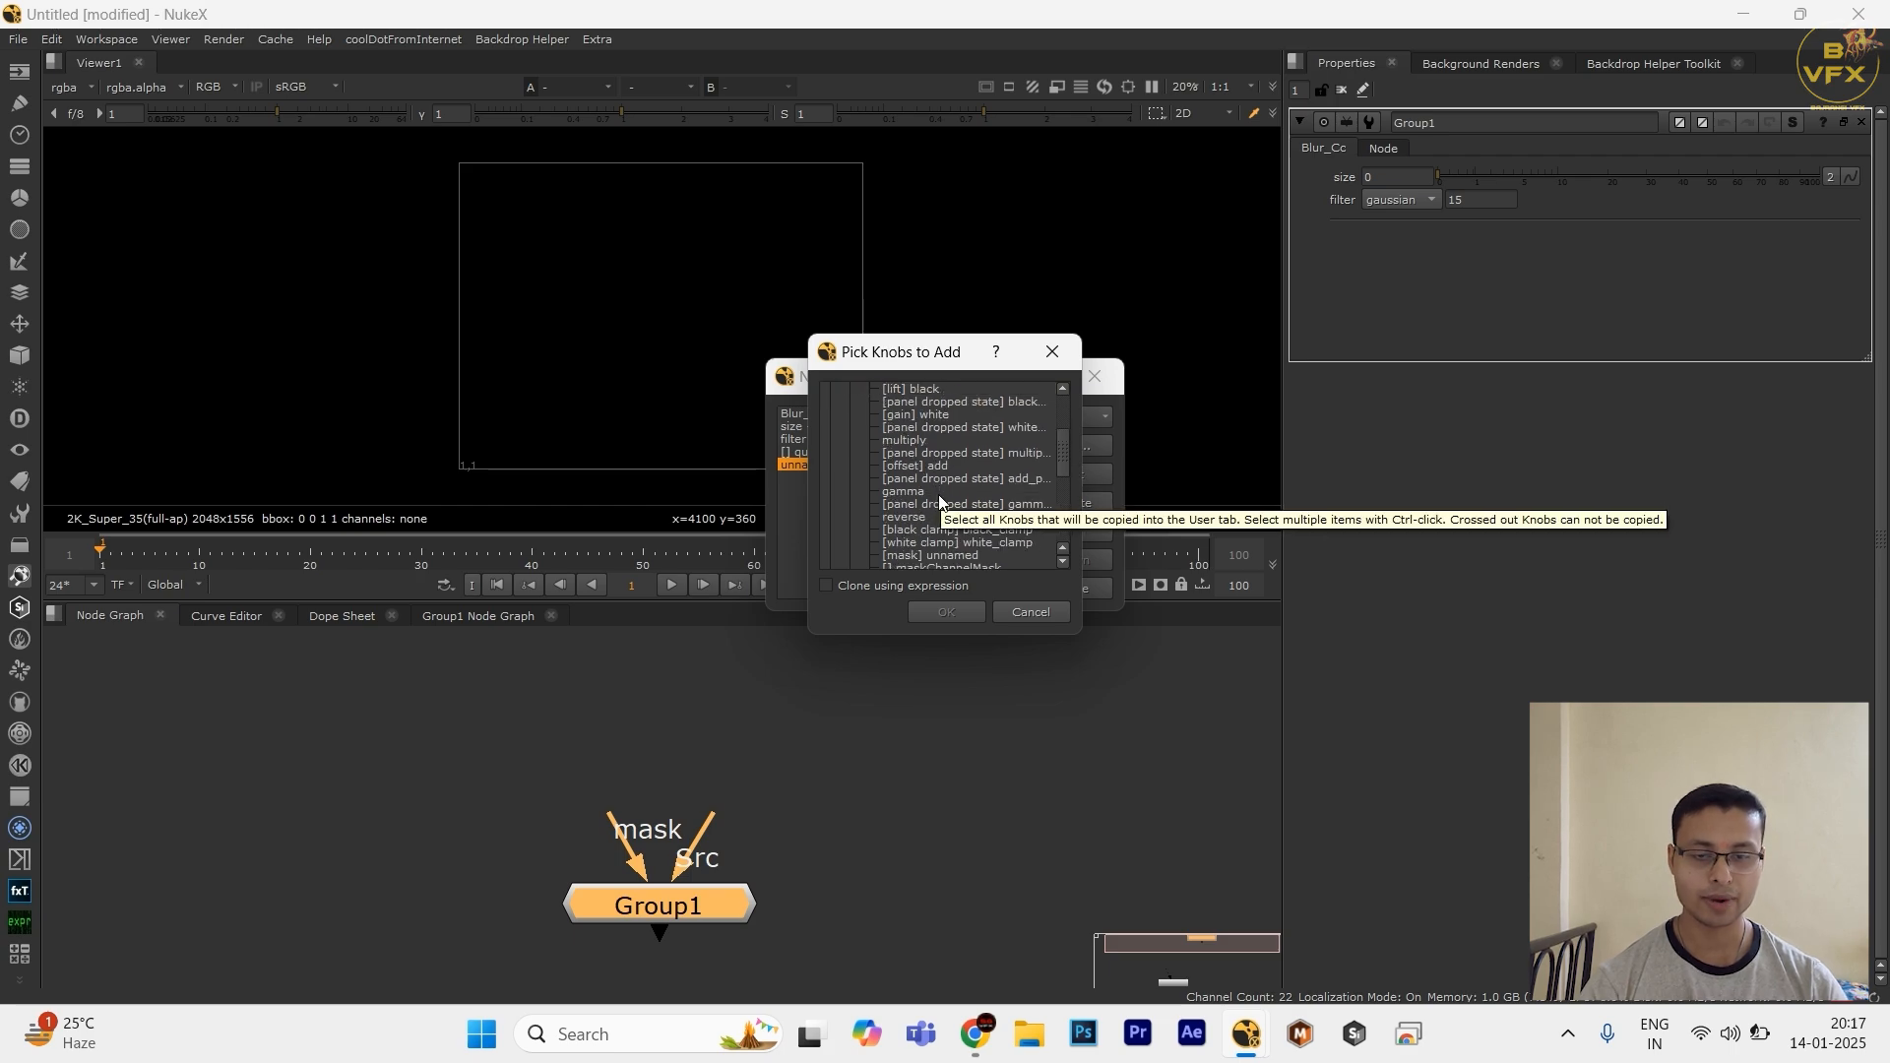
{"action": "left_click", "coordinate": [917, 442]}
{"action": "scroll", "coordinate": [912, 433], "scroll_direction": "up", "scroll_amount": 1}
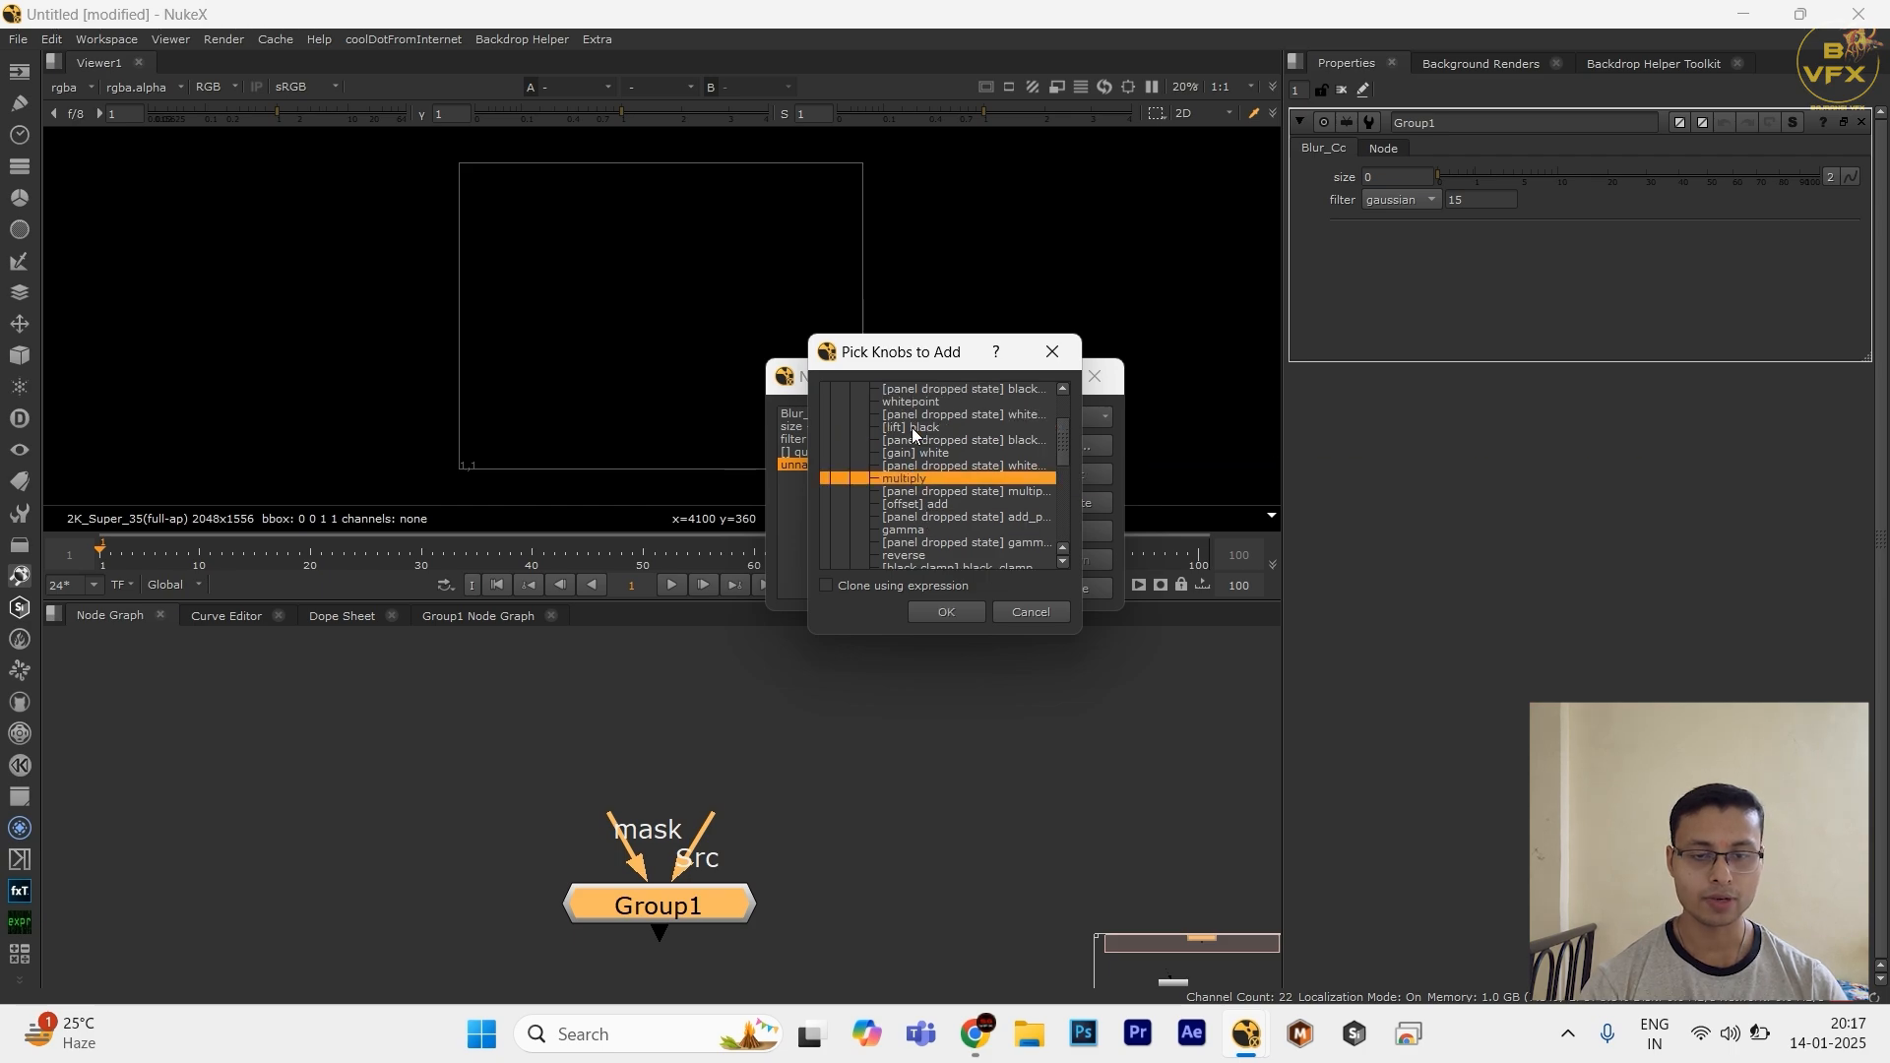
{"action": "left_click", "coordinate": [944, 457]}
{"action": "left_click", "coordinate": [943, 466]}
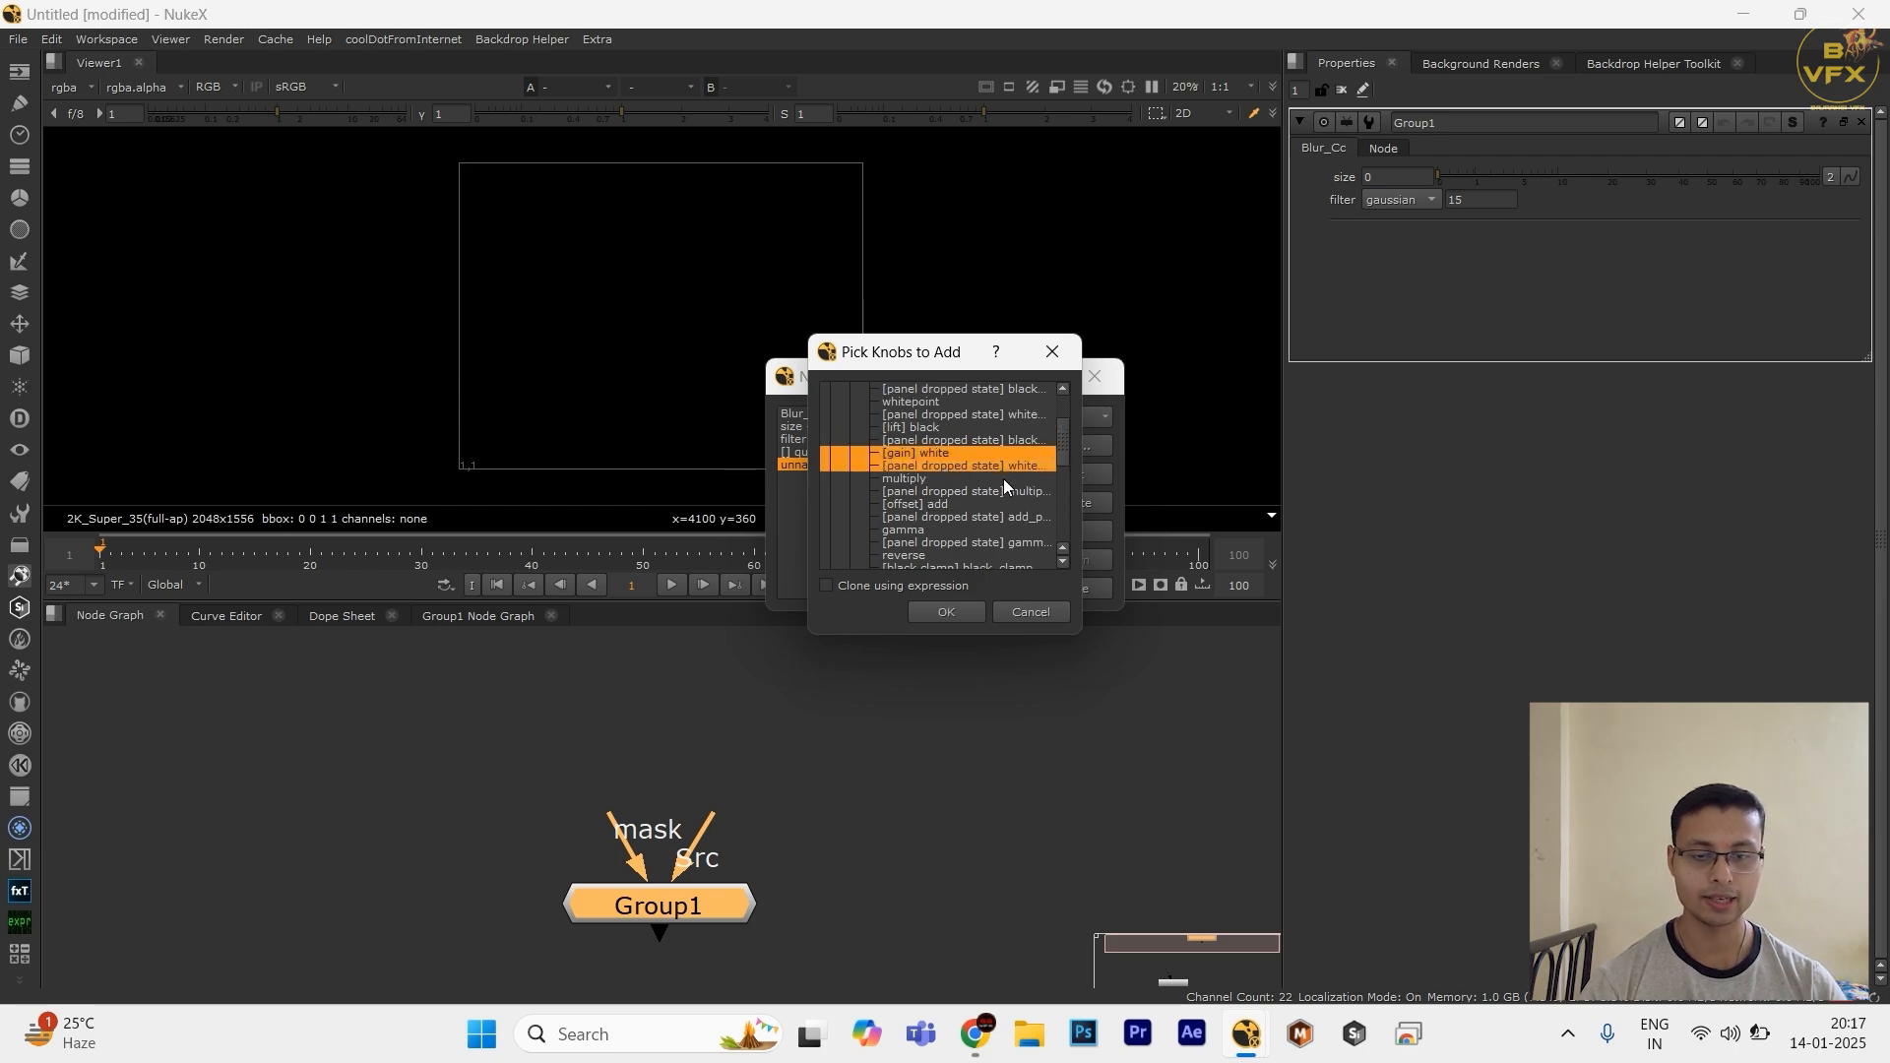
{"action": "scroll", "coordinate": [998, 479], "scroll_direction": "down", "scroll_amount": 2}
{"action": "scroll", "coordinate": [994, 476], "scroll_direction": "down", "scroll_amount": 2}
{"action": "scroll", "coordinate": [981, 488], "scroll_direction": "down", "scroll_amount": 2}
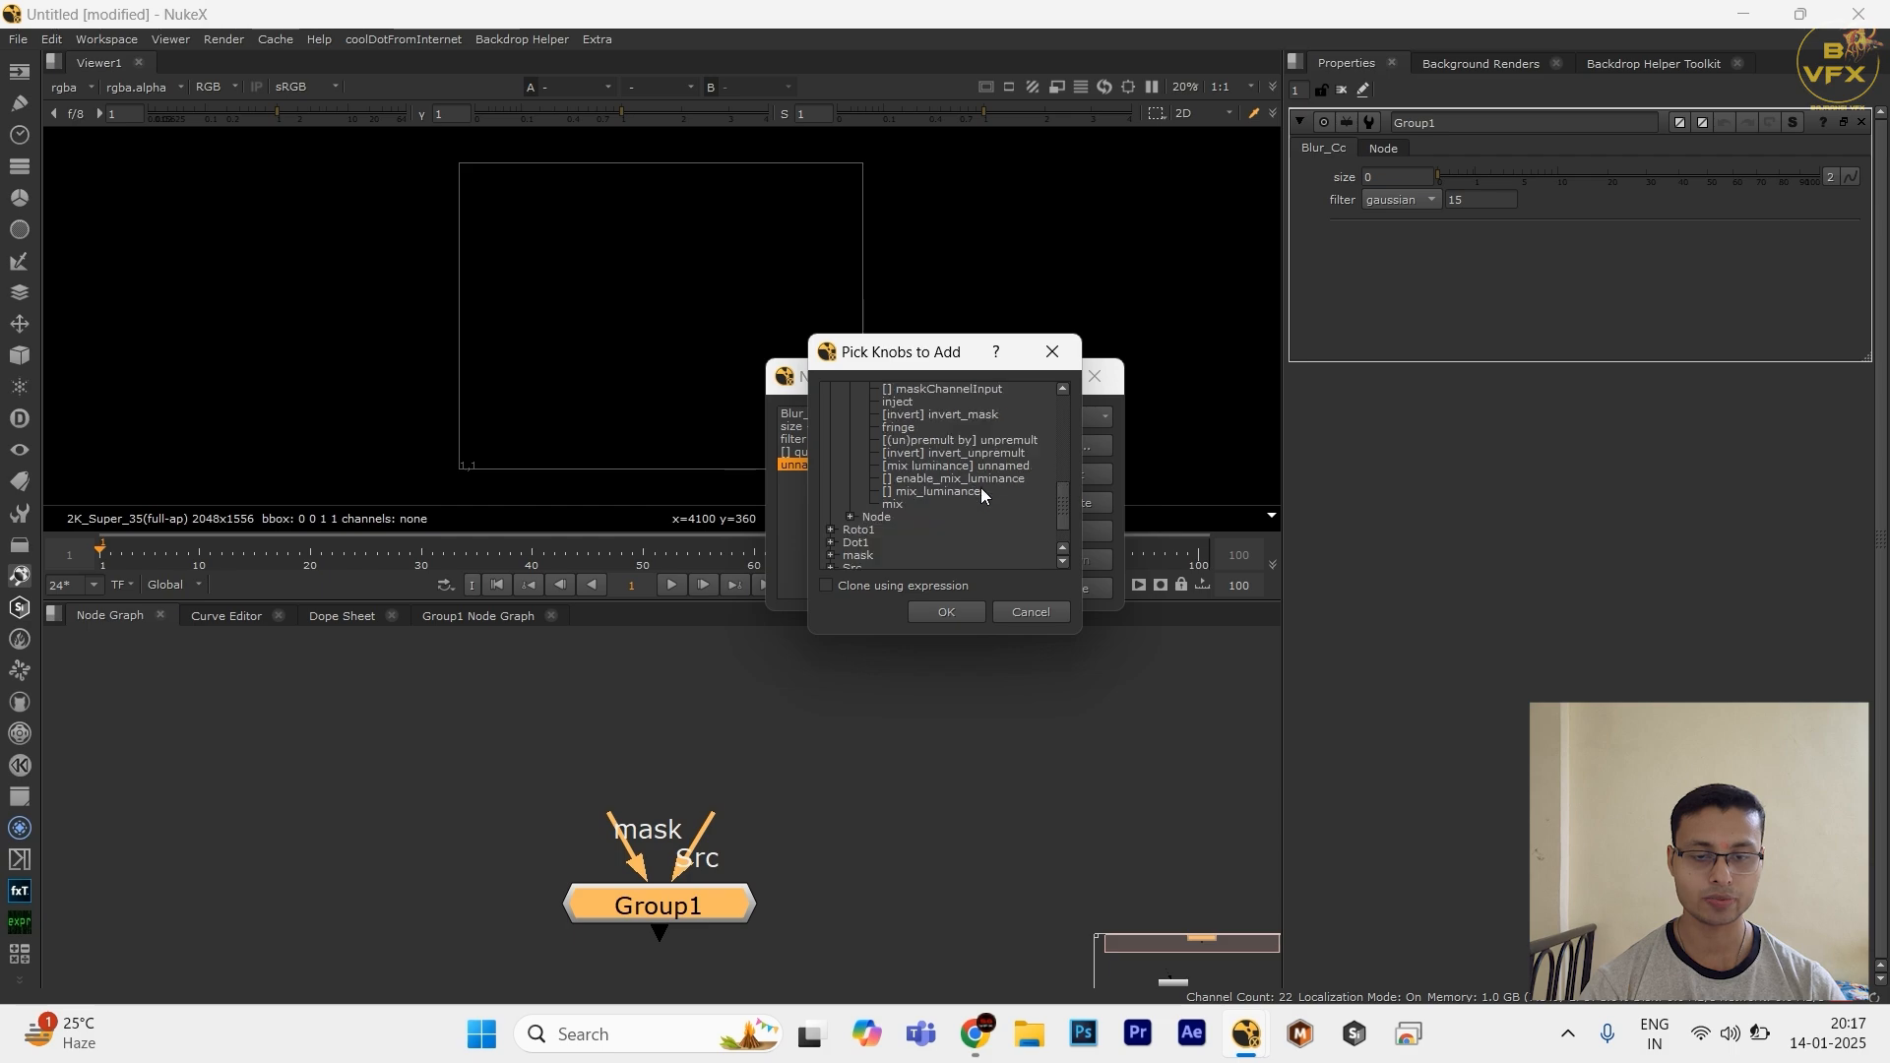
{"action": "scroll", "coordinate": [929, 490], "scroll_direction": "up", "scroll_amount": 2}
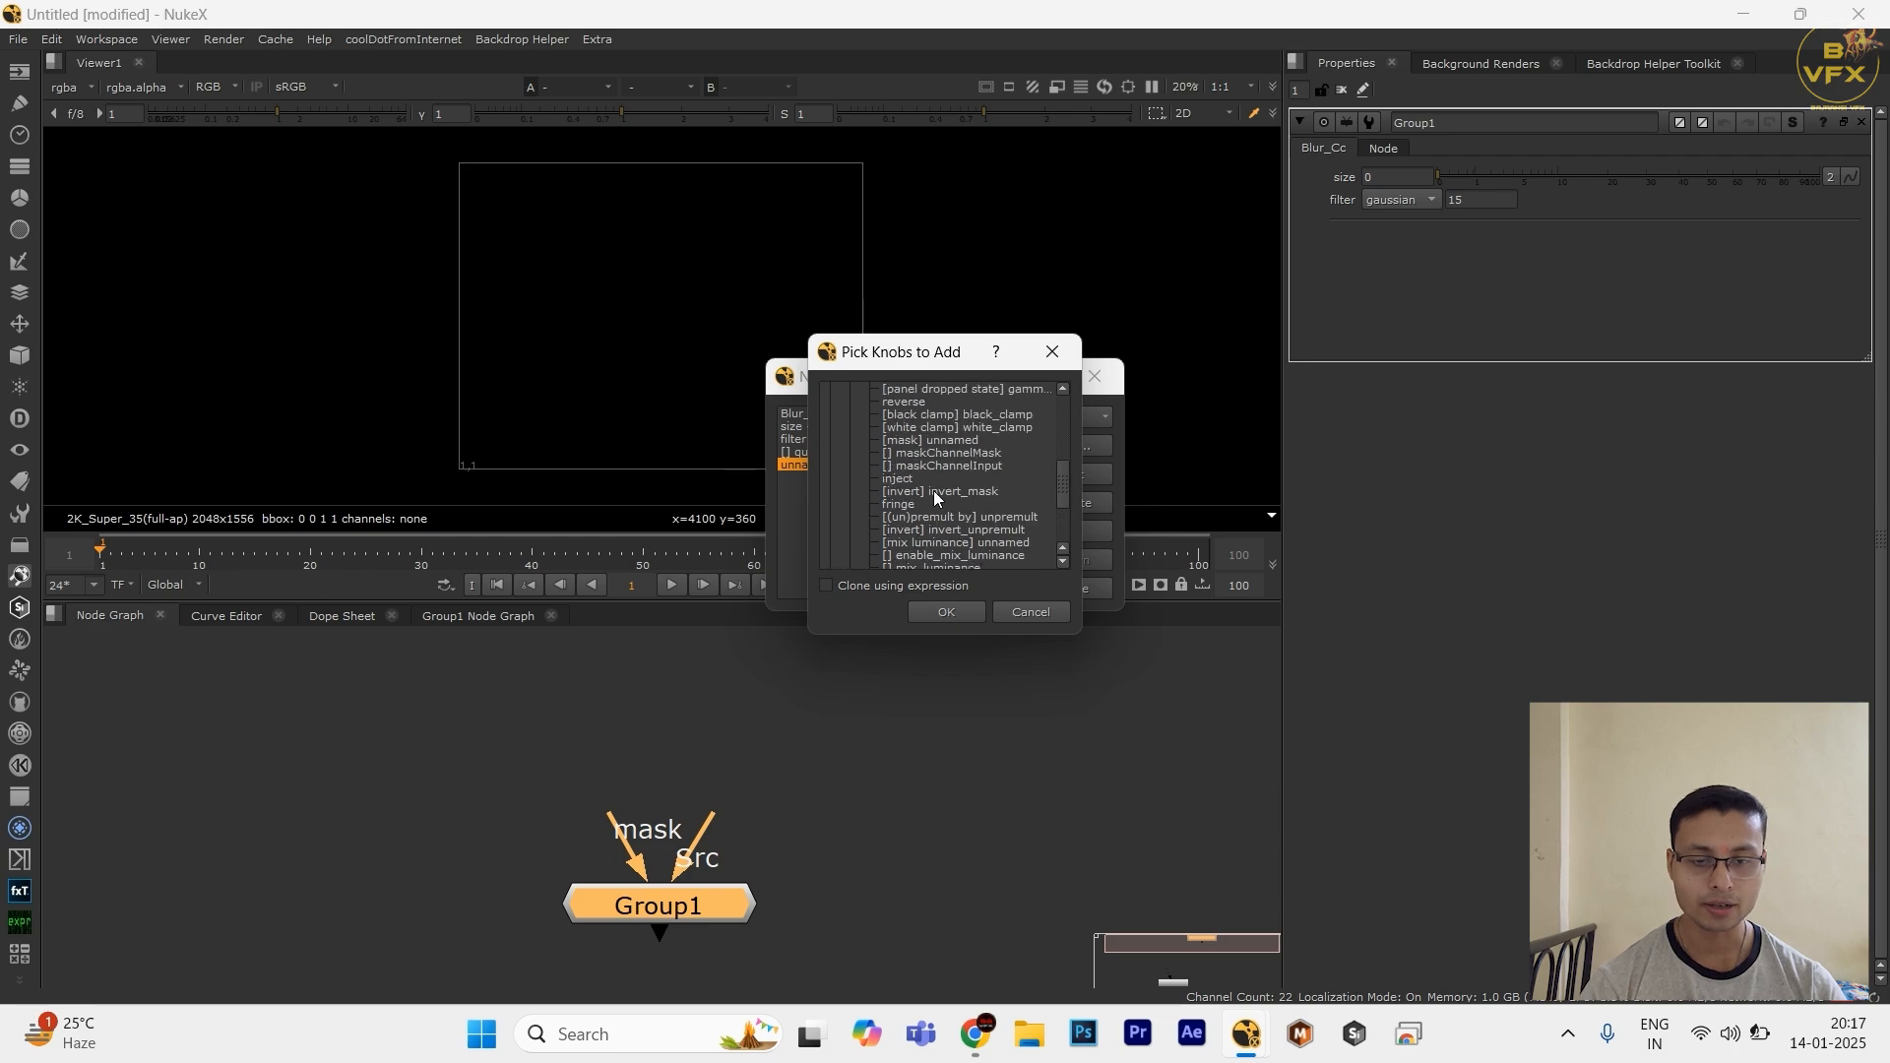
{"action": "scroll", "coordinate": [930, 478], "scroll_direction": "up", "scroll_amount": 1}
{"action": "scroll", "coordinate": [925, 455], "scroll_direction": "up", "scroll_amount": 2}
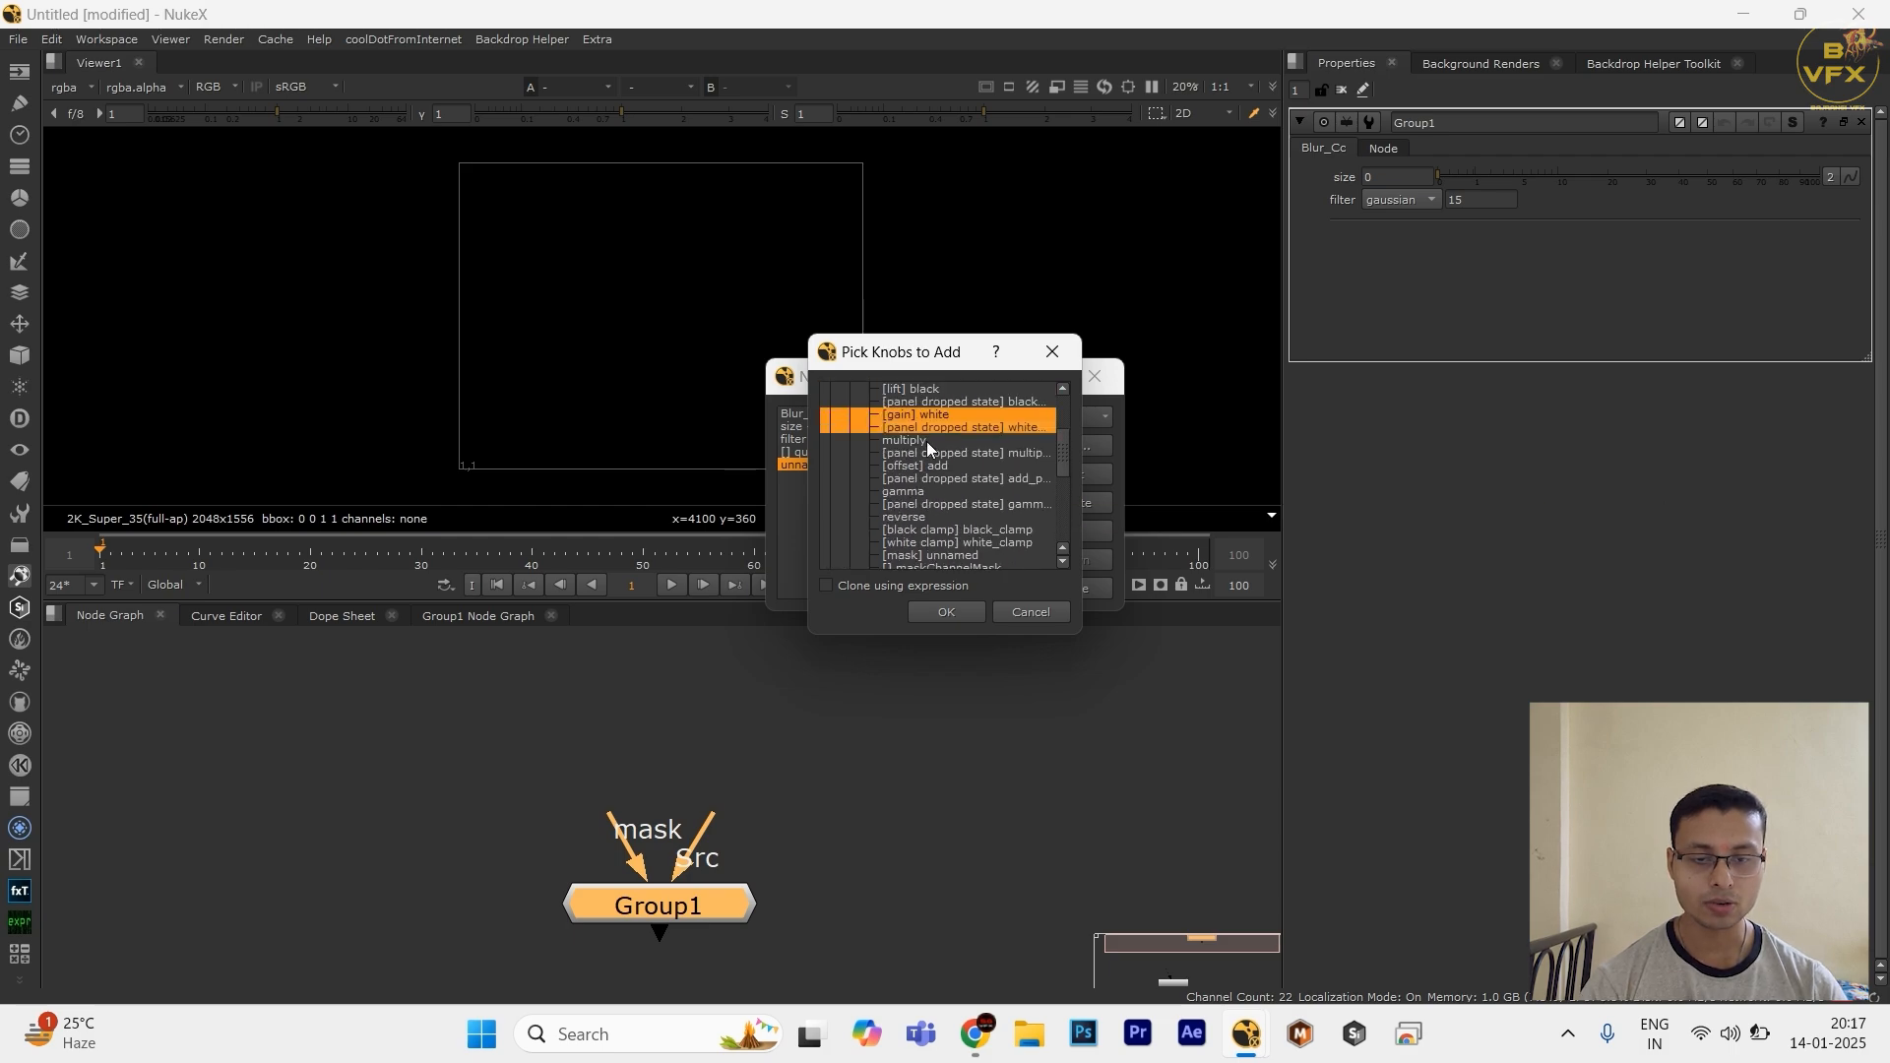
{"action": "scroll", "coordinate": [930, 462], "scroll_direction": "up", "scroll_amount": 3}
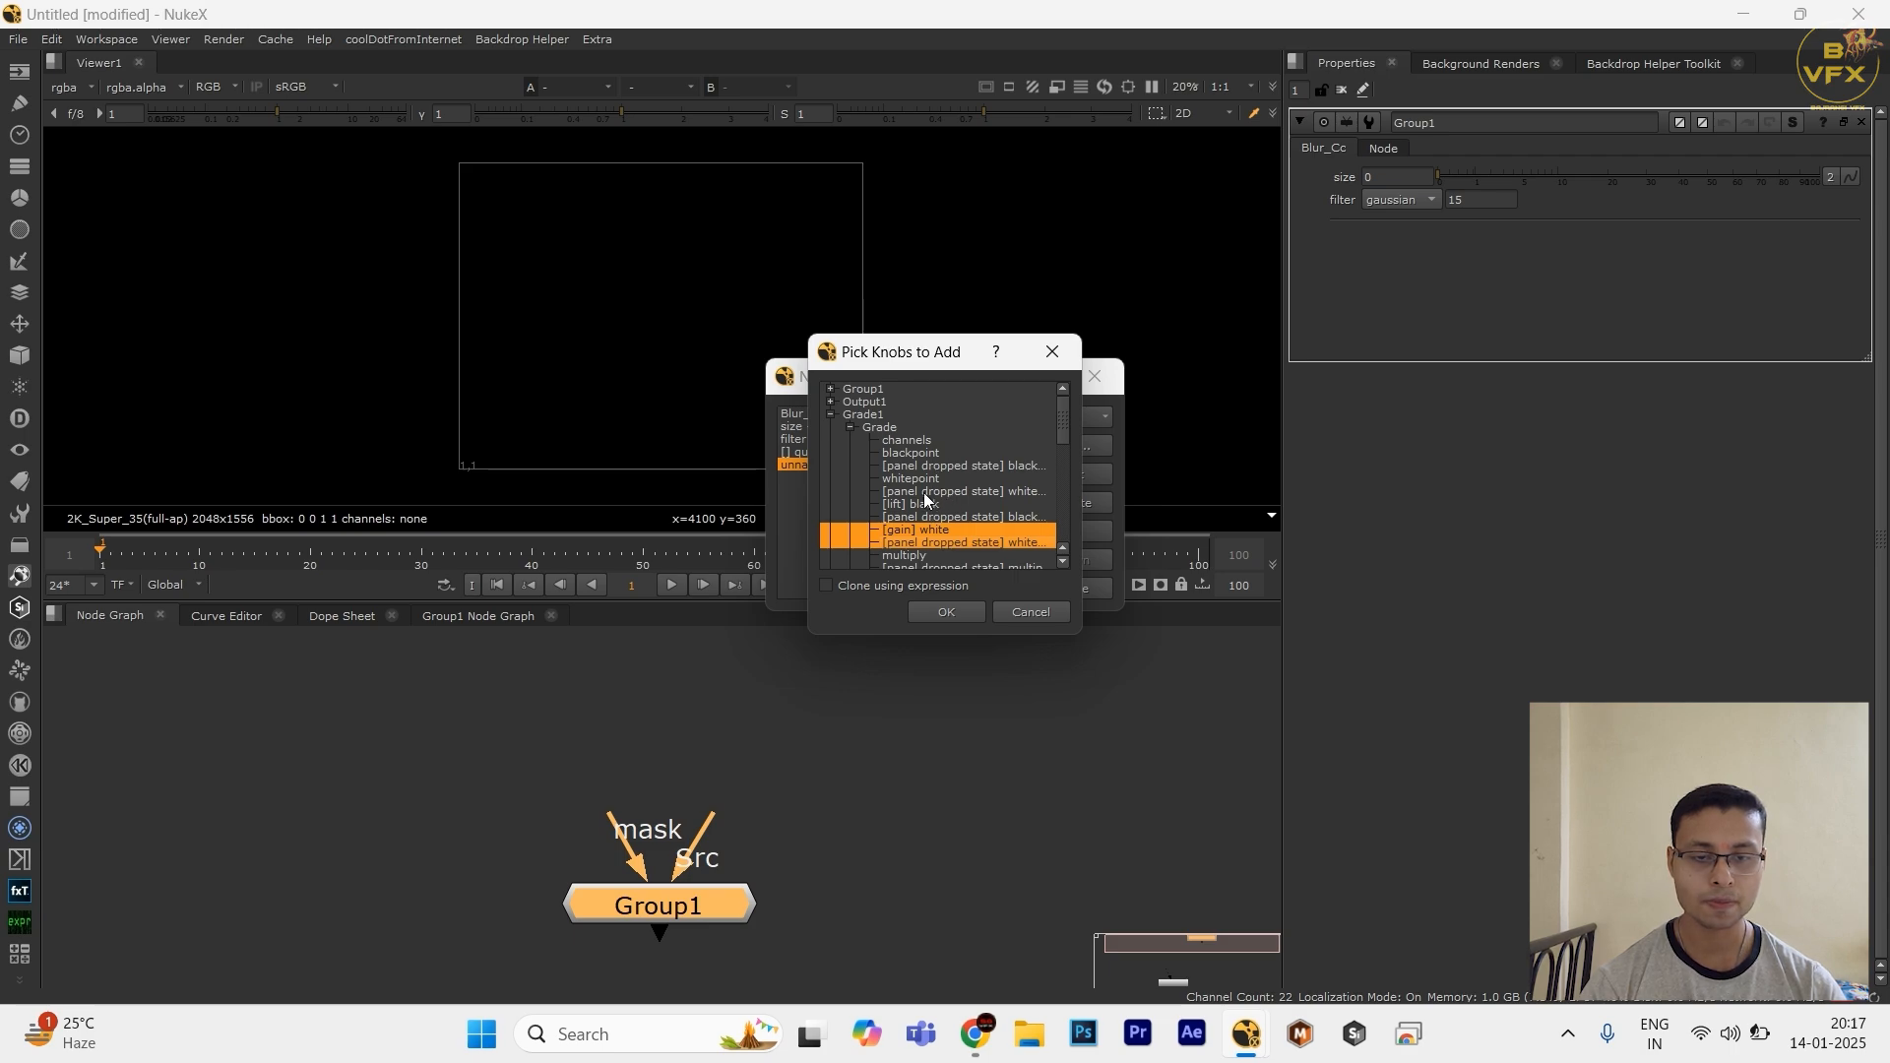
{"action": "left_click_drag", "start_coordinate": [925, 491], "coordinate": [959, 531]}
{"action": "scroll", "coordinate": [960, 532], "scroll_direction": "down", "scroll_amount": 1}
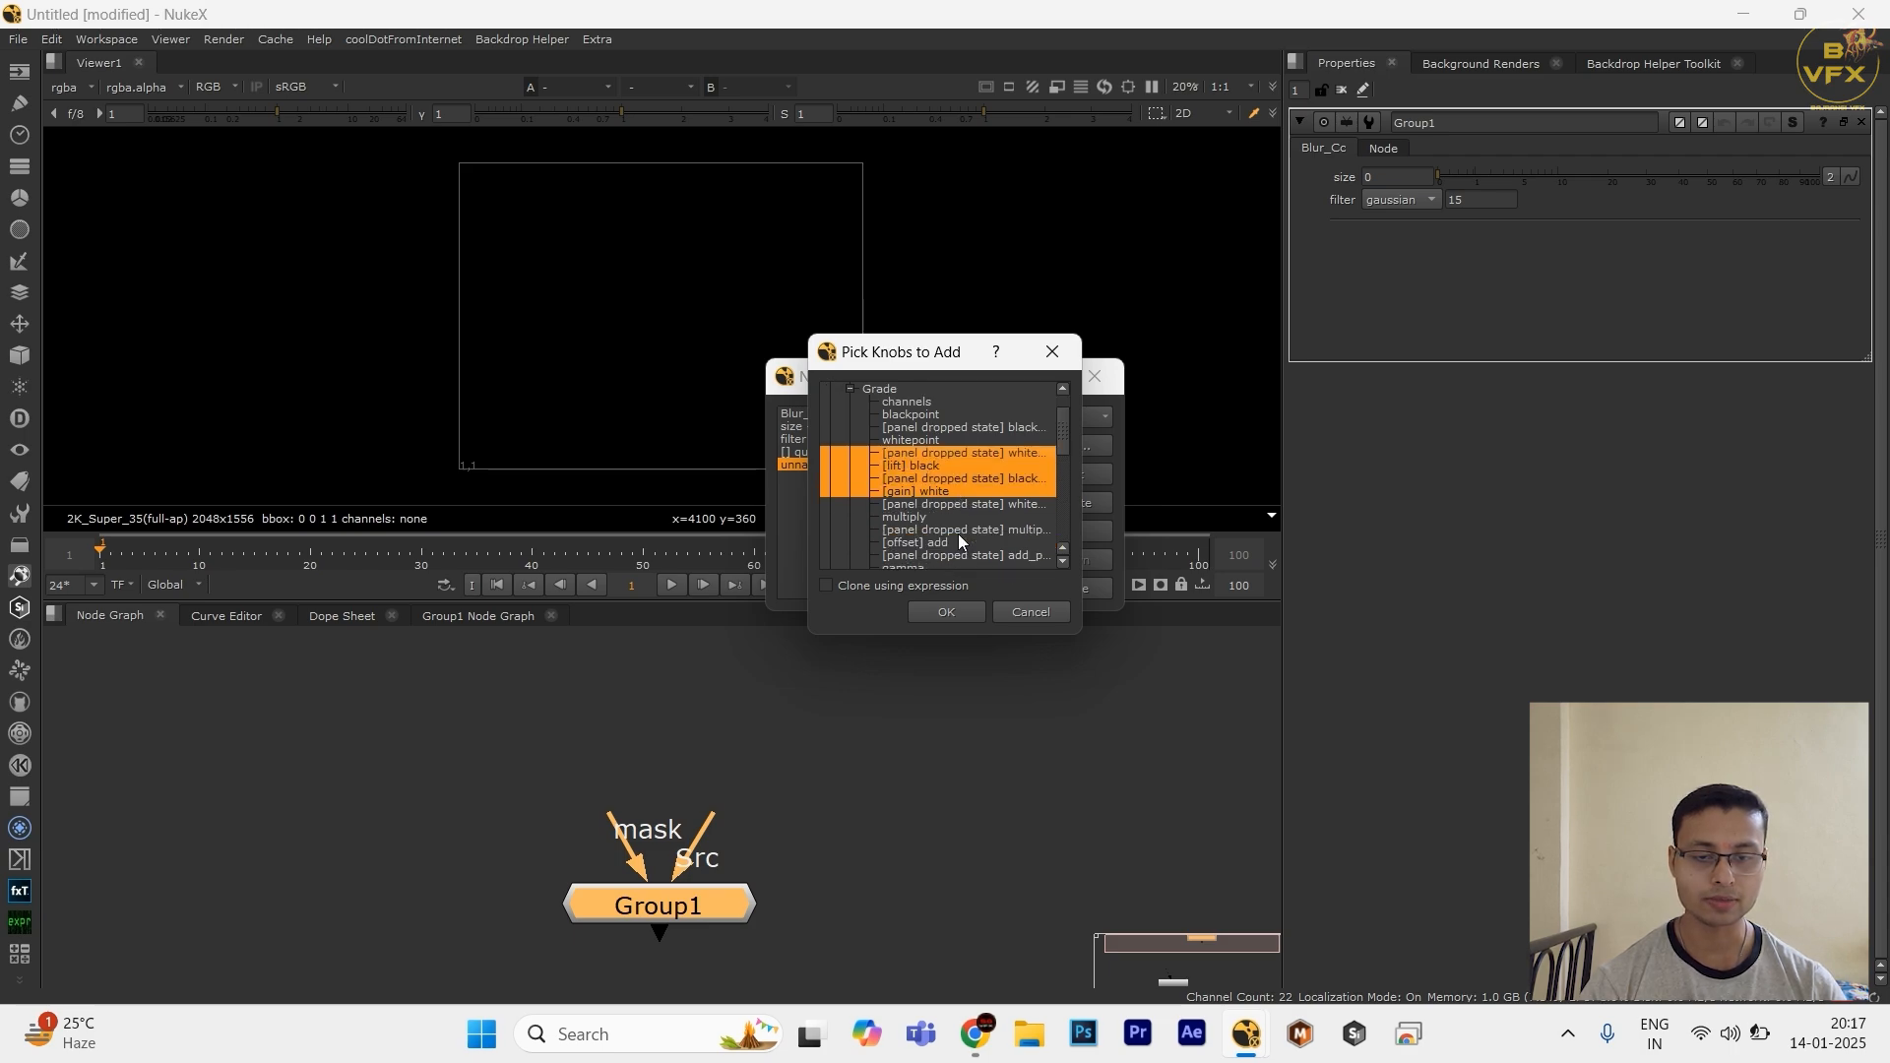
Step: Add Grade1's lift and gain knobs, together with their panel dropped state knobs, to the Blur_Cc tab
{"action": "left_click", "coordinate": [928, 443]}
{"action": "left_click", "coordinate": [930, 466]}
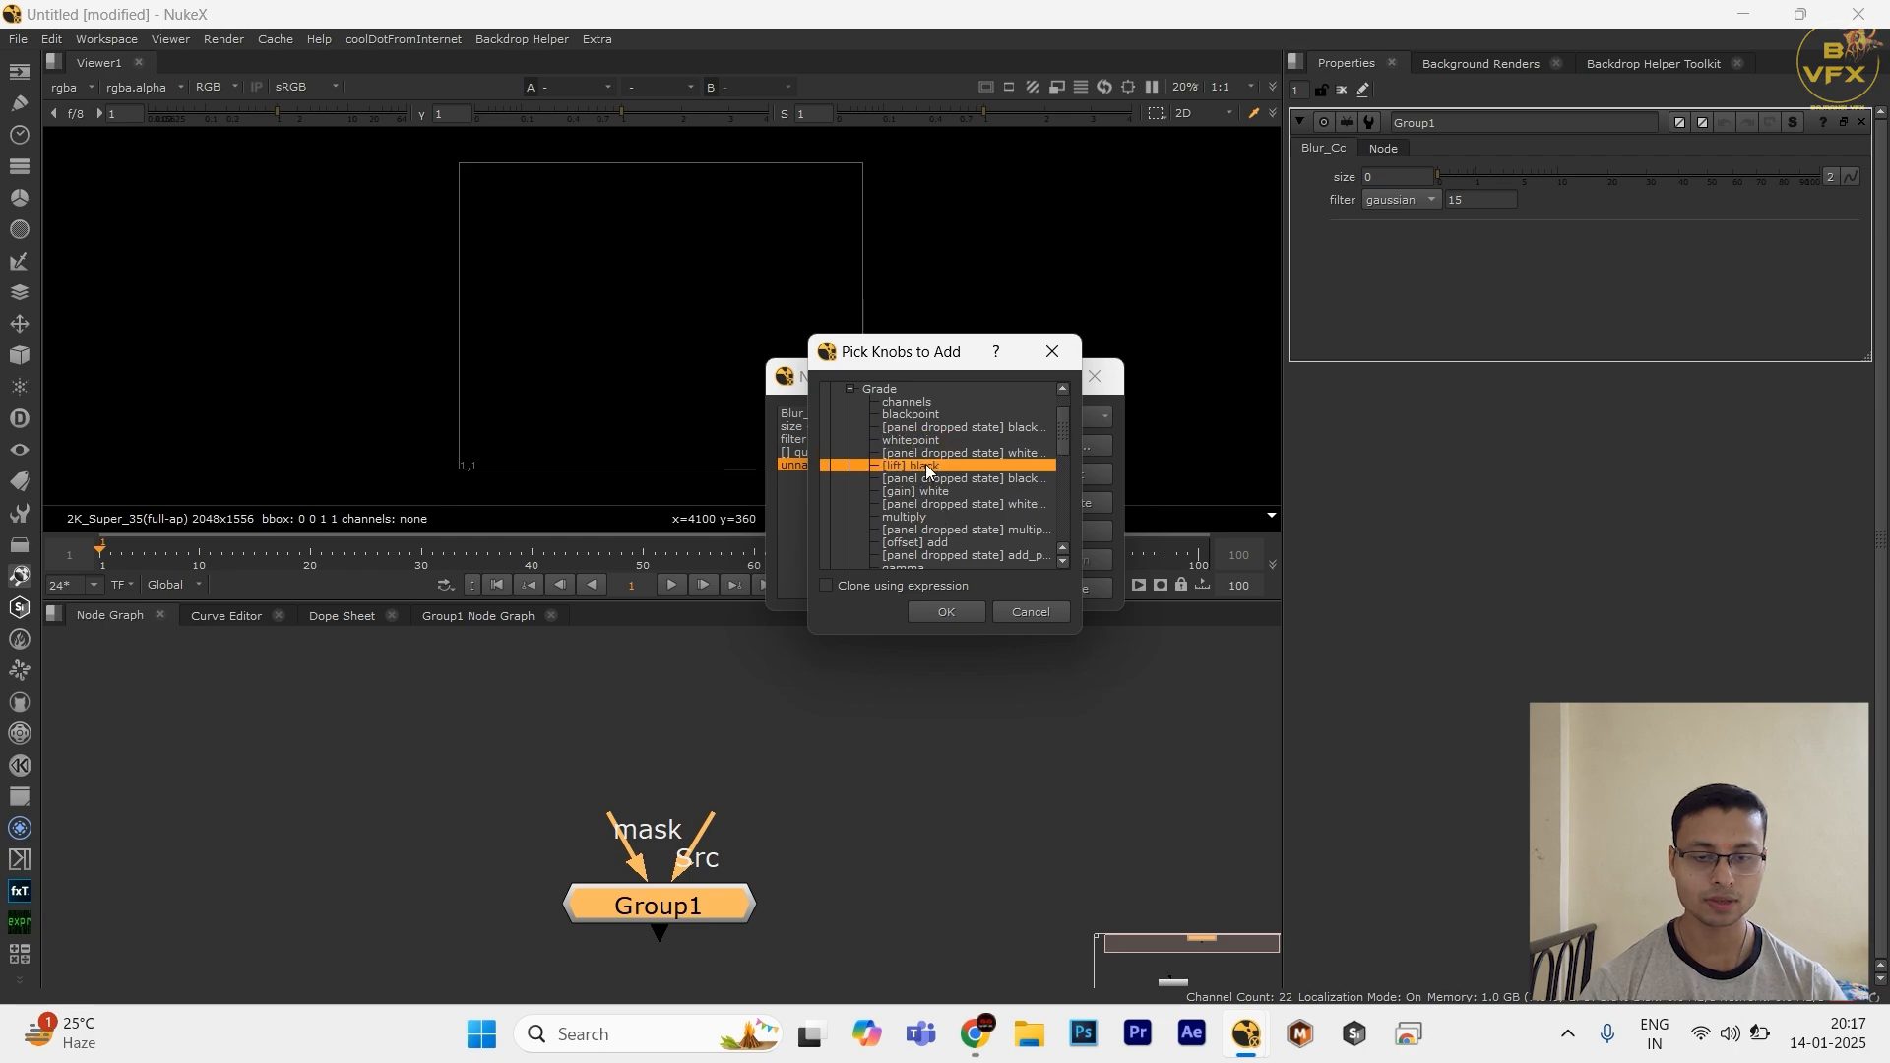
{"action": "scroll", "coordinate": [925, 464], "scroll_direction": "down", "scroll_amount": 1}
{"action": "left_click", "coordinate": [930, 469], "text": "shift"}
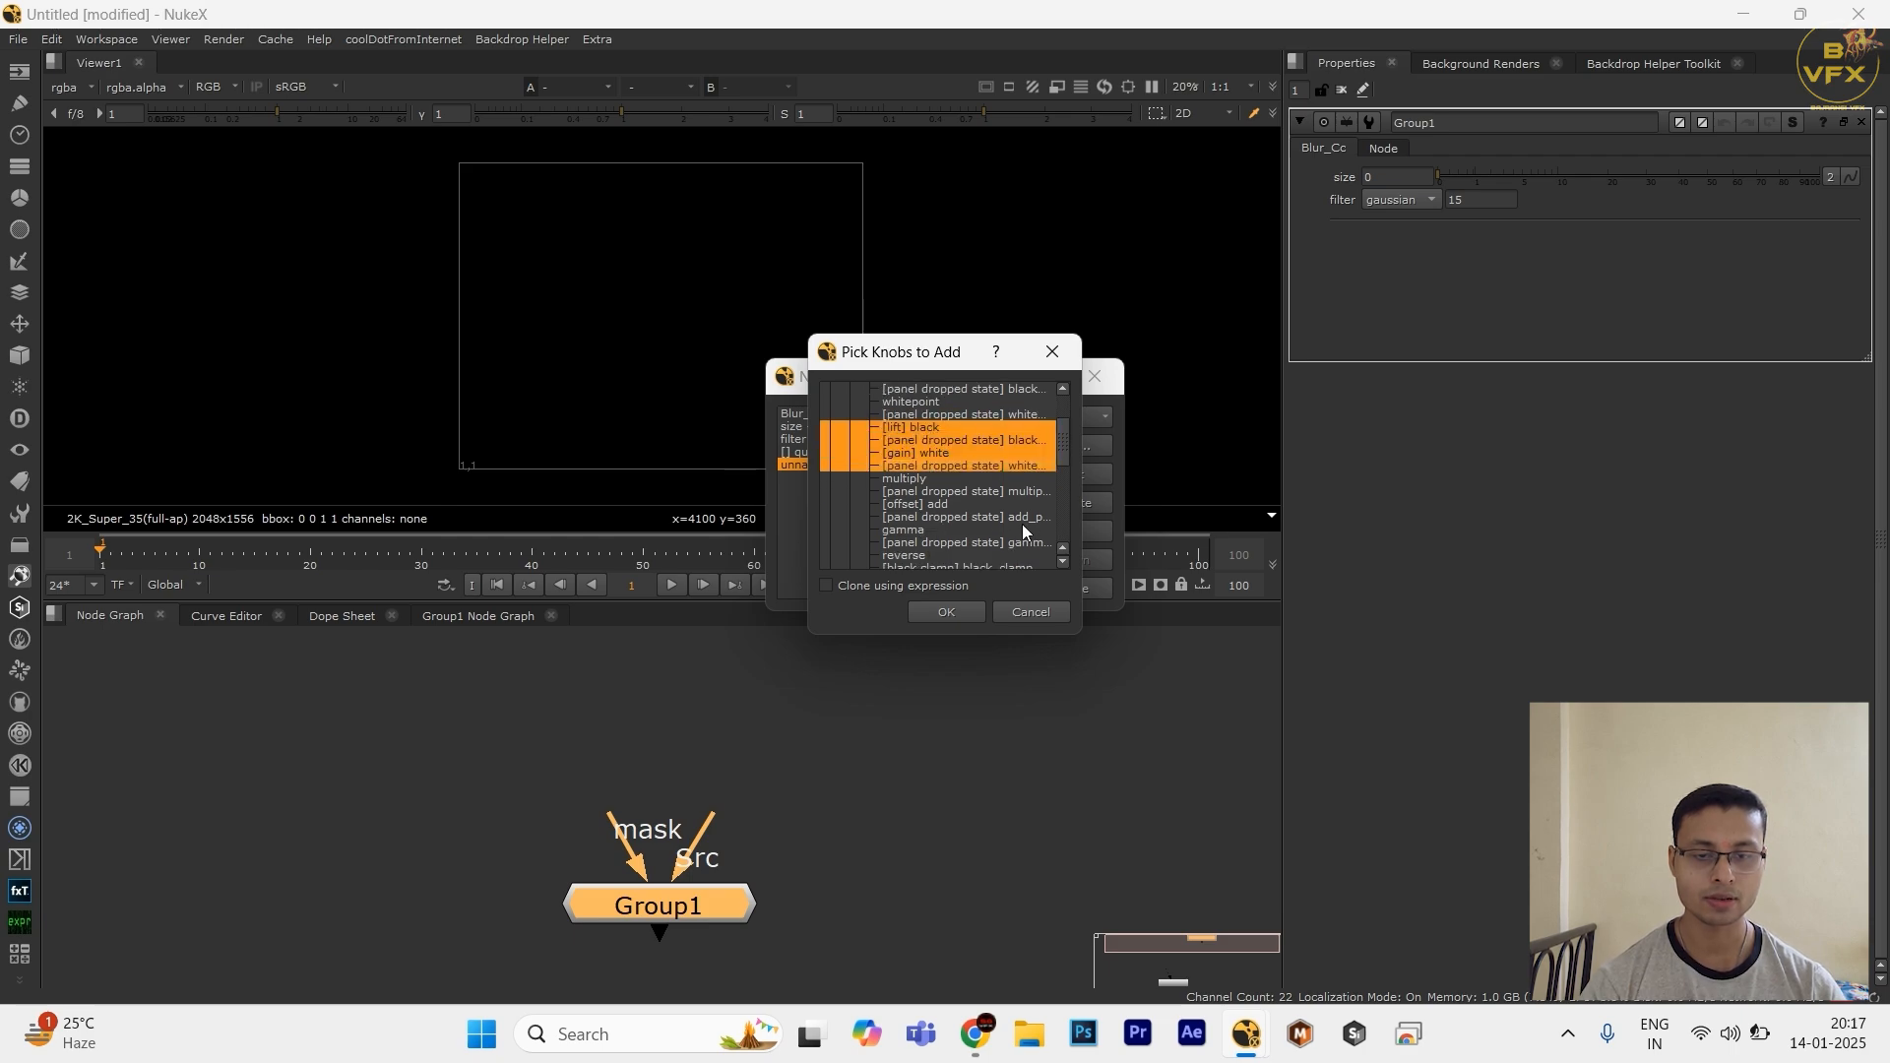
{"action": "left_click", "coordinate": [950, 611]}
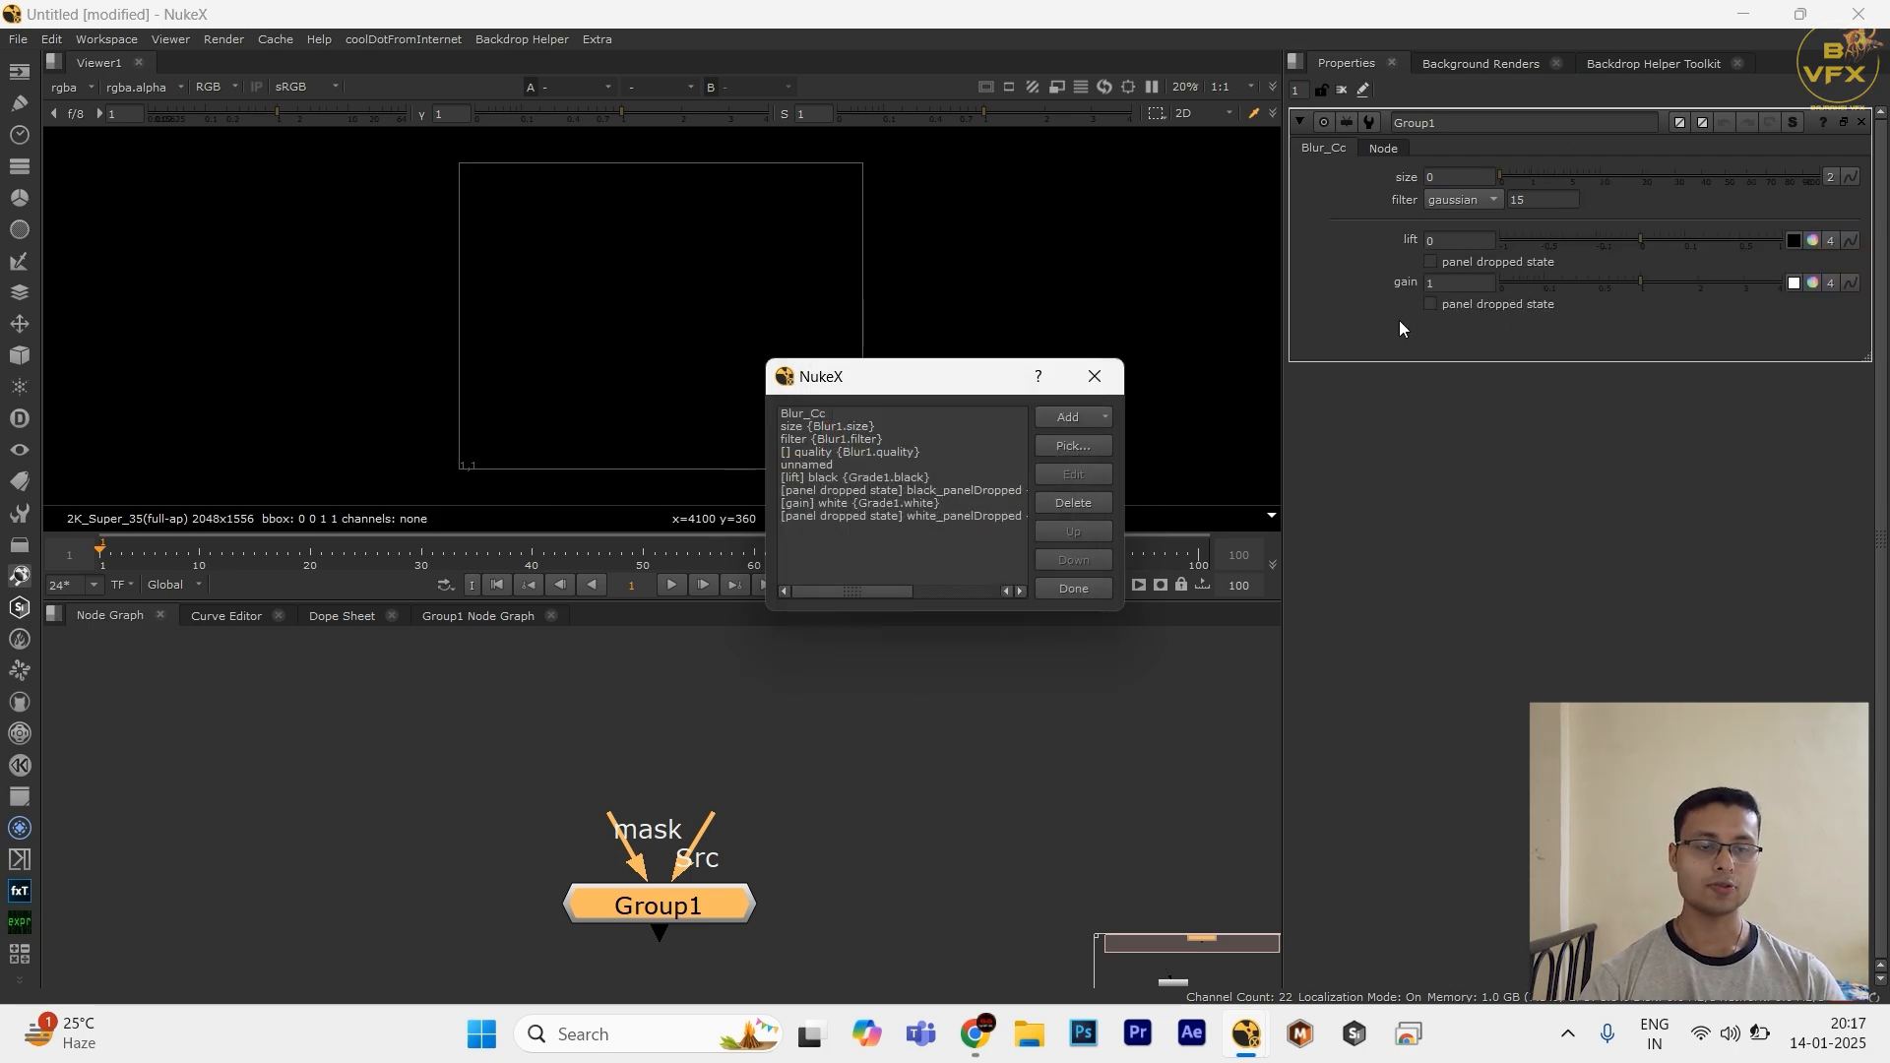
Step: Add a second Divider Line below the gain's panel dropped state knob
{"action": "left_click", "coordinate": [917, 511]}
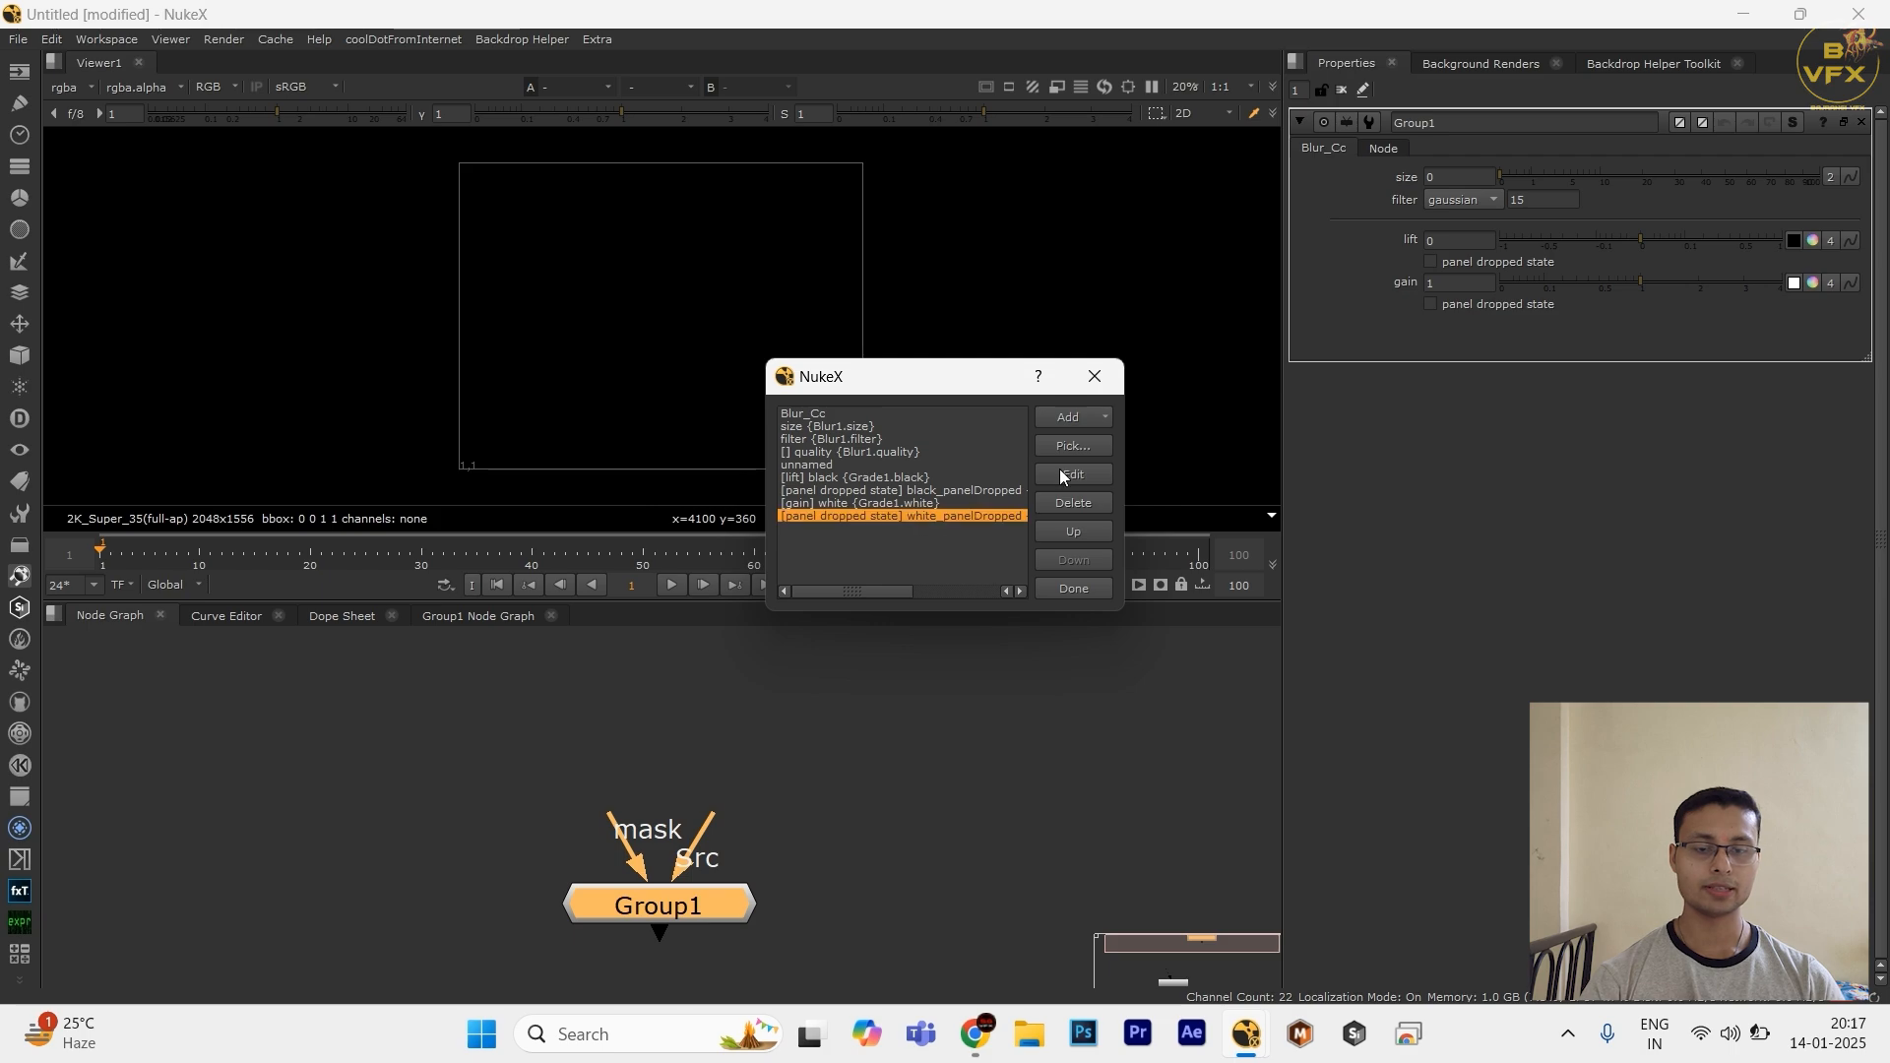
{"action": "left_click", "coordinate": [1073, 417]}
{"action": "left_click", "coordinate": [1143, 899]}
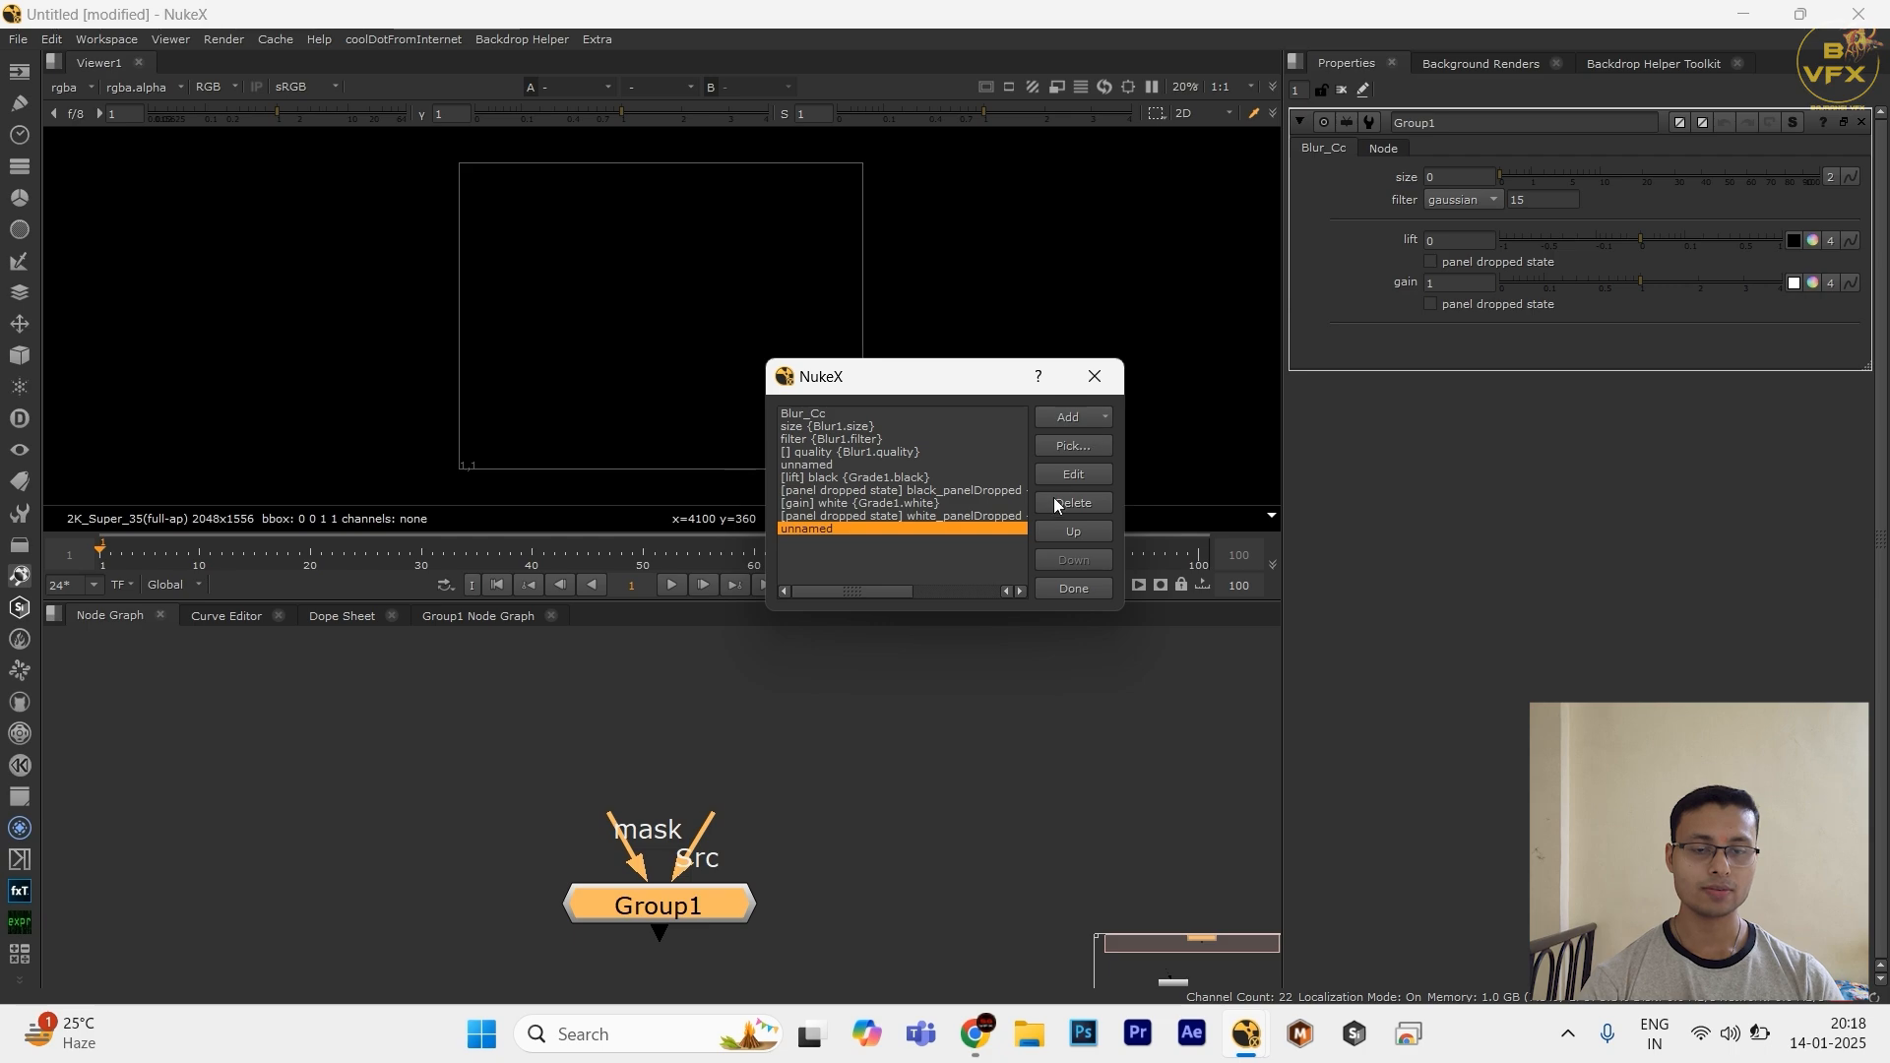
Step: Pick Grade1's mask label, maskChannelMask and maskChannelInput knobs and add them to the Blur_Cc tab below the second divider
{"action": "left_click", "coordinate": [1071, 449]}
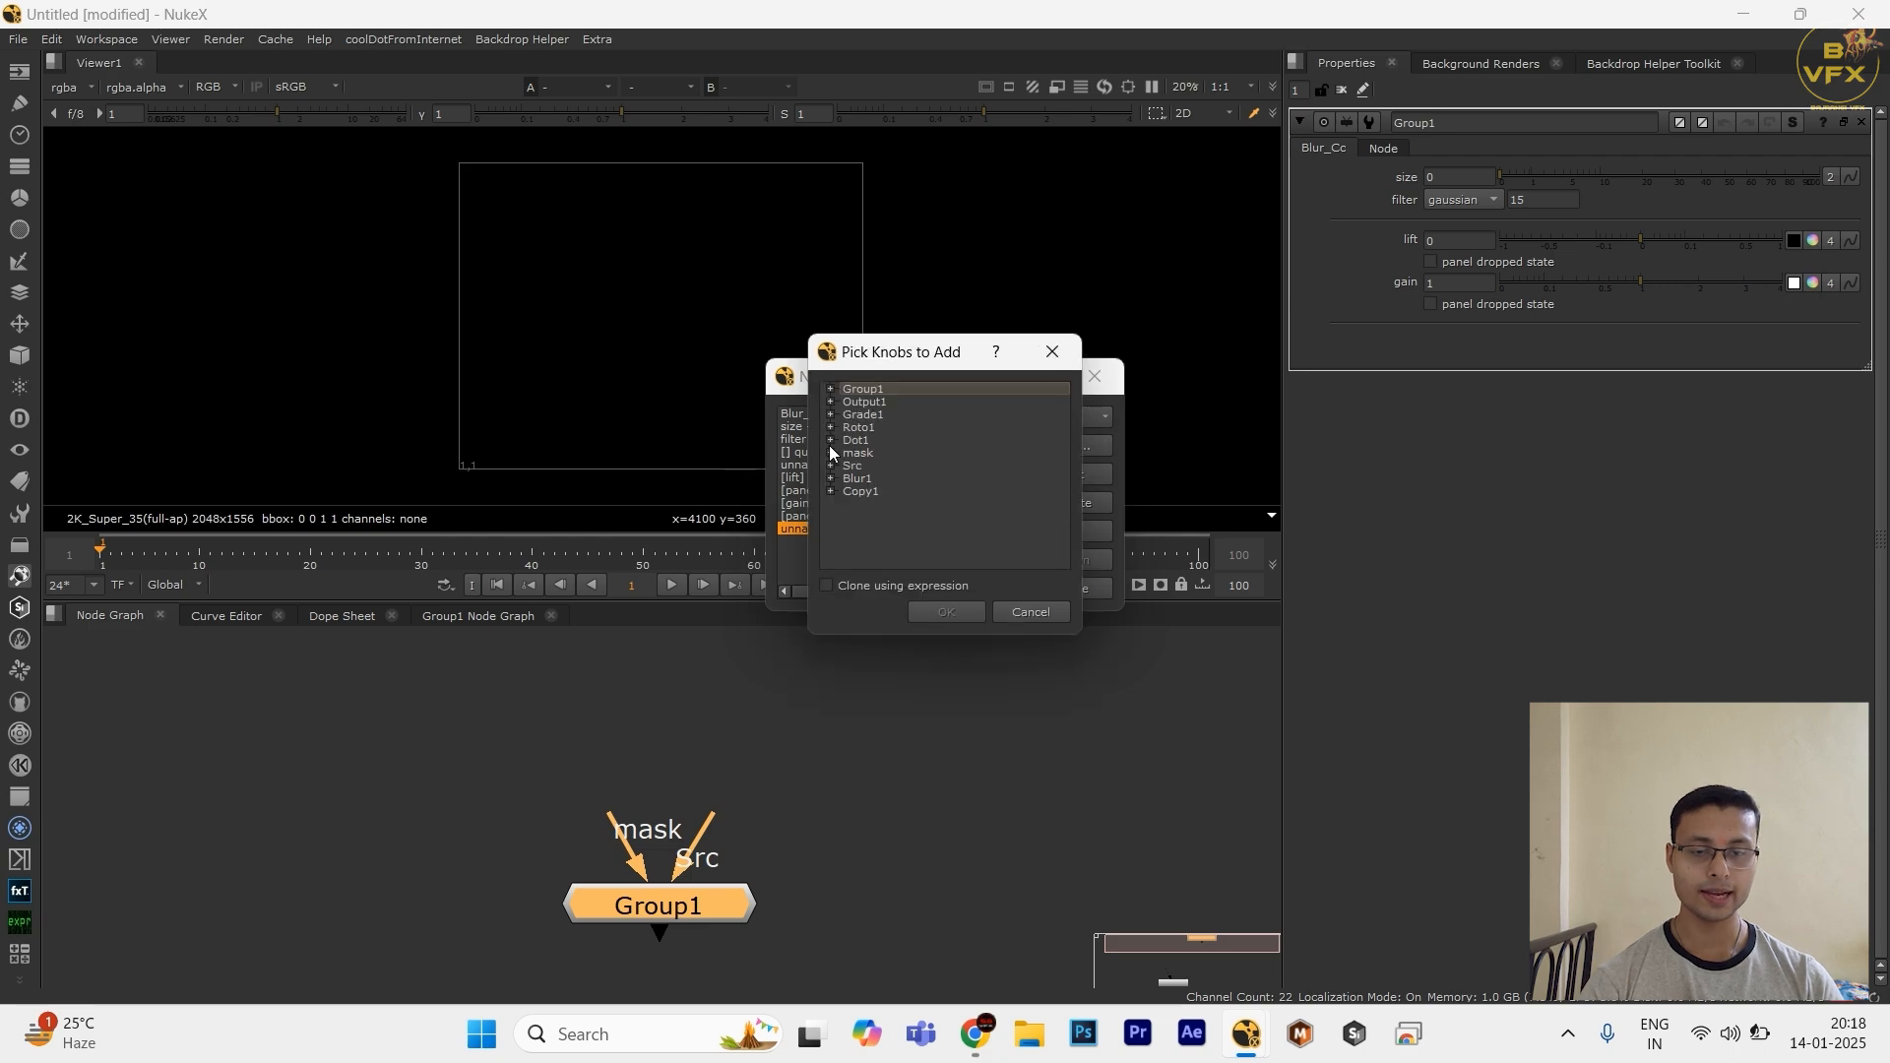
{"action": "left_click", "coordinate": [830, 415]}
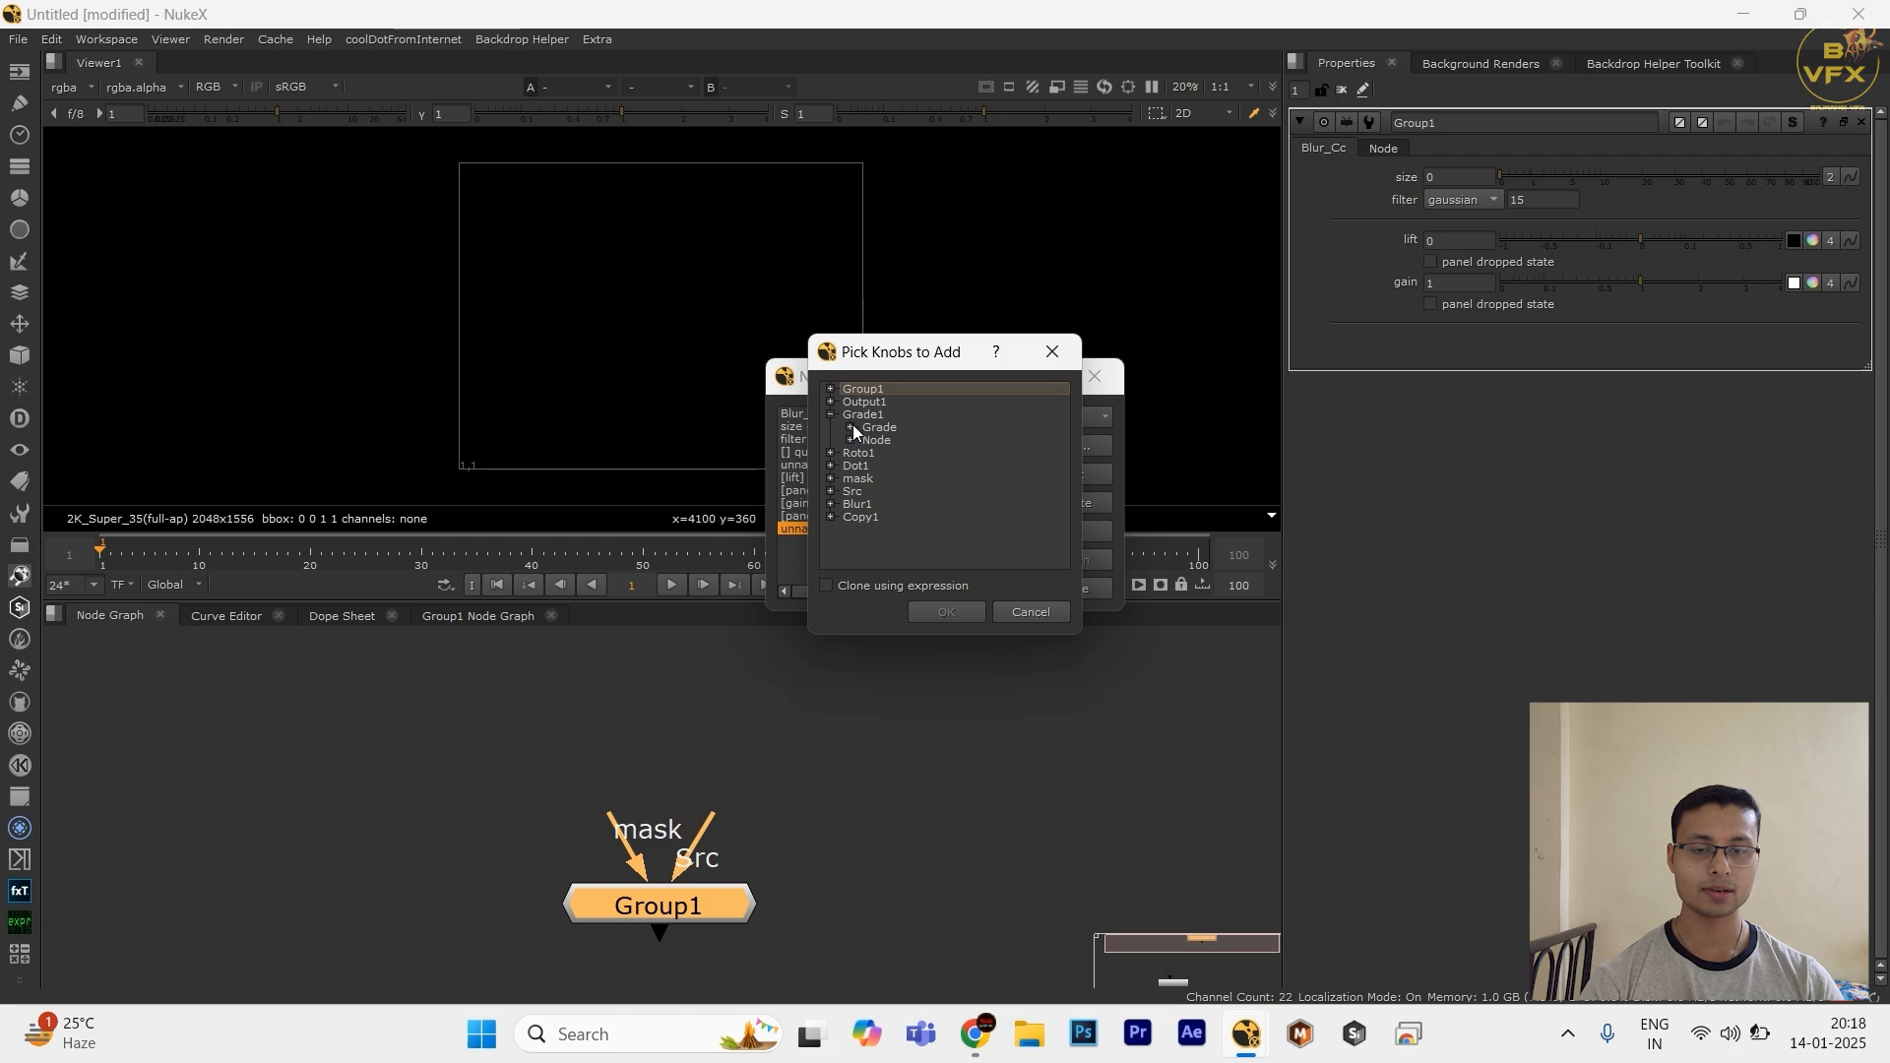
{"action": "left_click", "coordinate": [851, 426]}
{"action": "scroll", "coordinate": [915, 453], "scroll_direction": "down", "scroll_amount": 7}
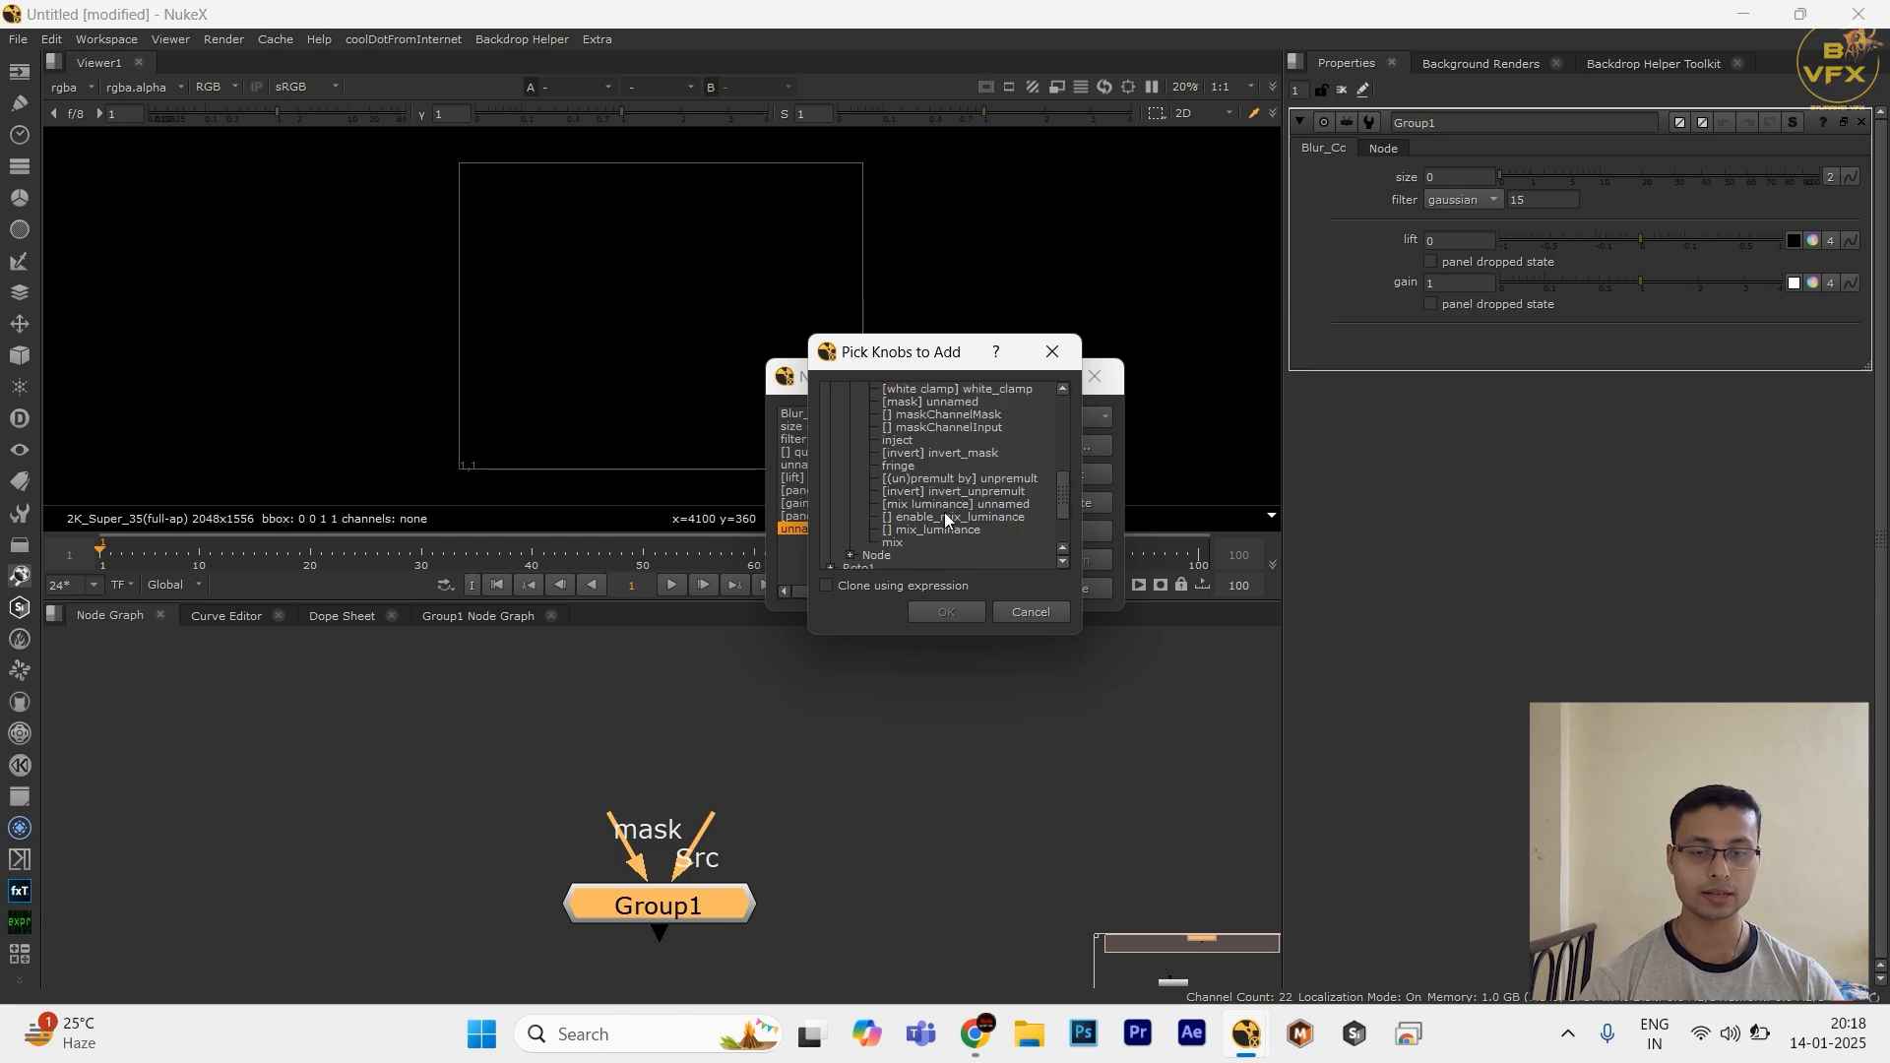
{"action": "scroll", "coordinate": [913, 464], "scroll_direction": "up", "scroll_amount": 1}
{"action": "left_click", "coordinate": [960, 453]}
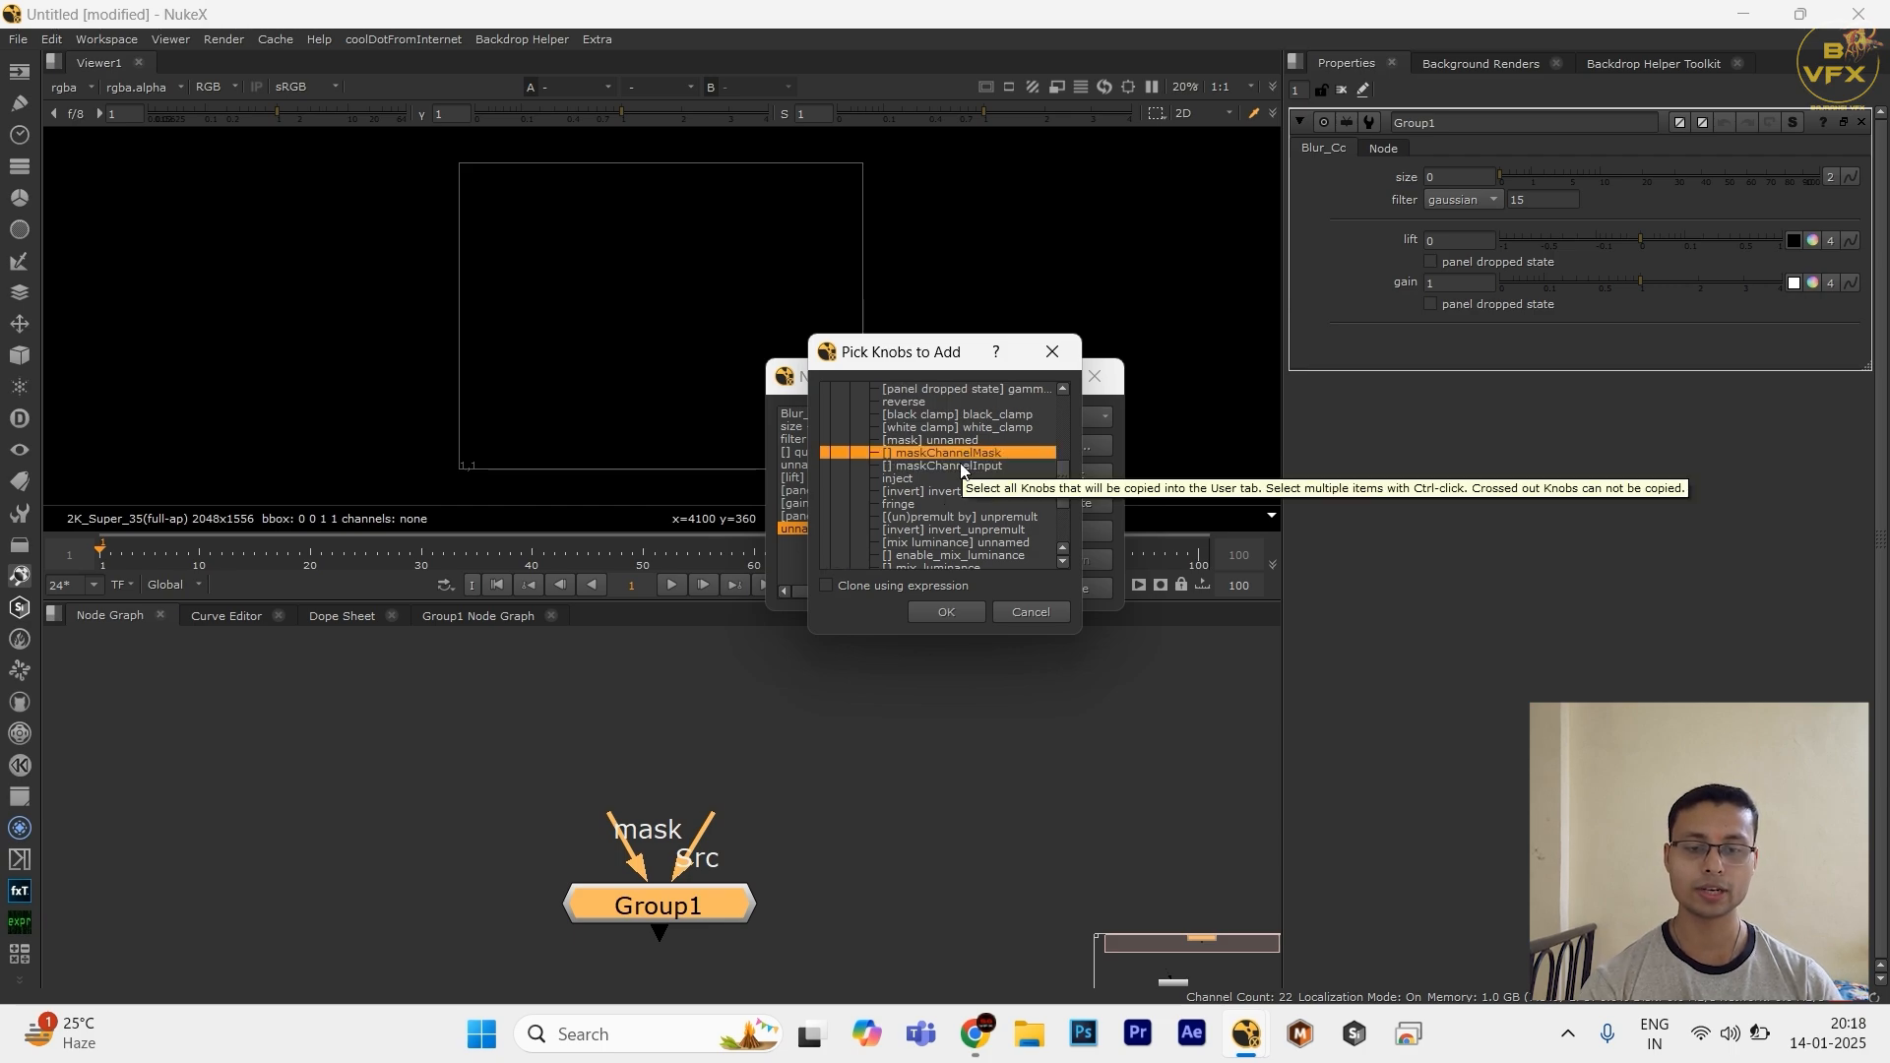
{"action": "left_click", "coordinate": [964, 440]}
{"action": "left_click", "coordinate": [968, 461], "text": "shift"}
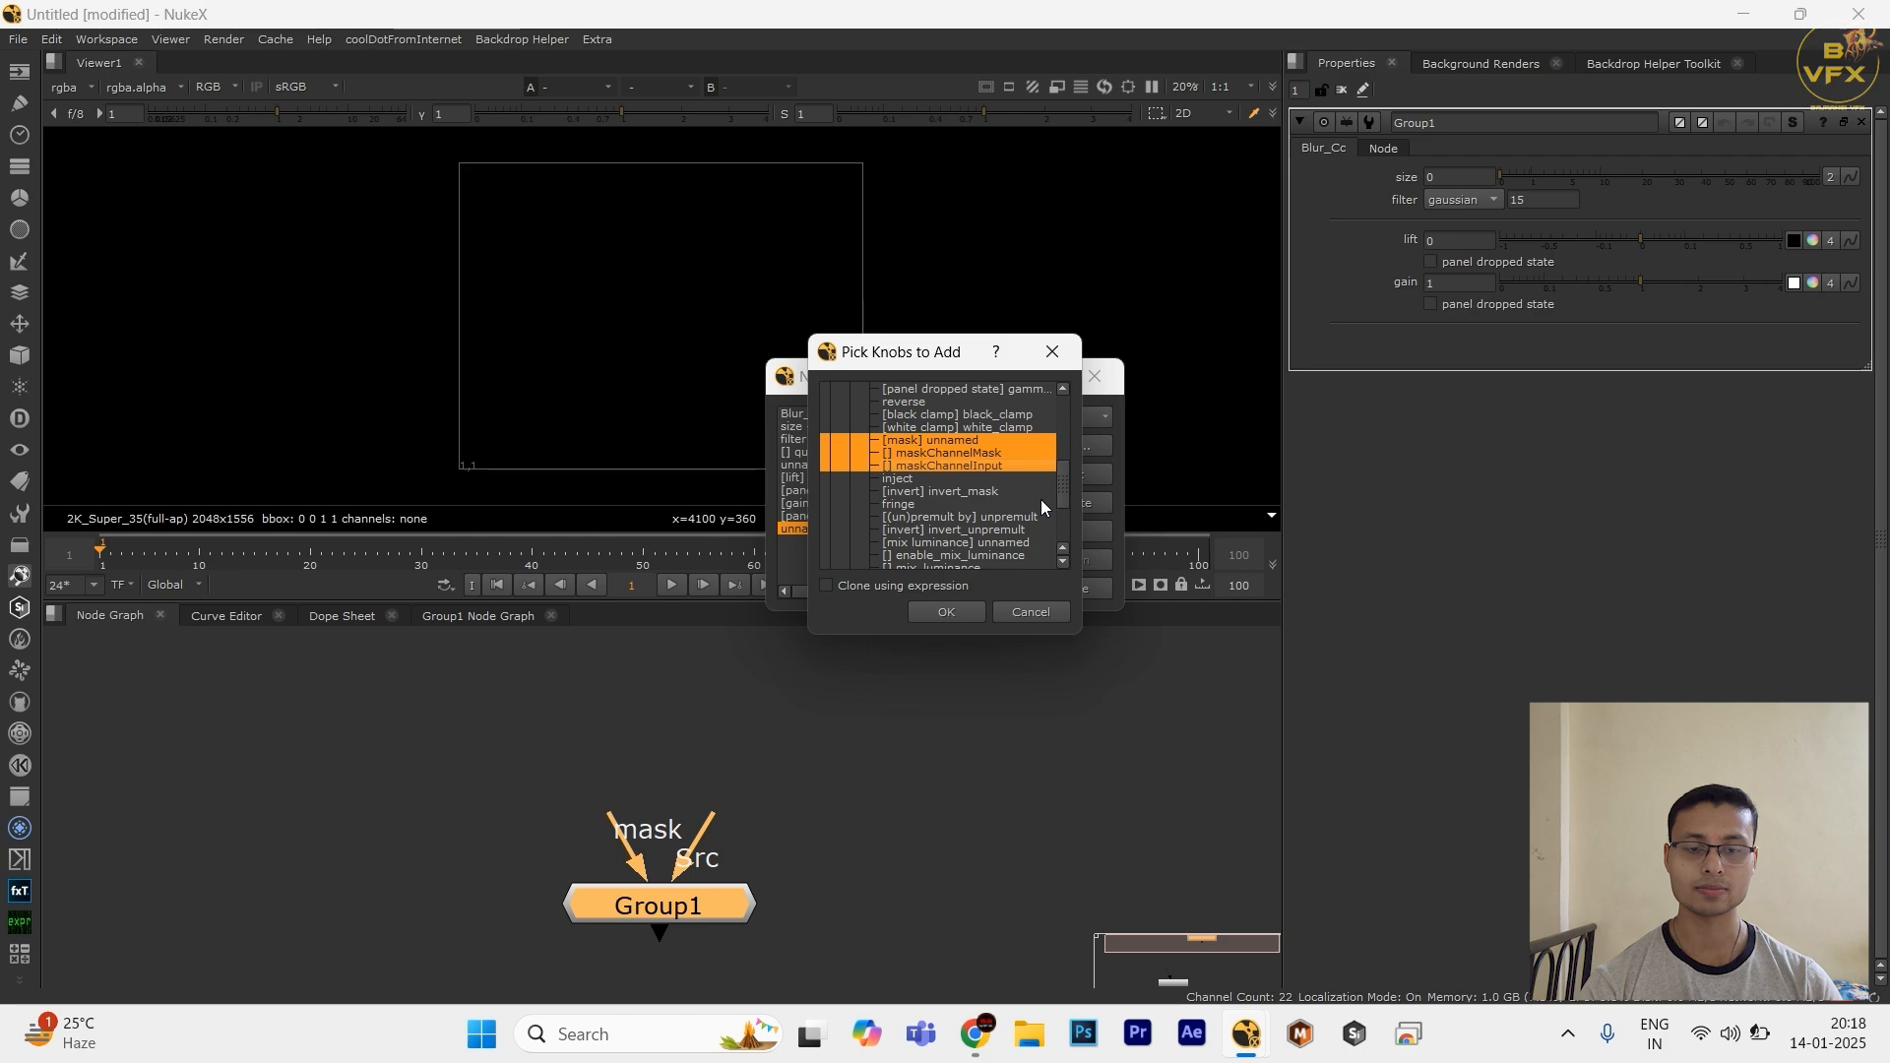
{"action": "left_click", "coordinate": [945, 612]}
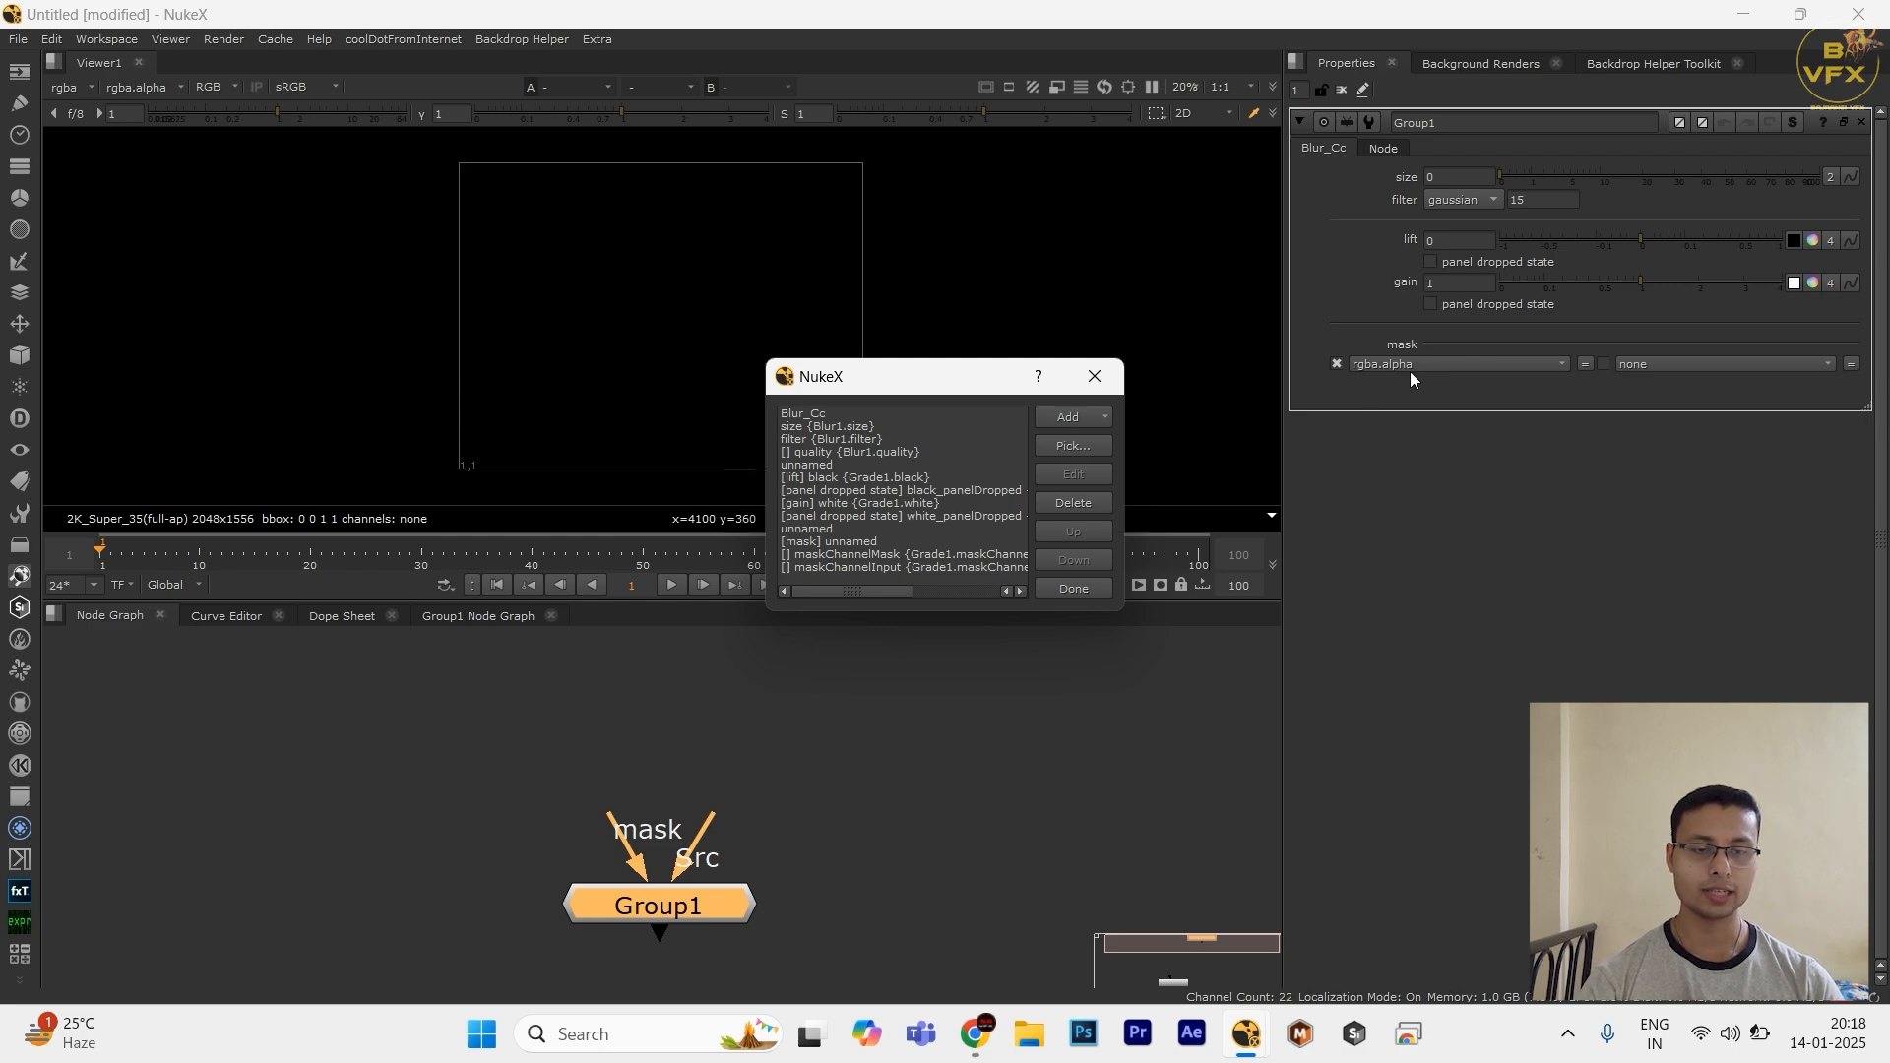
Step: Delete the maskChannelMask knob from Group1's user knobs and close the knob manager
{"action": "left_click", "coordinate": [996, 556]}
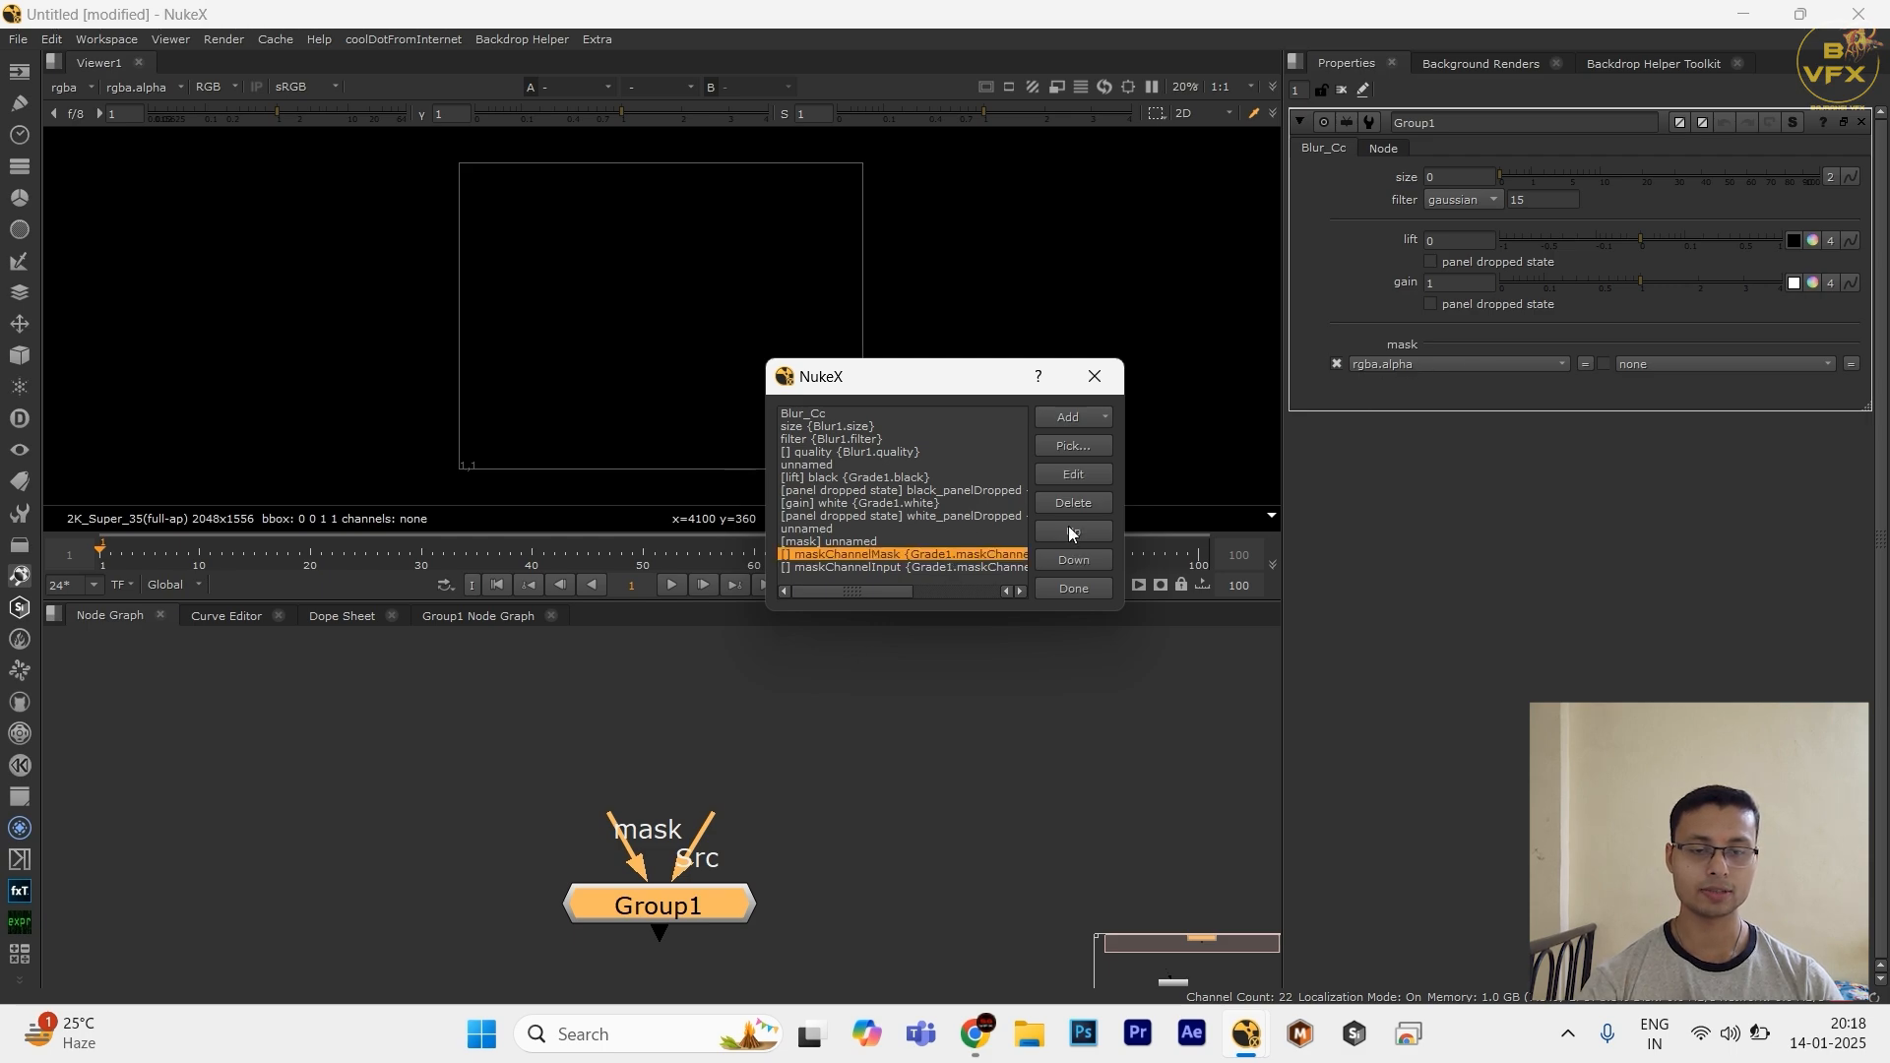
{"action": "left_click", "coordinate": [1075, 506]}
{"action": "left_click", "coordinate": [1023, 552]}
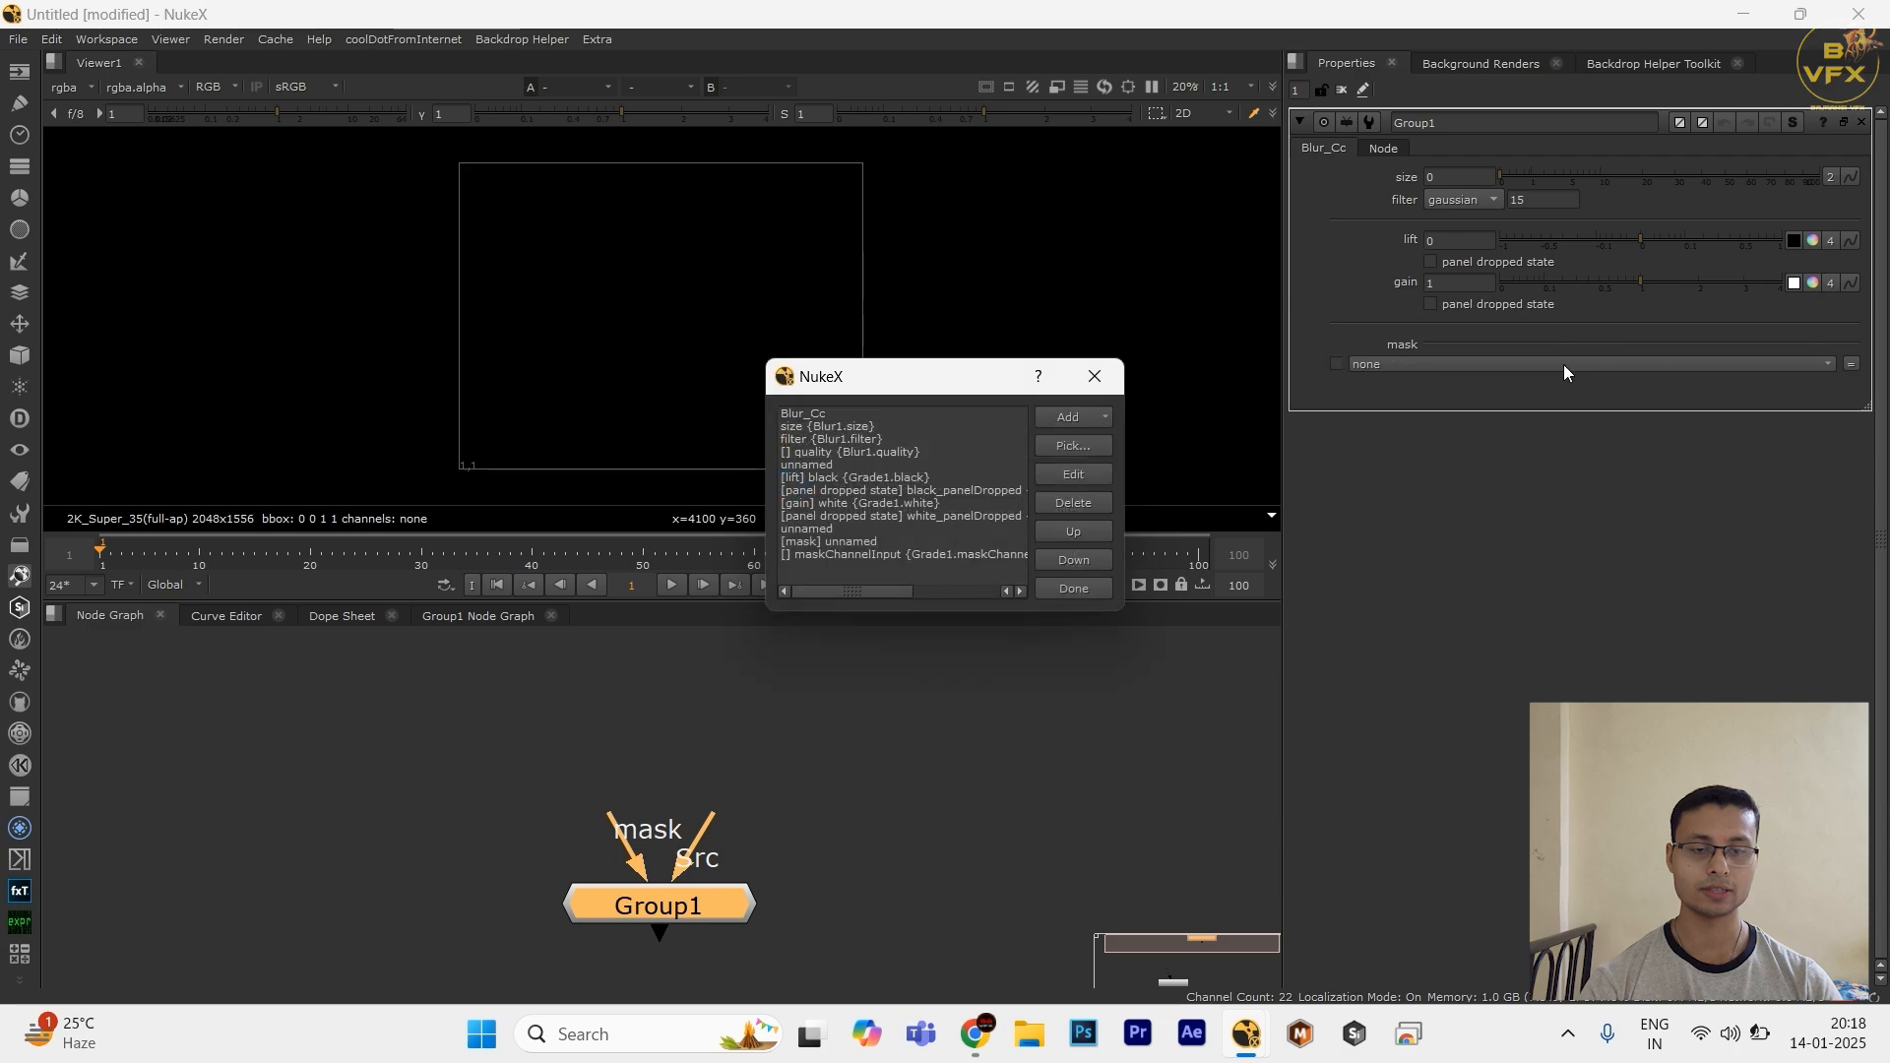
{"action": "left_click", "coordinate": [1099, 589]}
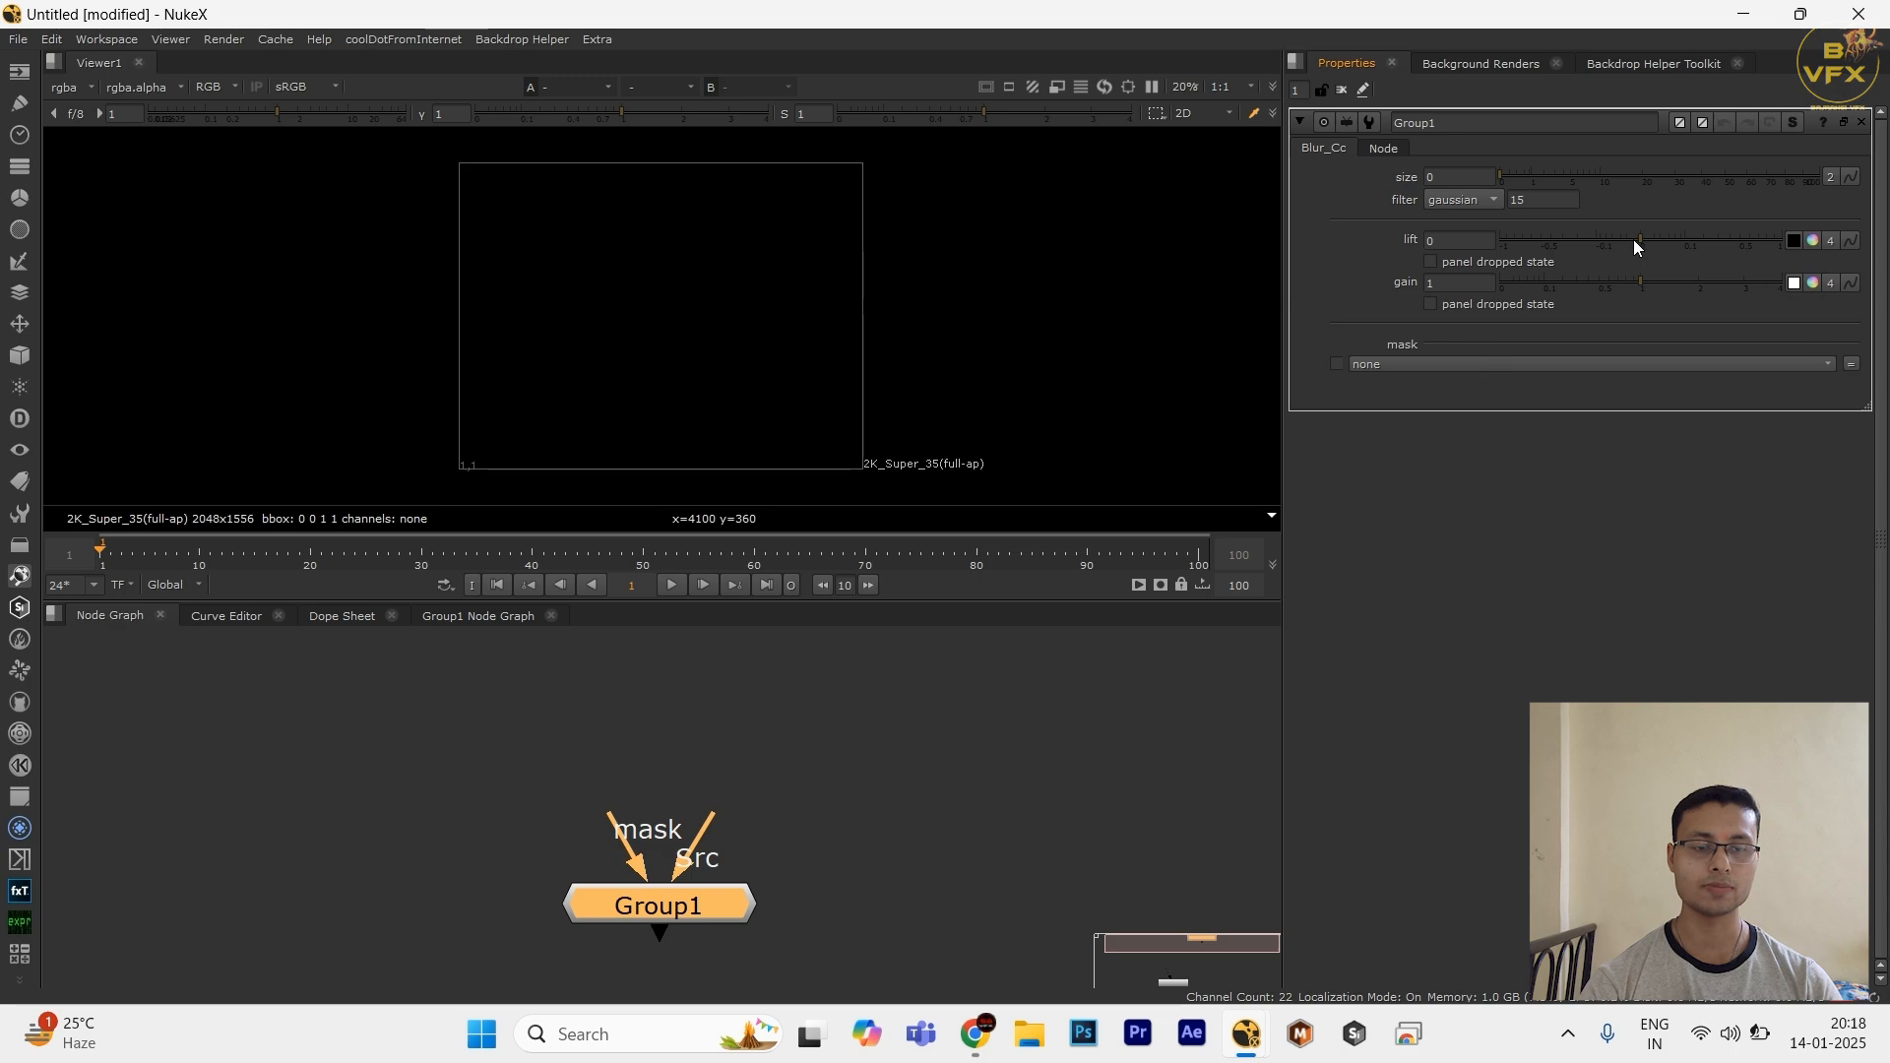
Step: Inspect Copy1's channel settings inside Group1's internal graph and return to the main node graph
{"action": "left_click_drag", "start_coordinate": [850, 759], "coordinate": [511, 955]}
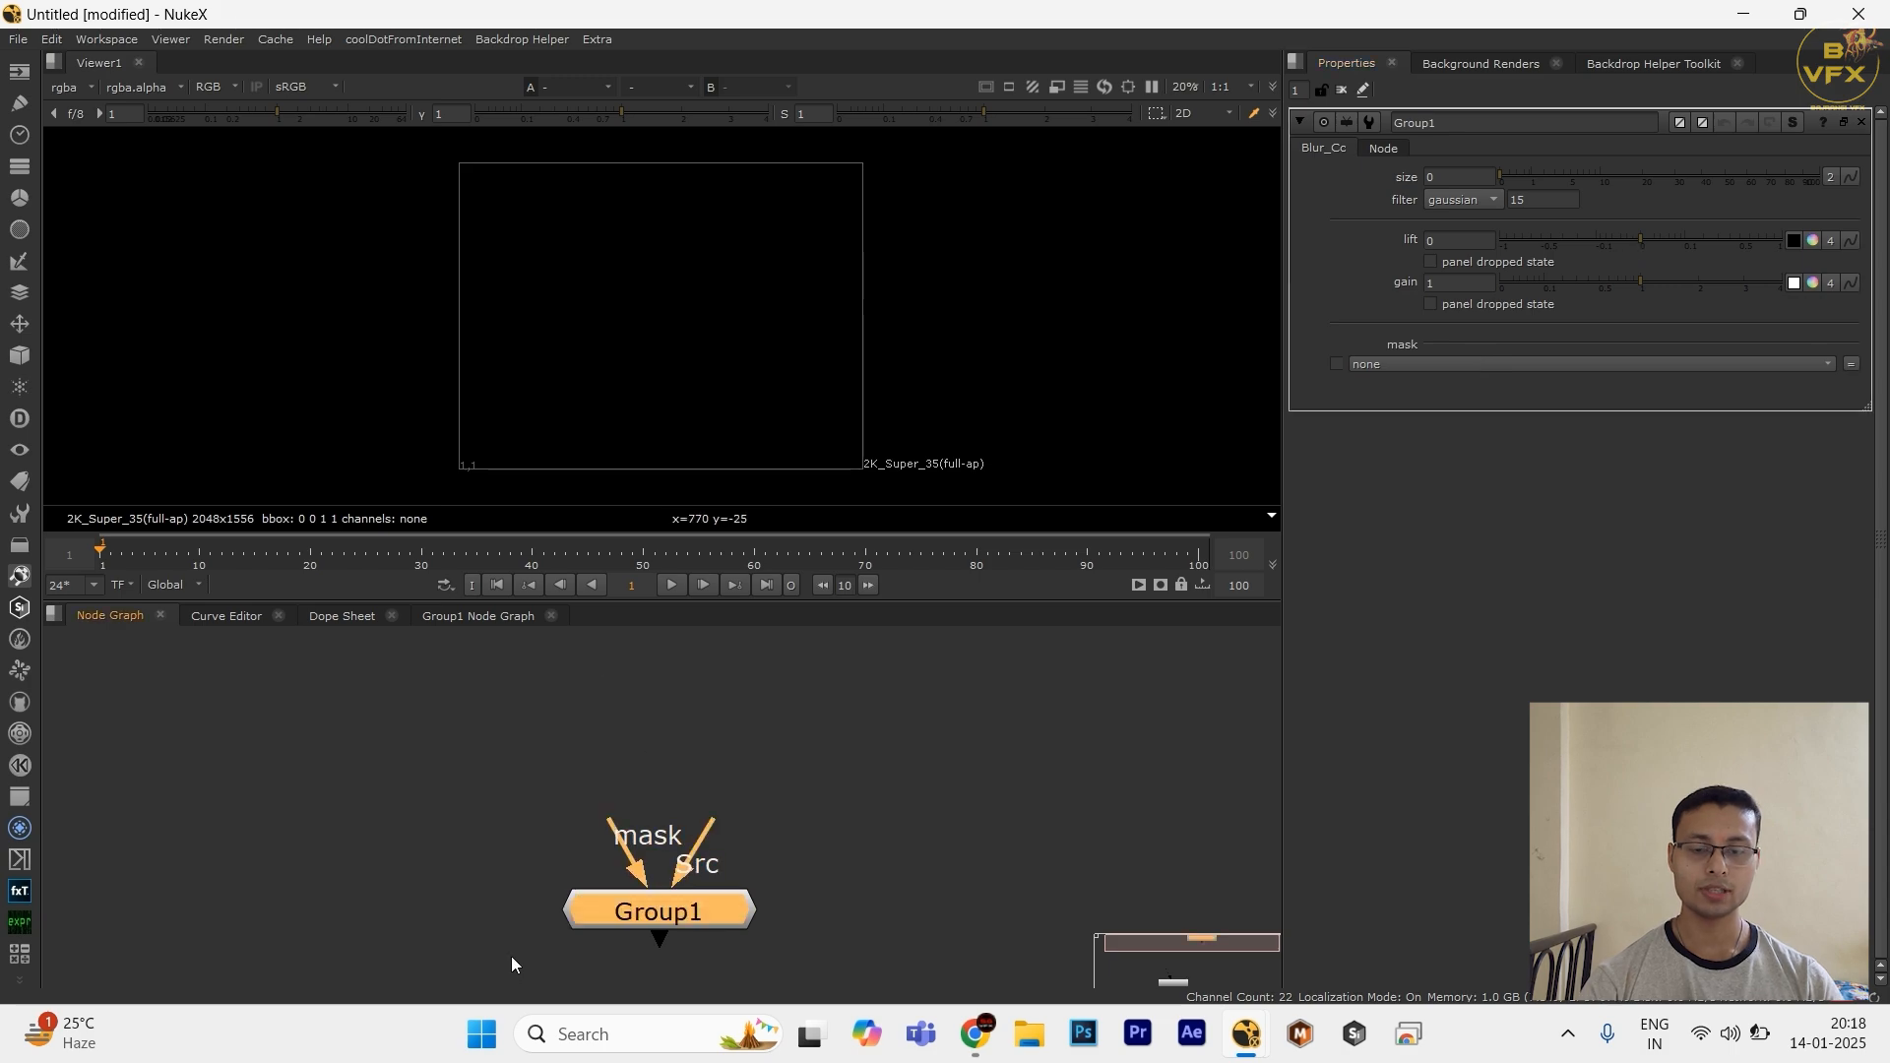
{"action": "left_click", "coordinate": [489, 617]}
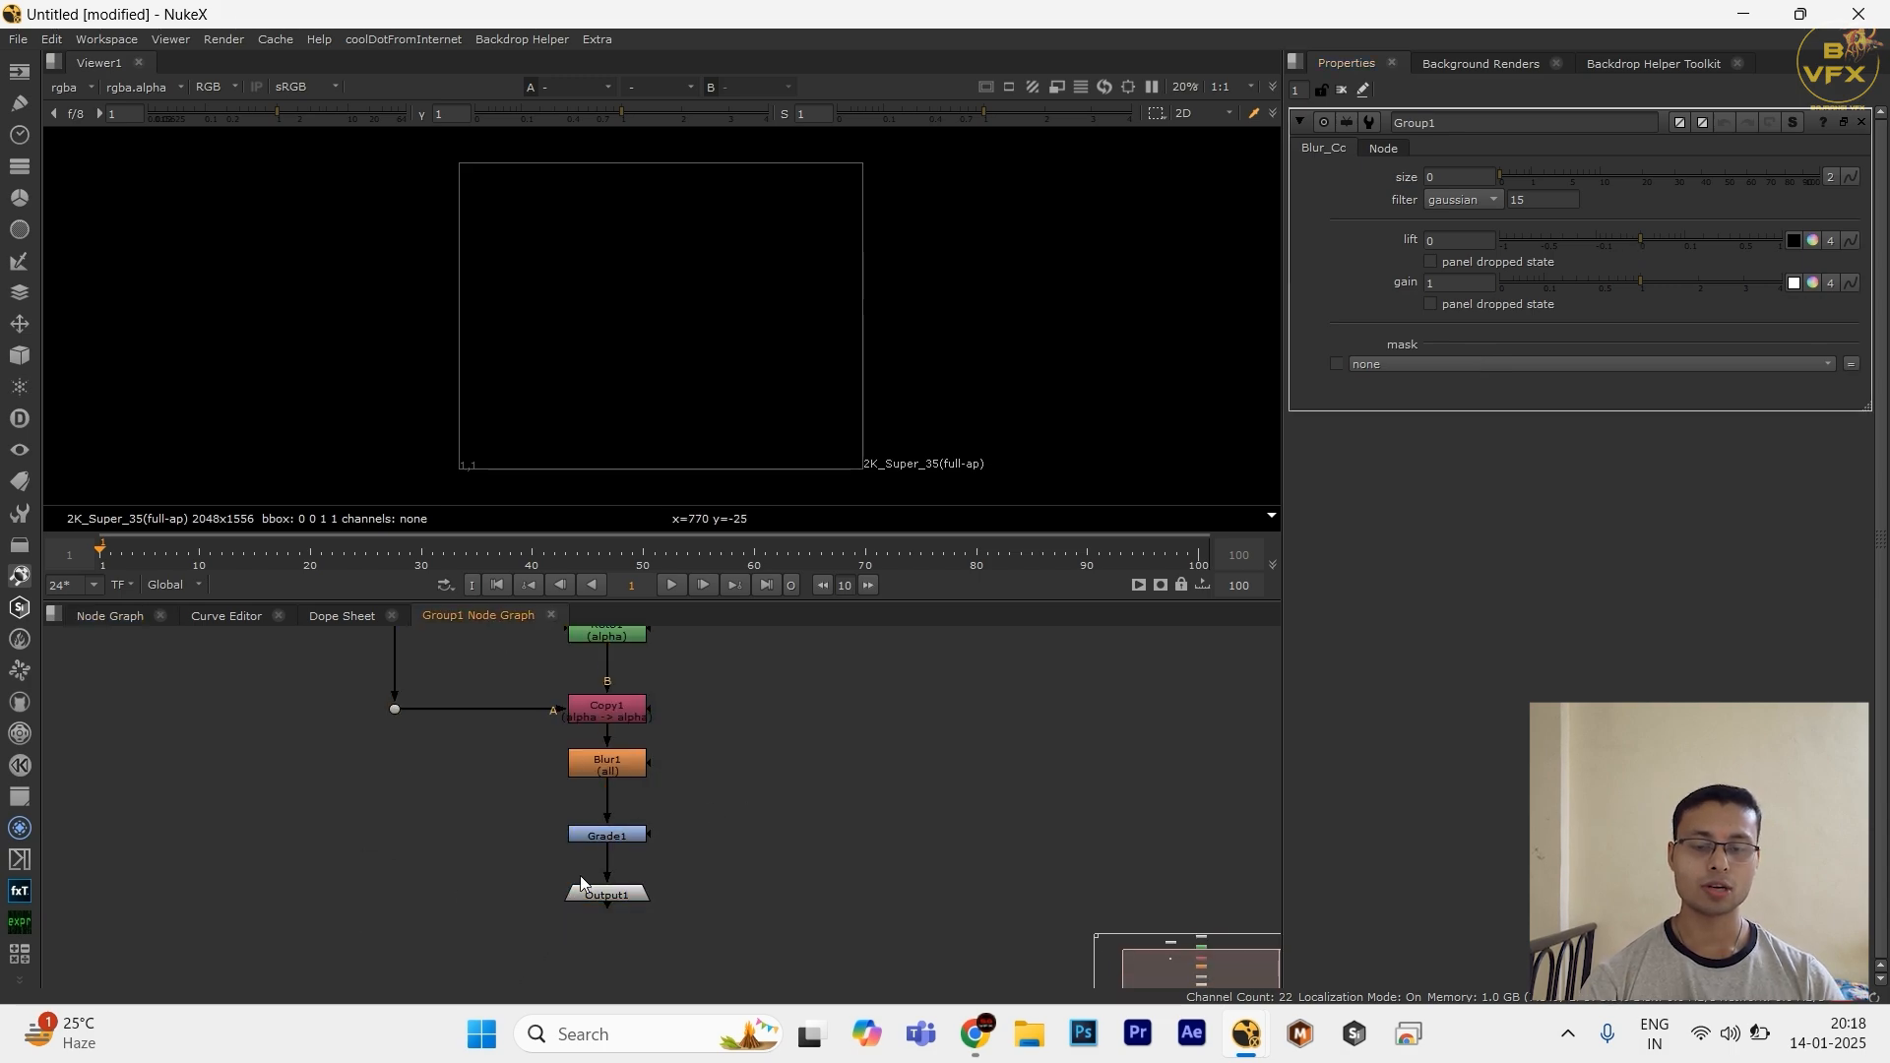
{"action": "left_click", "coordinate": [603, 834]}
{"action": "scroll", "coordinate": [559, 650], "scroll_direction": "up", "scroll_amount": 2}
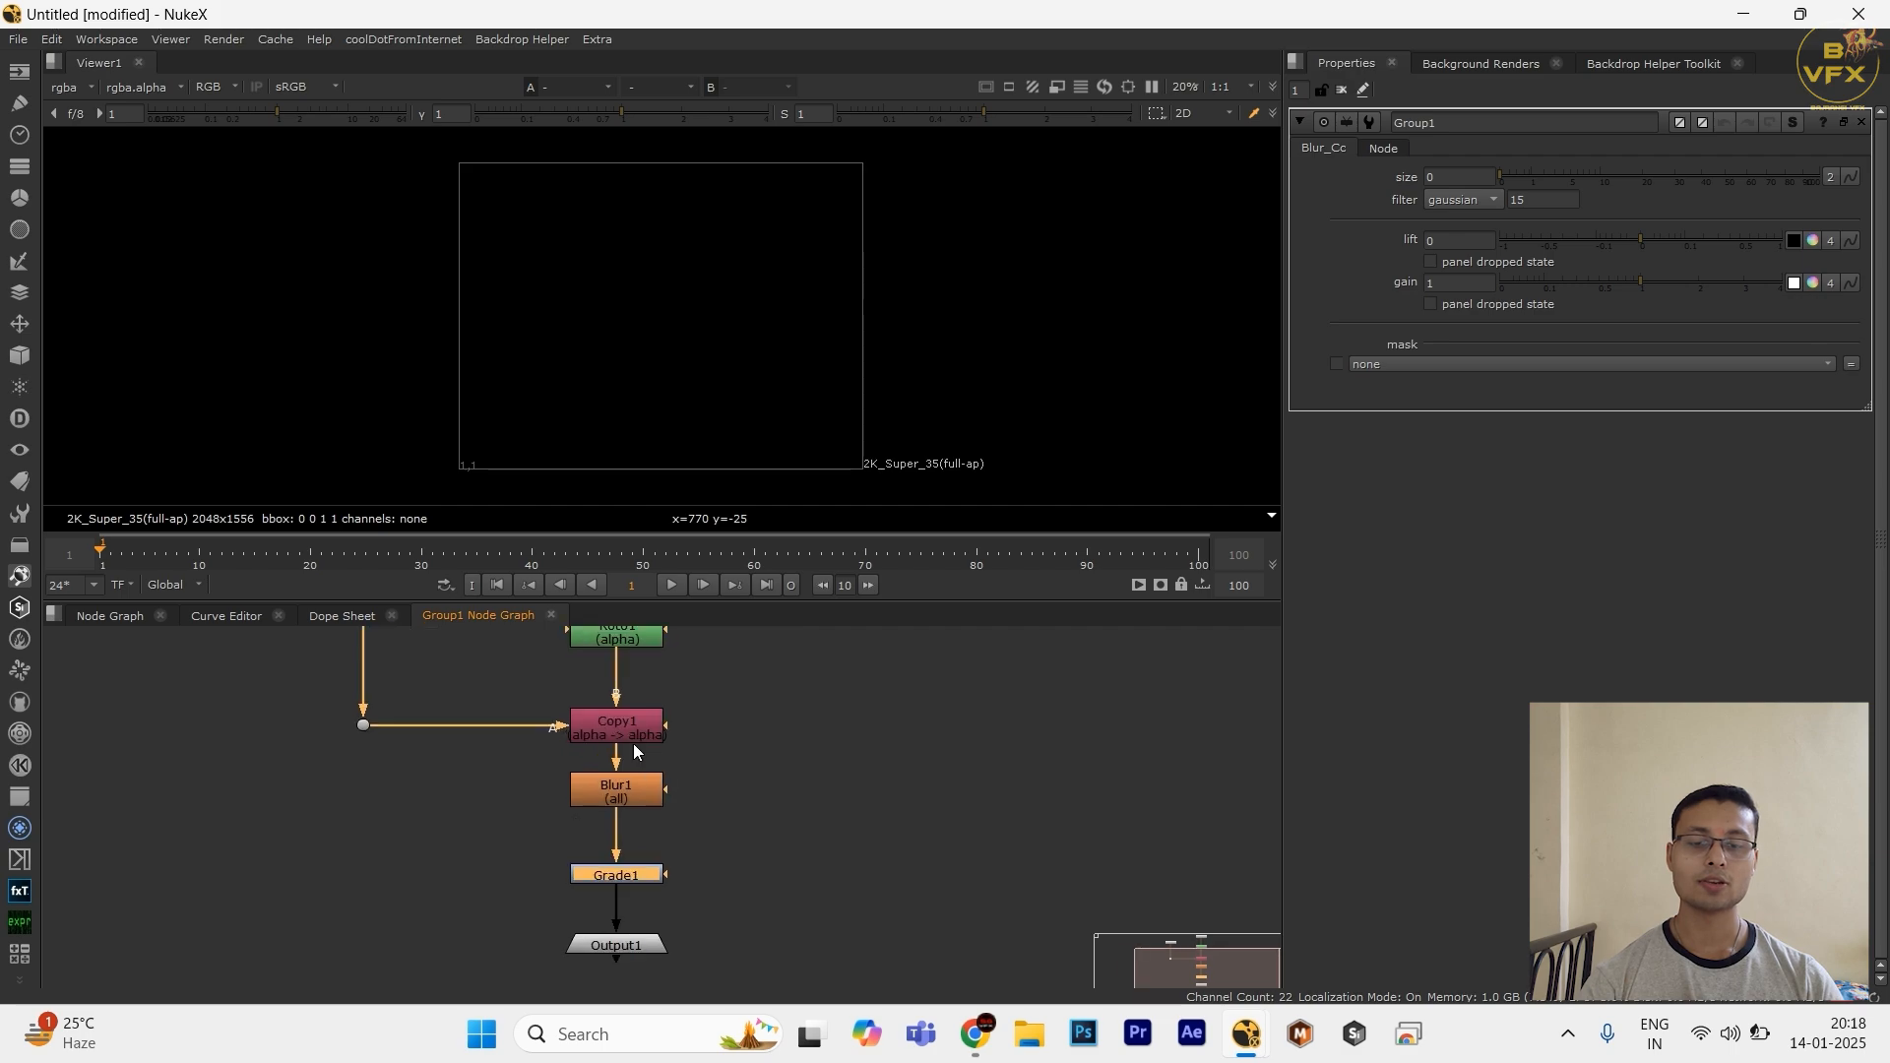
{"action": "left_click", "coordinate": [643, 733]}
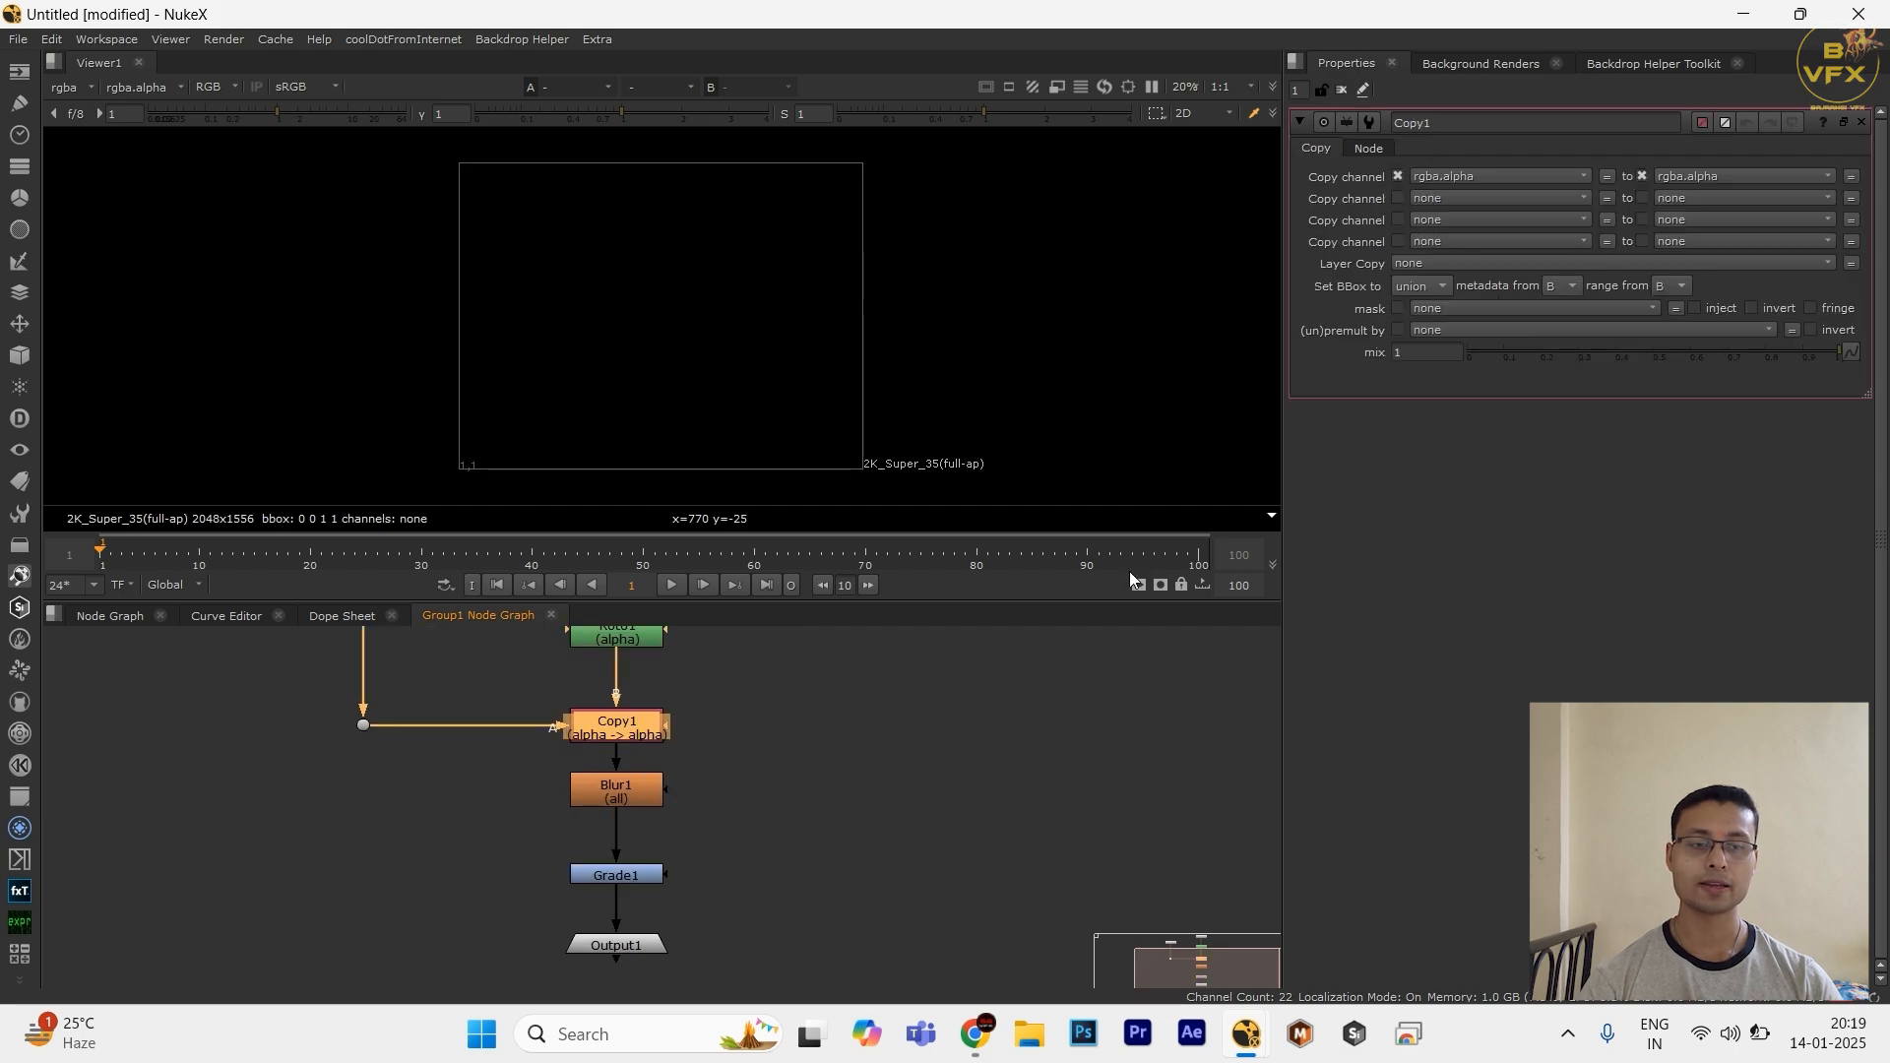
{"action": "scroll", "coordinate": [695, 806], "scroll_direction": "down", "scroll_amount": 3}
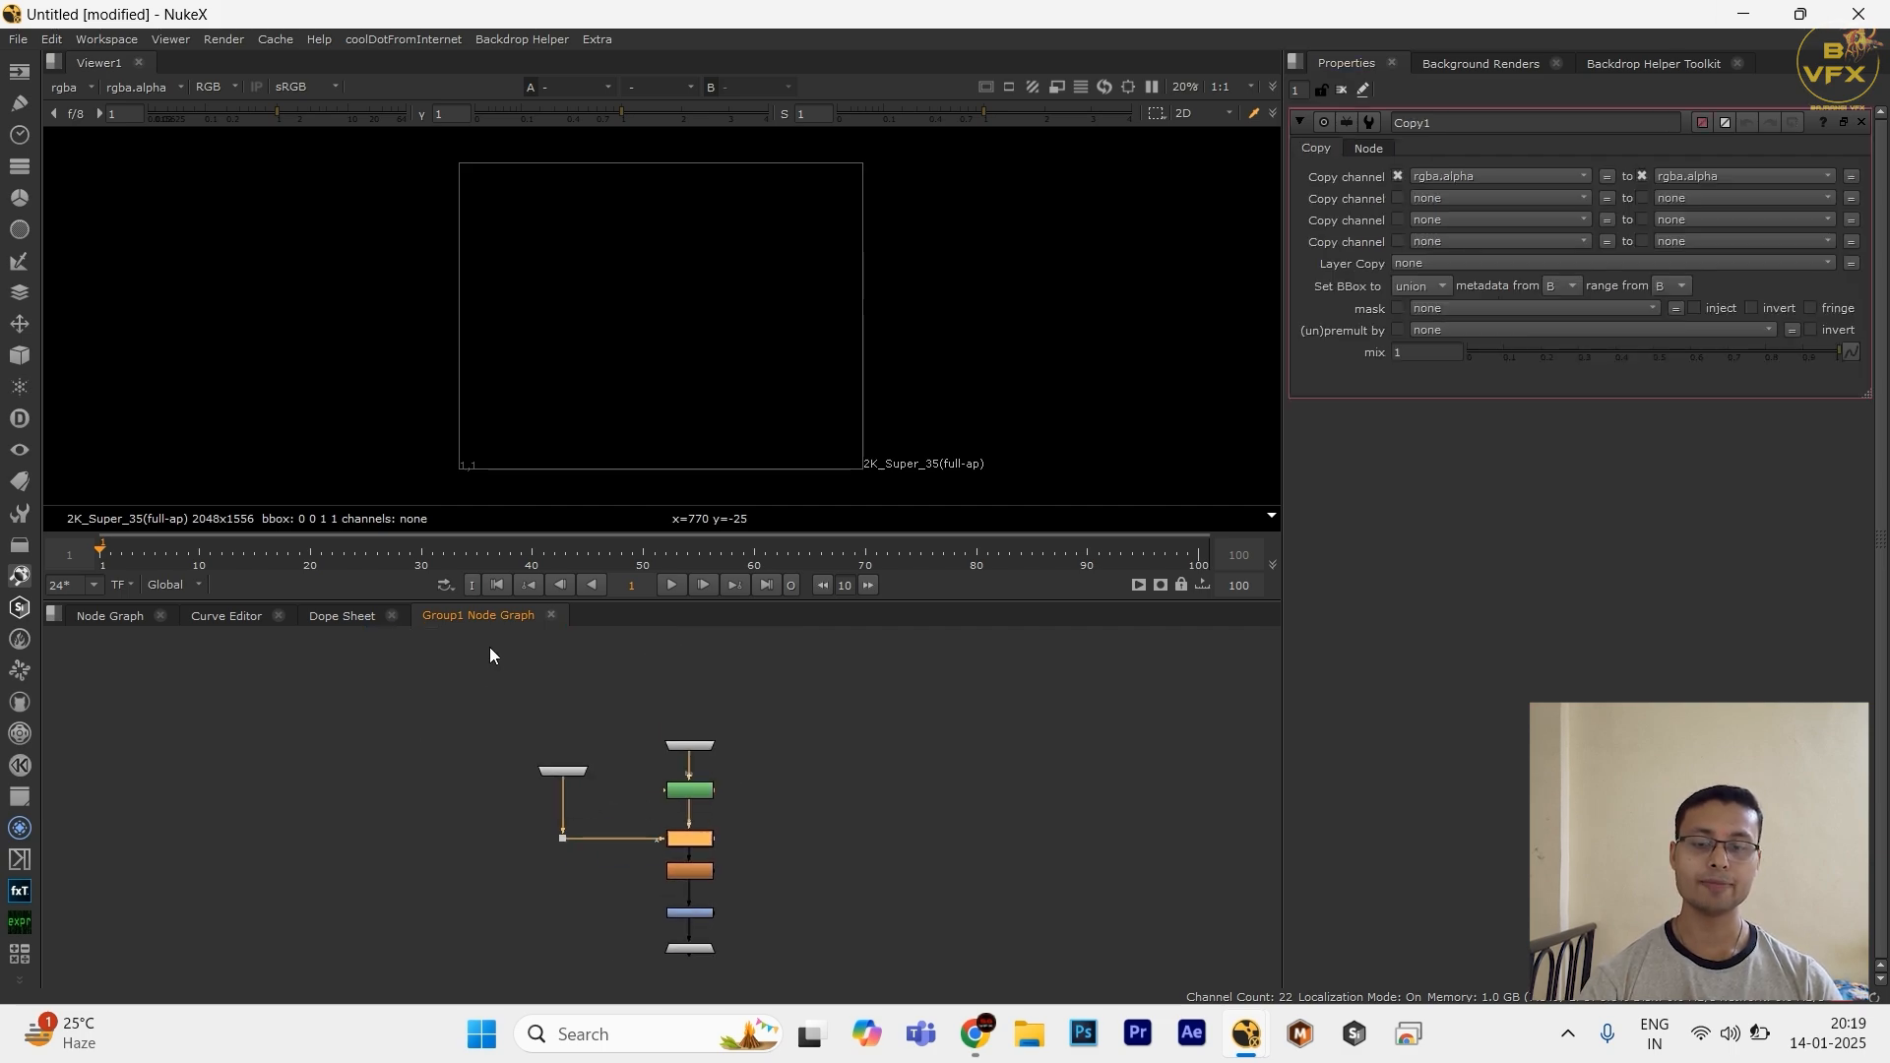
{"action": "left_click", "coordinate": [92, 616]}
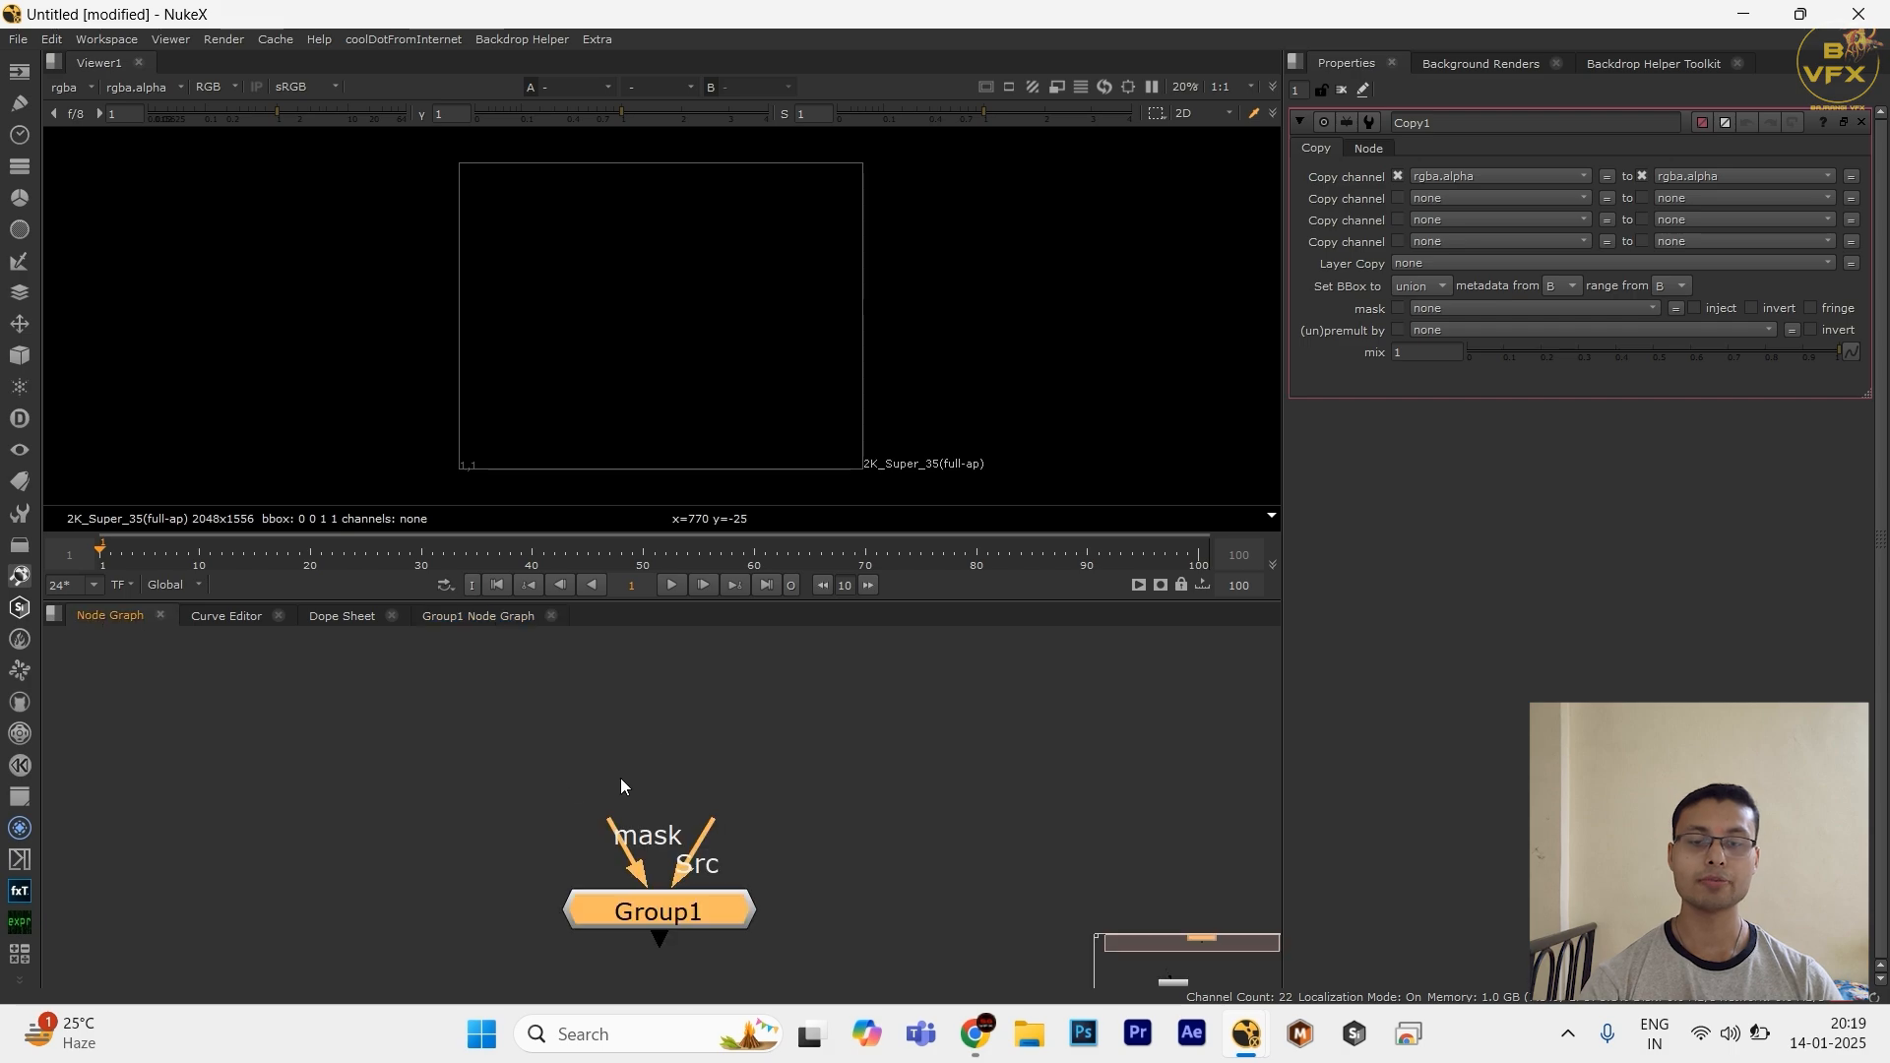
Step: Add a CheckerBoard node, connect it to Group1's Src input, and view Group1's output with its controls open
{"action": "left_click", "coordinate": [796, 769]}
{"action": "scroll", "coordinate": [791, 803], "scroll_direction": "down", "scroll_amount": 2}
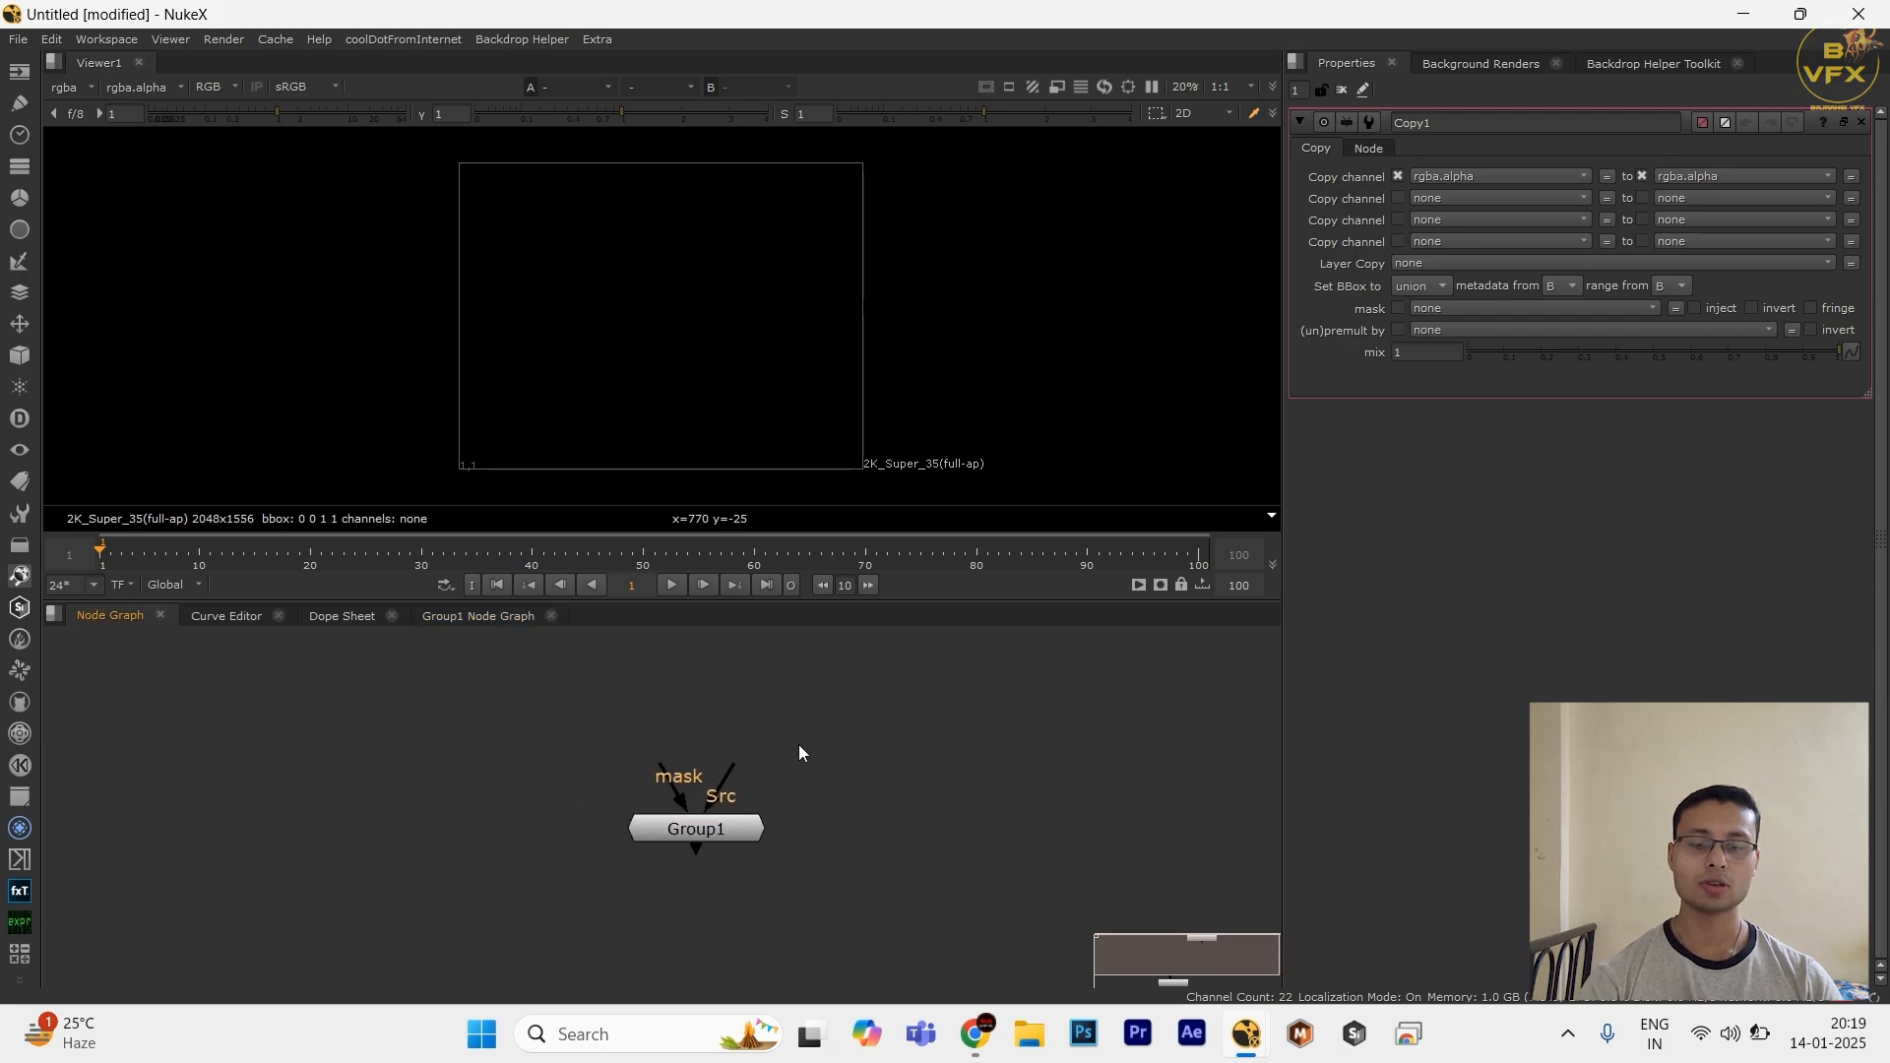
{"action": "key", "text": "Tab"}
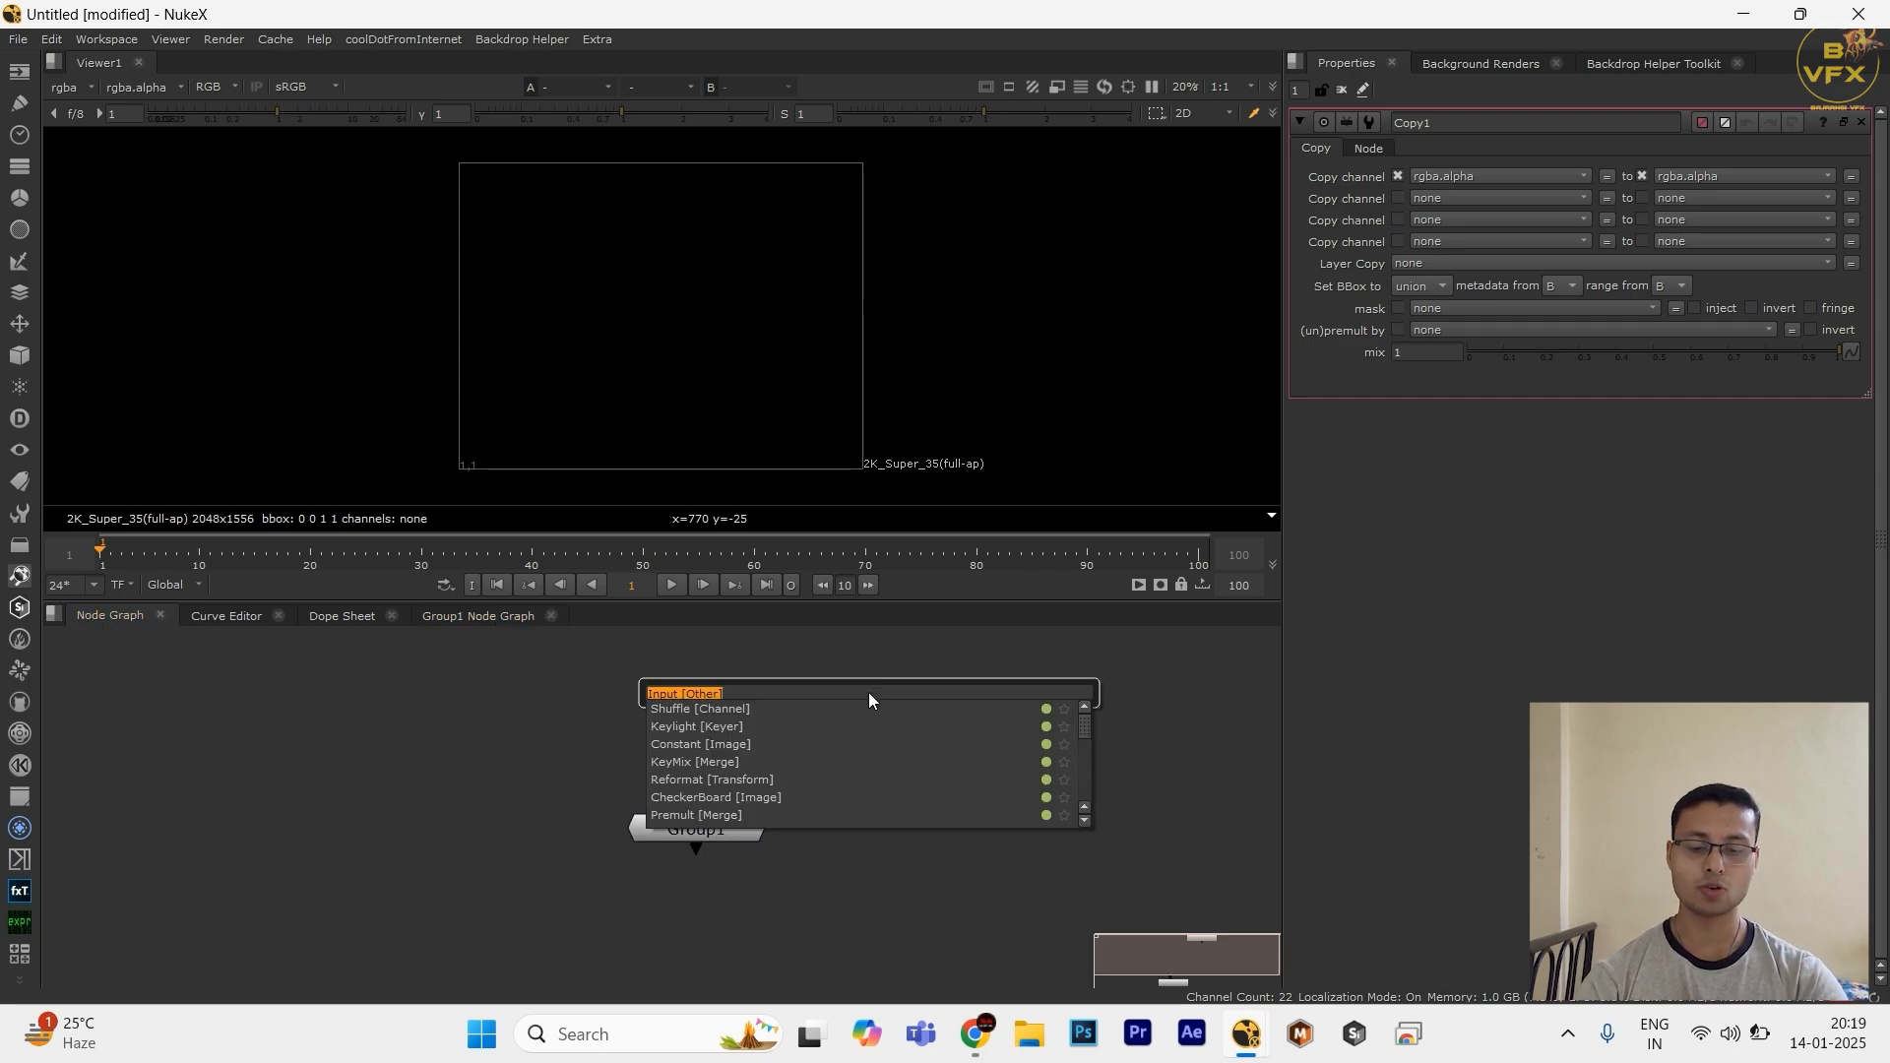
{"action": "type", "text": "co"}
{"action": "type", "text": "check"}
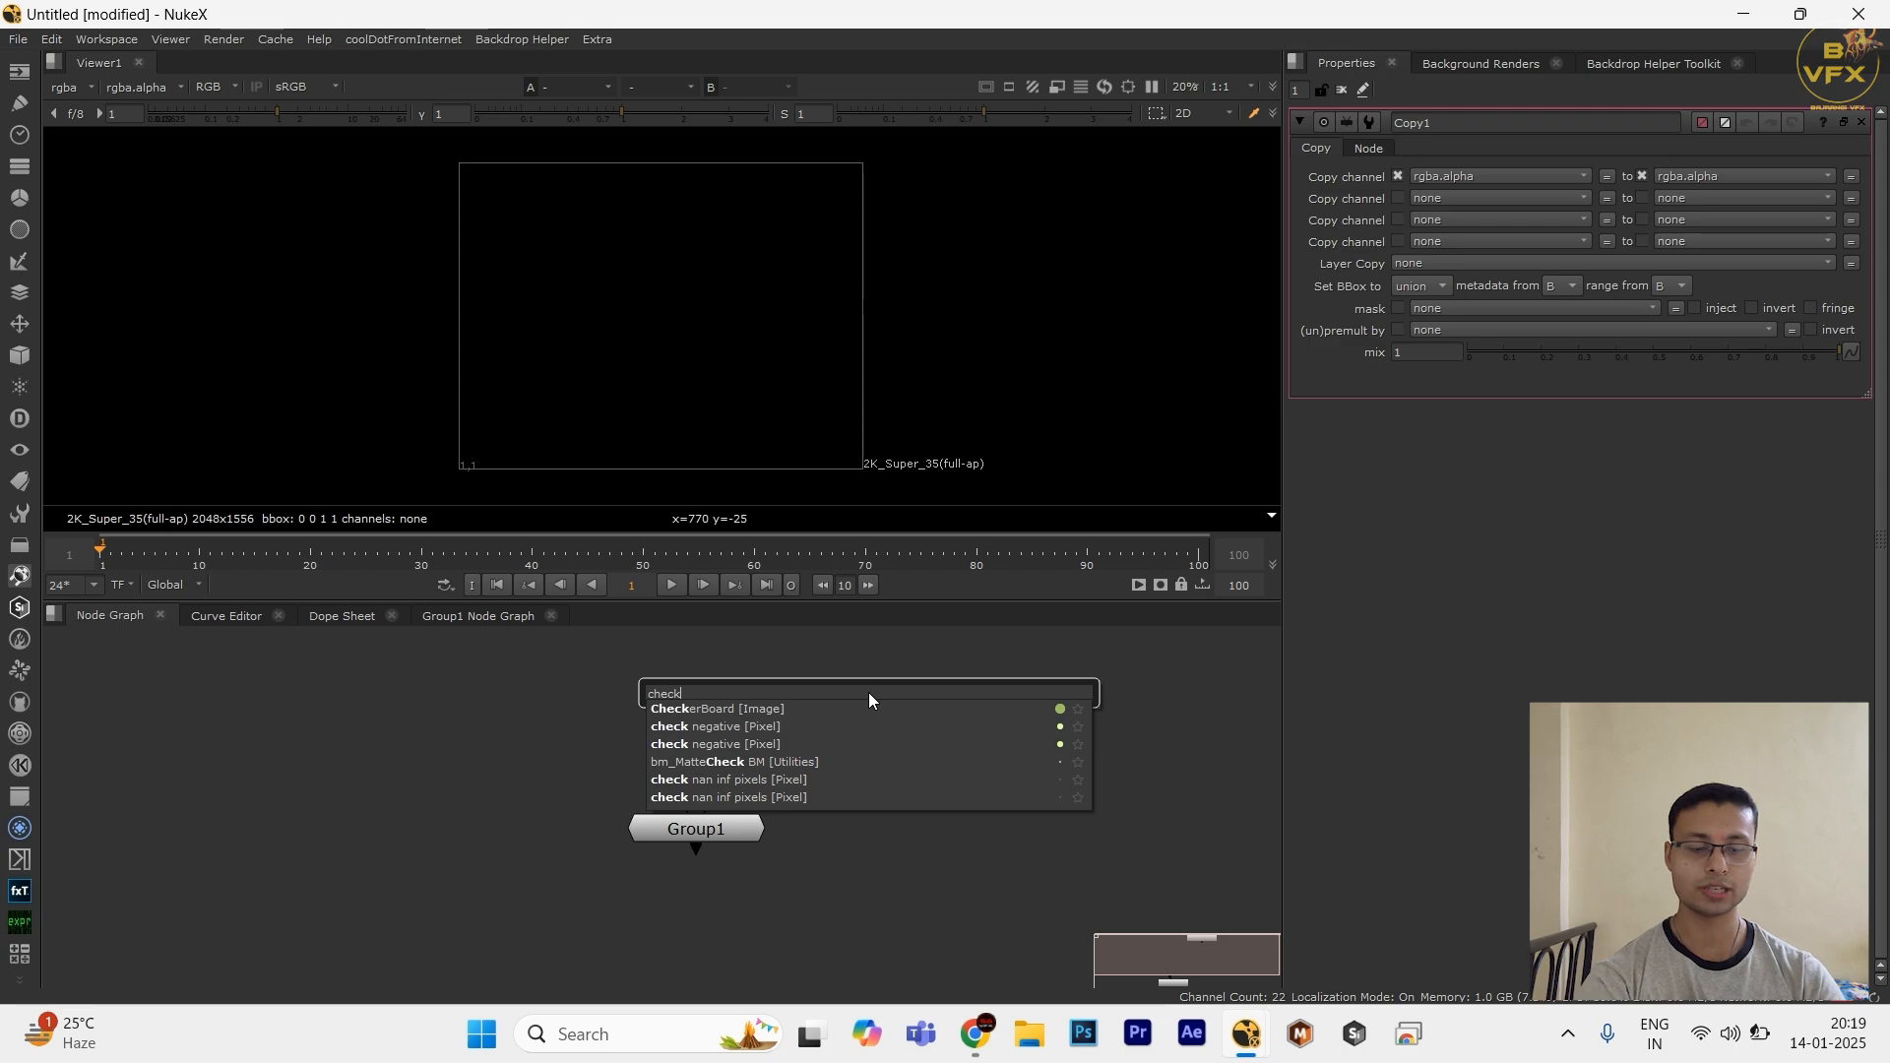
{"action": "key", "text": "Return"}
{"action": "left_click_drag", "start_coordinate": [717, 787], "coordinate": [856, 717]}
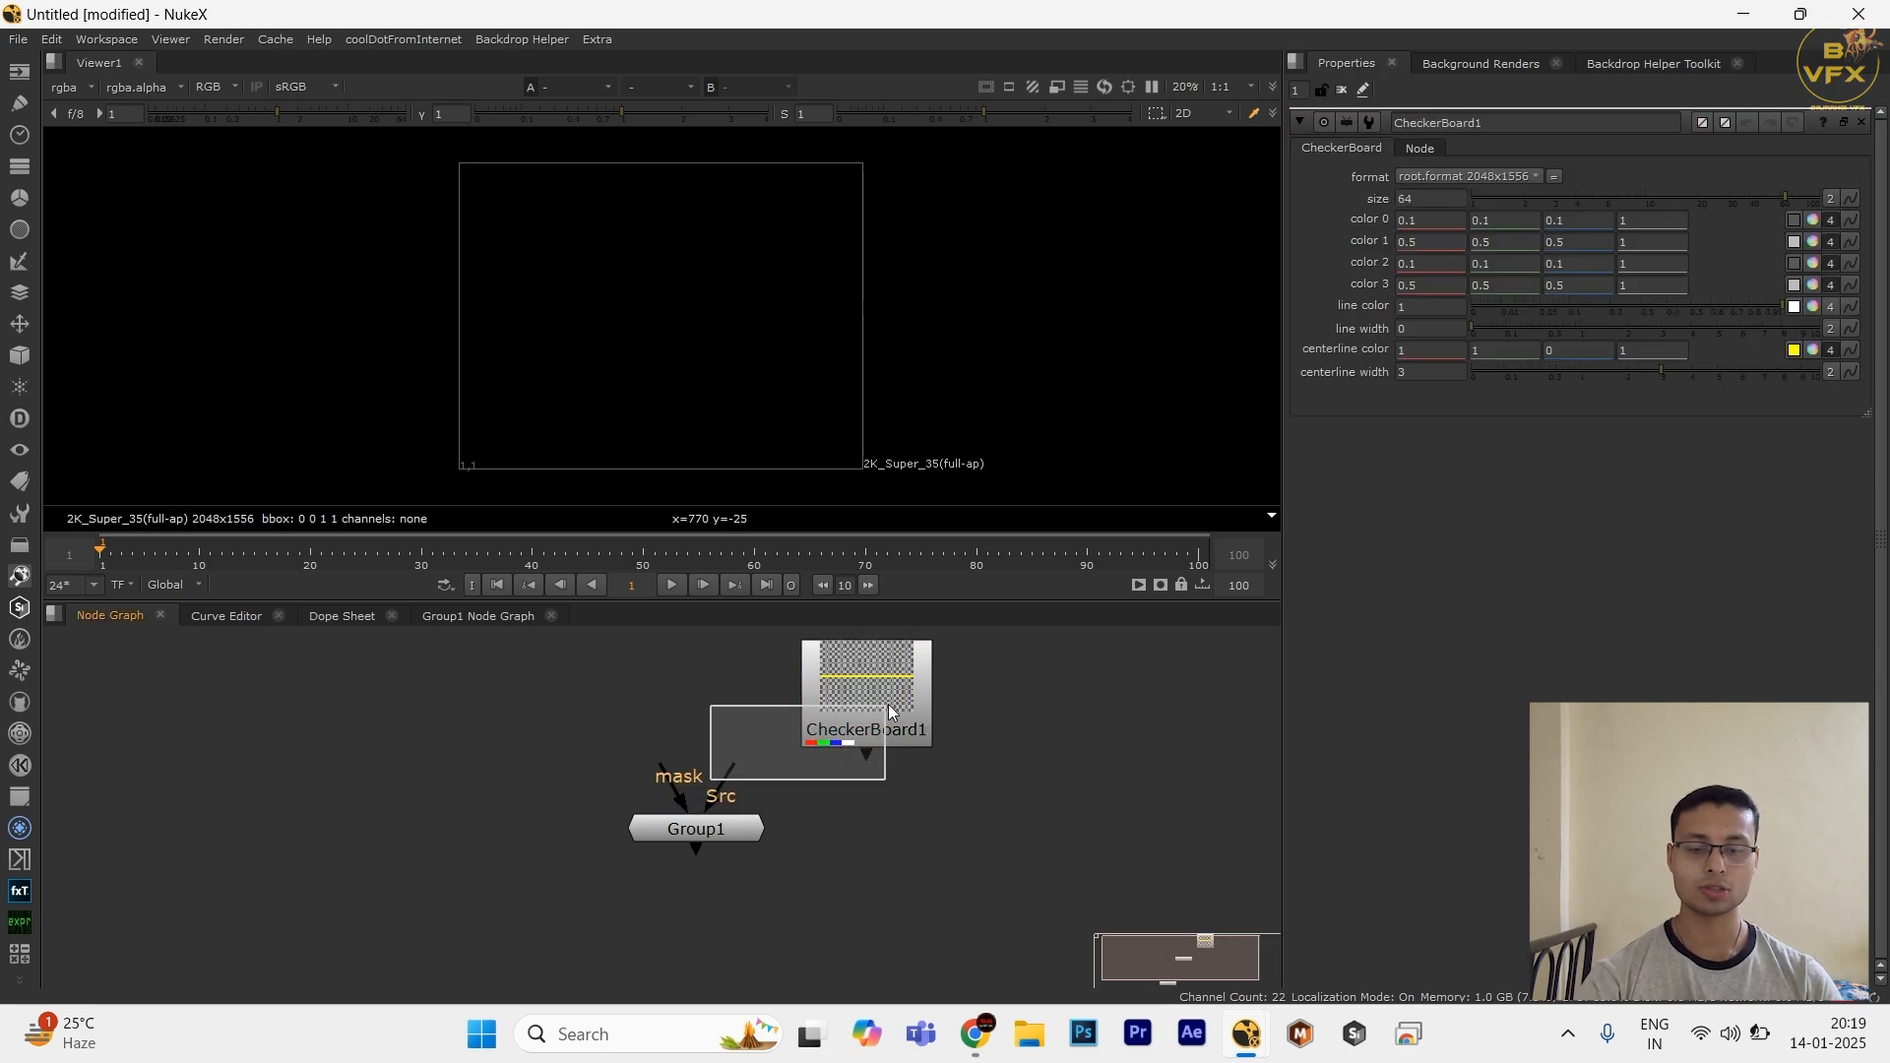
{"action": "mouse_move", "coordinate": [733, 788]}
{"action": "left_mouse_down"}
{"action": "mouse_move", "coordinate": [849, 711]}
{"action": "mouse_move", "coordinate": [831, 686]}
{"action": "mouse_move", "coordinate": [846, 693]}
{"action": "left_mouse_up"}
{"action": "left_click_drag", "start_coordinate": [729, 839], "coordinate": [893, 873]}
{"action": "scroll", "coordinate": [925, 832], "scroll_direction": "down", "scroll_amount": 3}
{"action": "key", "text": "Tab"}
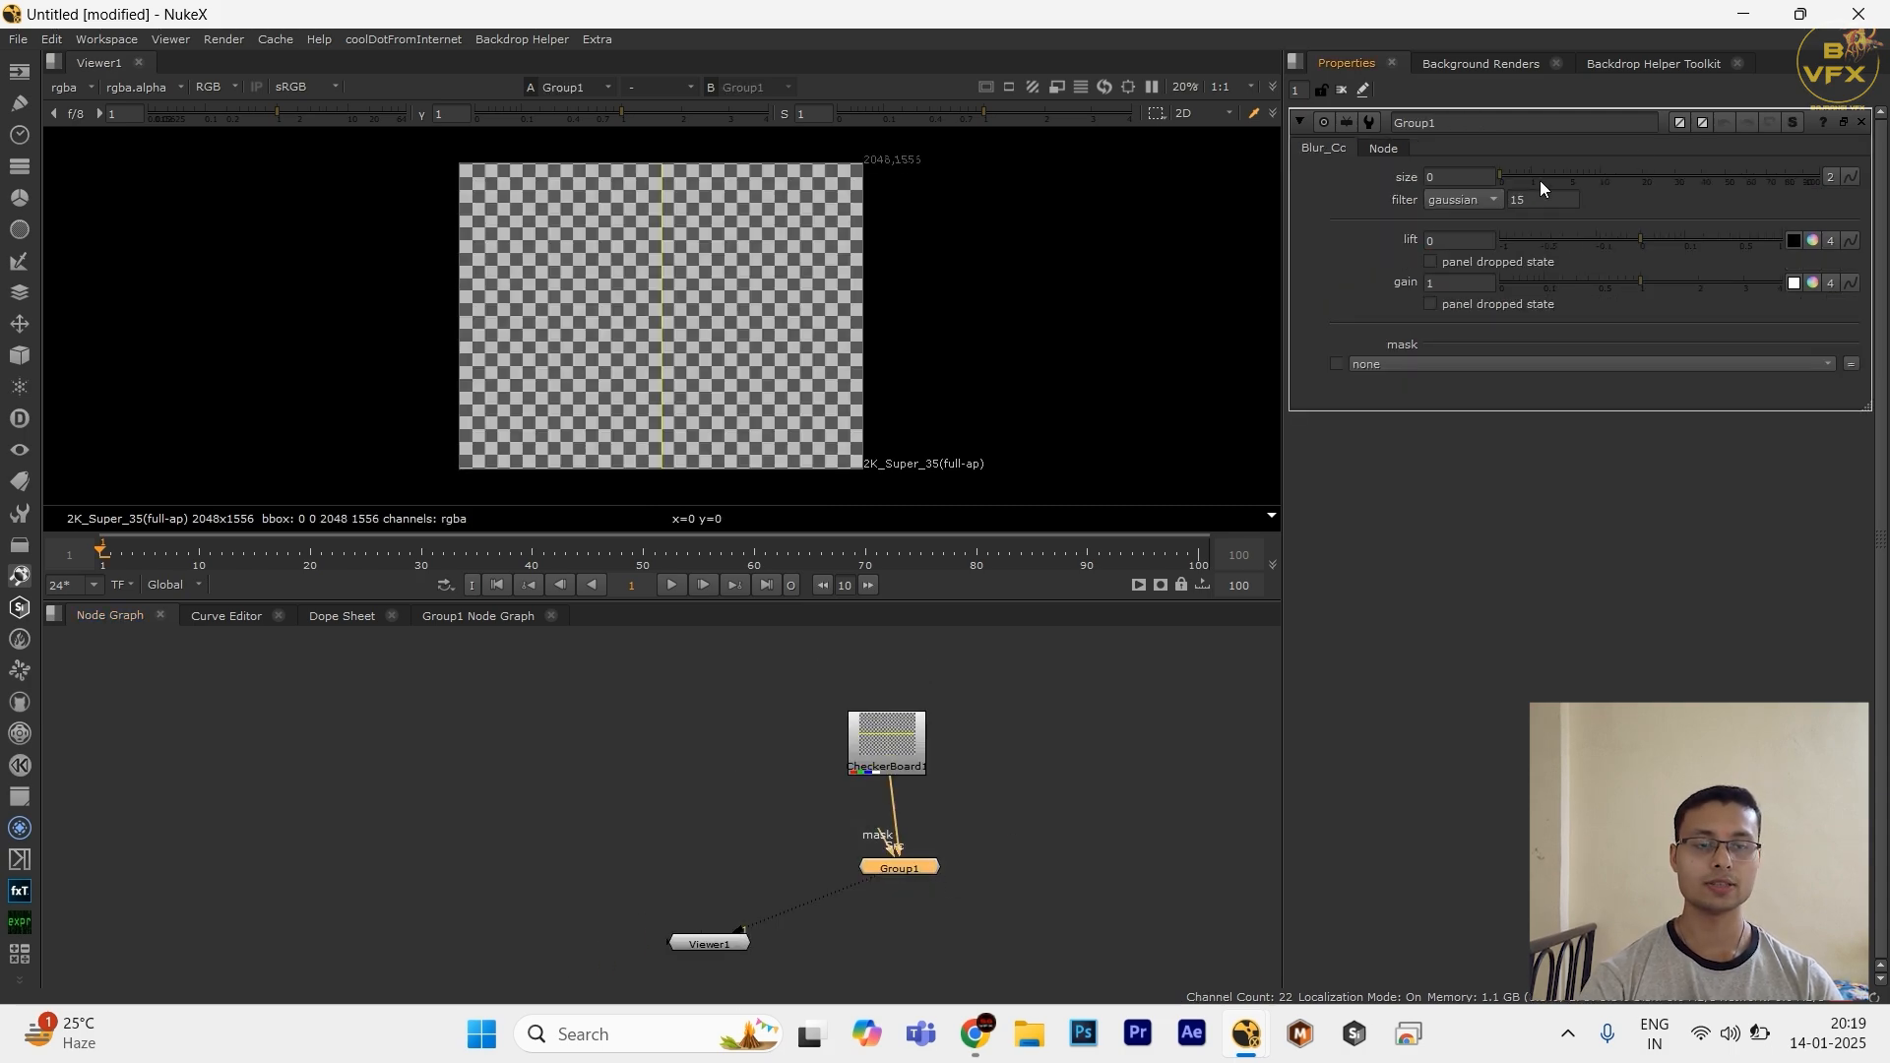
Step: Test Group1's controls with blur size 15, lift 0.018 and gain 1.4
{"action": "left_click_drag", "start_coordinate": [1540, 180], "coordinate": [1622, 175]}
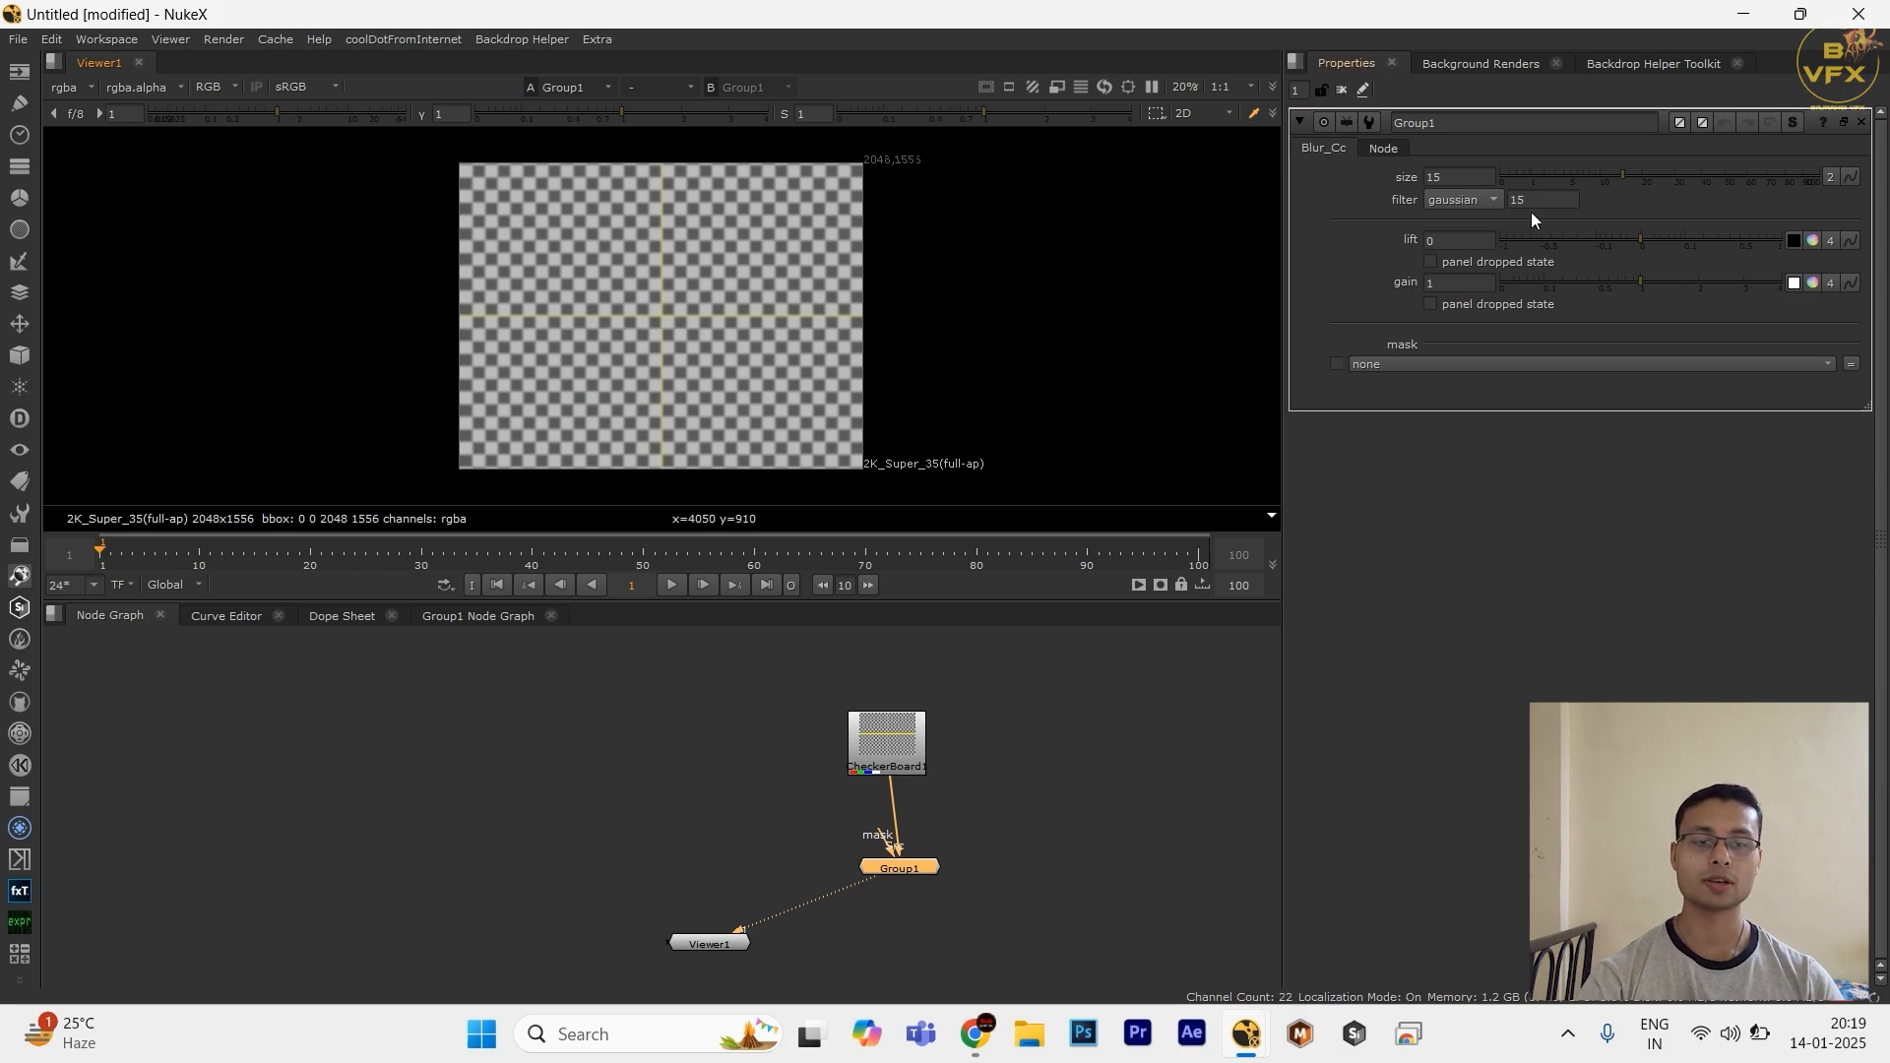
{"action": "left_click_drag", "start_coordinate": [1634, 242], "coordinate": [1667, 282]}
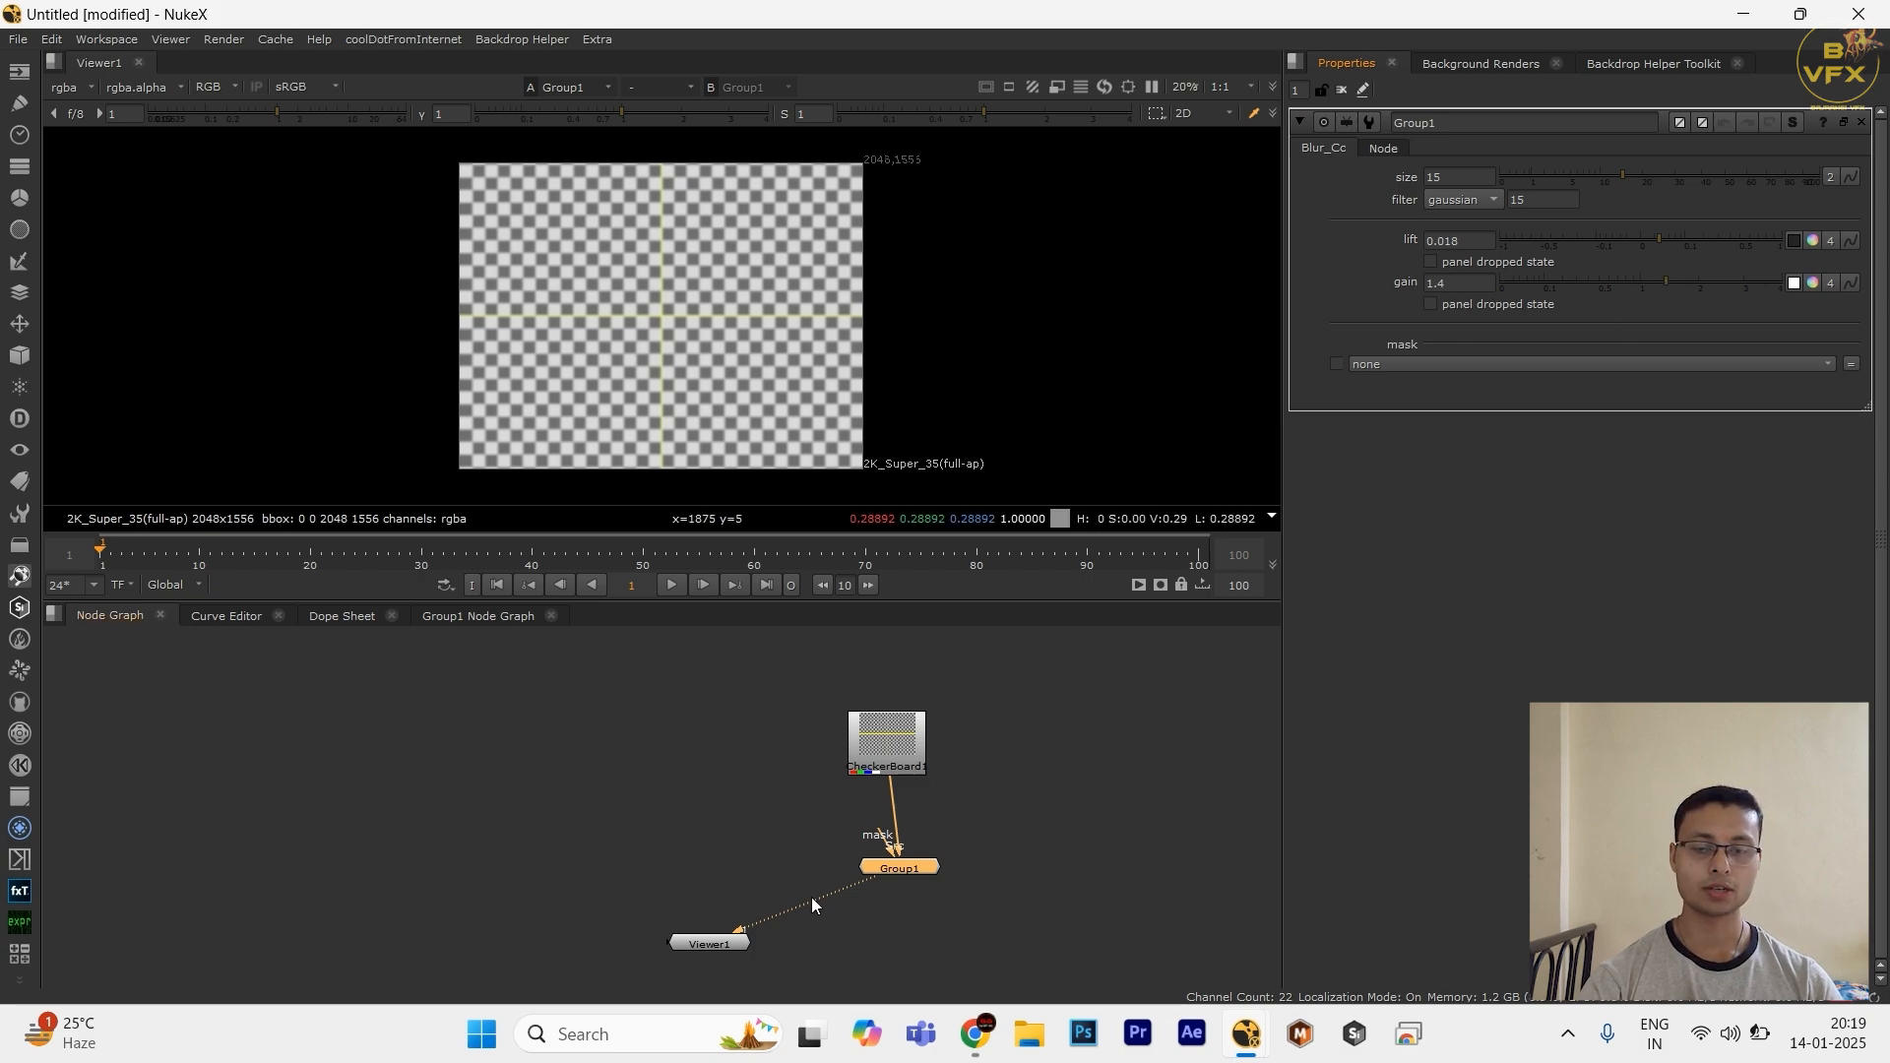
Step: Add a Roto node beside Group1 and connect Group1's mask input to it
{"action": "scroll", "coordinate": [813, 899], "scroll_direction": "up", "scroll_amount": 3}
{"action": "left_click_drag", "start_coordinate": [920, 795], "coordinate": [527, 813]}
{"action": "scroll", "coordinate": [624, 718], "scroll_direction": "down", "scroll_amount": 3}
{"action": "left_click", "coordinate": [617, 734]}
{"action": "scroll", "coordinate": [622, 736], "scroll_direction": "up", "scroll_amount": 2}
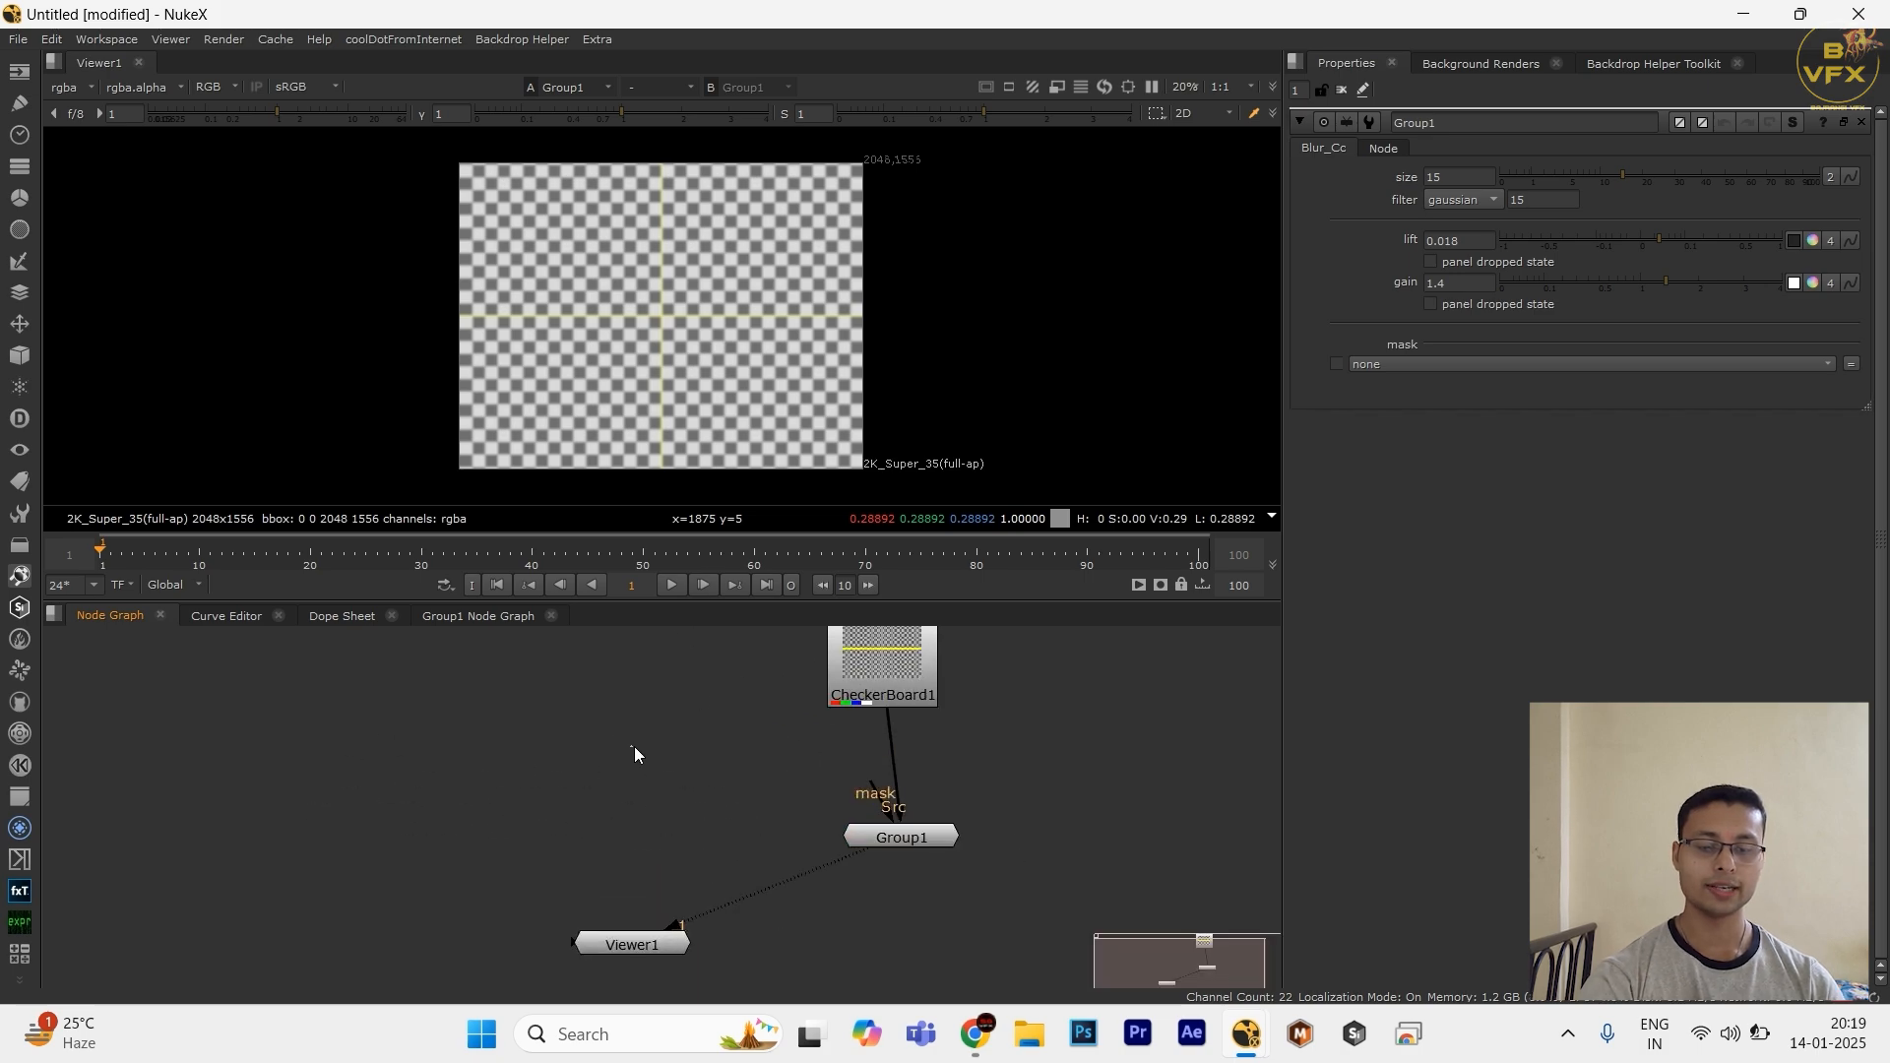
{"action": "key", "text": "o"}
{"action": "left_click_drag", "start_coordinate": [876, 793], "coordinate": [640, 766]}
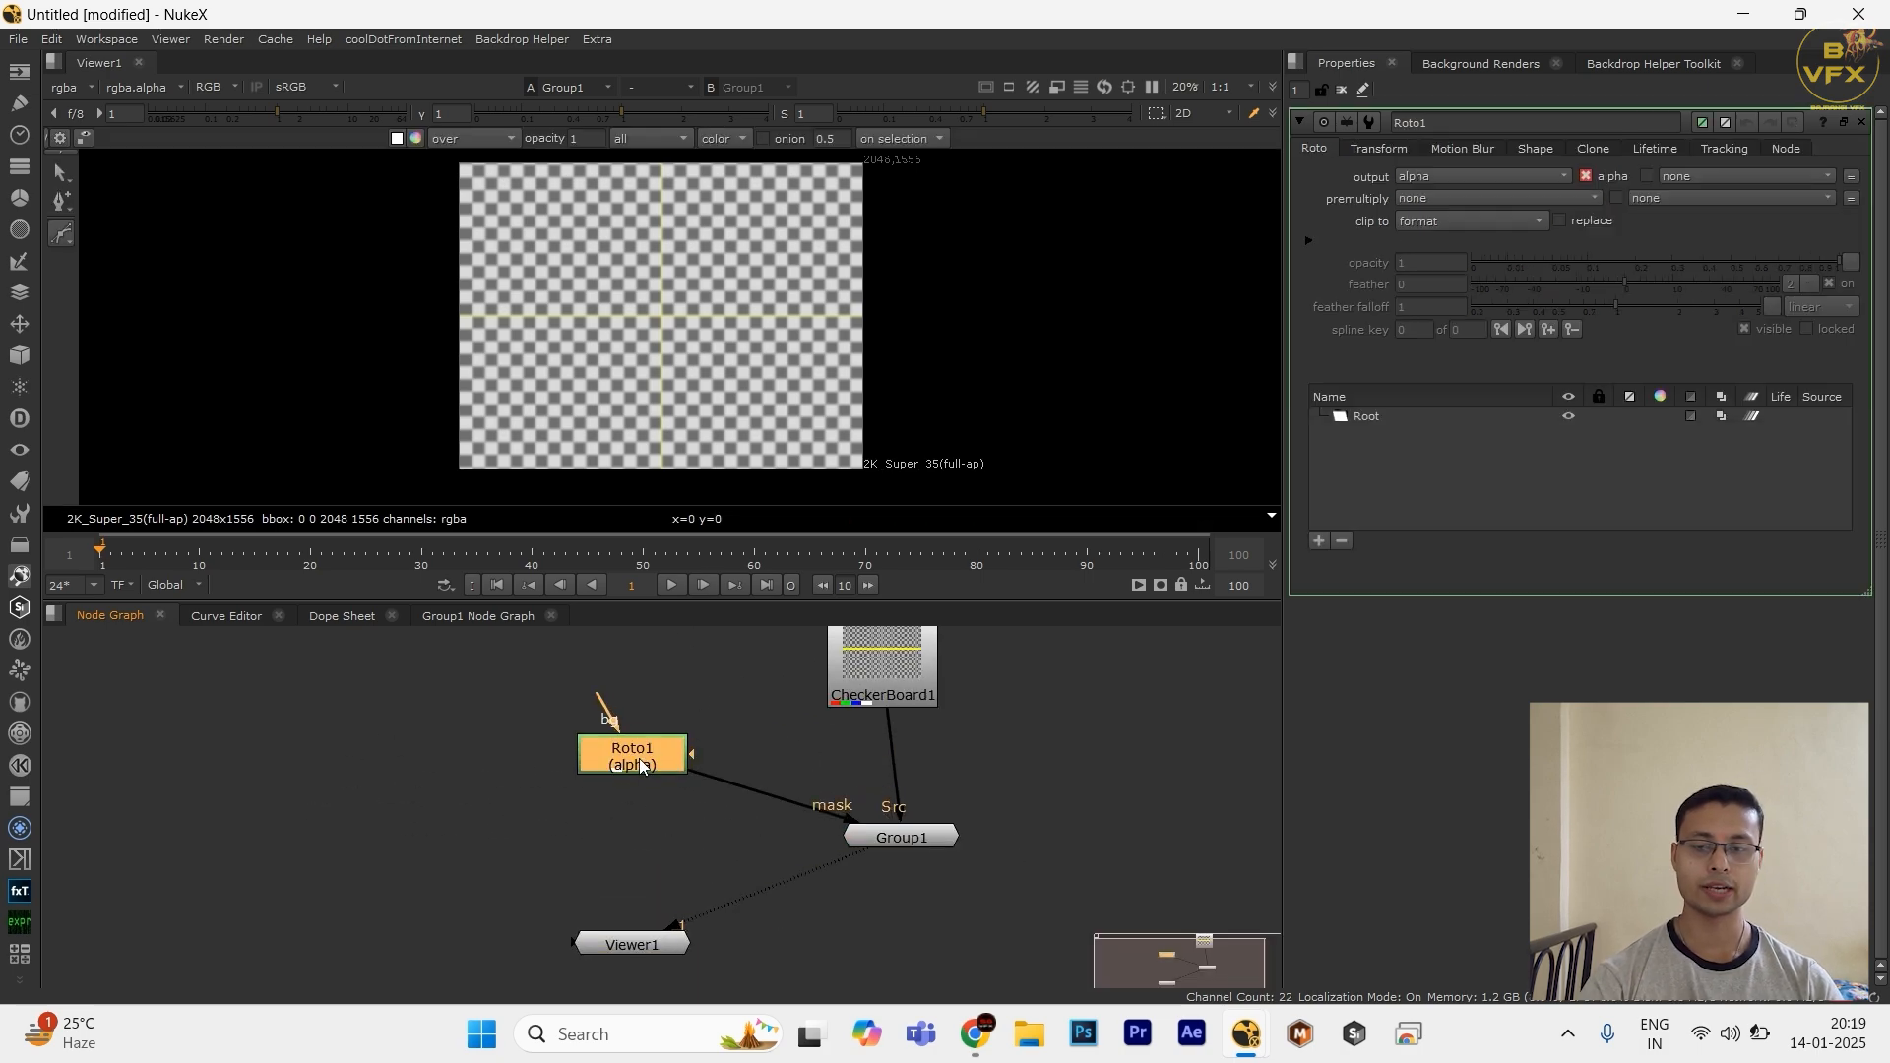
Step: Draw an ellipse roto shape around the middle of the checkerboard image
{"action": "key", "text": "v"}
{"action": "key", "text": "v"}
{"action": "key", "text": "v"}
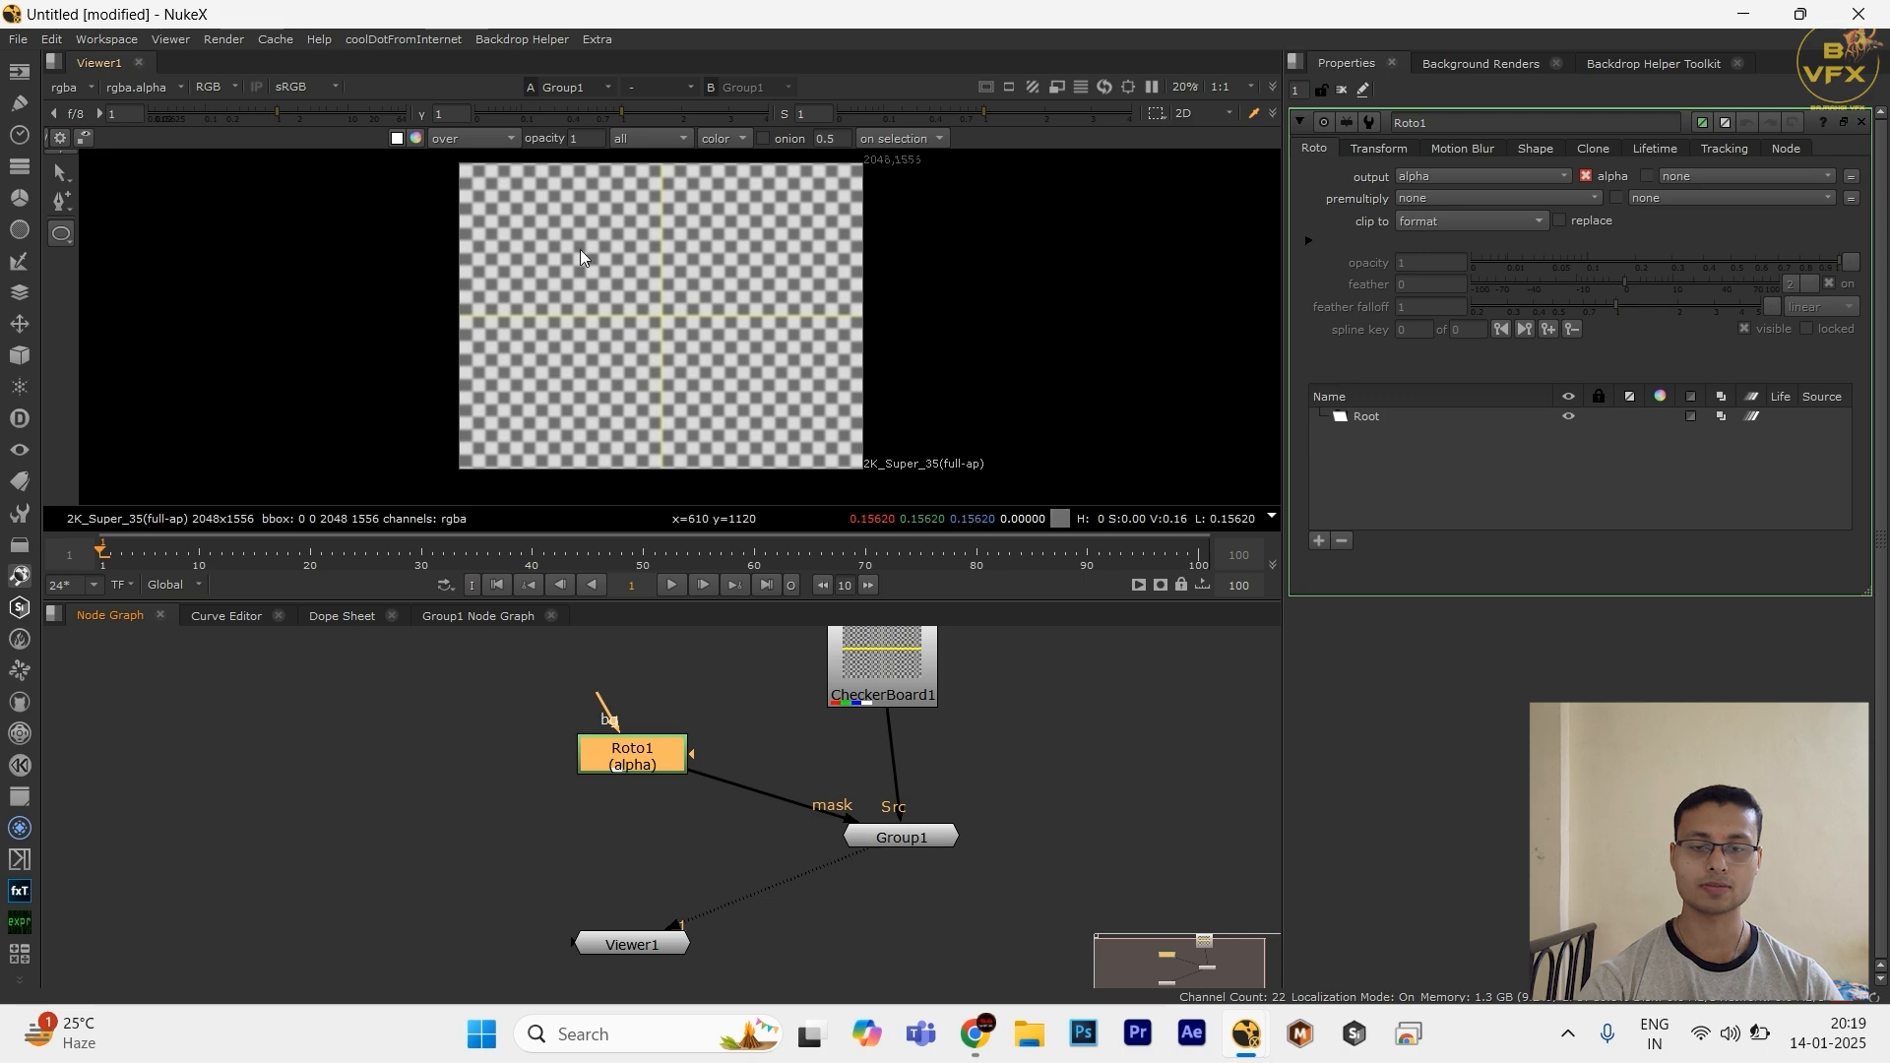
{"action": "left_click_drag", "start_coordinate": [581, 258], "coordinate": [732, 358]}
Step: Set Group1's mask channel to rgba.alpha and toggle the node off and on to compare the result
{"action": "left_click", "coordinate": [925, 838]}
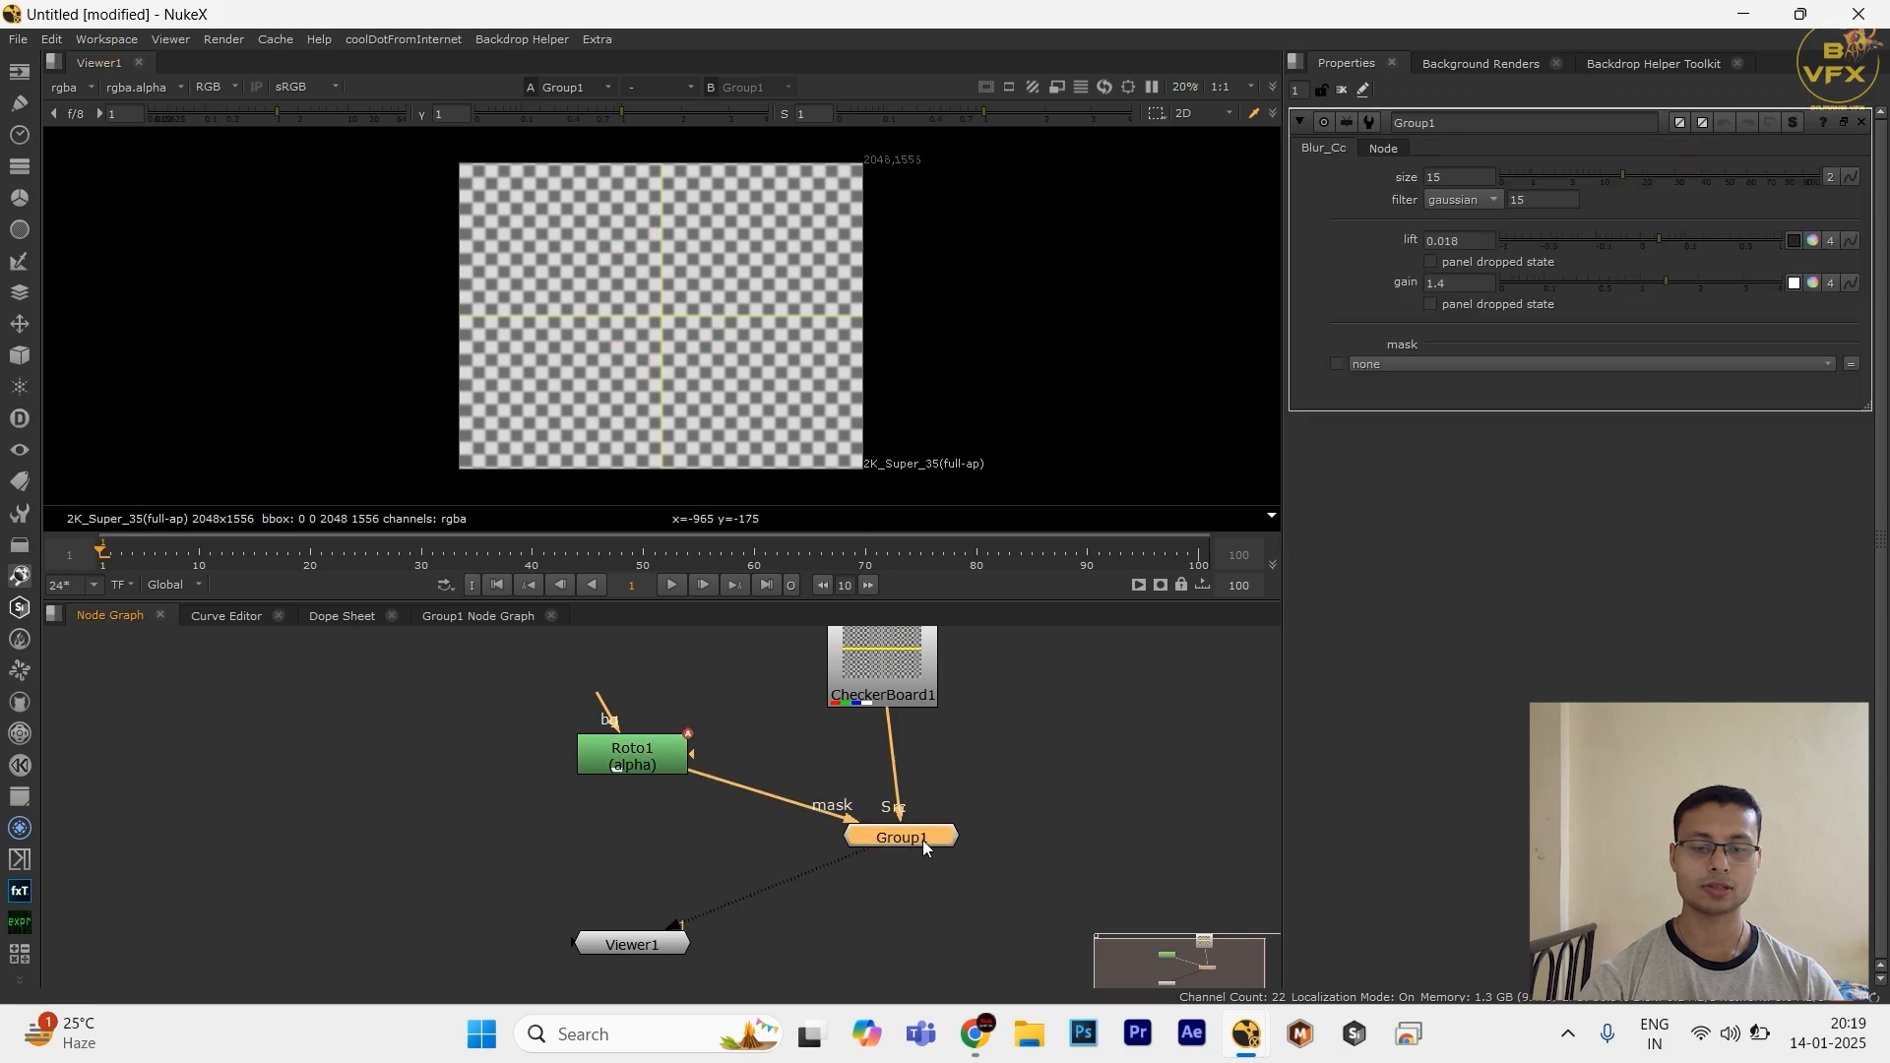
{"action": "left_click", "coordinate": [1420, 363]}
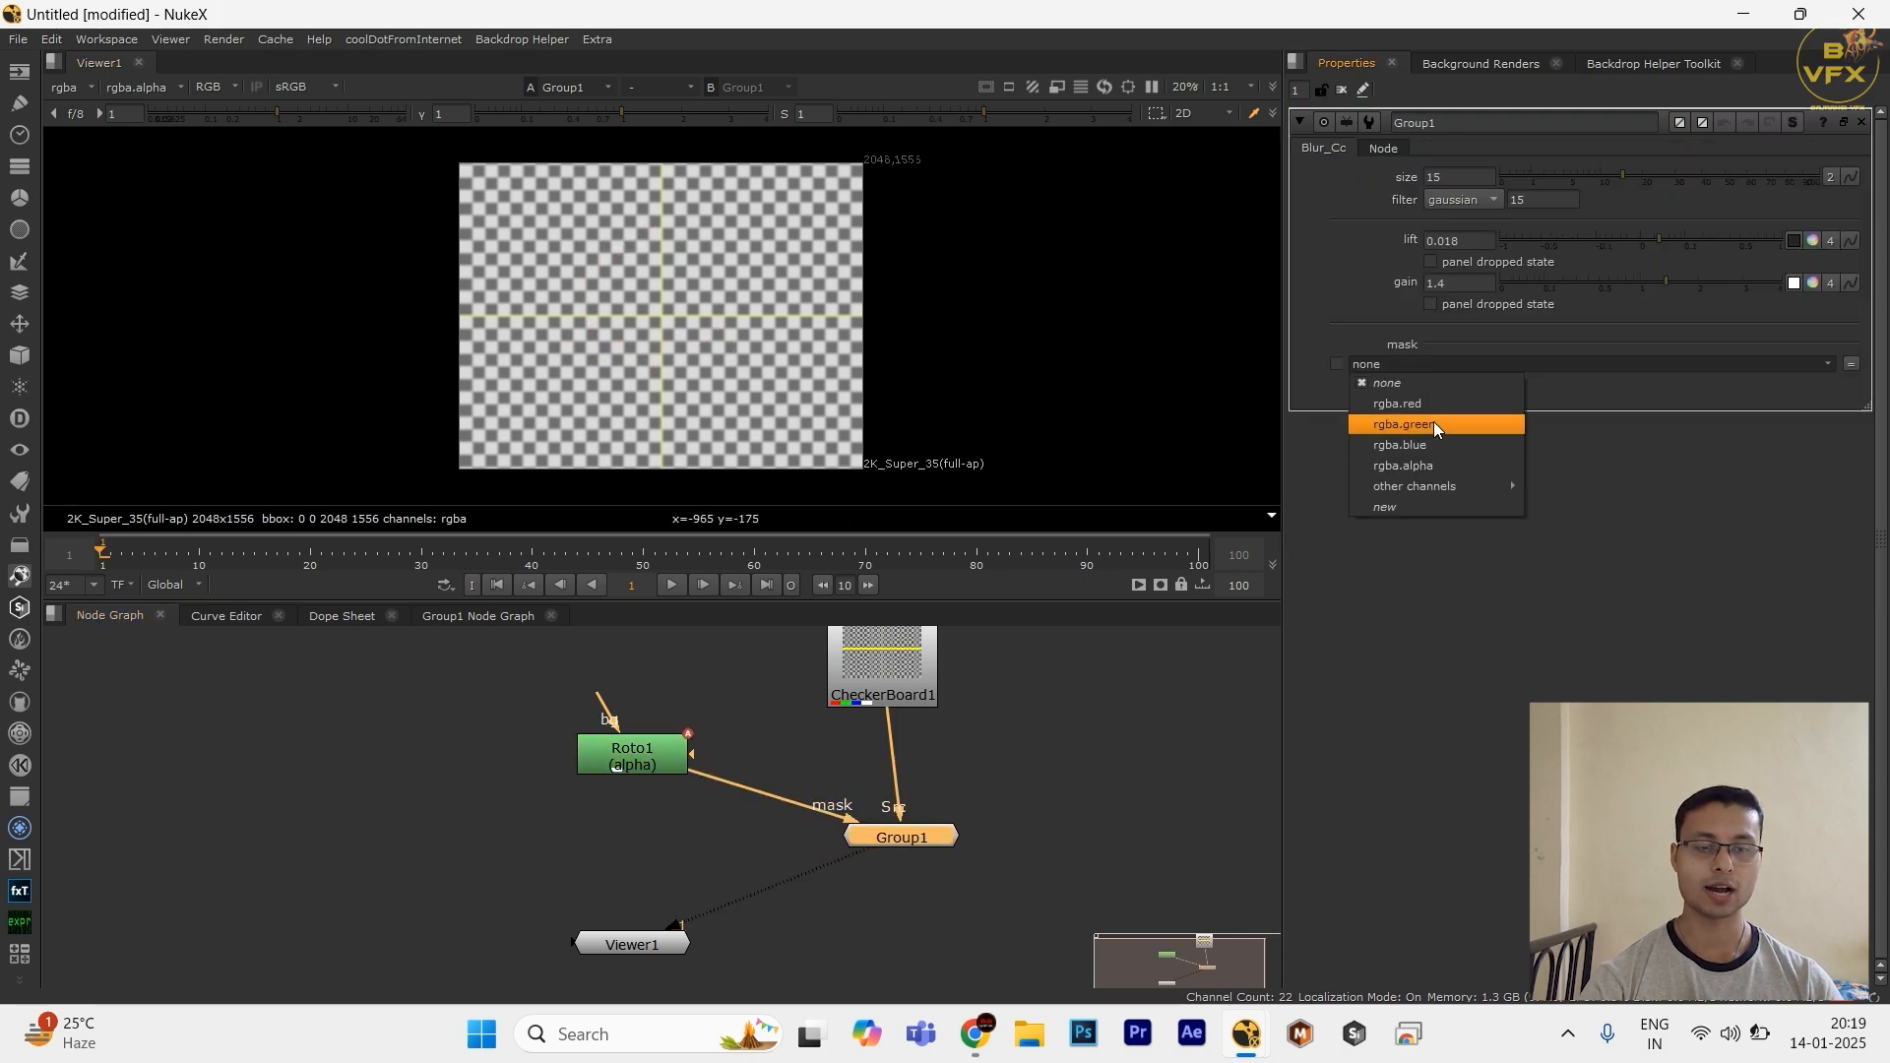
{"action": "left_click", "coordinate": [1433, 464]}
{"action": "scroll", "coordinate": [695, 301], "scroll_direction": "up", "scroll_amount": 3}
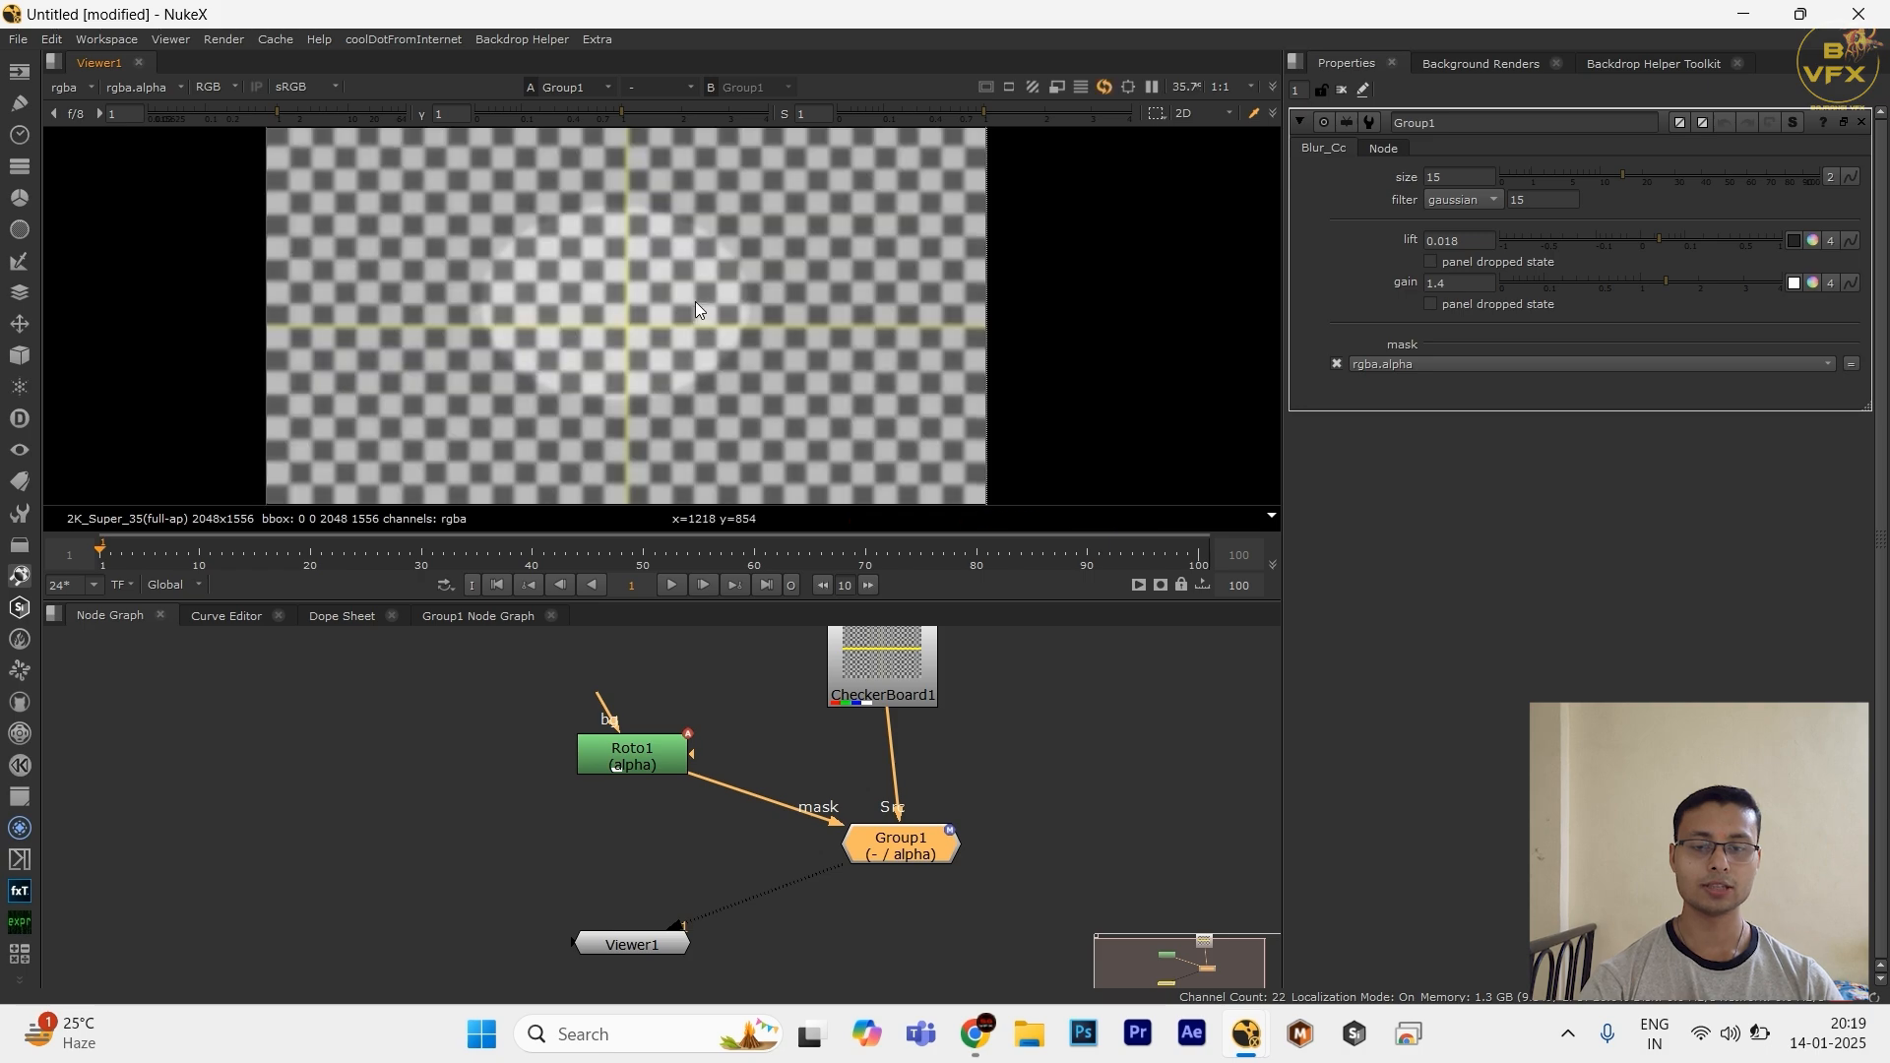
{"action": "key", "text": "d"}
{"action": "key", "text": "d"}
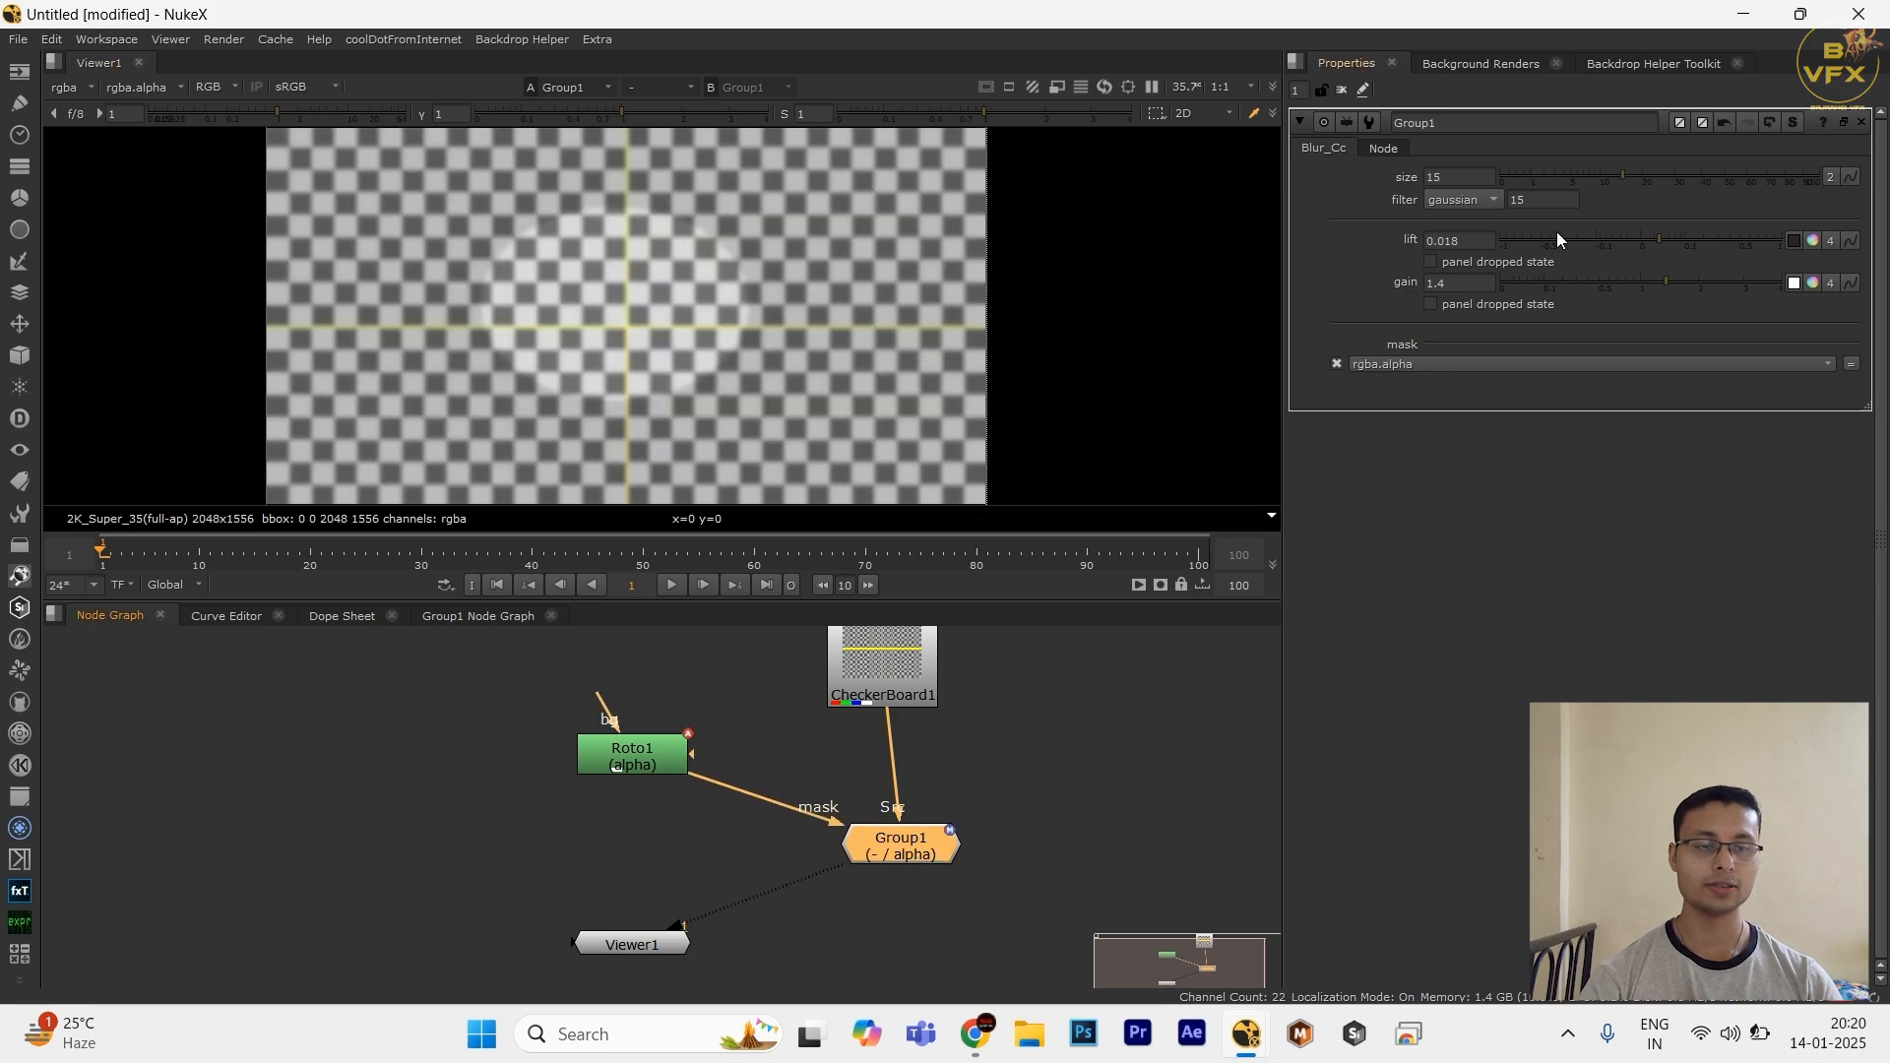
Step: Reset Group1's lift to 0 and gain to 1, try a blur size of 11, and return the size to 0
{"action": "left_click", "coordinate": [1608, 245], "text": "ctrl"}
{"action": "left_click", "coordinate": [1604, 284], "text": "ctrl"}
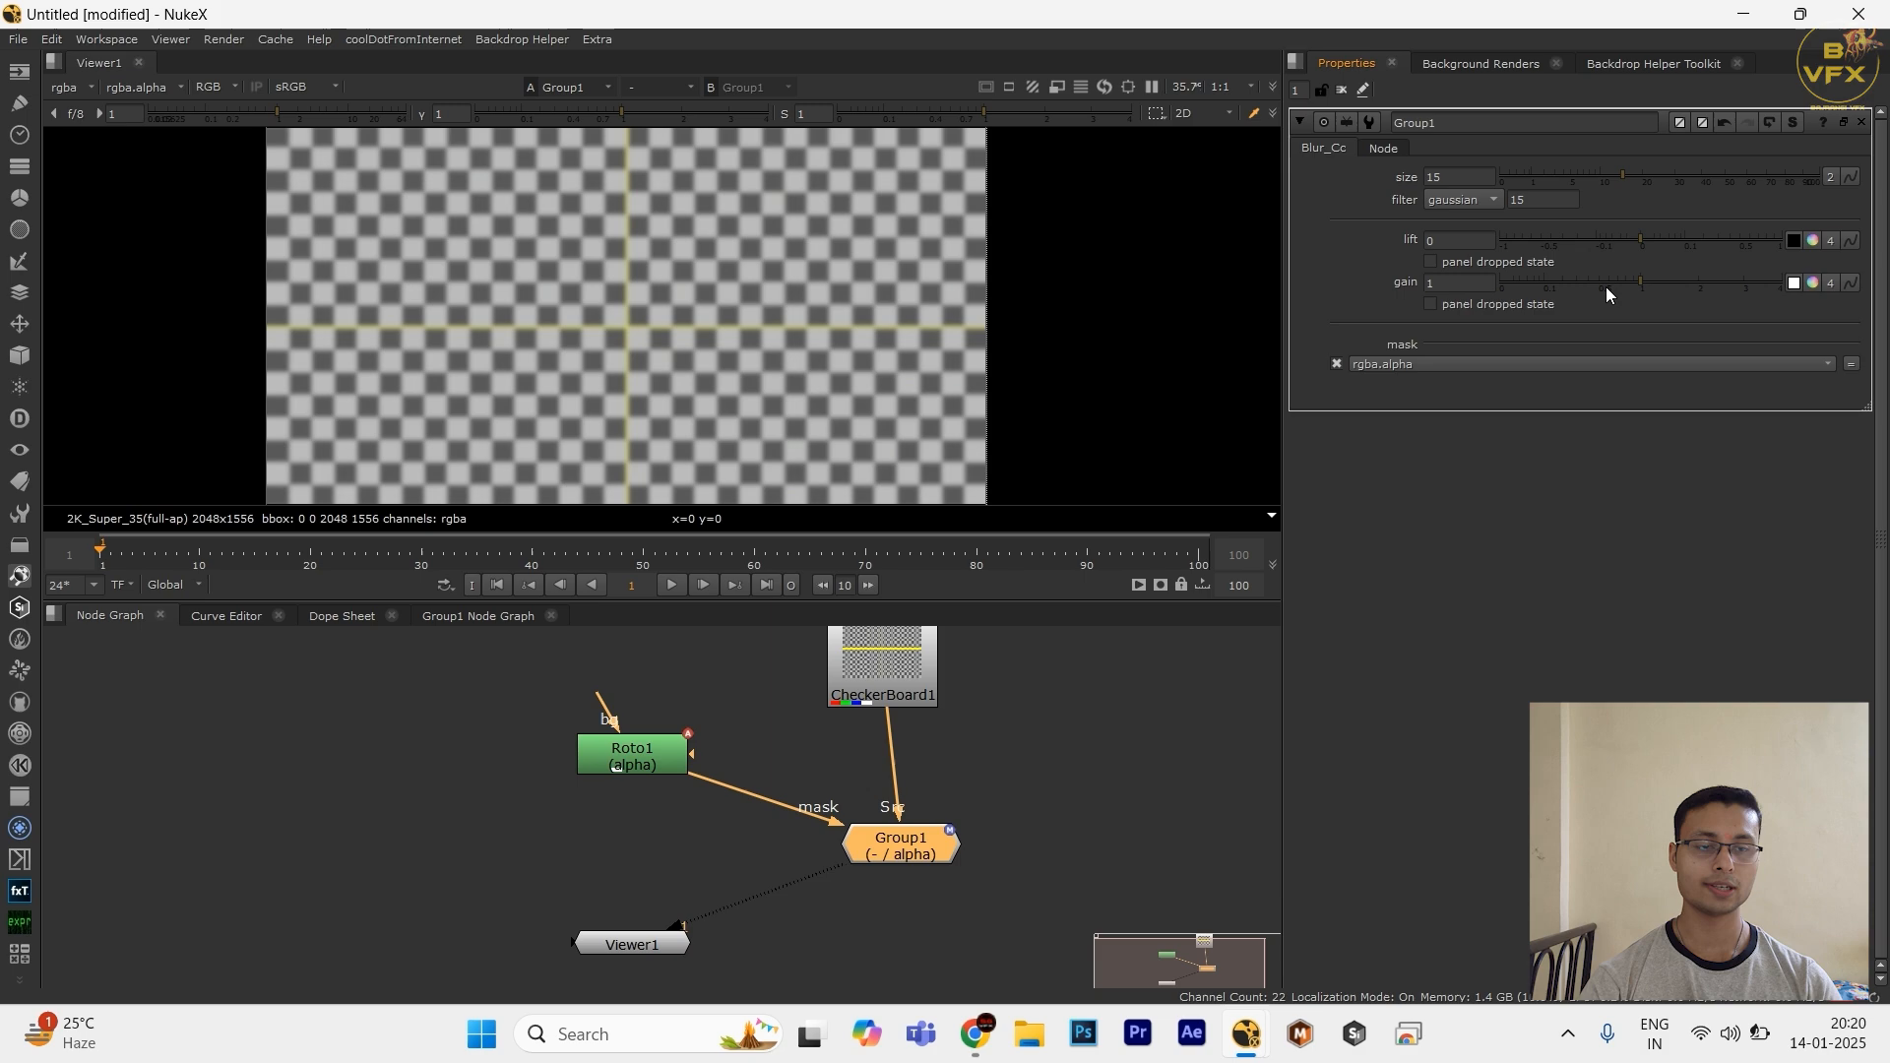
{"action": "left_click", "coordinate": [1569, 178], "text": "ctrl"}
{"action": "left_click_drag", "start_coordinate": [1567, 175], "coordinate": [1604, 176]}
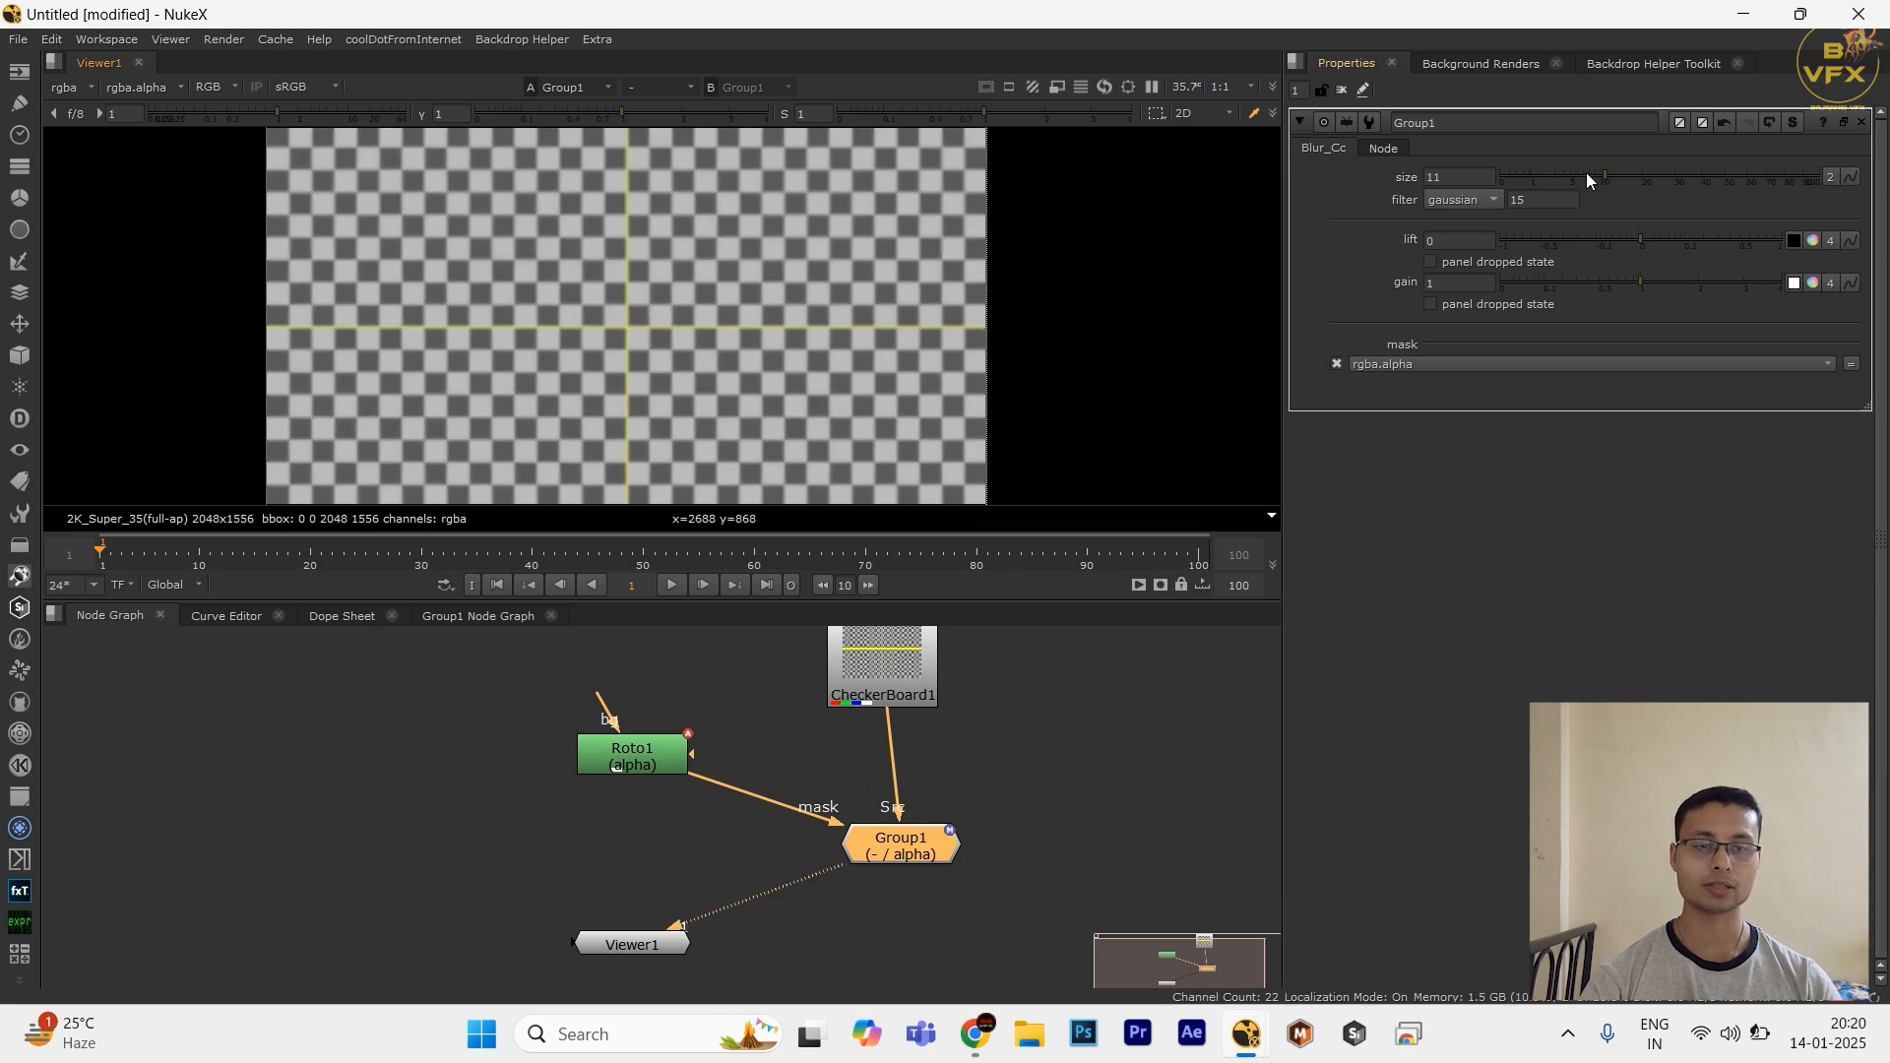
{"action": "left_click", "coordinate": [1585, 176], "text": "ctrl"}
Step: Set Group1's gain to 2.02 to test the grade within the ellipse mask
{"action": "left_click_drag", "start_coordinate": [1670, 283], "coordinate": [1700, 279]}
{"action": "left_click", "coordinate": [1656, 284], "text": "ctrl"}
{"action": "scroll", "coordinate": [853, 341], "scroll_direction": "down", "scroll_amount": 3}
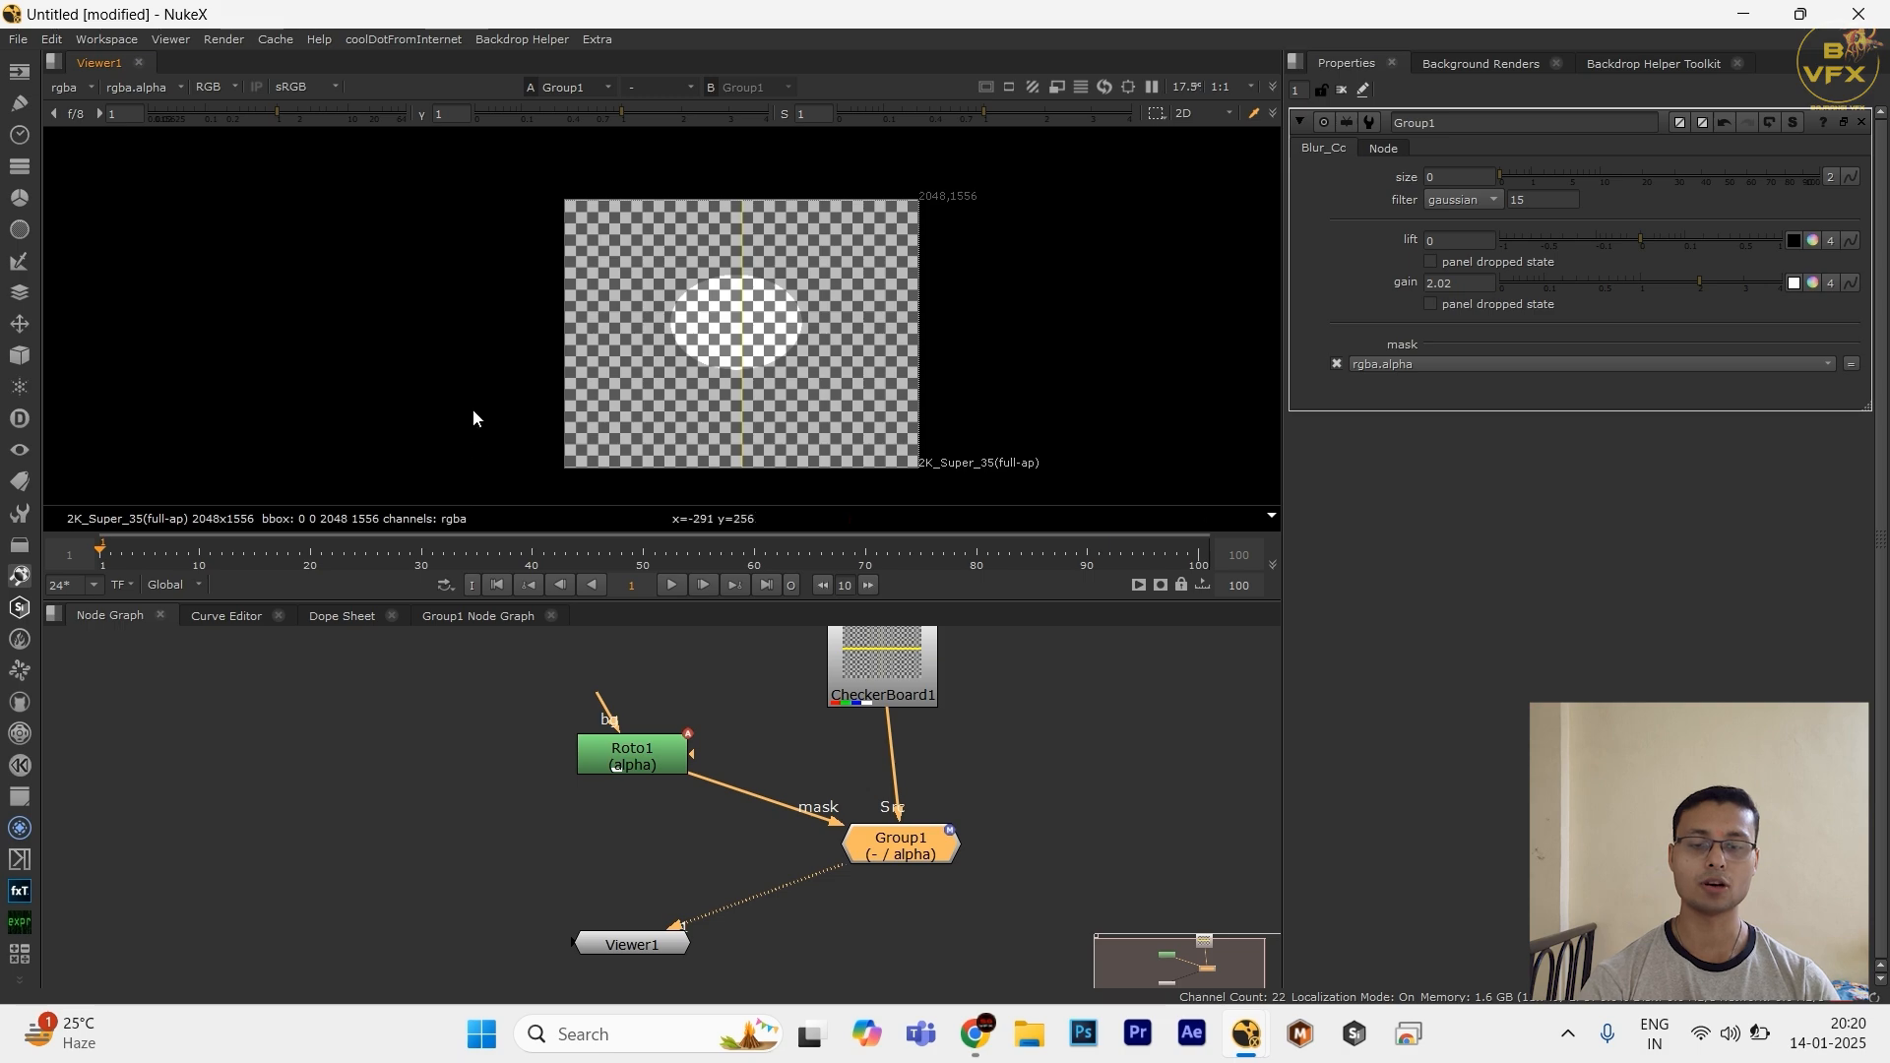
Step: Open the Blur1 node's properties inside Group1's internal graph
{"action": "left_click", "coordinate": [476, 616]}
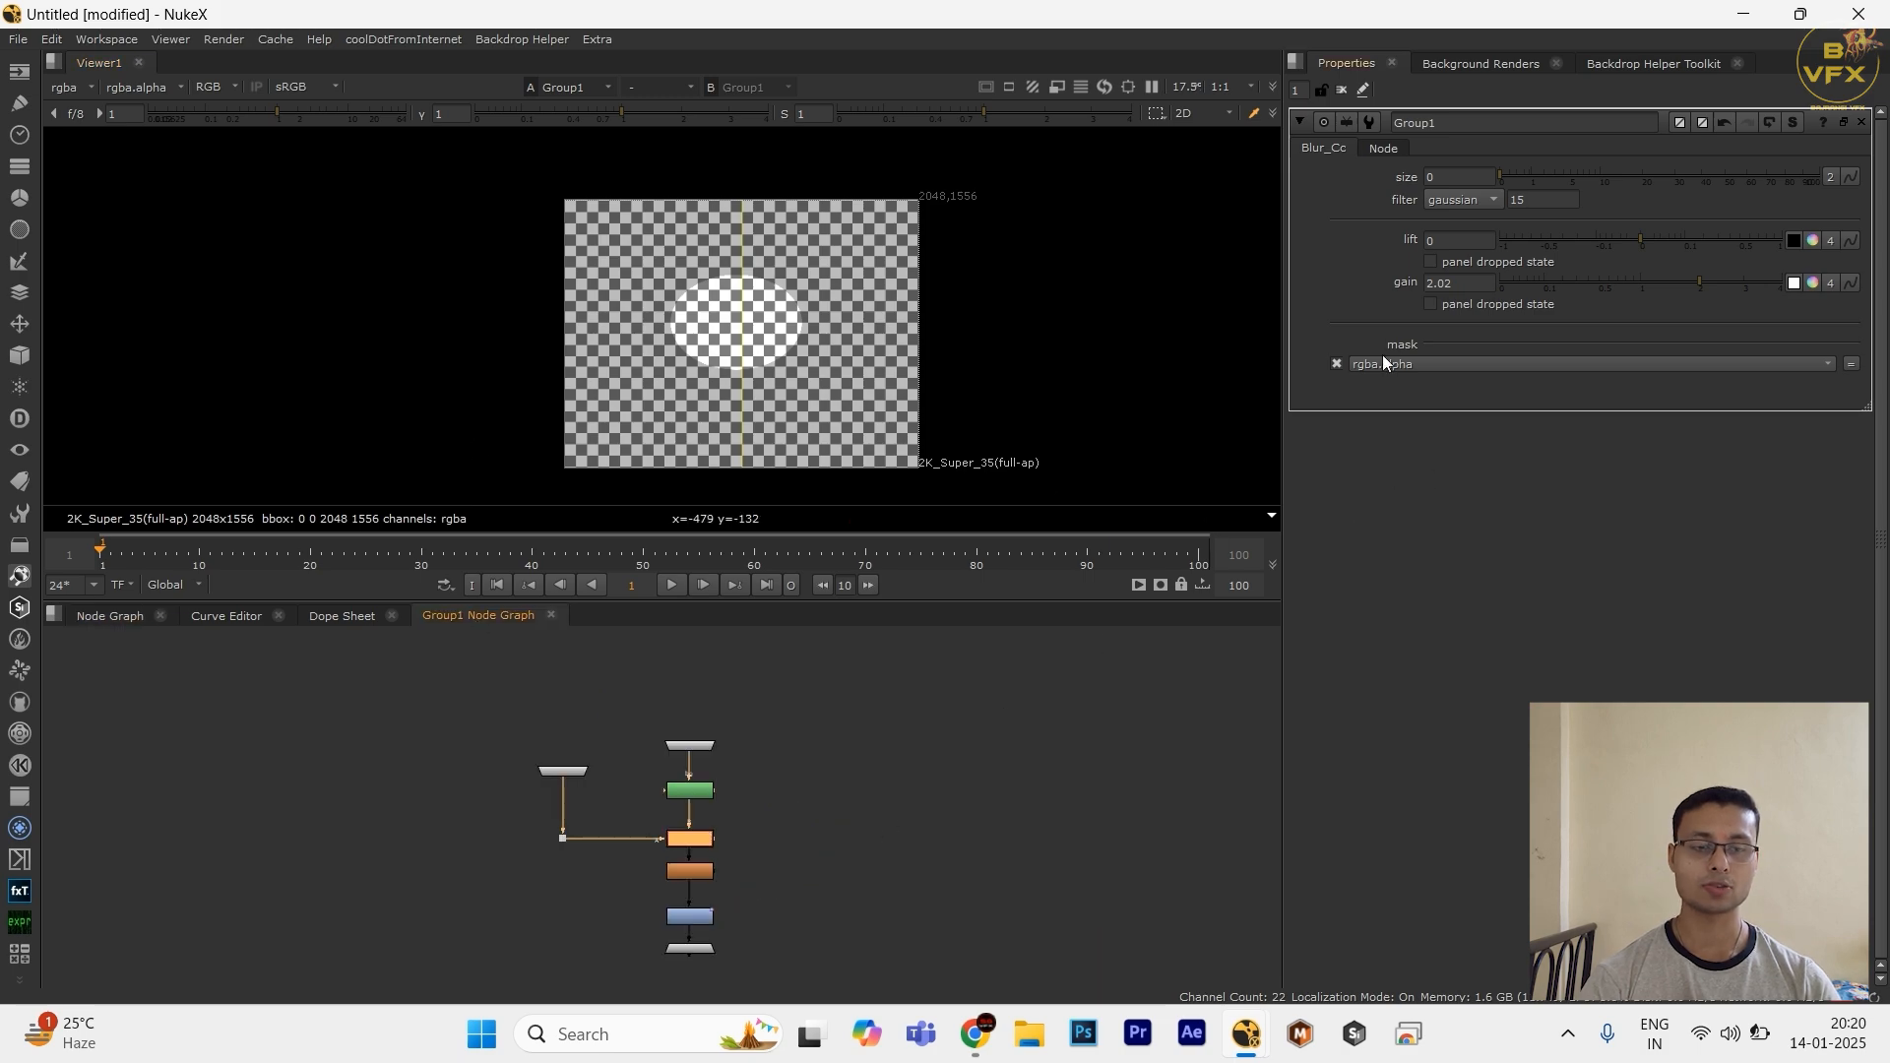
{"action": "scroll", "coordinate": [917, 787], "scroll_direction": "up", "scroll_amount": 3}
{"action": "left_click_drag", "start_coordinate": [917, 787], "coordinate": [549, 866]}
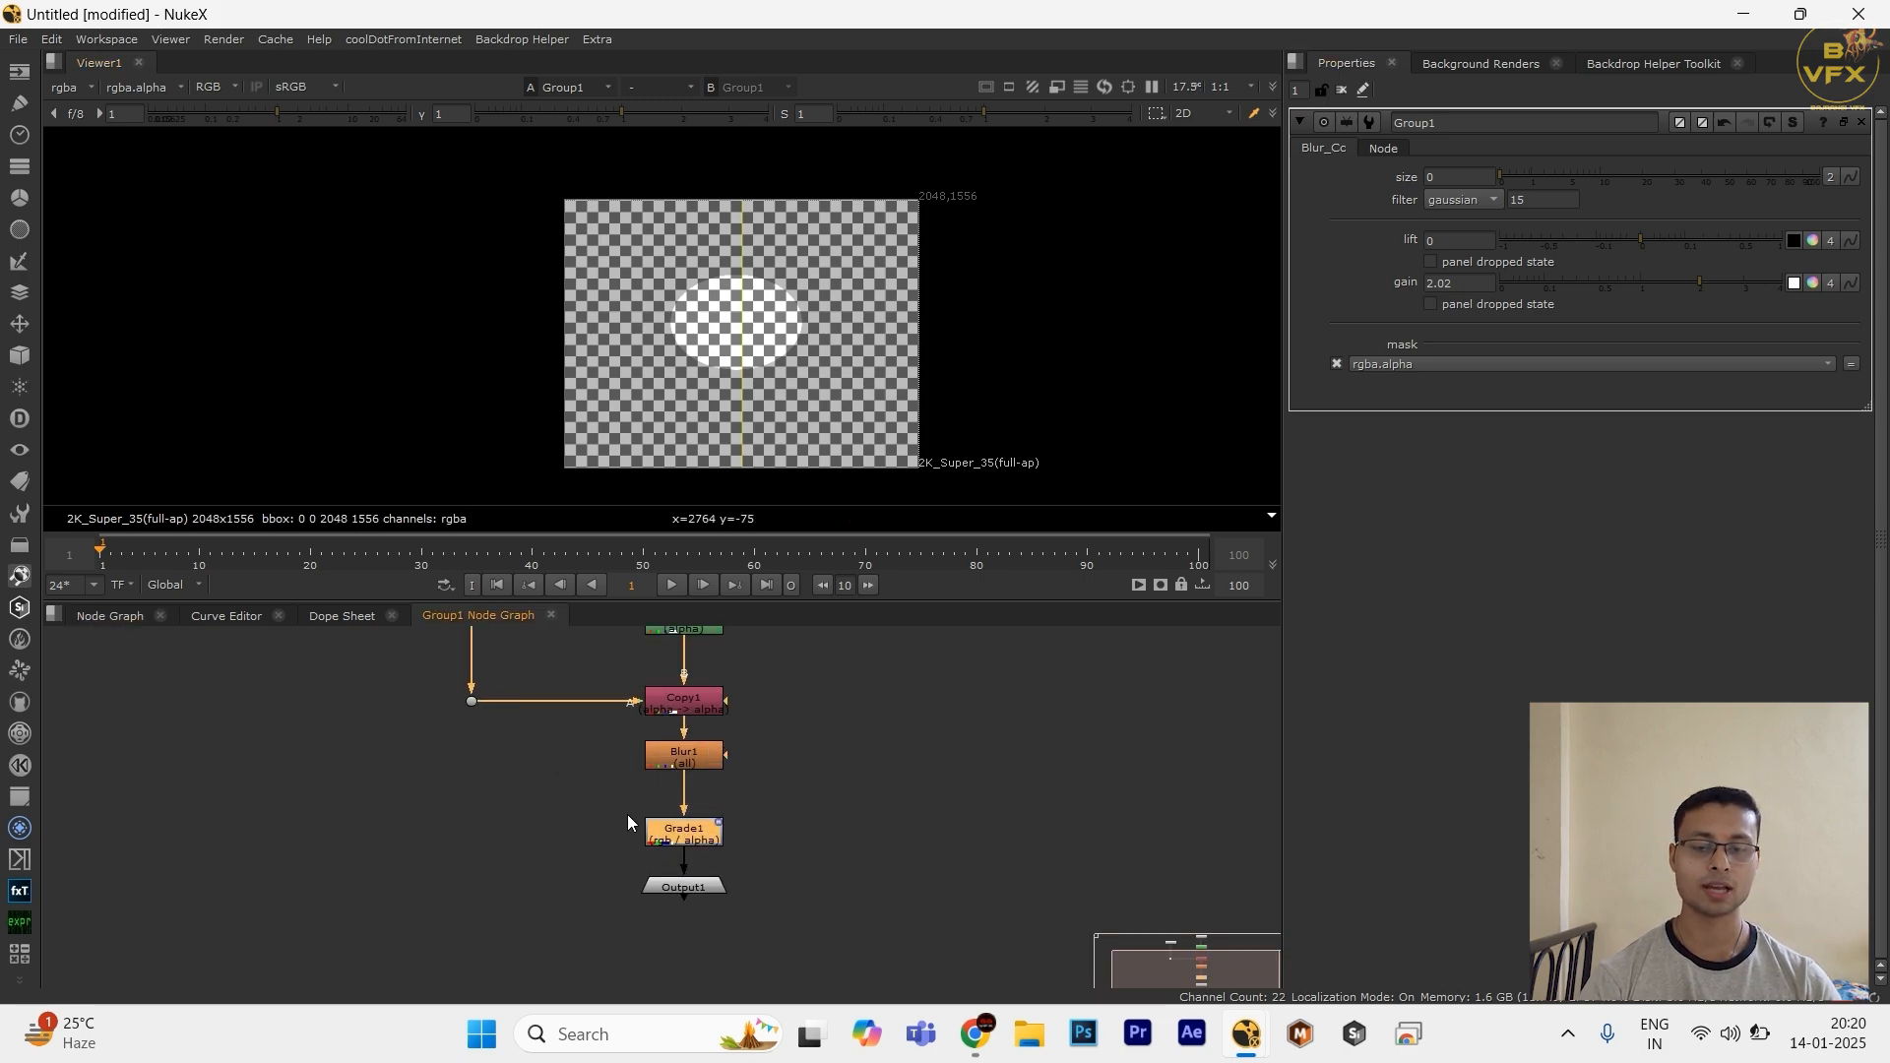
{"action": "scroll", "coordinate": [628, 823], "scroll_direction": "up", "scroll_amount": 2}
{"action": "double_click", "coordinate": [699, 718]}
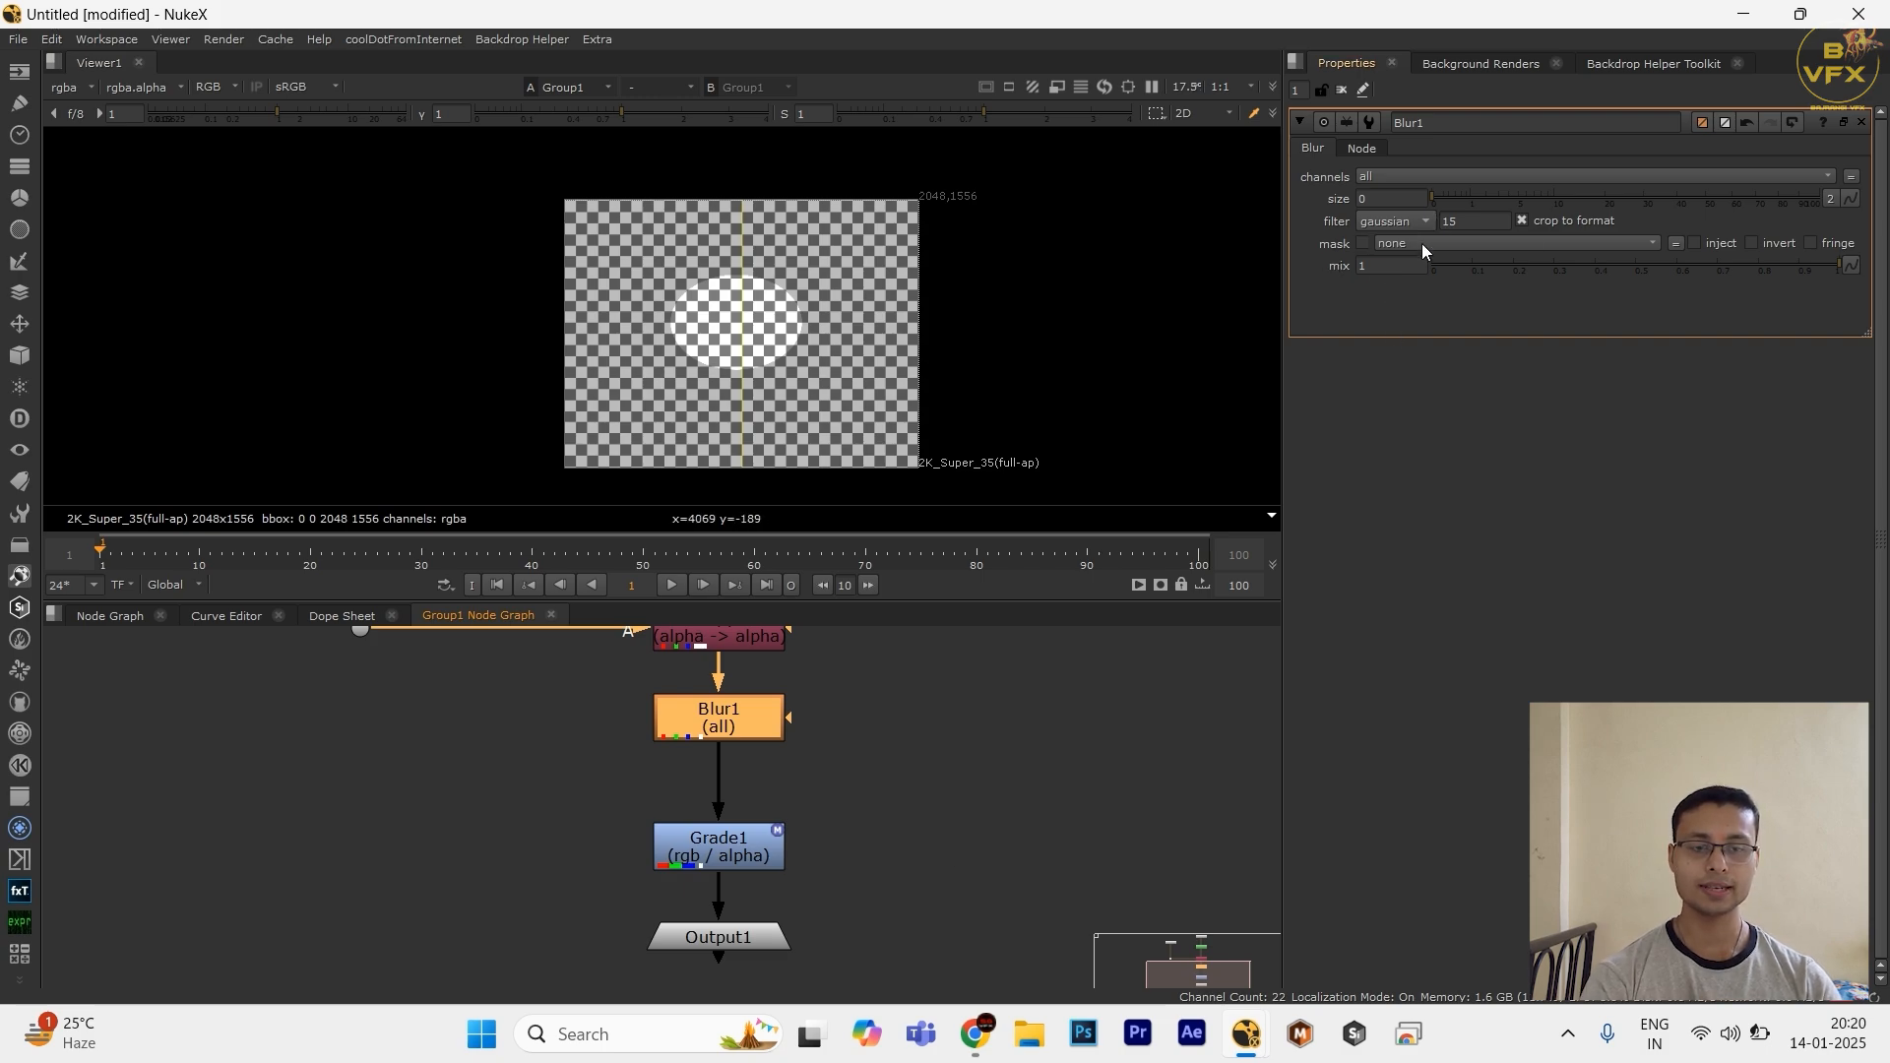
Step: Examine the mask settings of Blur1 and Grade1 inside Group1's internal graph
{"action": "left_click_drag", "start_coordinate": [845, 800], "coordinate": [590, 914]}
{"action": "left_click_drag", "start_coordinate": [499, 792], "coordinate": [837, 870]}
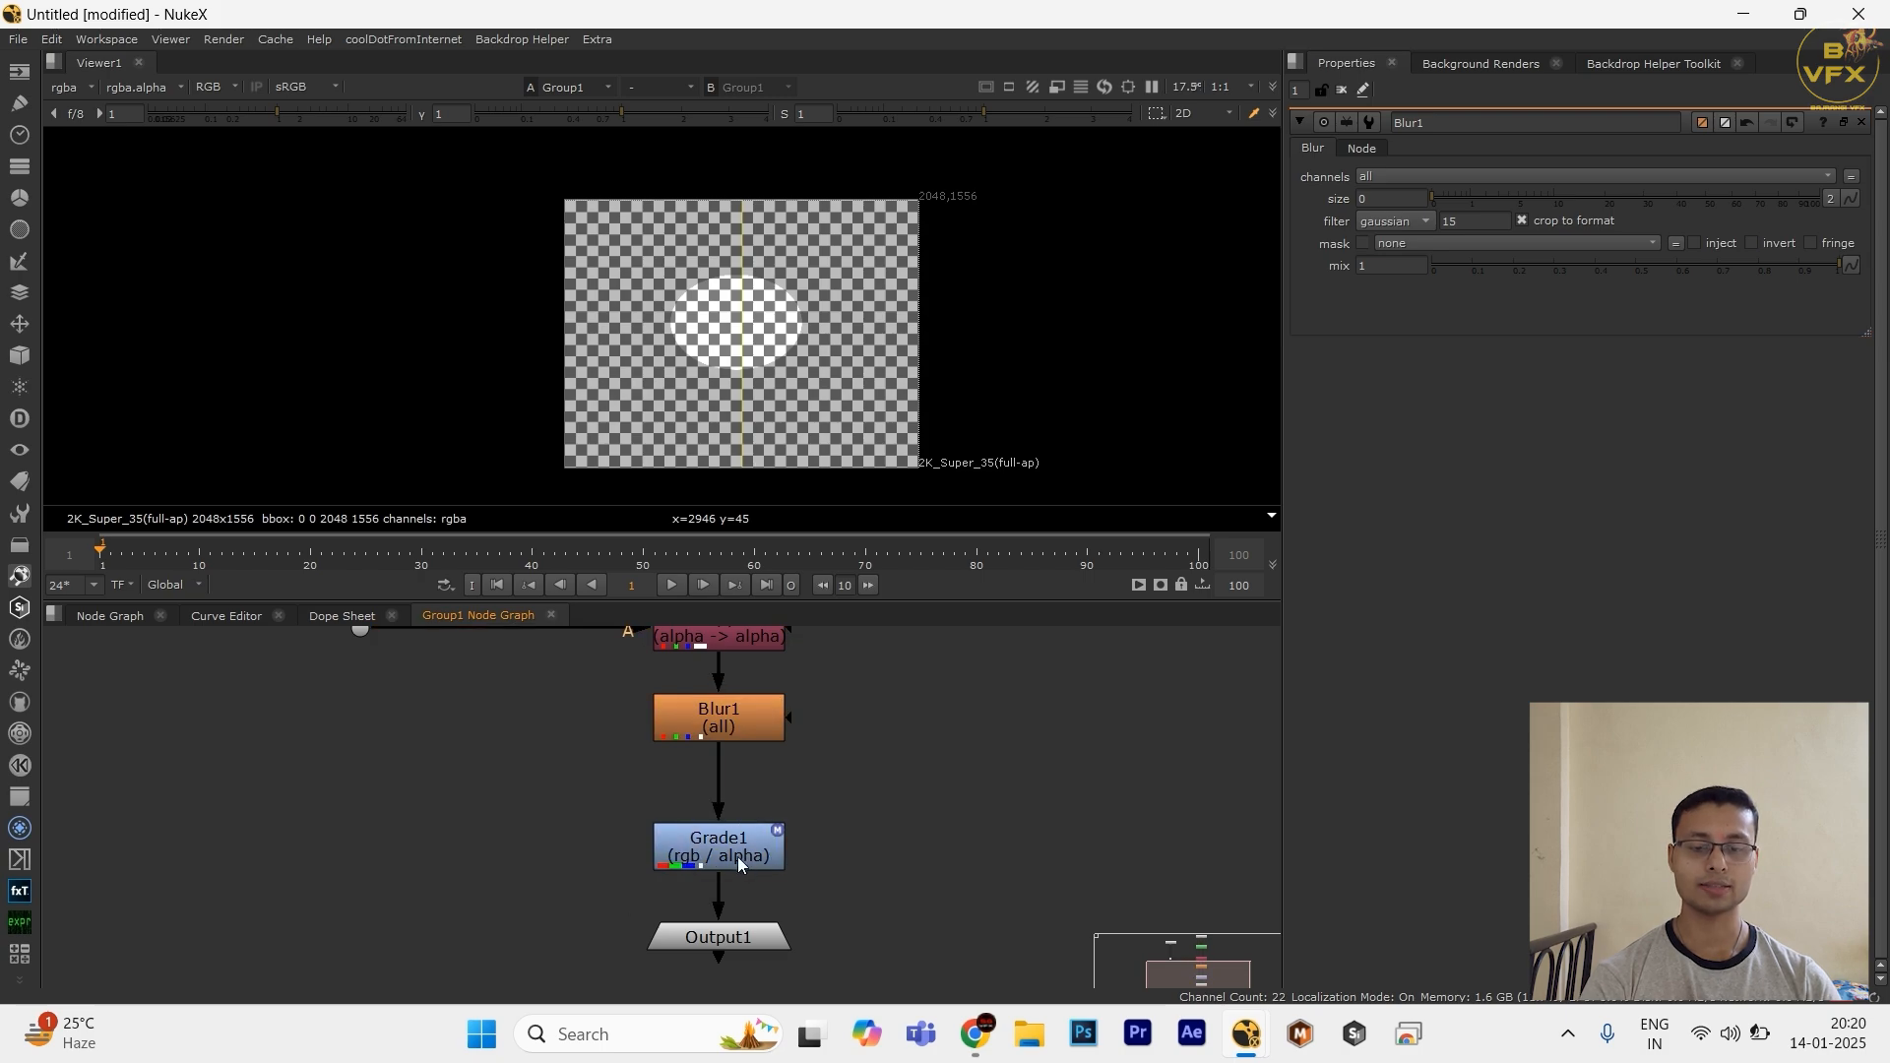
{"action": "left_click", "coordinate": [752, 724]}
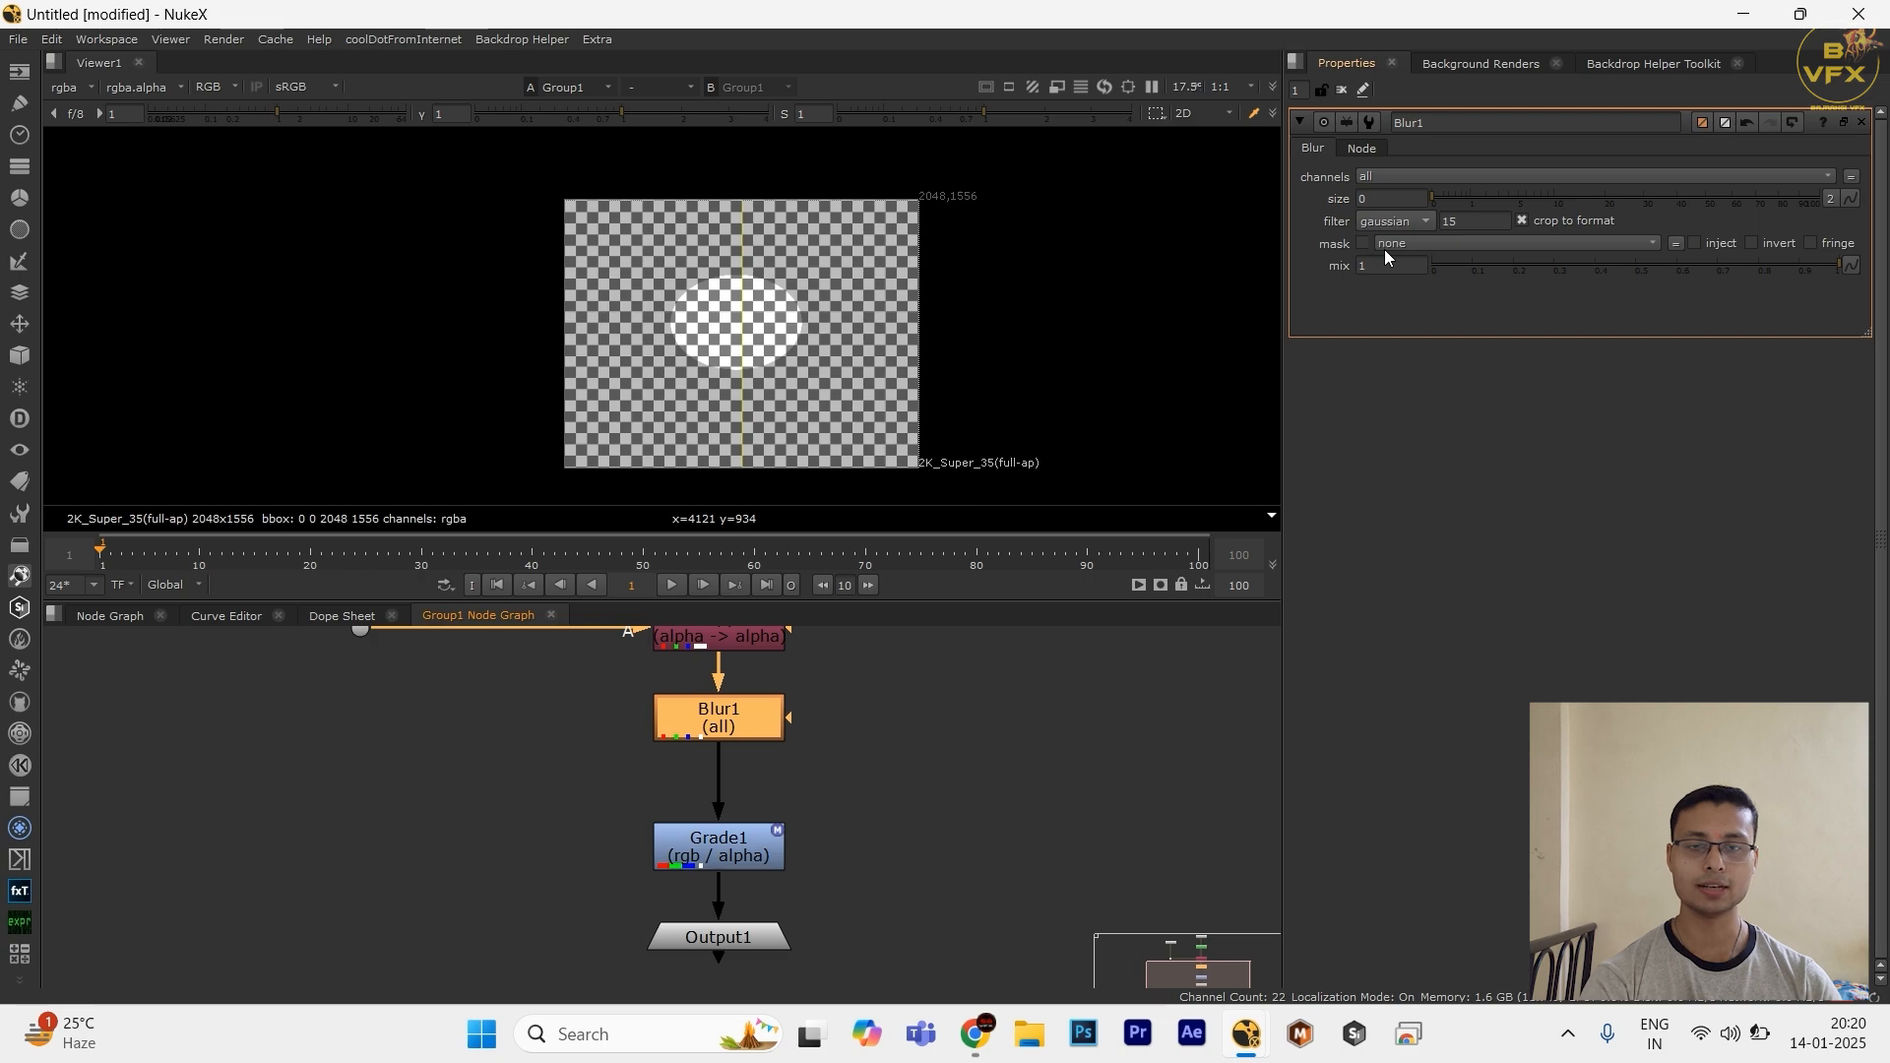
{"action": "double_click", "coordinate": [729, 850]}
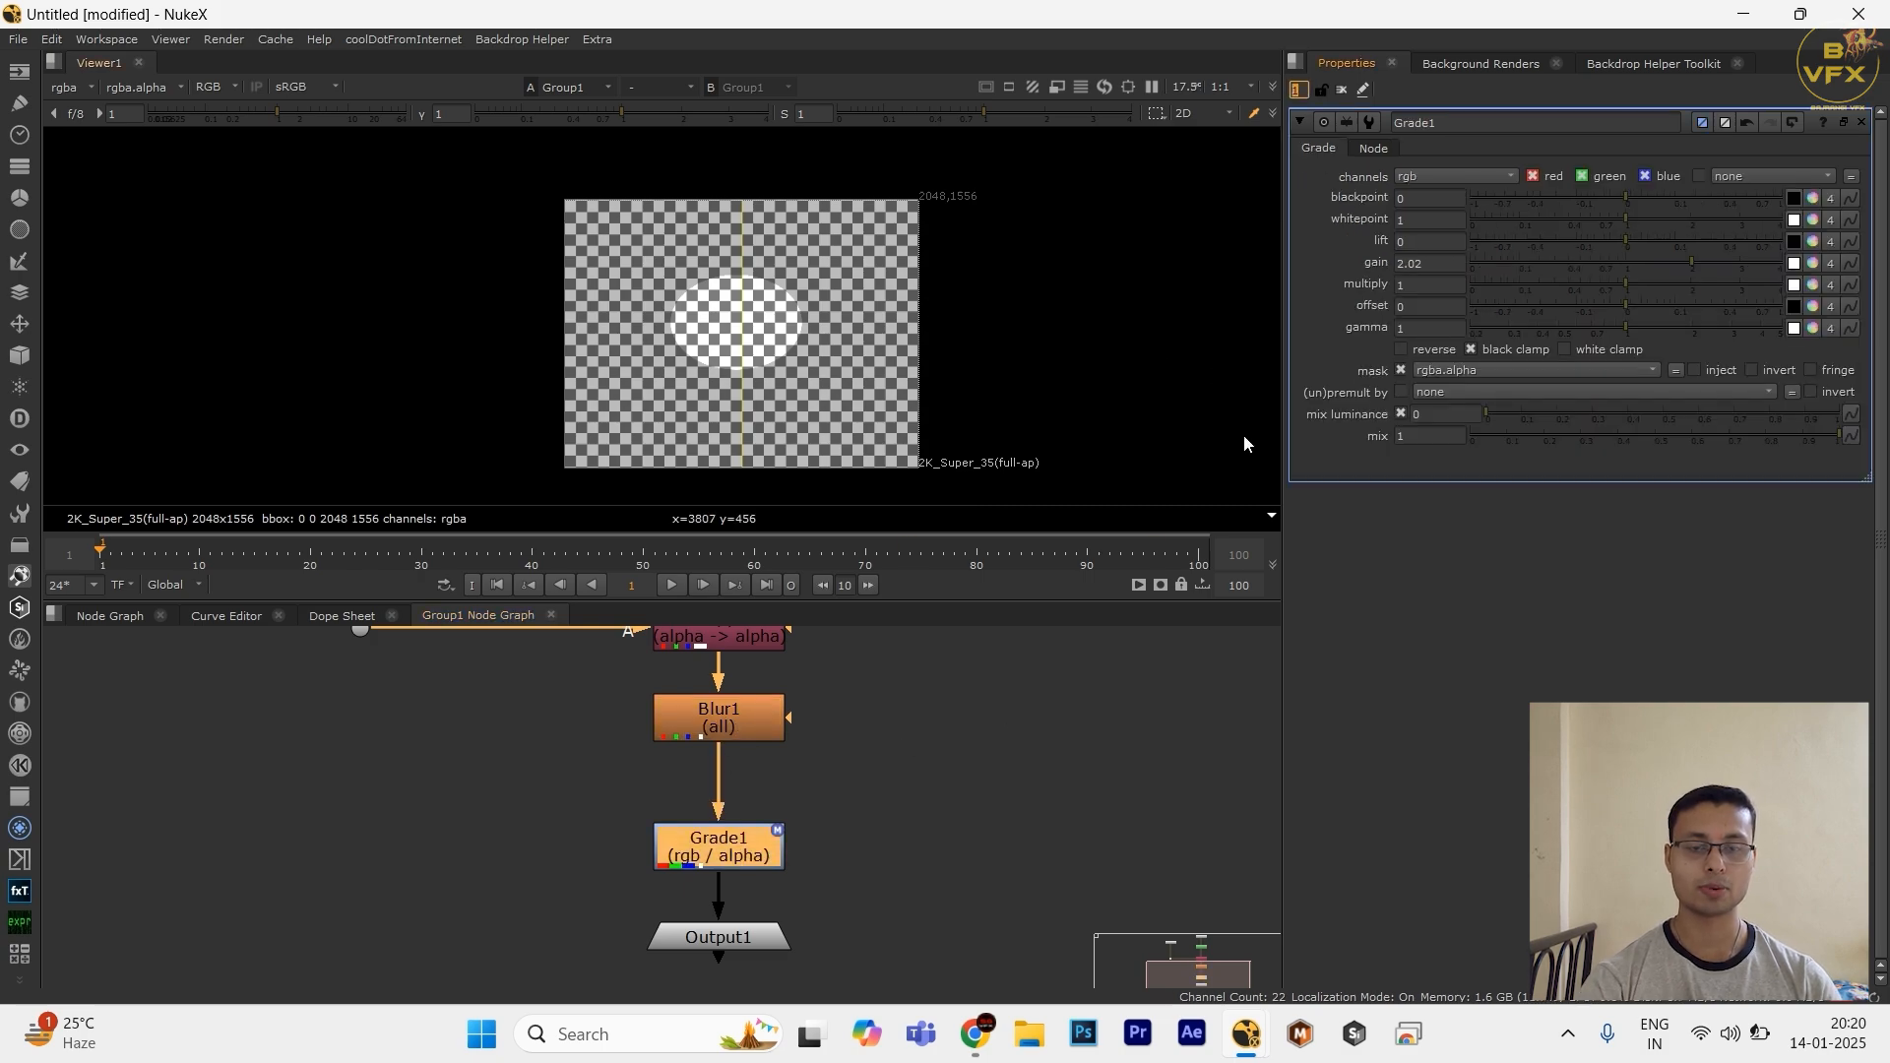
Step: Allow two open property panels and open Blur1's properties alongside Grade1's
{"action": "left_click", "coordinate": [1058, 722]}
{"action": "left_click", "coordinate": [732, 712]}
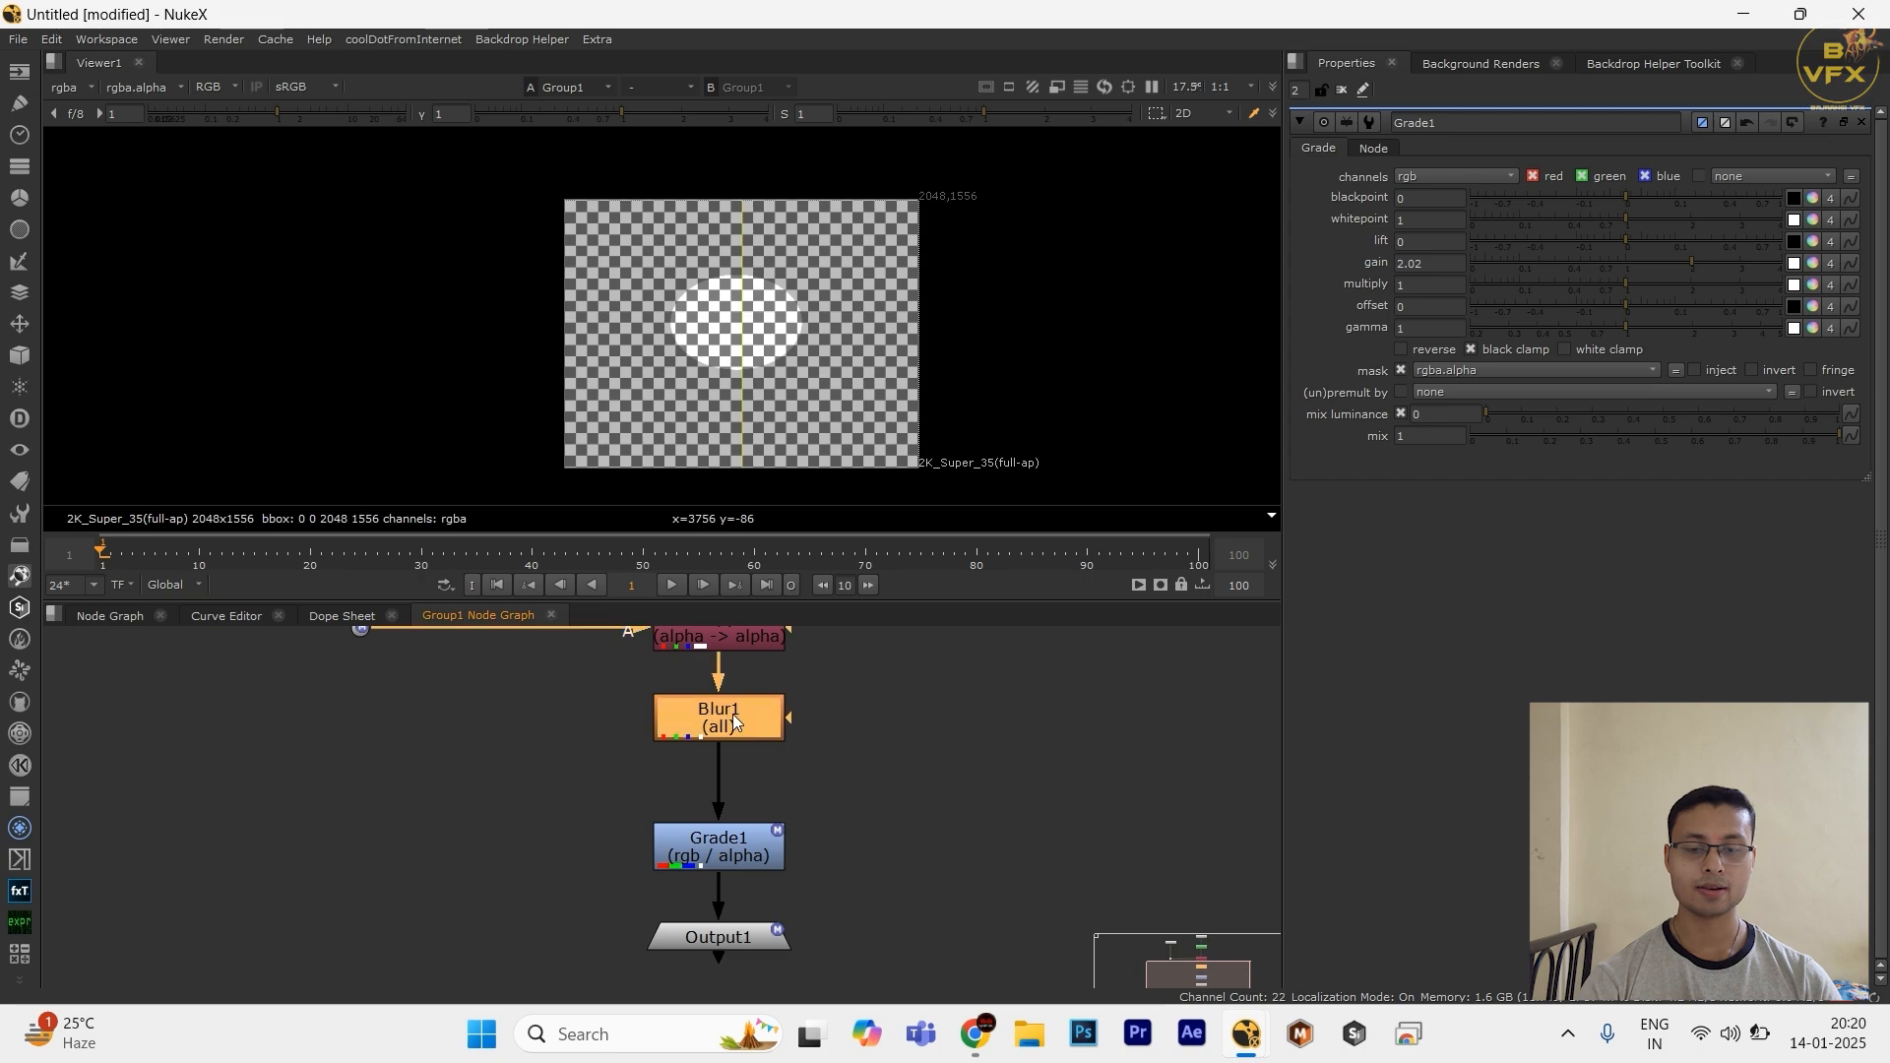
{"action": "double_click", "coordinate": [732, 712]}
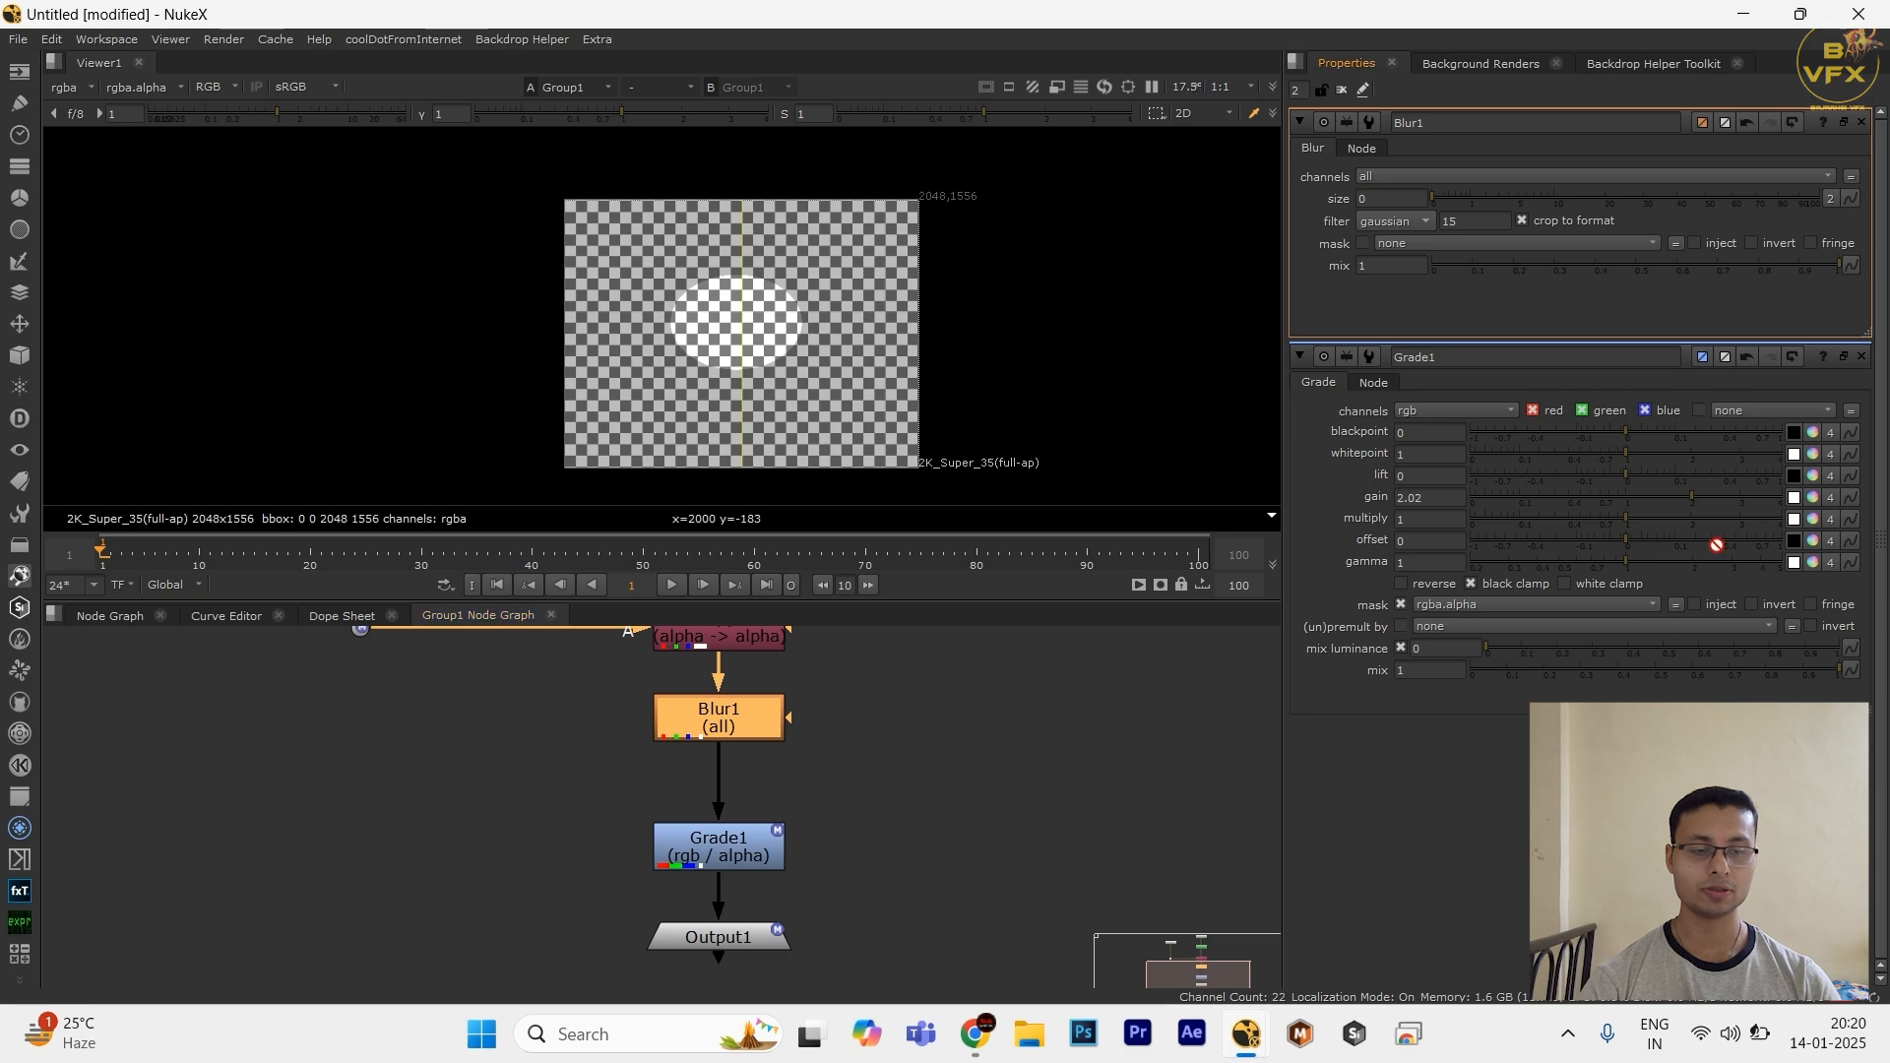
Step: Link Blur1's mask channel to Grade1's mask channel
{"action": "left_click_drag", "start_coordinate": [1674, 609], "coordinate": [1678, 245]}
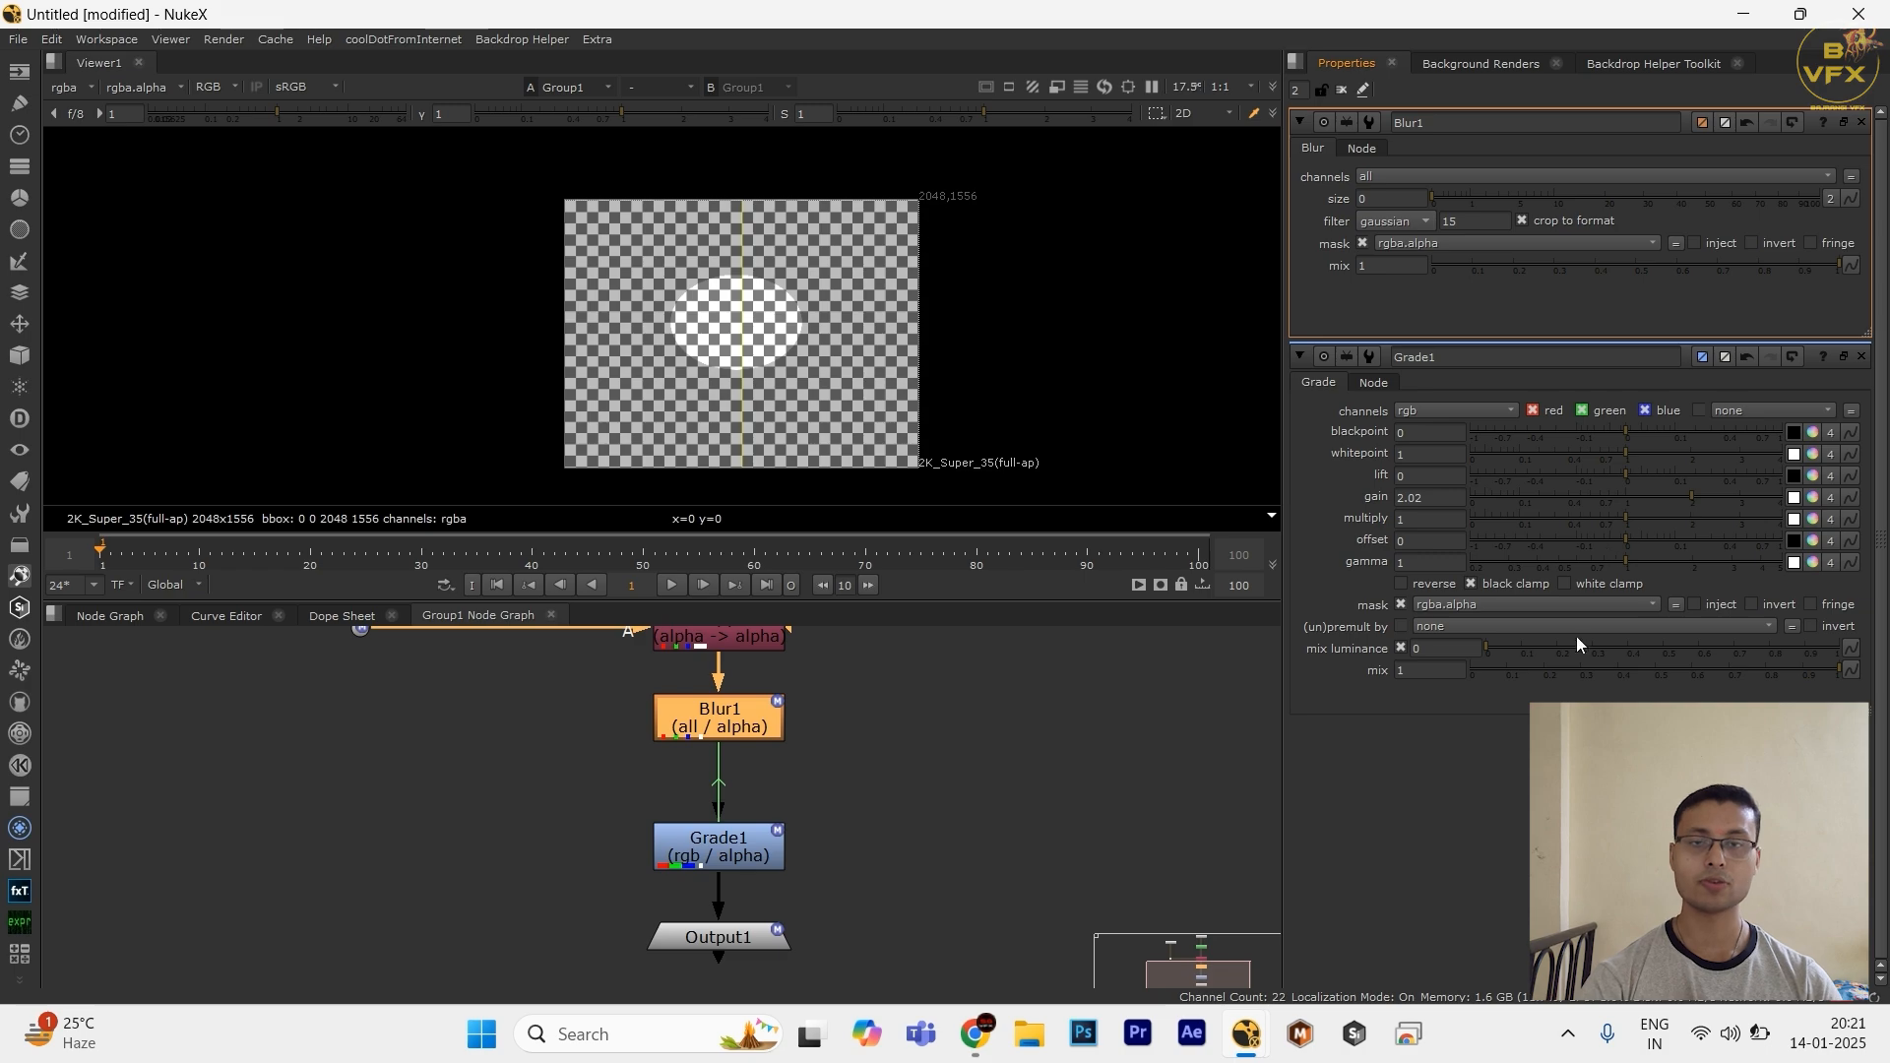
{"action": "key", "text": "ctrl+z"}
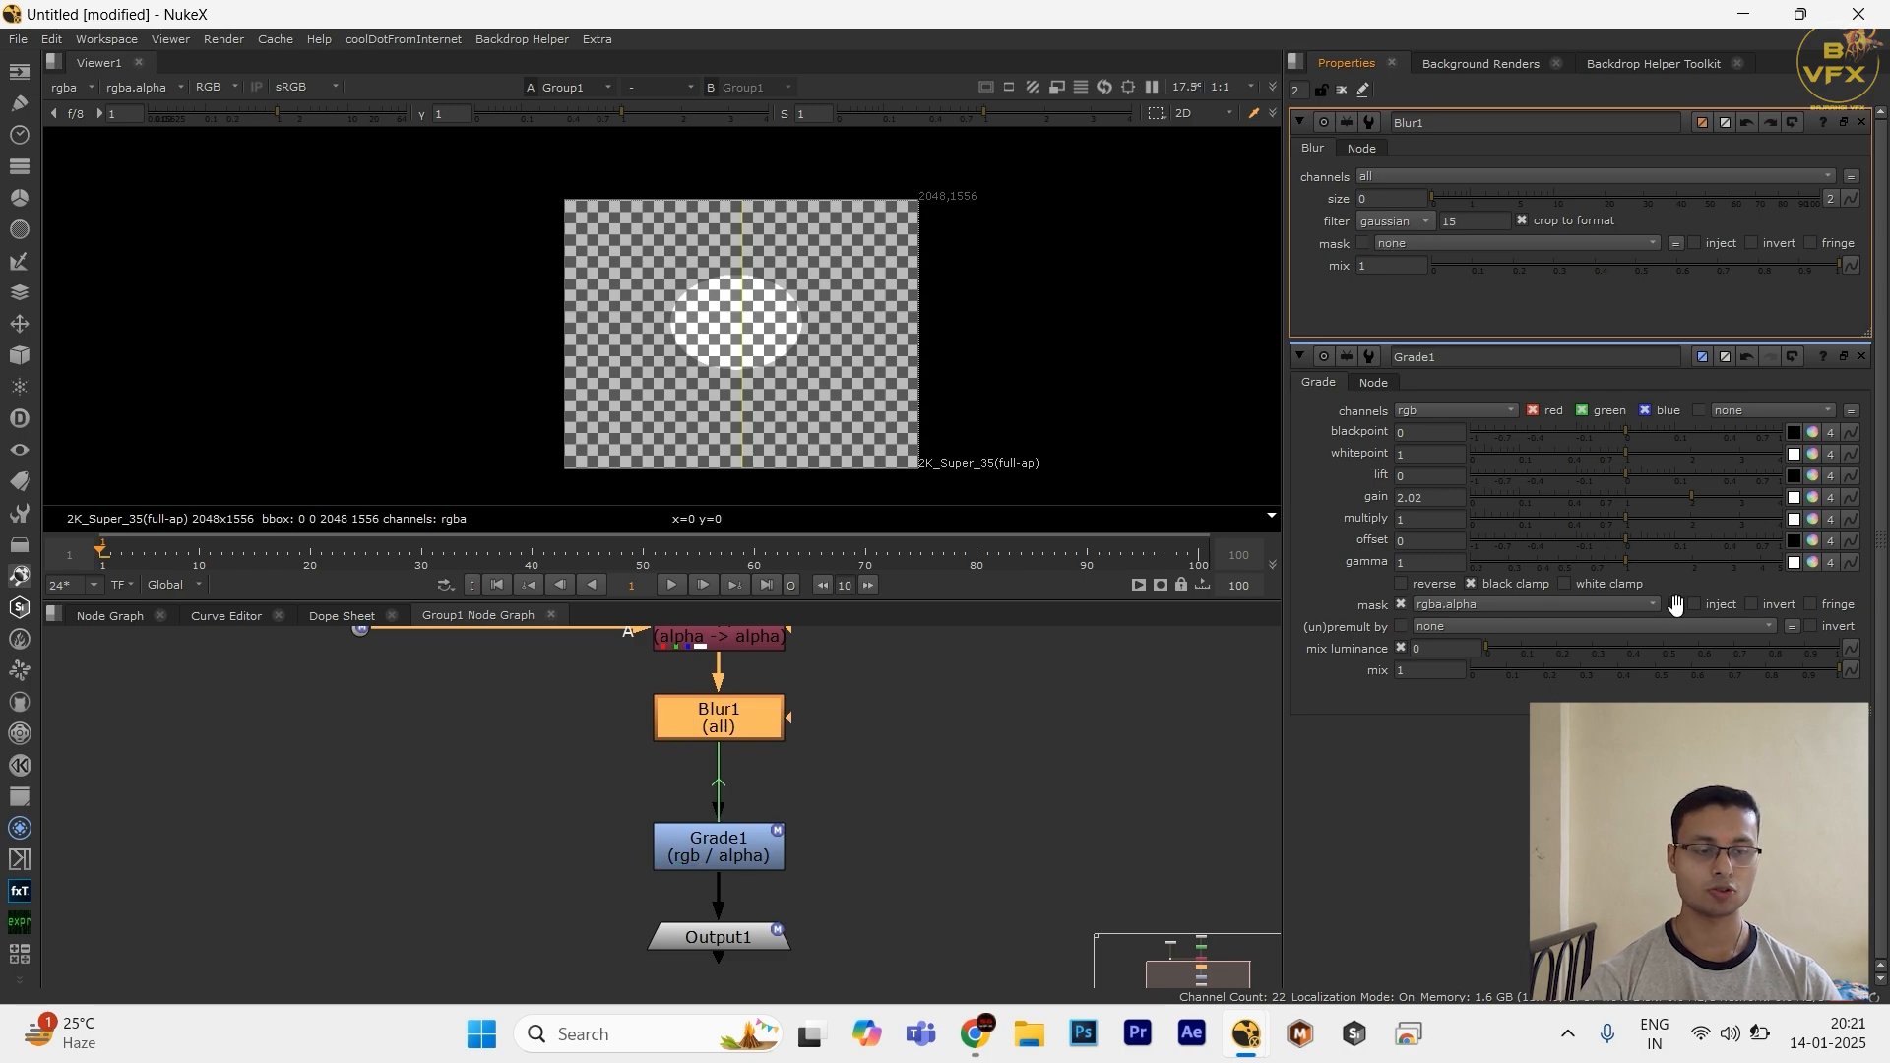
{"action": "mouse_move", "coordinate": [1676, 604]}
{"action": "left_mouse_down"}
{"action": "mouse_move", "coordinate": [1685, 248]}
{"action": "mouse_move", "coordinate": [1656, 607]}
{"action": "mouse_move", "coordinate": [1675, 604]}
{"action": "mouse_move", "coordinate": [1689, 391]}
{"action": "mouse_move", "coordinate": [1678, 230]}
{"action": "mouse_move", "coordinate": [1678, 629]}
{"action": "mouse_move", "coordinate": [1665, 600]}
{"action": "left_mouse_up"}
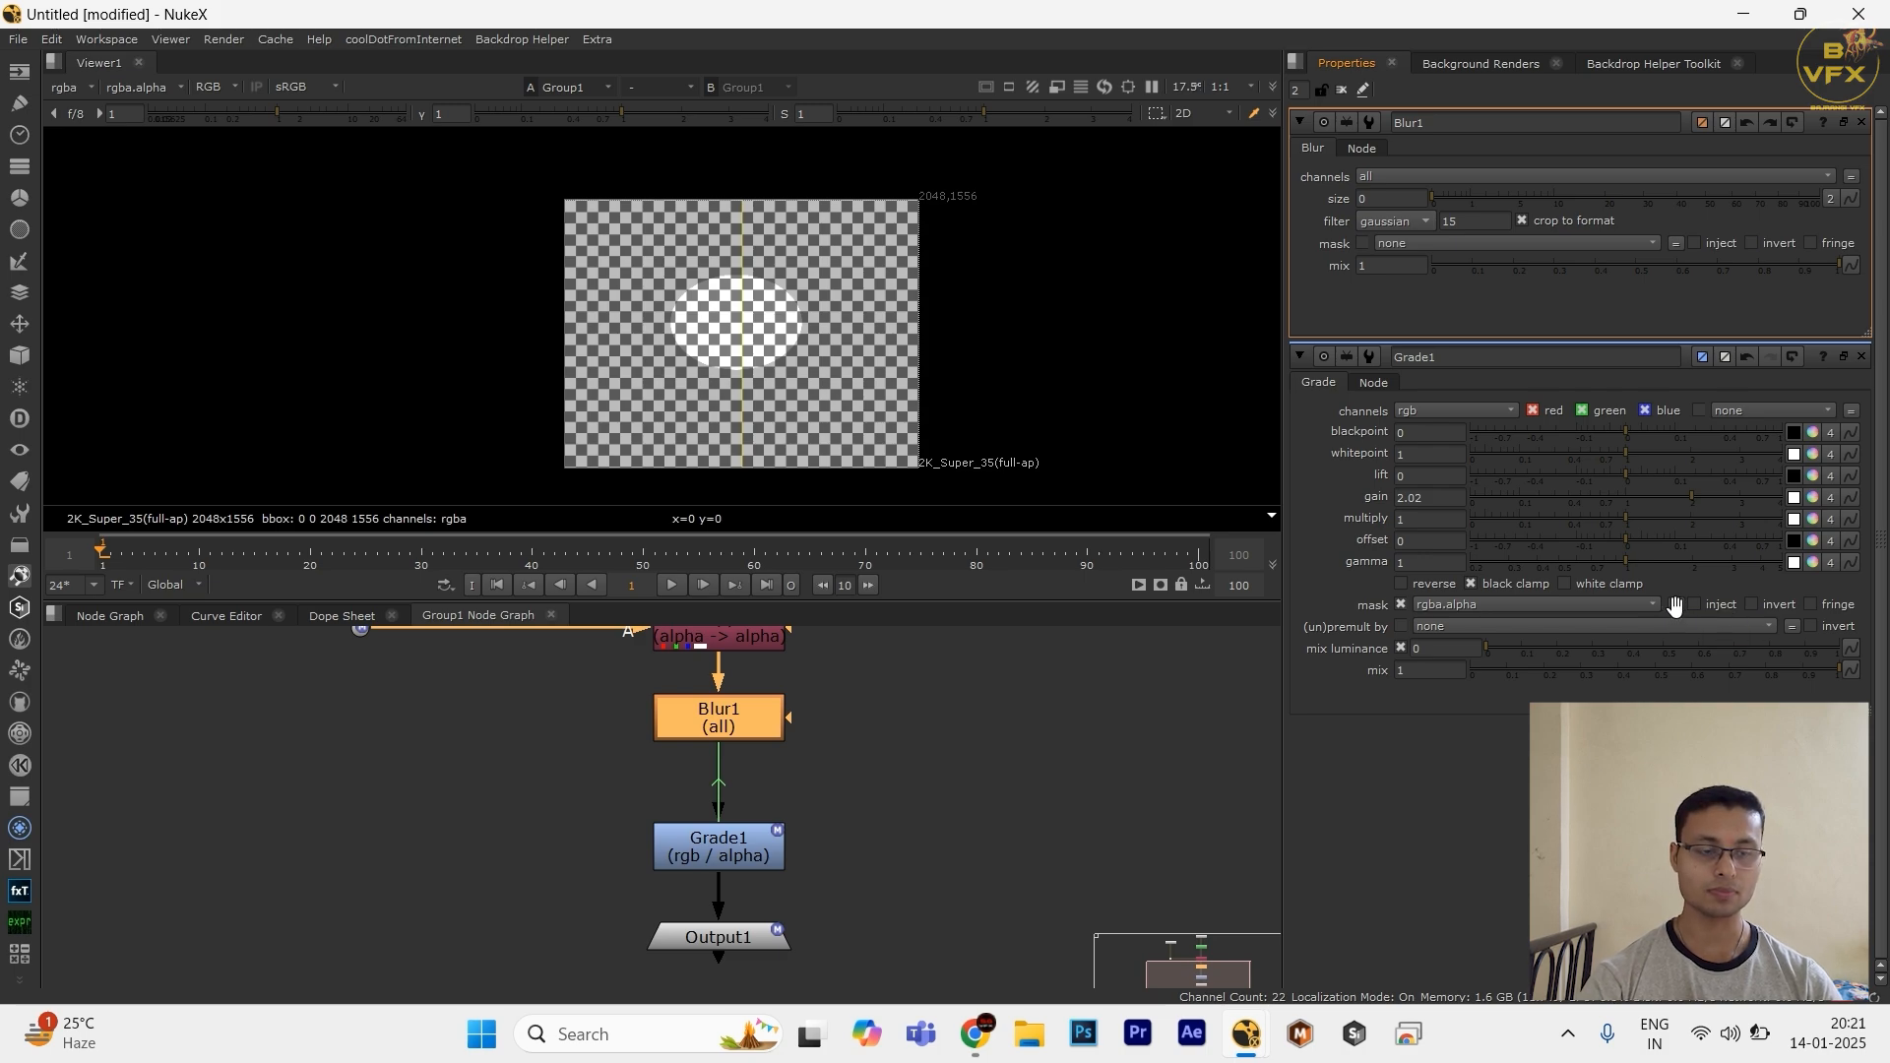
{"action": "left_click_drag", "start_coordinate": [1674, 604], "coordinate": [1671, 244]}
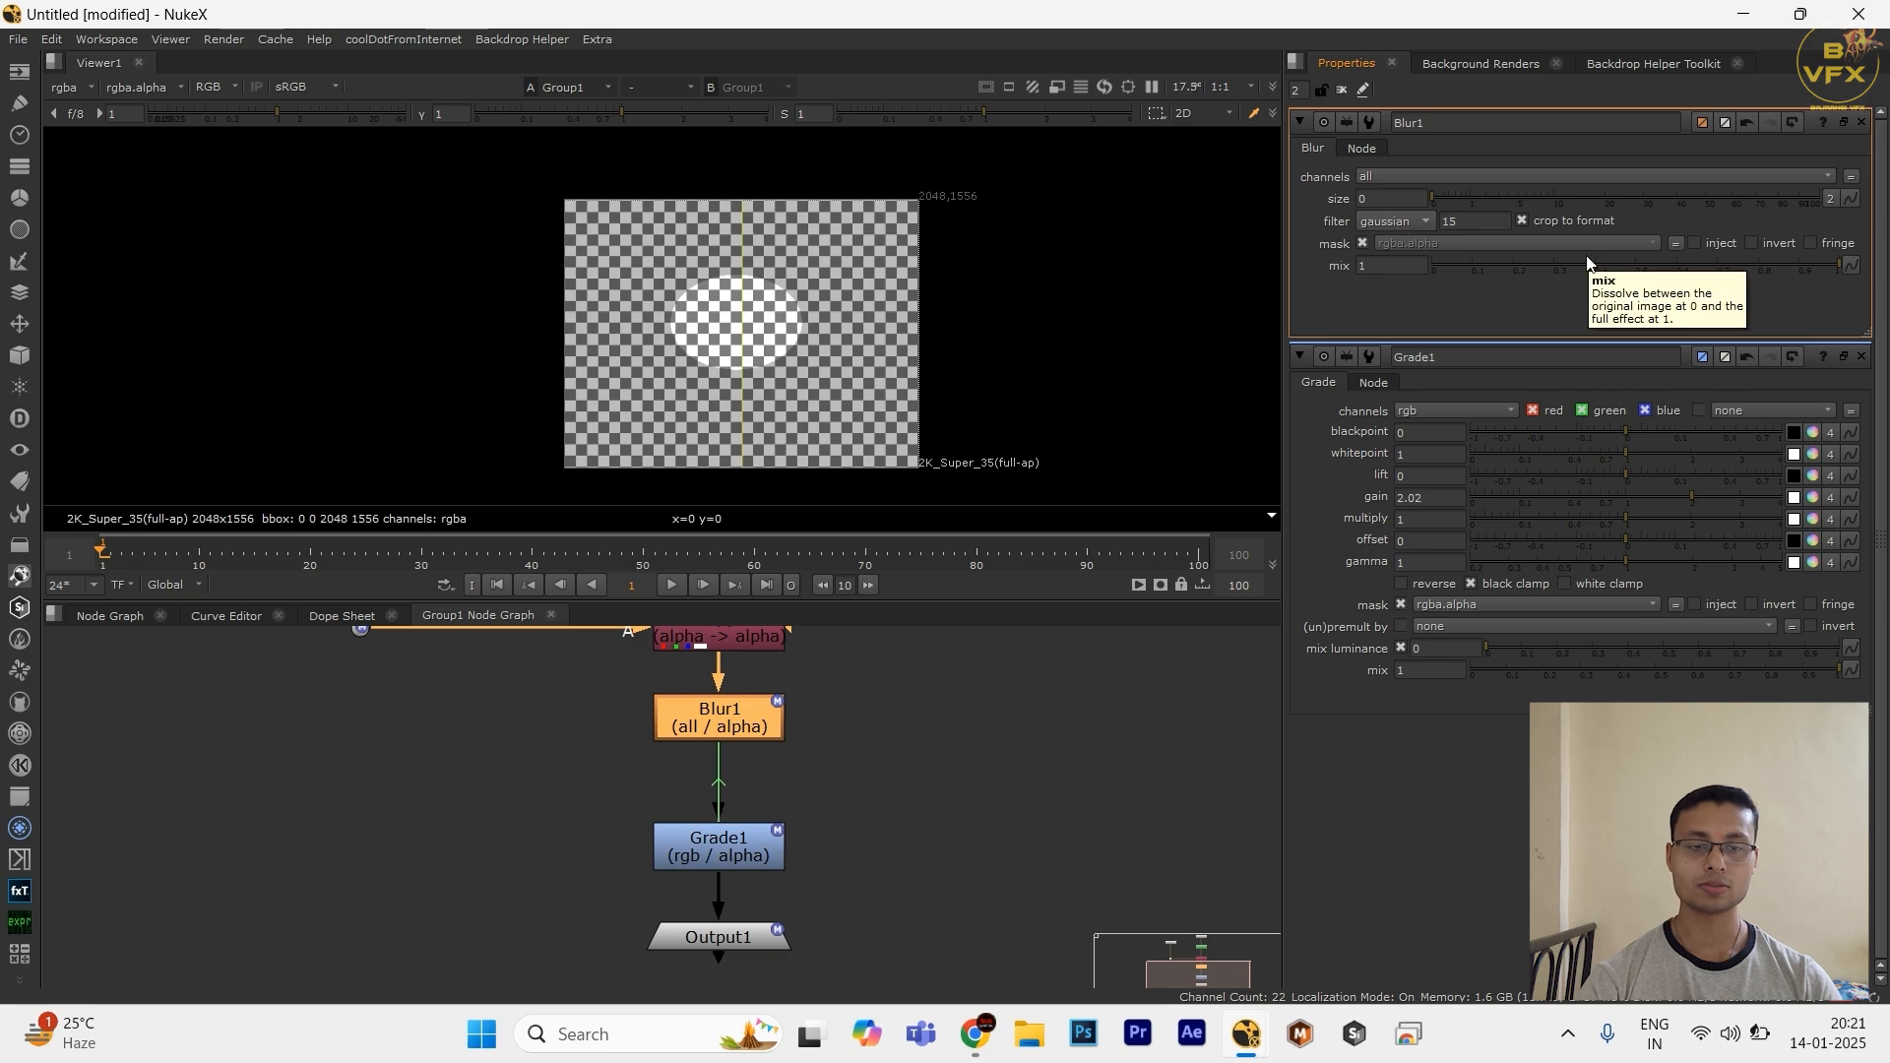
Step: Open Group1's properties from the main node graph with the panel limit set to 1, and reset its knobs to default
{"action": "left_click", "coordinate": [87, 614]}
{"action": "double_click", "coordinate": [904, 844]}
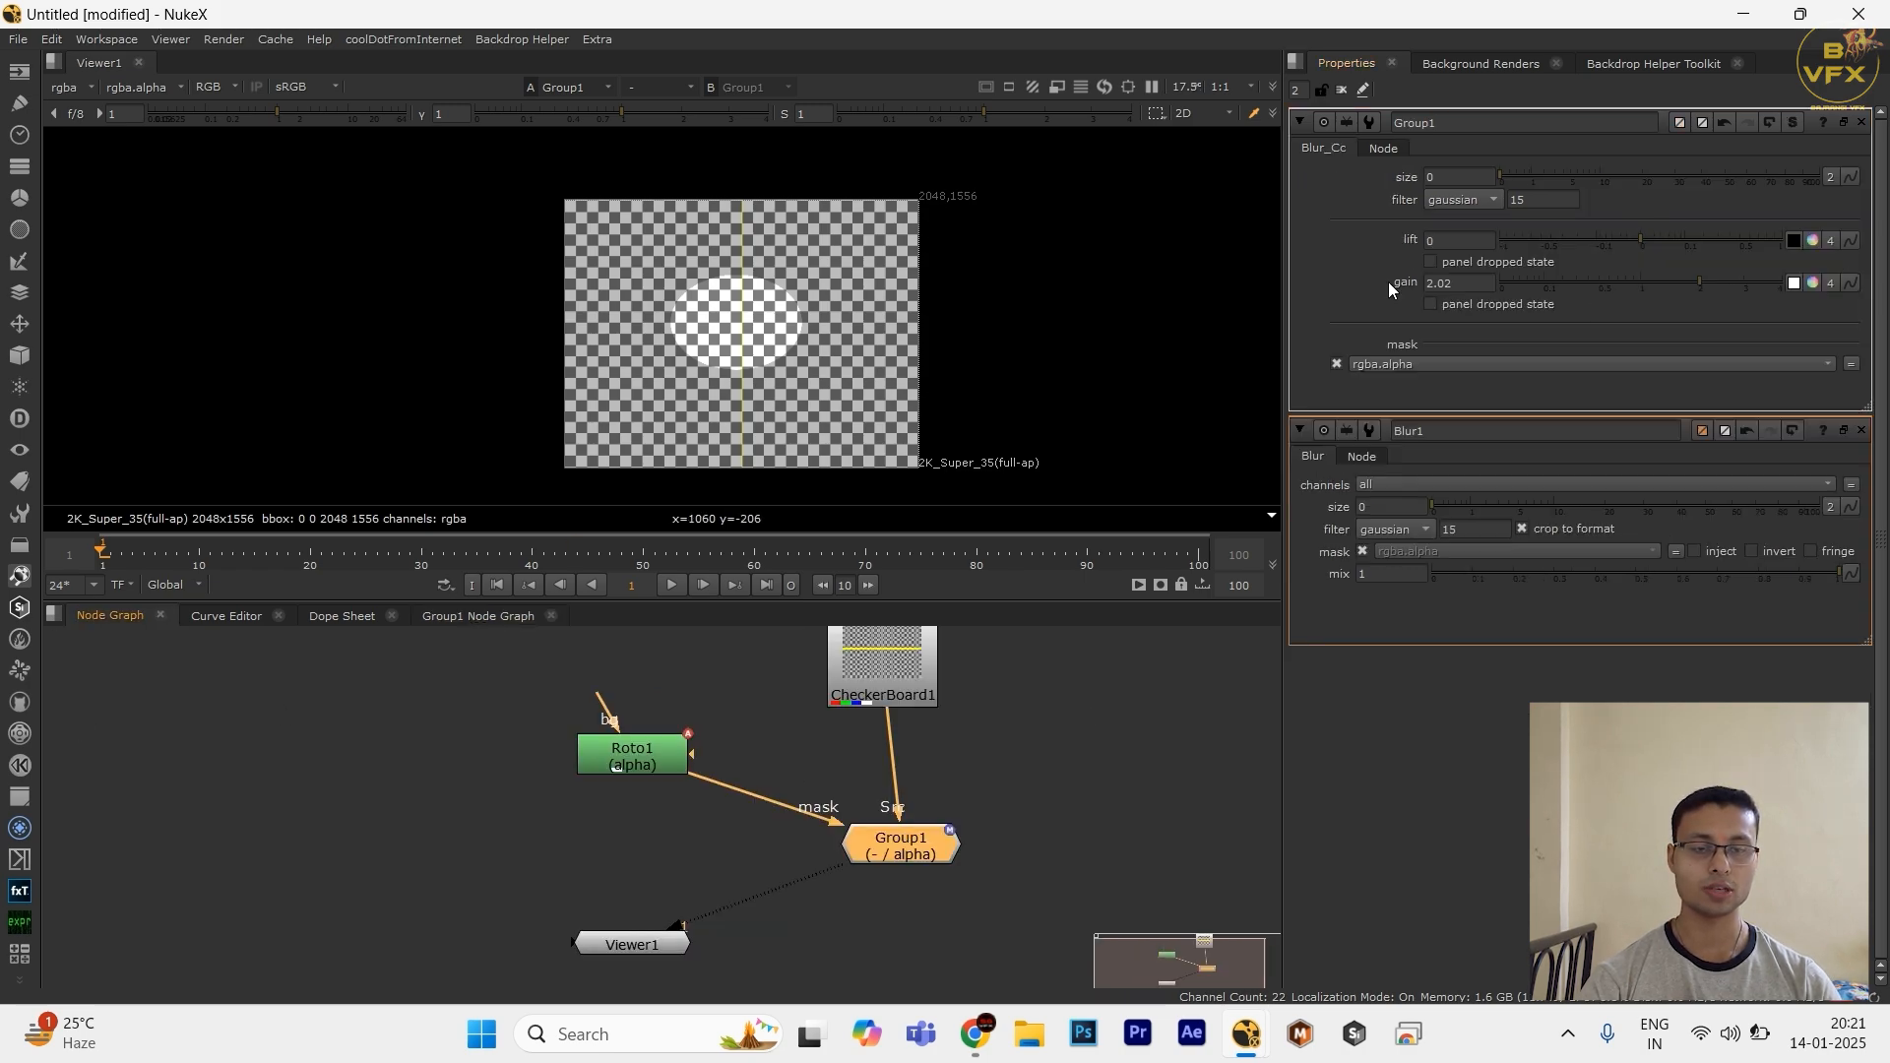
{"action": "double_click", "coordinate": [1296, 90]}
{"action": "type", "text": "1"}
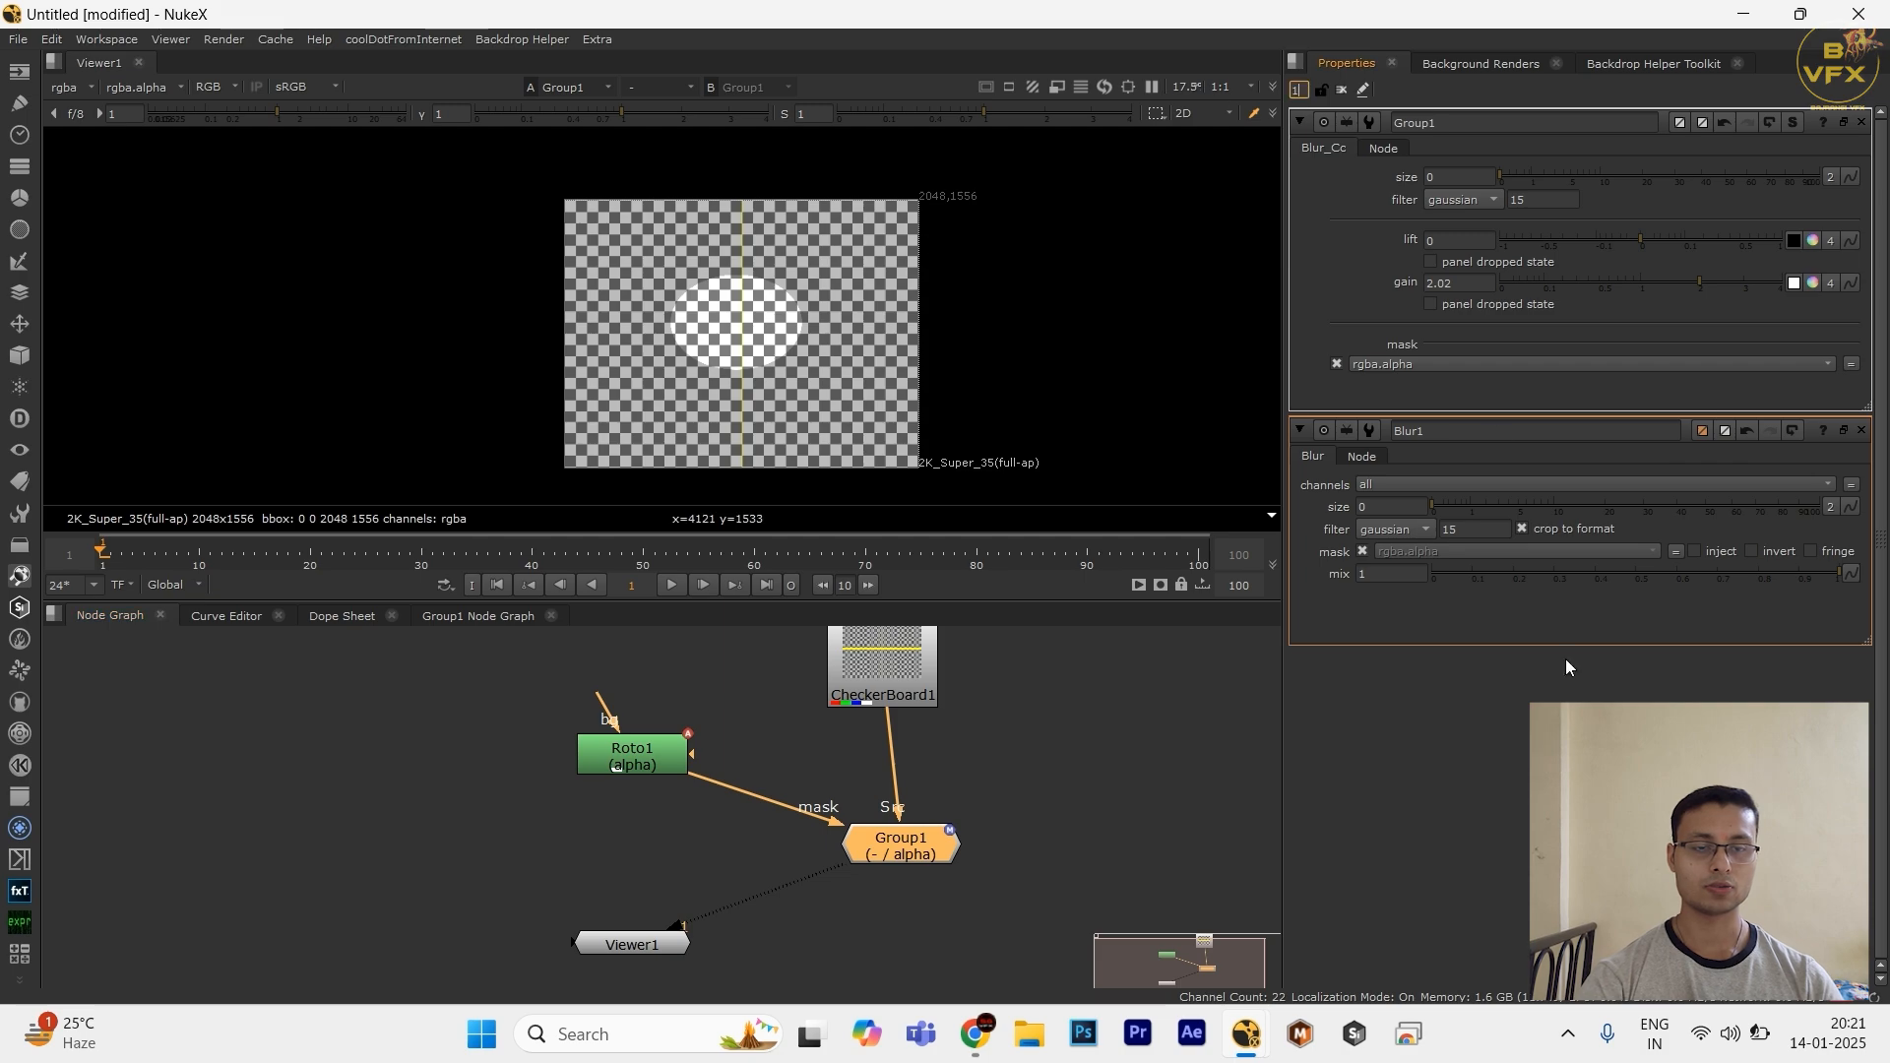
{"action": "key", "text": "Return"}
{"action": "left_click", "coordinate": [1433, 360]}
{"action": "left_click", "coordinate": [1433, 382]}
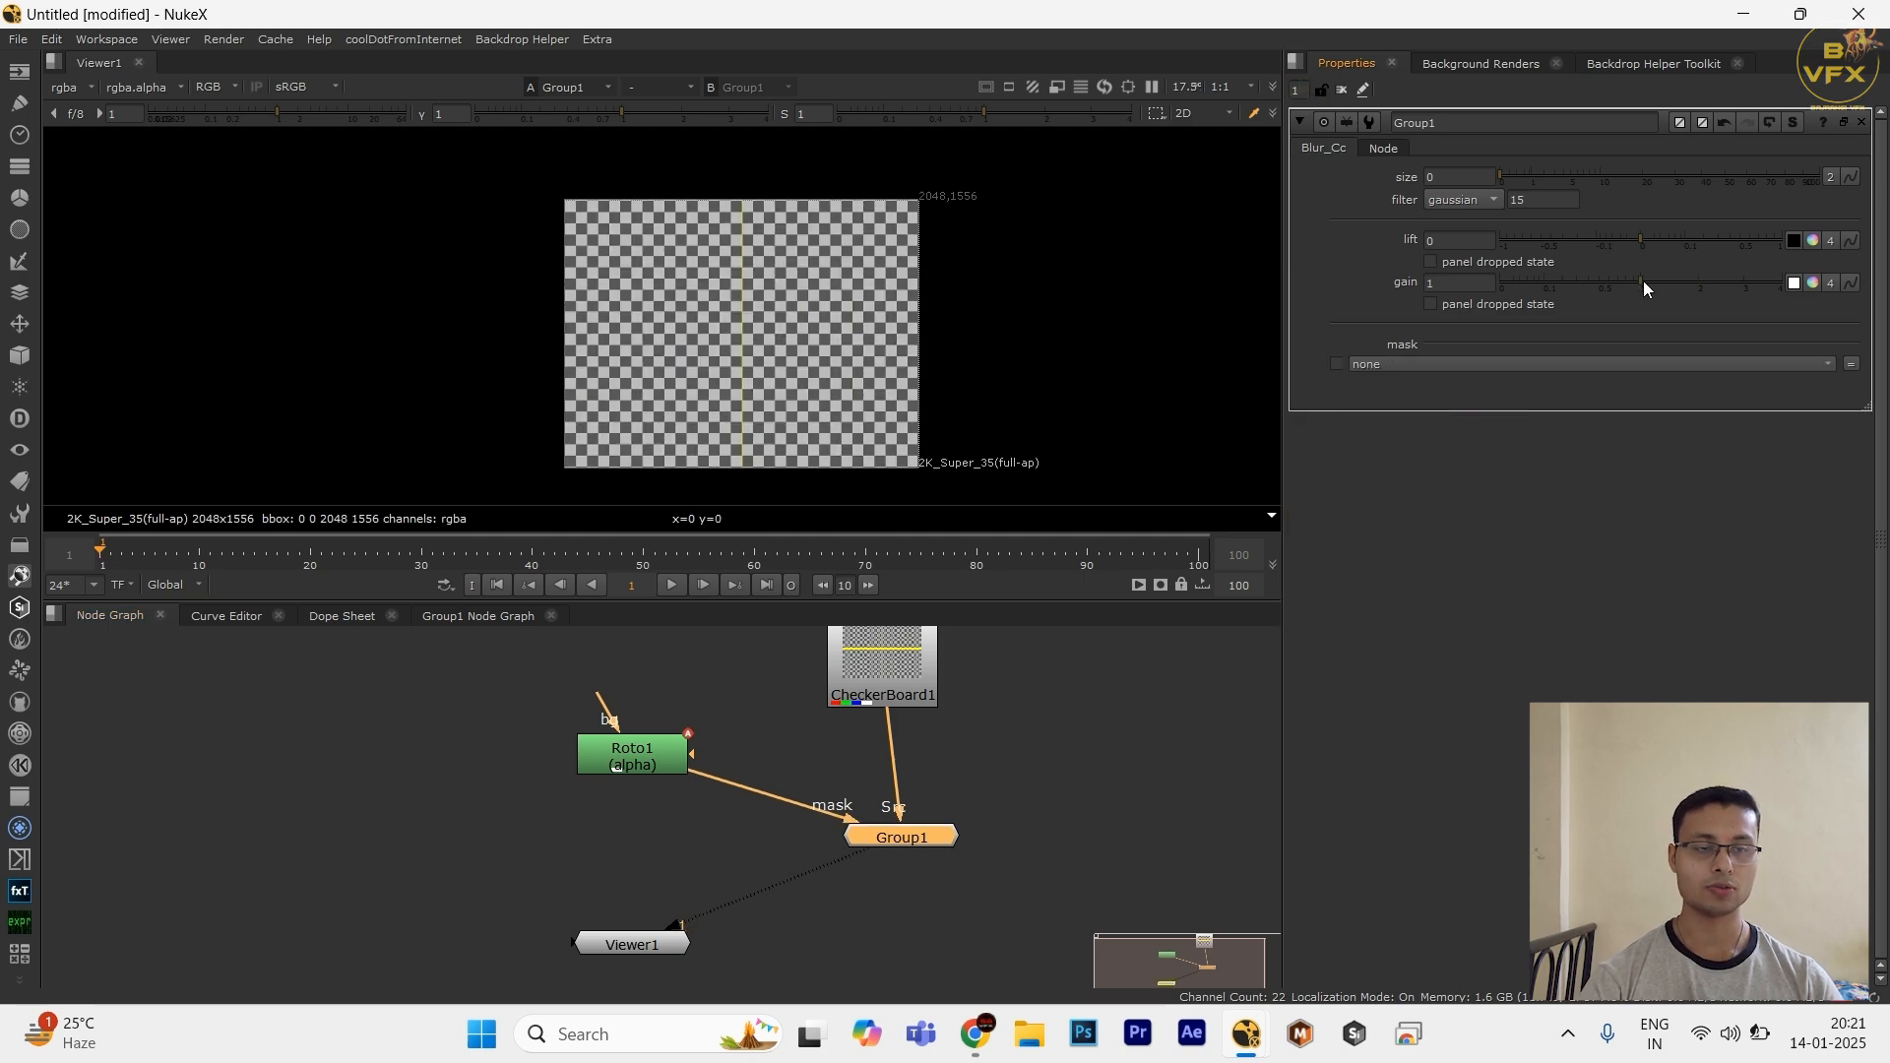
Step: Test Group1 with gain 1.9, mask channel rgba.alpha and blur size 46, and set its knobs back to default
{"action": "left_click_drag", "start_coordinate": [1644, 283], "coordinate": [1693, 273]}
{"action": "left_click", "coordinate": [1605, 362]}
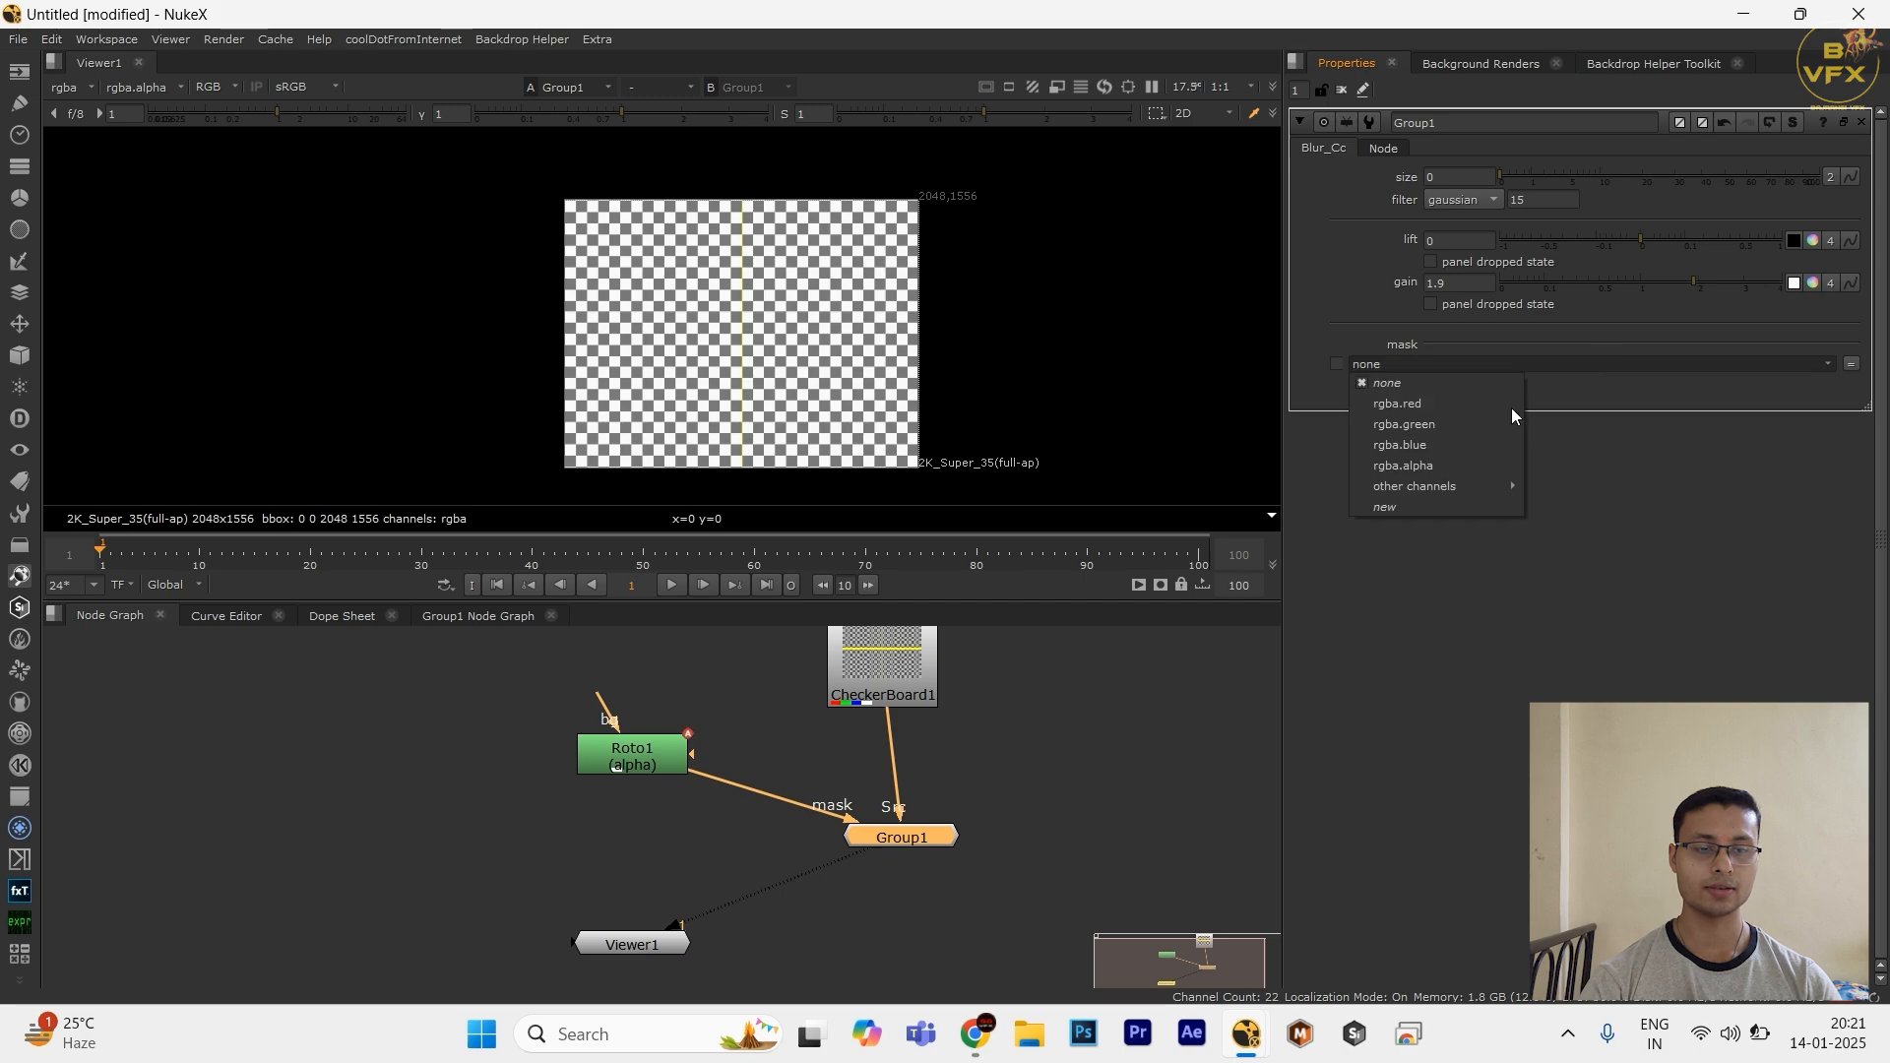
{"action": "left_click", "coordinate": [1456, 460]}
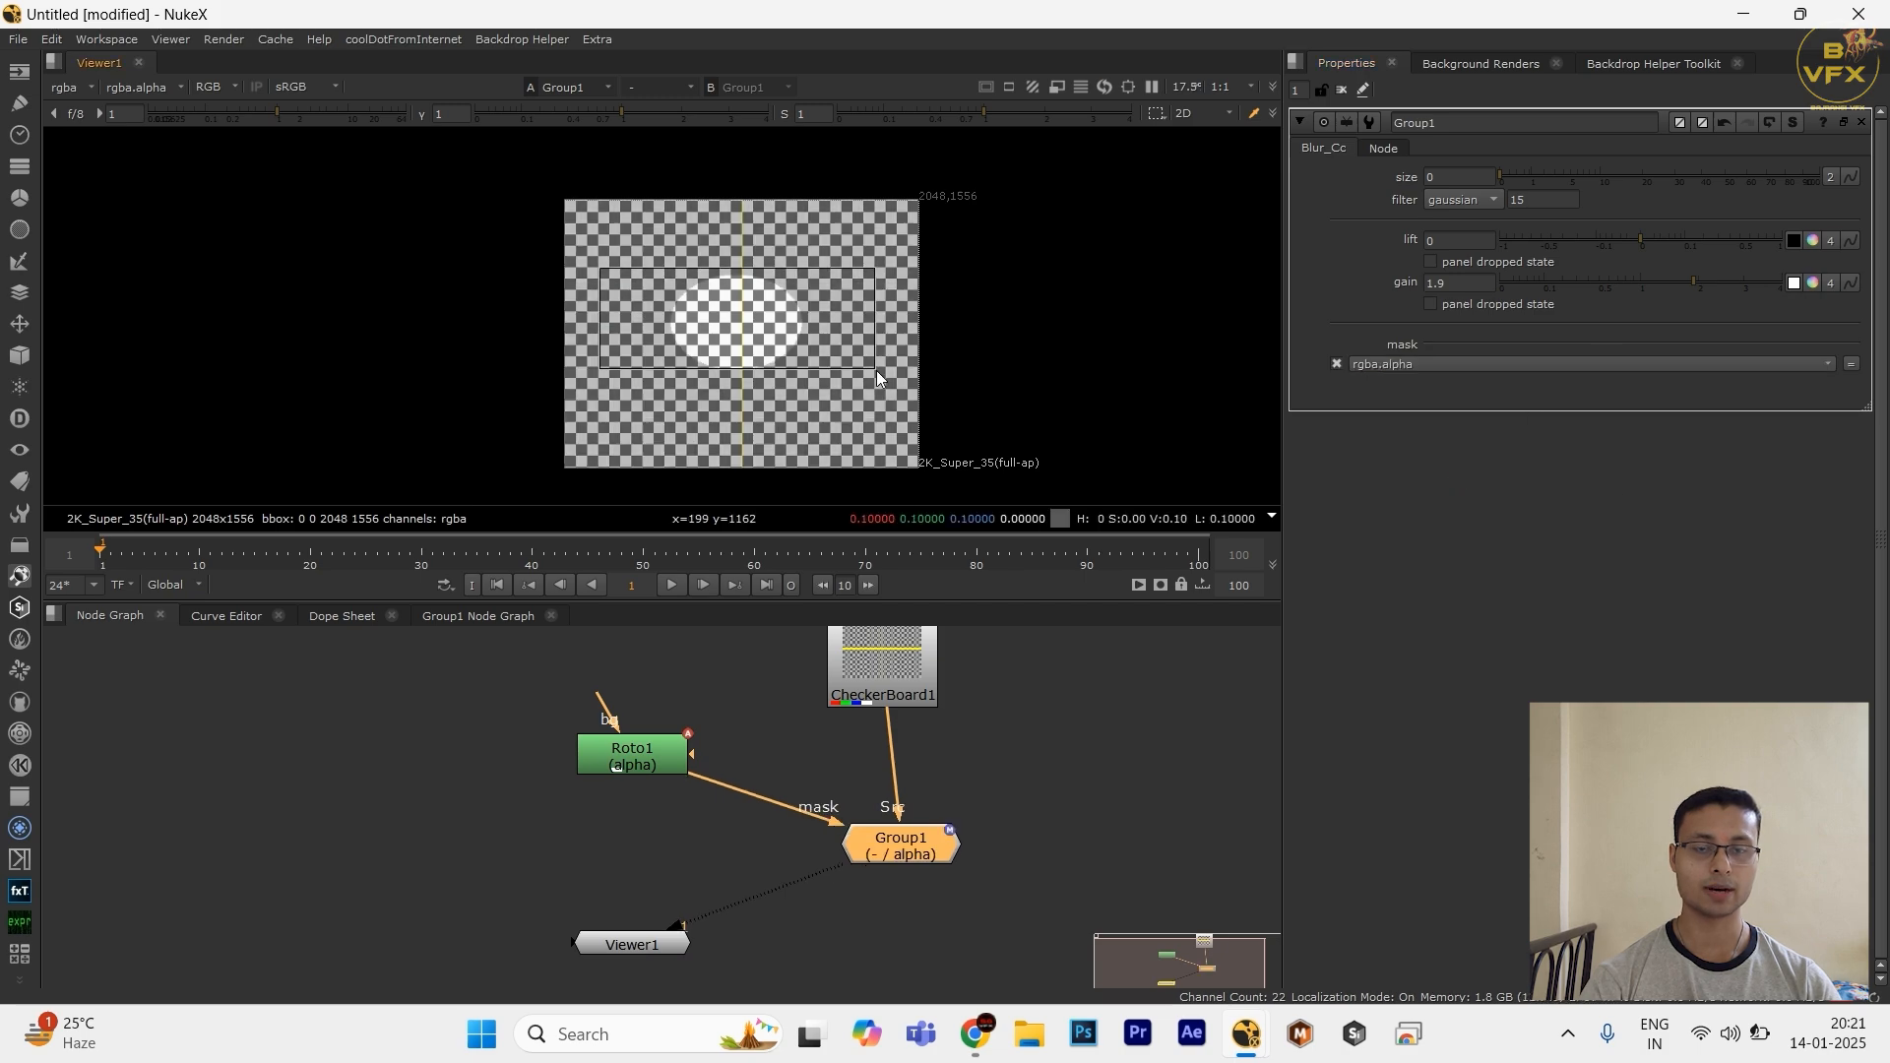
{"action": "left_click_drag", "start_coordinate": [1551, 169], "coordinate": [1716, 203]}
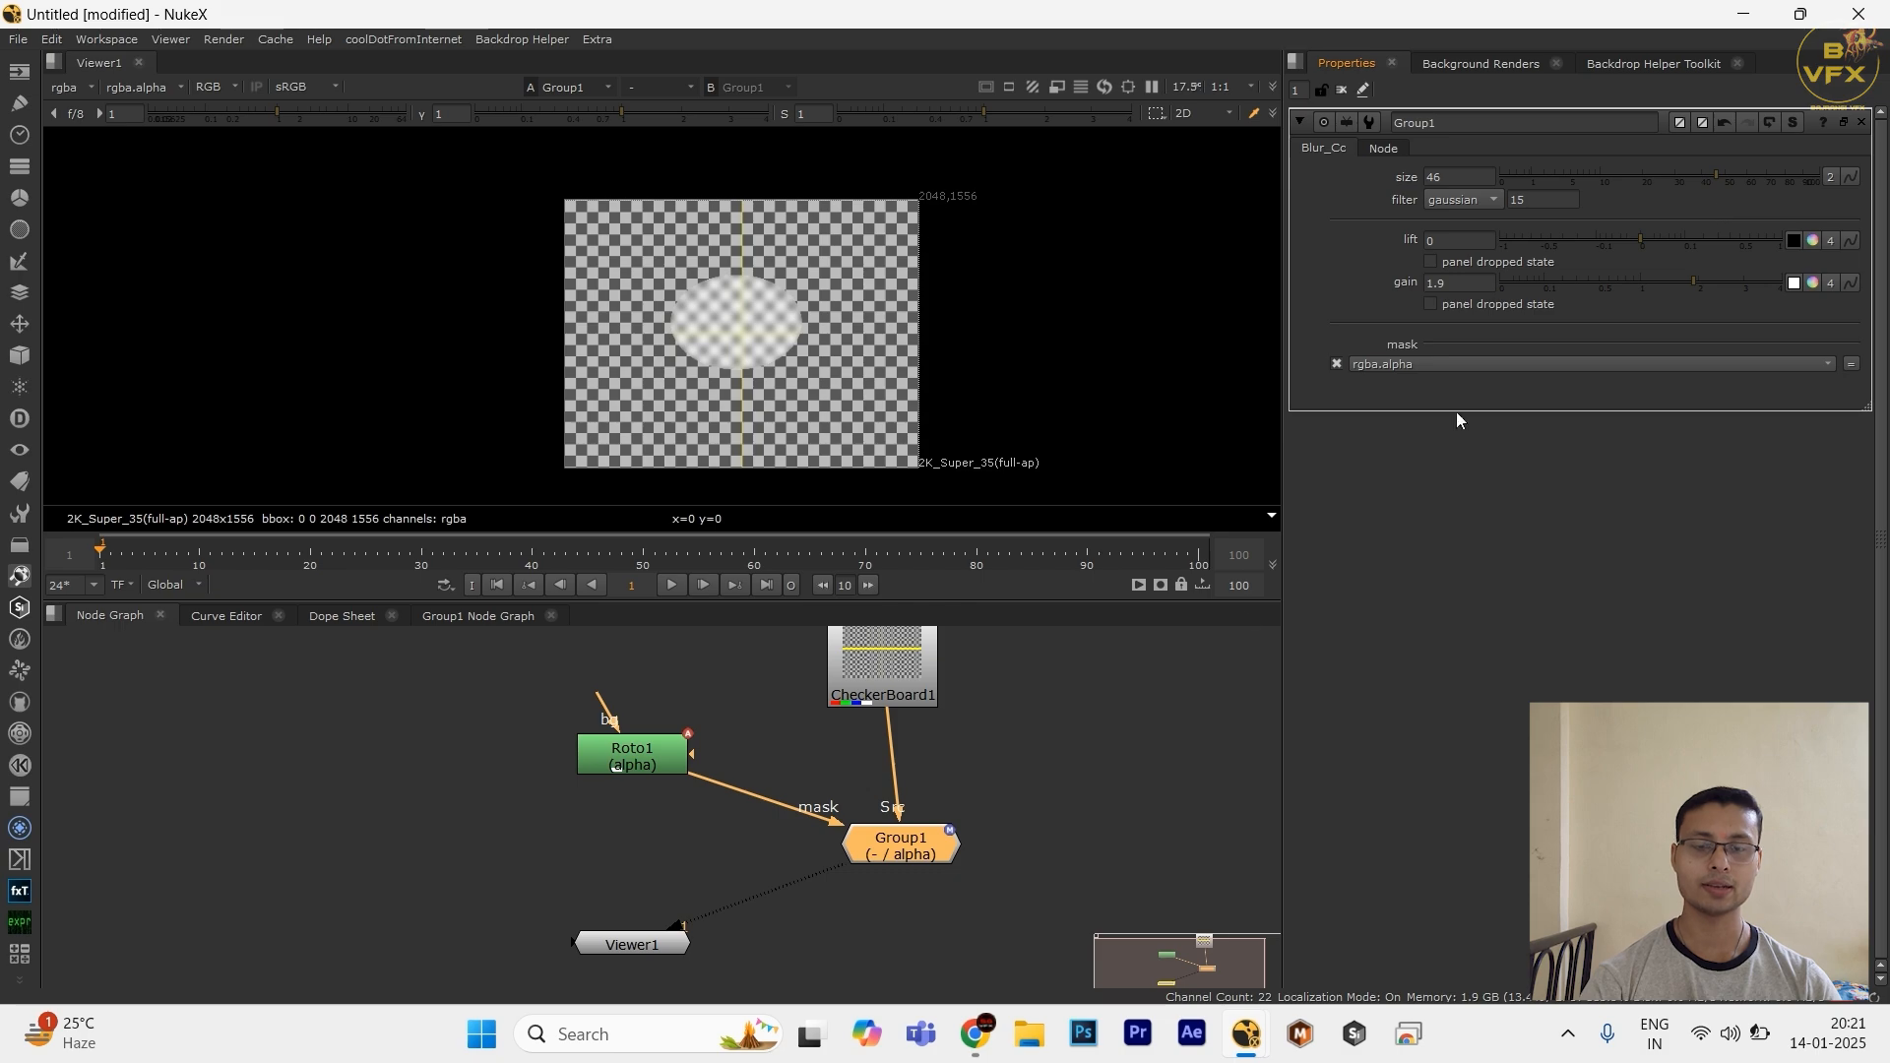
{"action": "right_click", "coordinate": [1327, 266]}
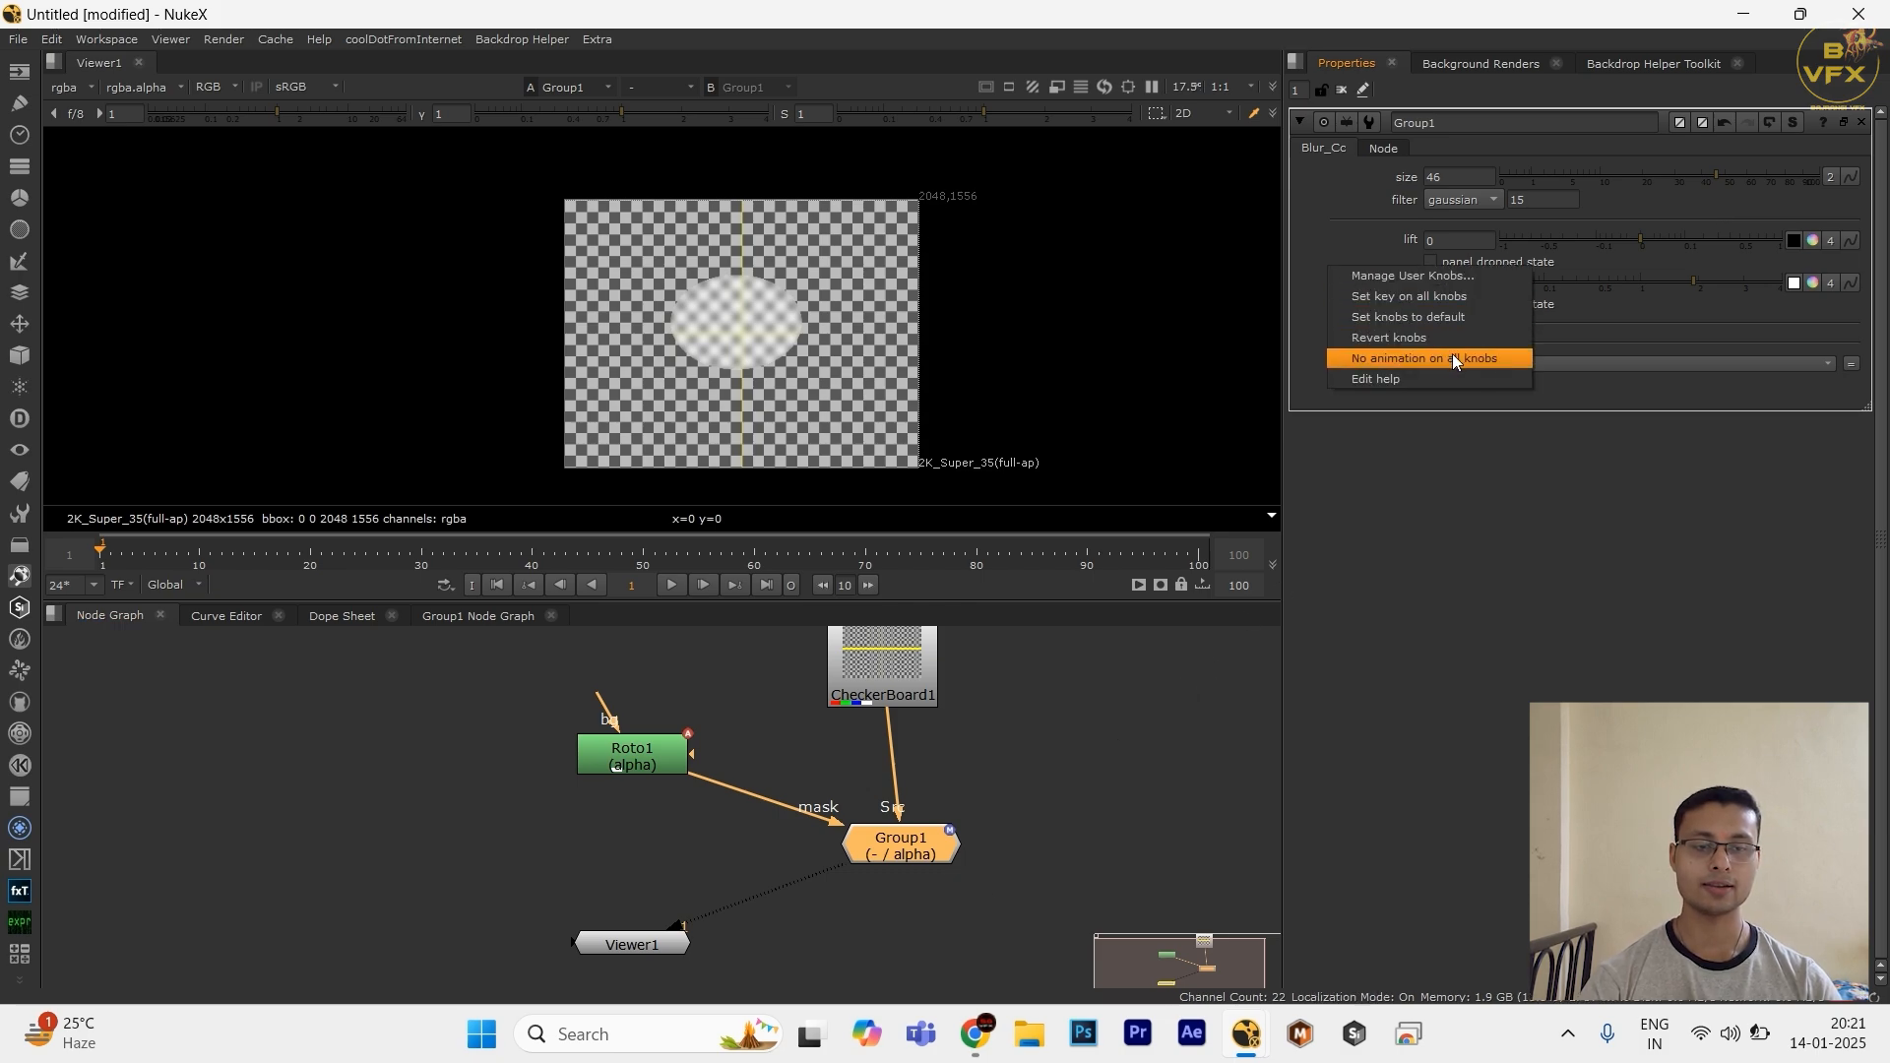
{"action": "left_click", "coordinate": [1480, 316]}
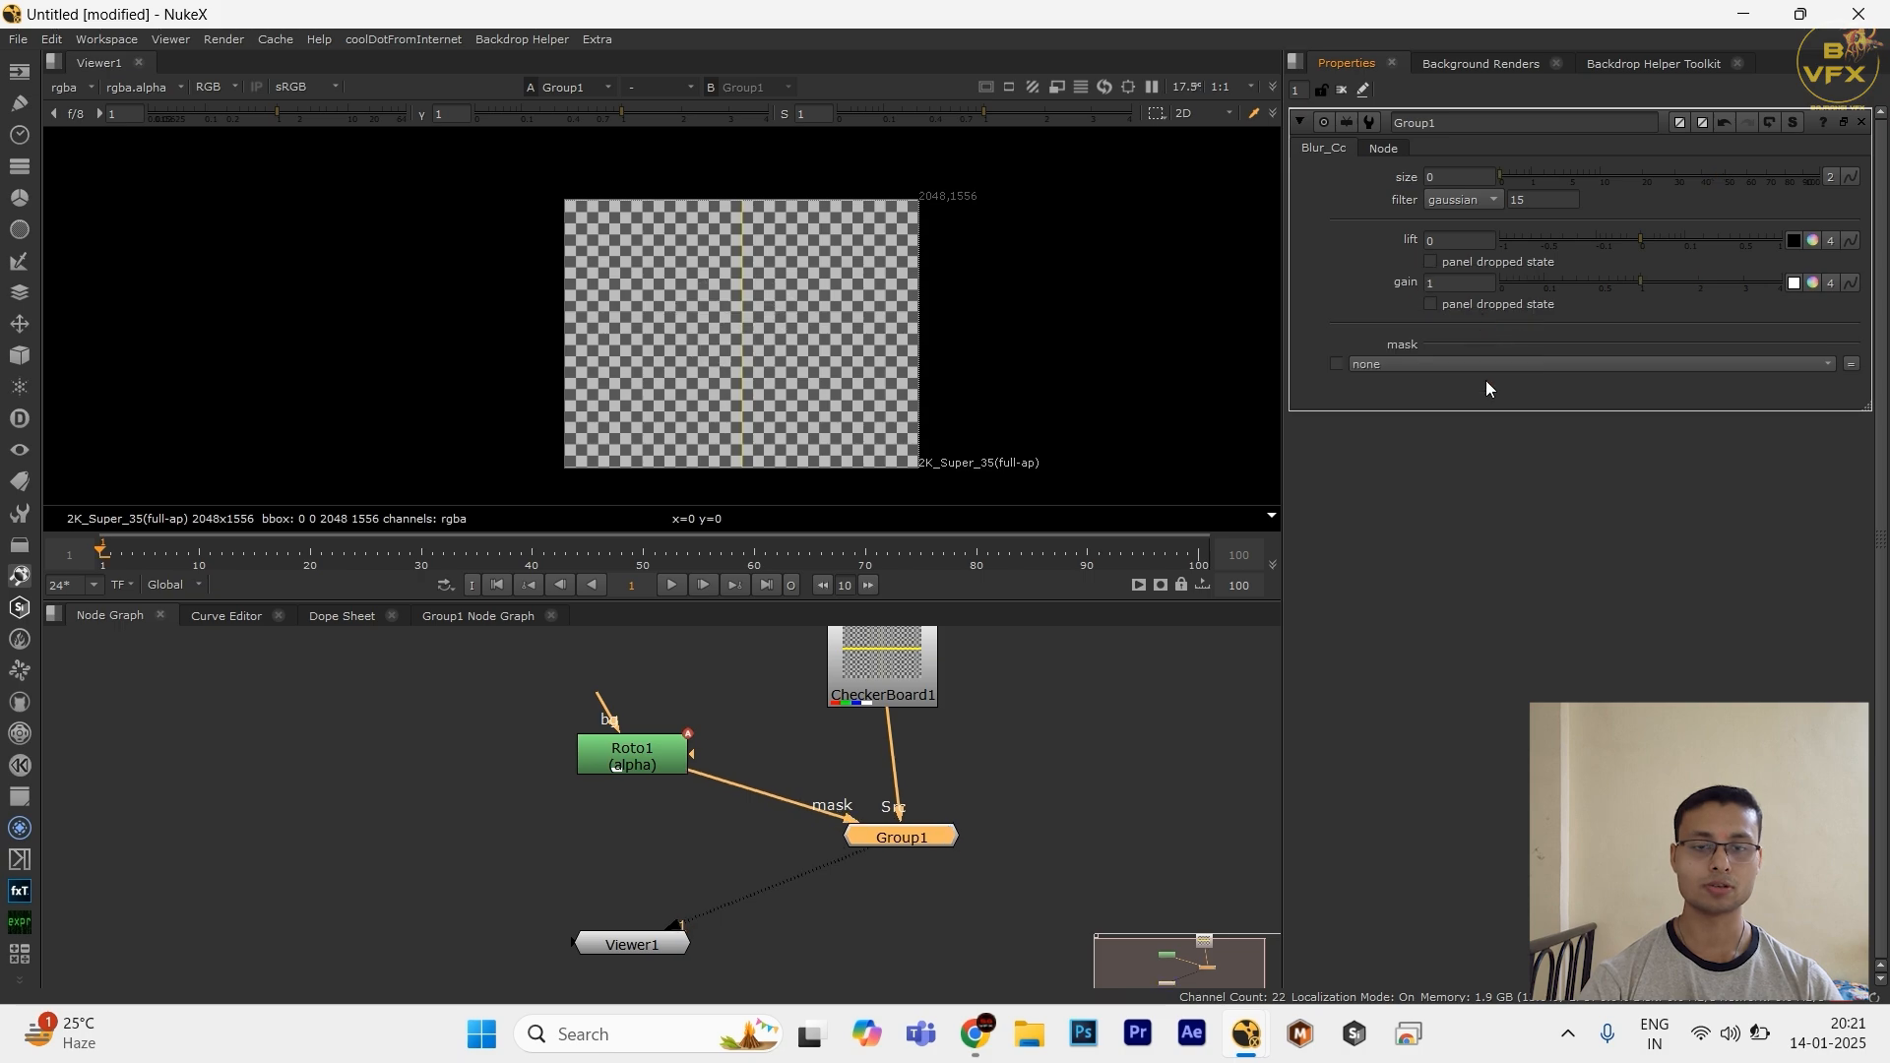
Step: Set Group1's blur size to 23.5, gain to 1.6 and mask channel to rgba.alpha, and inspect the masked ellipse
{"action": "left_click", "coordinate": [1570, 177]}
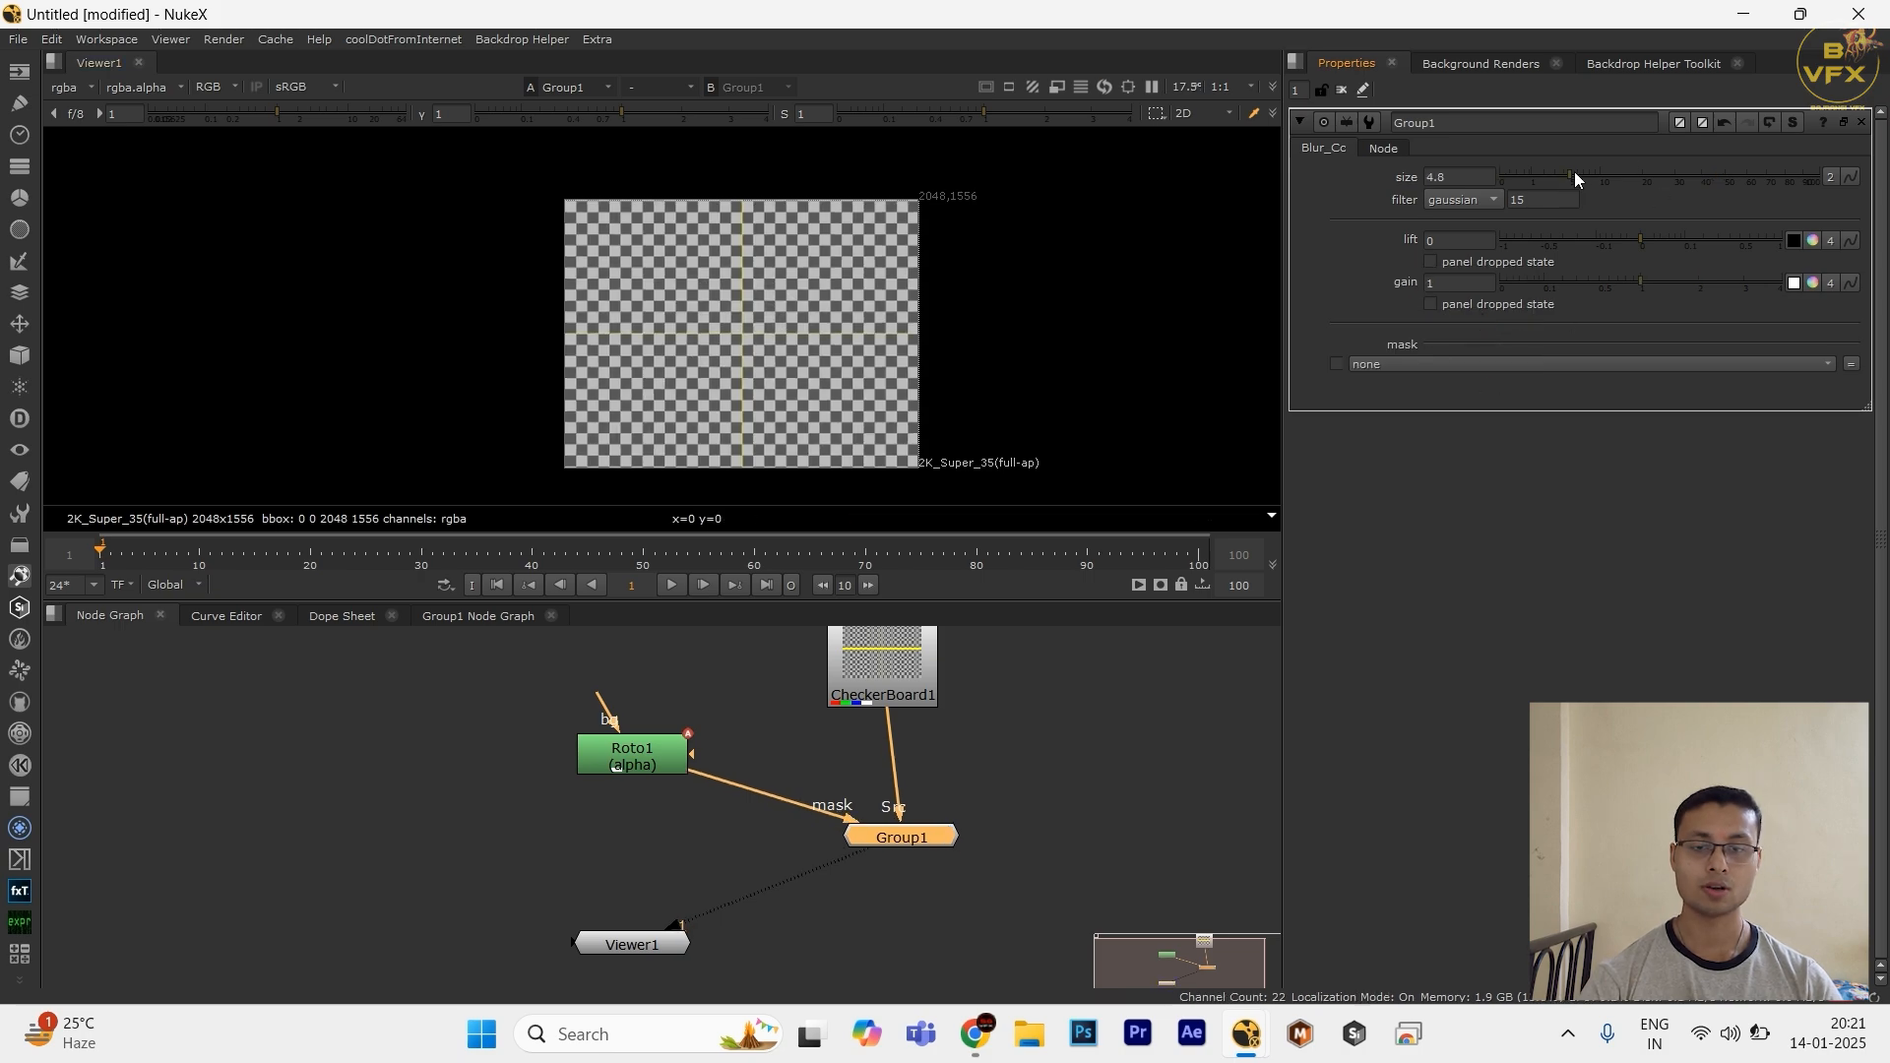
{"action": "left_click_drag", "start_coordinate": [1575, 171], "coordinate": [1656, 184]}
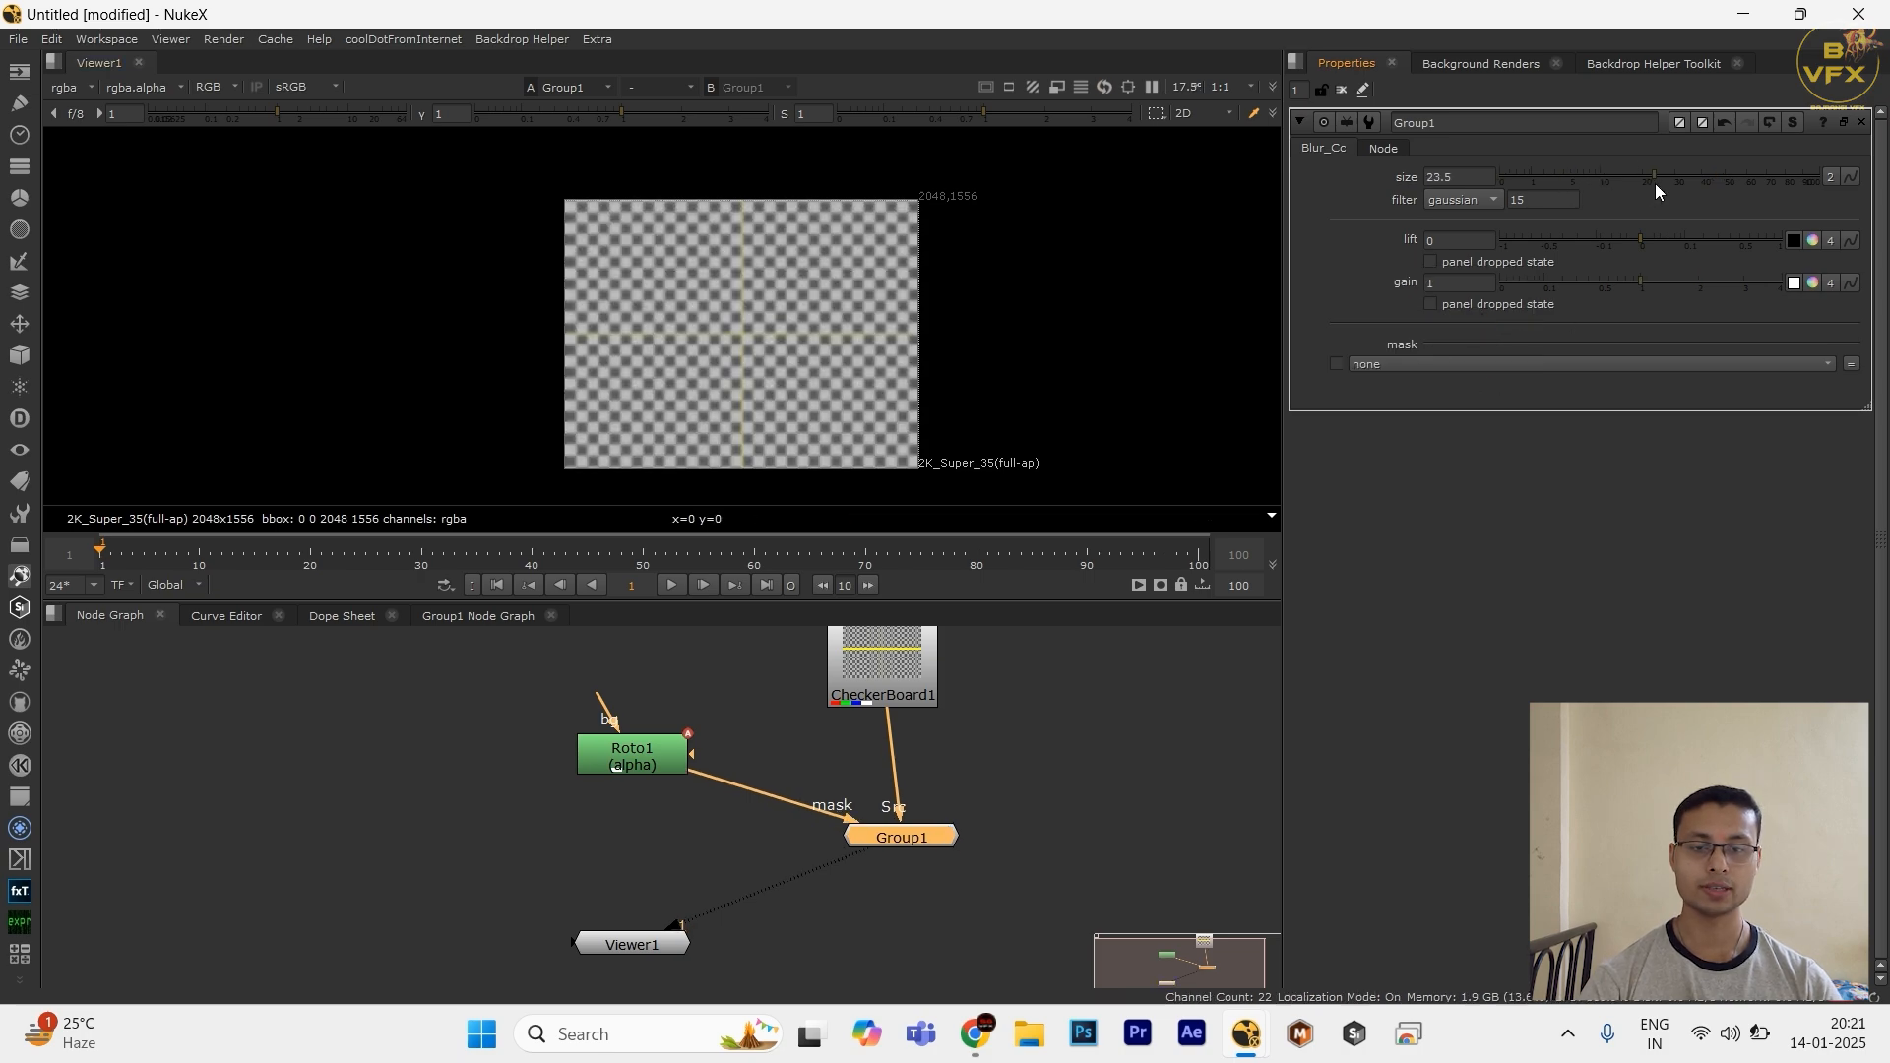
{"action": "left_click", "coordinate": [1677, 285]}
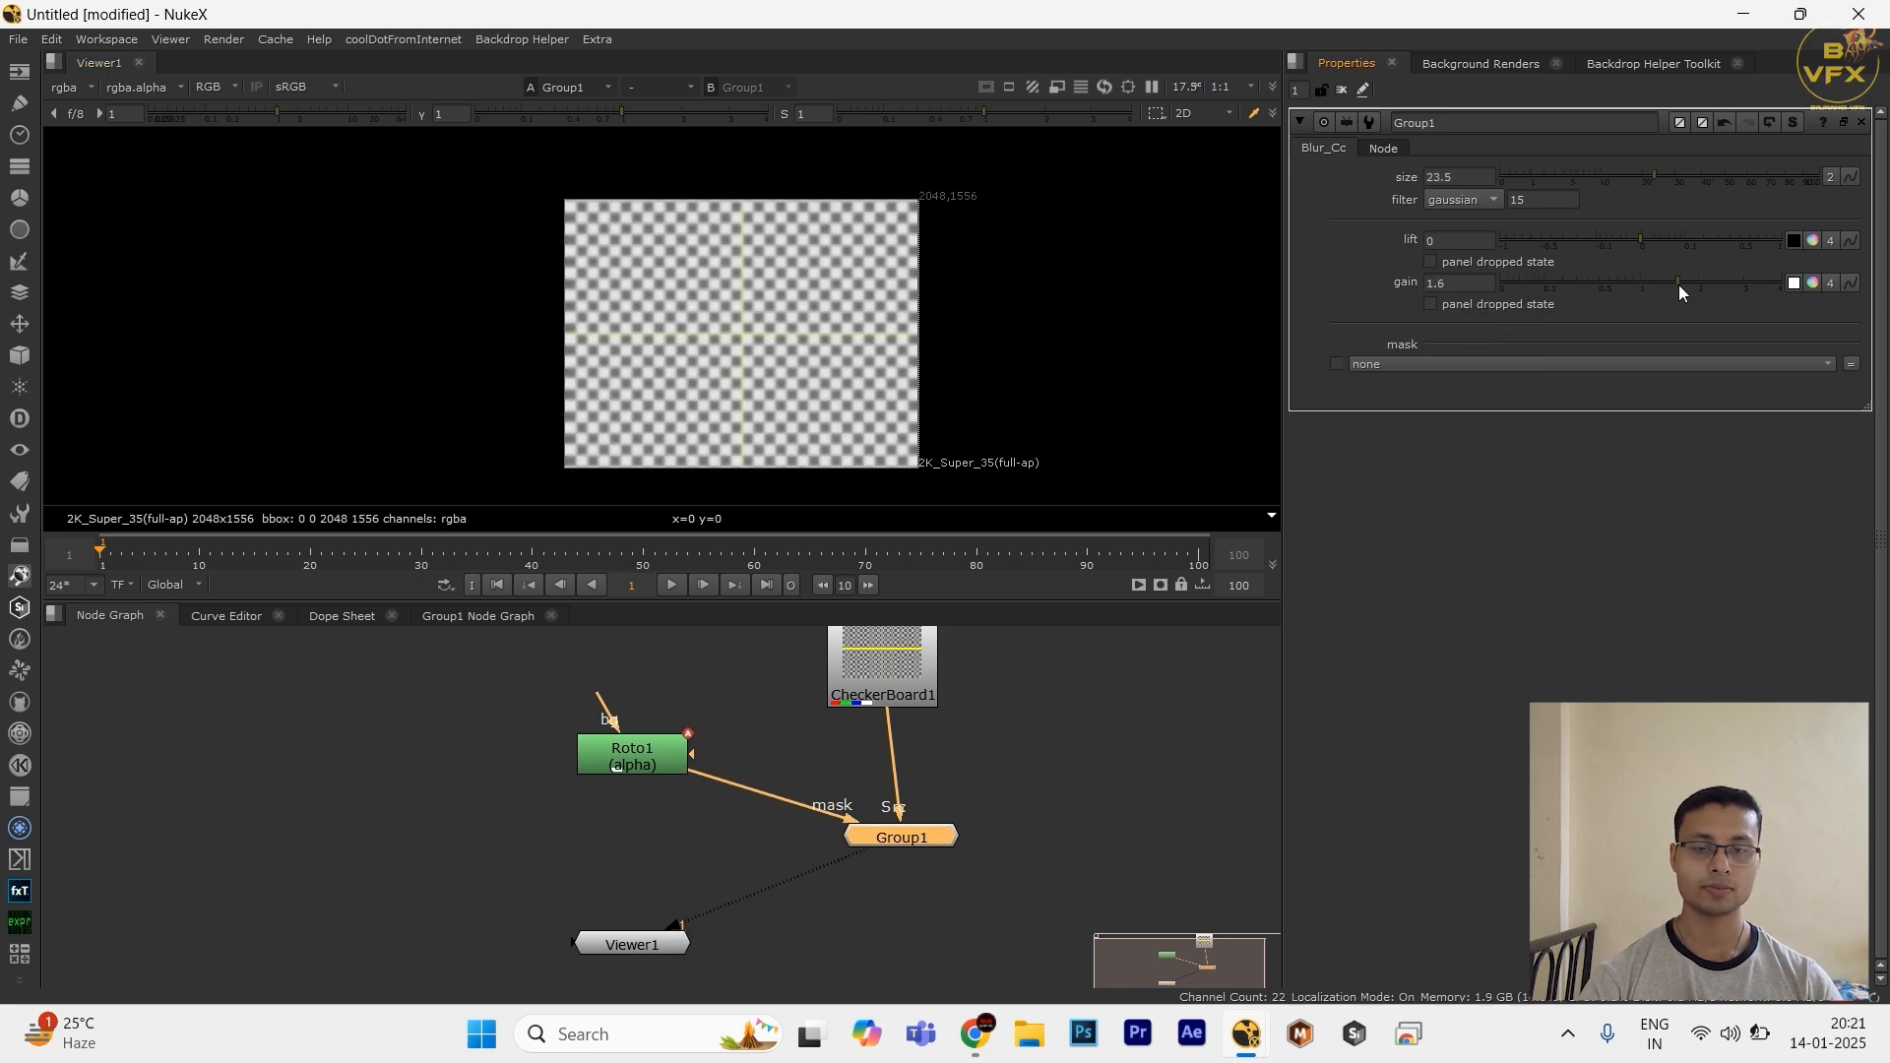
{"action": "left_click", "coordinate": [1476, 366]}
{"action": "left_click", "coordinate": [1448, 463]}
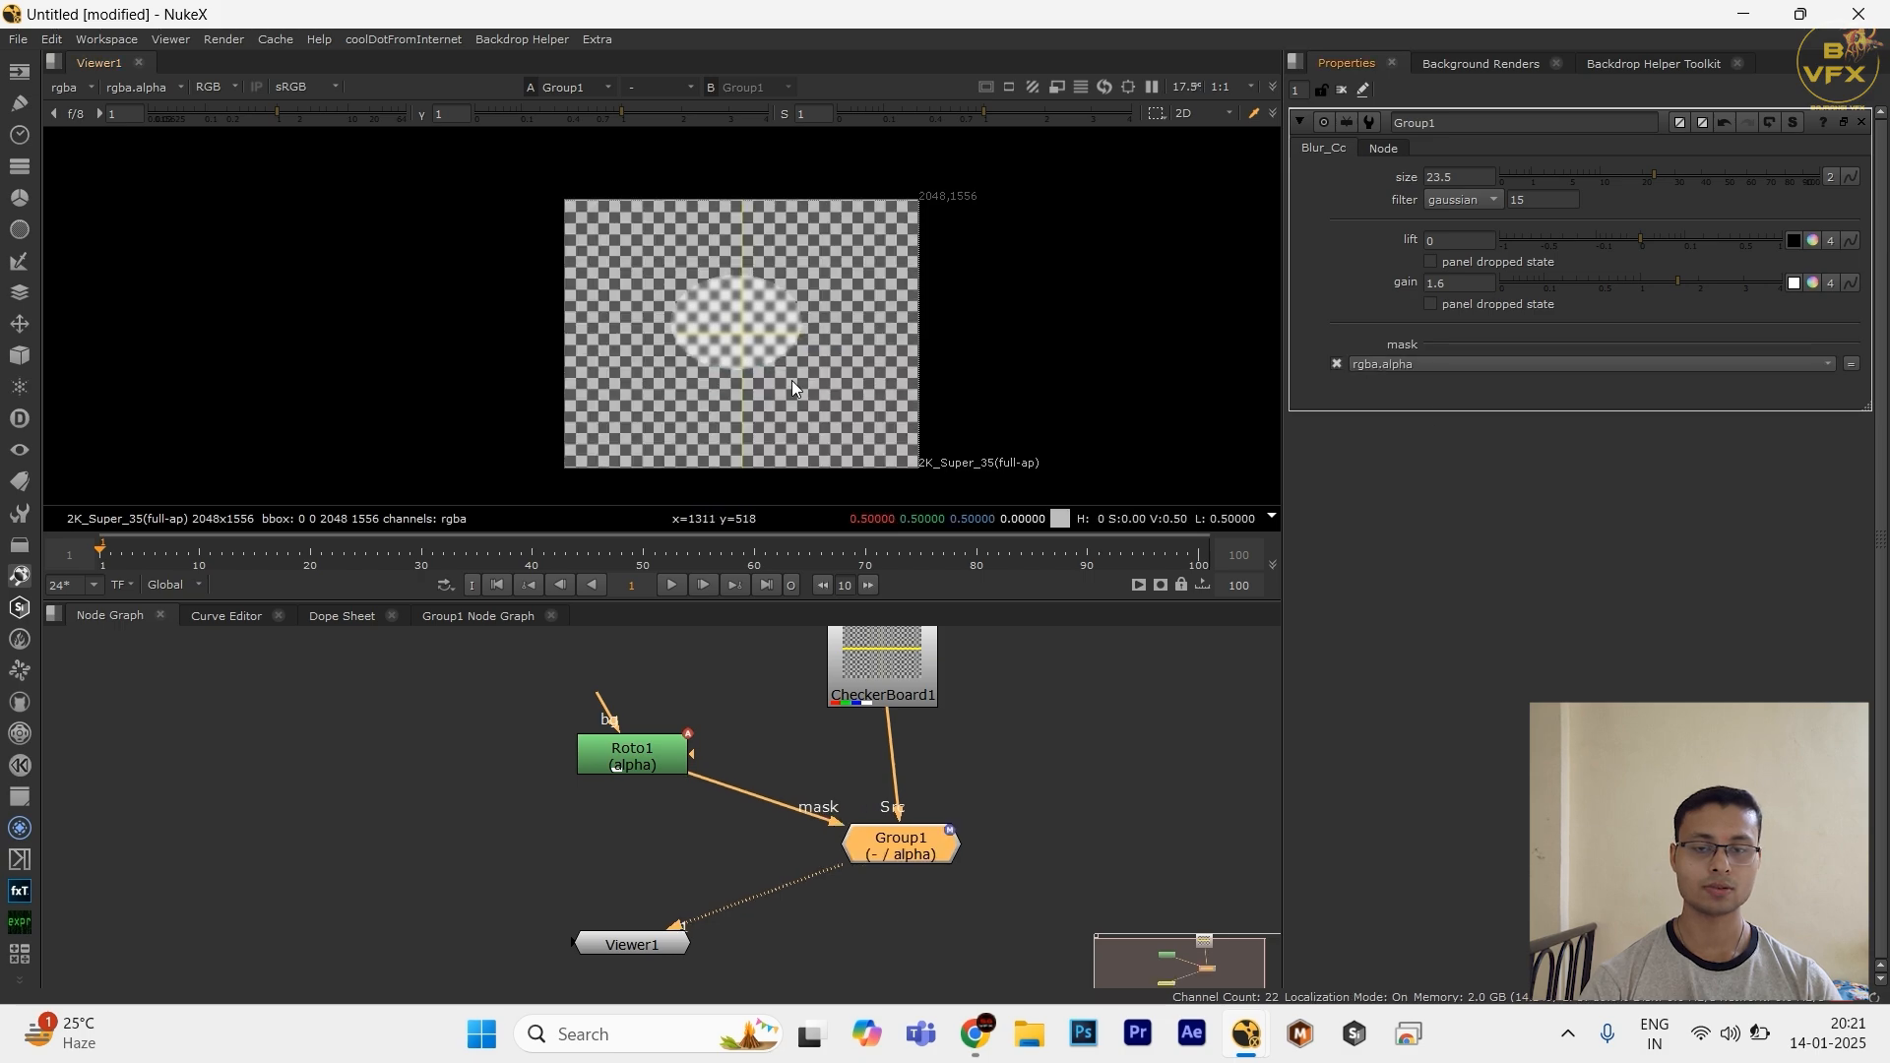
{"action": "scroll", "coordinate": [726, 306], "scroll_direction": "up", "scroll_amount": 4}
{"action": "left_click_drag", "start_coordinate": [1043, 192], "coordinate": [685, 344]}
Step: Compare the mask settings of Blur1 and Grade1 inside Group1's internal graph while the group's mask is active
{"action": "left_click", "coordinate": [433, 616]}
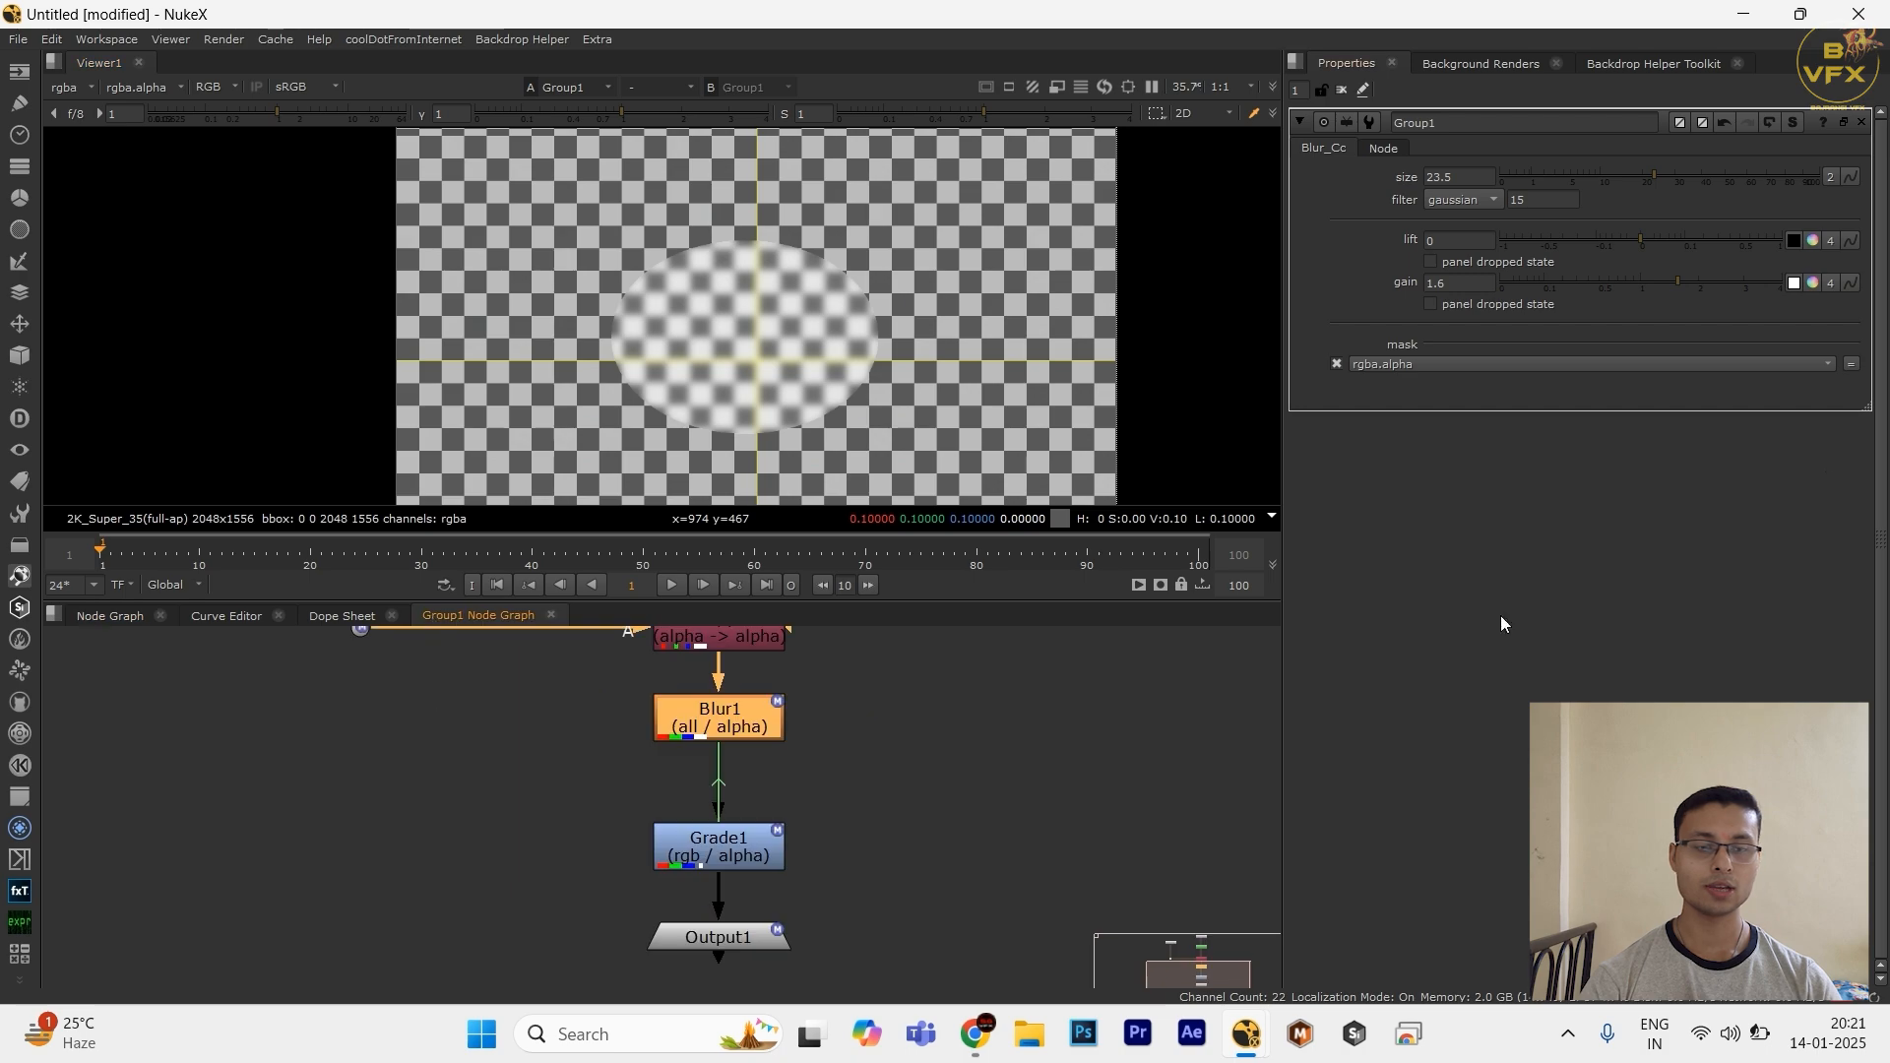
{"action": "left_click", "coordinate": [780, 846]}
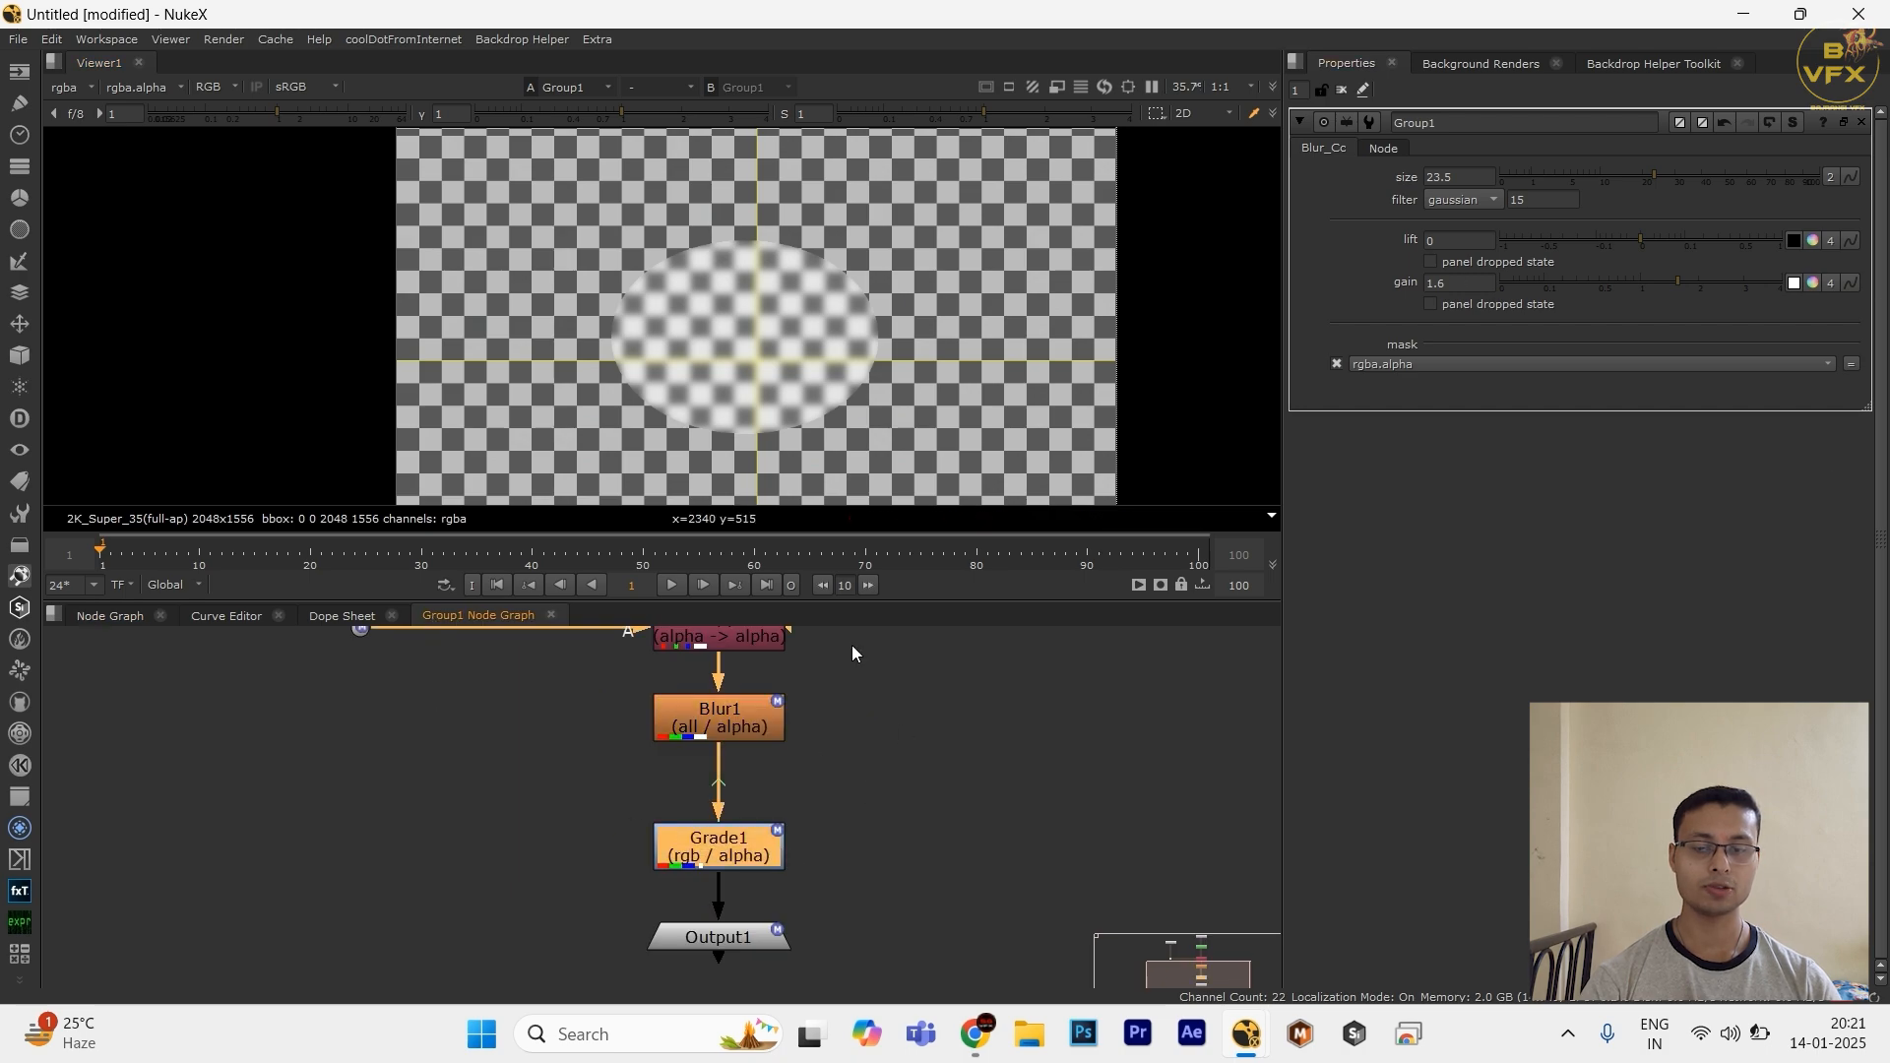
{"action": "left_click", "coordinate": [731, 725]}
{"action": "double_click", "coordinate": [730, 725]}
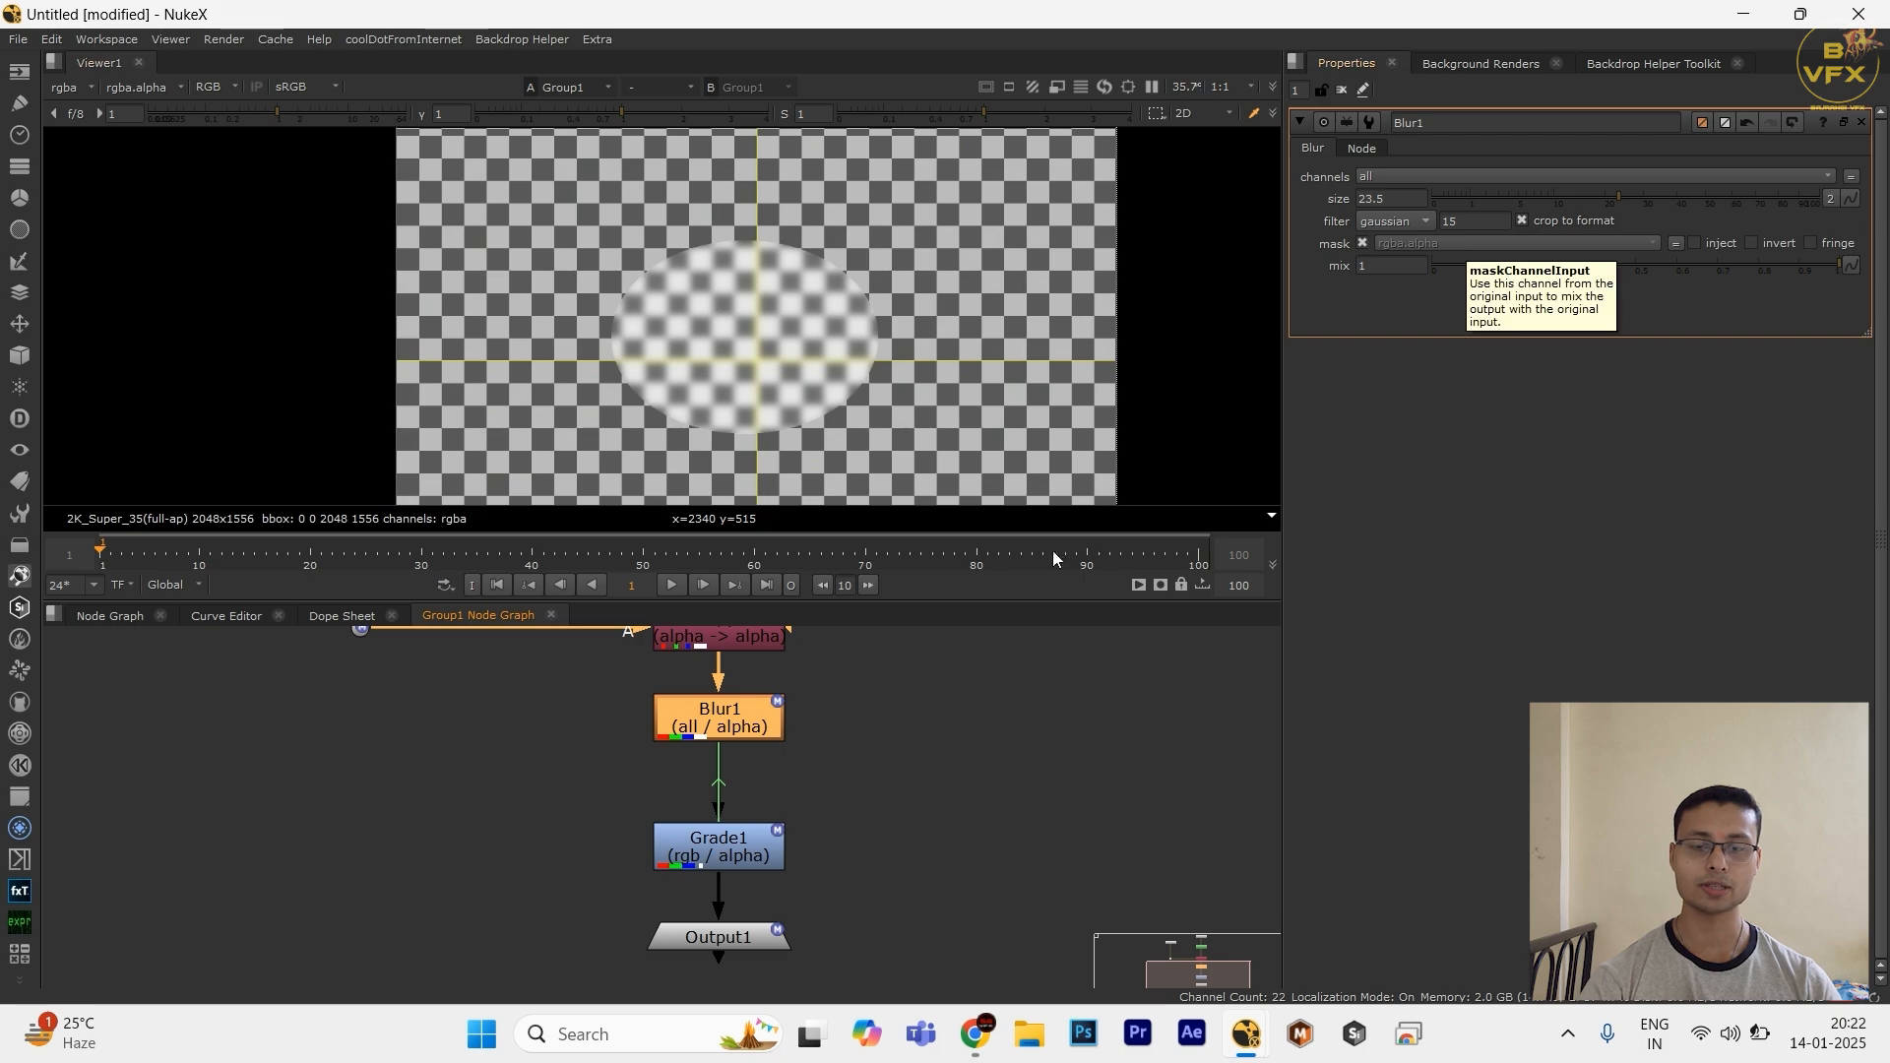
{"action": "double_click", "coordinate": [750, 853]}
{"action": "left_click", "coordinate": [753, 722]}
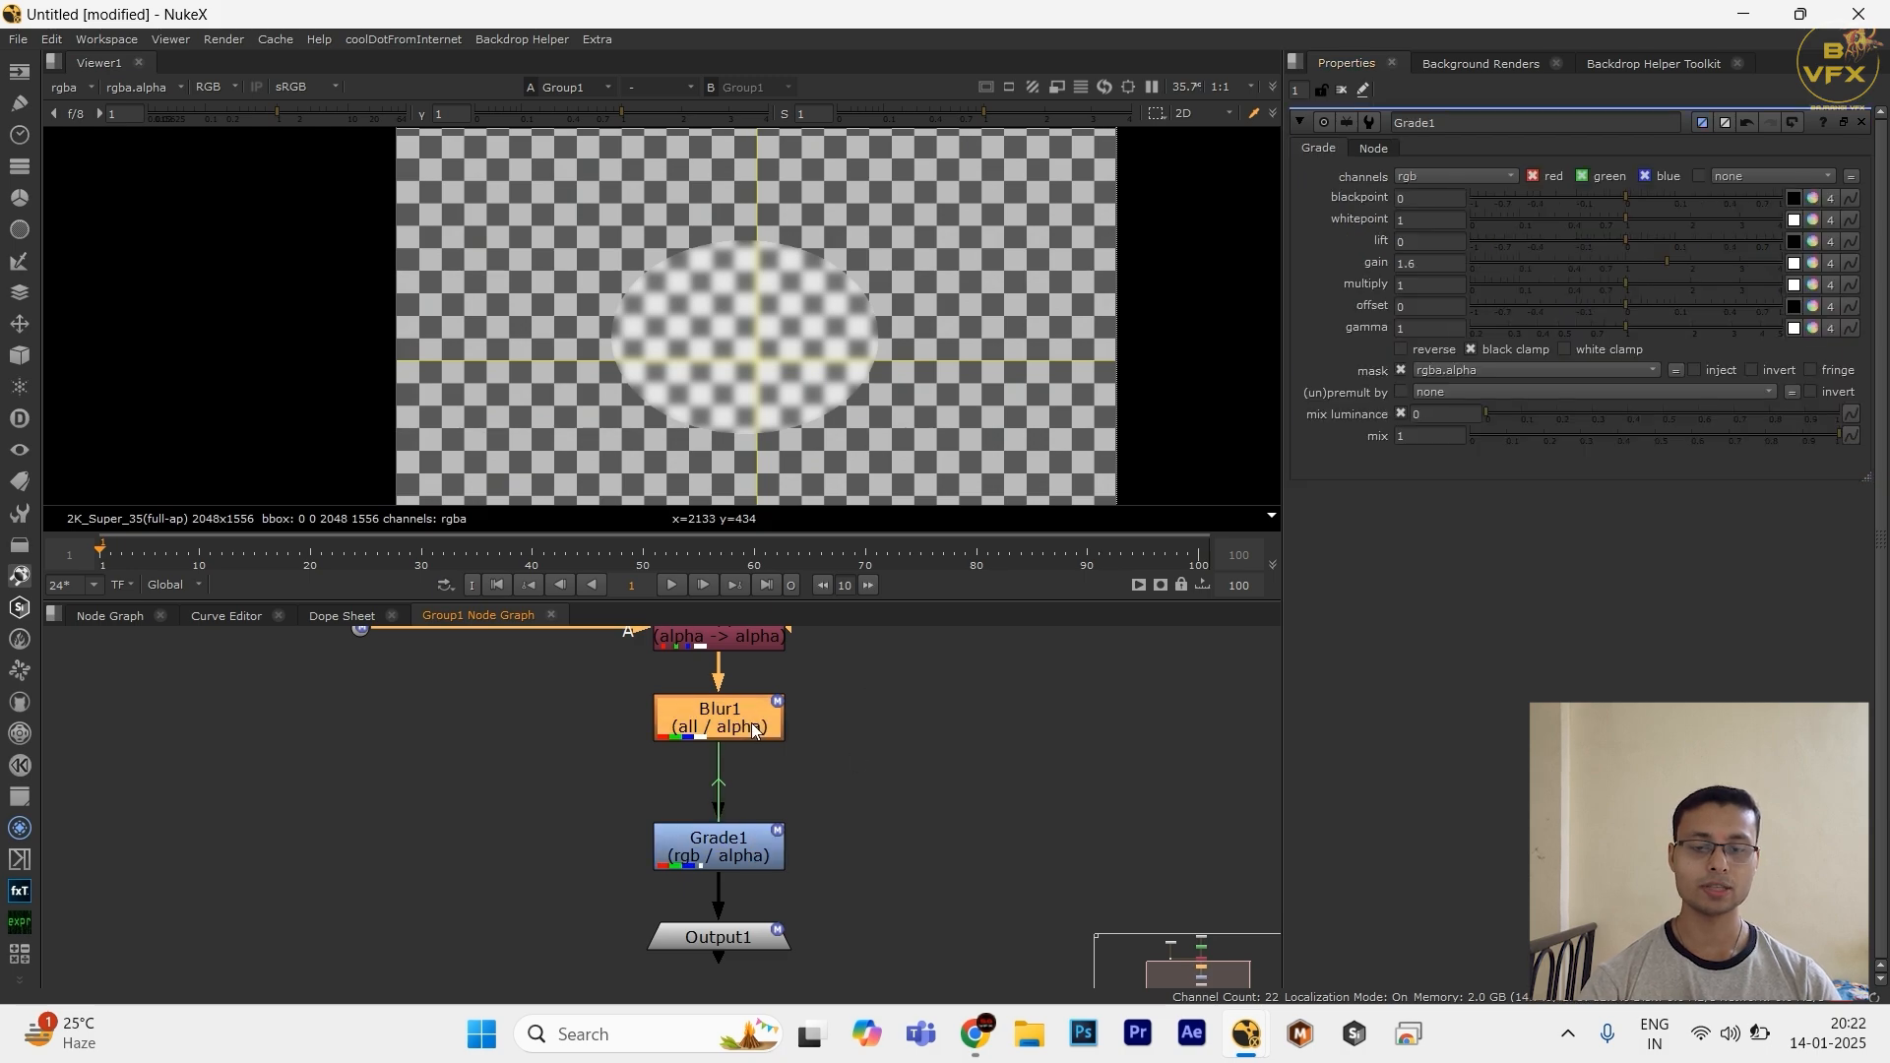
{"action": "double_click", "coordinate": [752, 722]}
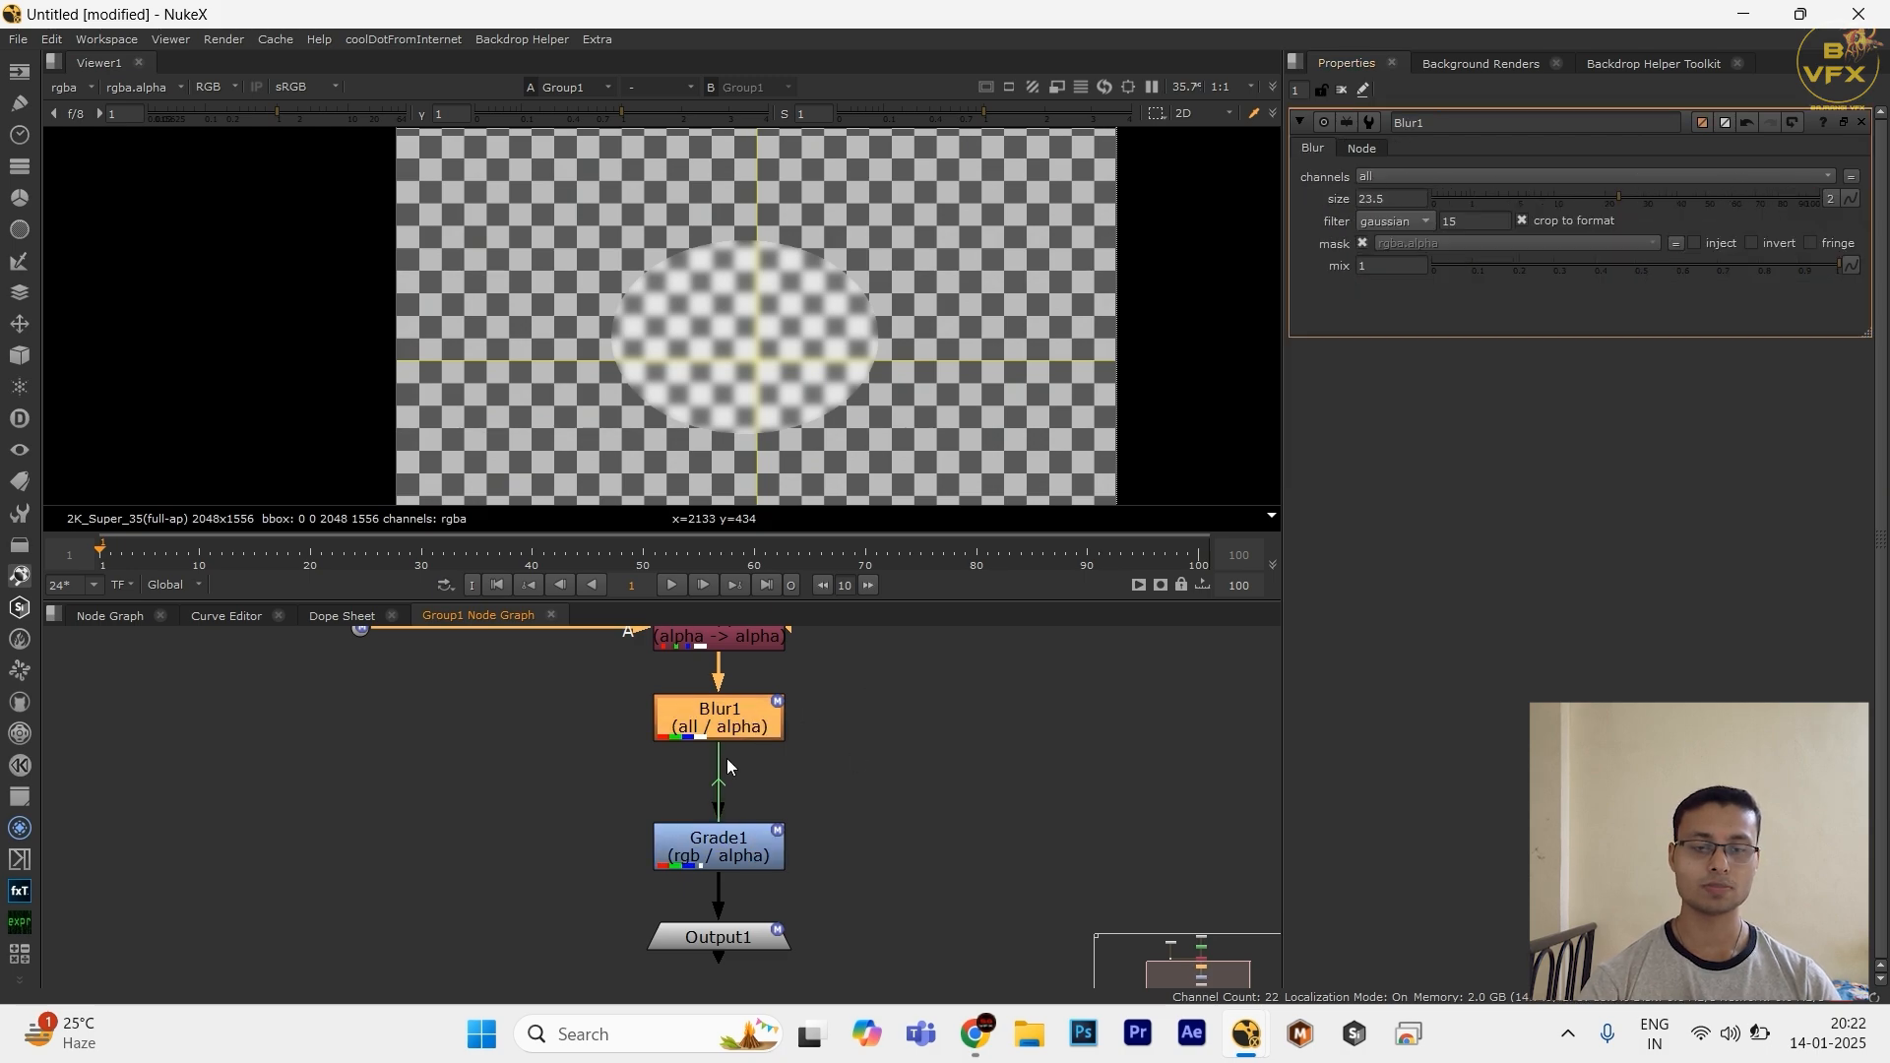
Step: Review the link expression on Blur1's mask channel beside the Blur1 and Grade1 nodes, and accept it
{"action": "left_click", "coordinate": [1676, 243]}
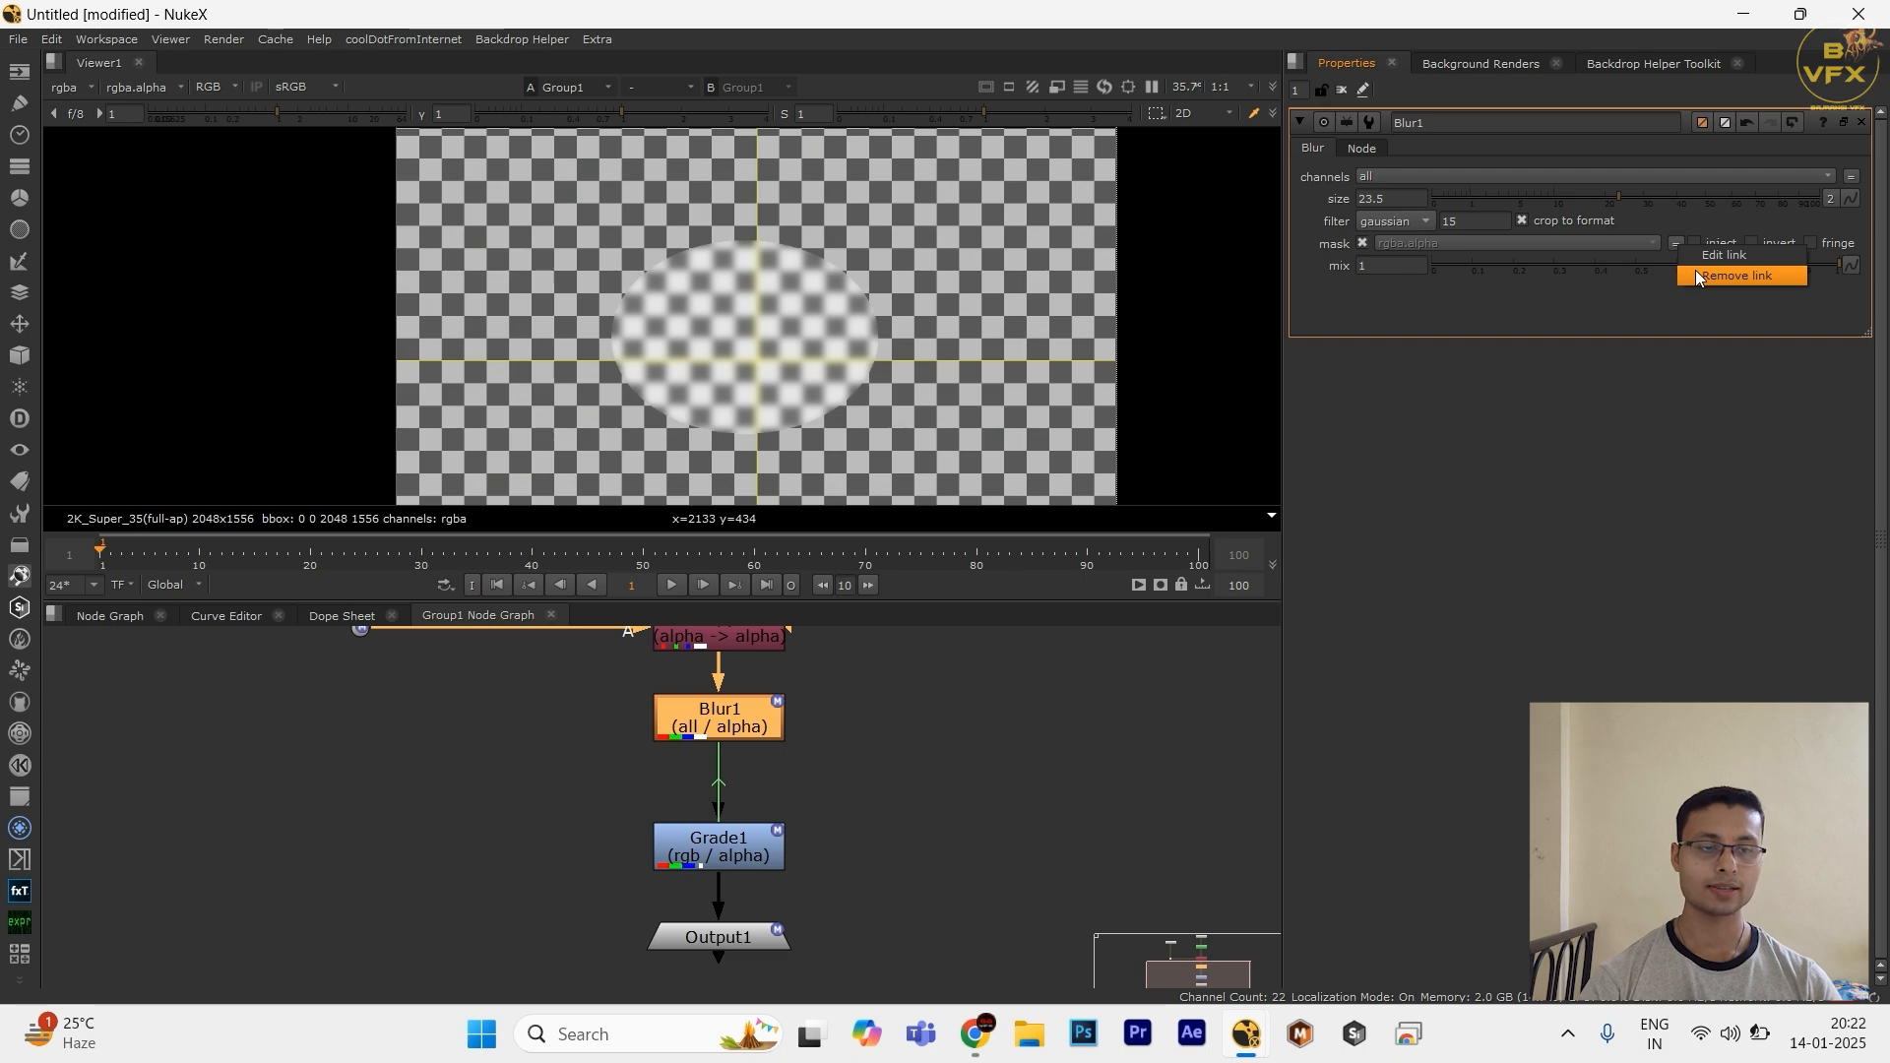
{"action": "left_click", "coordinate": [1693, 260]}
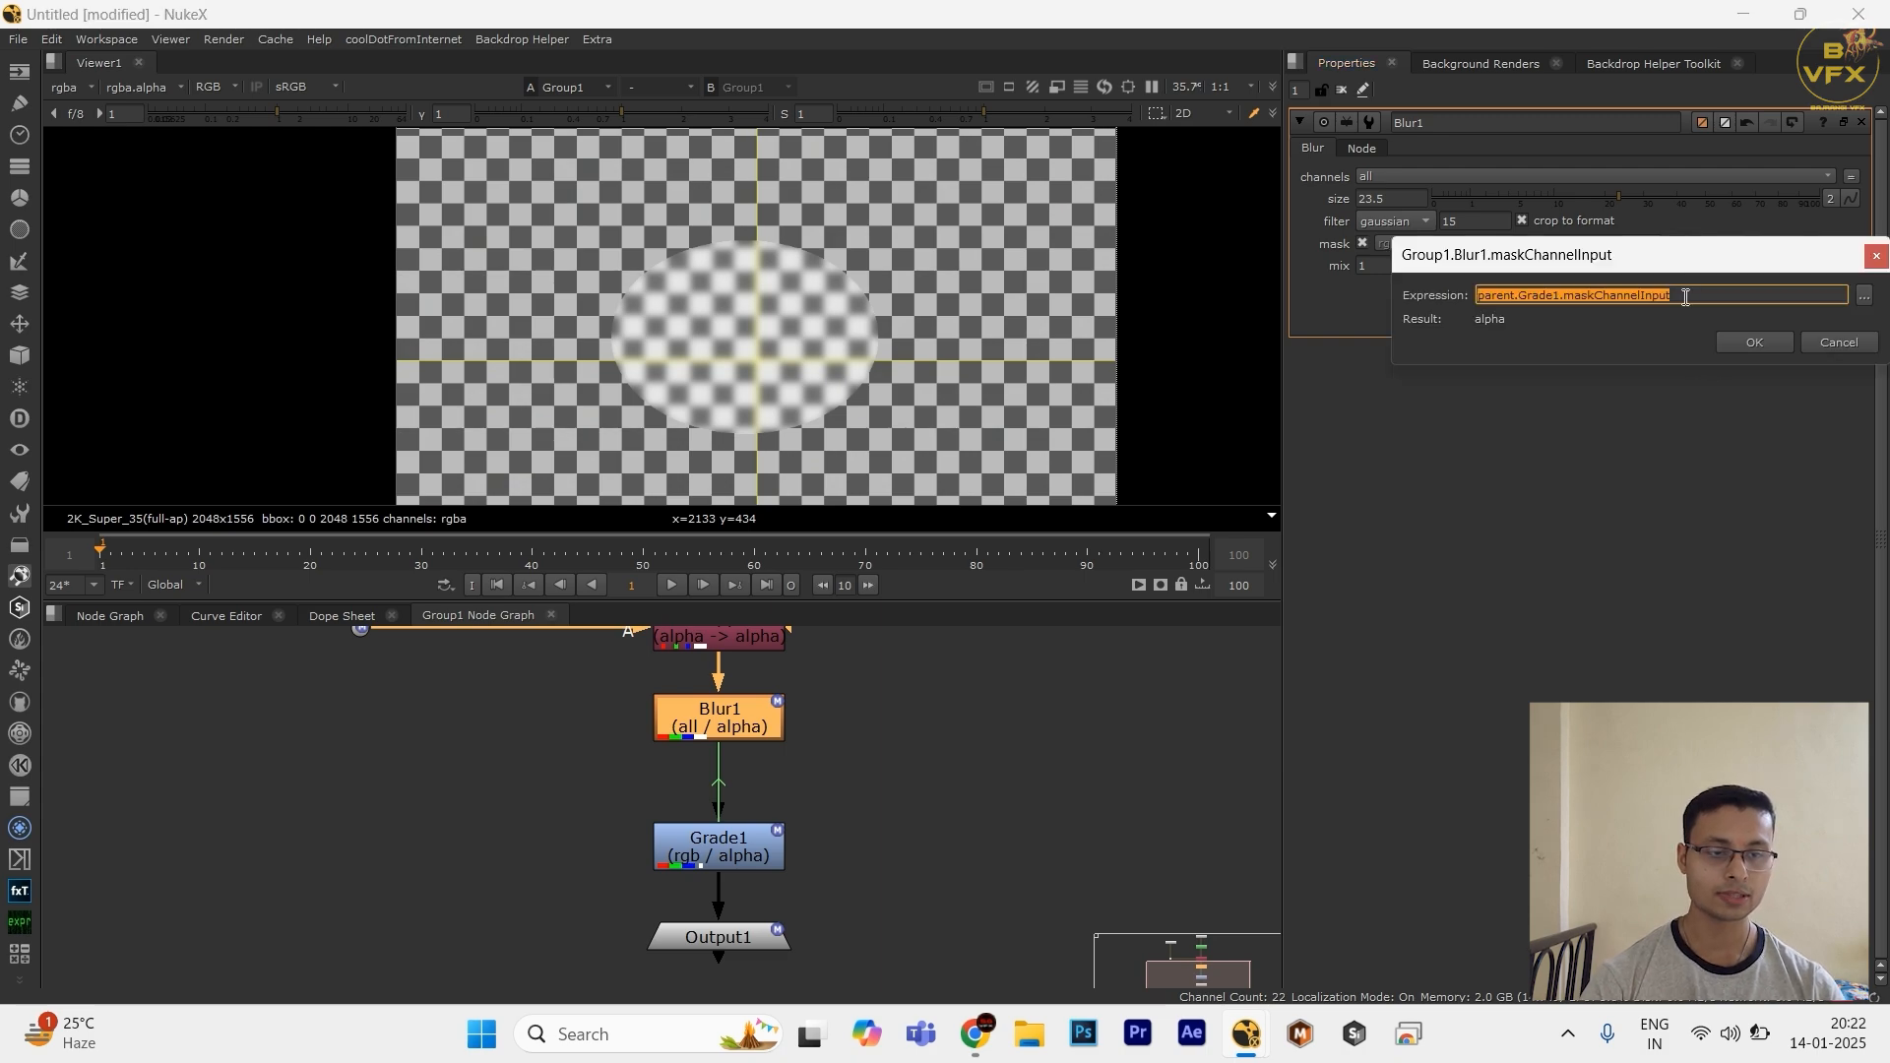
{"action": "left_click_drag", "start_coordinate": [1680, 266], "coordinate": [1279, 532]}
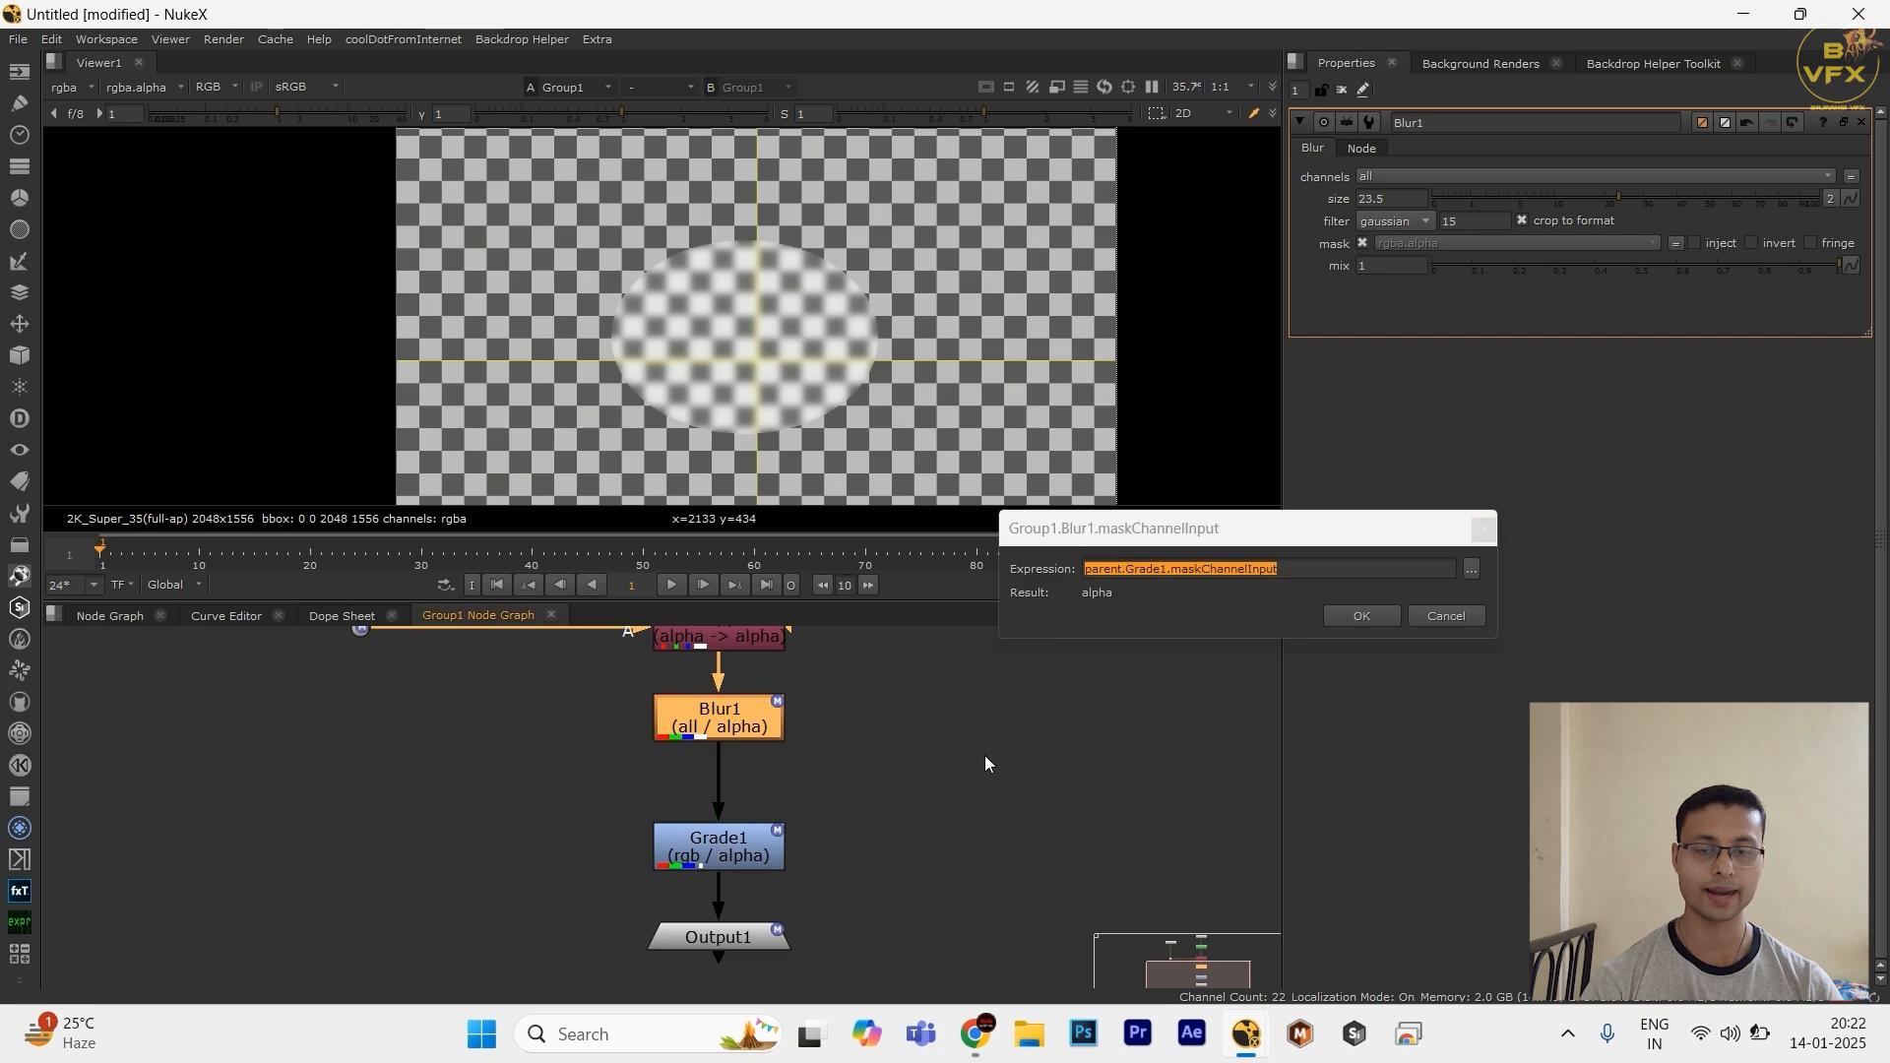
{"action": "left_click_drag", "start_coordinate": [942, 765], "coordinate": [529, 901]}
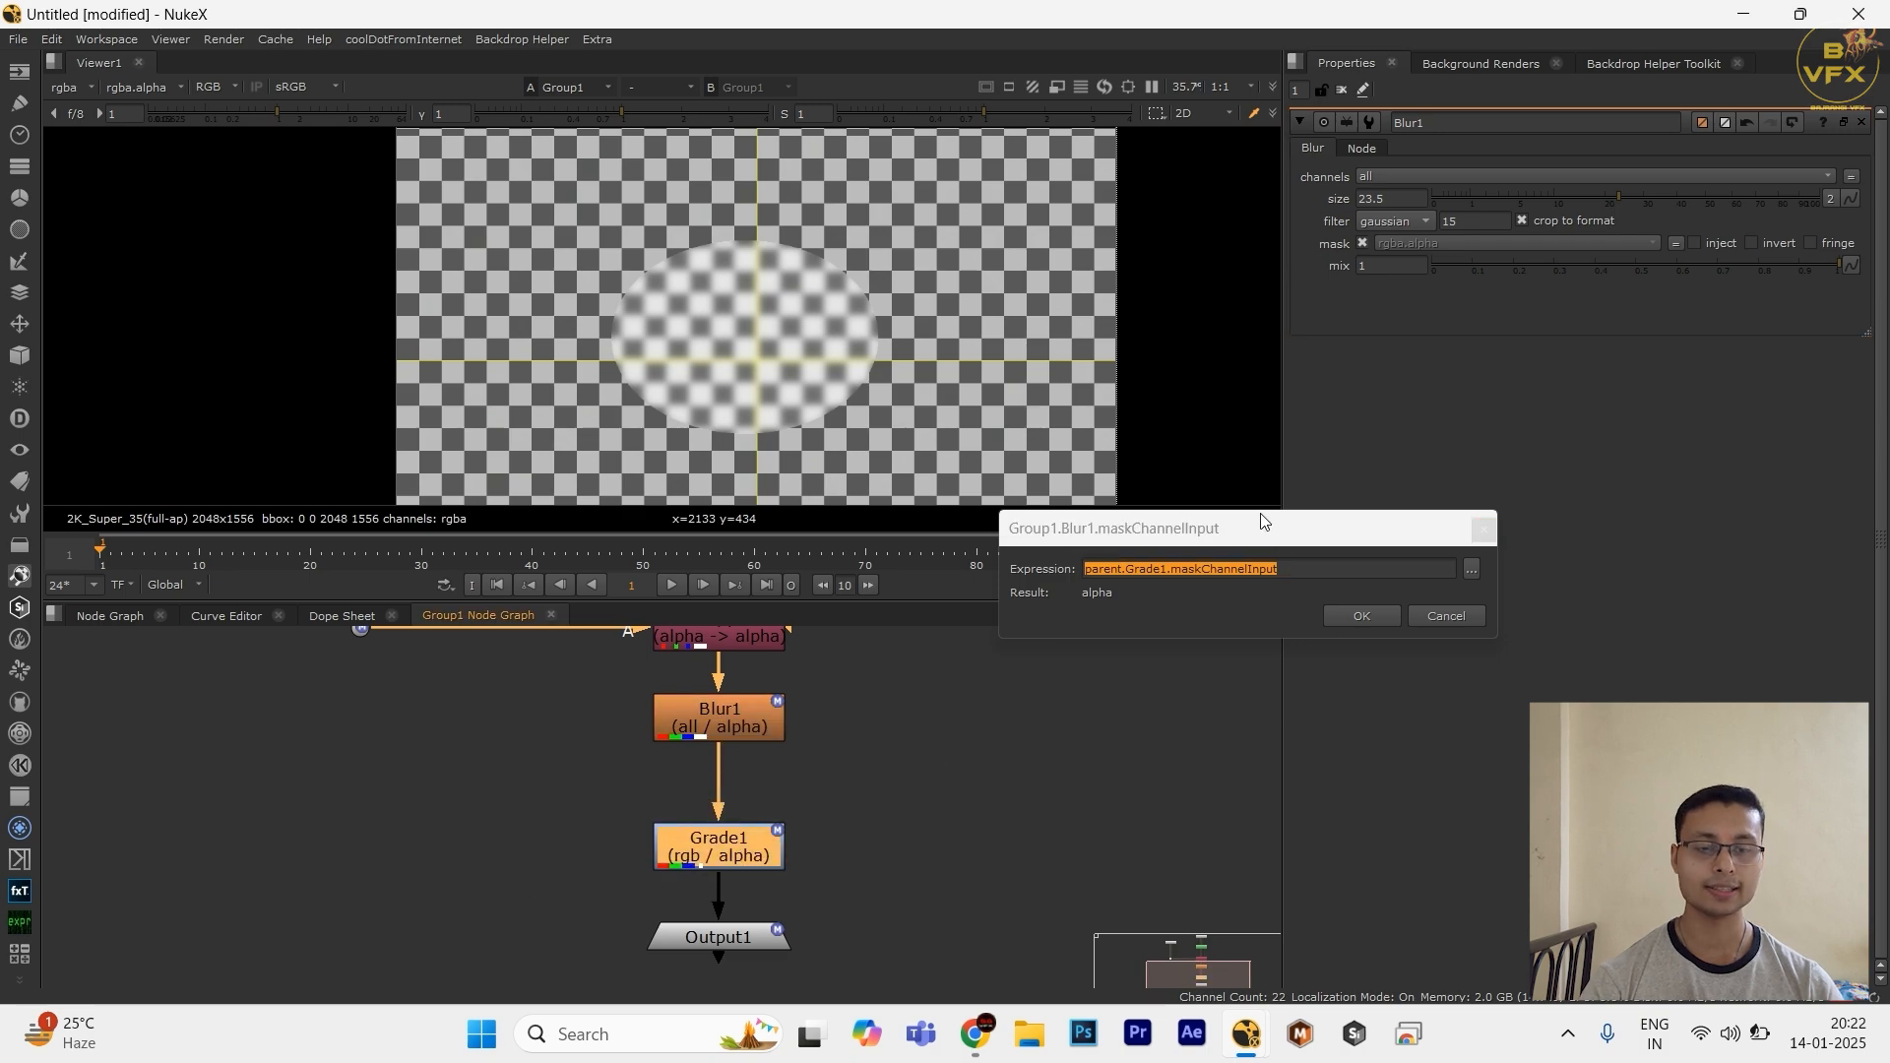
{"action": "left_click_drag", "start_coordinate": [1257, 523], "coordinate": [853, 608]}
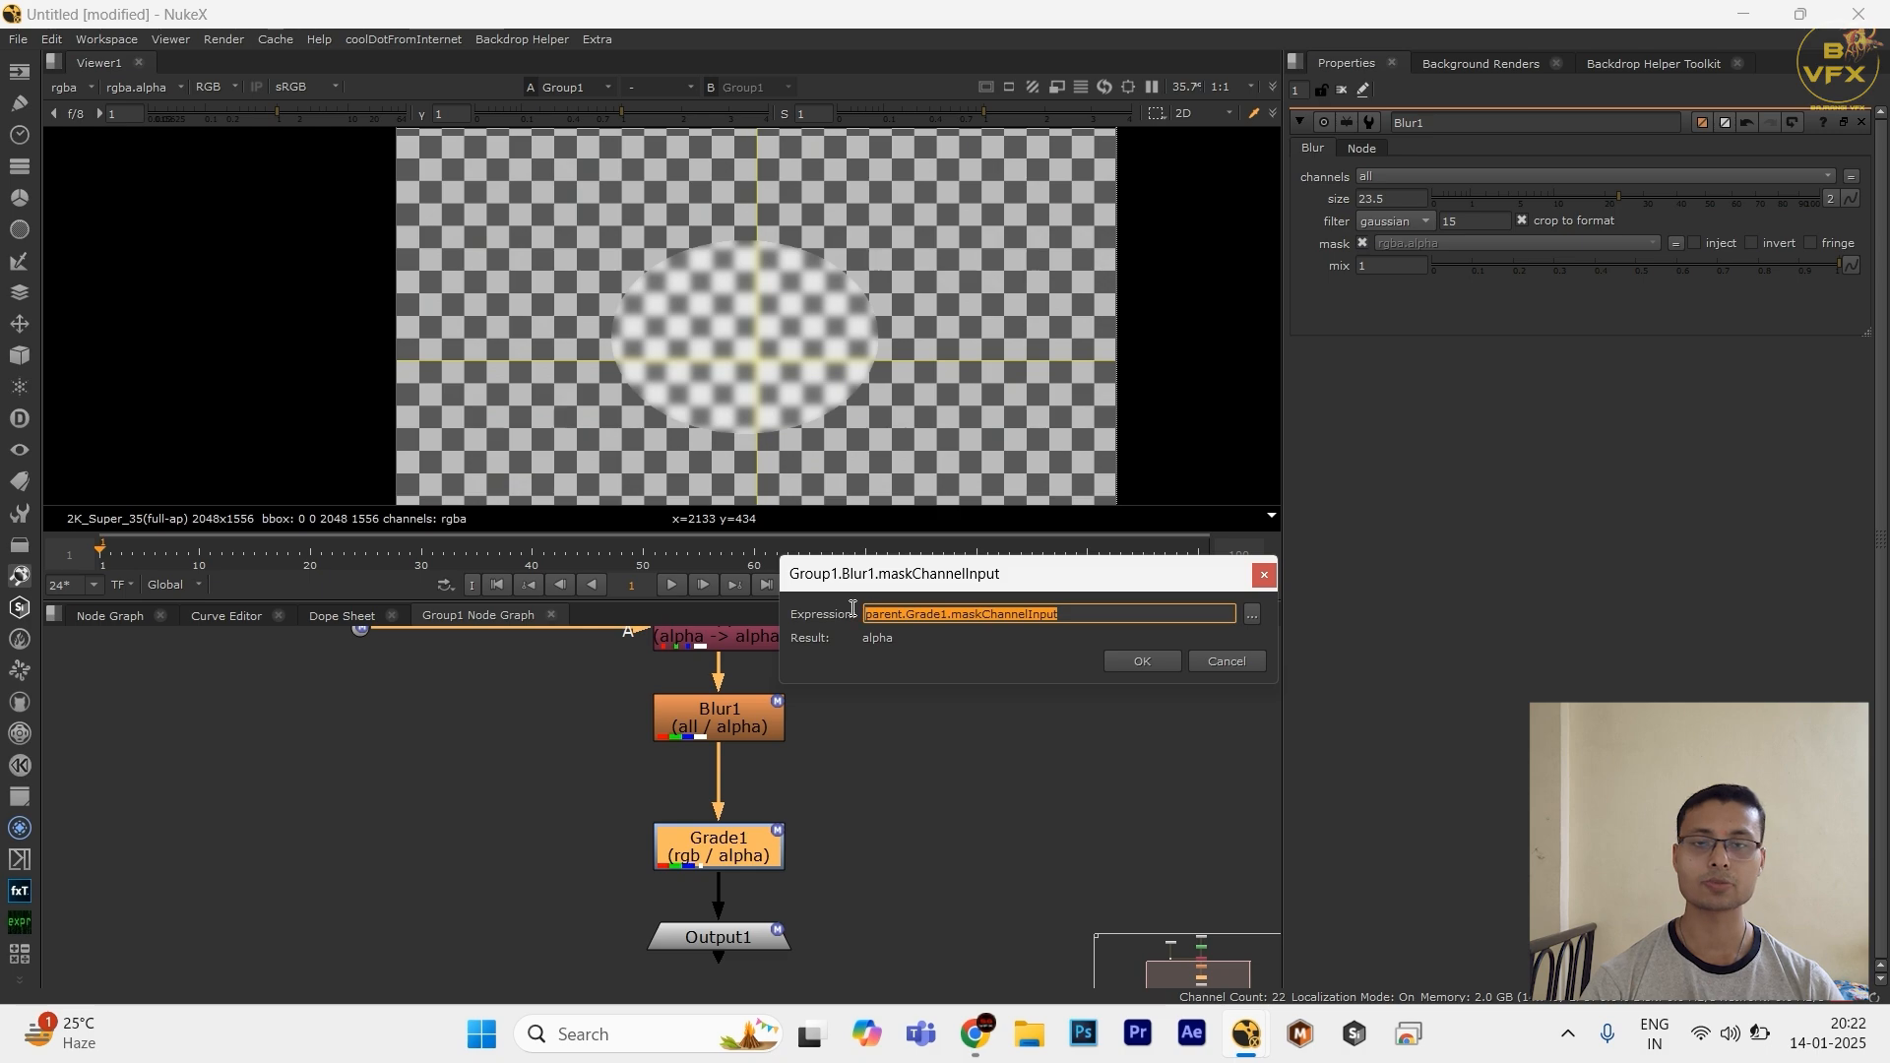
{"action": "left_click", "coordinate": [1049, 614]}
{"action": "left_click_drag", "start_coordinate": [898, 614], "coordinate": [851, 611]}
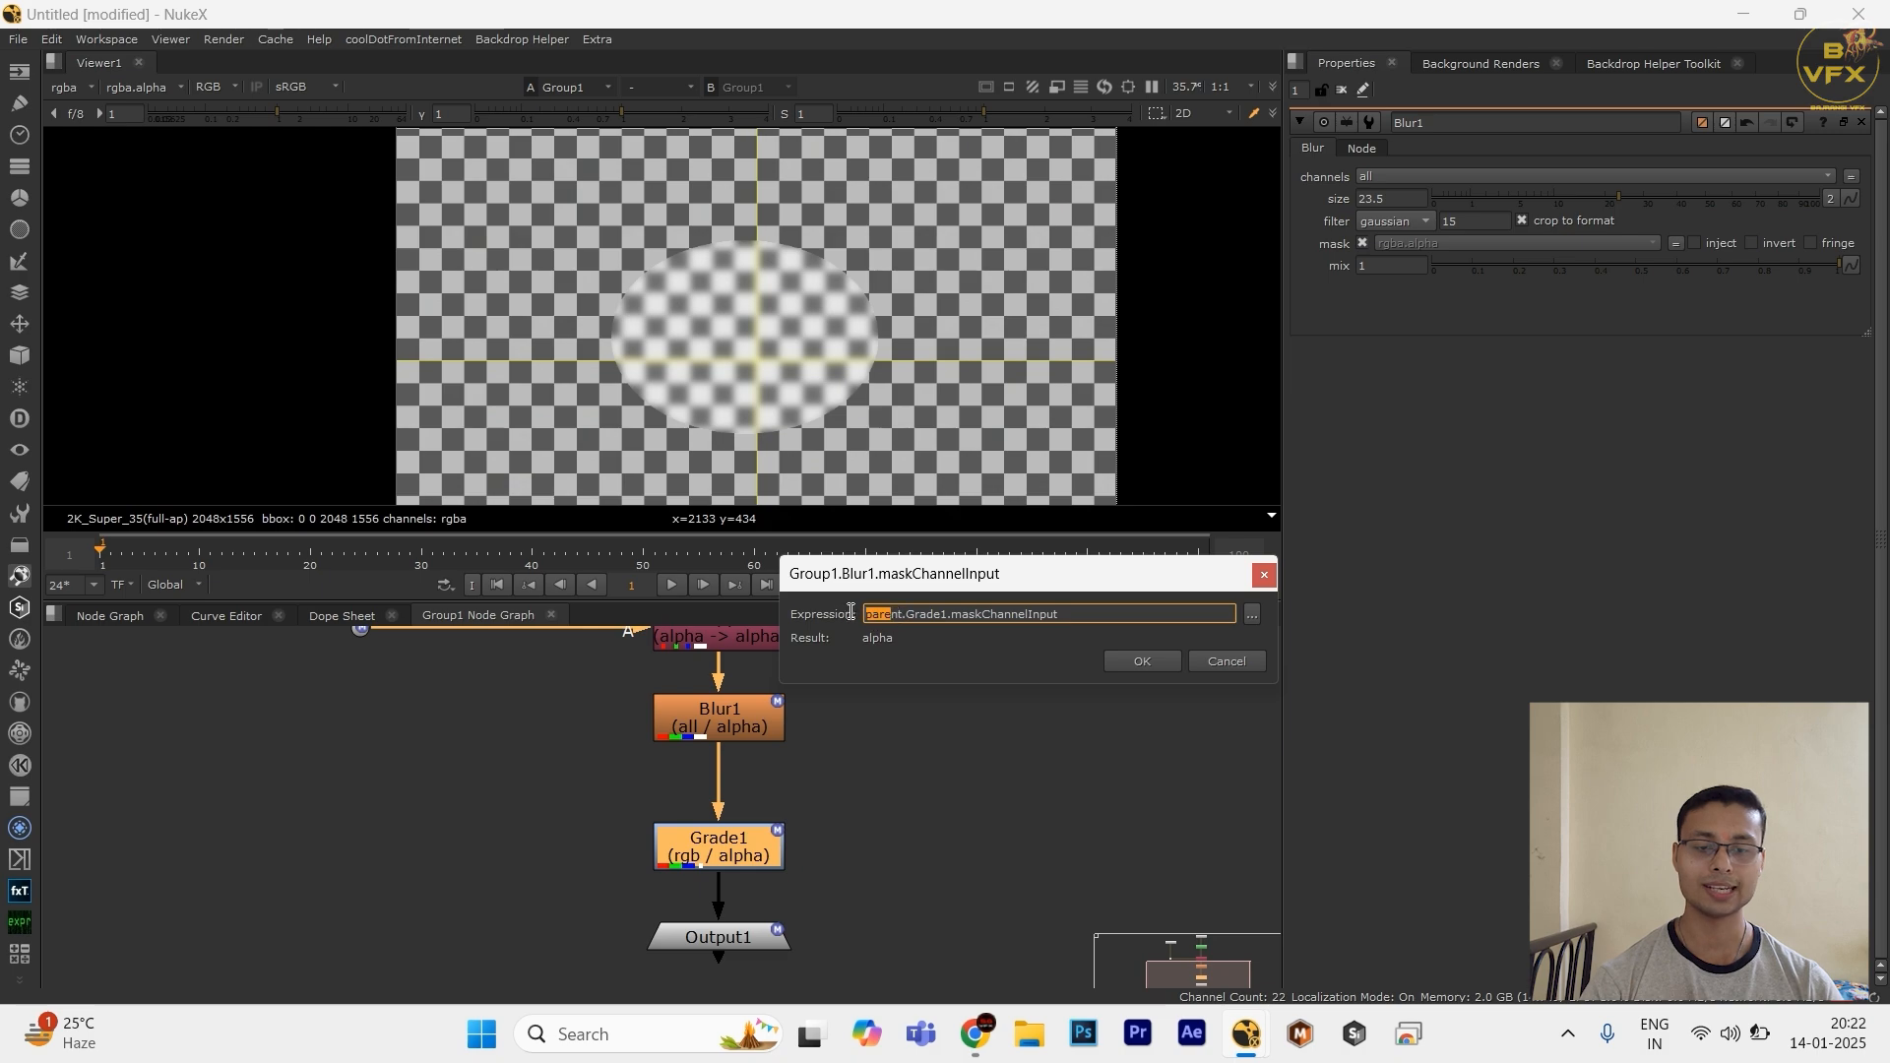
{"action": "left_click_drag", "start_coordinate": [1059, 613], "coordinate": [835, 616]}
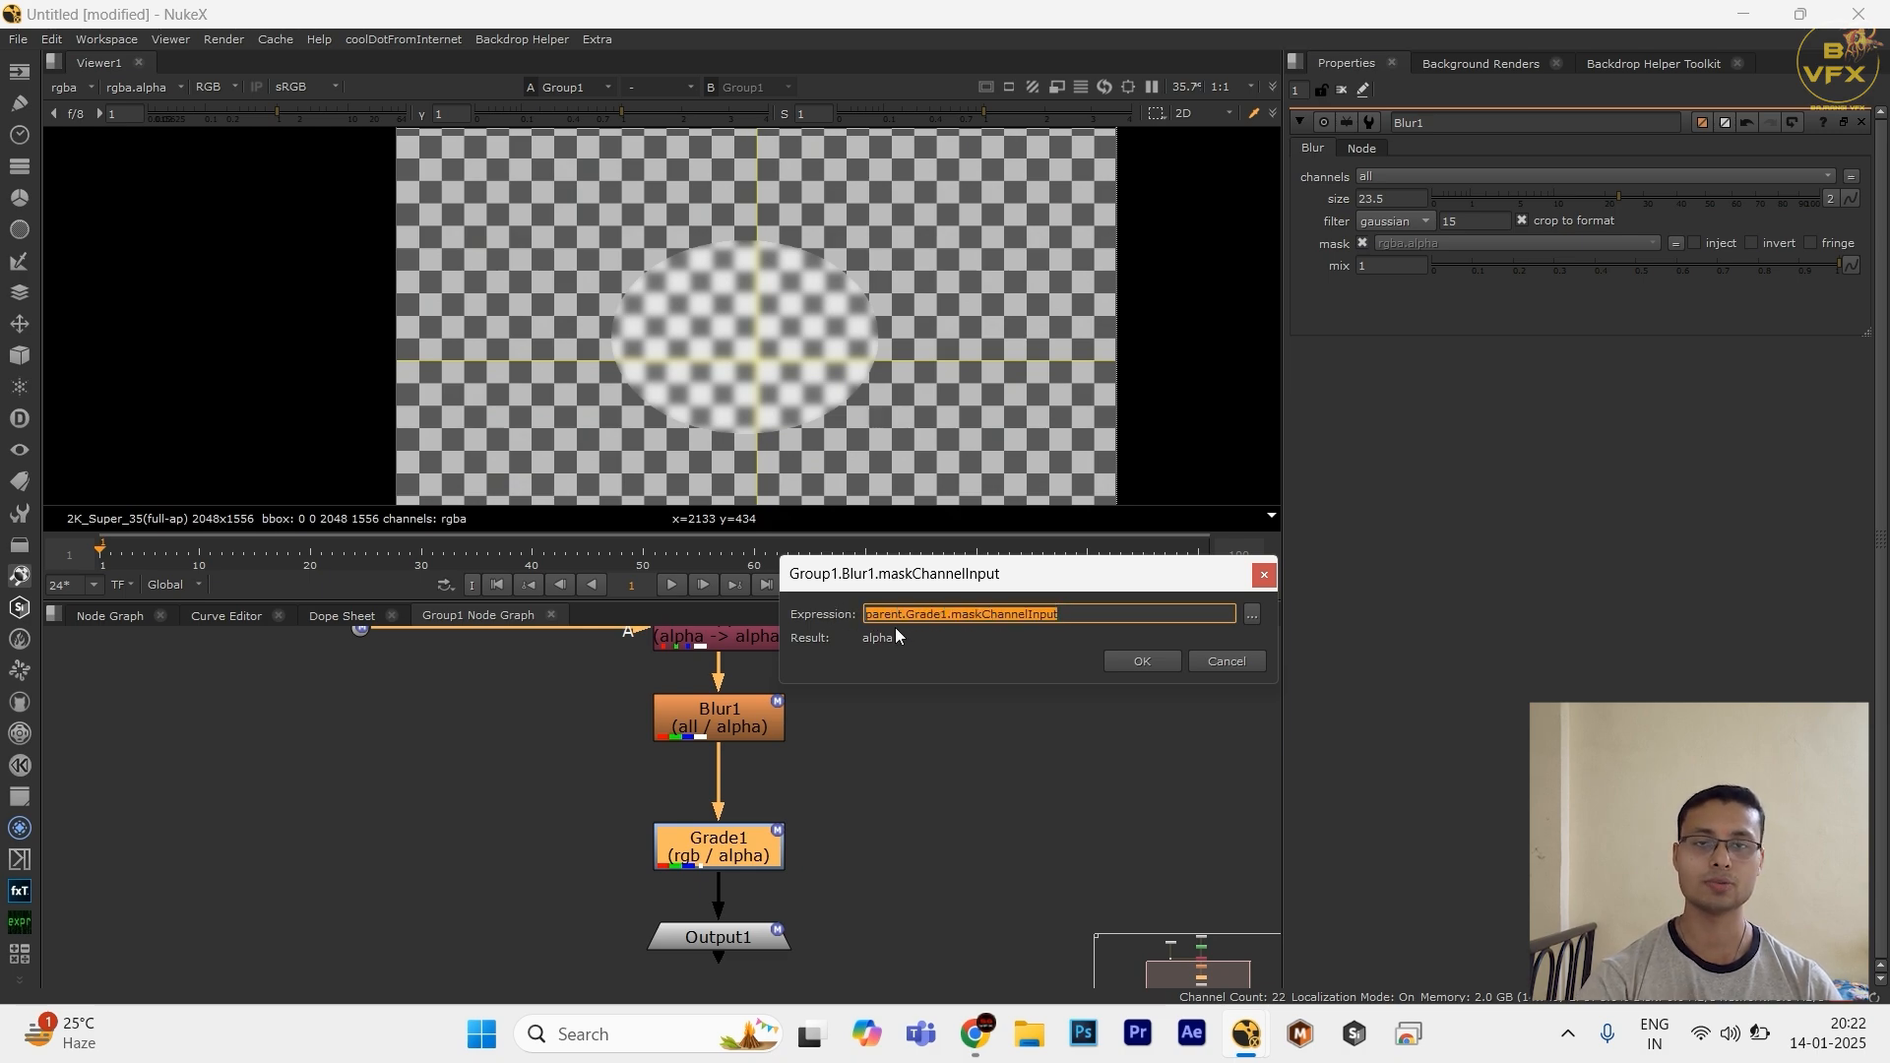
{"action": "left_click", "coordinate": [1142, 660]}
{"action": "left_click", "coordinate": [748, 817]}
{"action": "scroll", "coordinate": [659, 835], "scroll_direction": "down", "scroll_amount": 3}
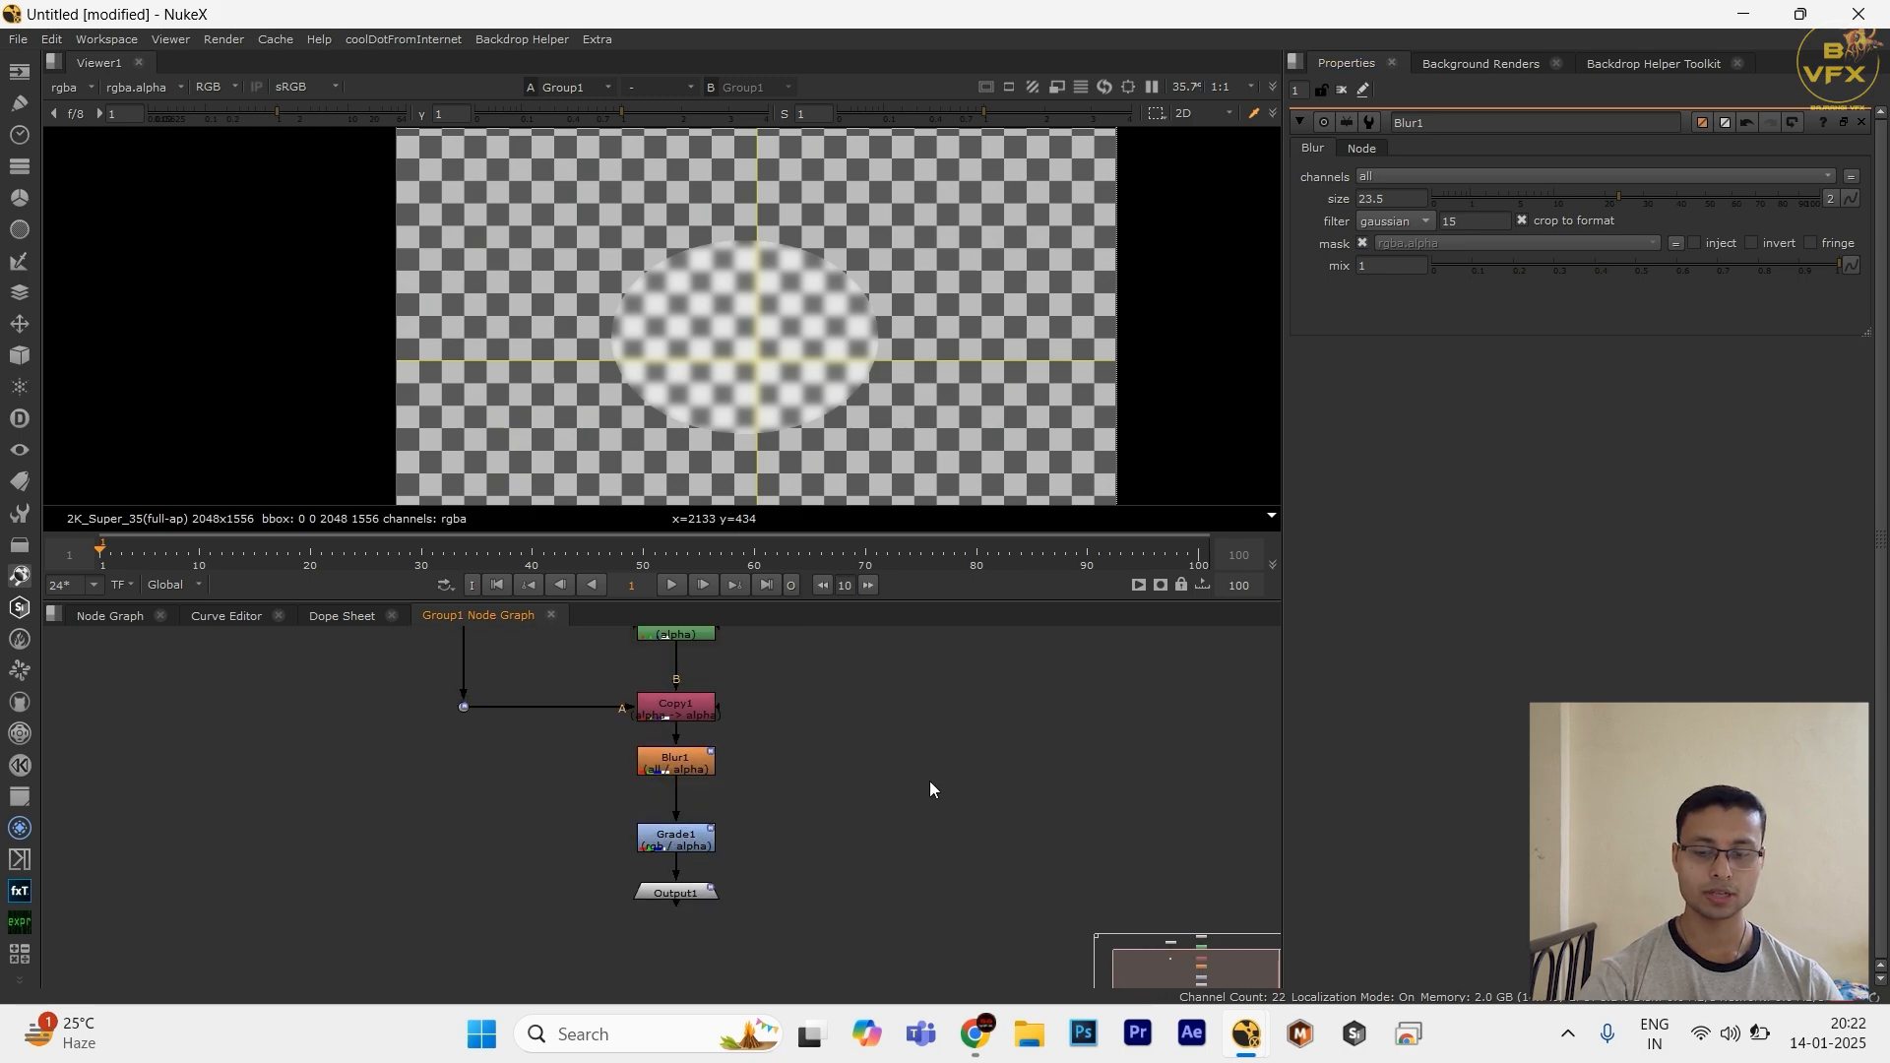
{"action": "scroll", "coordinate": [689, 793], "scroll_direction": "up", "scroll_amount": 4}
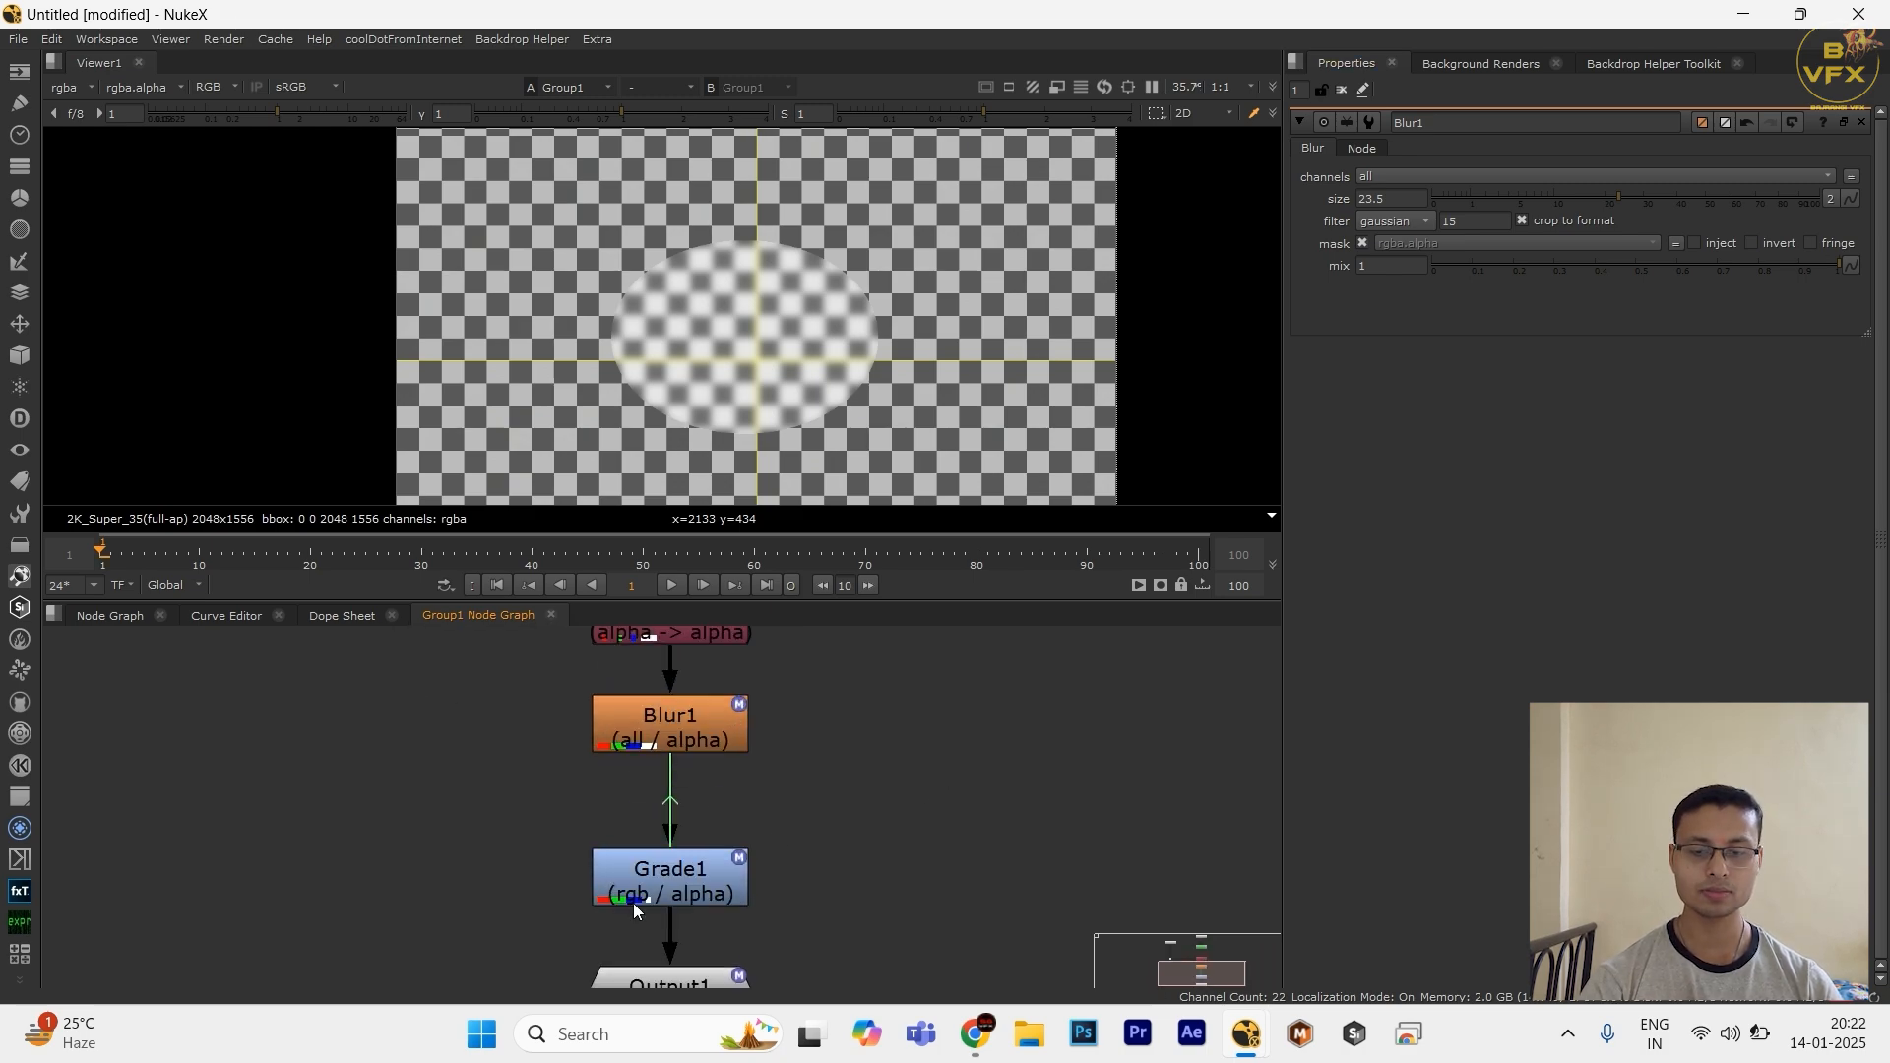
{"action": "left_click_drag", "start_coordinate": [634, 901], "coordinate": [941, 847]}
{"action": "key", "text": "ctrl+z"}
{"action": "left_click_drag", "start_coordinate": [684, 740], "coordinate": [1023, 691]}
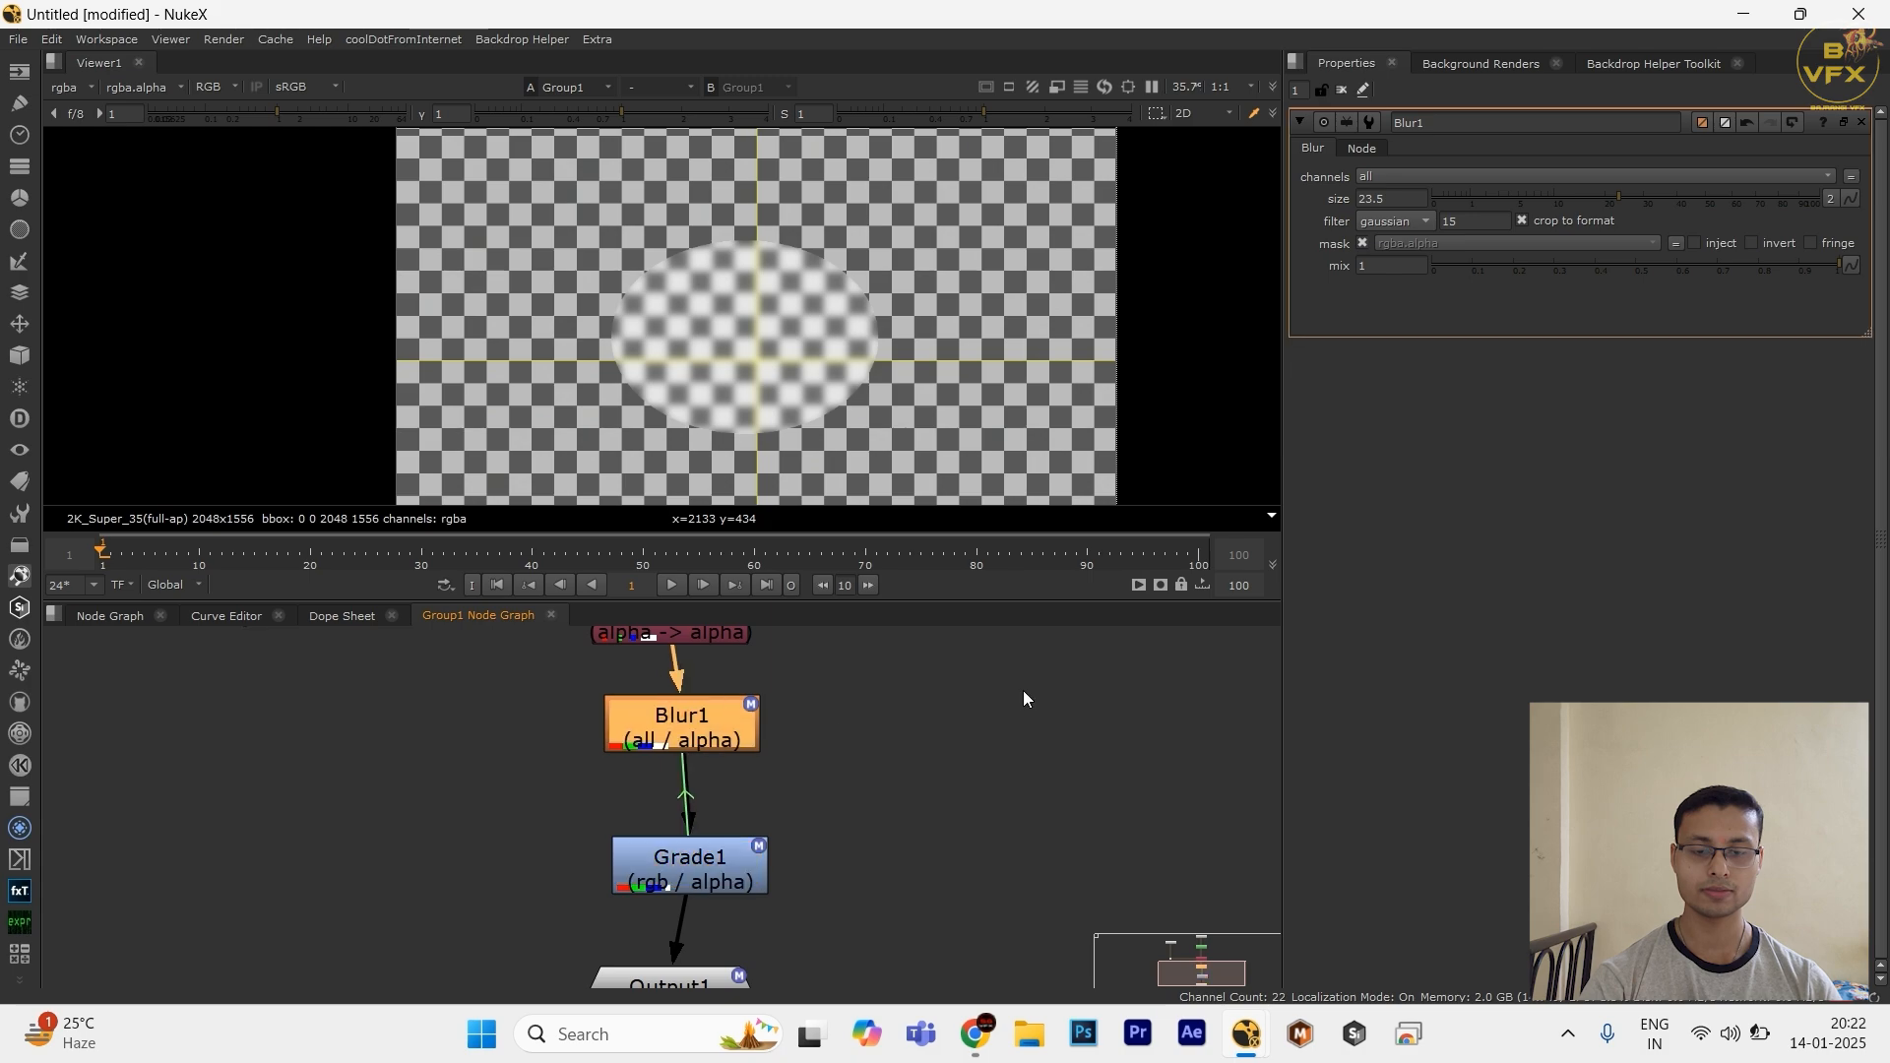
{"action": "key", "text": "ctrl+z"}
Step: Close Group1's internal graph and disconnect Roto1 from the group's mask input
{"action": "scroll", "coordinate": [605, 790], "scroll_direction": "down", "scroll_amount": 4}
{"action": "left_click", "coordinate": [646, 830]}
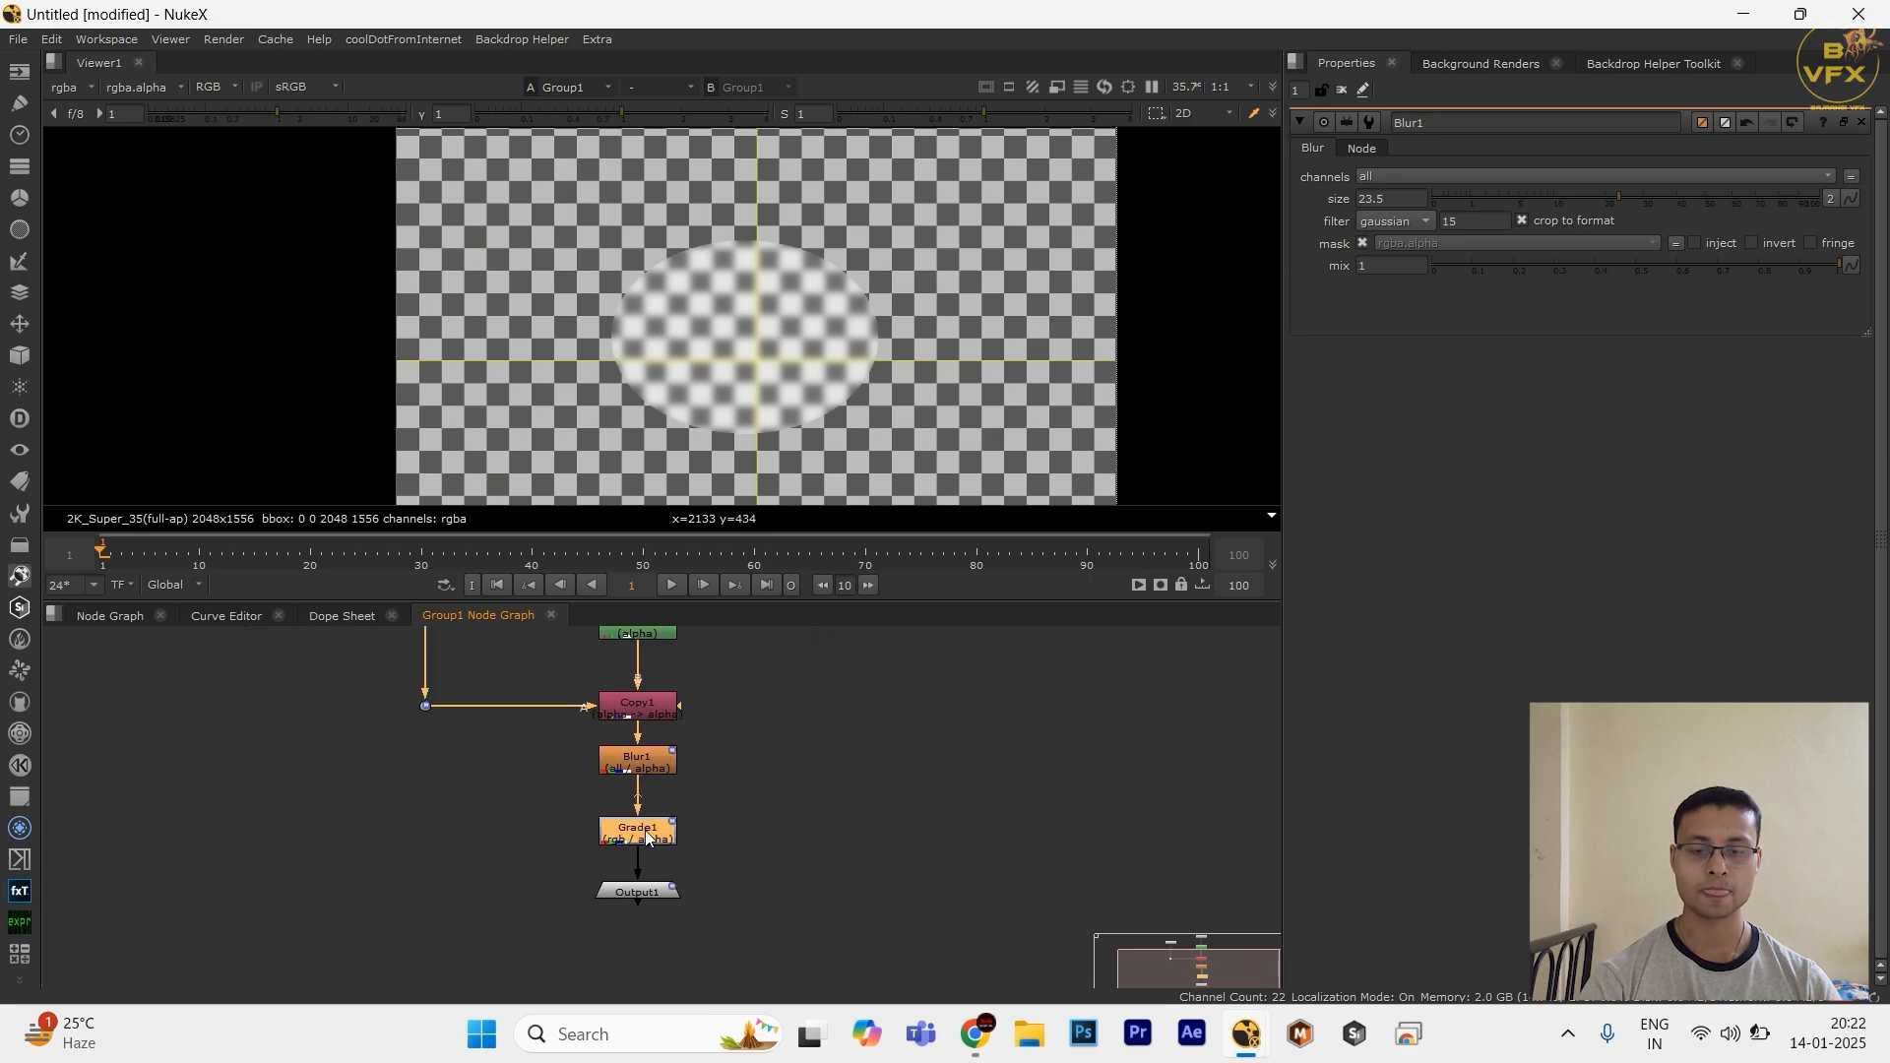
{"action": "scroll", "coordinate": [543, 813], "scroll_direction": "down", "scroll_amount": 2}
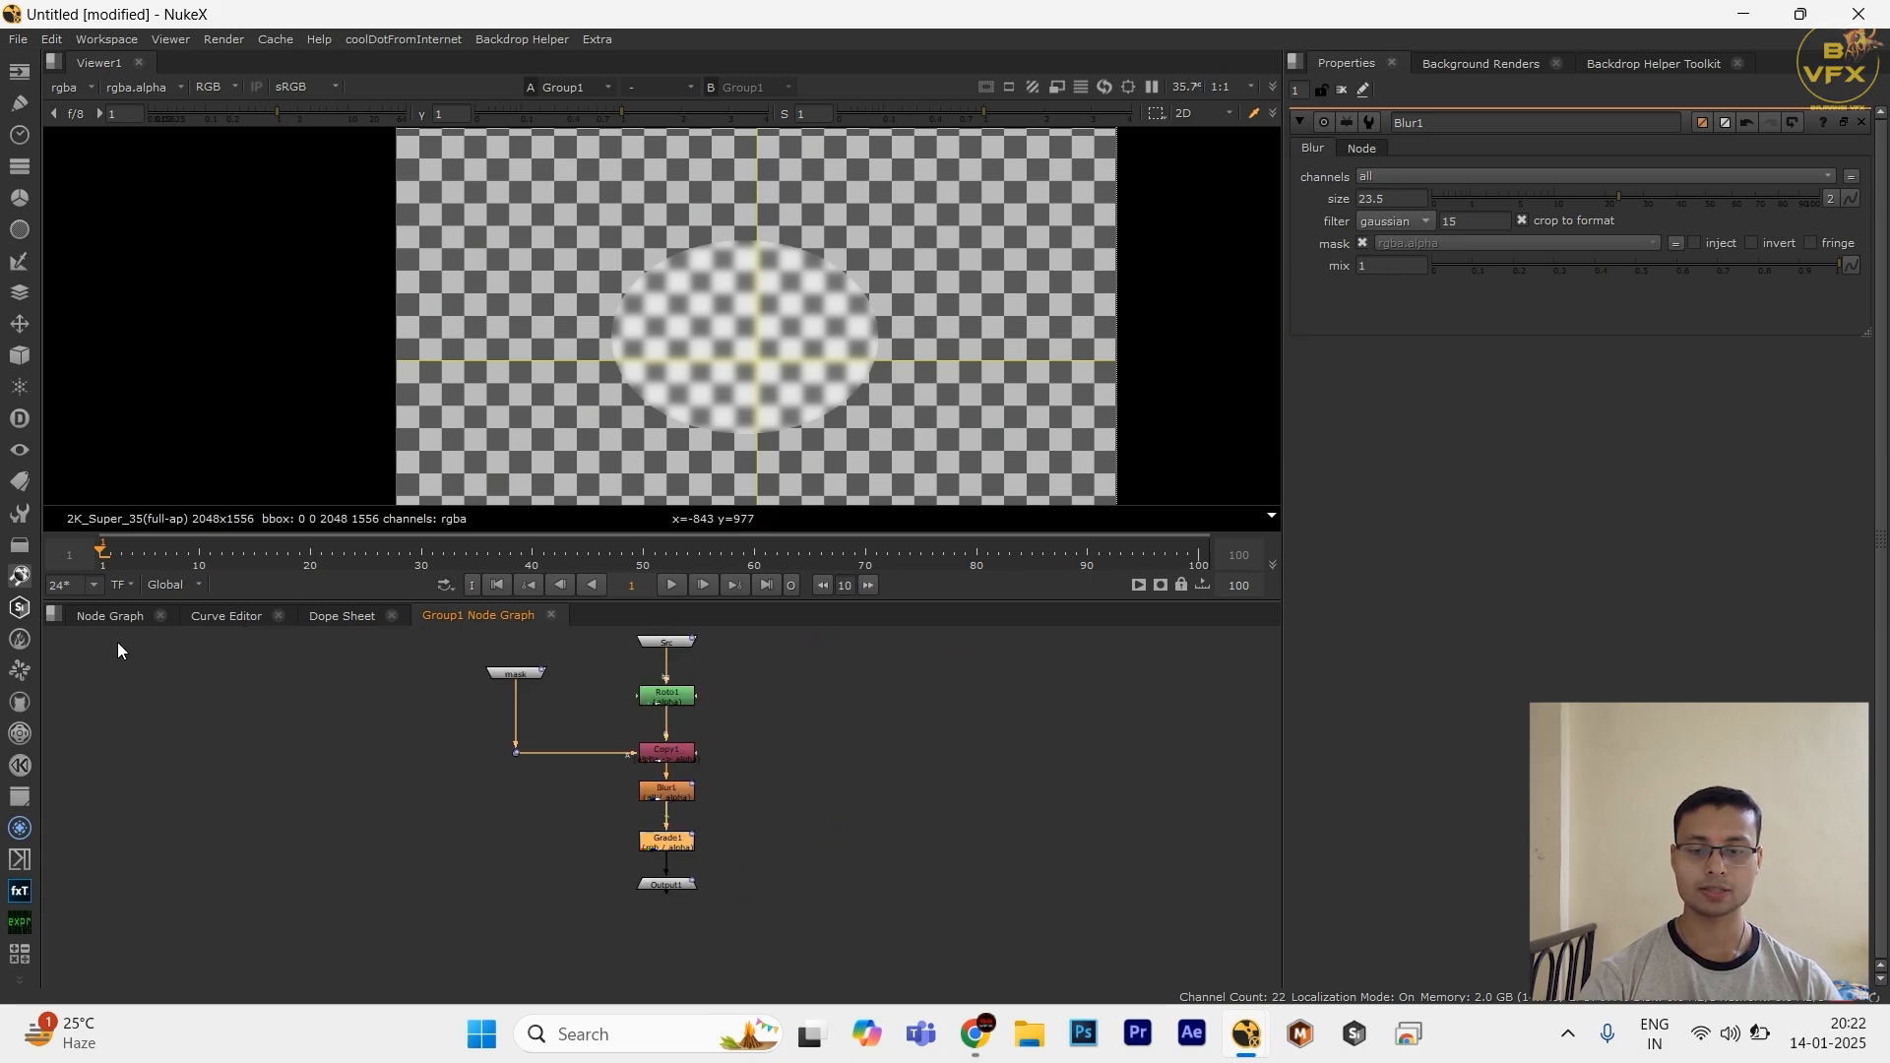
{"action": "left_click", "coordinate": [552, 617]}
{"action": "left_click_drag", "start_coordinate": [840, 820], "coordinate": [795, 802]}
Step: Set all of Group1's knobs to default and disconnect its source input from CheckerBoard1
{"action": "double_click", "coordinate": [878, 858]}
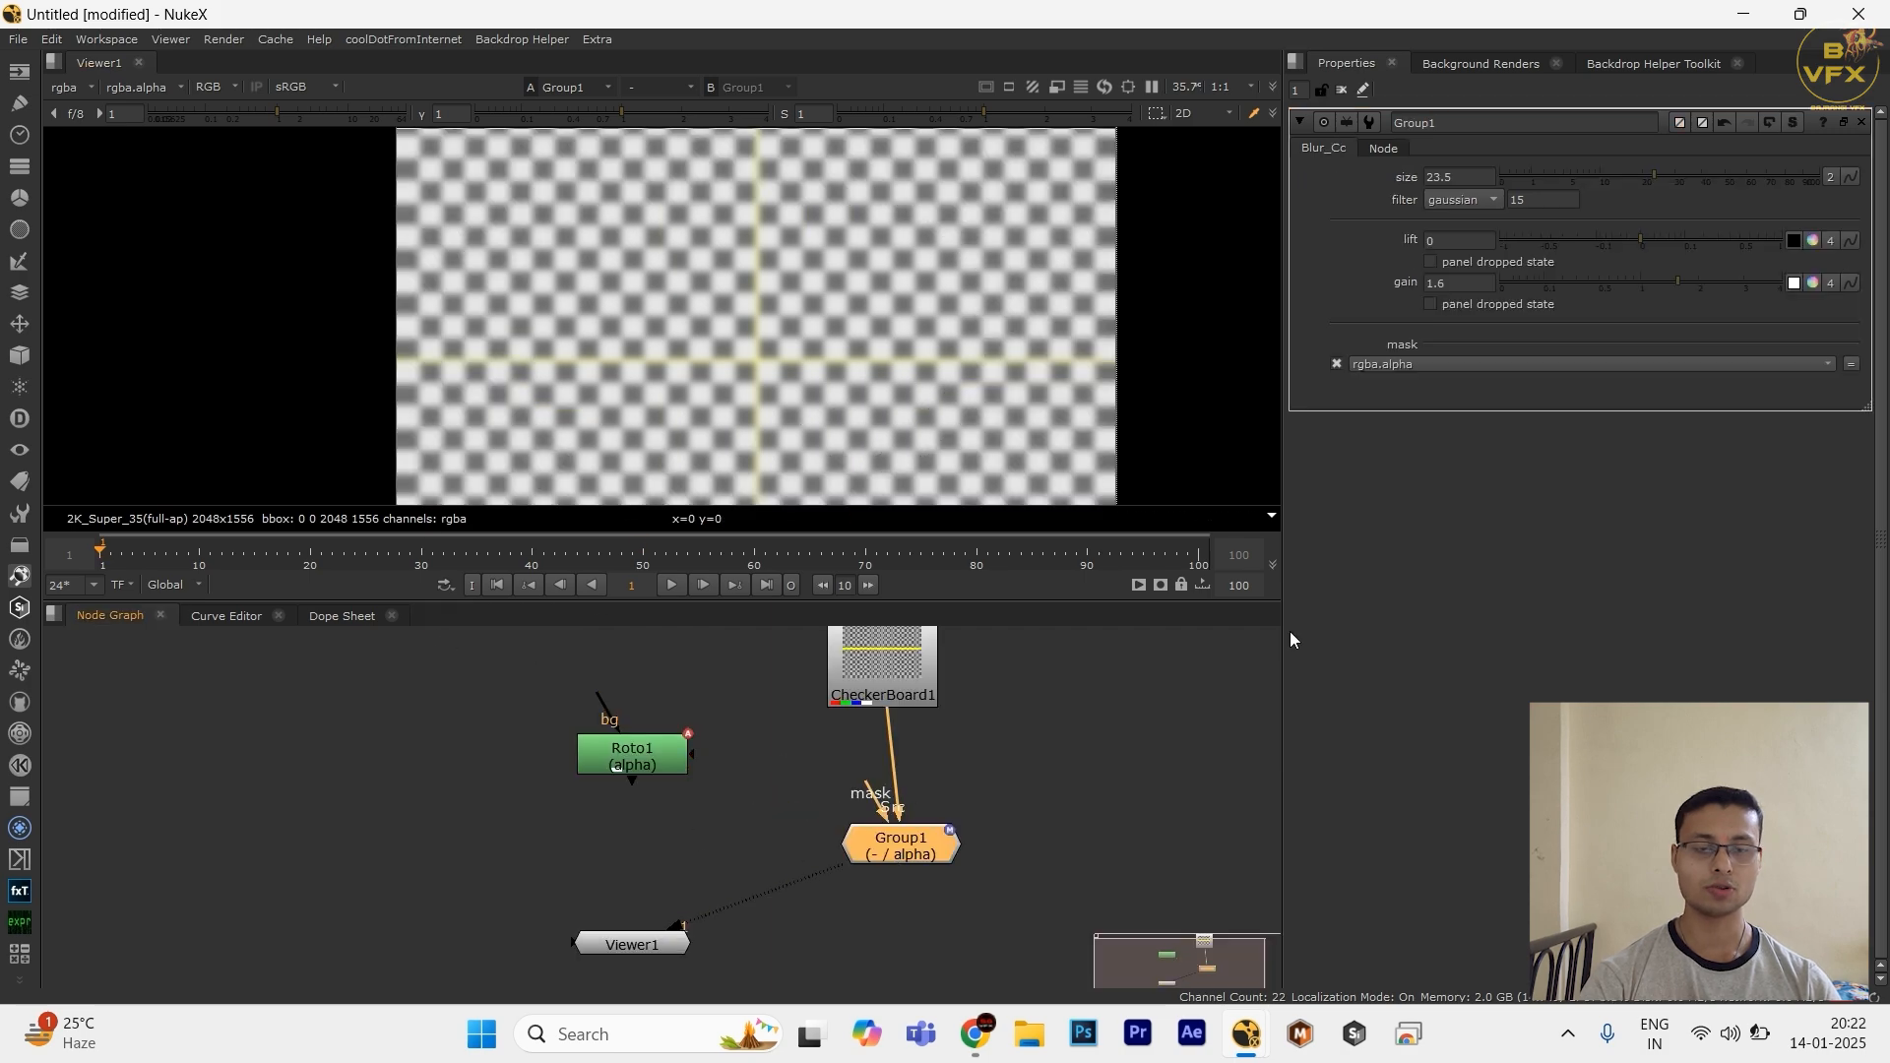
{"action": "right_click", "coordinate": [1580, 388]}
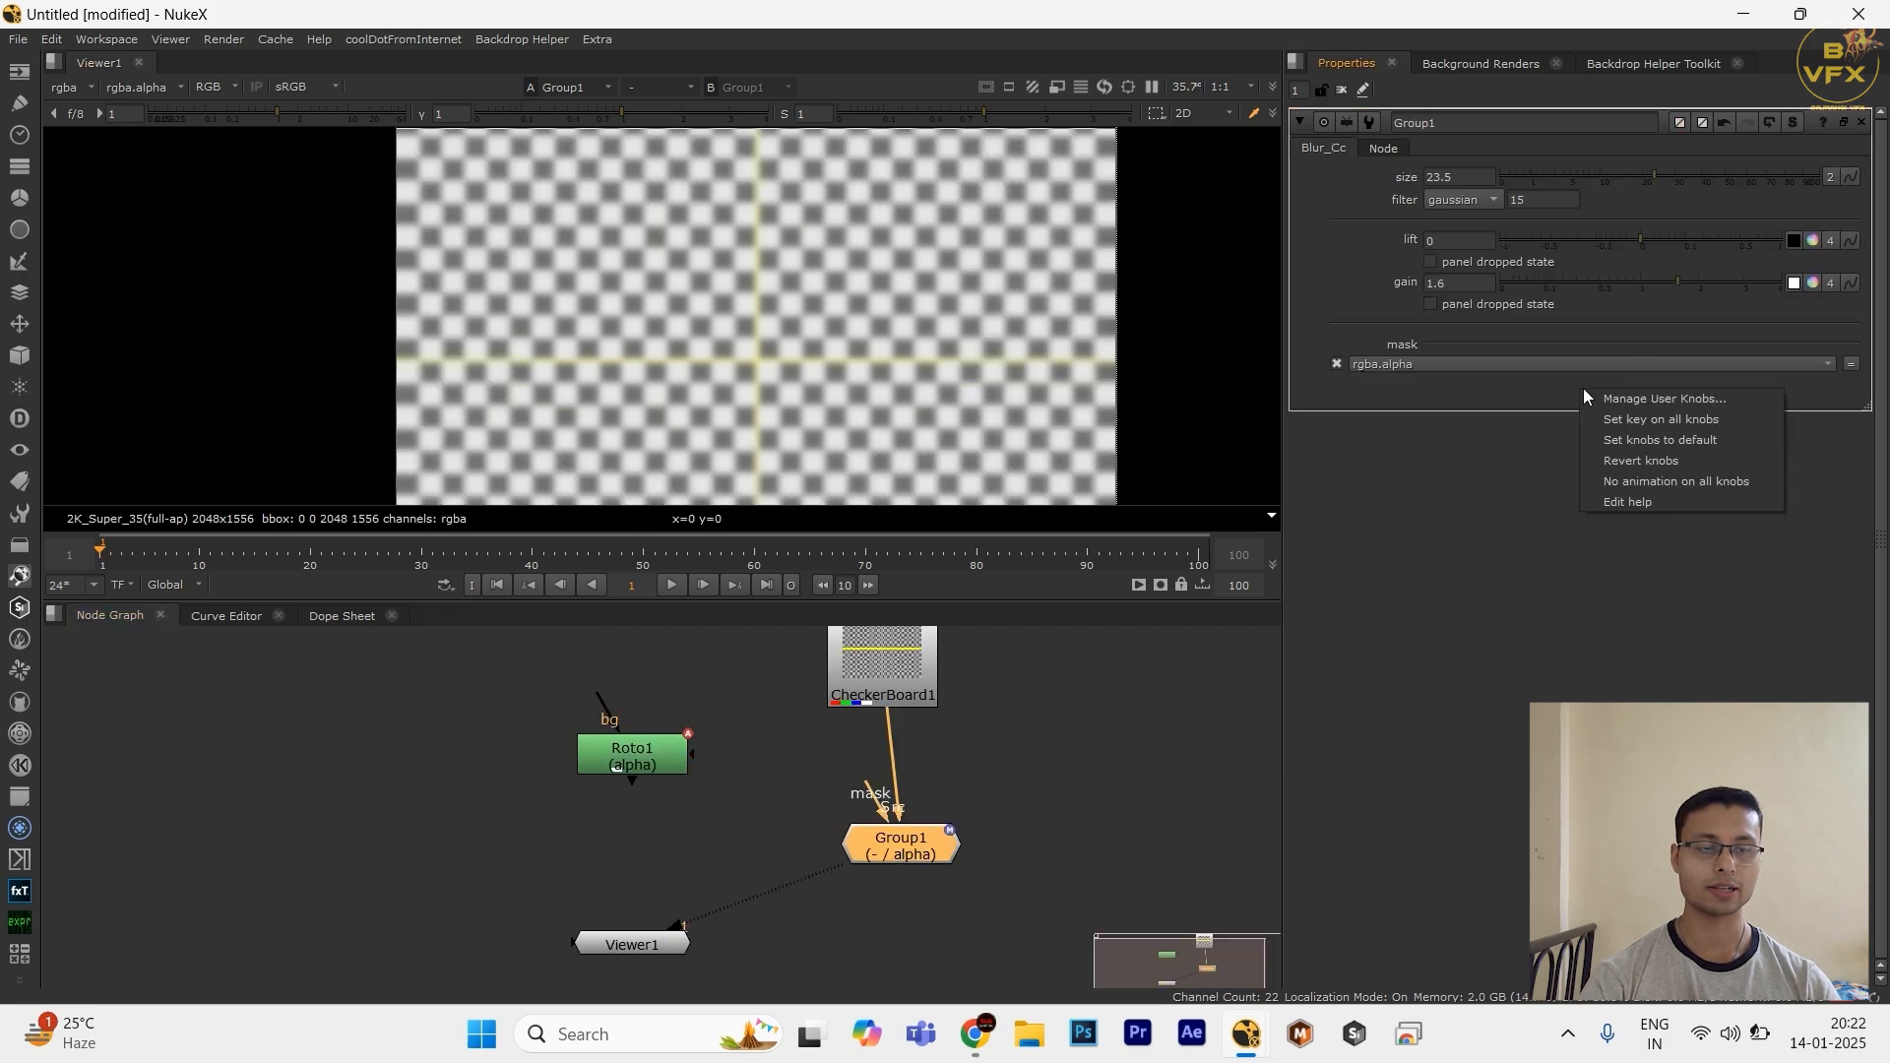
{"action": "left_click", "coordinate": [1640, 443]}
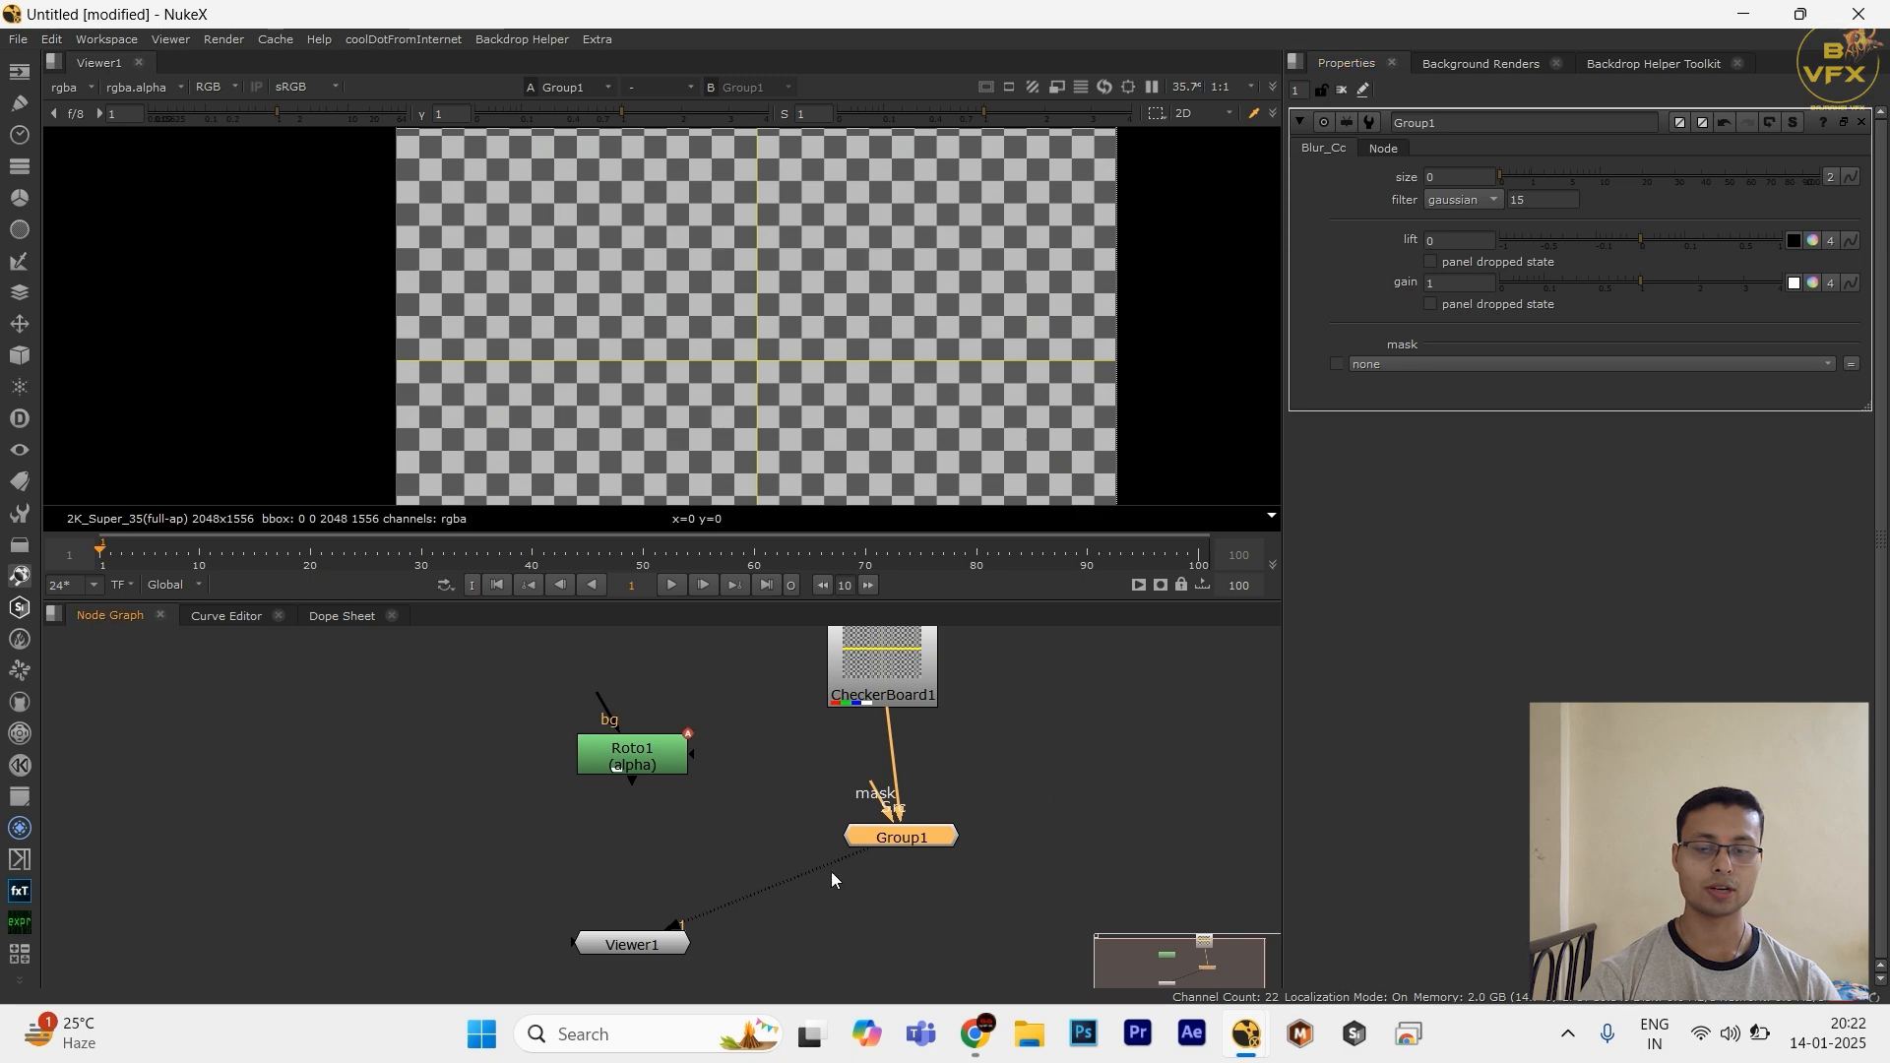
{"action": "key", "text": "ctrl+d"}
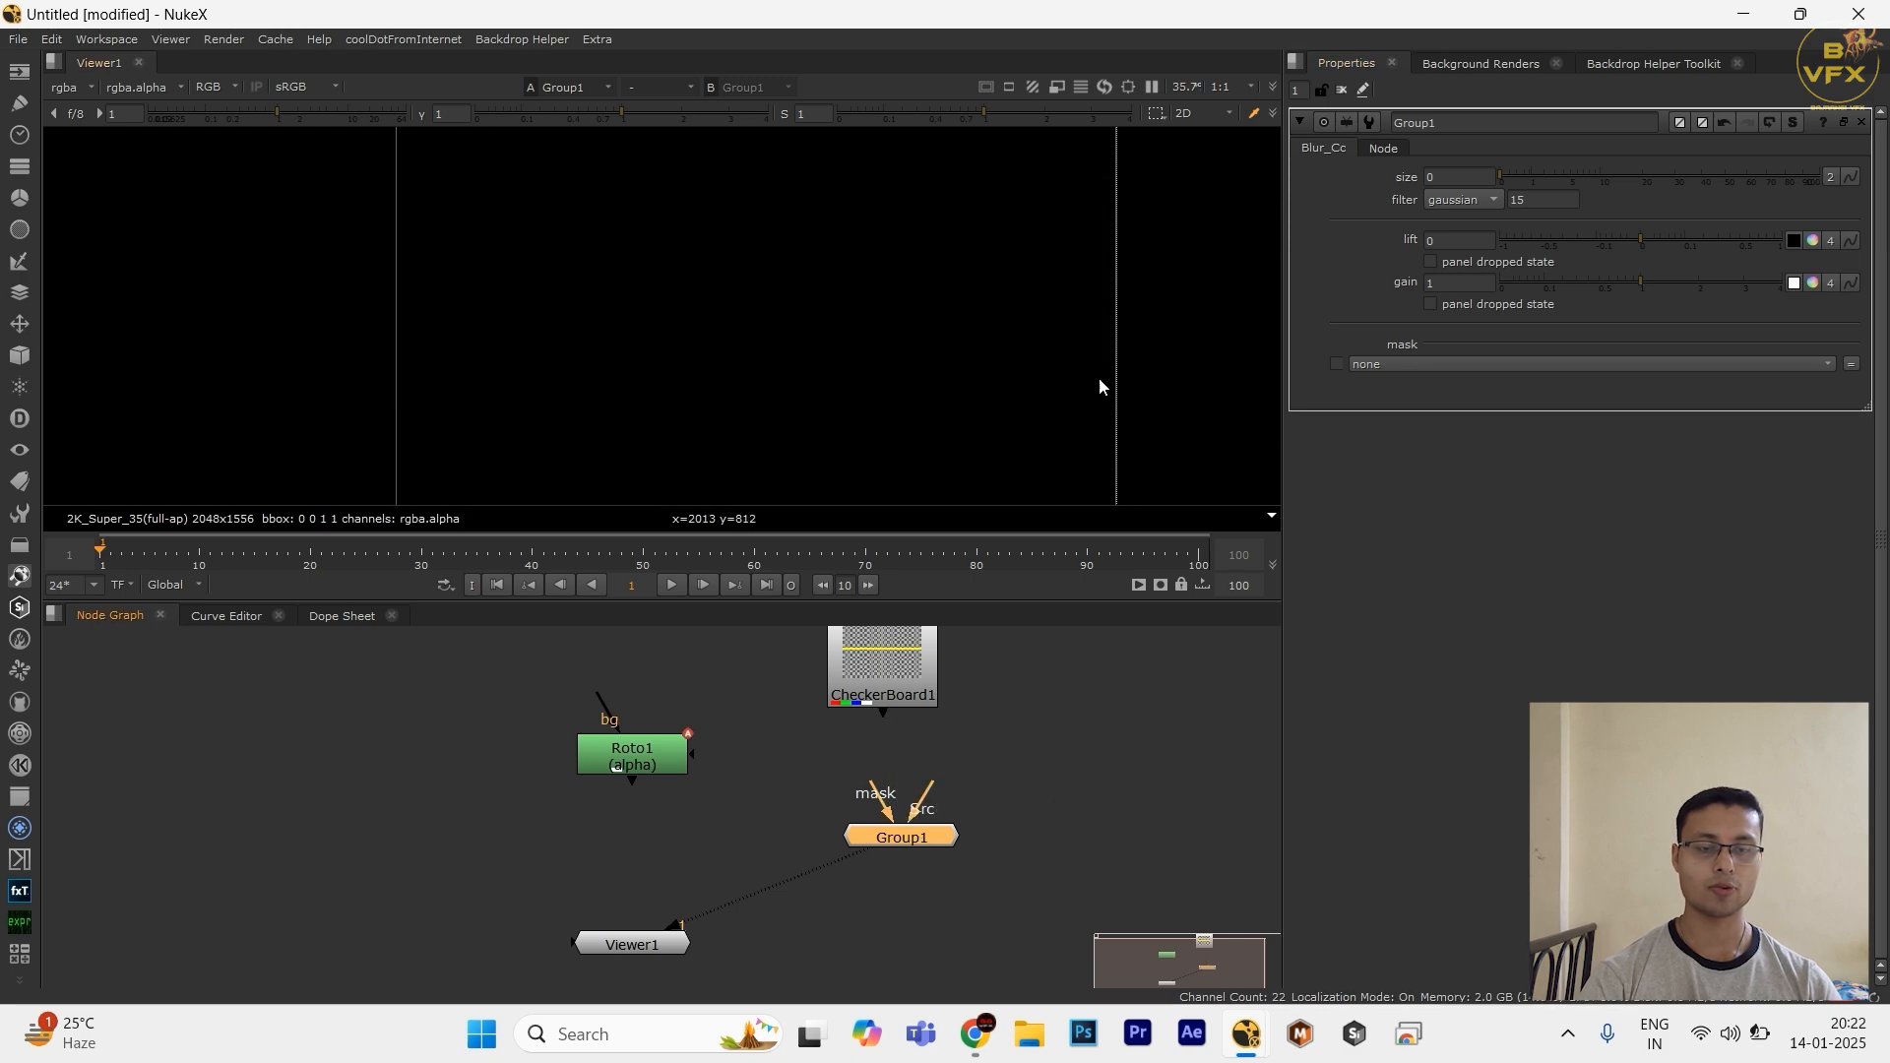
Step: Rename the Group1 node as Blur_Cc
{"action": "double_click", "coordinate": [1521, 128]}
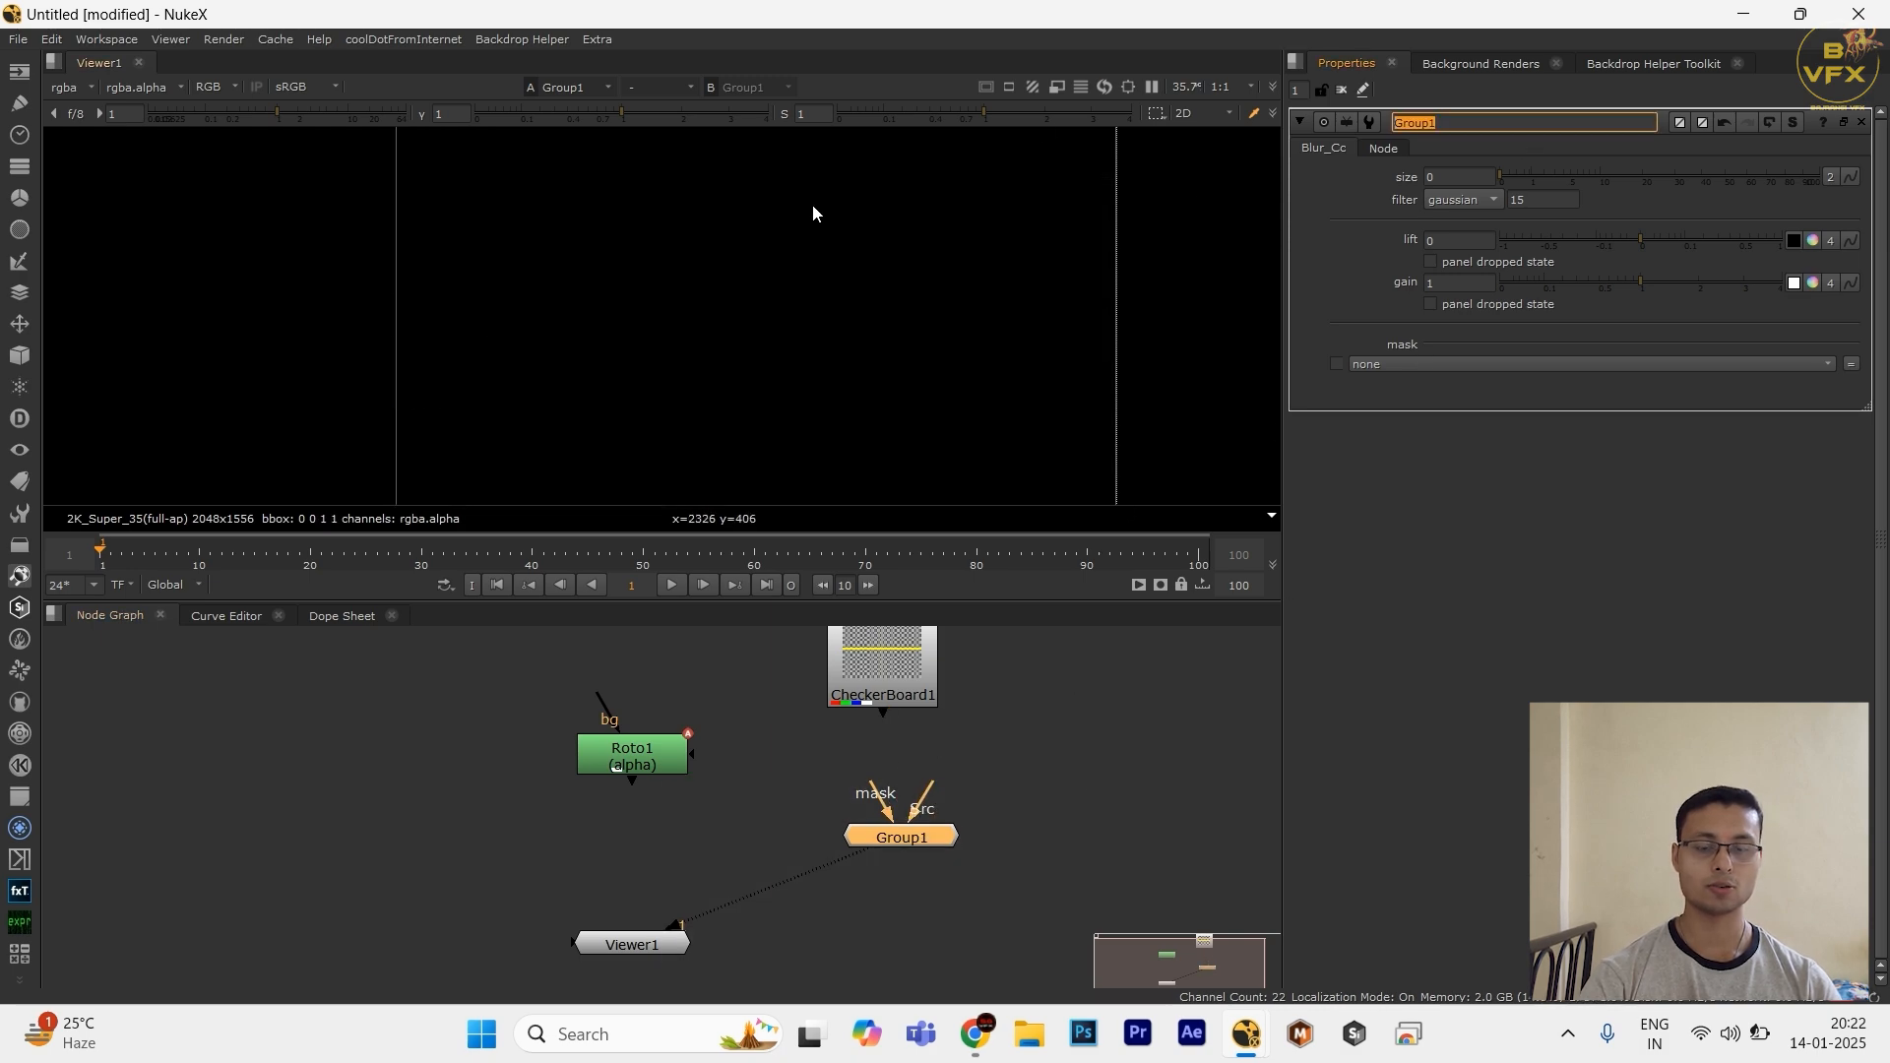
{"action": "type", "text": "Bl"}
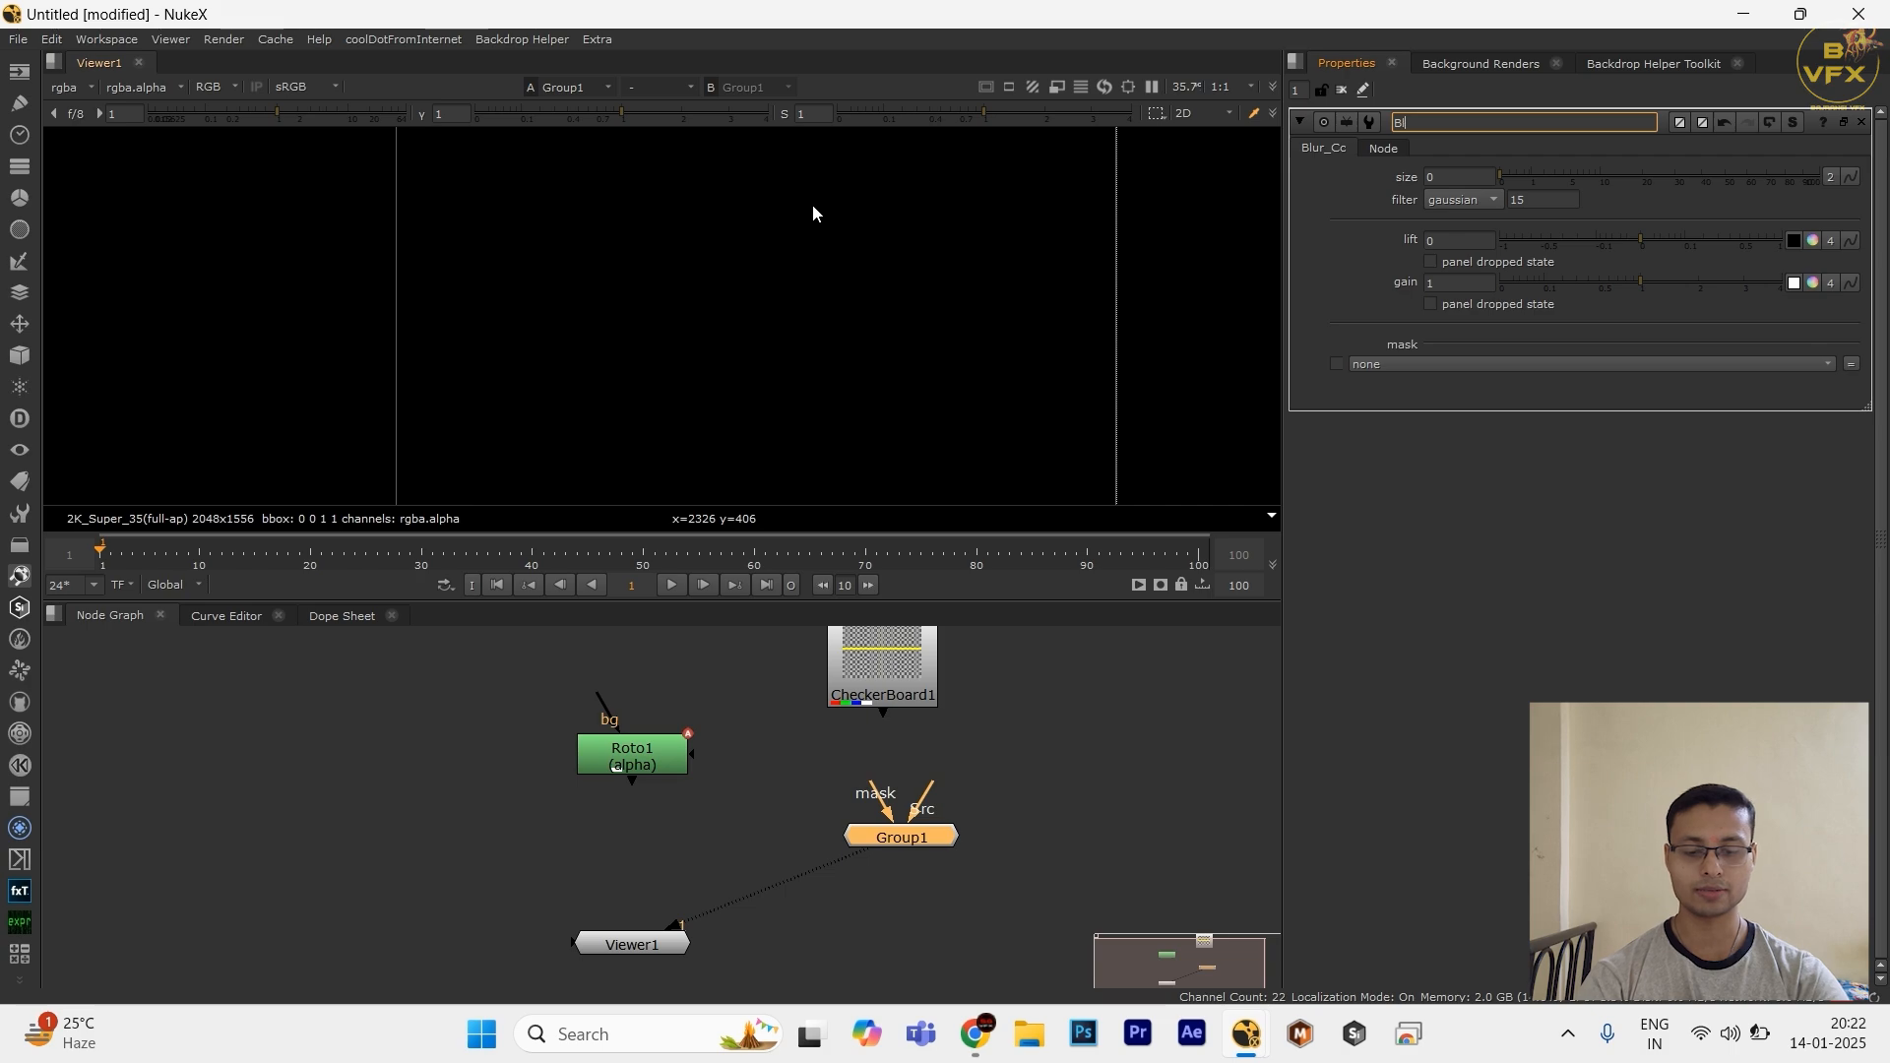
{"action": "type", "text": "ur_Cc"}
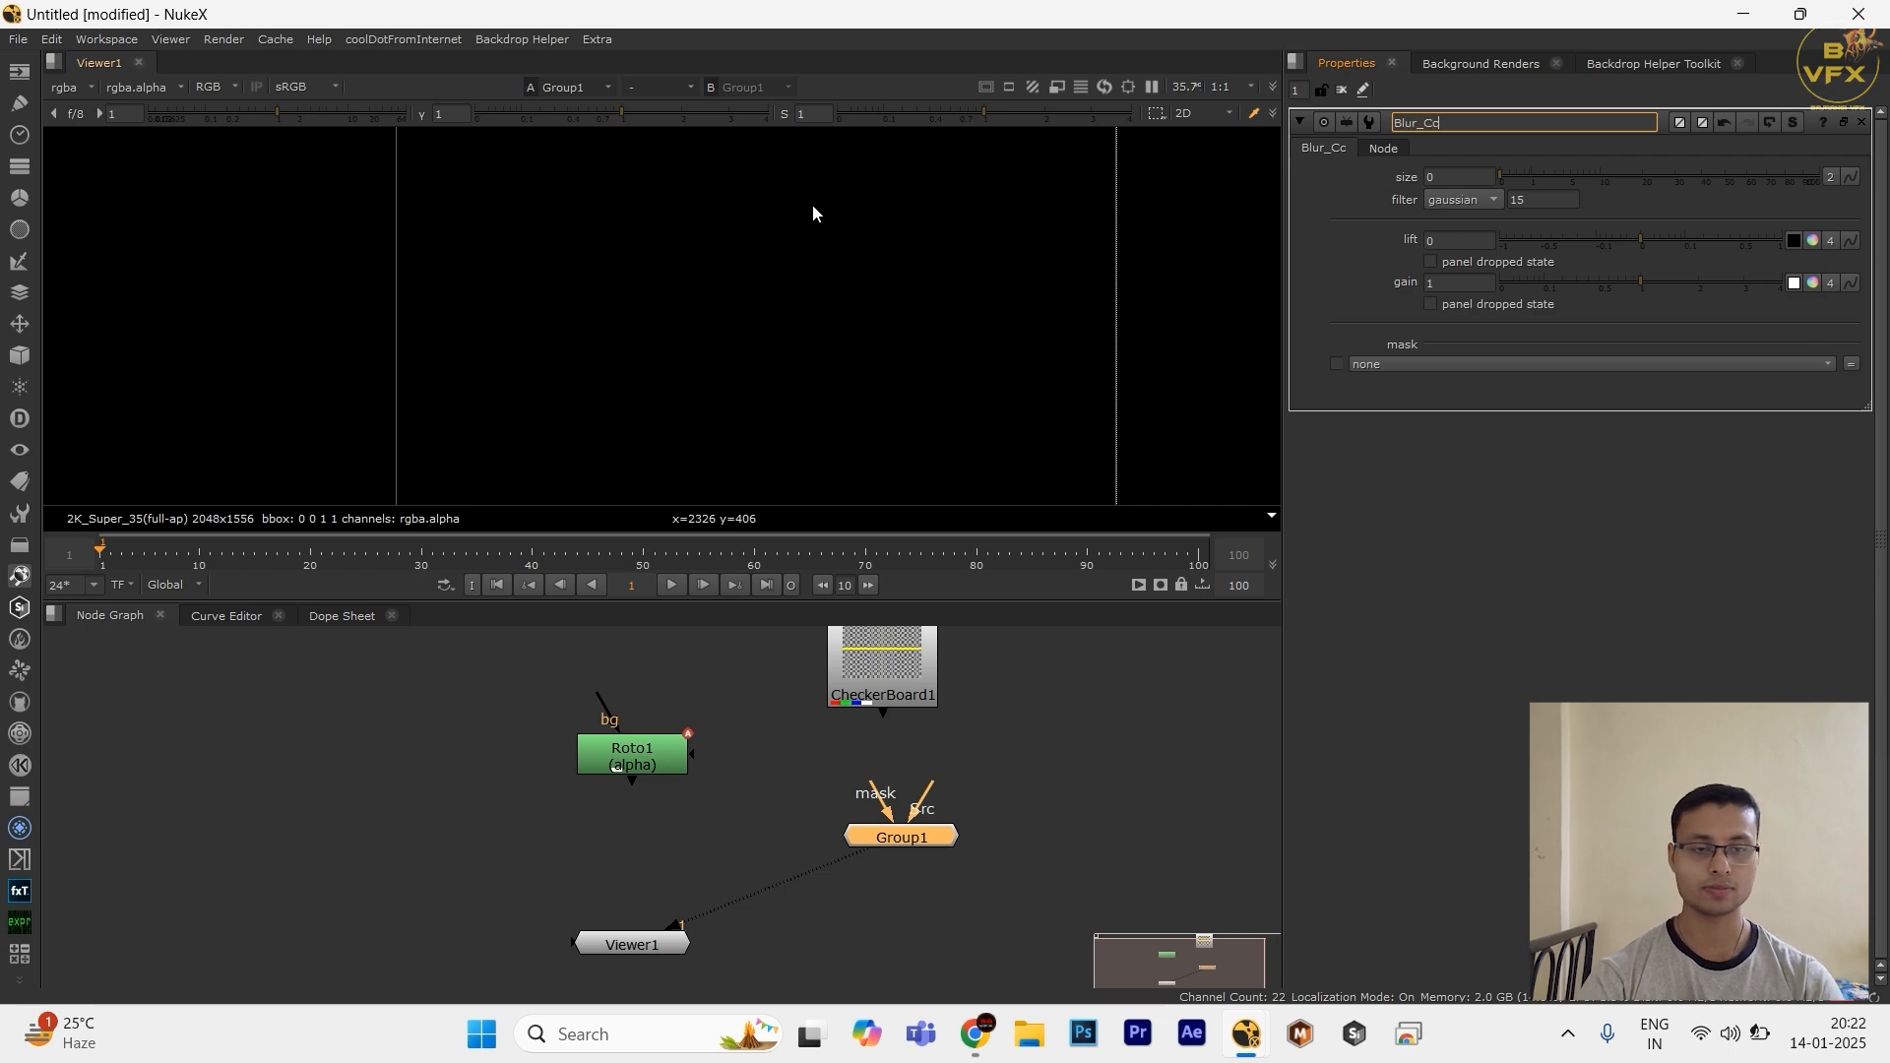
{"action": "key", "text": "Return"}
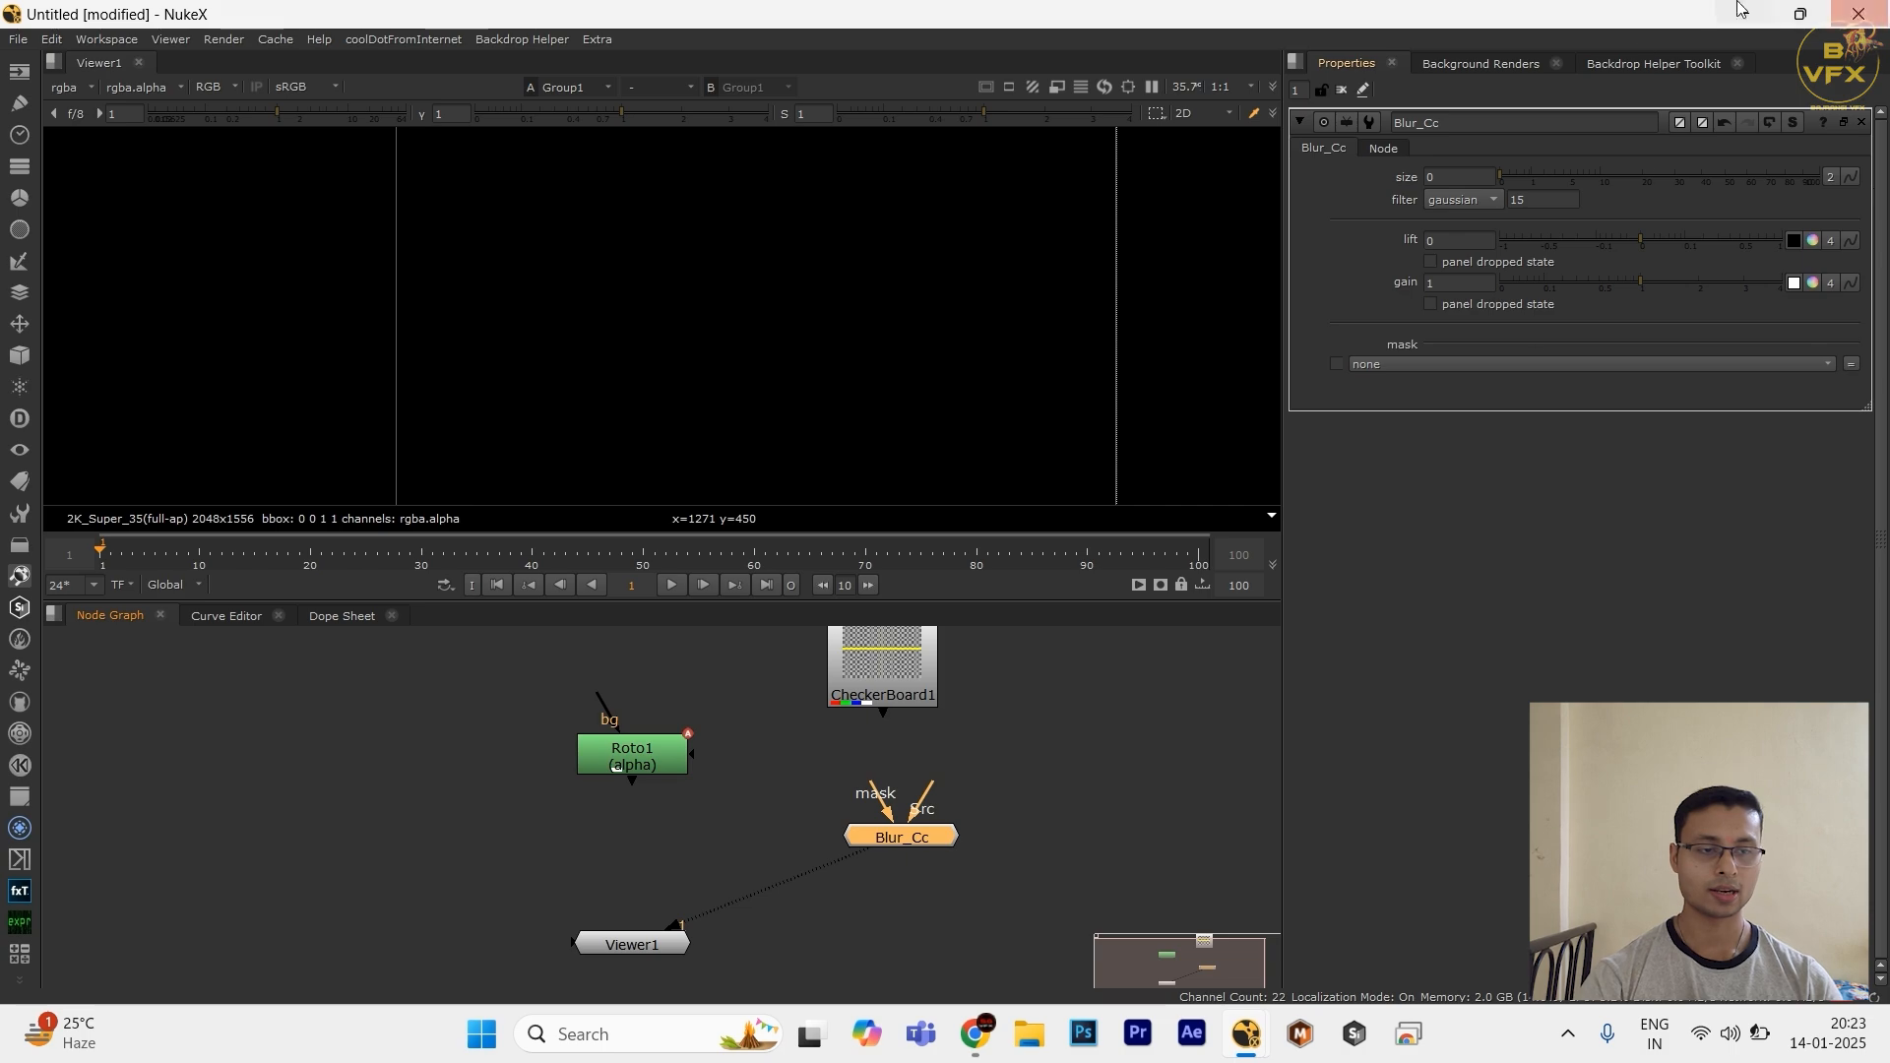
Step: Set the Blur_Cc node's colour to orange with red 0.875, green 0.58 and blue 0.28
{"action": "key", "text": "ctrl+shift+c"}
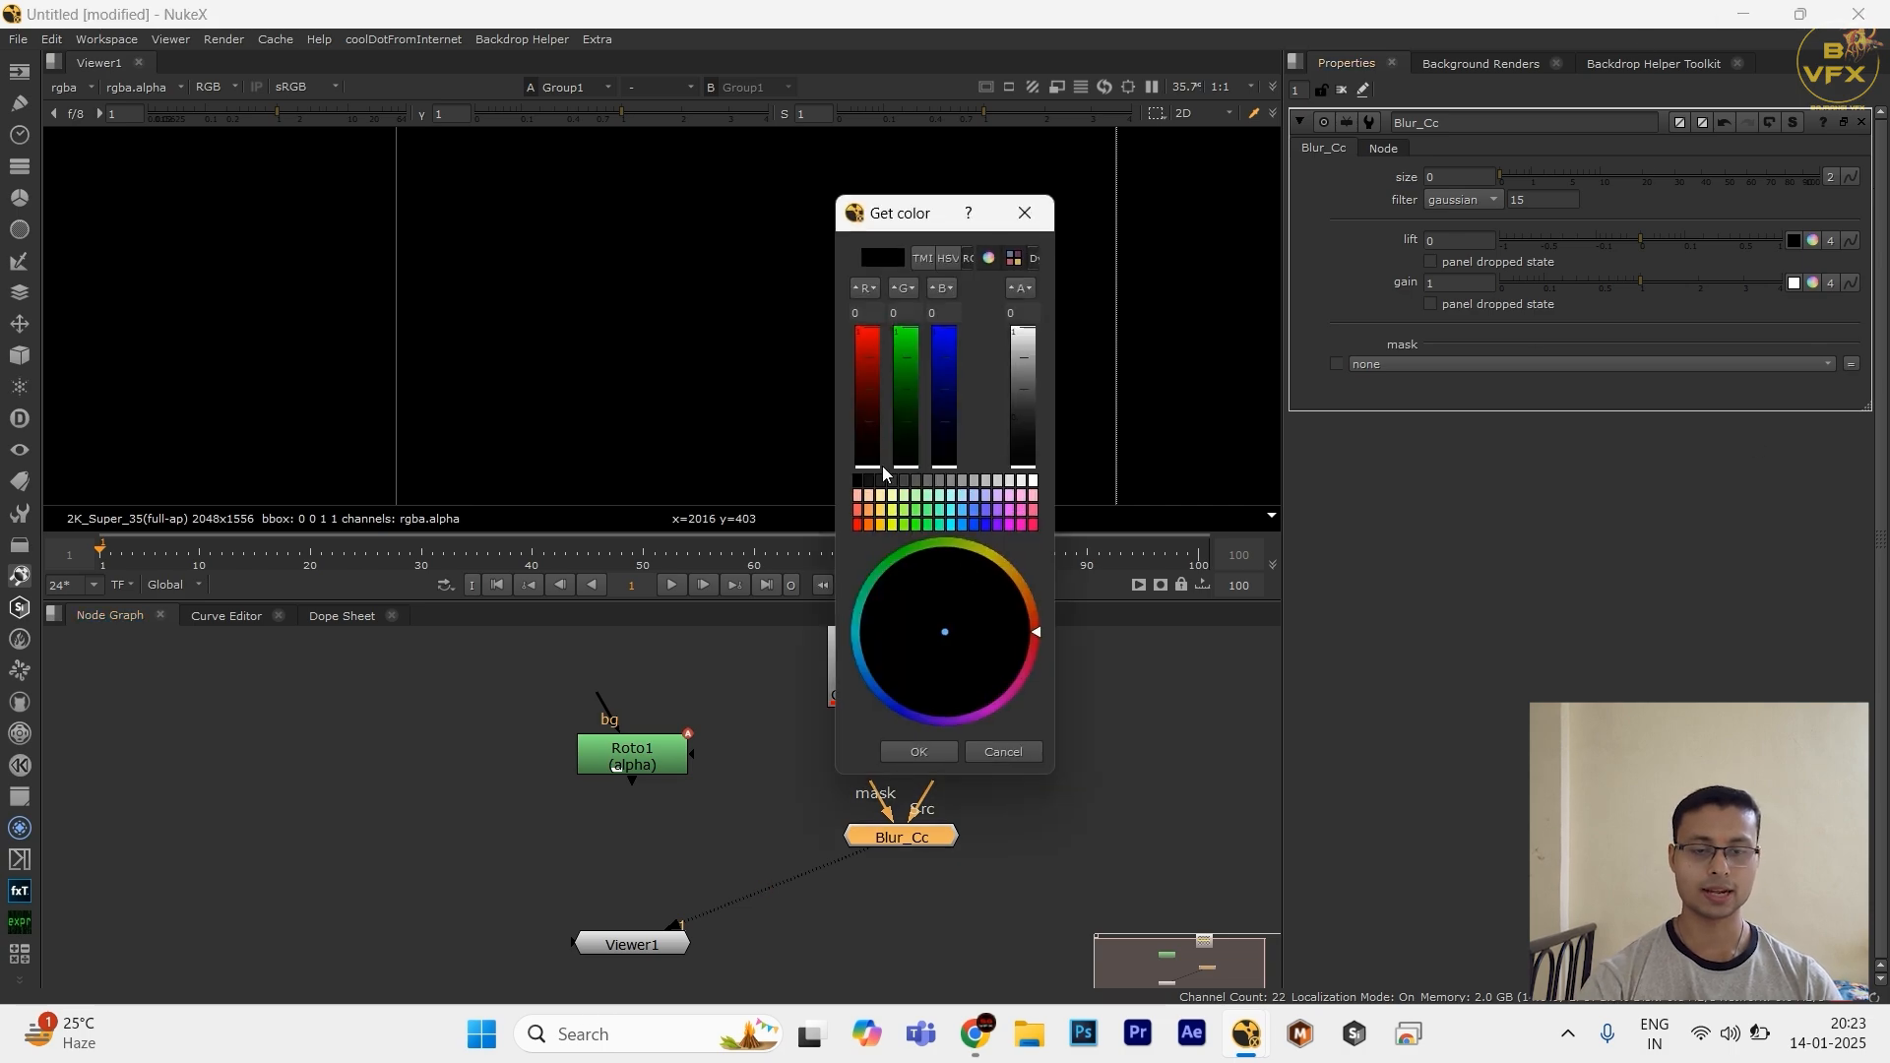
{"action": "left_click", "coordinate": [902, 526]}
{"action": "left_click", "coordinate": [941, 393]}
{"action": "left_click", "coordinate": [906, 360]}
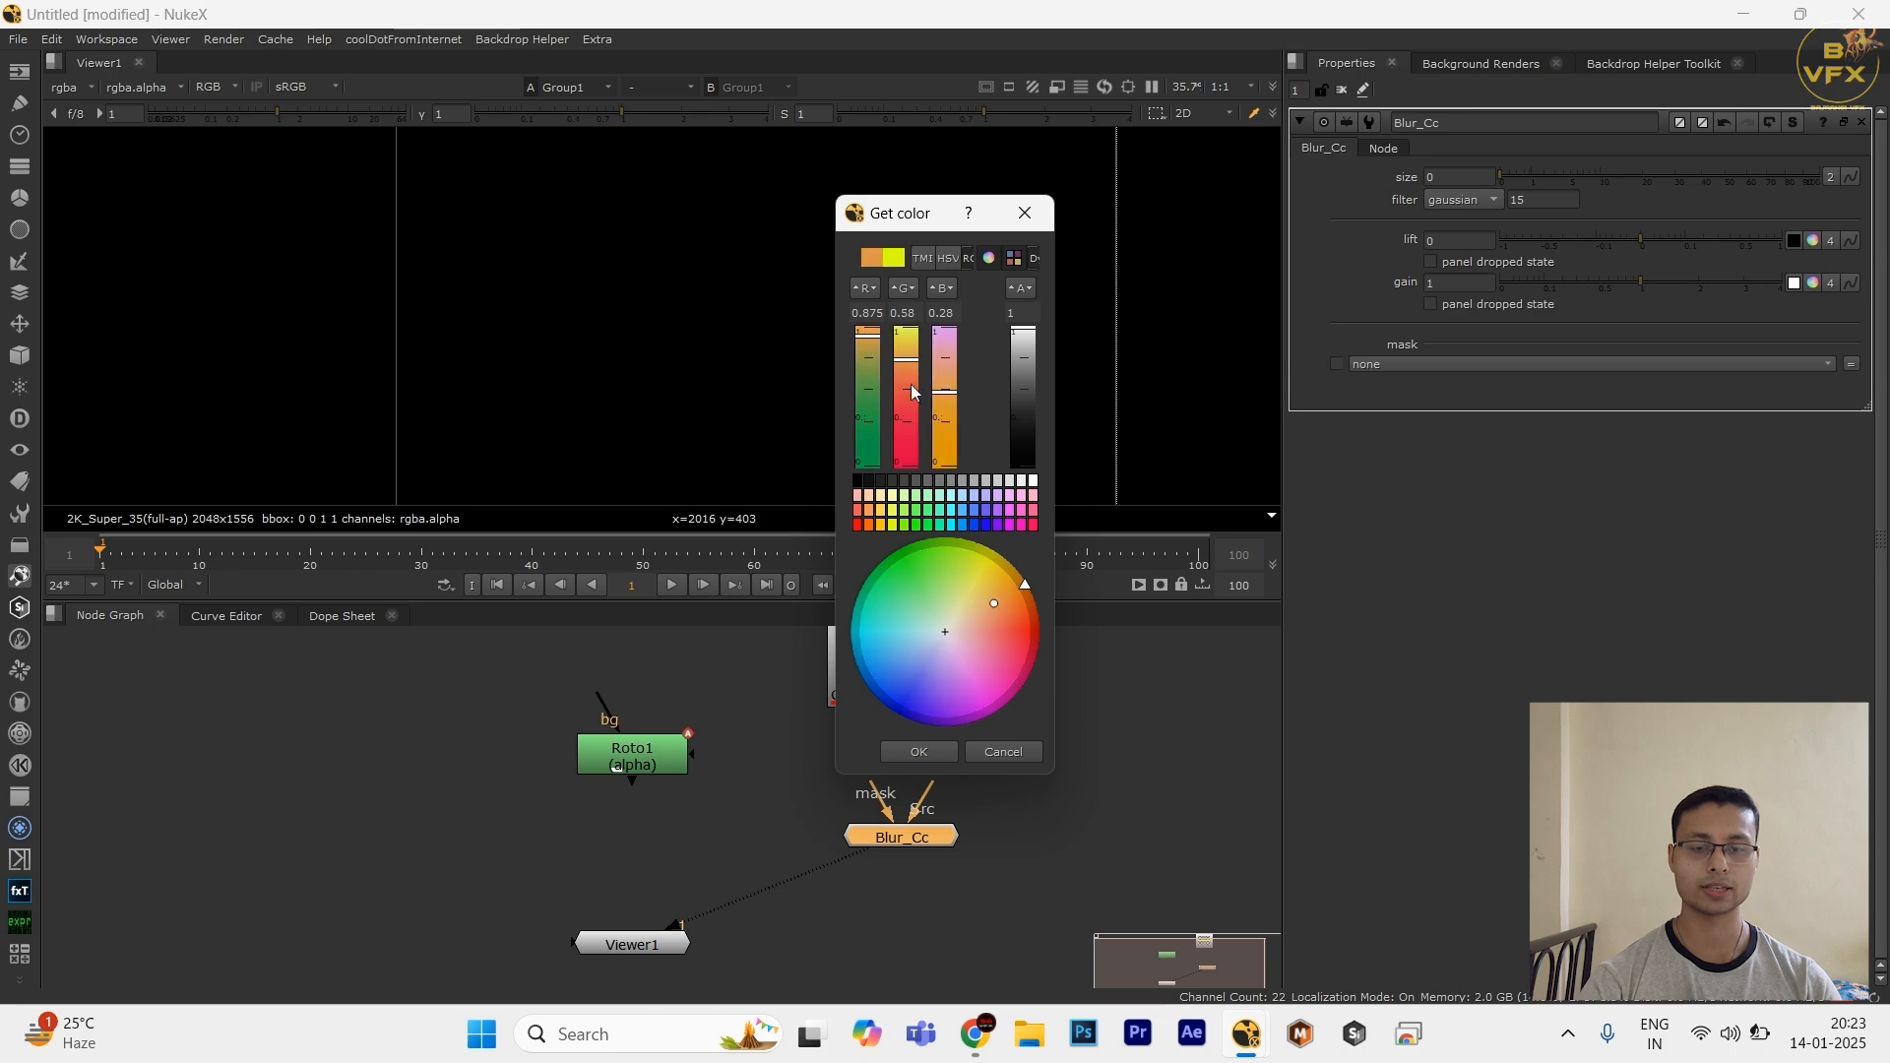
{"action": "left_click", "coordinate": [923, 752]}
{"action": "left_click_drag", "start_coordinate": [898, 845], "coordinate": [905, 842]}
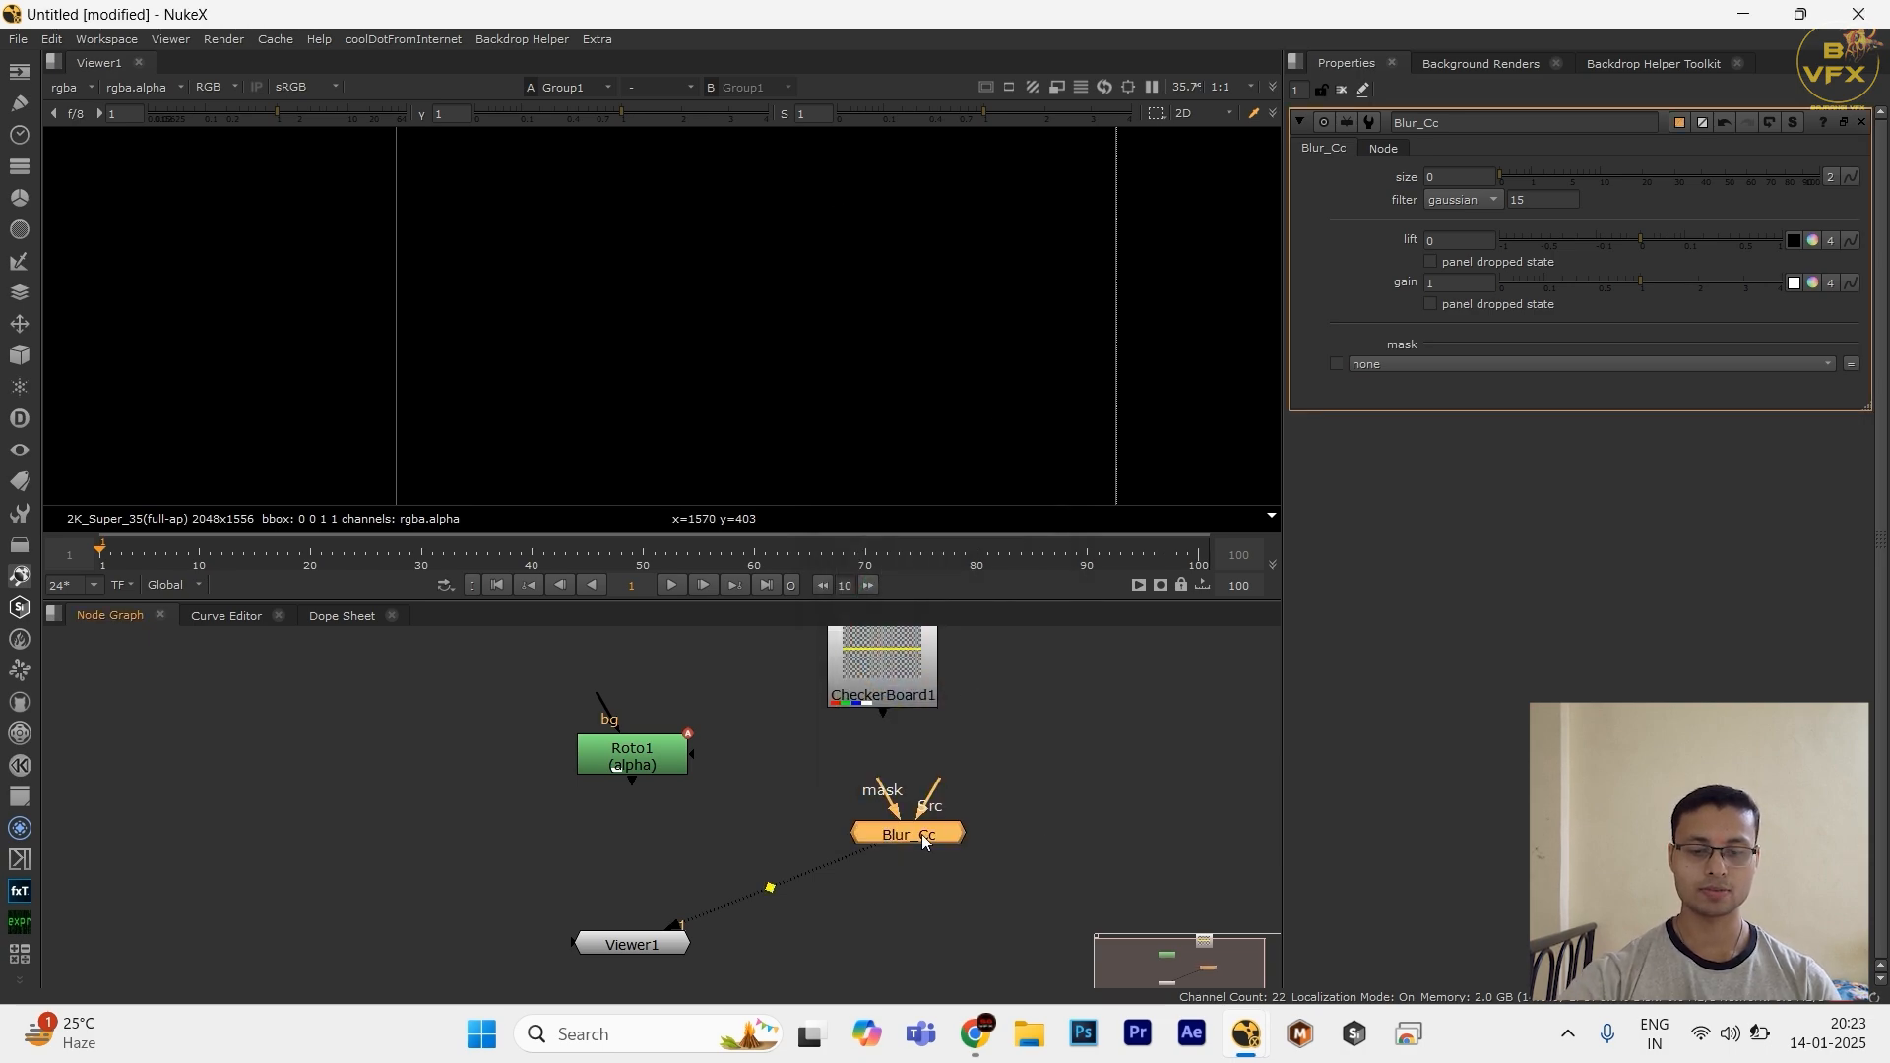
Step: Turn the Blur_Cc node's colour yellow by raising green to 1, and place the node to the right below CheckerBoard1
{"action": "key", "text": "ctrl+shift+c"}
{"action": "left_click_drag", "start_coordinate": [900, 368], "coordinate": [904, 327]}
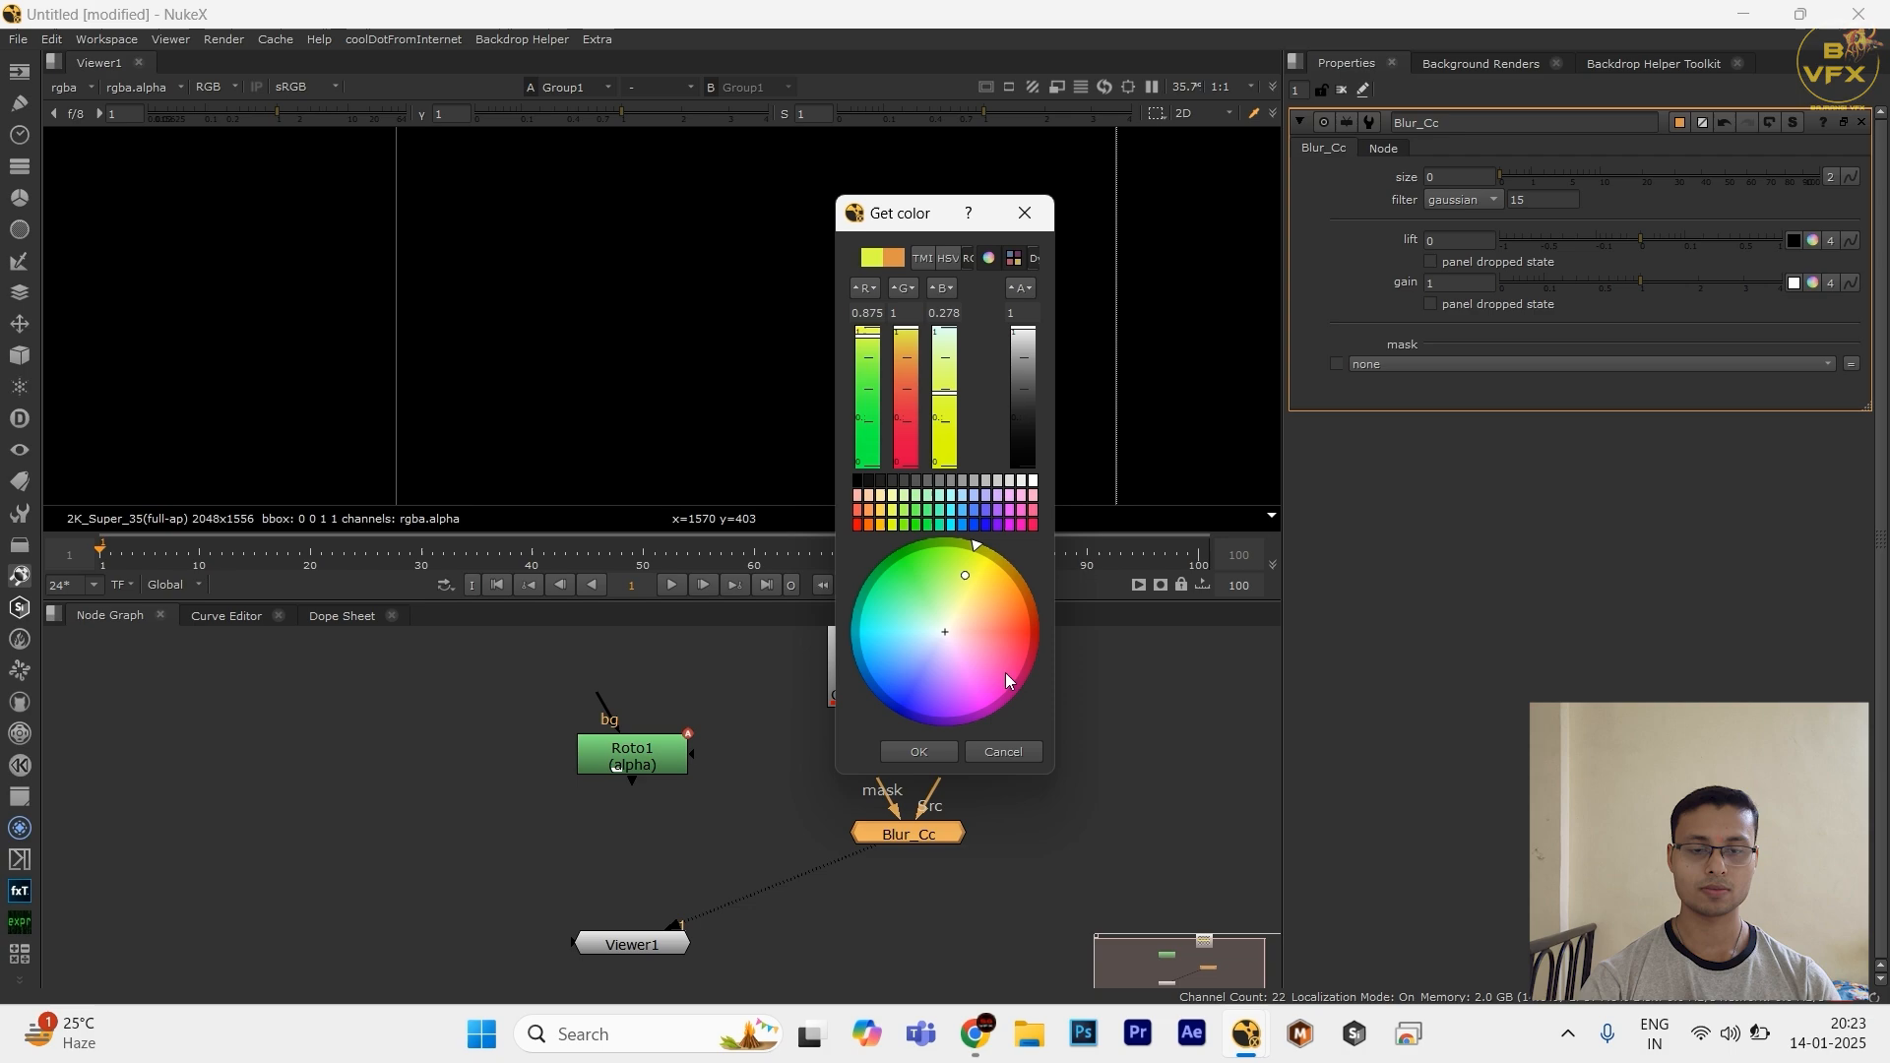
{"action": "left_click", "coordinate": [918, 751]}
{"action": "scroll", "coordinate": [883, 856], "scroll_direction": "down", "scroll_amount": 2}
{"action": "left_click_drag", "start_coordinate": [919, 837], "coordinate": [989, 820]}
{"action": "left_click", "coordinate": [1023, 795]}
{"action": "left_click_drag", "start_coordinate": [1091, 770], "coordinate": [919, 846]}
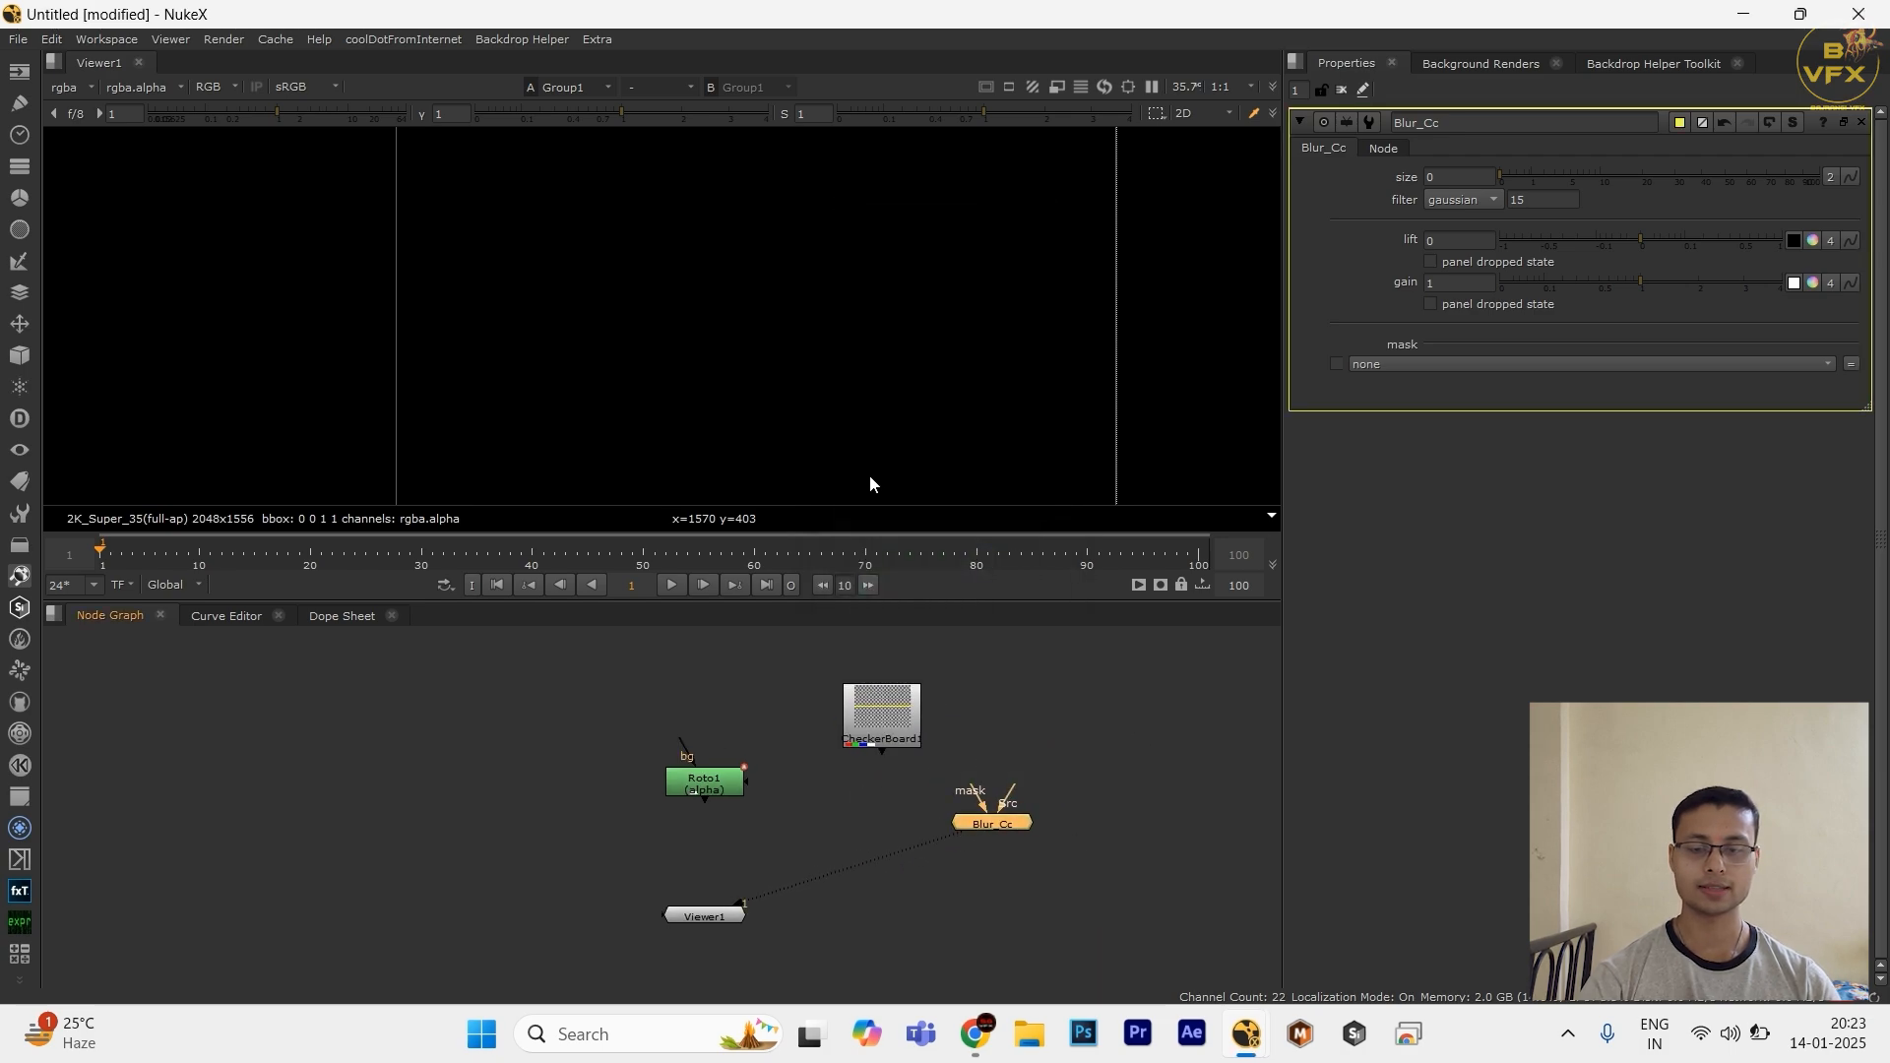
Step: Save the selected Blur_Cc node as a toolset with the menu item name Blur_Cc under root
{"action": "left_click", "coordinate": [14, 515]}
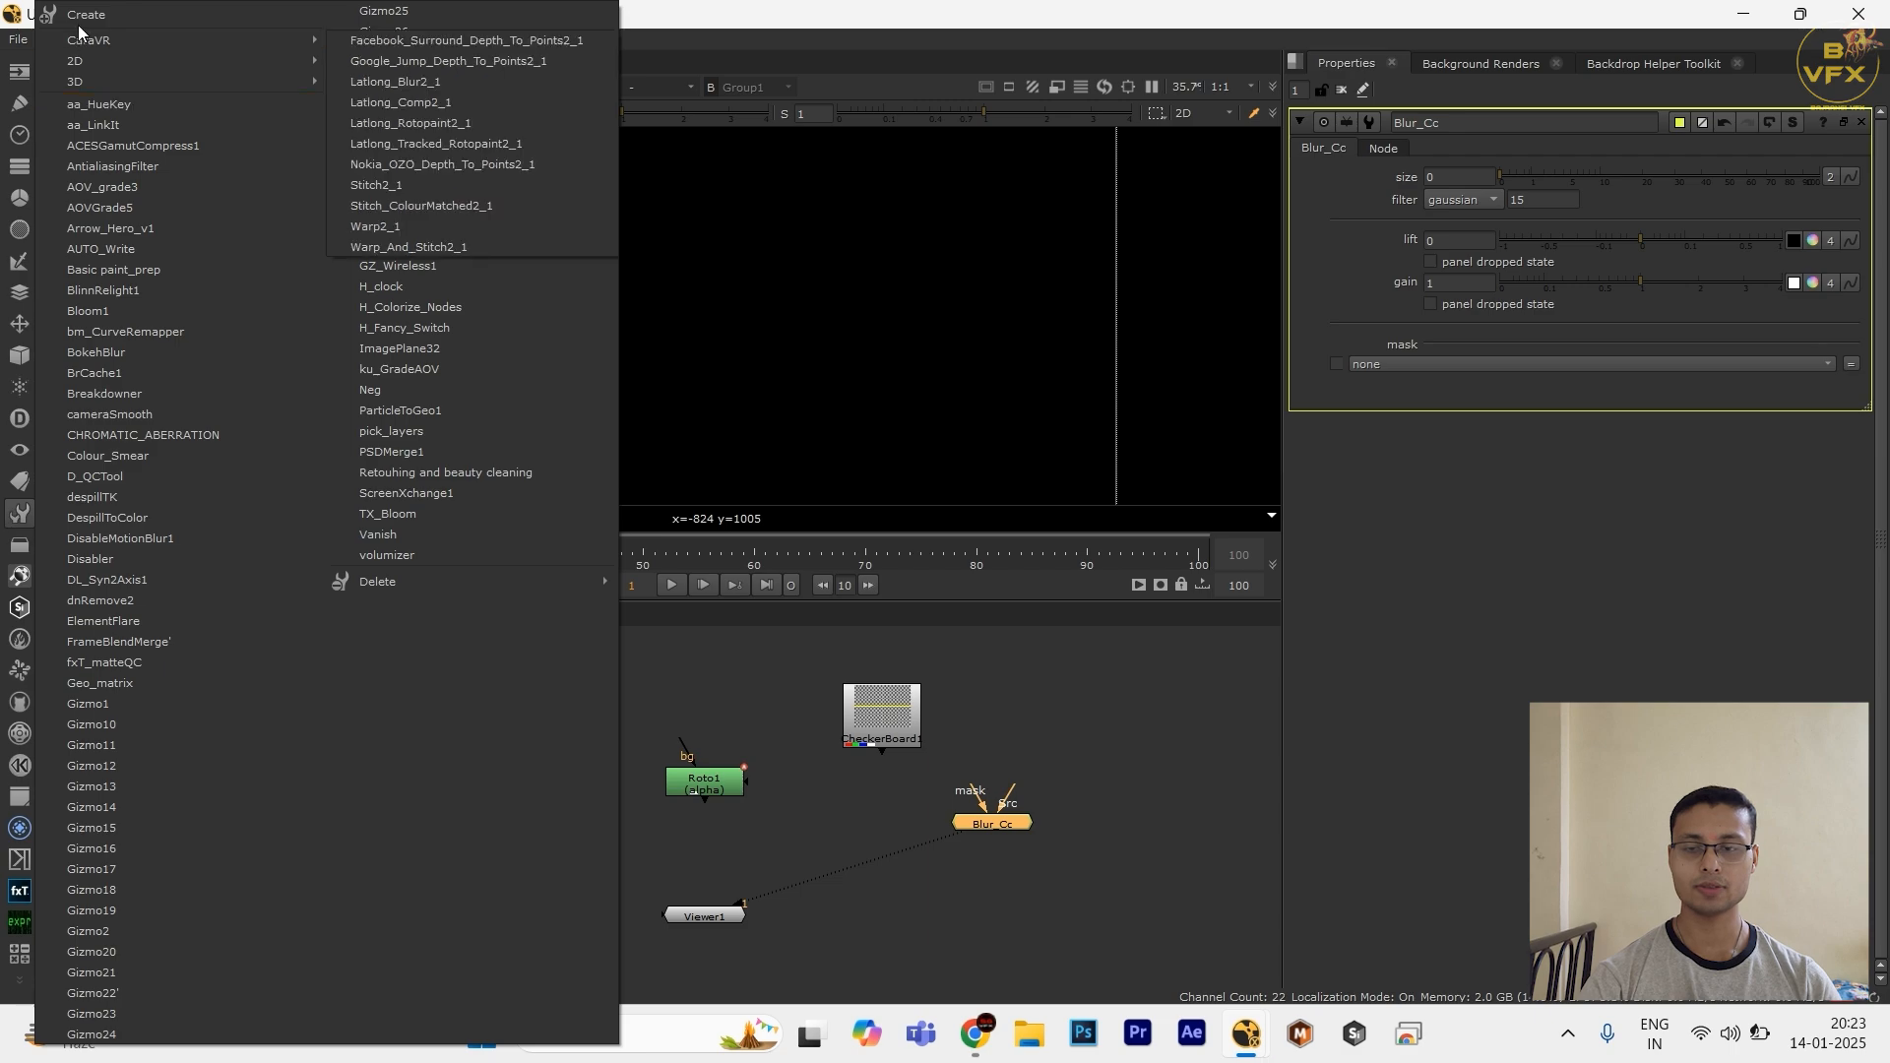
{"action": "left_click", "coordinate": [1100, 709]}
{"action": "left_click_drag", "start_coordinate": [1119, 687], "coordinate": [941, 859]}
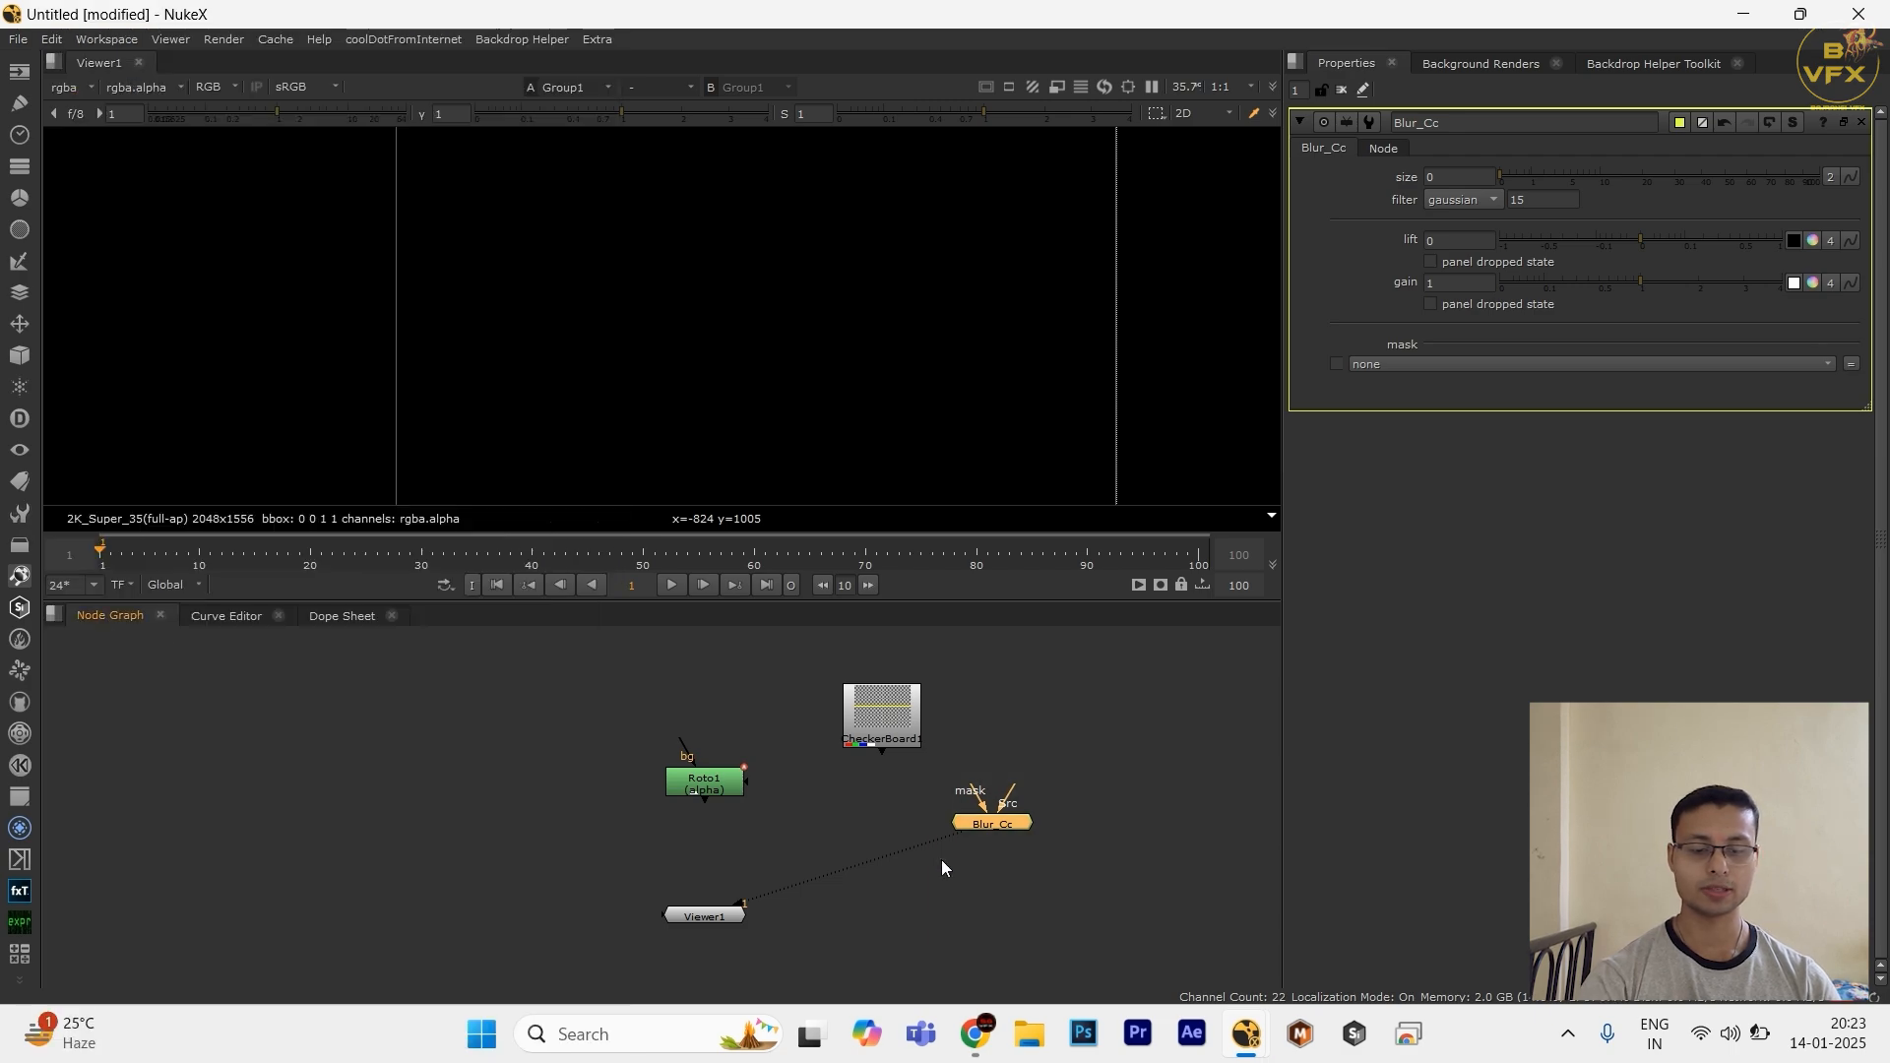
{"action": "left_click", "coordinate": [726, 849]}
{"action": "left_click_drag", "start_coordinate": [1184, 745], "coordinate": [925, 847]}
{"action": "left_click", "coordinate": [17, 515]}
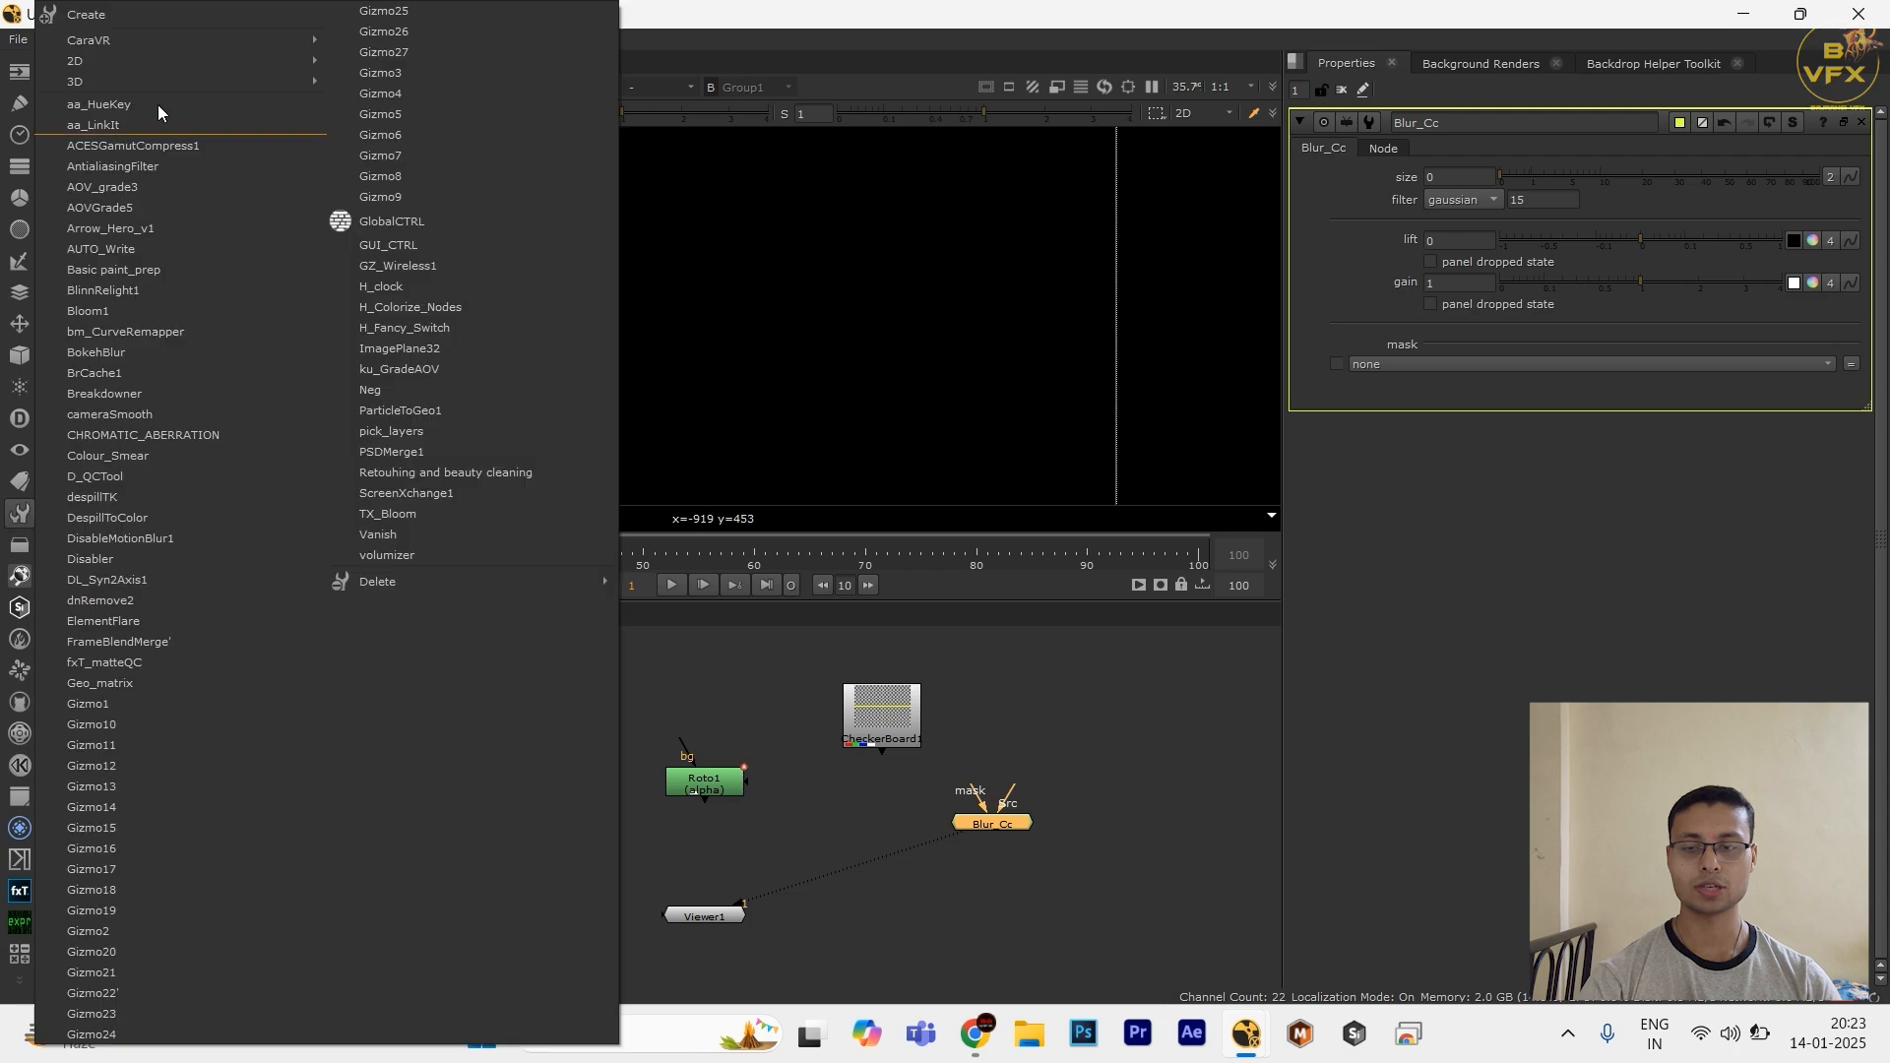
{"action": "left_click", "coordinate": [128, 15]}
{"action": "left_click", "coordinate": [975, 503]}
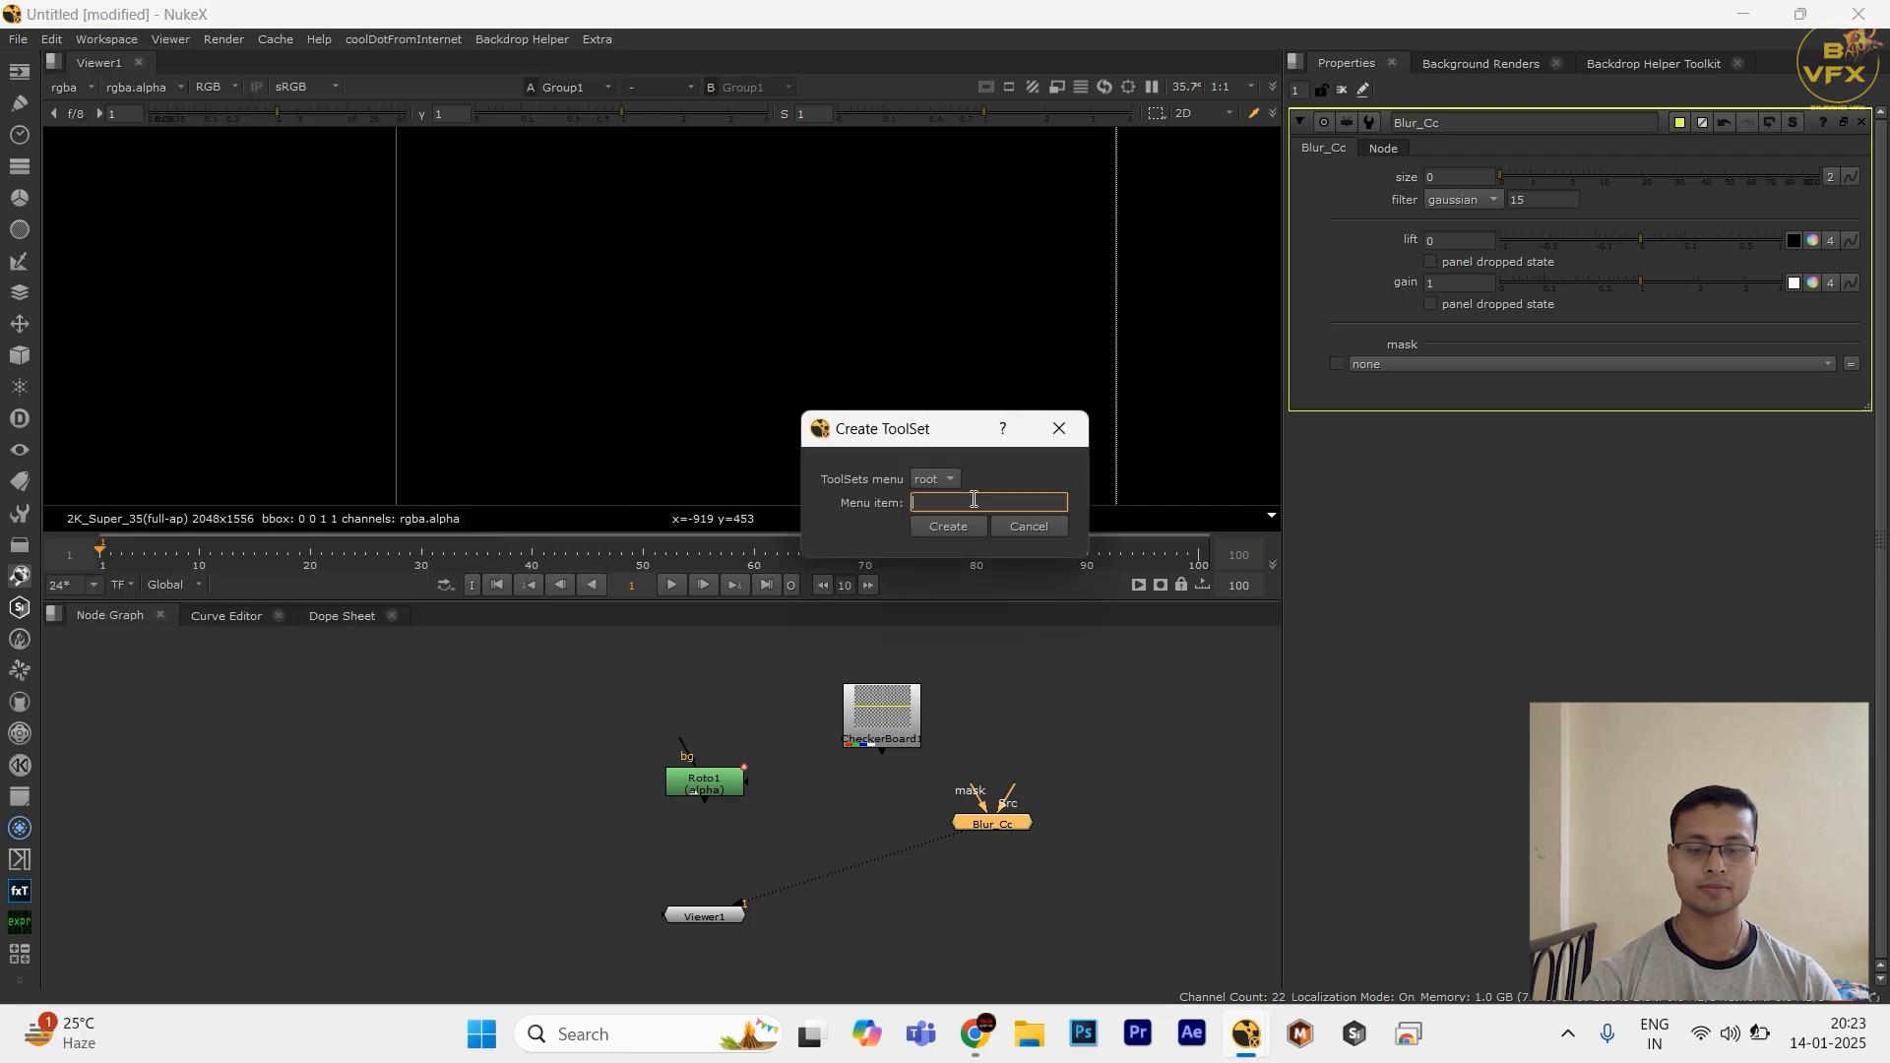
{"action": "key", "text": "ctrl+v"}
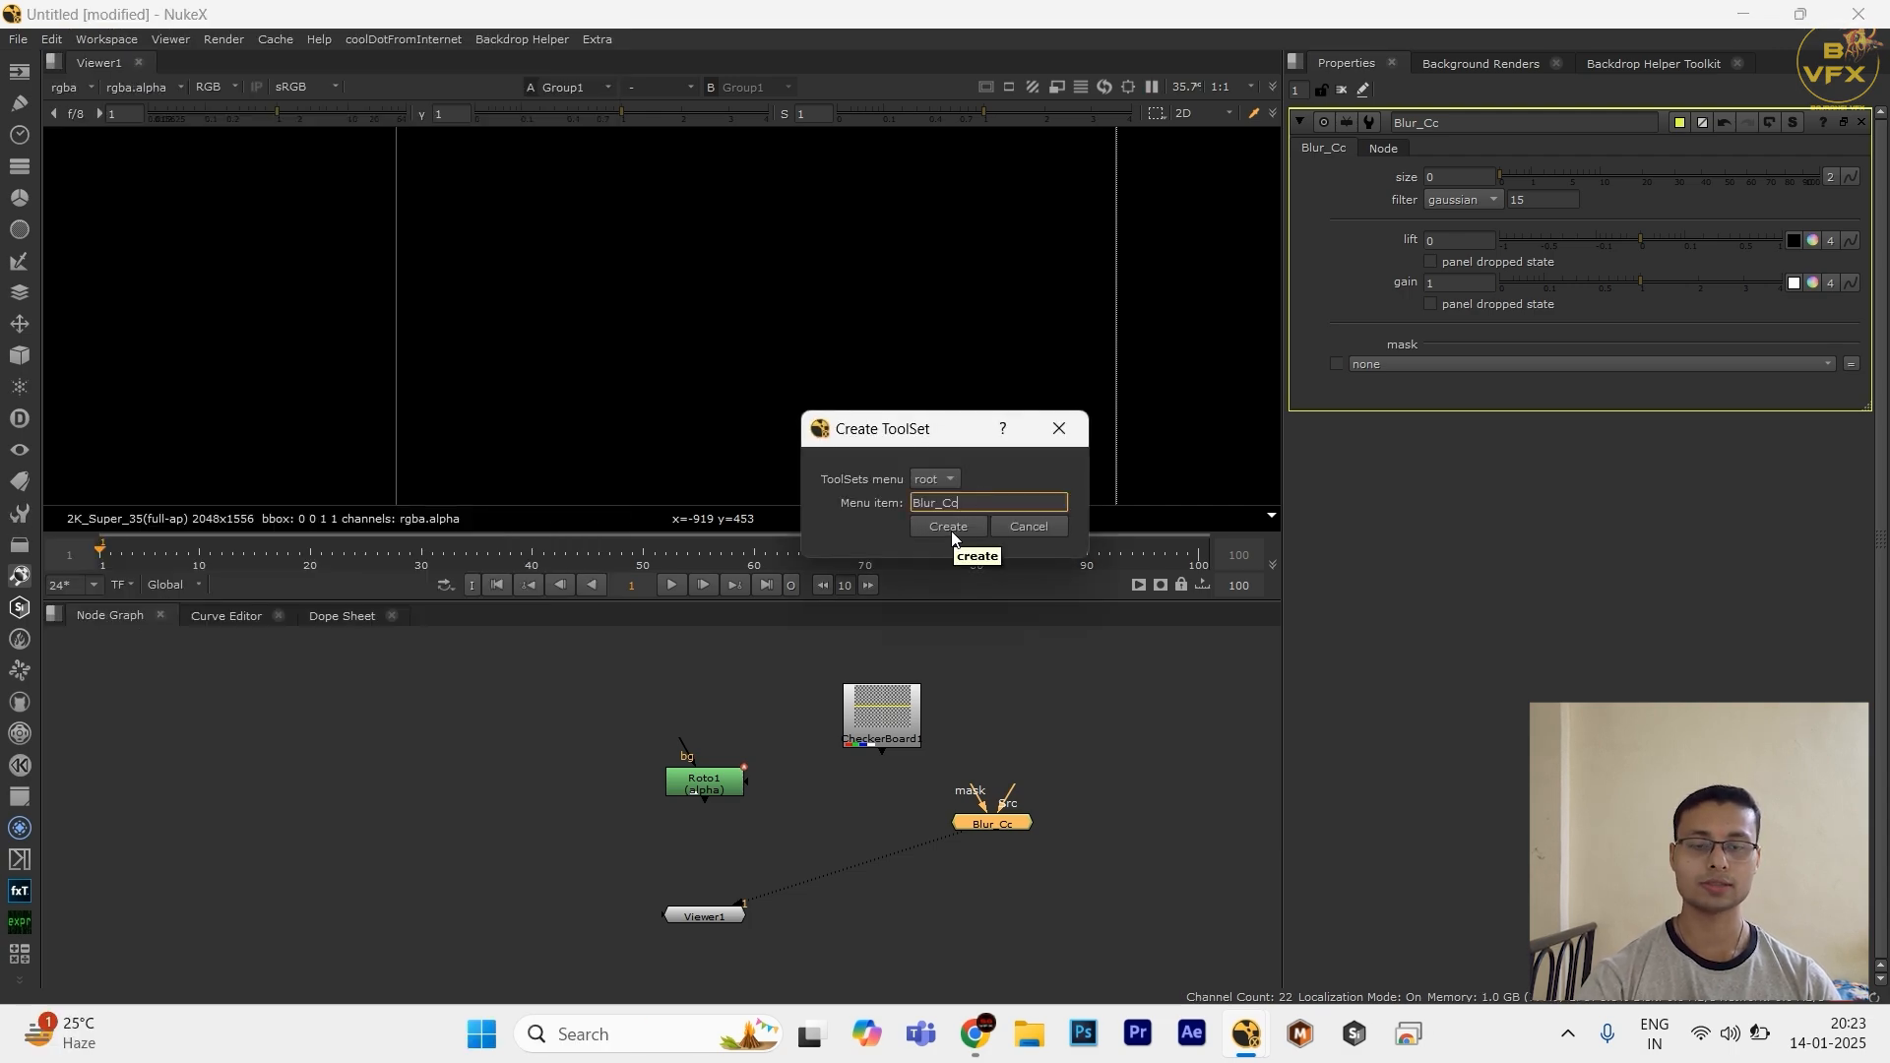
{"action": "left_click", "coordinate": [950, 529]}
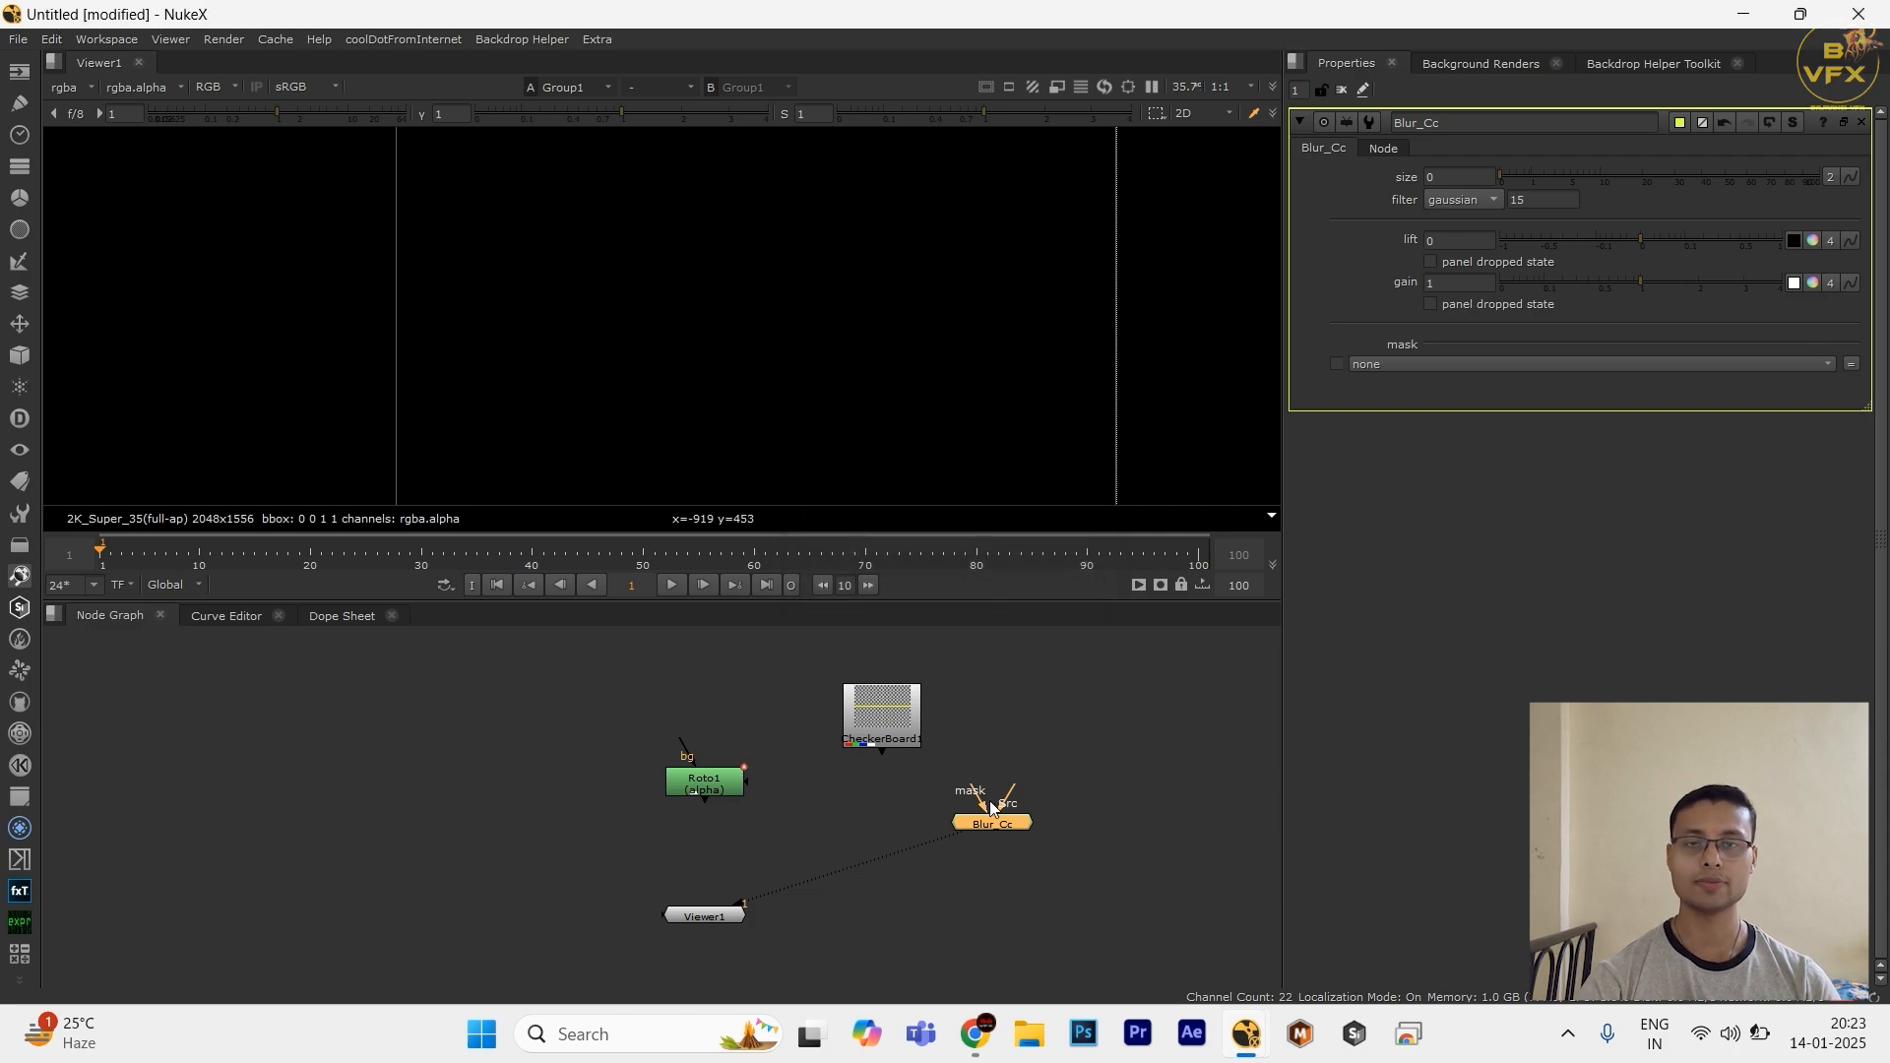
Step: Delete the original Blur_Cc node and add a new one from the saved Blur_Cc toolset
{"action": "middle_click", "coordinate": [943, 892]}
{"action": "left_click", "coordinate": [944, 892]}
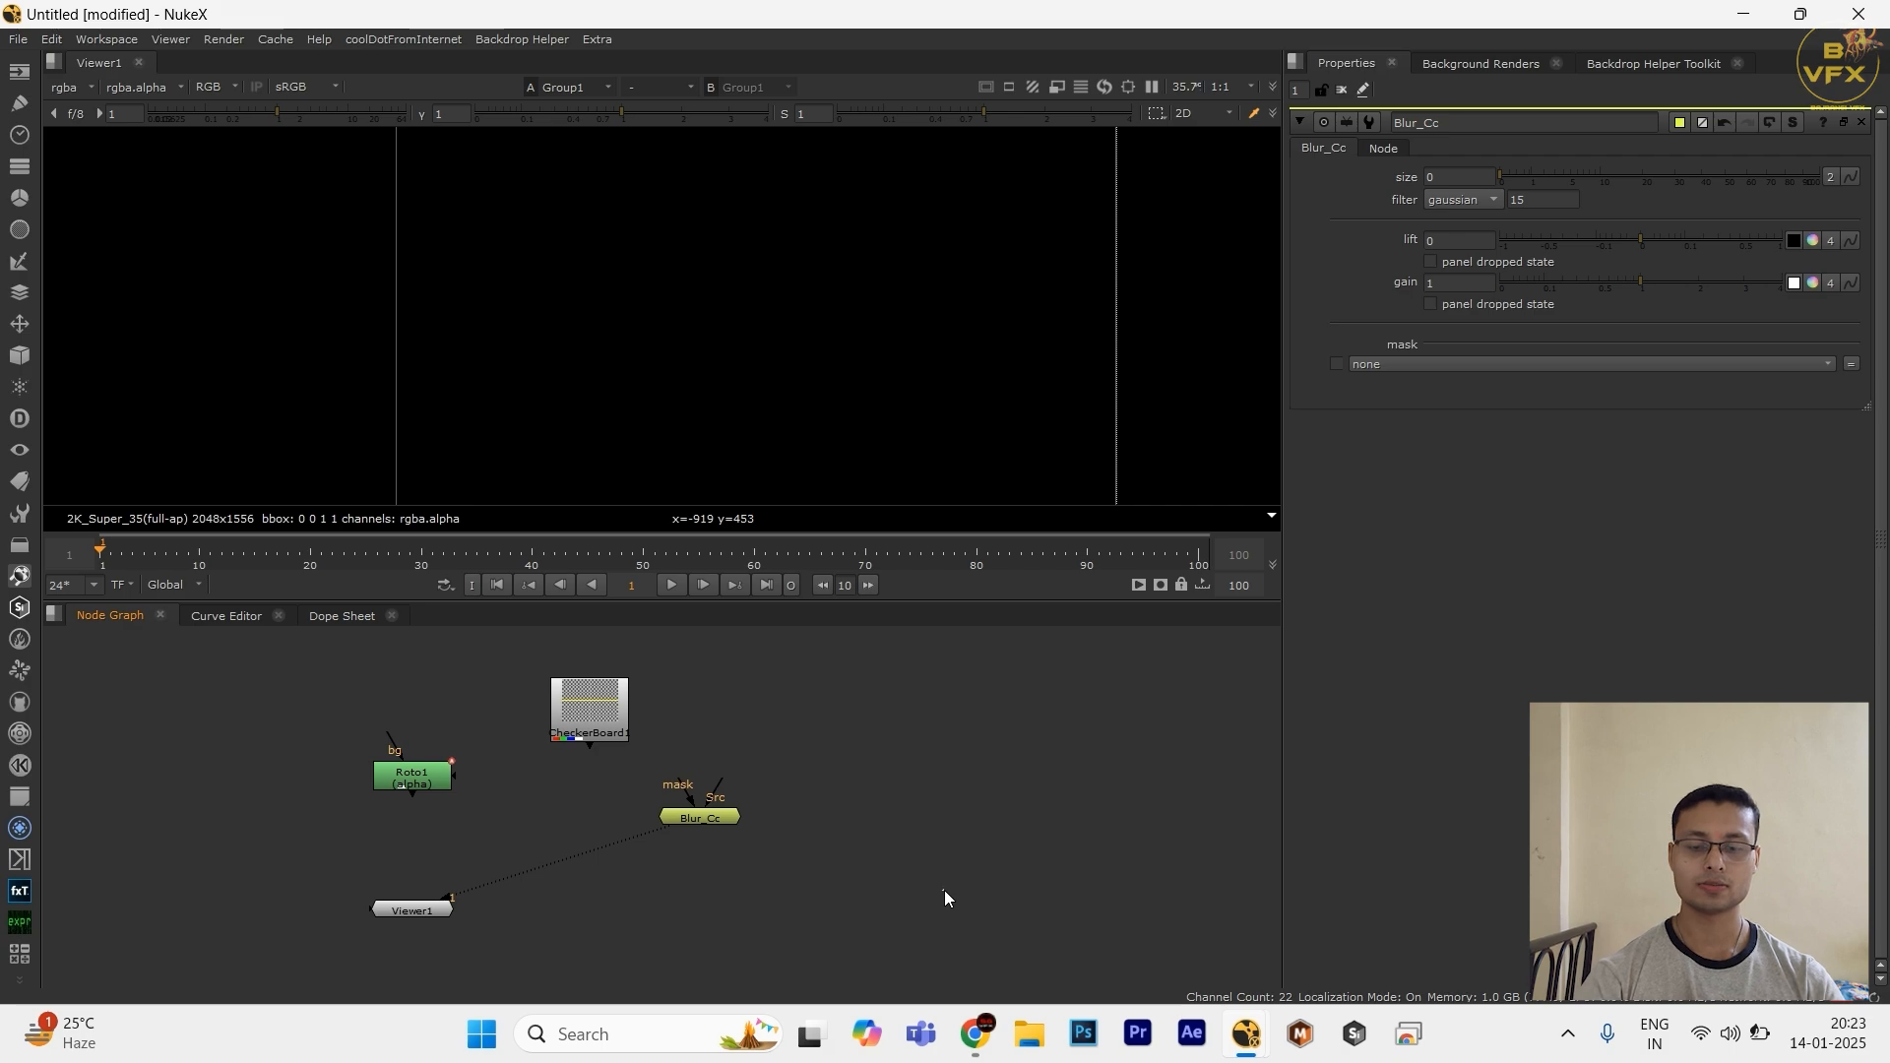
{"action": "left_click_drag", "start_coordinate": [859, 779], "coordinate": [583, 854]}
{"action": "key", "text": "Delete"}
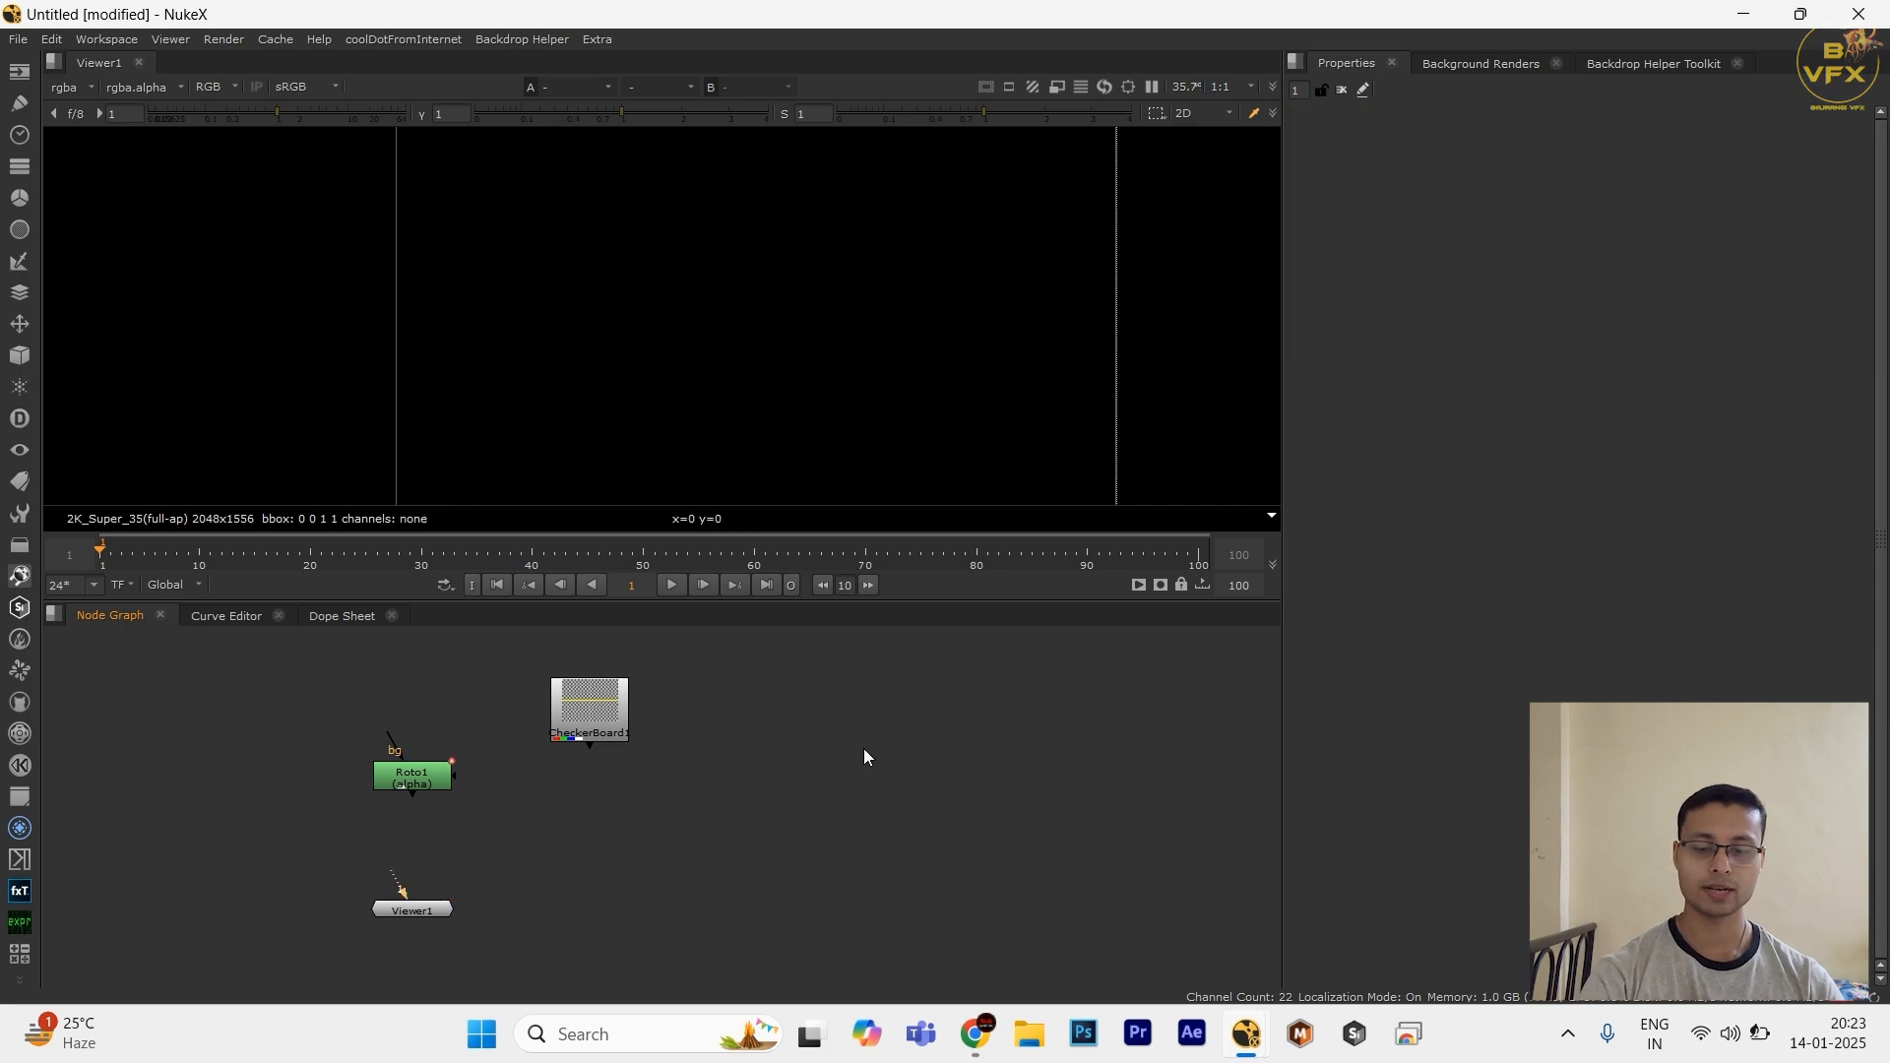
{"action": "key", "text": "Tab"}
{"action": "type", "text": "blur"}
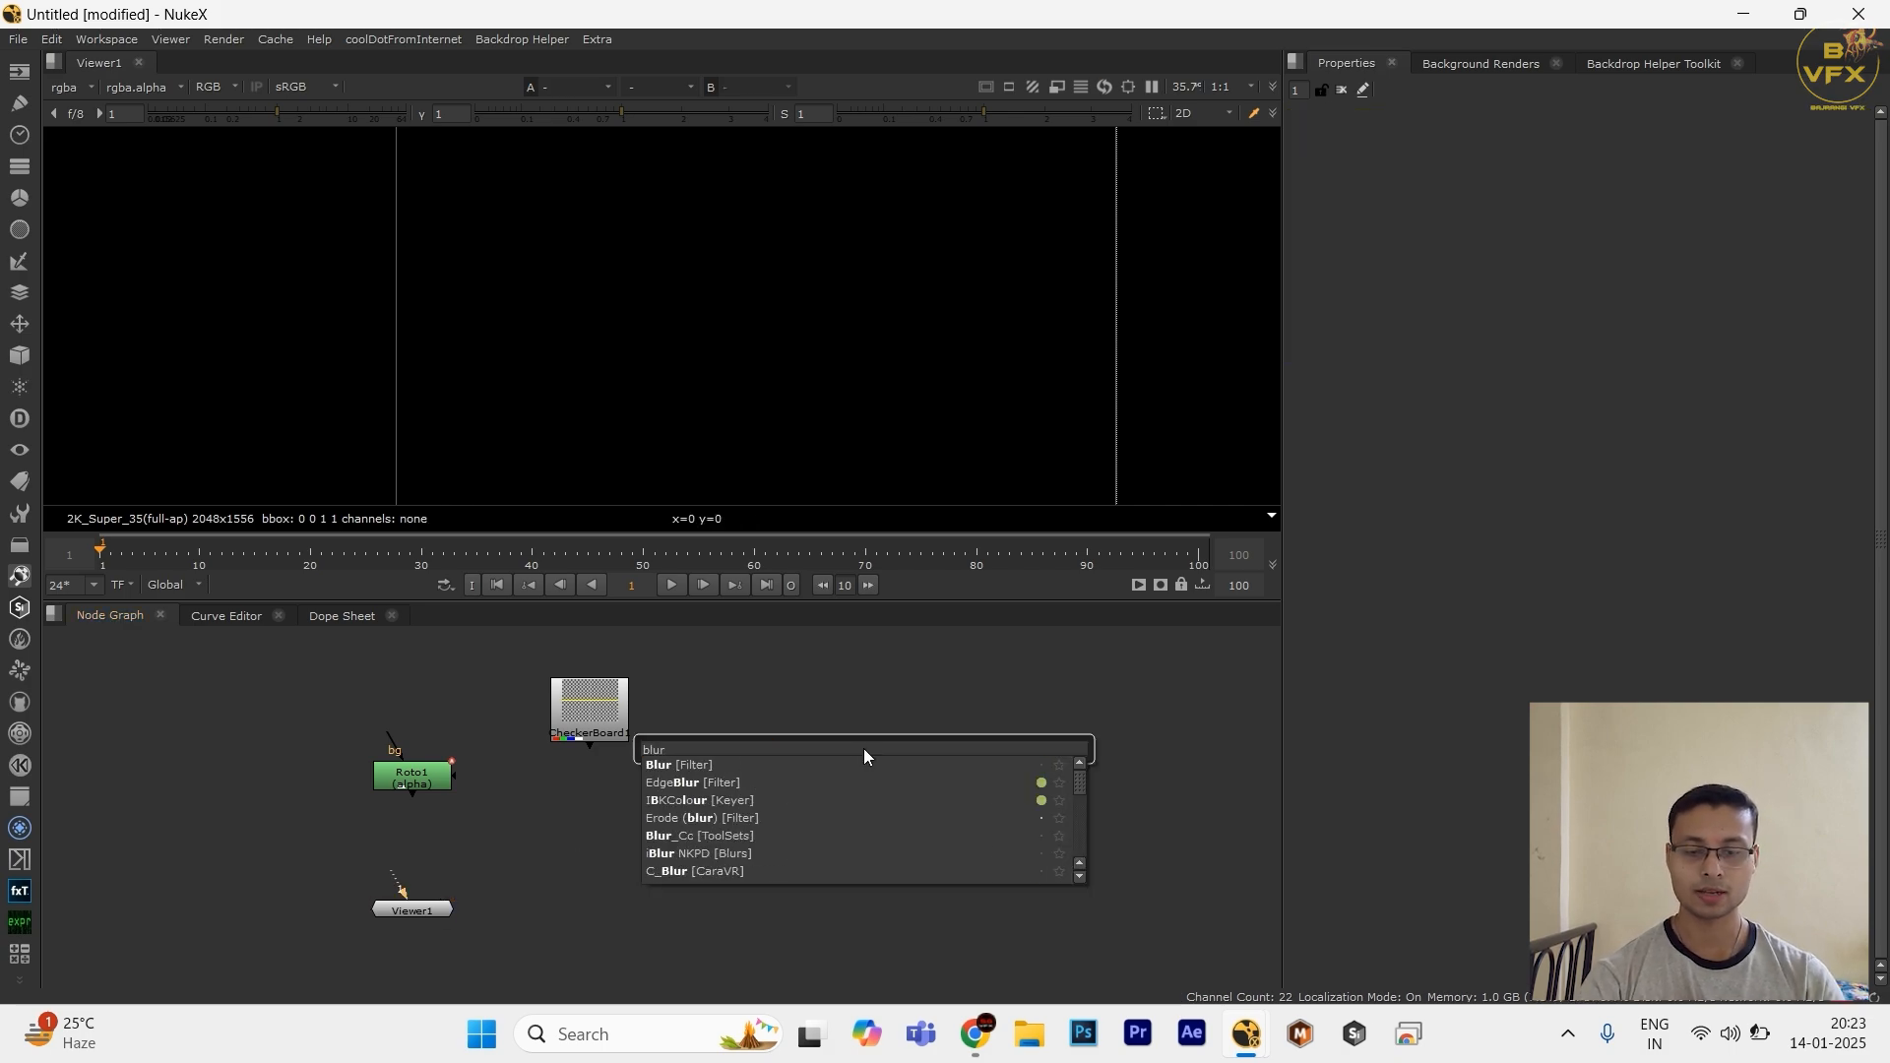
{"action": "left_click", "coordinate": [683, 837]}
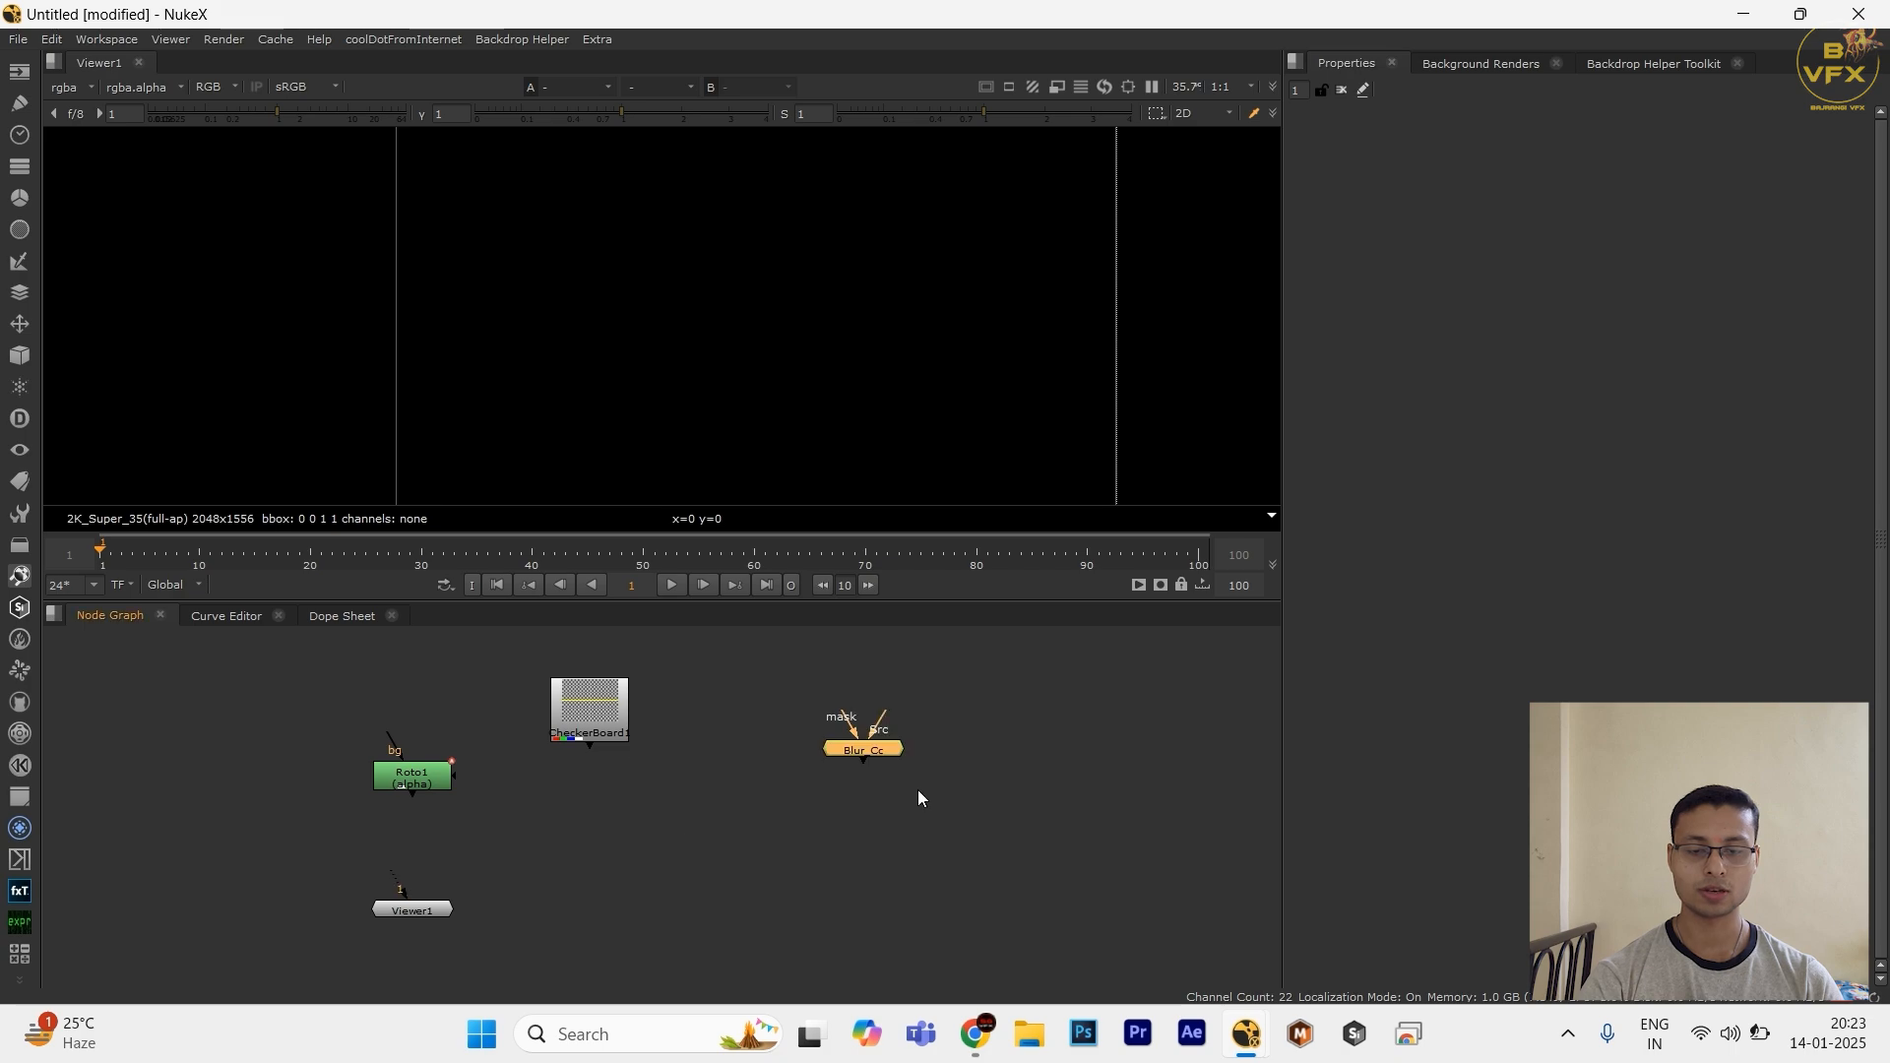
Step: Connect Blur_Cc's source input to CheckerBoard1, place it below, and show it in the viewer with its properties open
{"action": "scroll", "coordinate": [846, 764], "scroll_direction": "up", "scroll_amount": 3}
{"action": "left_click_drag", "start_coordinate": [849, 736], "coordinate": [622, 779]}
{"action": "scroll", "coordinate": [745, 857], "scroll_direction": "down", "scroll_amount": 4}
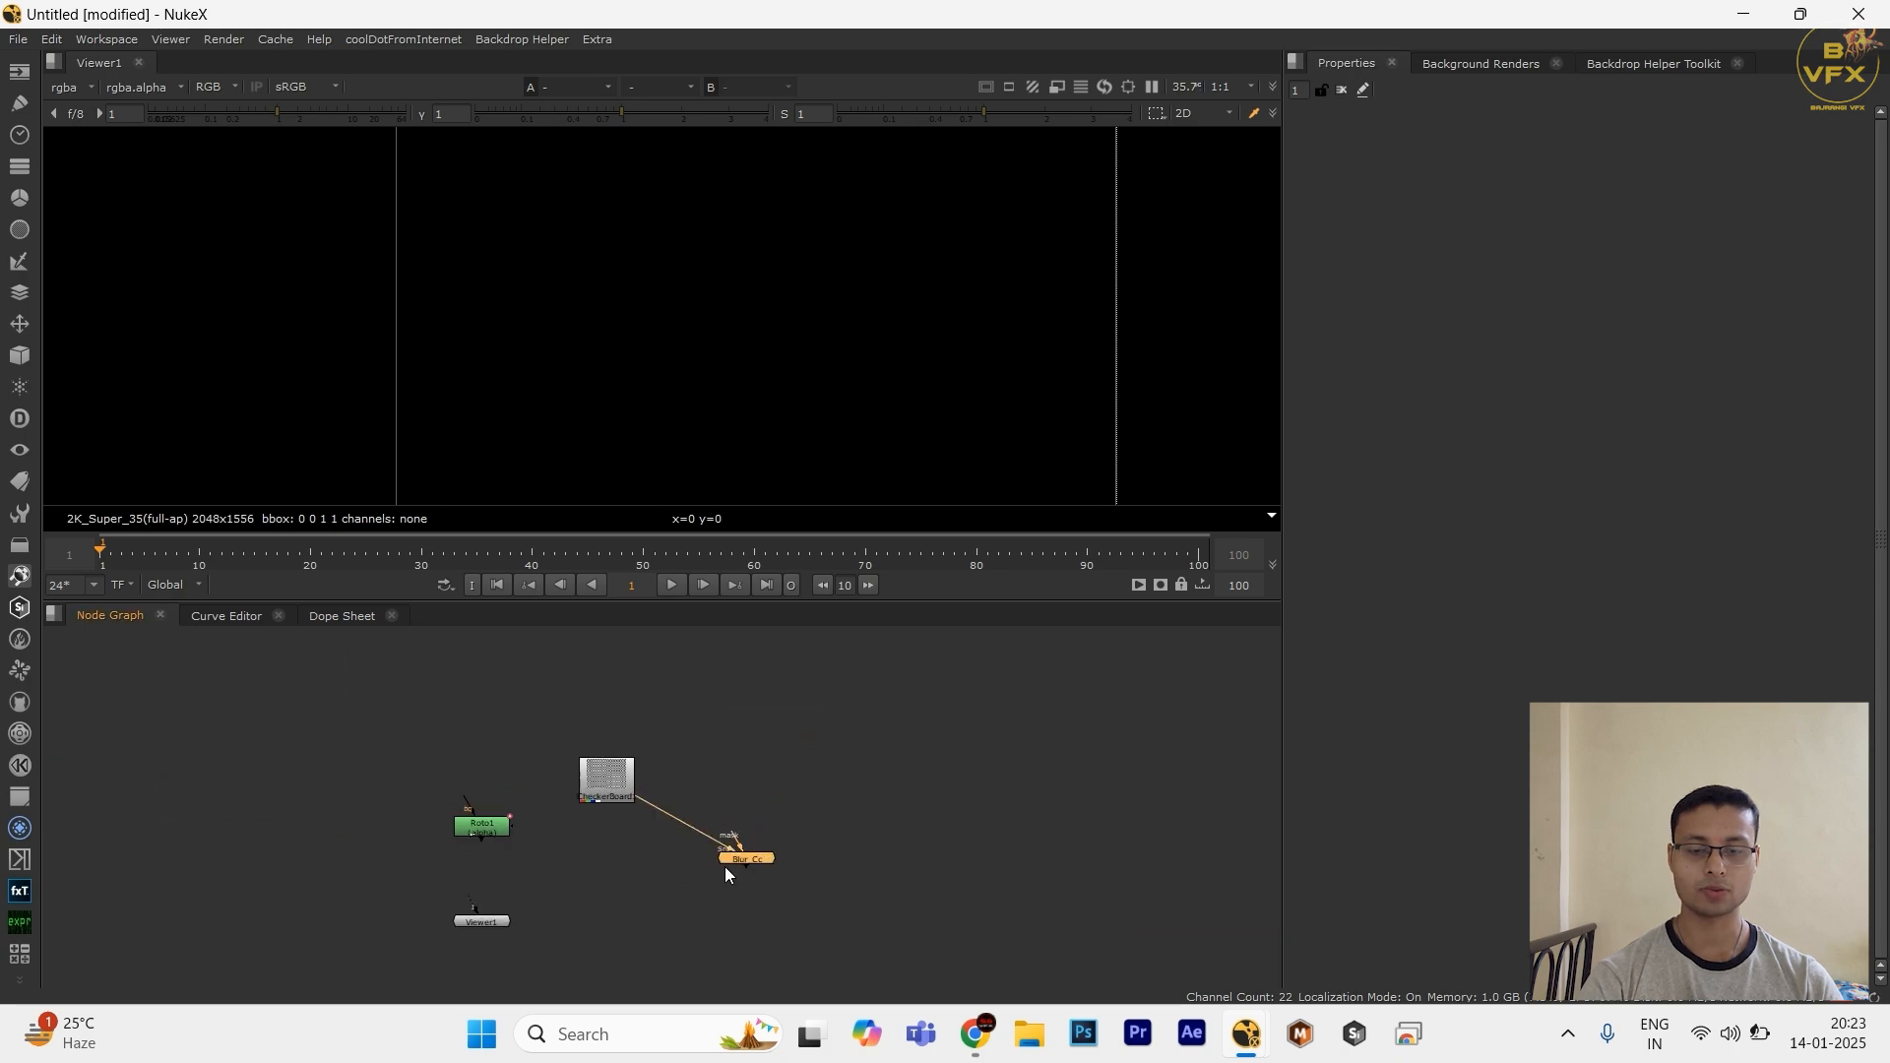
{"action": "left_click_drag", "start_coordinate": [745, 860], "coordinate": [628, 894]}
{"action": "key", "text": "1"}
{"action": "double_click", "coordinate": [622, 895]}
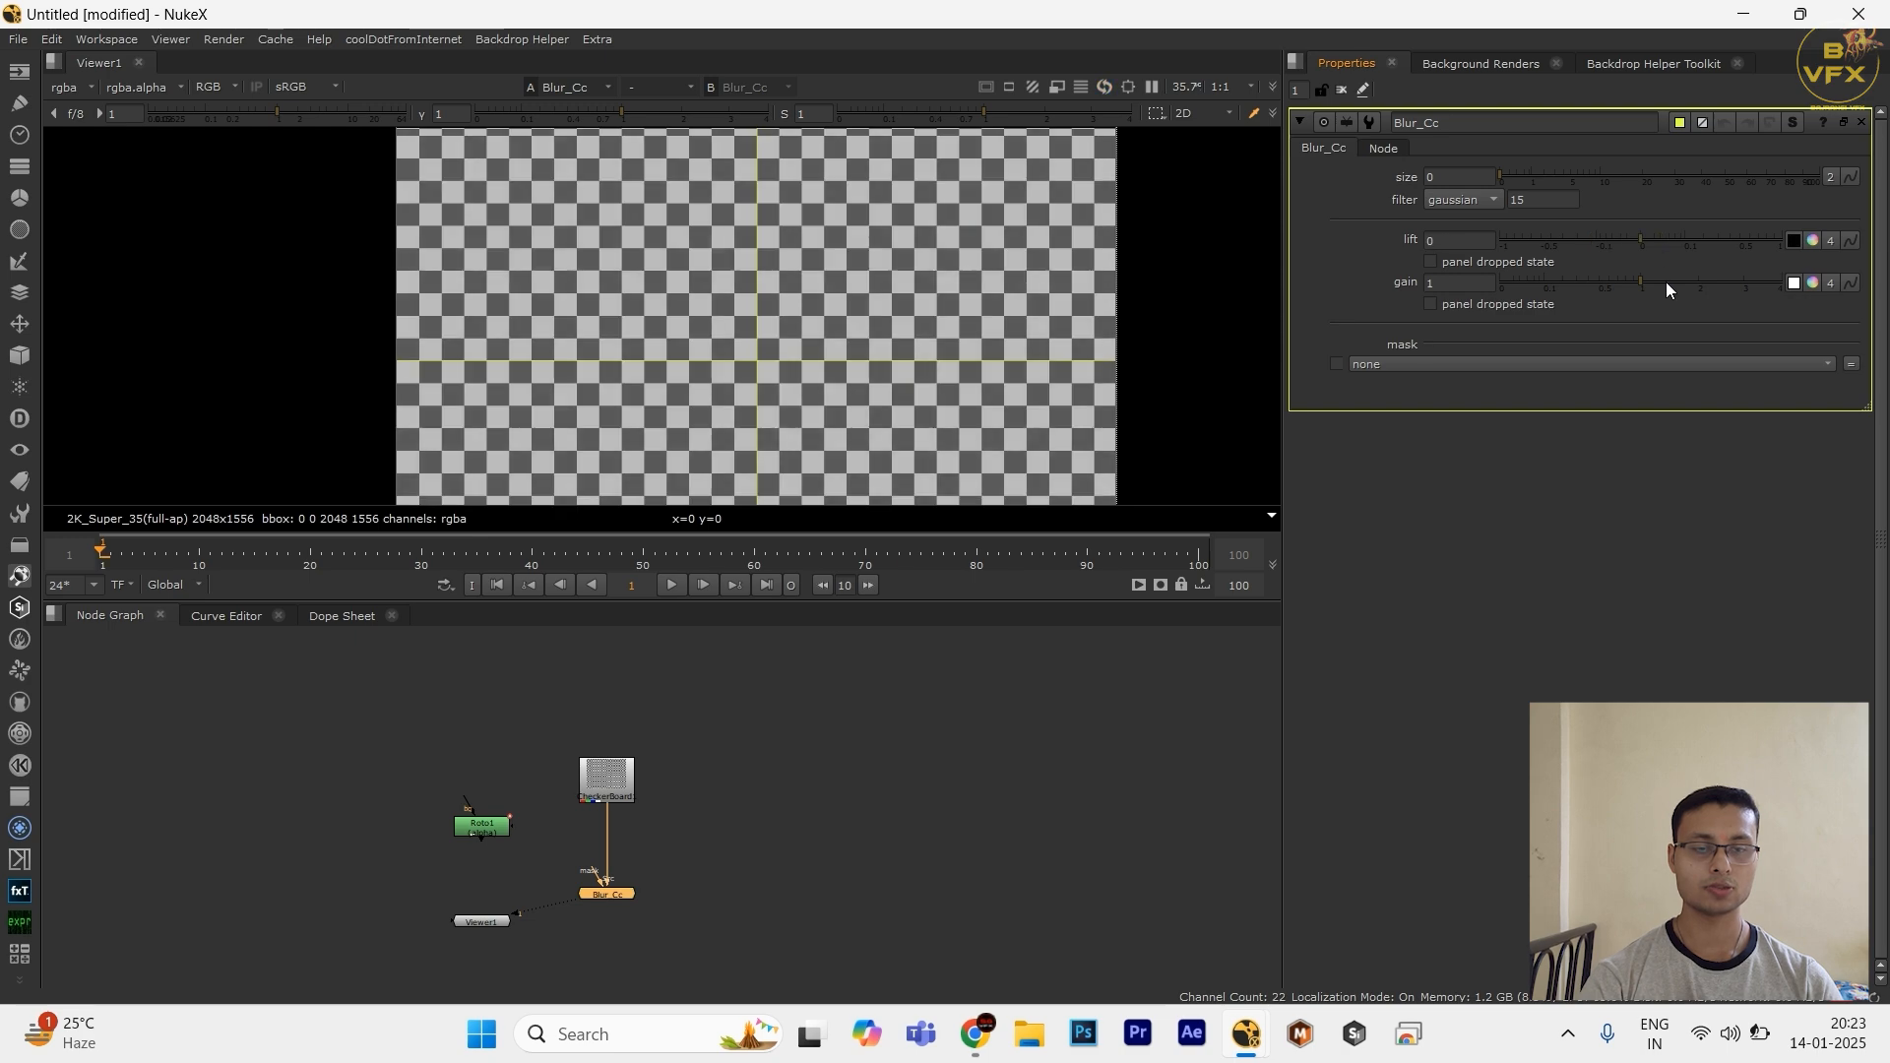
Step: Set Blur_Cc's gain to 1.34, connect its mask input to Roto1, and check the roto's ellipse
{"action": "left_click_drag", "start_coordinate": [1665, 283], "coordinate": [1662, 283]}
{"action": "scroll", "coordinate": [565, 853], "scroll_direction": "up", "scroll_amount": 2}
{"action": "left_click_drag", "start_coordinate": [596, 888], "coordinate": [443, 812]}
{"action": "double_click", "coordinate": [431, 825]}
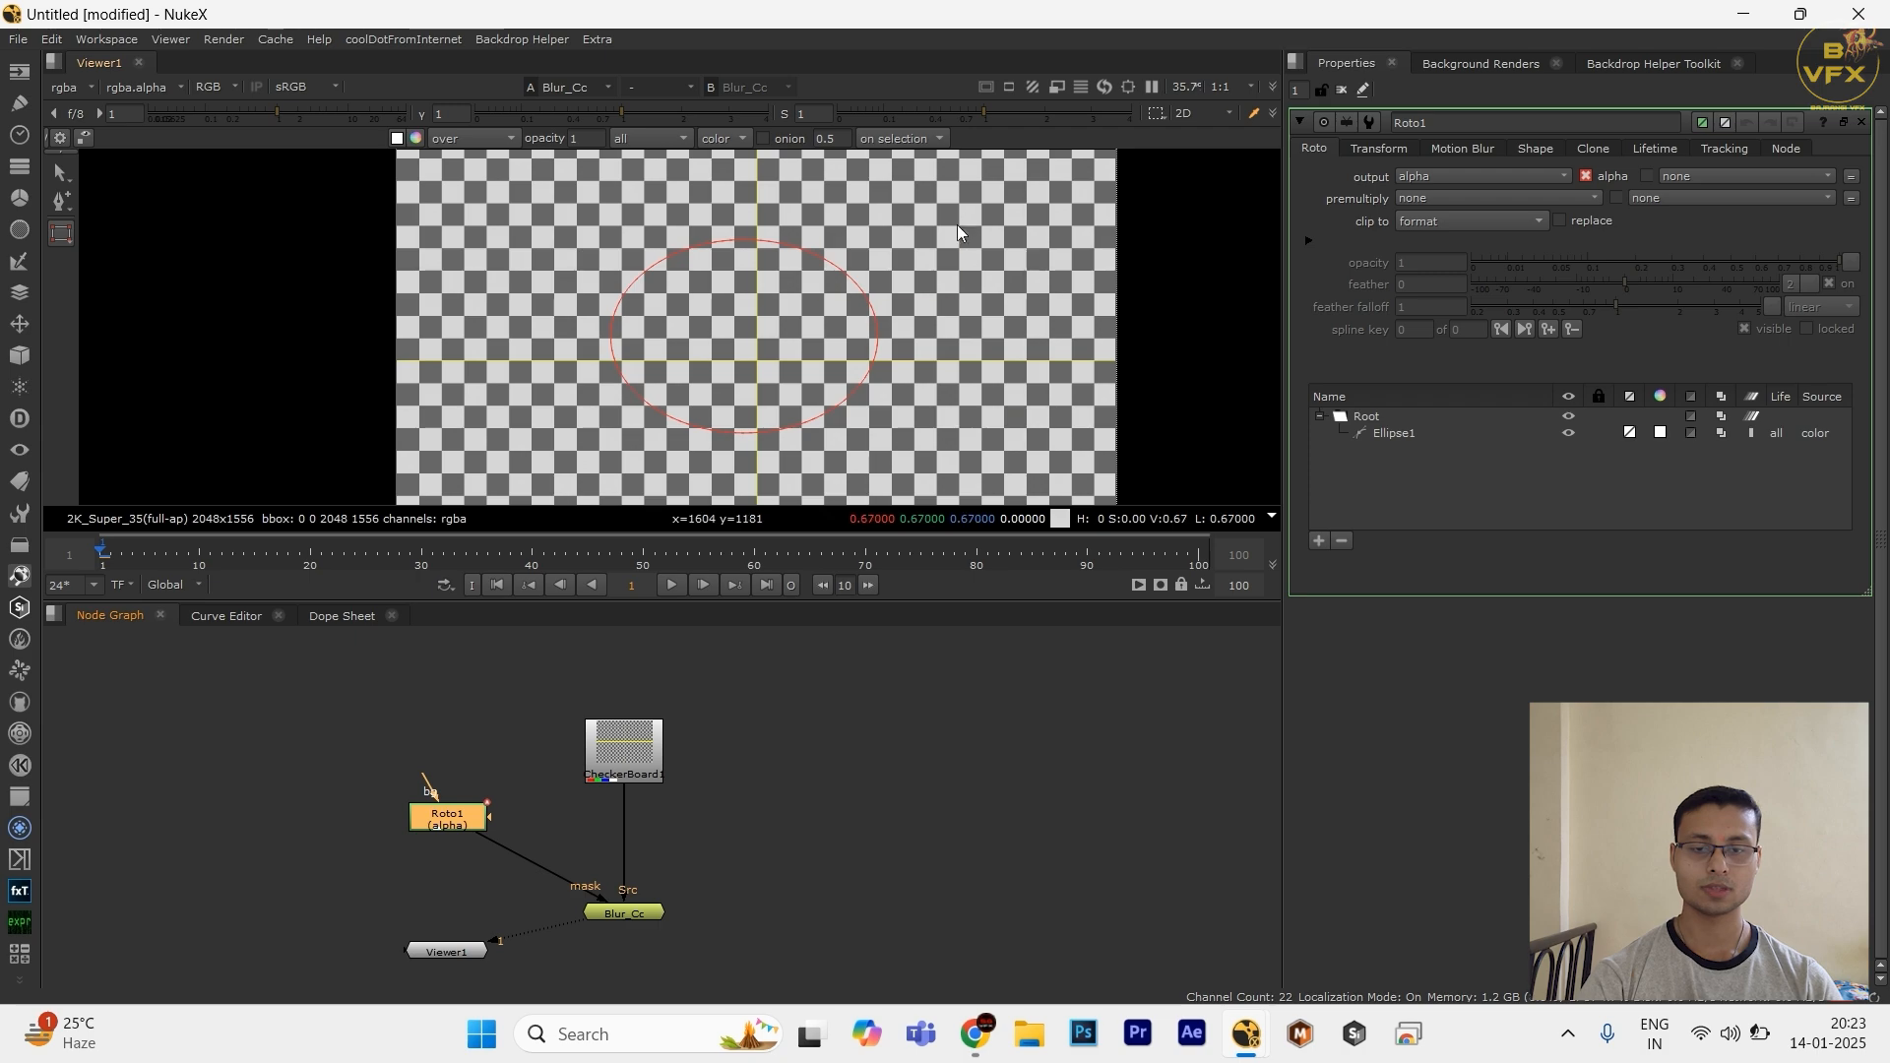
{"action": "left_click_drag", "start_coordinate": [960, 217], "coordinate": [273, 837]}
Step: Set Blur_Cc's mask channel to rgba.alpha
{"action": "double_click", "coordinate": [641, 913]}
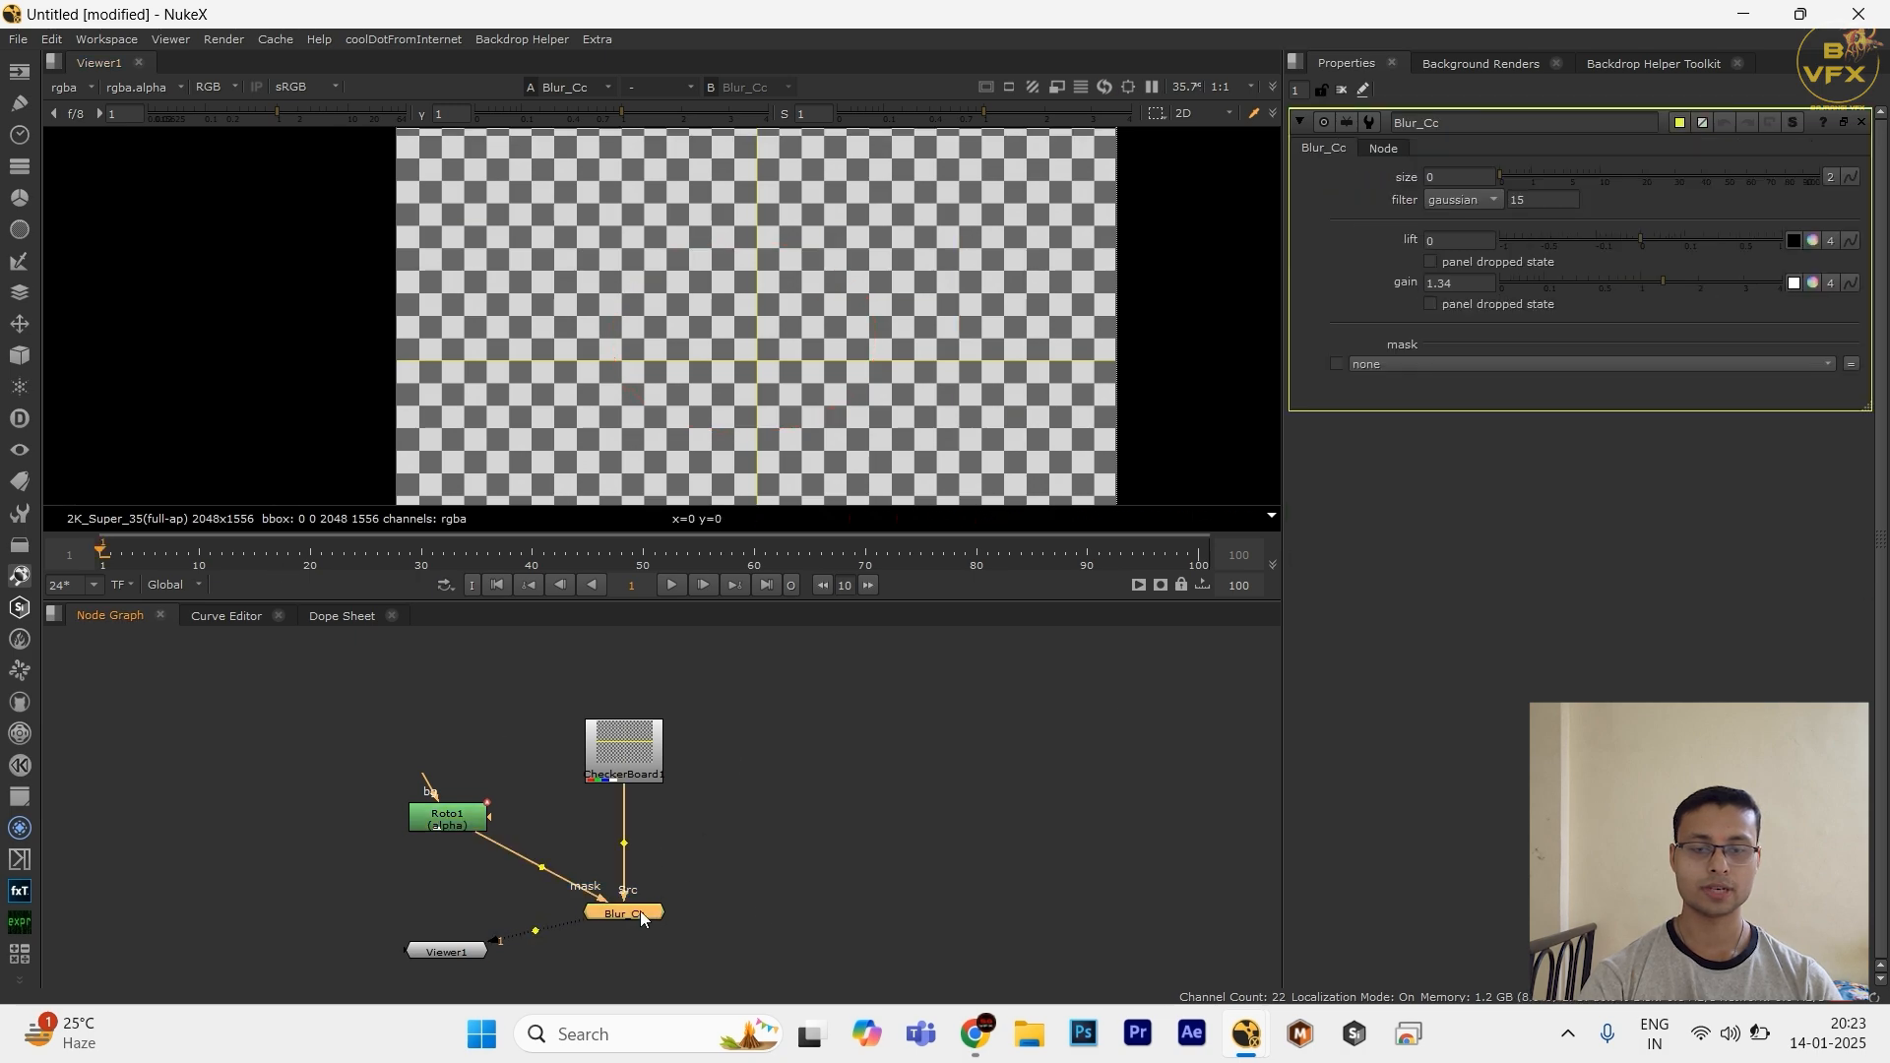
{"action": "left_click", "coordinate": [1567, 364]}
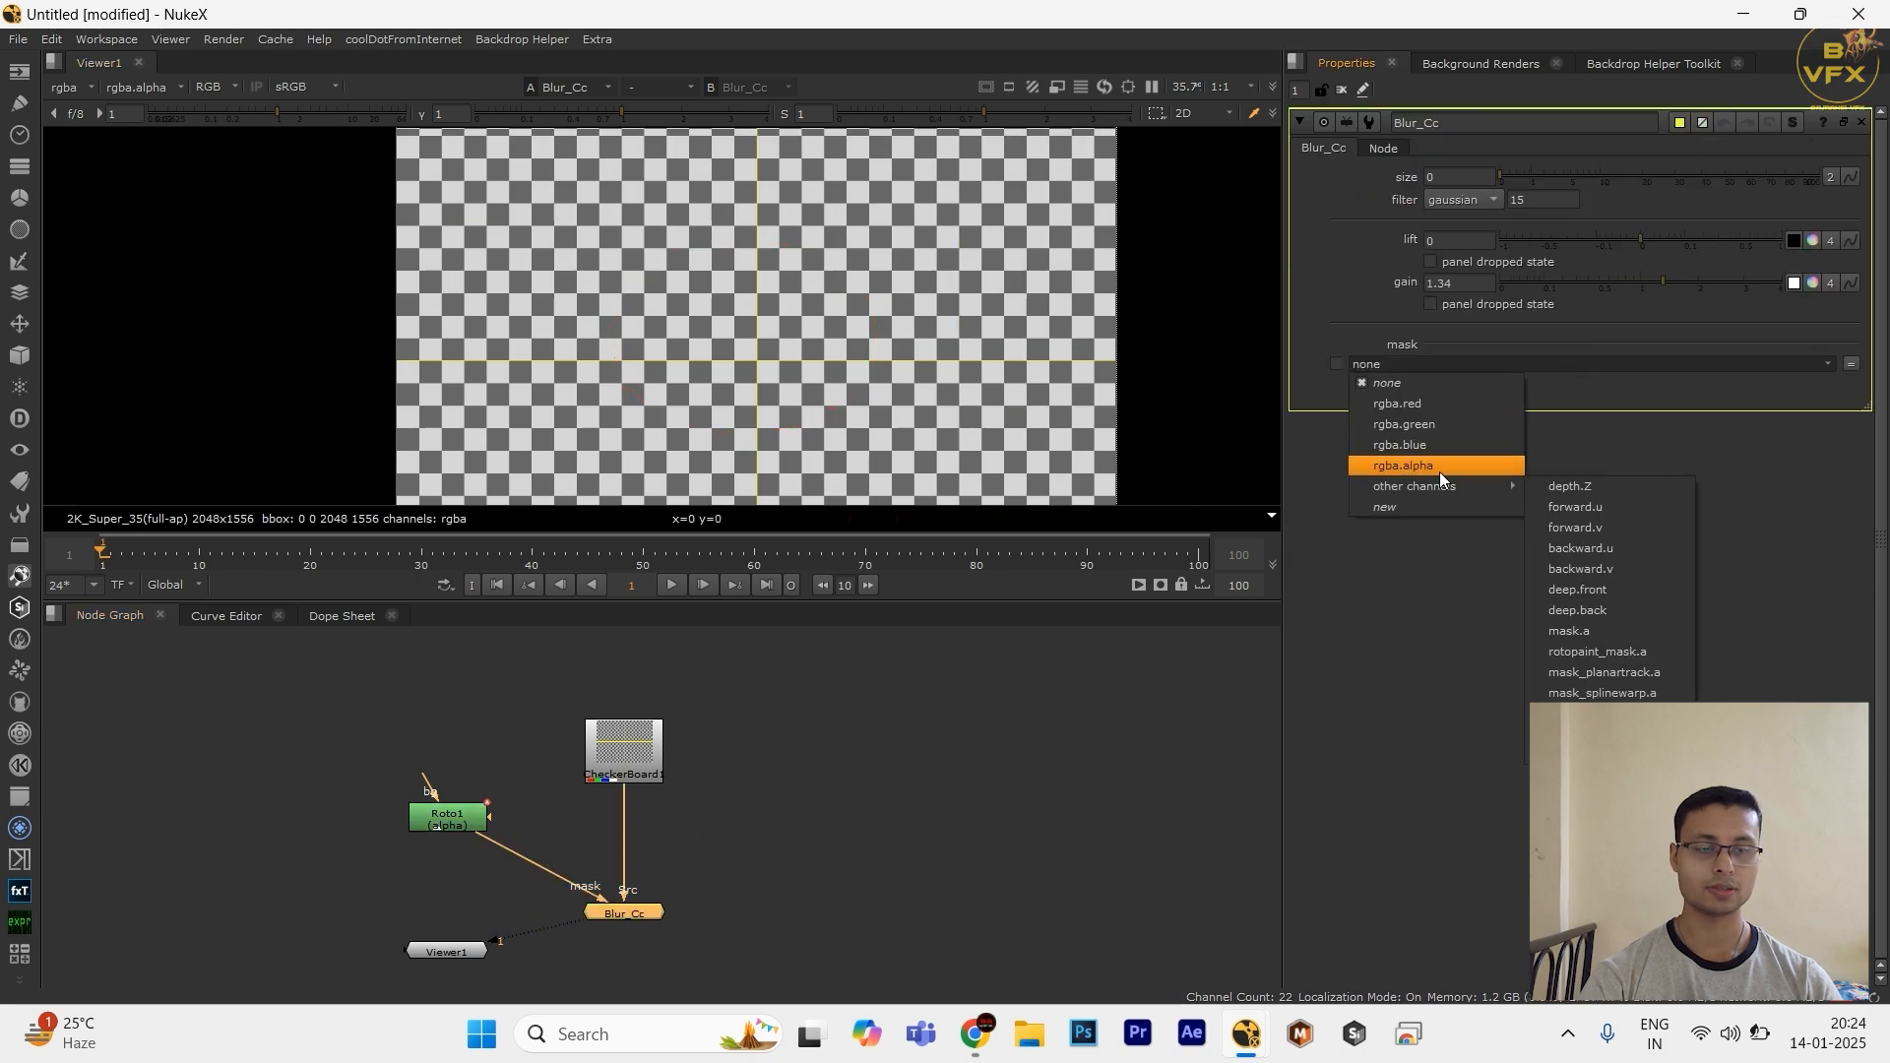
{"action": "left_click", "coordinate": [1439, 470]}
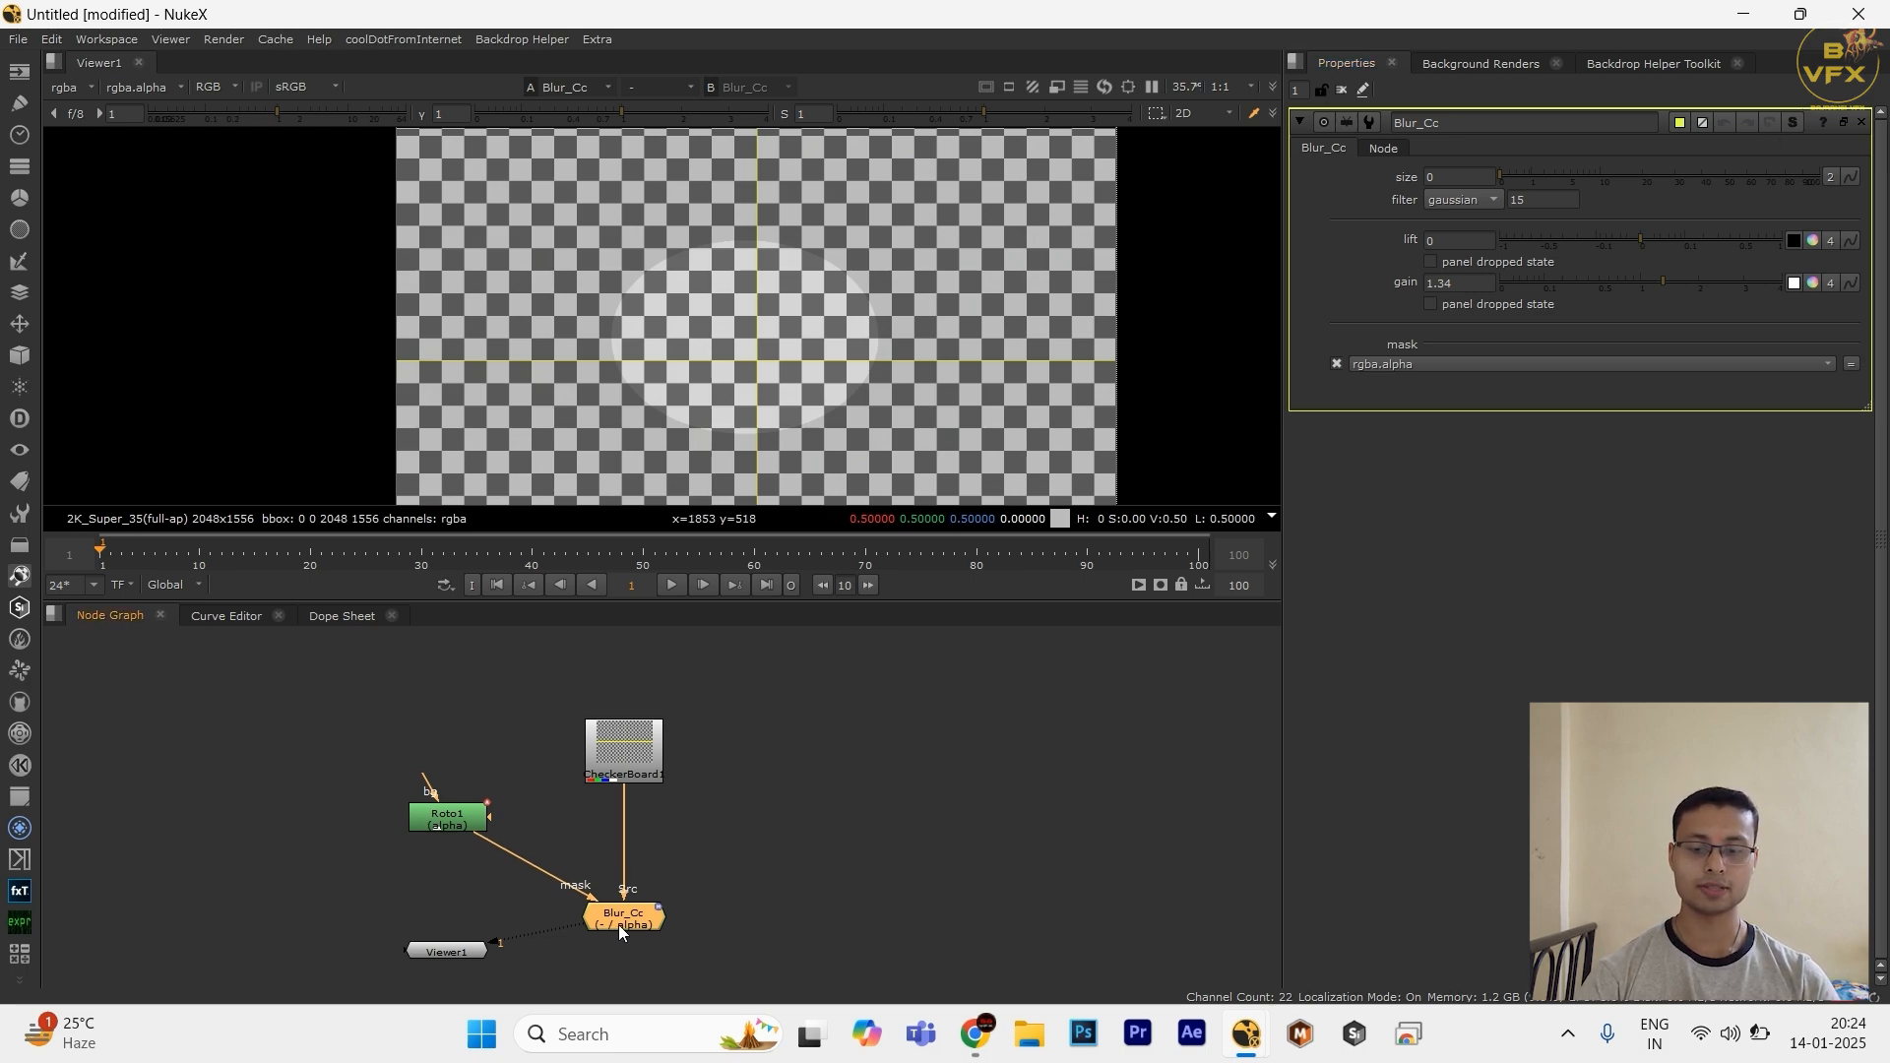
Step: Examine Grade1's gain and mask settings inside Blur_Cc's internal graph, and close that graph
{"action": "key", "text": "ctrl+Return"}
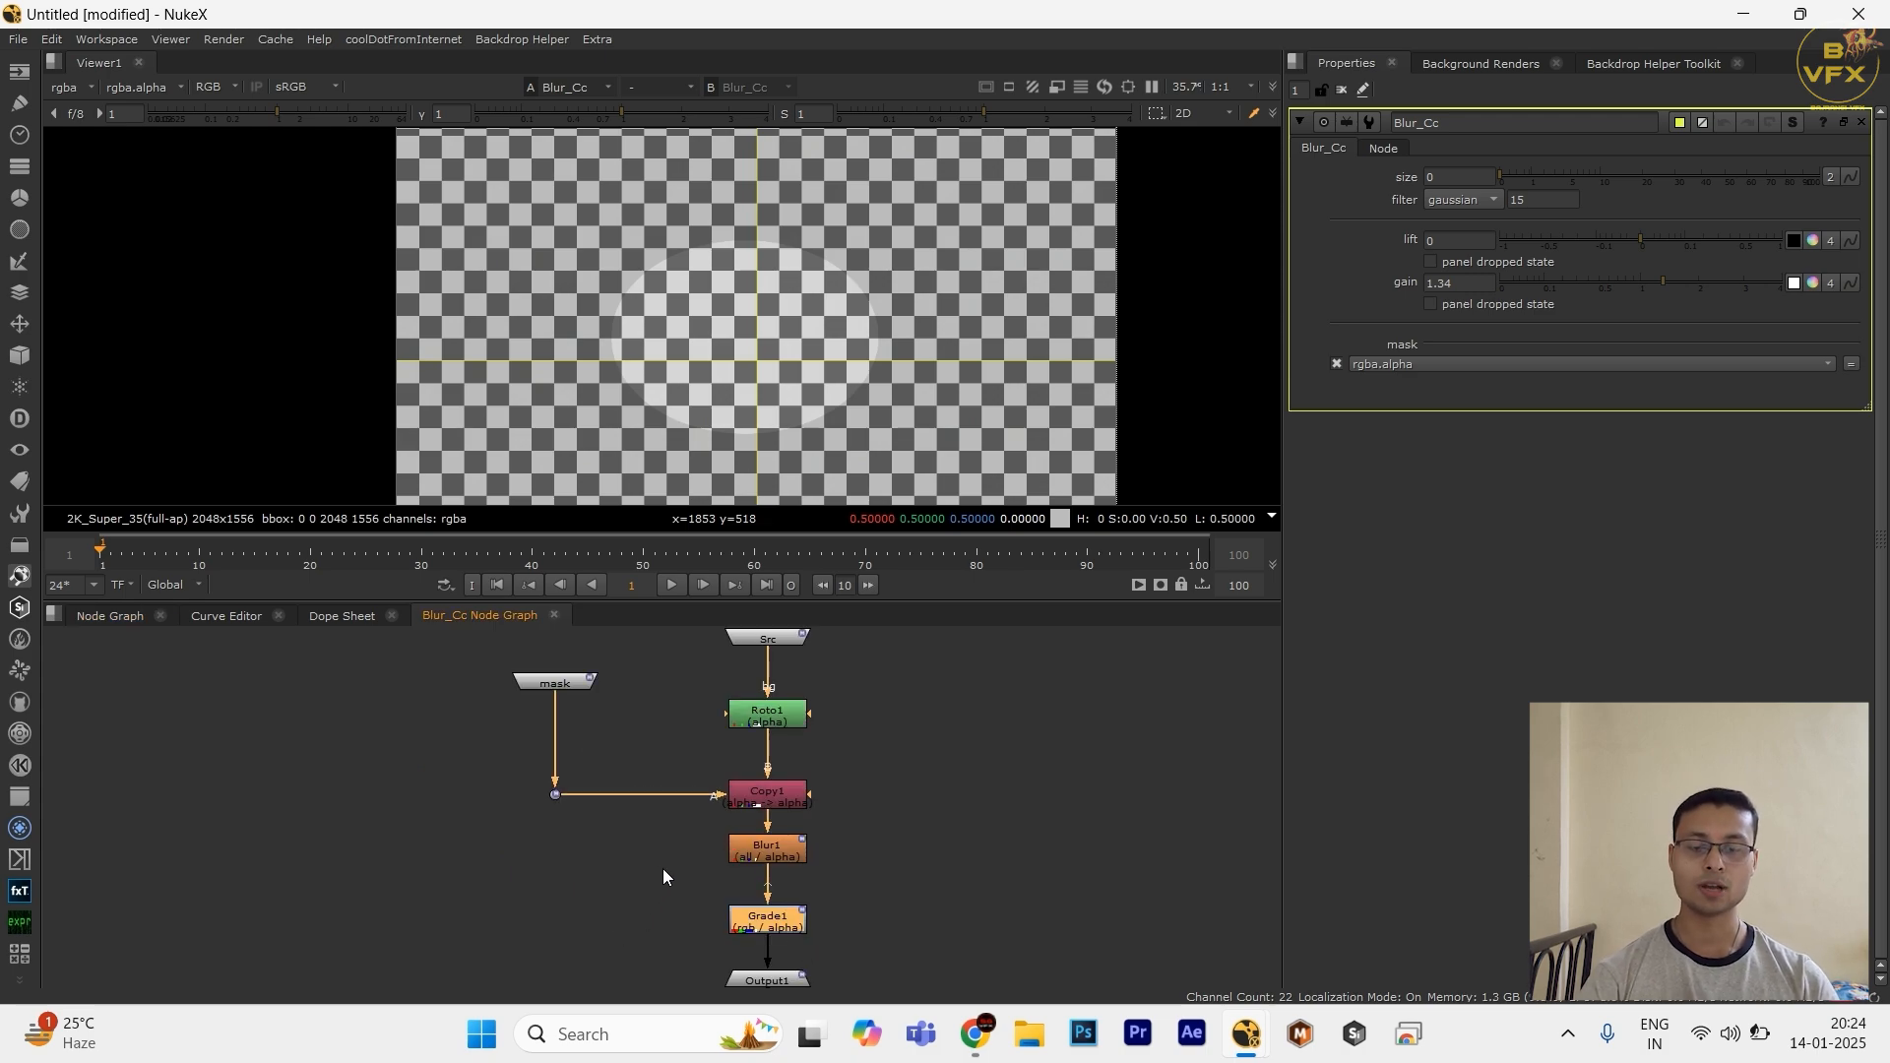
{"action": "scroll", "coordinate": [664, 876], "scroll_direction": "down", "scroll_amount": 2}
{"action": "scroll", "coordinate": [687, 896], "scroll_direction": "up", "scroll_amount": 3}
{"action": "left_click_drag", "start_coordinate": [976, 894], "coordinate": [435, 910]}
{"action": "double_click", "coordinate": [765, 905]}
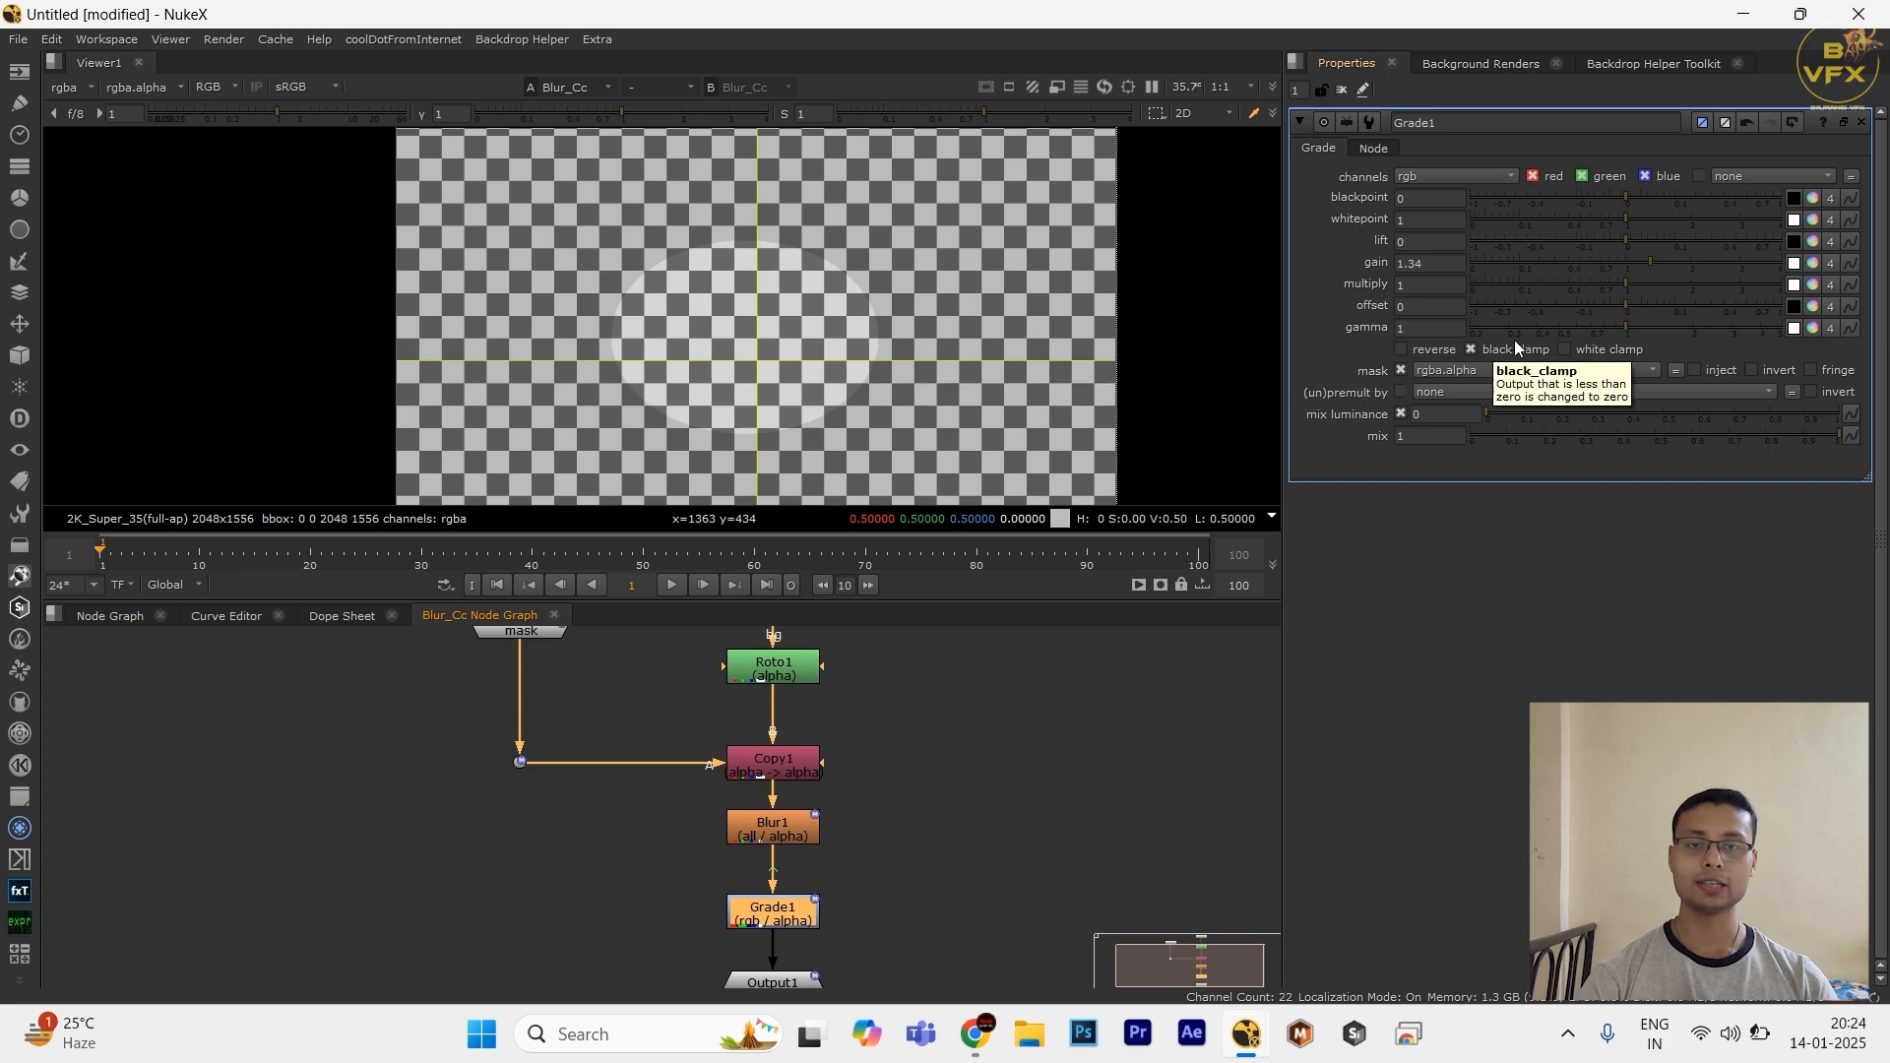
{"action": "left_click", "coordinate": [127, 616]}
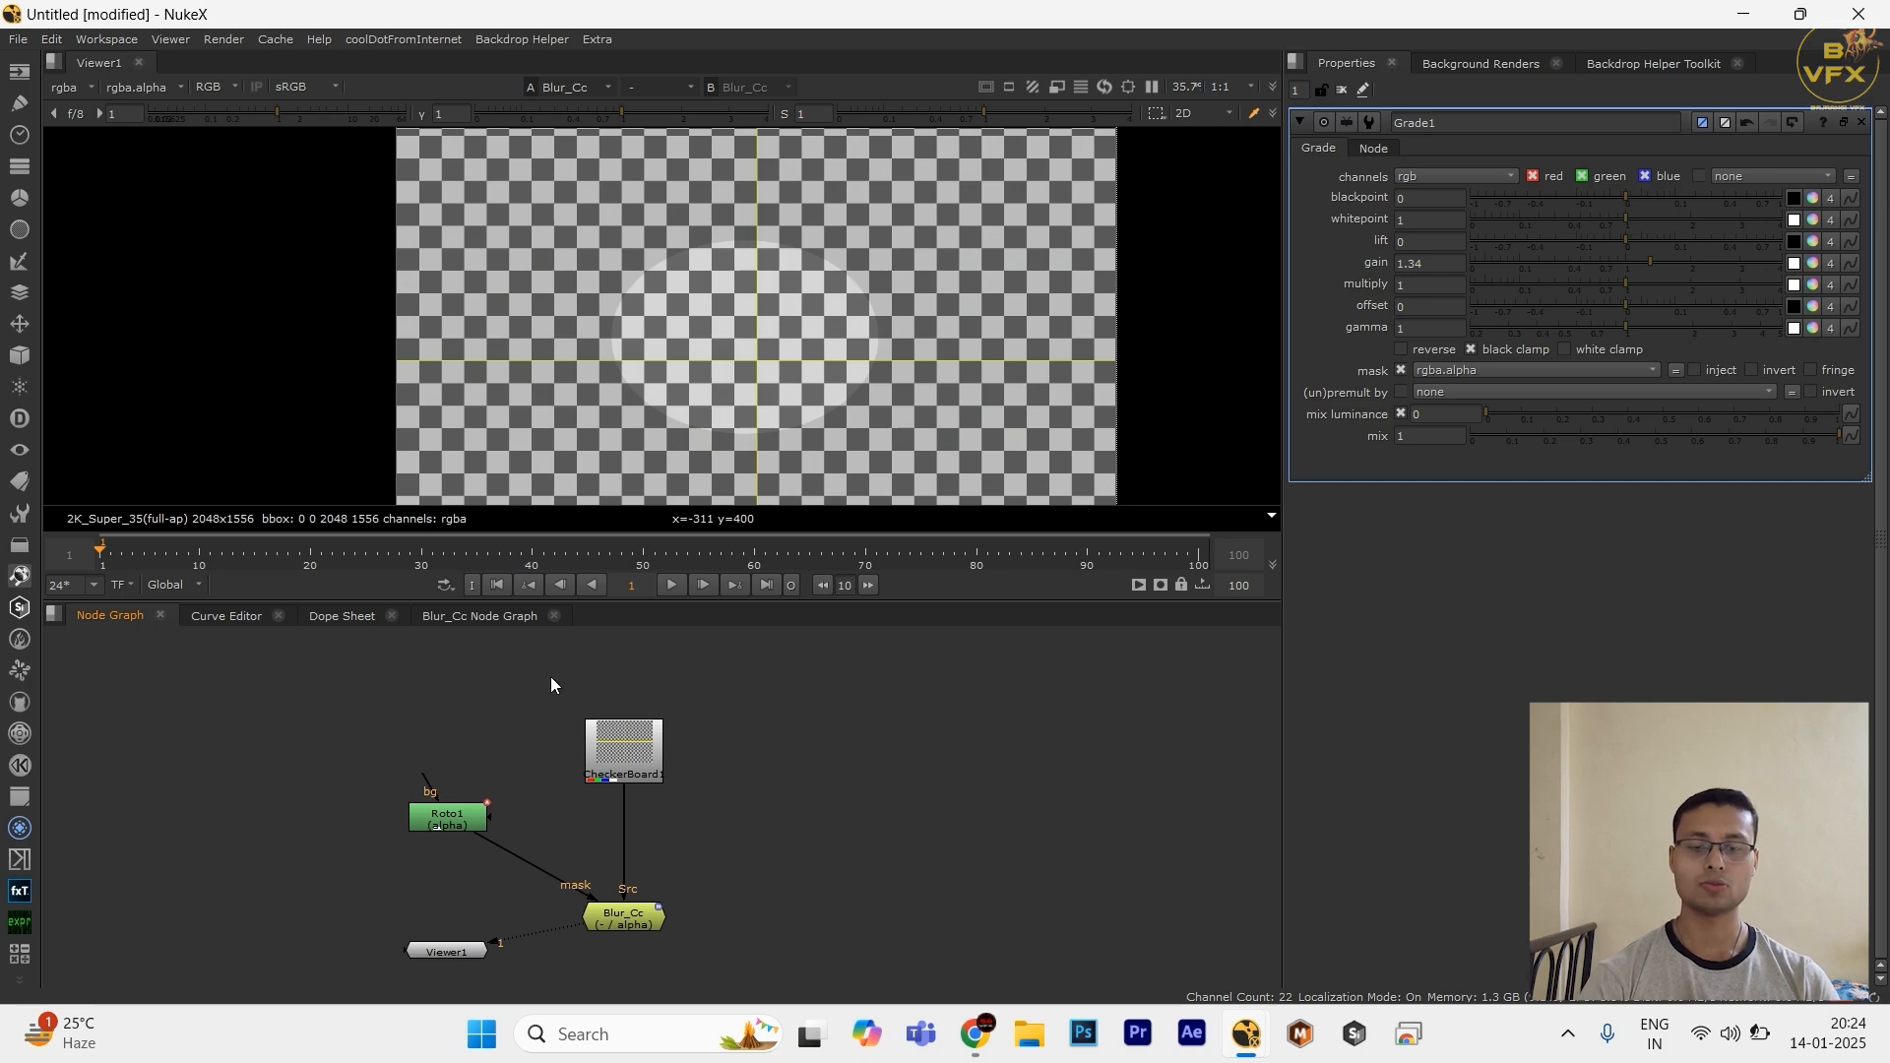
{"action": "left_click", "coordinate": [553, 617]}
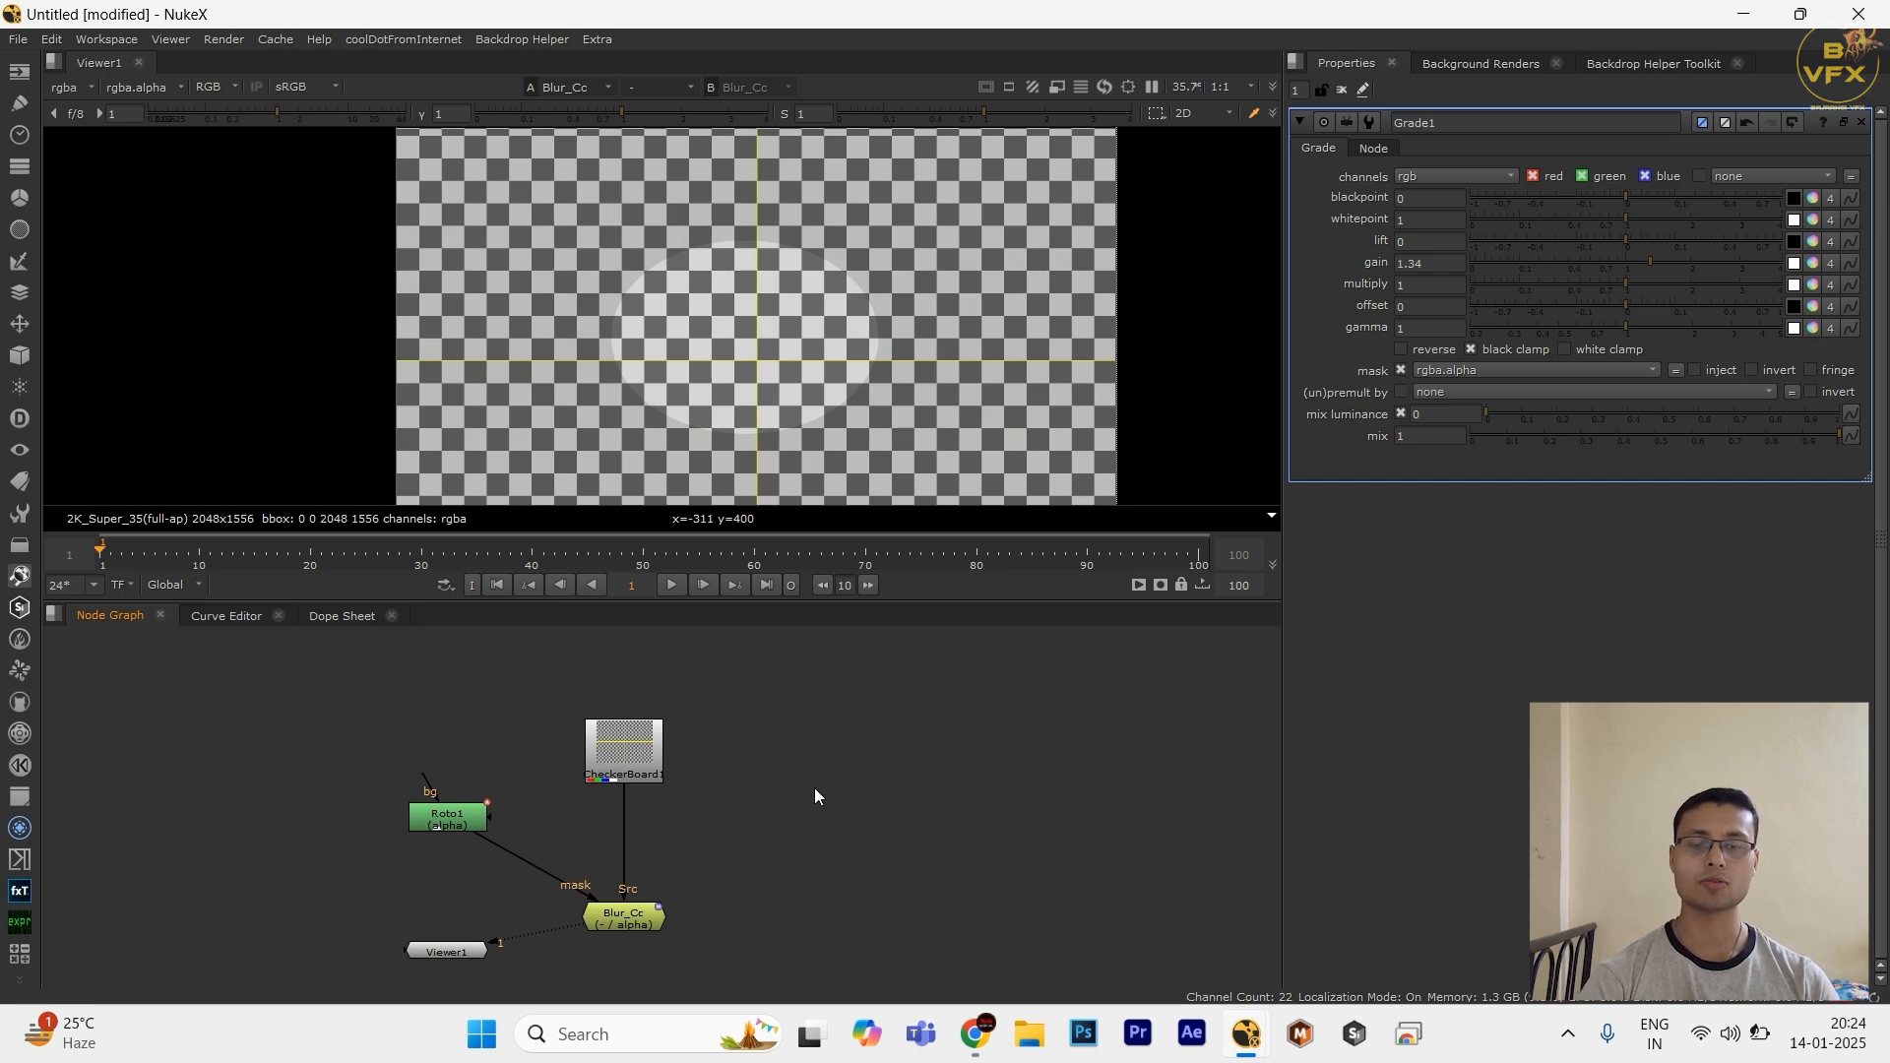
Step: Disconnect Roto1 from Blur_Cc's mask input and reopen Blur_Cc's properties
{"action": "left_click_drag", "start_coordinate": [789, 838], "coordinate": [575, 958]}
{"action": "scroll", "coordinate": [596, 917], "scroll_direction": "down", "scroll_amount": 2}
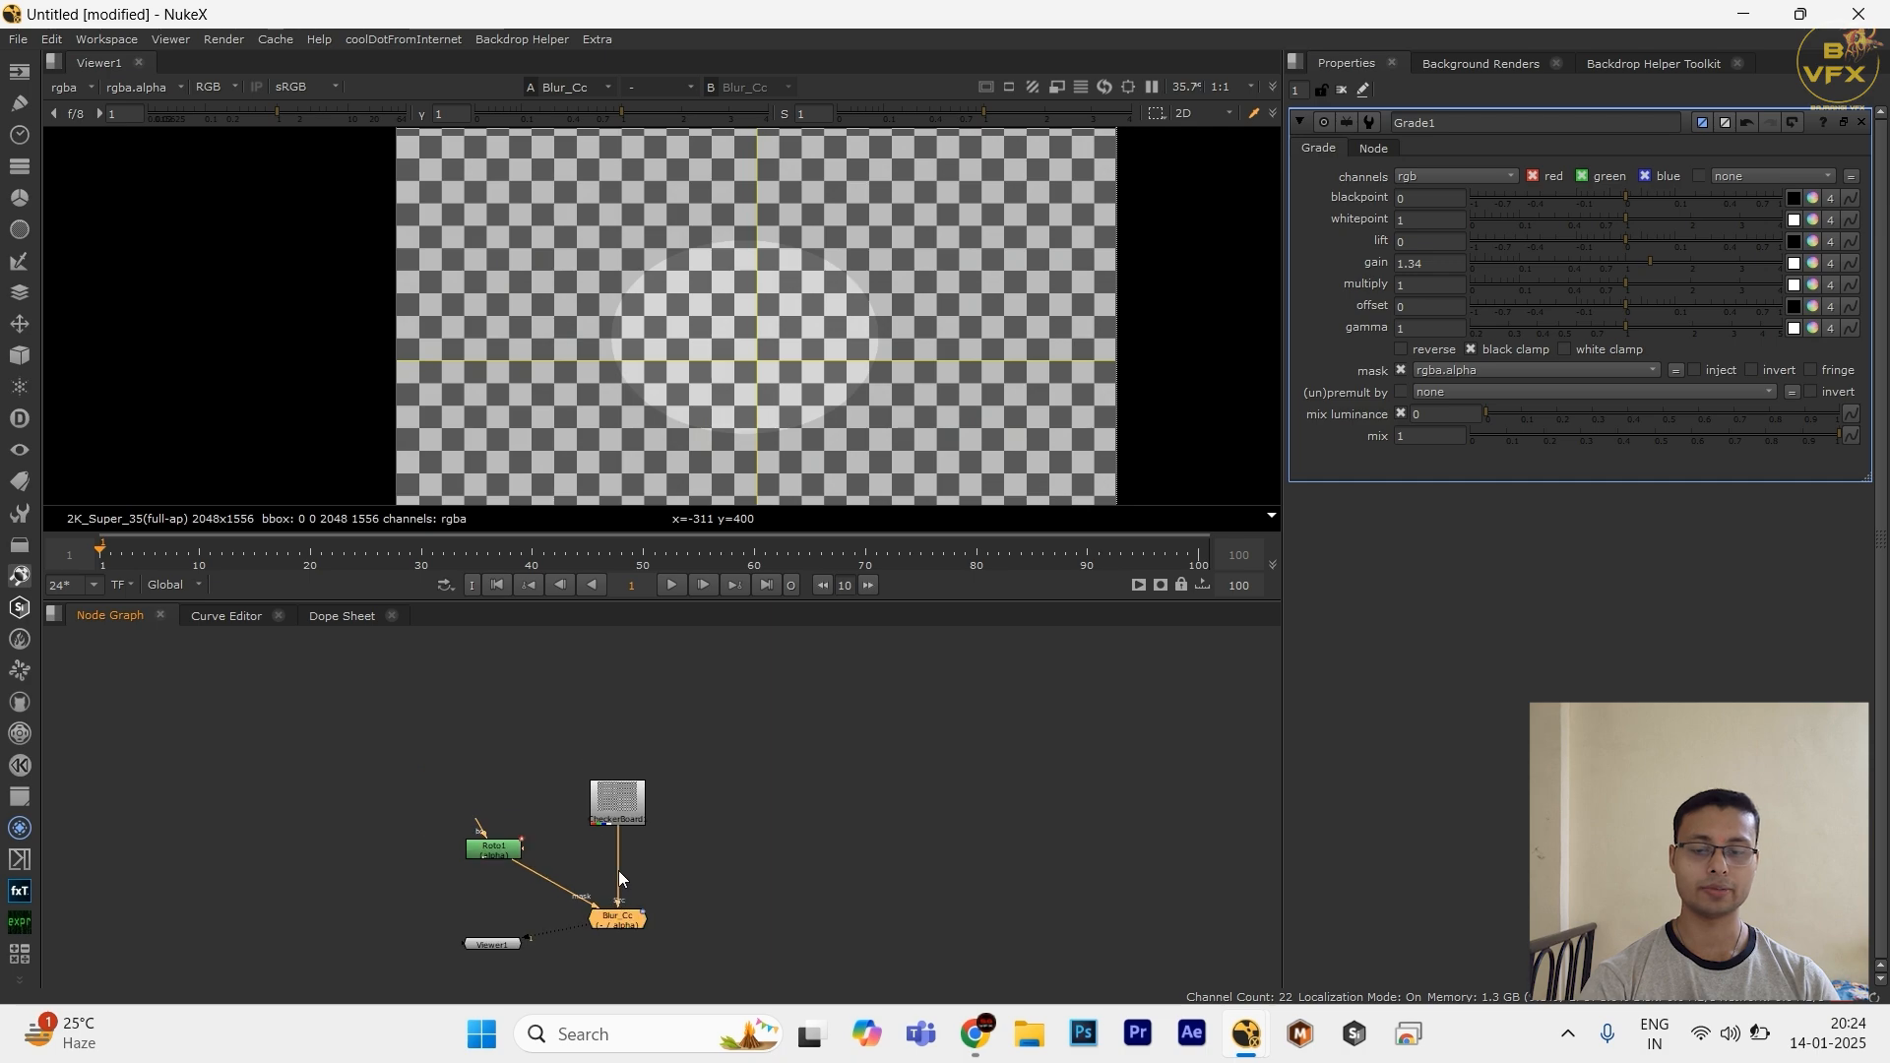
{"action": "left_click_drag", "start_coordinate": [618, 870], "coordinate": [620, 806]}
{"action": "scroll", "coordinate": [601, 816], "scroll_direction": "up", "scroll_amount": 2}
{"action": "left_click_drag", "start_coordinate": [484, 787], "coordinate": [623, 883]}
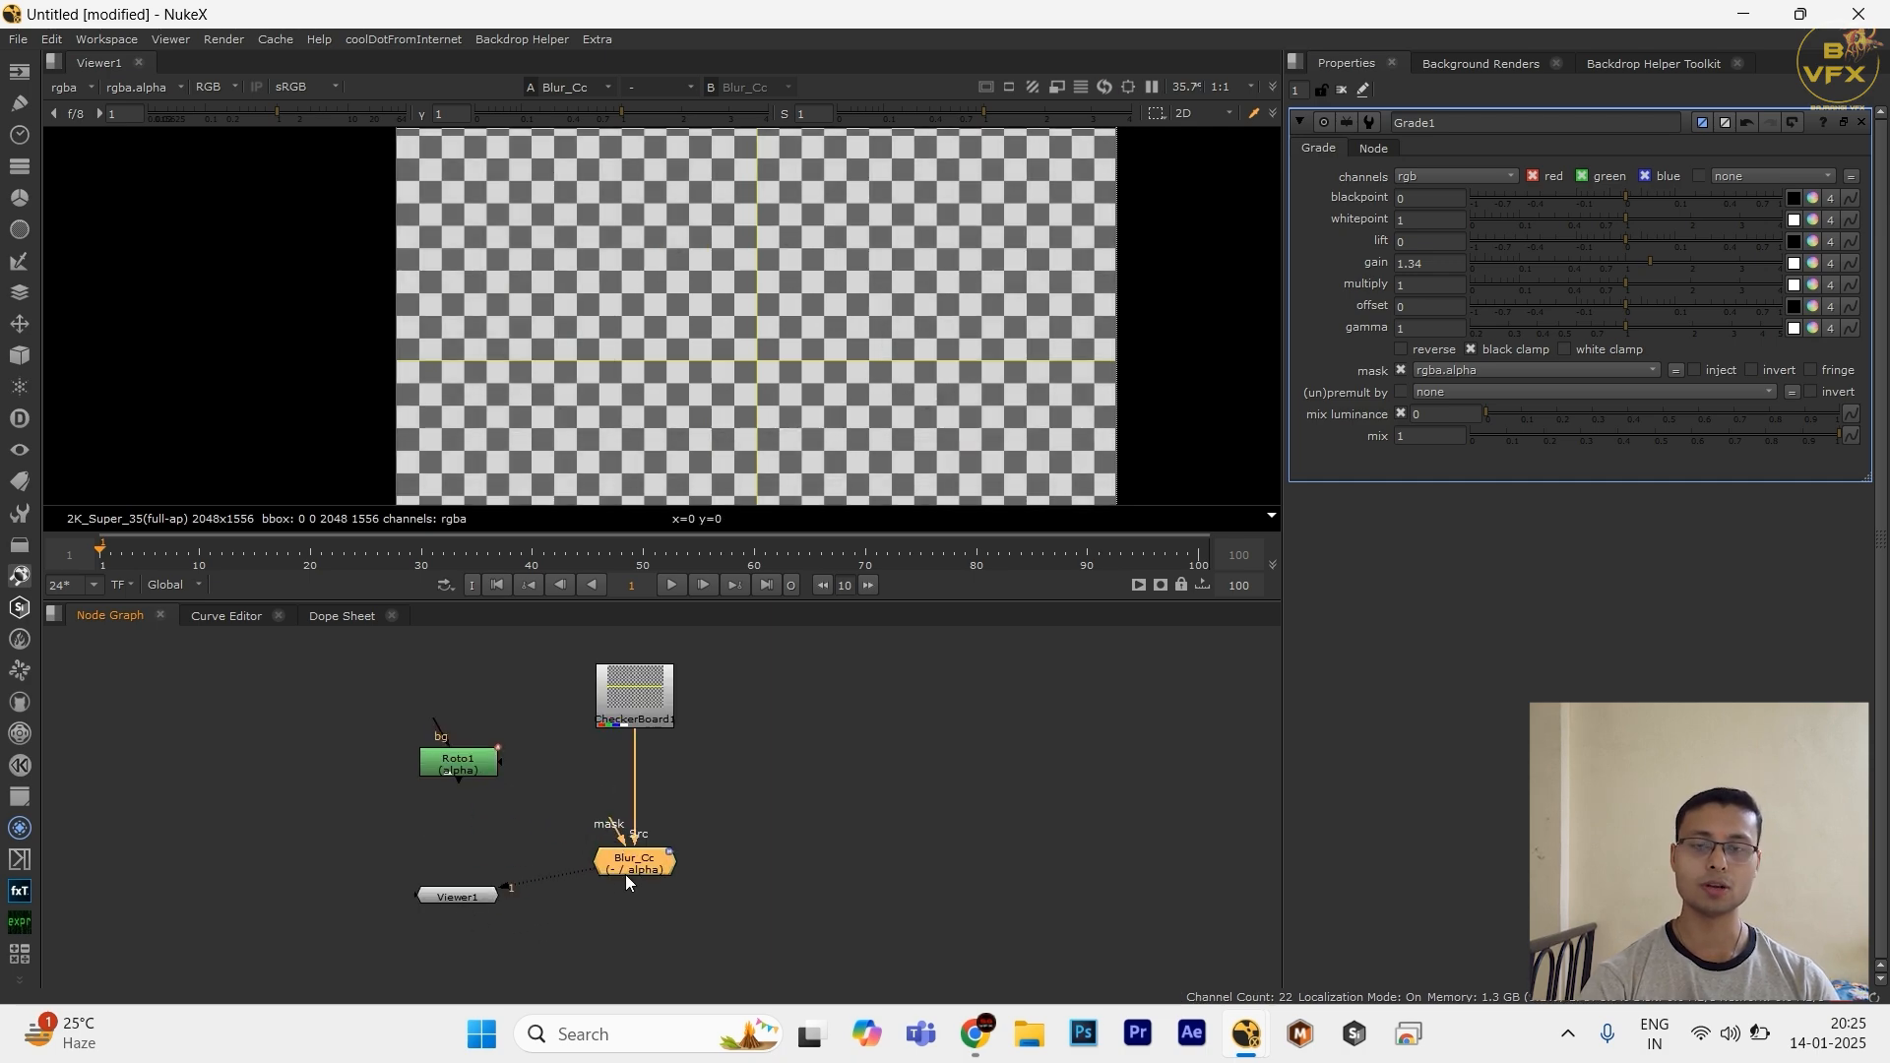
{"action": "left_click_drag", "start_coordinate": [632, 842], "coordinate": [631, 701]}
{"action": "double_click", "coordinate": [634, 870]}
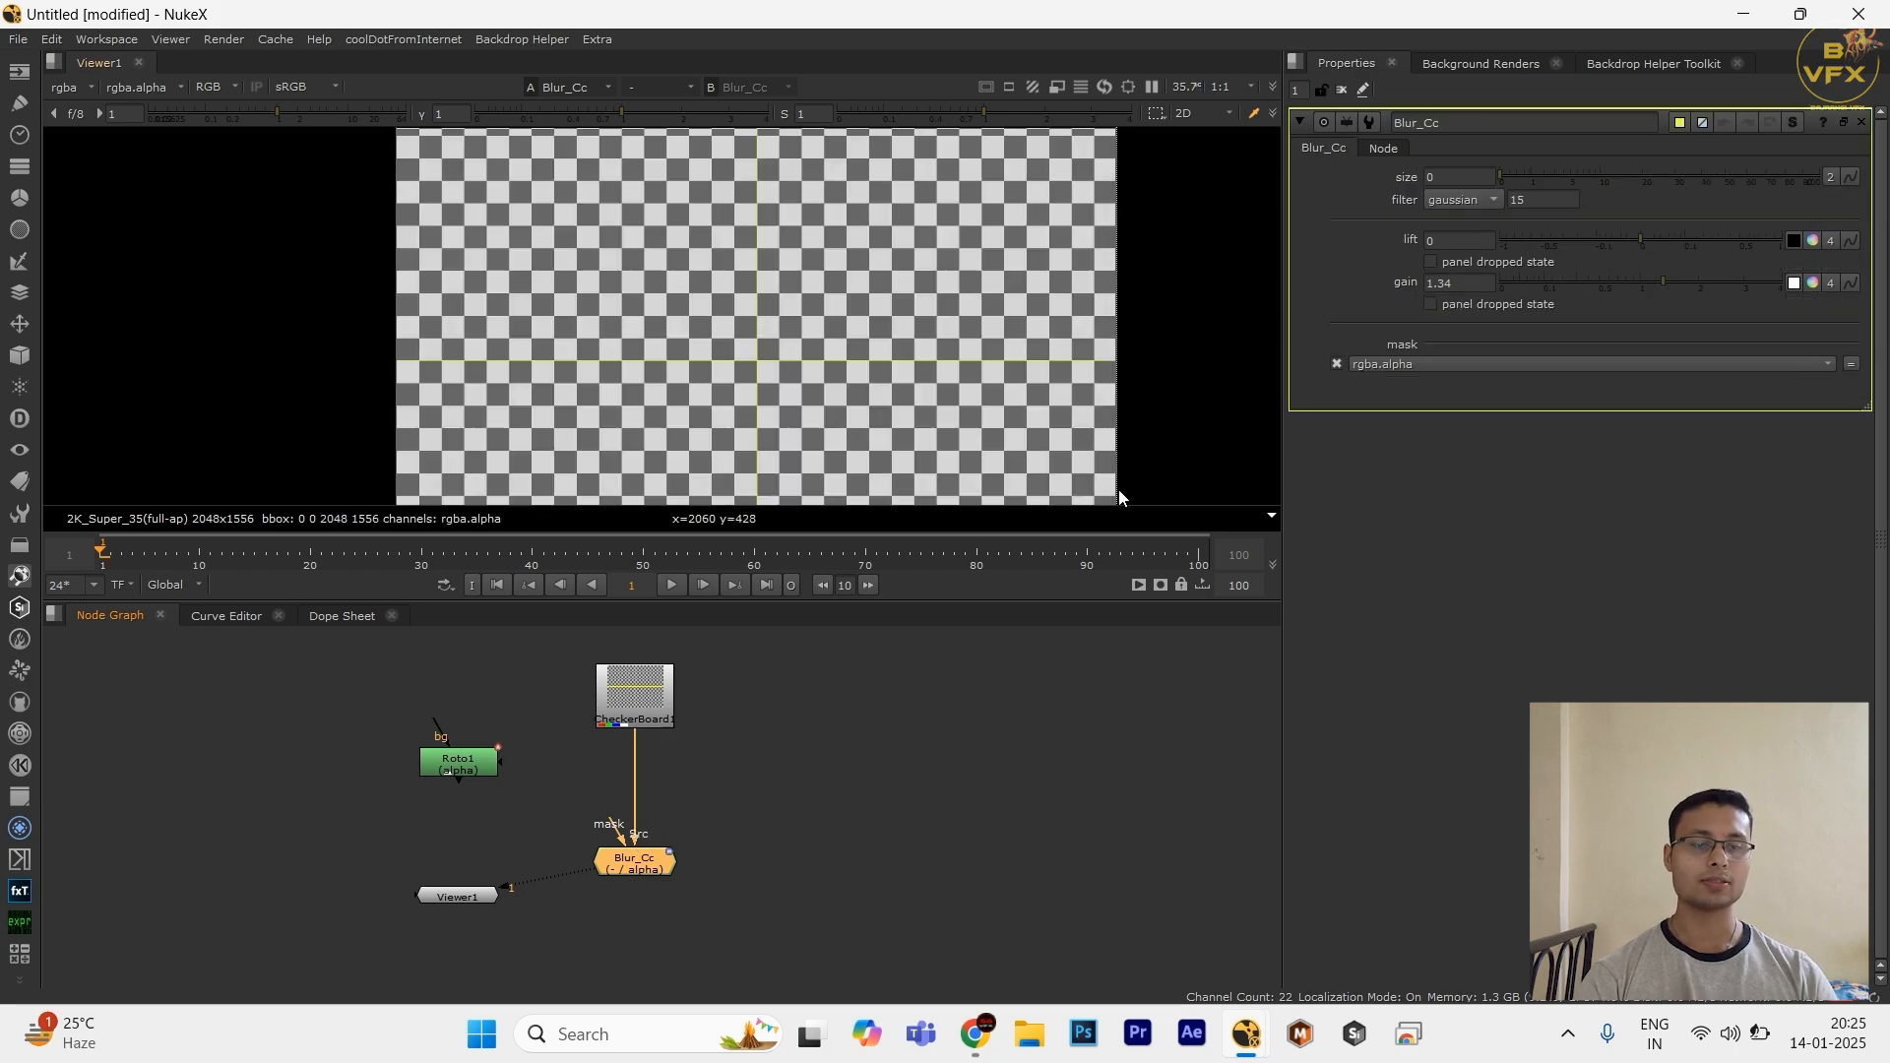
{"action": "left_click_drag", "start_coordinate": [740, 760], "coordinate": [587, 868]}
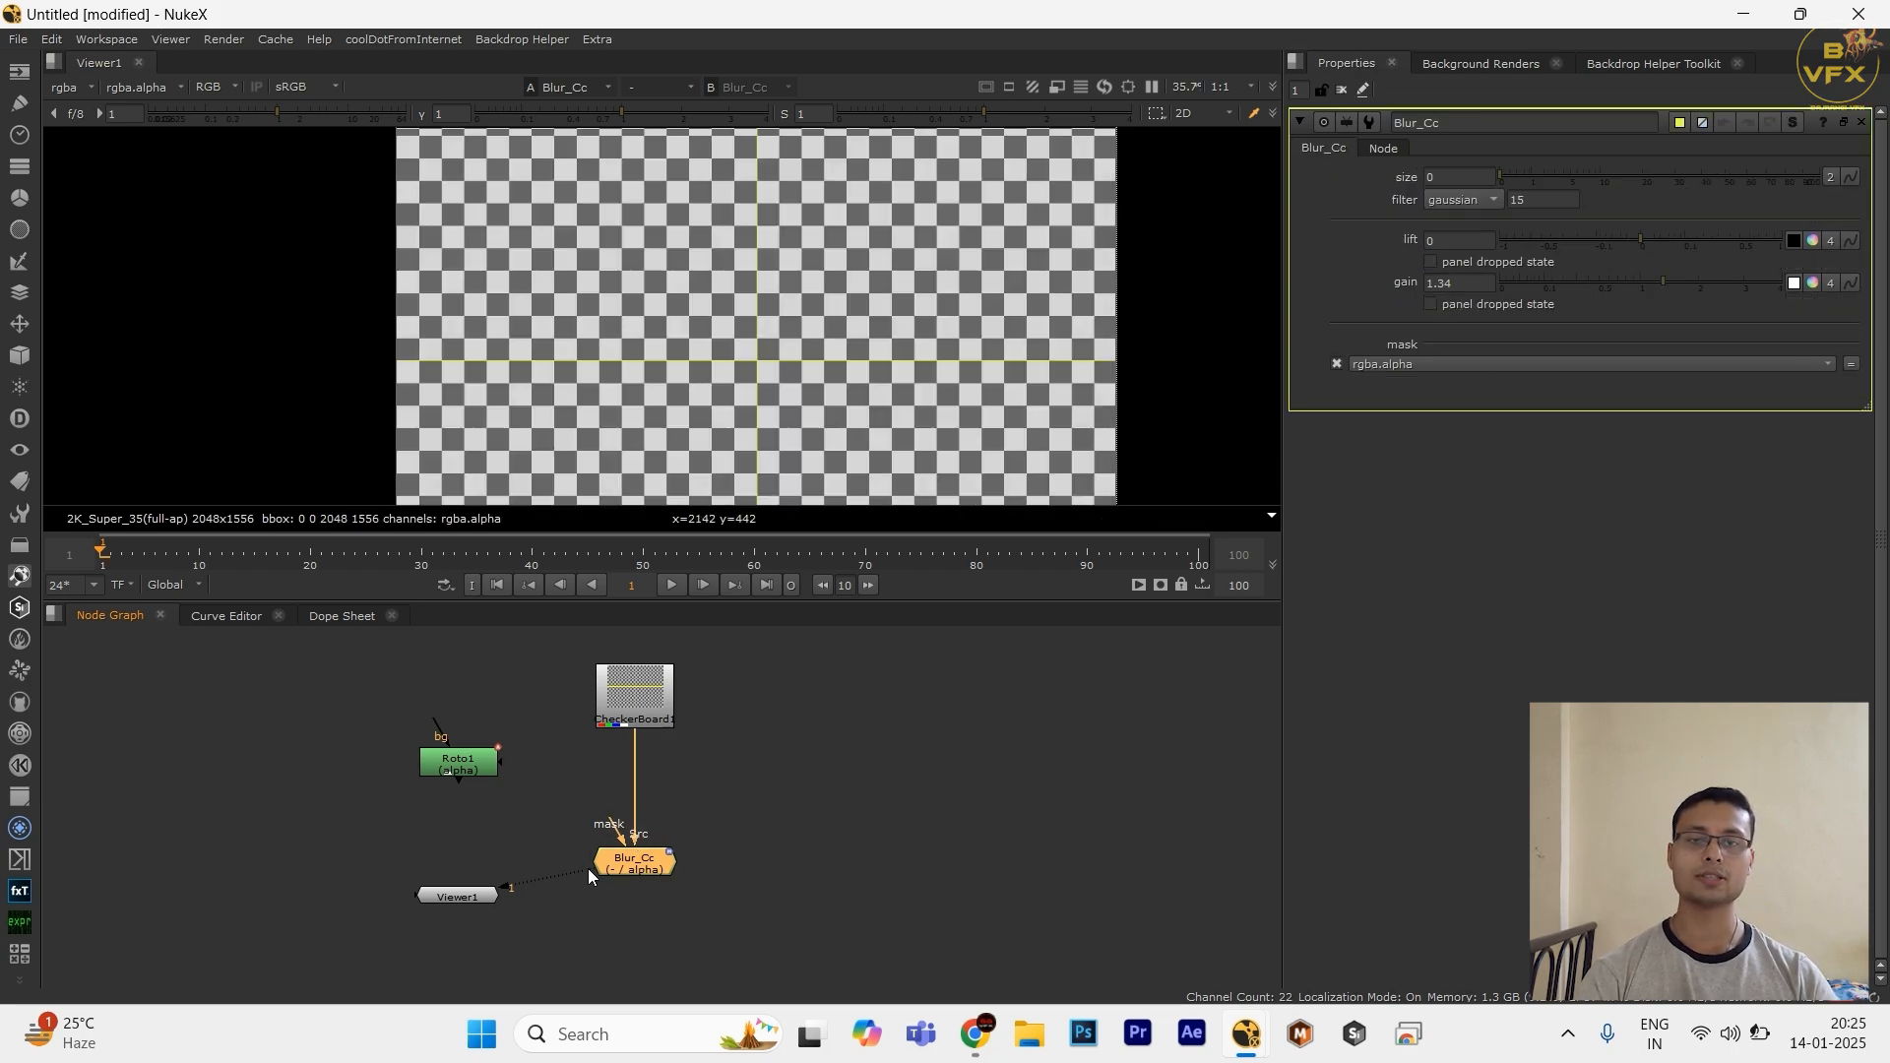